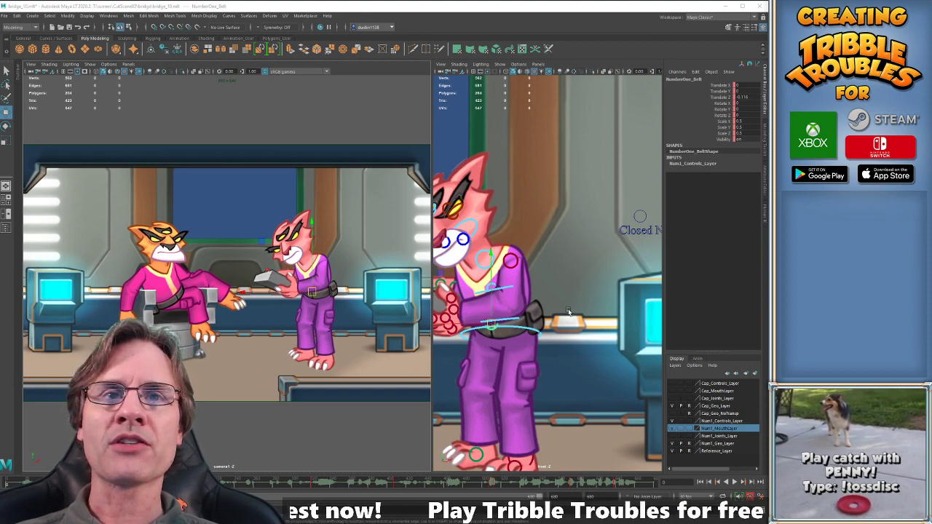
Enlarge the camera view and play back the bridge scene animation, restarting playback from a point midway through the timeline.
{"action": "left_click", "coordinate": [251, 444]}
{"action": "key", "text": "space"}
{"action": "key", "text": "alt+v"}
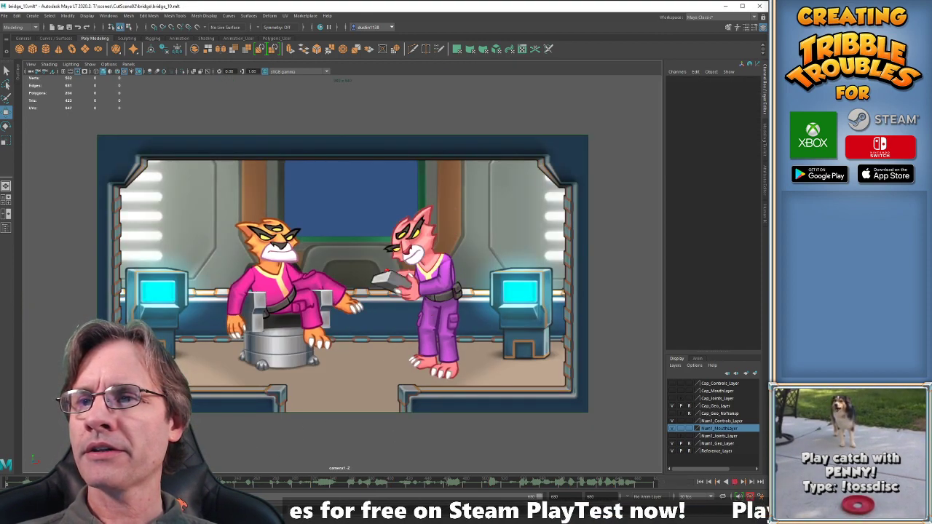
{"action": "key", "text": "alt+v"}
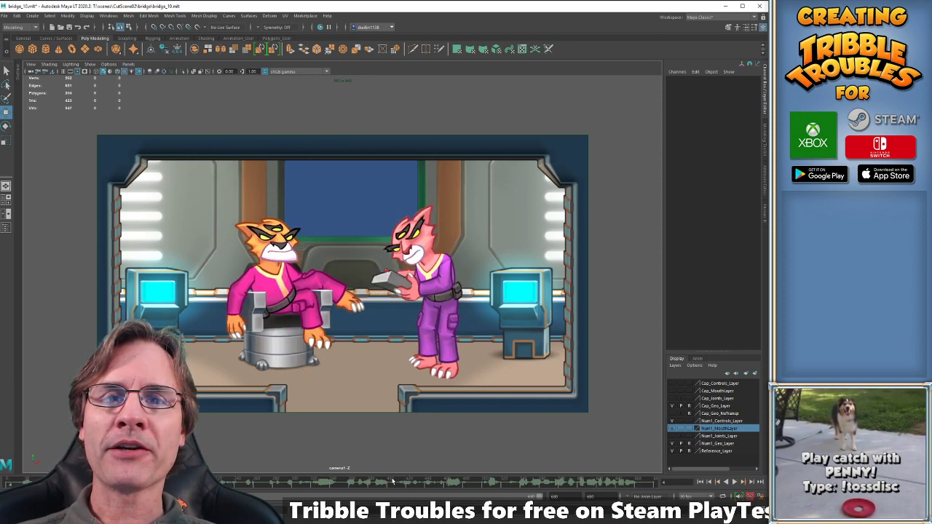
{"action": "left_click", "coordinate": [342, 483]}
{"action": "key", "text": "alt+v"}
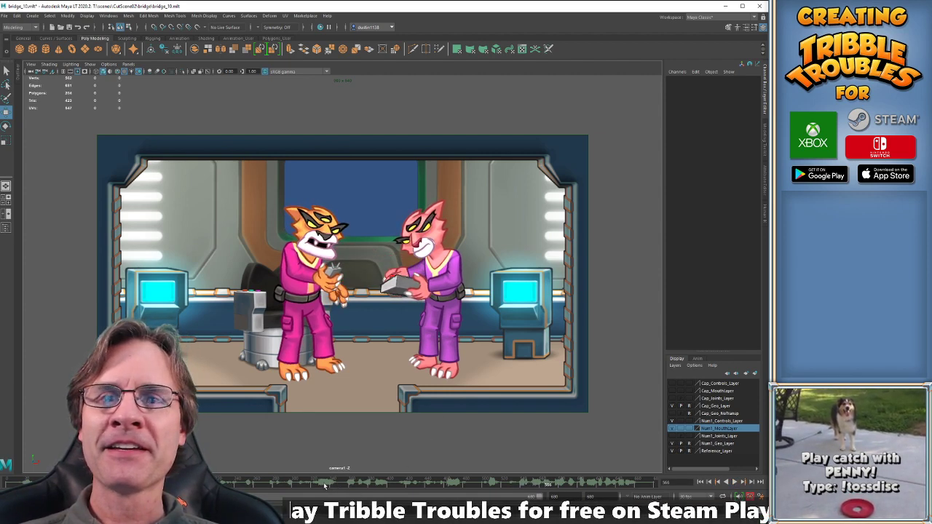
Scrub through the later part of the timeline to review both characters' poses, finishing at the first frame.
{"action": "left_click_drag", "start_coordinate": [277, 488], "coordinate": [336, 491]}
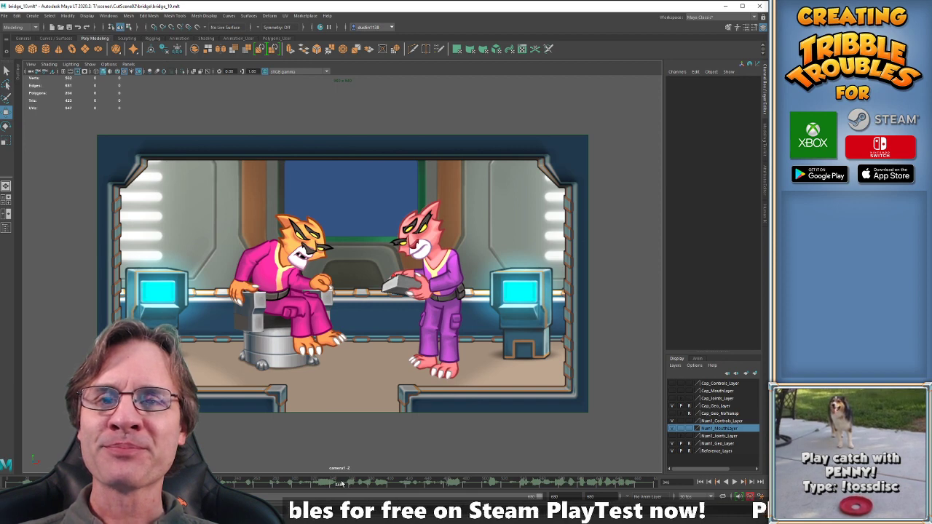
{"action": "left_click_drag", "start_coordinate": [340, 484], "coordinate": [399, 484]}
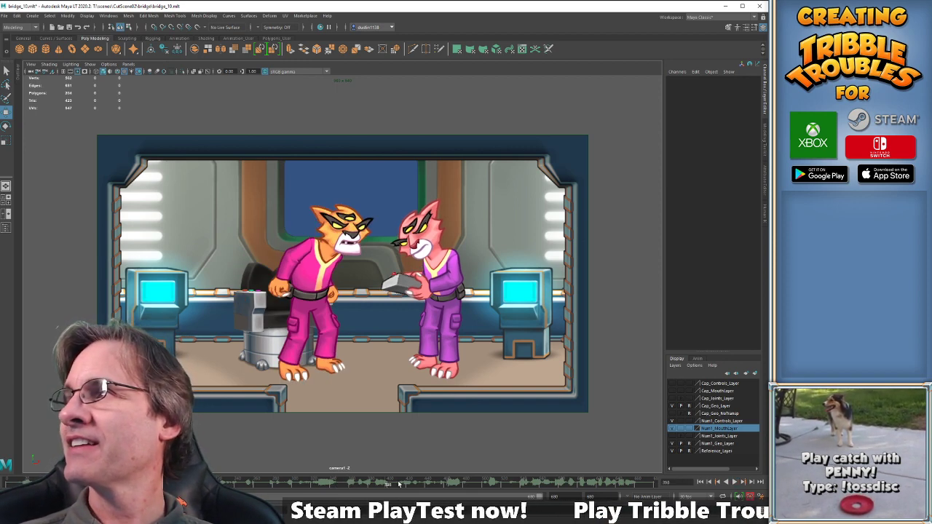
{"action": "left_click_drag", "start_coordinate": [410, 481], "coordinate": [406, 485]}
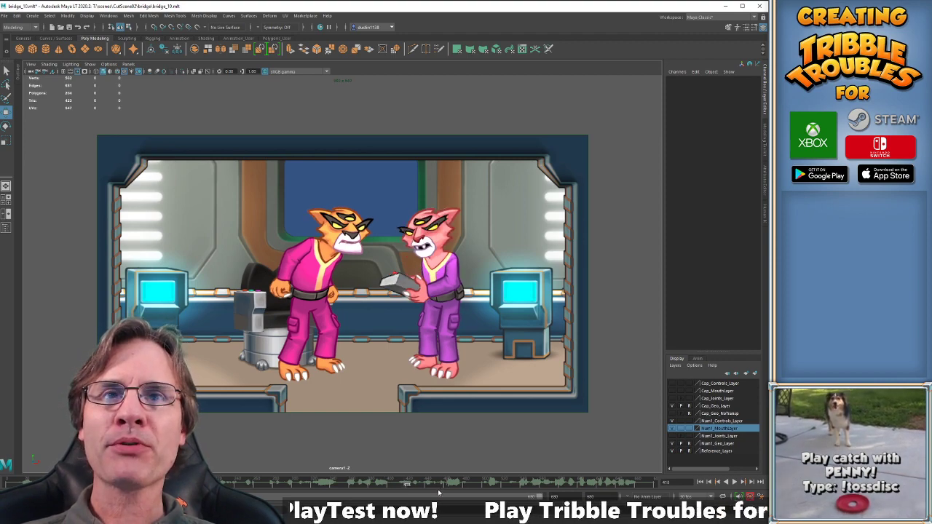
{"action": "key", "text": "alt+v"}
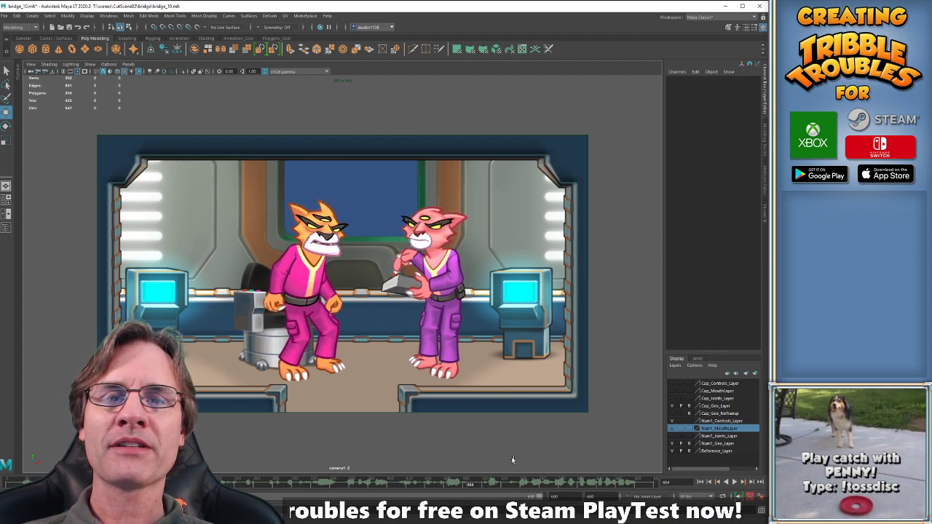
{"action": "mouse_move", "coordinate": [472, 488]}
{"action": "left_mouse_down"}
{"action": "mouse_move", "coordinate": [454, 486]}
{"action": "mouse_move", "coordinate": [481, 486]}
{"action": "left_mouse_up"}
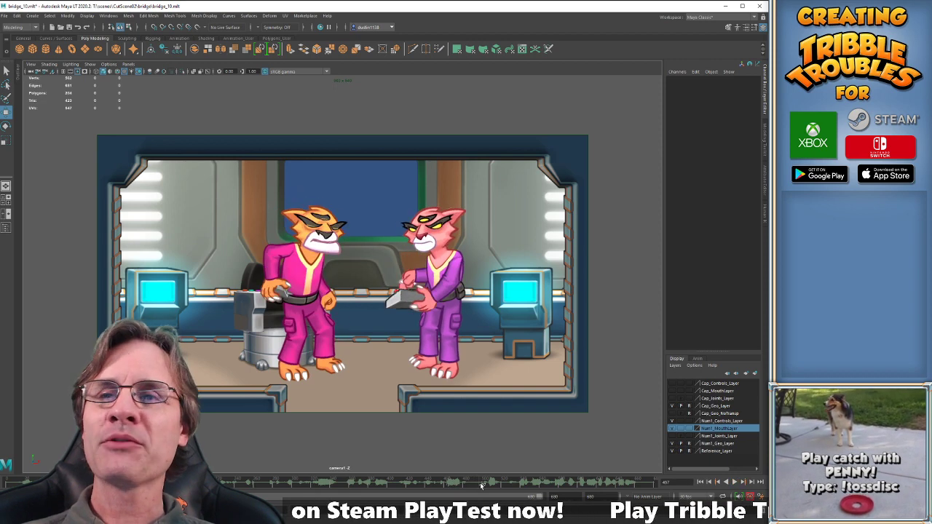
{"action": "left_click", "coordinate": [7, 483]}
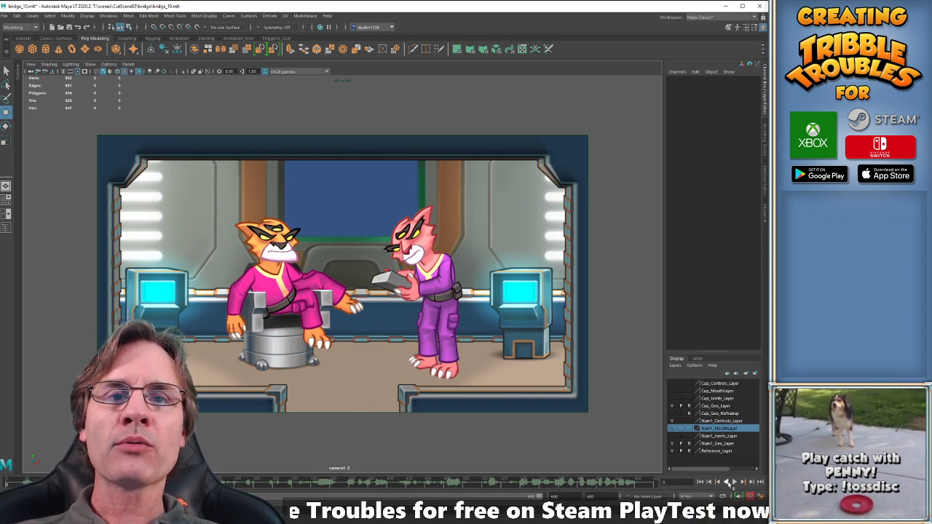
In the two-view layout, select the mouth-shape controls from Closed N to Open Wide and examine their keys across the timeline.
{"action": "key", "text": "space"}
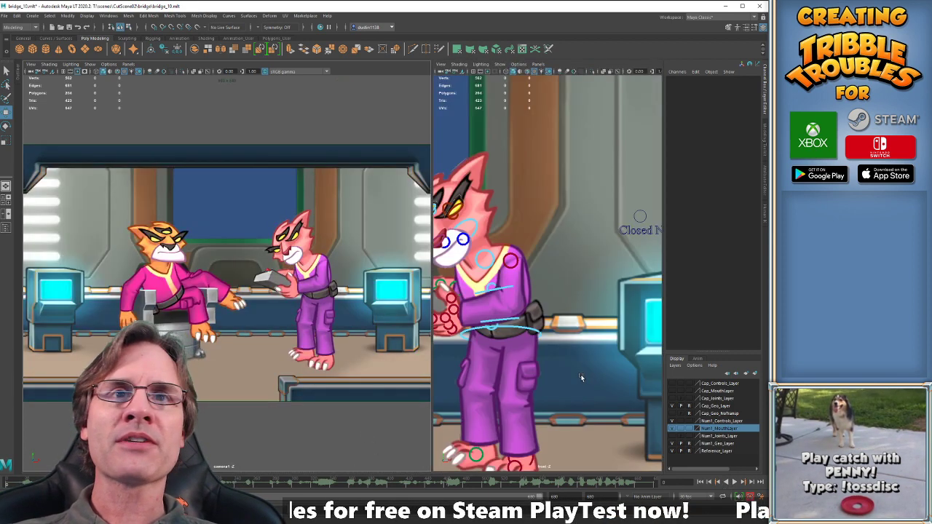
{"action": "middle_click_drag", "start_coordinate": [648, 304], "coordinate": [540, 309], "text": "alt"}
{"action": "scroll", "coordinate": [541, 309], "scroll_direction": "down", "scroll_amount": 5}
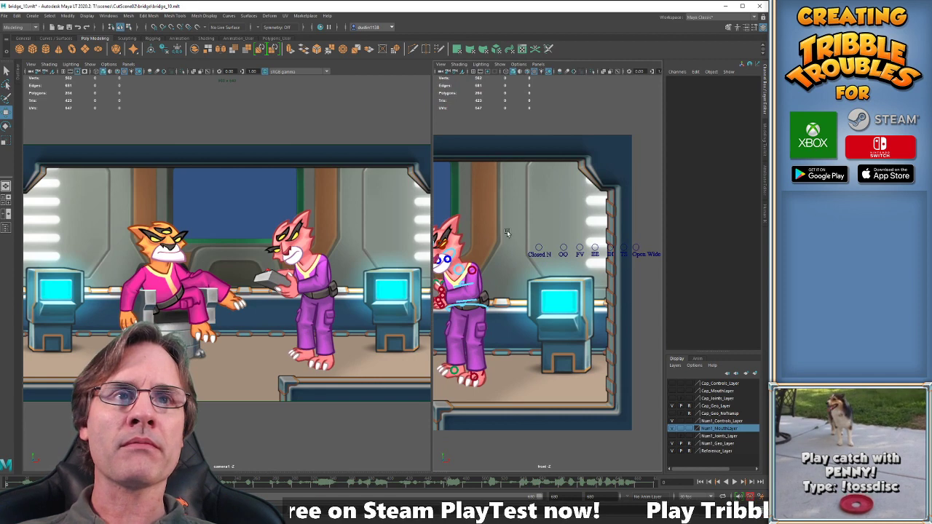
{"action": "middle_click_drag", "start_coordinate": [507, 232], "coordinate": [480, 233], "text": "alt"}
{"action": "left_click_drag", "start_coordinate": [499, 239], "coordinate": [609, 250]}
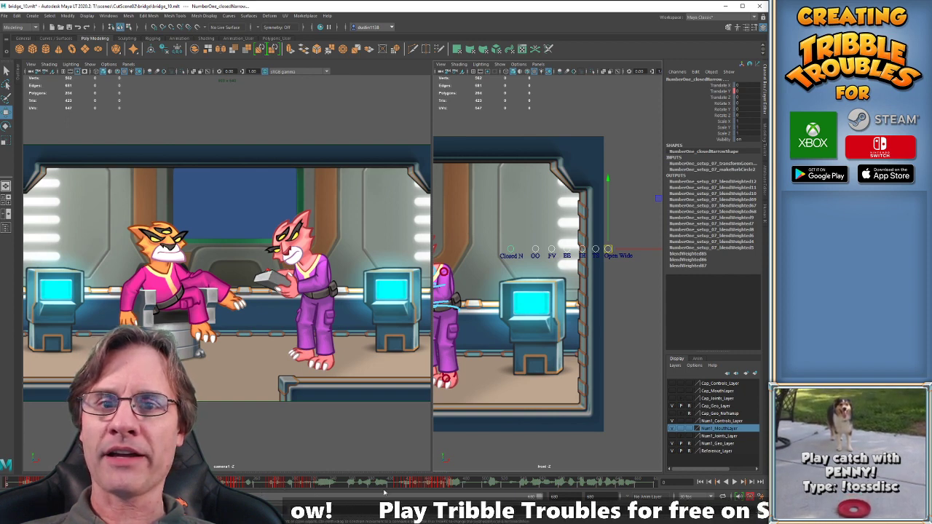
{"action": "left_click", "coordinate": [480, 488]}
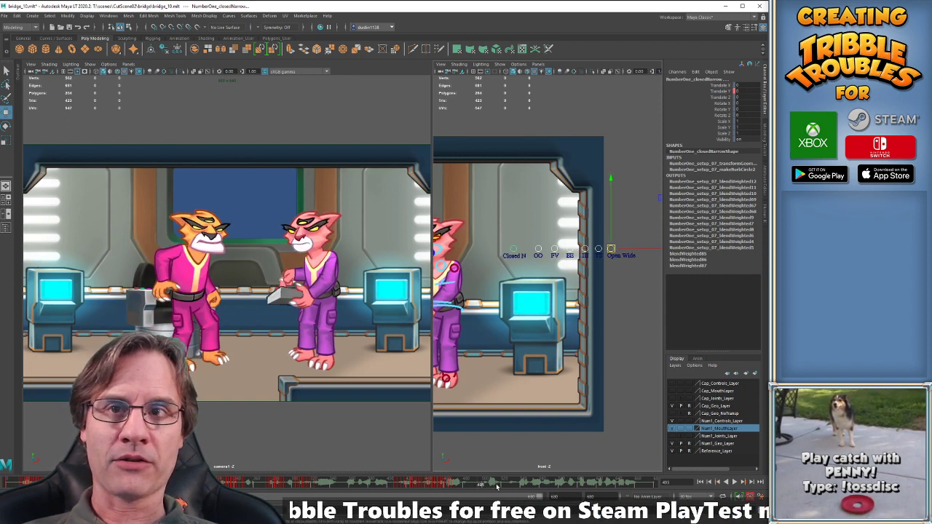
{"action": "left_click_drag", "start_coordinate": [498, 487], "coordinate": [637, 484]}
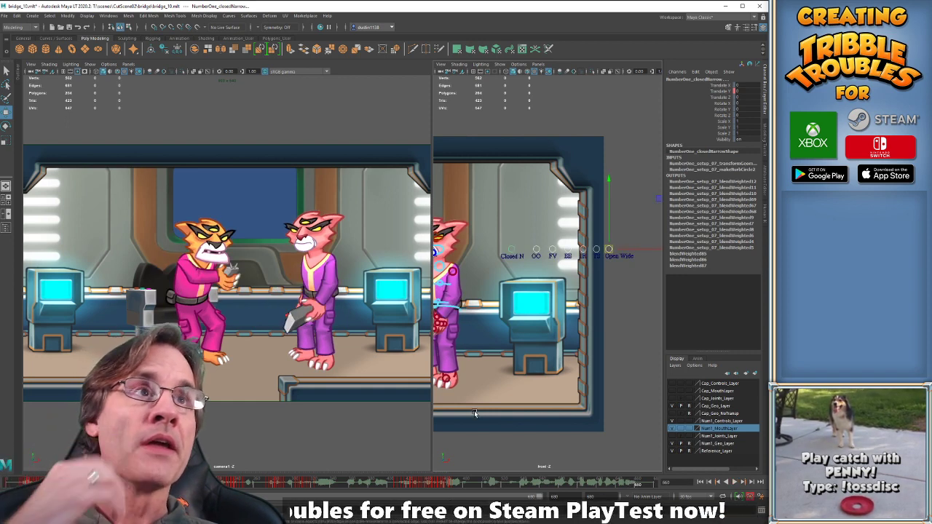
Turn off the audio track shown on the timeline.
{"action": "right_click", "coordinate": [249, 473]}
{"action": "mouse_move", "coordinate": [274, 471]}
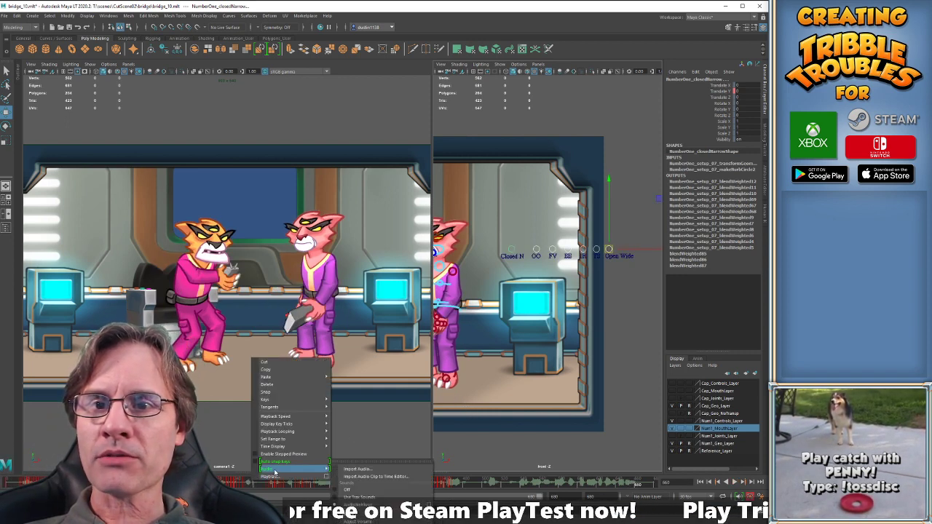
{"action": "left_click", "coordinate": [363, 491]}
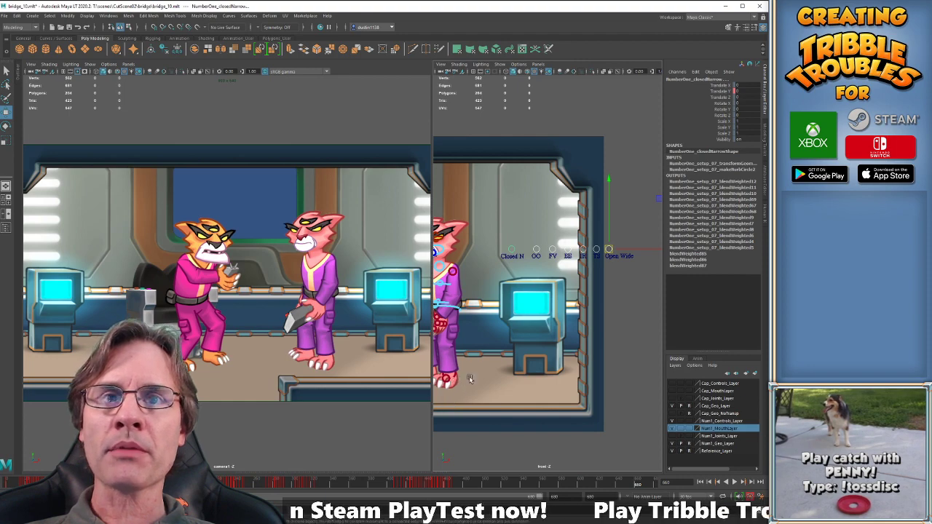
At the start of the animation, hide Num1_Geo_Layer to select the NumberOne_Pelvis control, and make the layer visible again.
{"action": "scroll", "coordinate": [522, 372], "scroll_direction": "up", "scroll_amount": 5}
{"action": "scroll", "coordinate": [523, 372], "scroll_direction": "up", "scroll_amount": 3}
{"action": "scroll", "coordinate": [522, 372], "scroll_direction": "down", "scroll_amount": 4}
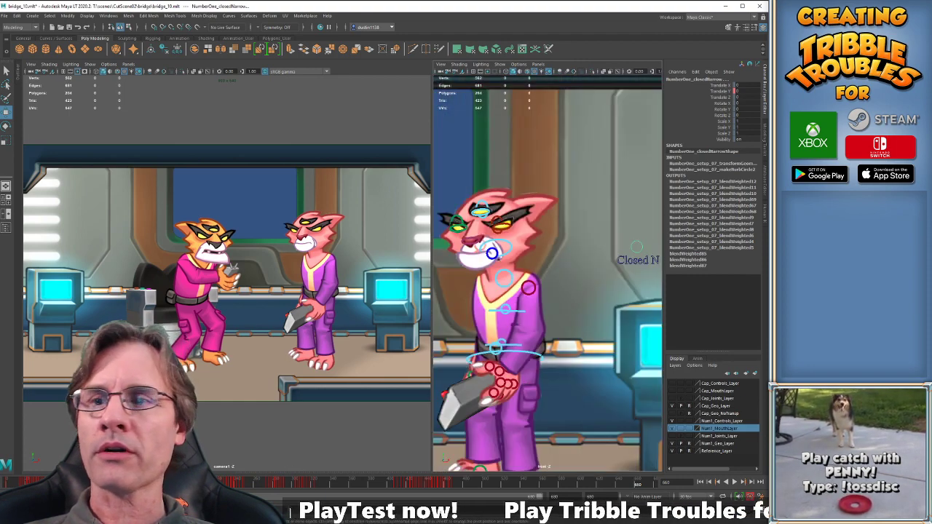
{"action": "key", "text": "alt+shift+v"}
{"action": "scroll", "coordinate": [529, 407], "scroll_direction": "up", "scroll_amount": 2}
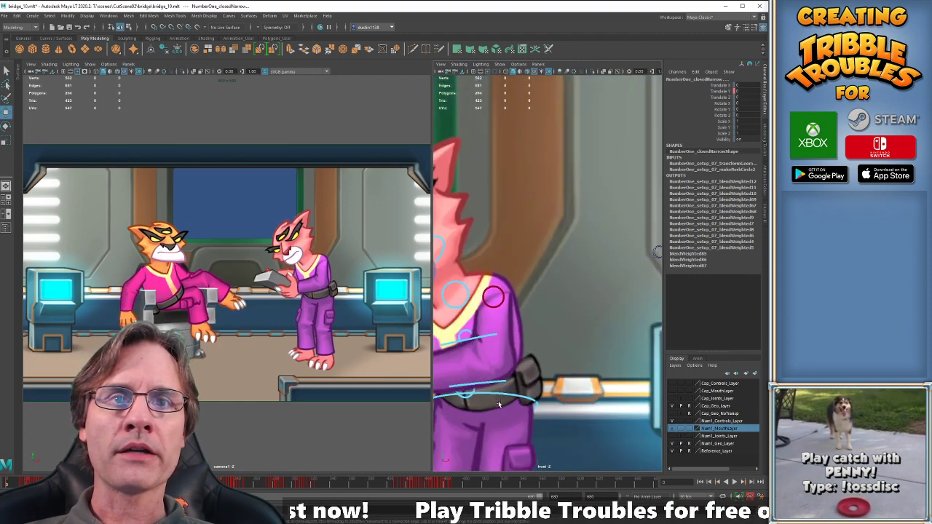
{"action": "scroll", "coordinate": [518, 397], "scroll_direction": "down", "scroll_amount": 2}
{"action": "left_click", "coordinate": [672, 443]}
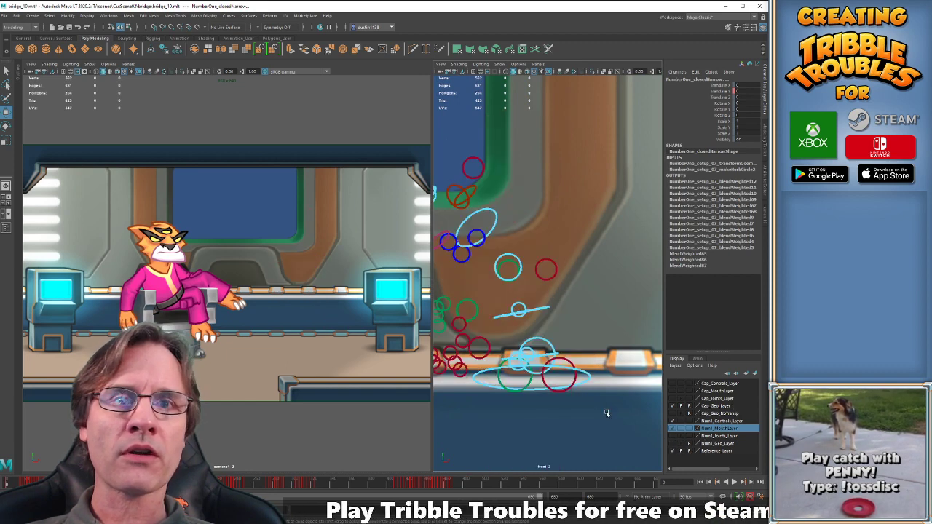
{"action": "left_click", "coordinate": [517, 372]}
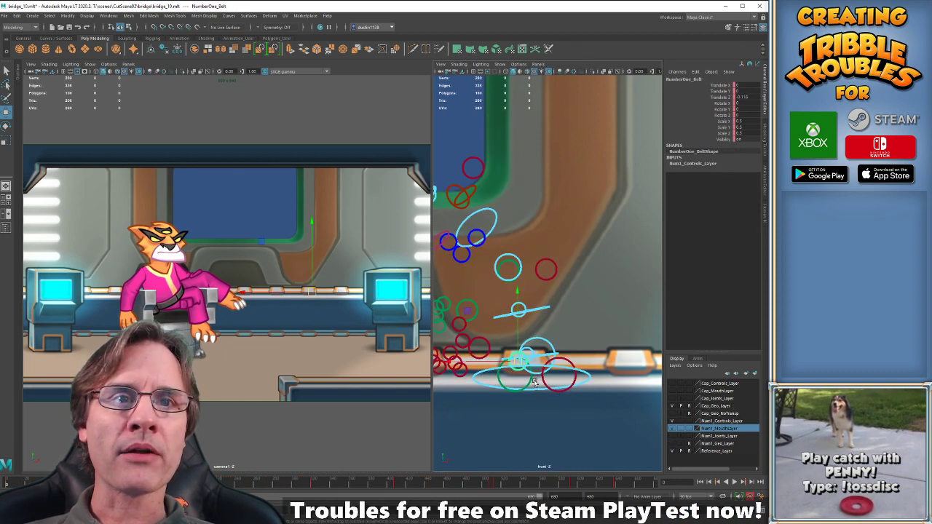
{"action": "left_click", "coordinate": [561, 392]}
{"action": "left_click", "coordinate": [672, 444]}
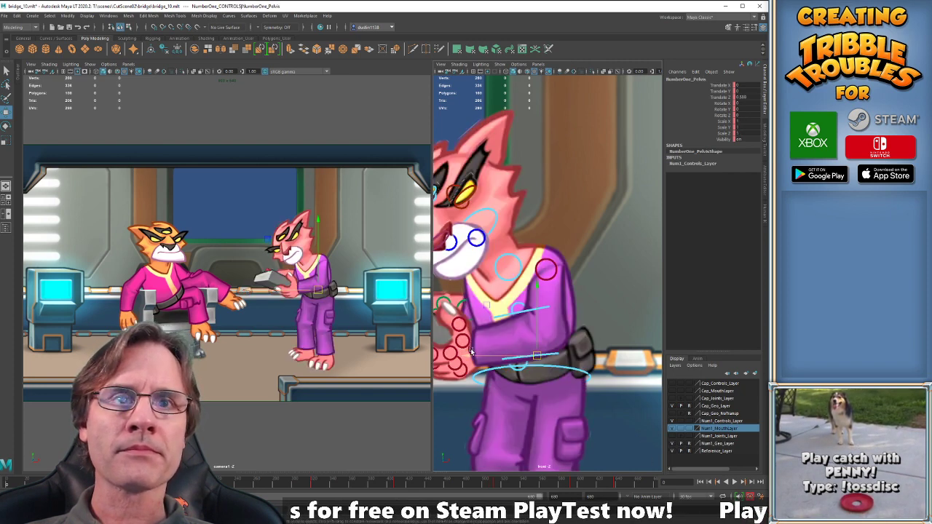
Try a small move of the pelvis control, undo it, and play back the opening of the animation.
{"action": "left_click_drag", "start_coordinate": [539, 355], "coordinate": [548, 359]}
{"action": "key", "text": "ctrl+z"}
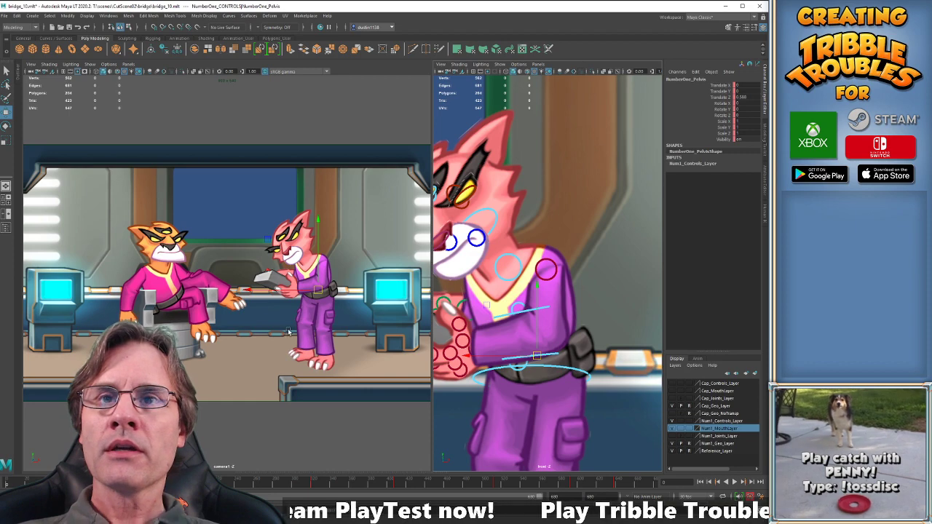
{"action": "key", "text": "alt+v"}
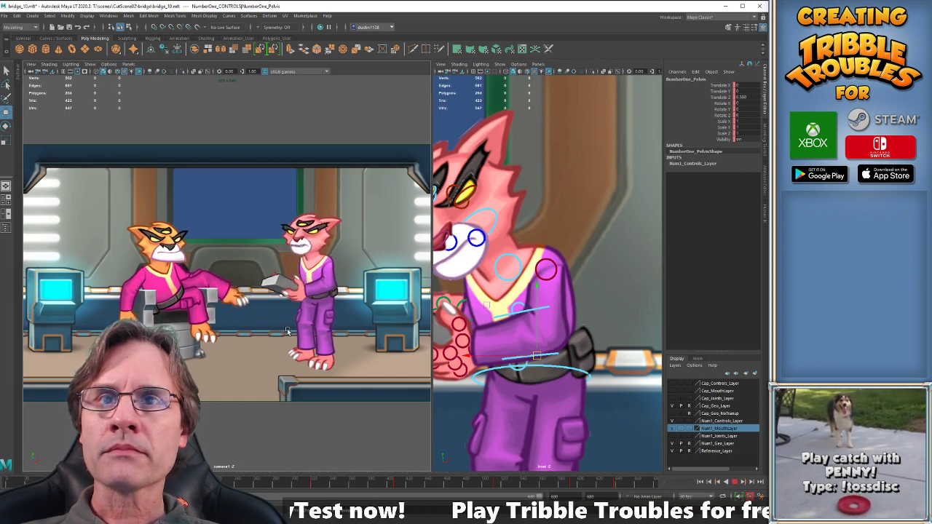
{"action": "key", "text": "alt+v"}
{"action": "key", "text": "alt+shift+v"}
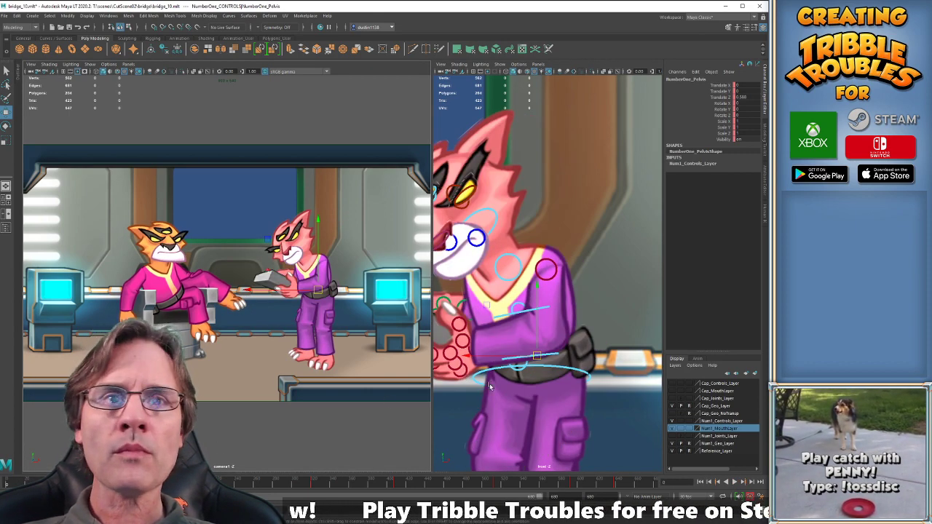
Select the pink character's COG control and step through its opening keys to examine the body poses up to frame 27.
{"action": "left_click", "coordinate": [560, 368]}
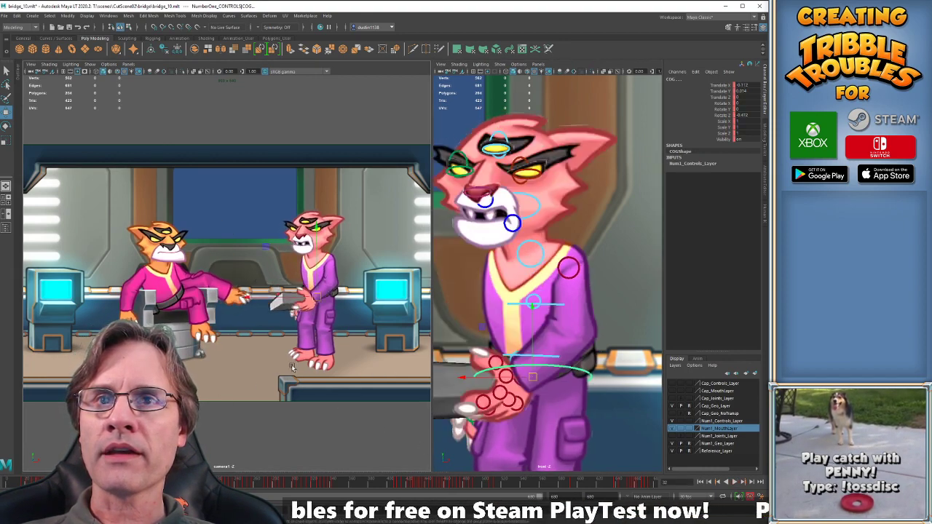
{"action": "key", "text": "comma"}
{"action": "key", "text": "comma"}
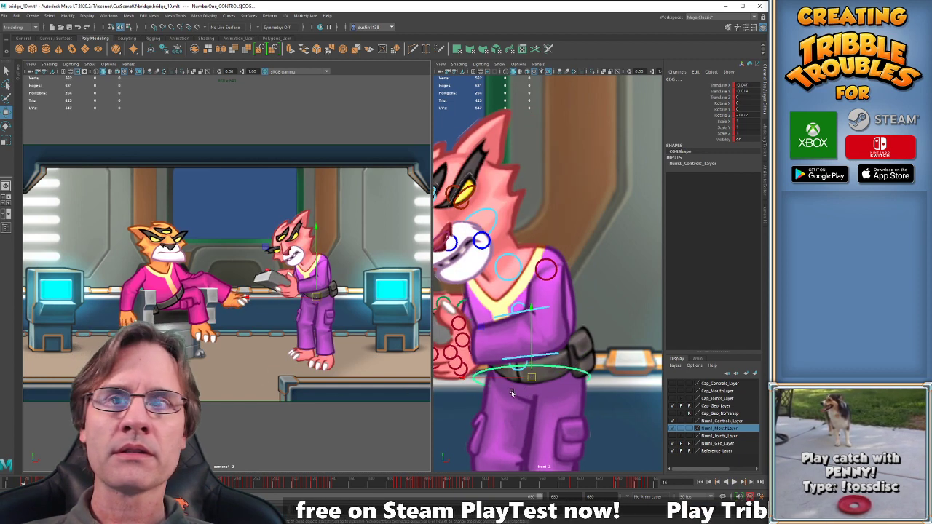
{"action": "middle_click", "coordinate": [511, 393]}
{"action": "key", "text": "period"}
{"action": "key", "text": "period"}
{"action": "key", "text": "period"}
{"action": "key", "text": "period"}
{"action": "key", "text": "period"}
{"action": "key", "text": "period"}
{"action": "key", "text": "period"}
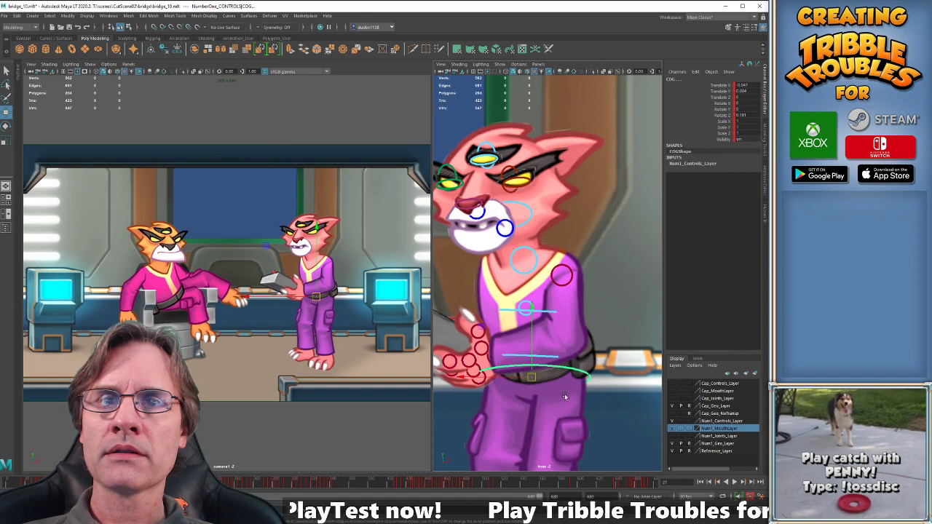
Reselect the NumberOne_Pelvis control with Num1_Geo_Layer temporarily hidden, leaving the layer visible again.
{"action": "left_click", "coordinate": [672, 443]}
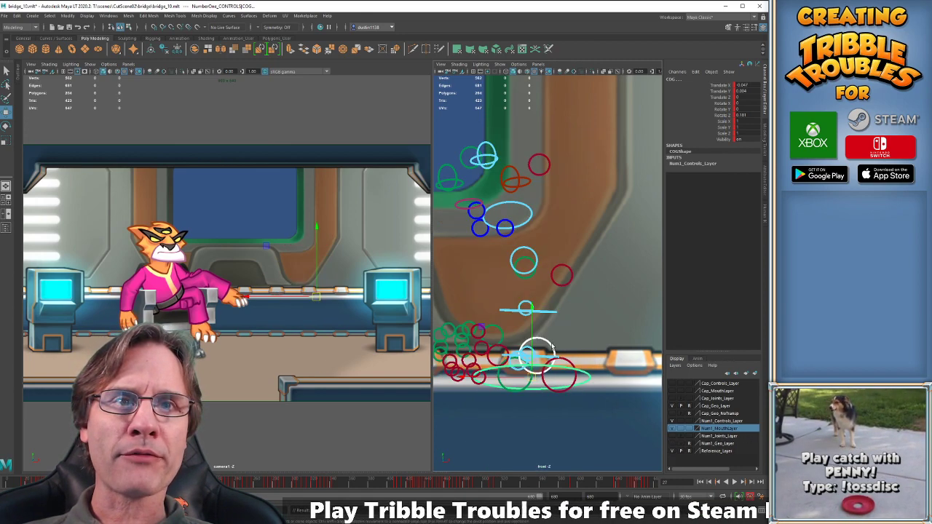
{"action": "left_click", "coordinate": [550, 346]}
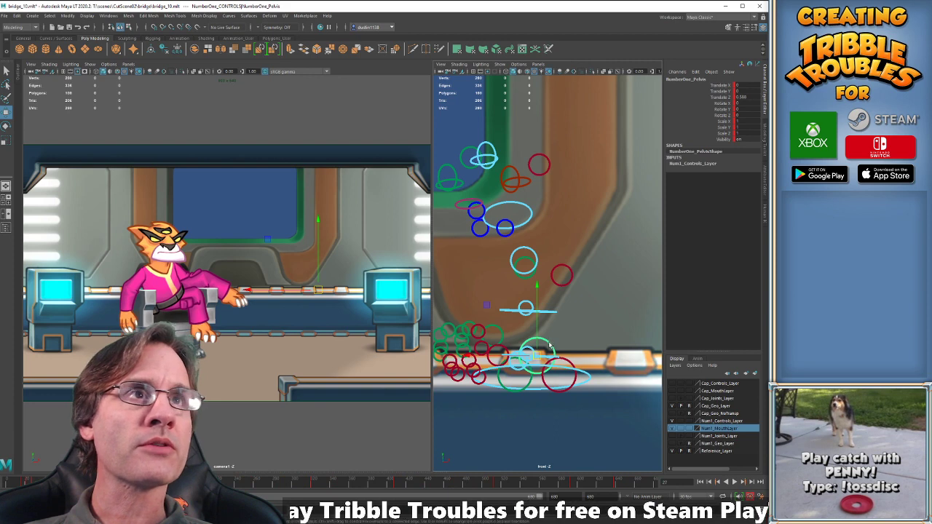
{"action": "left_click", "coordinate": [672, 444]}
Lower the pink character's pelvis control to a Translate Y of -0.065 at frame 21.
{"action": "left_click_drag", "start_coordinate": [334, 355], "coordinate": [299, 336]}
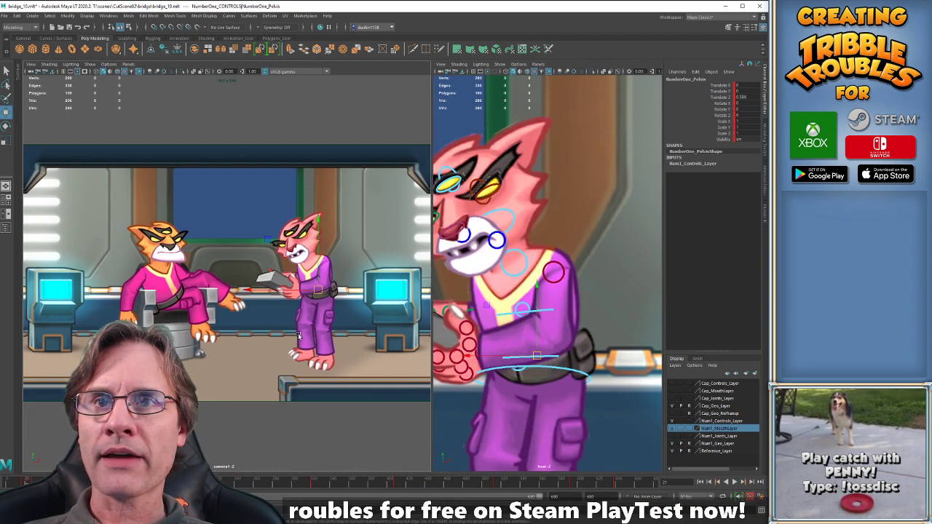
{"action": "key", "text": "comma"}
{"action": "key", "text": "period"}
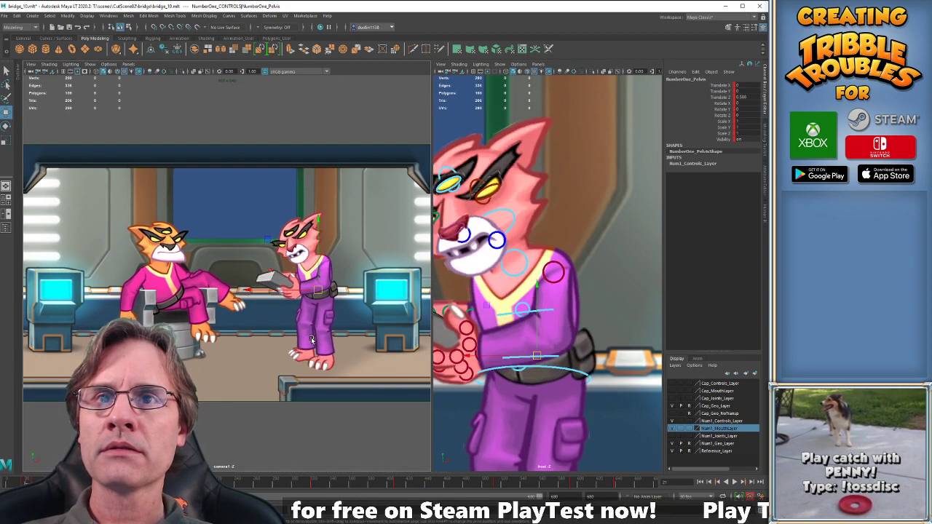
{"action": "key", "text": "comma"}
{"action": "key", "text": "period"}
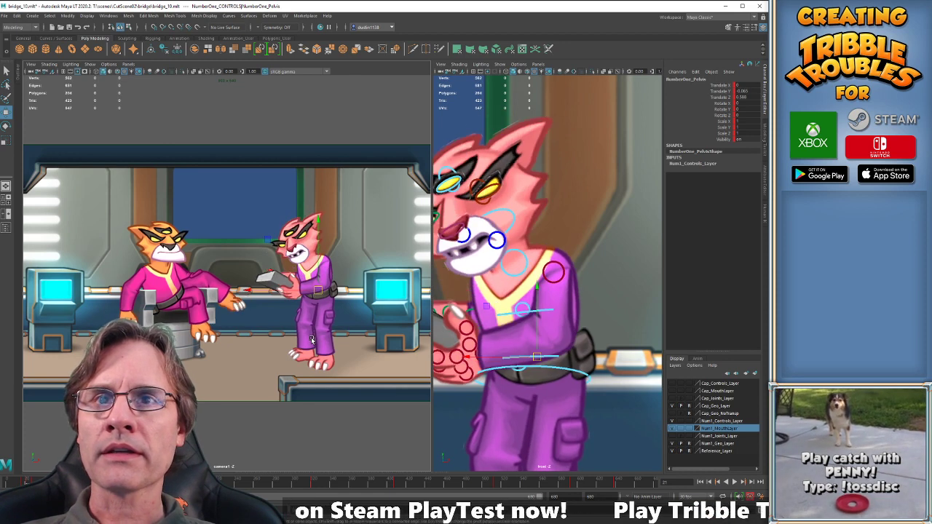
Enlarge the camera view and step back and forth between the pelvis keys to check the hip movement.
{"action": "key", "text": "space"}
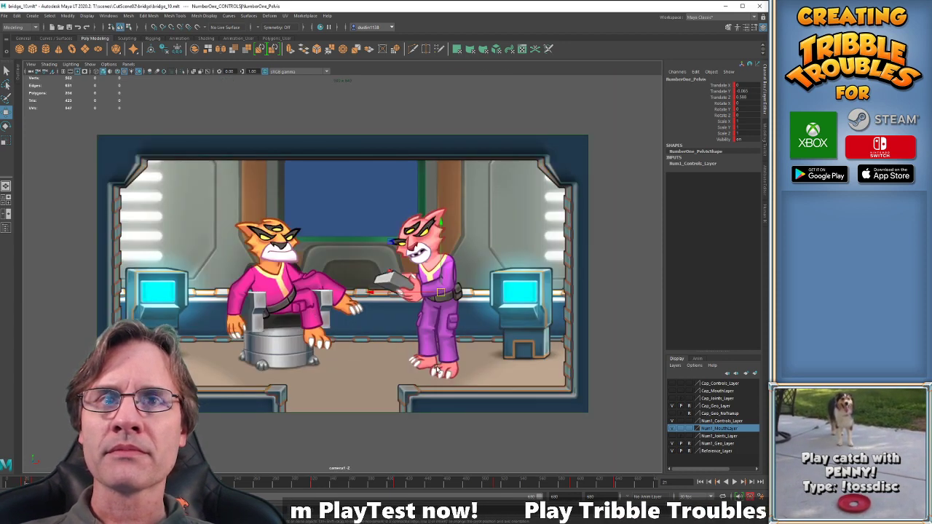
{"action": "key", "text": "comma"}
{"action": "key", "text": "period"}
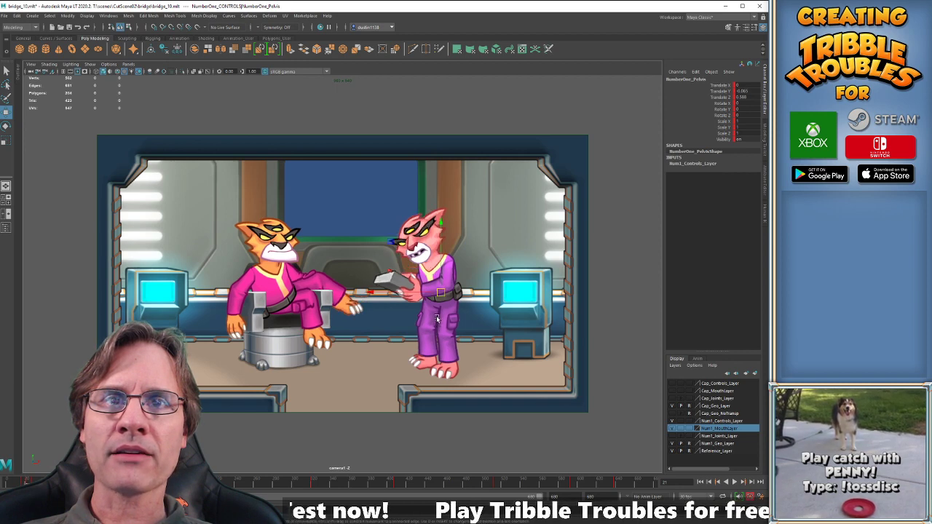
{"action": "key", "text": "period"}
{"action": "key", "text": "comma"}
{"action": "key", "text": "comma"}
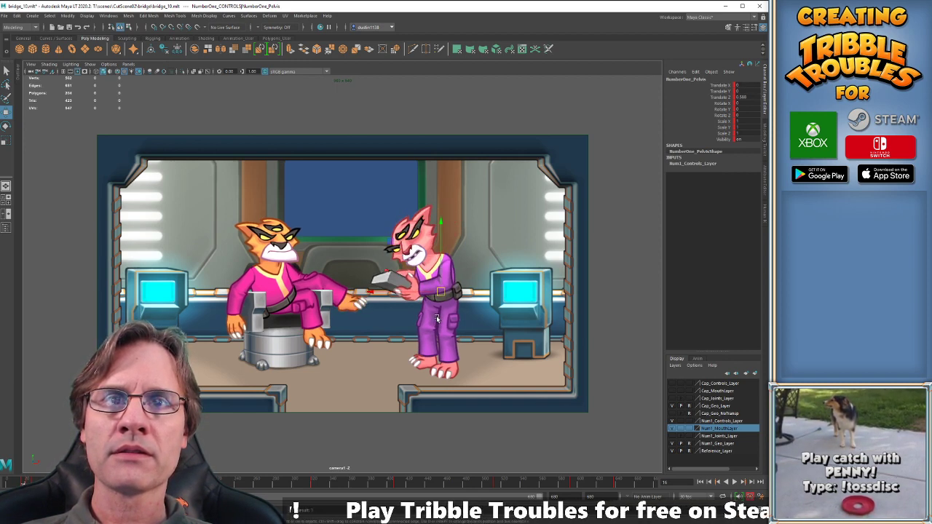
Play back the opening section and step through the pelvis keys to examine the pink character's hip movement.
{"action": "key", "text": "period"}
{"action": "key", "text": "period"}
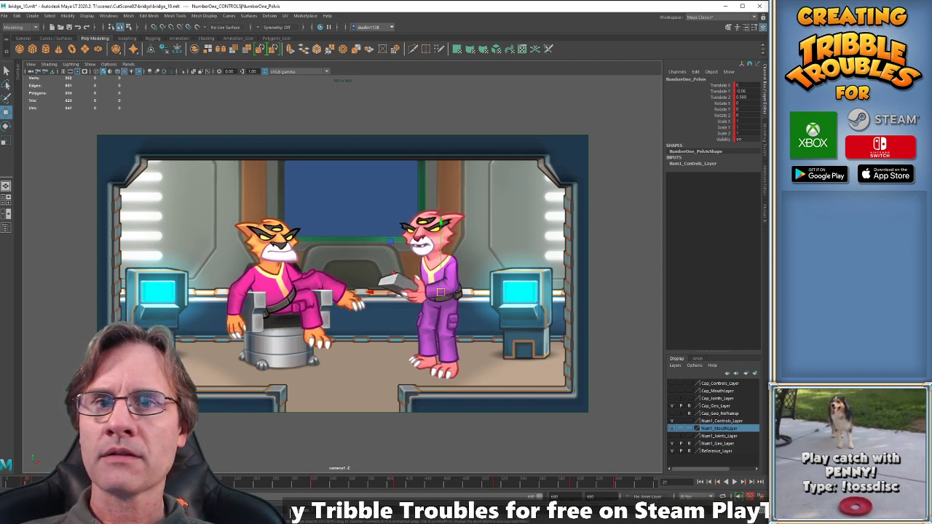
{"action": "key", "text": "alt+v"}
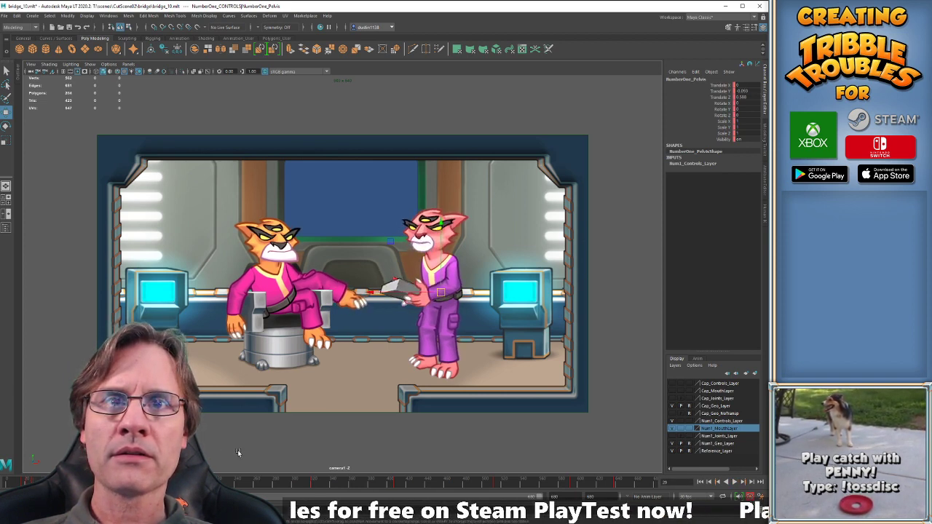
{"action": "key", "text": "alt+v"}
{"action": "key", "text": "period"}
{"action": "key", "text": "period"}
{"action": "key", "text": "period"}
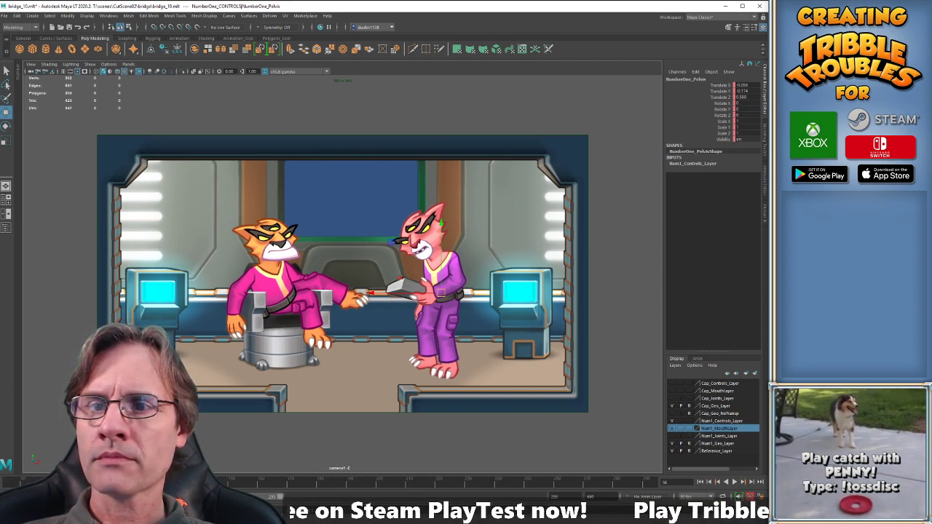
{"action": "key", "text": "alt+v"}
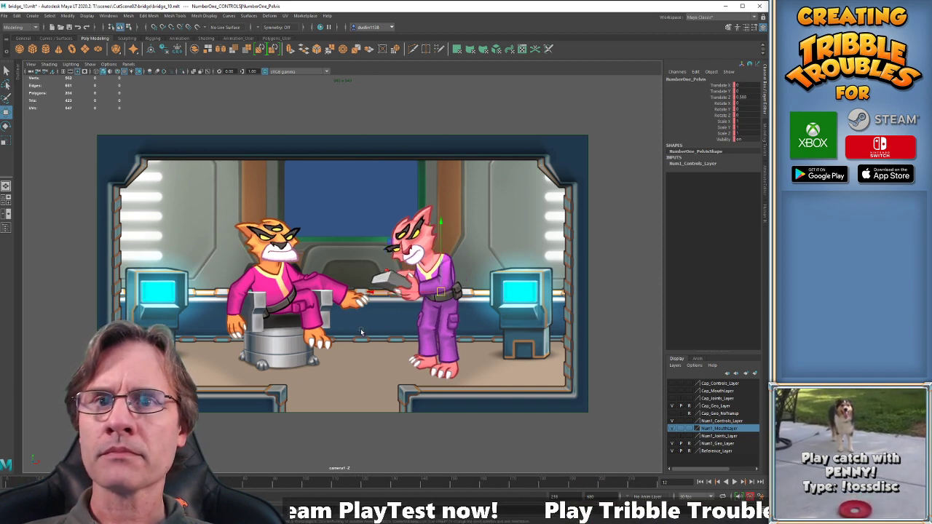
{"action": "key", "text": "alt+v"}
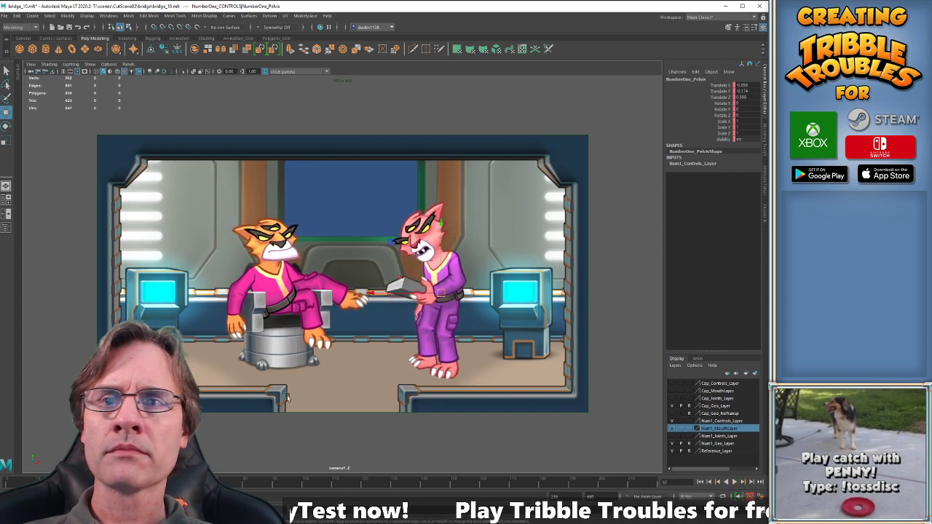
{"action": "key", "text": "alt+v"}
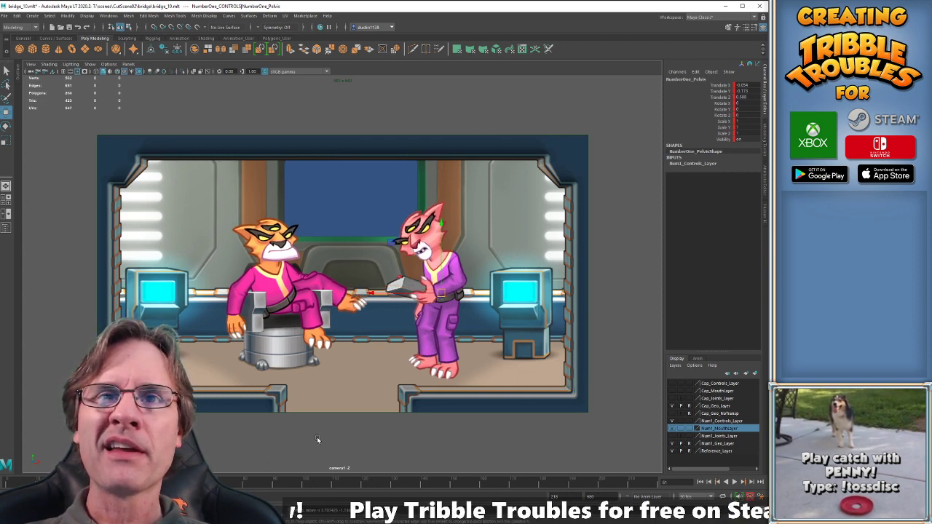
Shift the pink character's pelvis control to a Translate X of -0.232 at frame 66 and compare it with the preceding key.
{"action": "left_click_drag", "start_coordinate": [188, 482], "coordinate": [203, 482]}
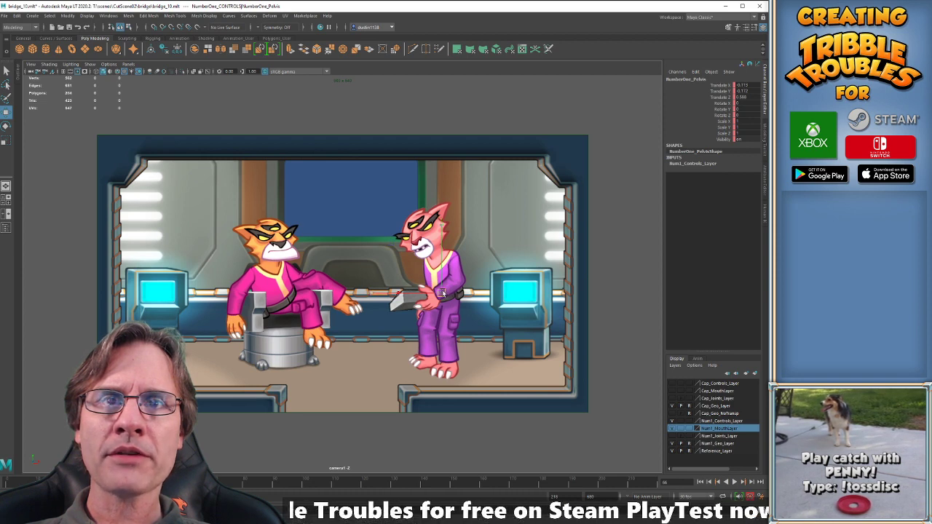
{"action": "left_click_drag", "start_coordinate": [441, 294], "coordinate": [444, 293]}
{"action": "key", "text": "comma"}
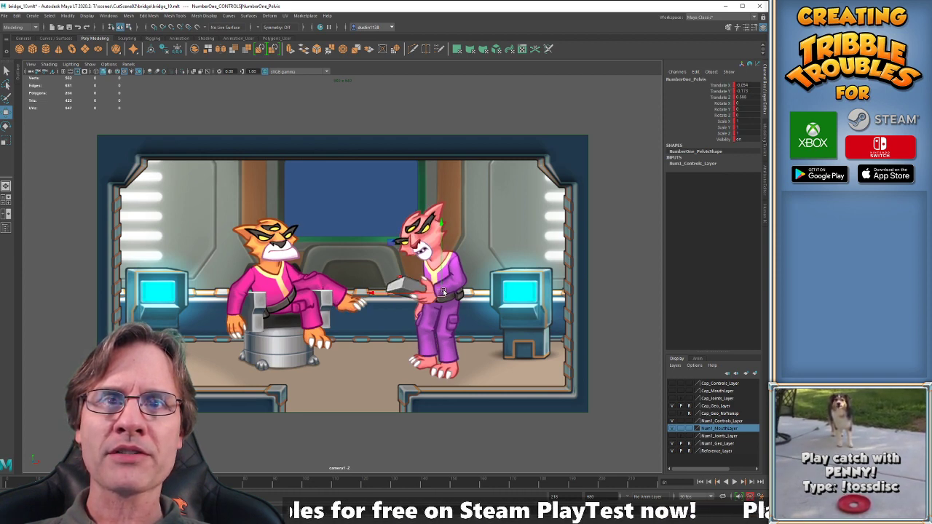
{"action": "key", "text": "period"}
{"action": "key", "text": "comma"}
{"action": "key", "text": "period"}
{"action": "key", "text": "comma"}
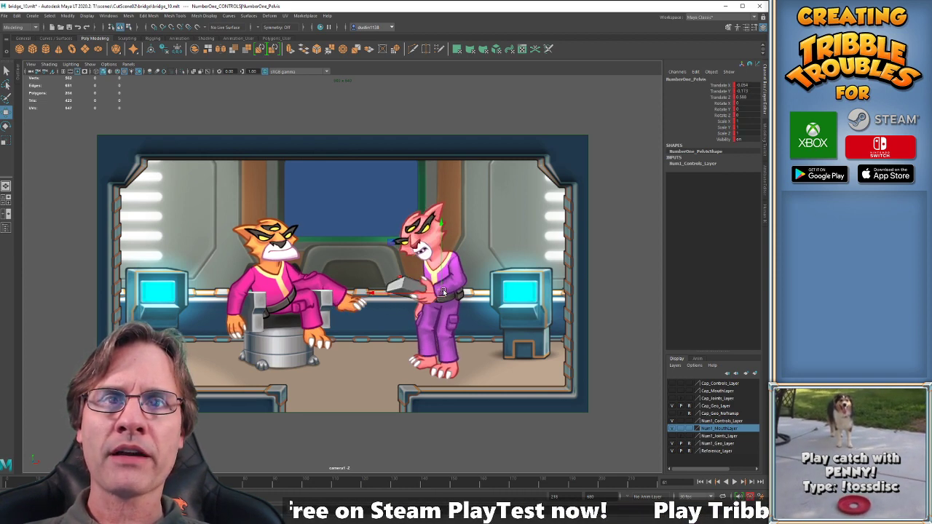
{"action": "key", "text": "period"}
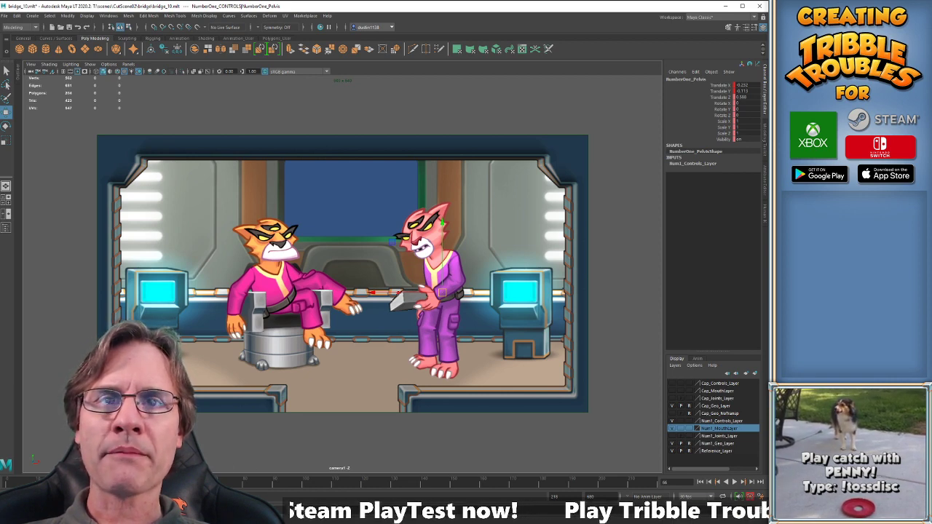
Play back the pelvis motion past frame 66 and key the pelvis control at frames 76 and 83.
{"action": "key", "text": "alt+v"}
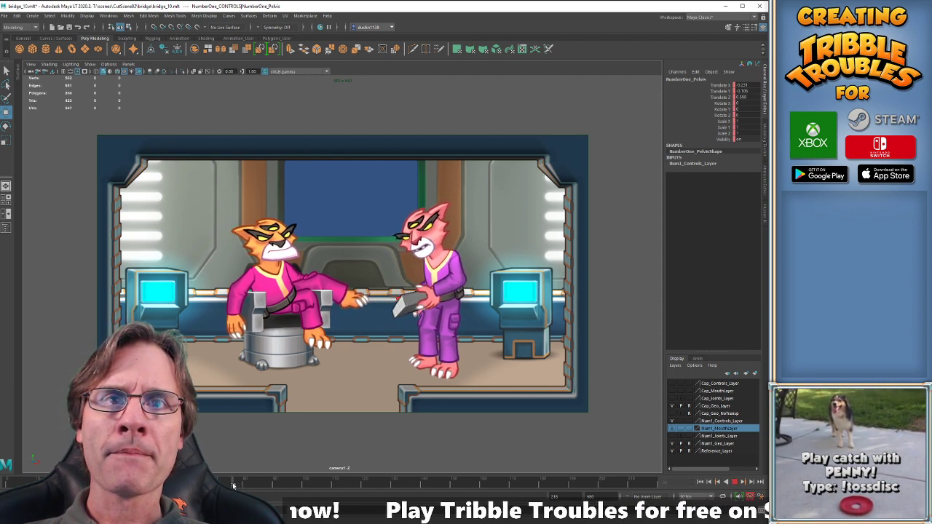
{"action": "key", "text": "alt+v"}
{"action": "key", "text": "alt+v"}
{"action": "key", "text": "alt+v"}
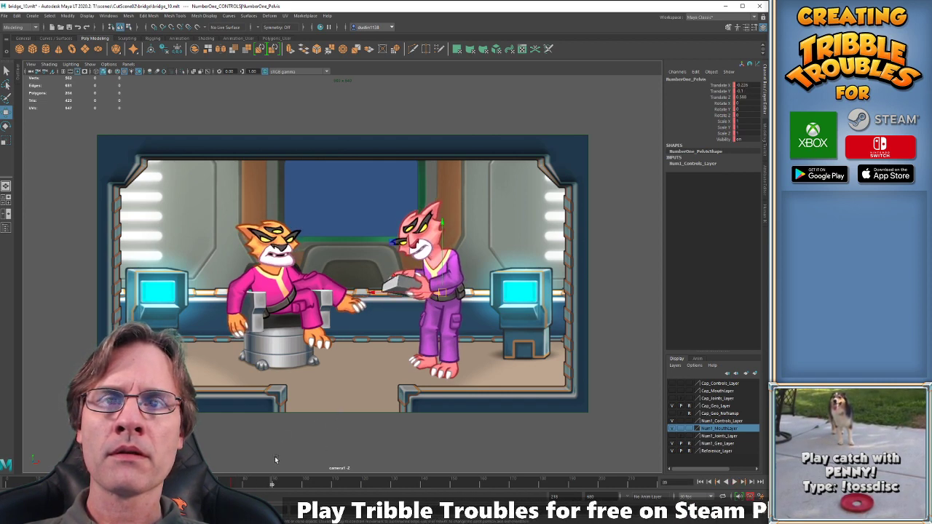
{"action": "key", "text": "alt+comma"}
{"action": "key", "text": "alt+comma"}
{"action": "key", "text": "alt+comma"}
{"action": "left_click_drag", "start_coordinate": [234, 484], "coordinate": [254, 484]}
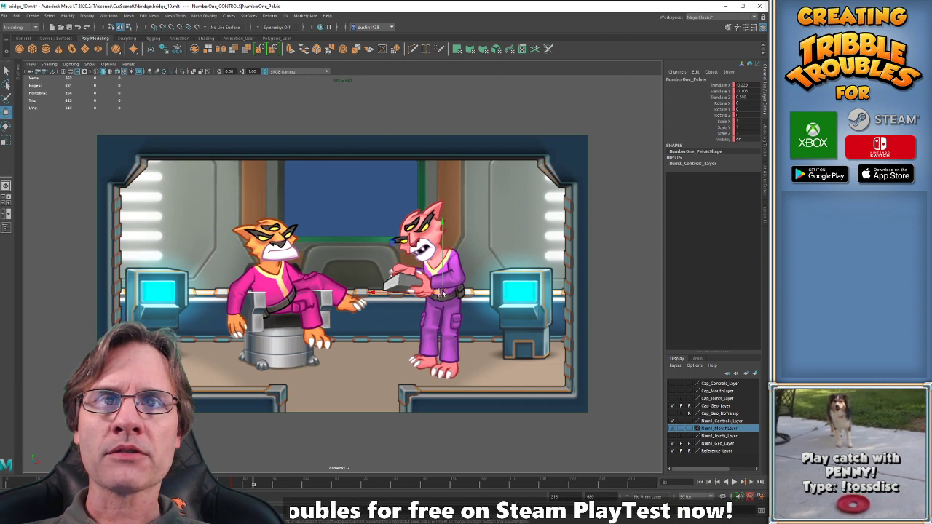
{"action": "key", "text": "s"}
Flip between the pelvis keys around frames 76 and 83 to examine the hip shift.
{"action": "key", "text": "comma"}
{"action": "key", "text": "period"}
{"action": "key", "text": "comma"}
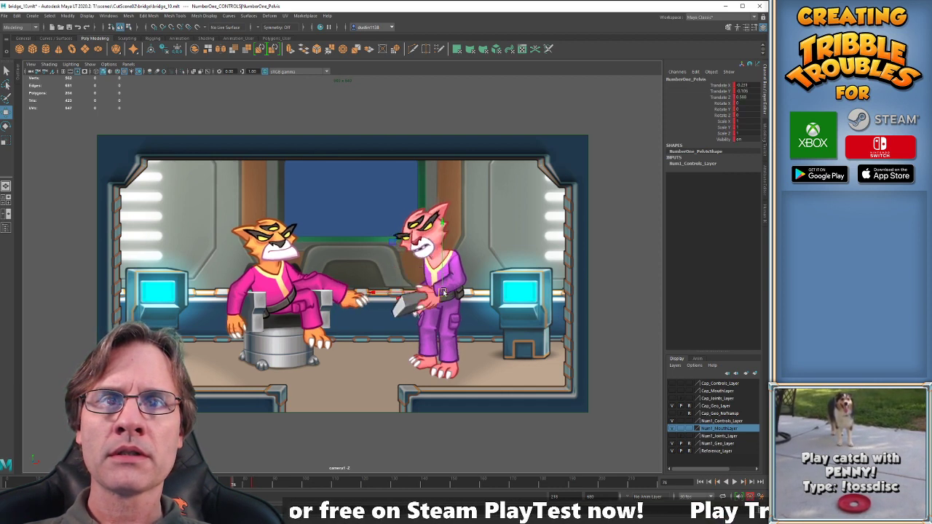
{"action": "key", "text": "period"}
{"action": "key", "text": "comma"}
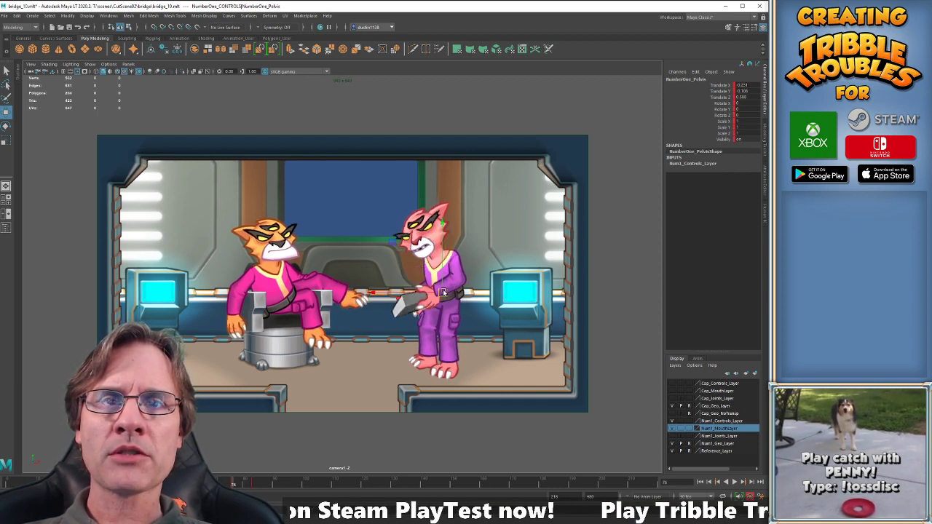
{"action": "key", "text": "period"}
{"action": "key", "text": "comma"}
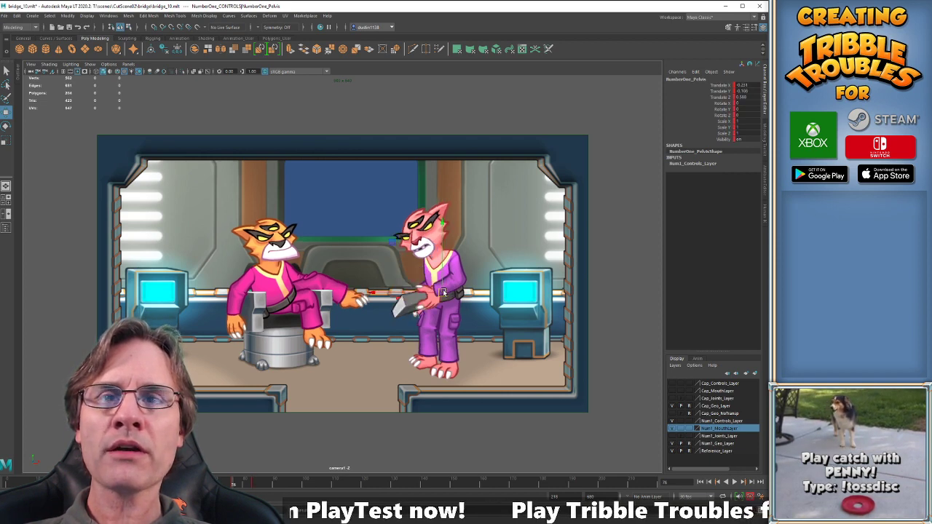
{"action": "key", "text": "period"}
{"action": "key", "text": "comma"}
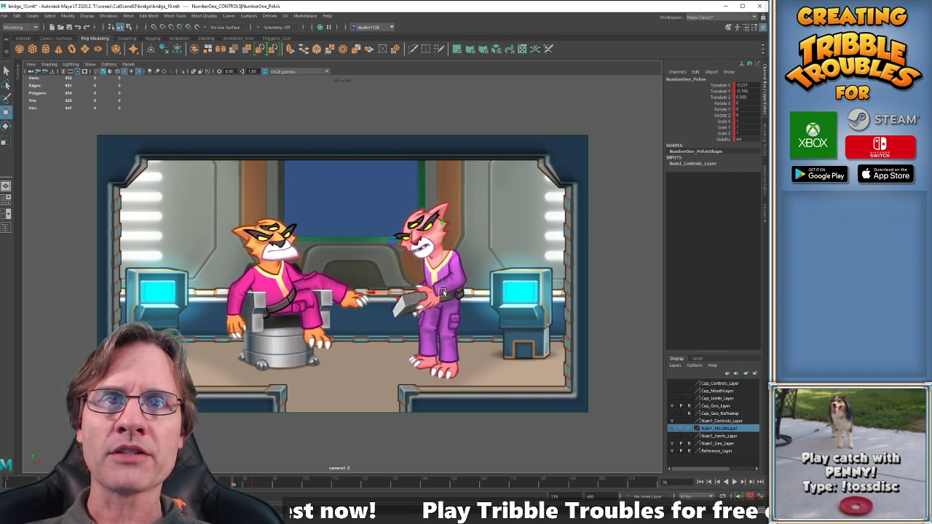
{"action": "key", "text": "comma"}
{"action": "key", "text": "period"}
{"action": "key", "text": "period"}
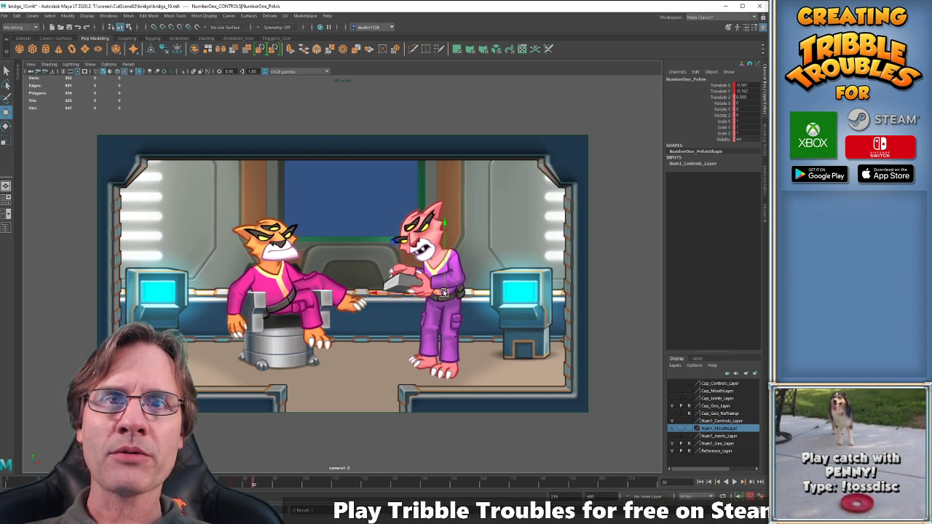
{"action": "key", "text": "comma"}
{"action": "key", "text": "period"}
{"action": "key", "text": "comma"}
{"action": "key", "text": "period"}
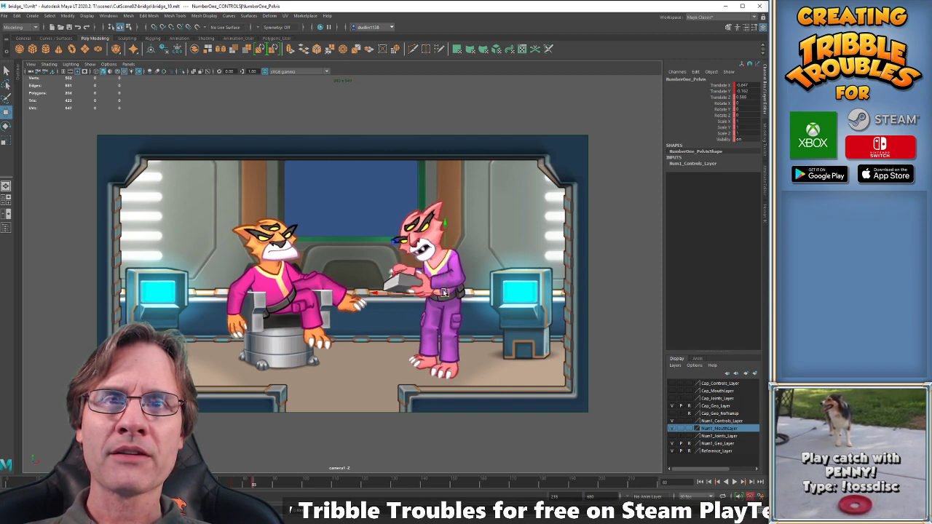
{"action": "key", "text": "comma"}
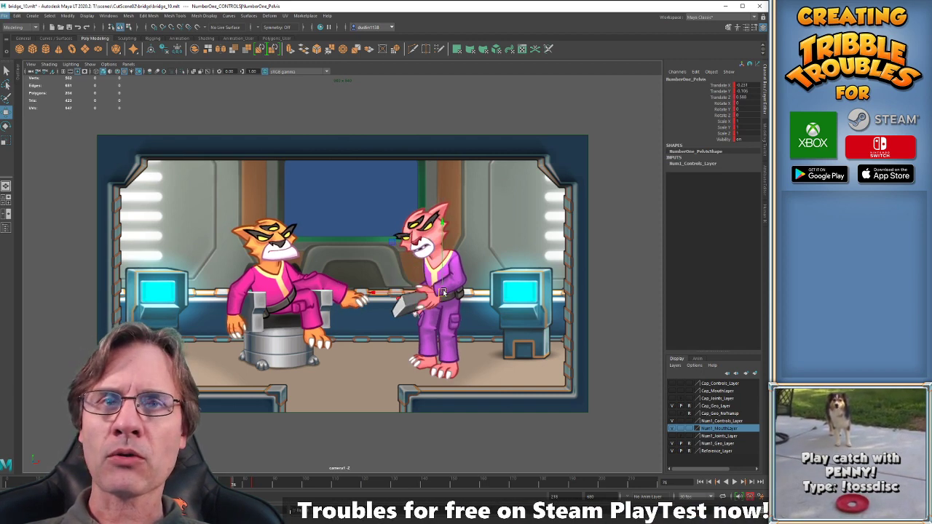
{"action": "key", "text": "comma"}
{"action": "key", "text": "period"}
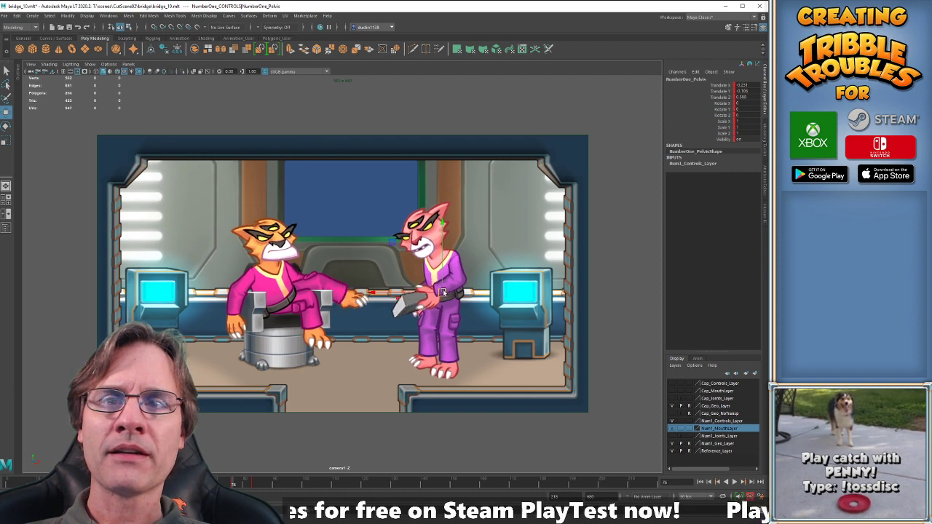
{"action": "key", "text": "period"}
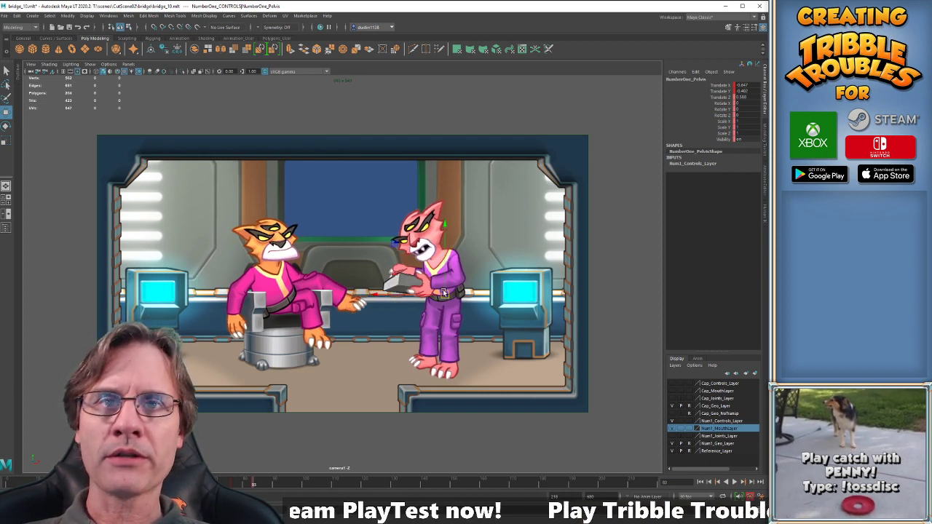
Adjust the pelvis control at frame 83 to a Translate Y of -0.162 and compare it with the frame 76 key.
{"action": "left_click_drag", "start_coordinate": [445, 294], "coordinate": [444, 292]}
{"action": "key", "text": "comma"}
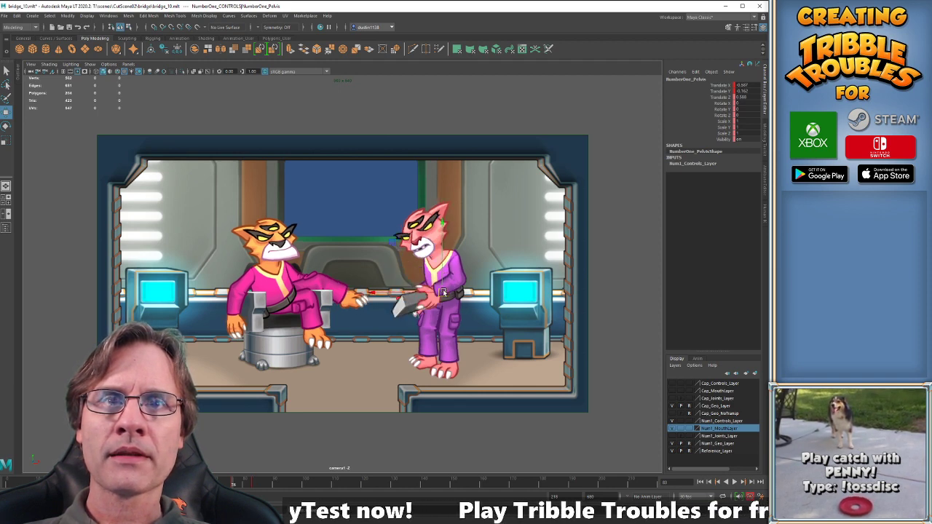
{"action": "key", "text": "period"}
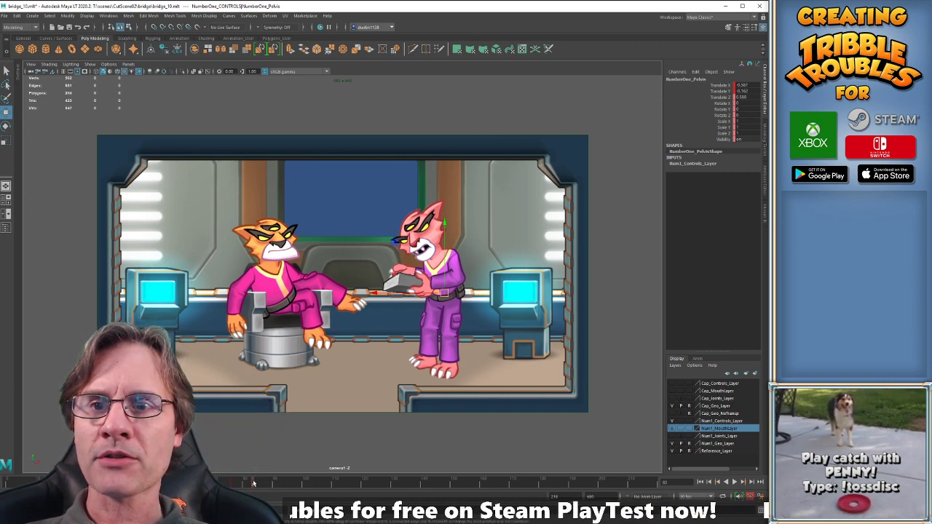
Lower the pelvis control to a Translate Y of -0.222 at frame 87 and check it against the frame 83 key.
{"action": "mouse_move", "coordinate": [254, 483]}
{"action": "left_mouse_down"}
{"action": "mouse_move", "coordinate": [281, 487]}
{"action": "mouse_move", "coordinate": [253, 487]}
{"action": "mouse_move", "coordinate": [265, 488]}
{"action": "left_mouse_up"}
{"action": "key", "text": "comma"}
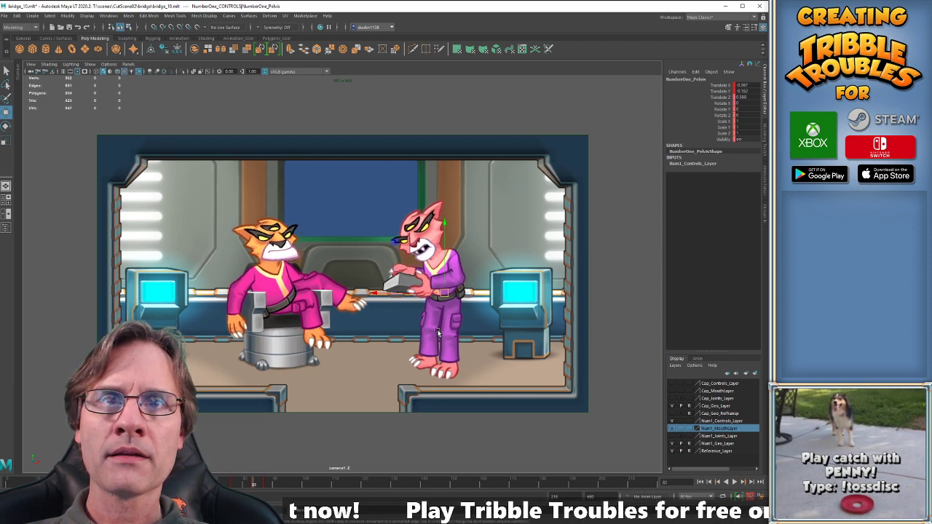
{"action": "key", "text": "period"}
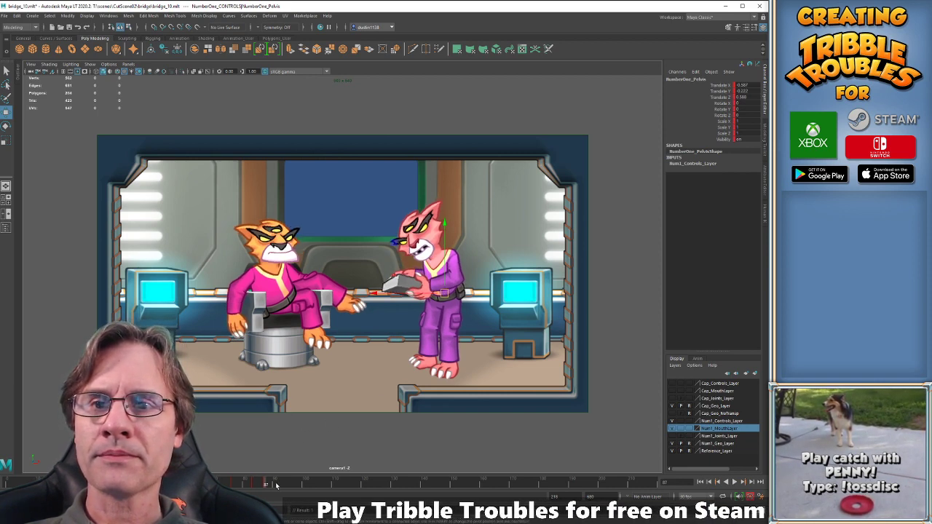
Hold the frame 87 pelvis pose by copying it to a key at frame 170, playing the motion to check it.
{"action": "left_click_drag", "start_coordinate": [266, 486], "coordinate": [512, 478]}
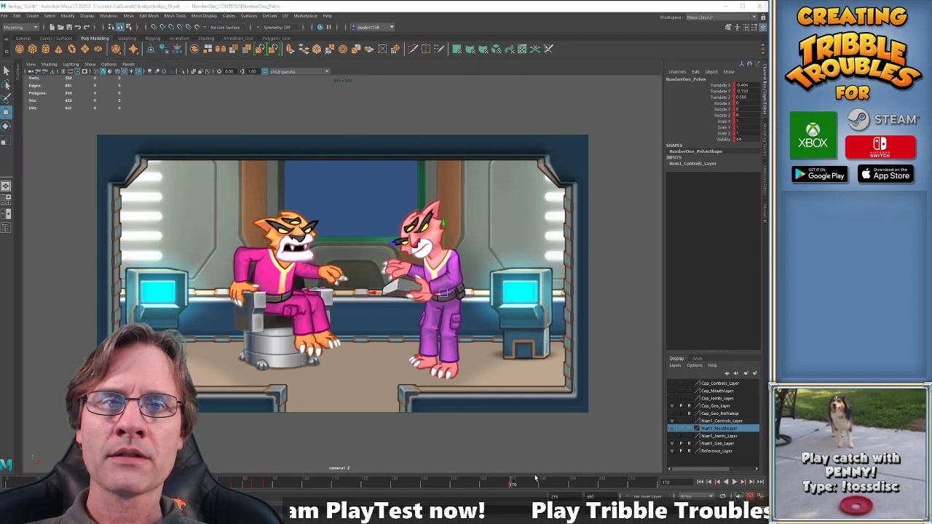
{"action": "key", "text": "alt+period"}
{"action": "key", "text": "alt+period"}
{"action": "key", "text": "alt+period"}
{"action": "key", "text": "alt+period"}
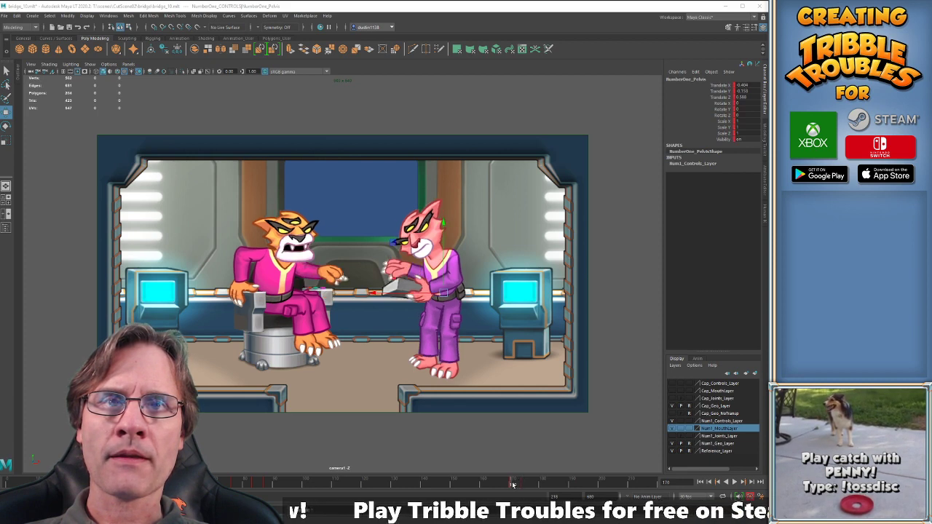
{"action": "key", "text": "comma"}
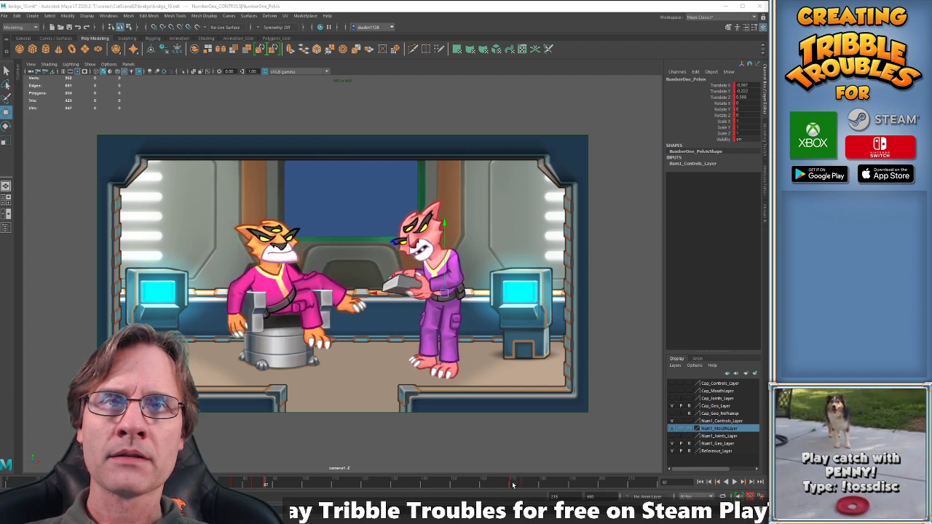
{"action": "key", "text": "alt+v"}
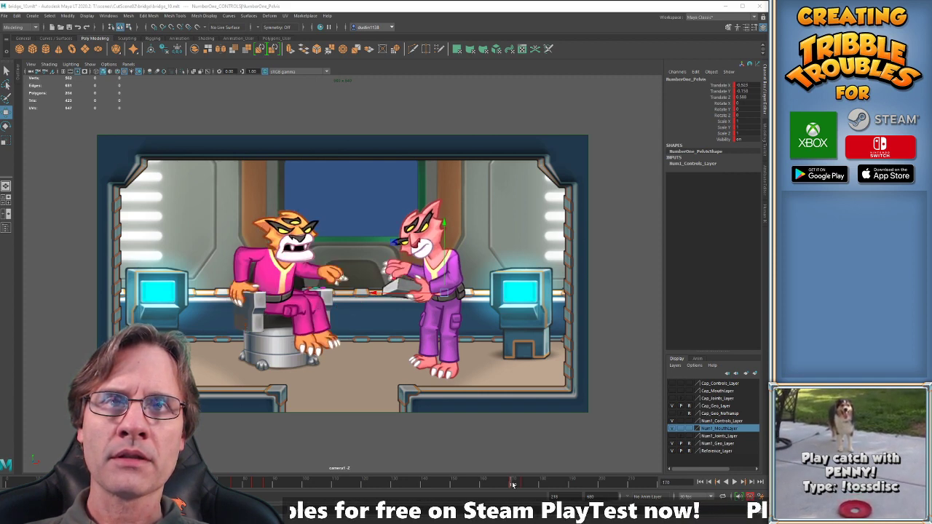
{"action": "key", "text": "comma"}
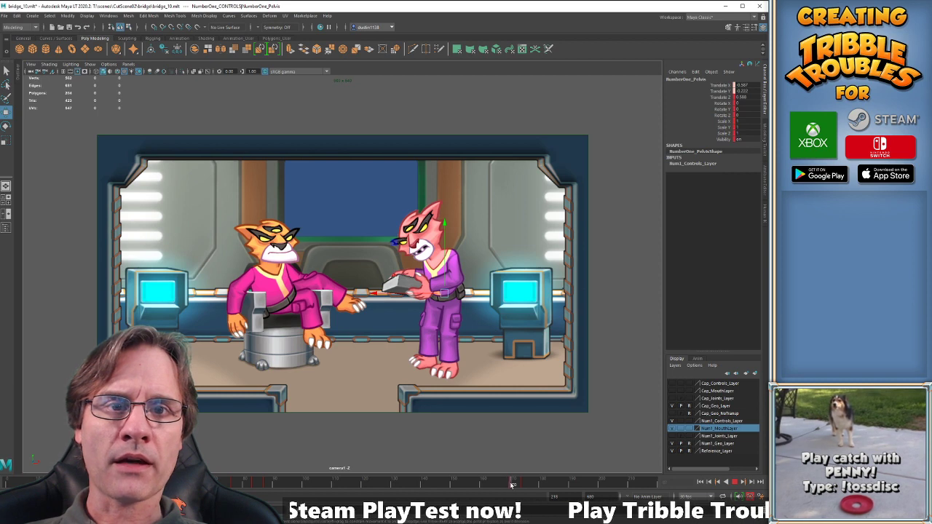
{"action": "key", "text": "alt+v"}
Lower the pelvis control to a Translate Y of -0.273 at frame 174 and flip between it and the frame 170 key.
{"action": "key", "text": "period"}
{"action": "key", "text": "period"}
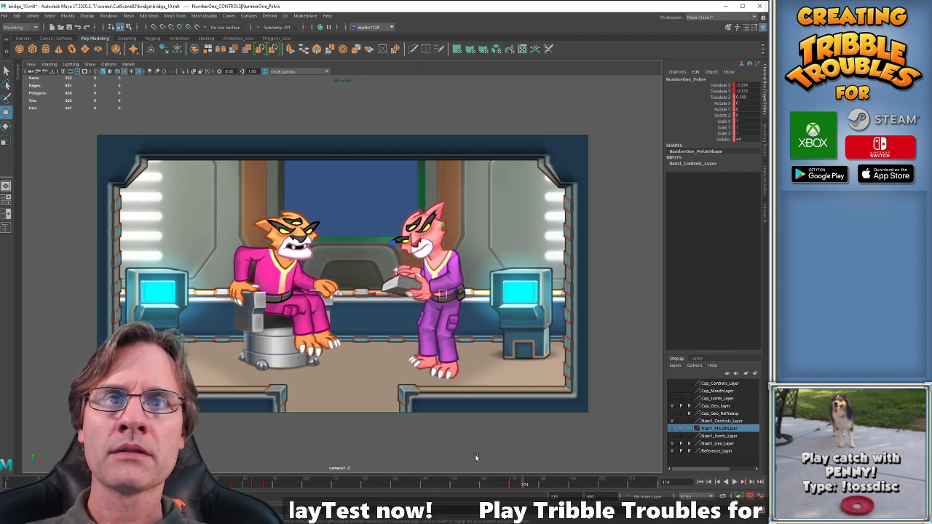
{"action": "key", "text": "comma"}
{"action": "key", "text": "period"}
{"action": "key", "text": "comma"}
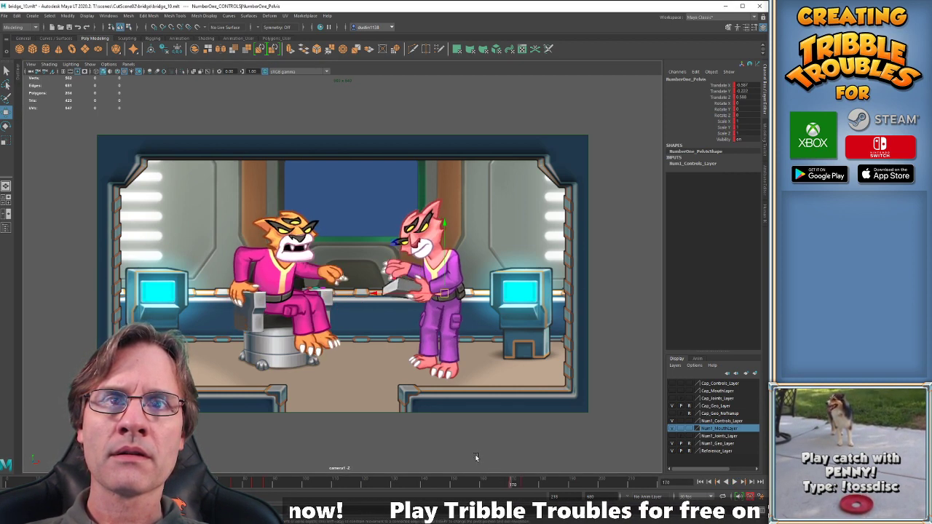
{"action": "key", "text": "period"}
{"action": "key", "text": "comma"}
{"action": "key", "text": "period"}
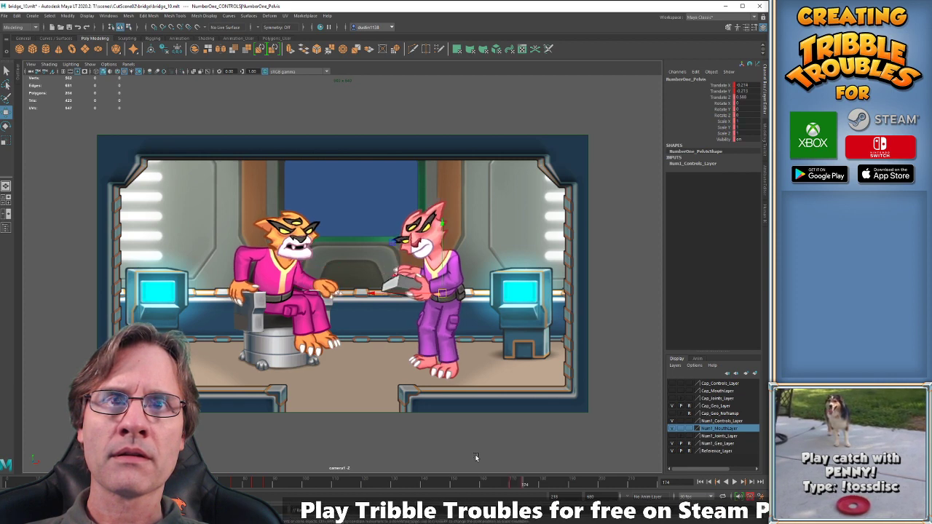
{"action": "key", "text": "comma"}
{"action": "key", "text": "period"}
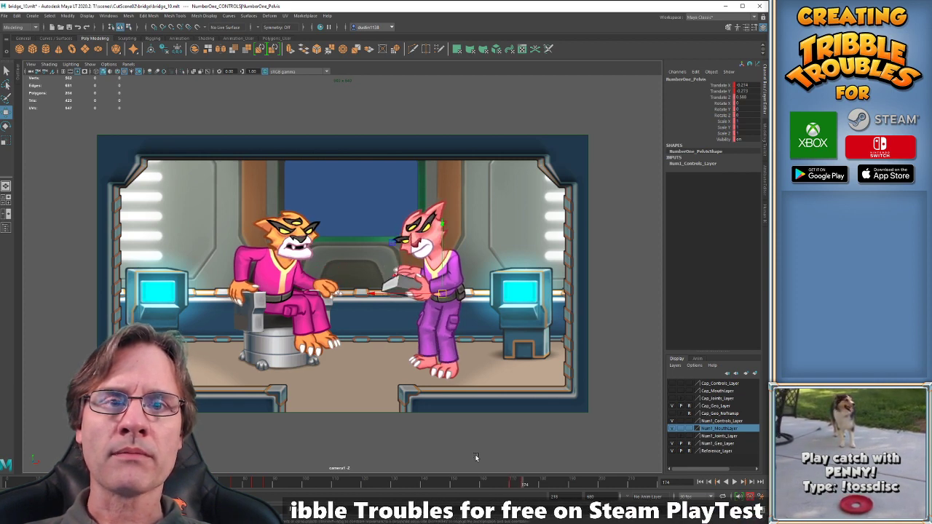
Adjust the pelvis control to a Translate Y of -0.093 at frame 177 and -0.237 at frame 202, comparing the neighbouring keys.
{"action": "key", "text": "alt+v"}
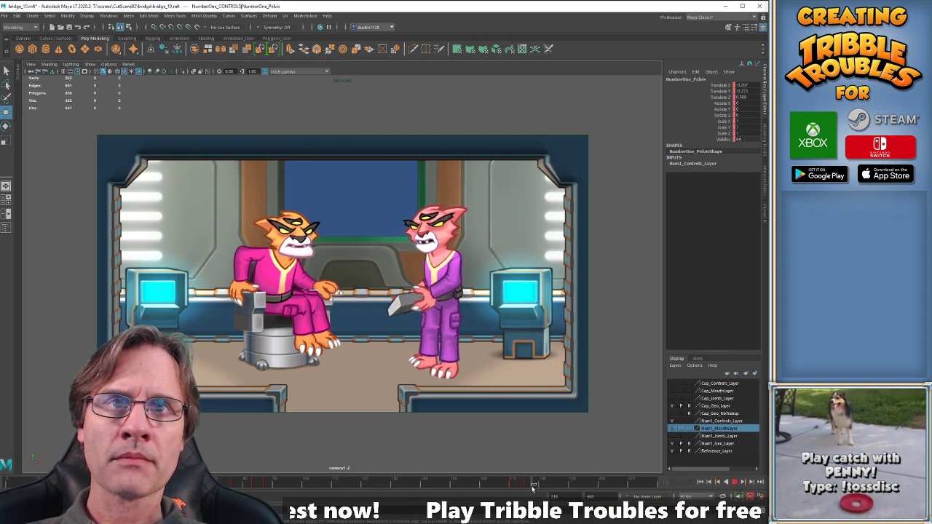
{"action": "left_click_drag", "start_coordinate": [531, 490], "coordinate": [531, 491]}
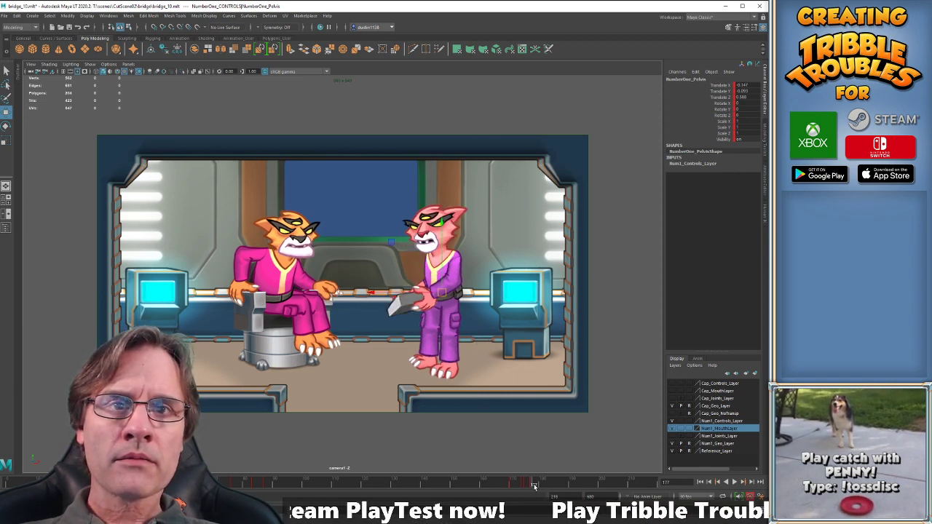
{"action": "left_click_drag", "start_coordinate": [535, 487], "coordinate": [546, 487]}
{"action": "left_click_drag", "start_coordinate": [567, 489], "coordinate": [608, 486]}
{"action": "middle_click_drag", "start_coordinate": [519, 373], "coordinate": [520, 377]}
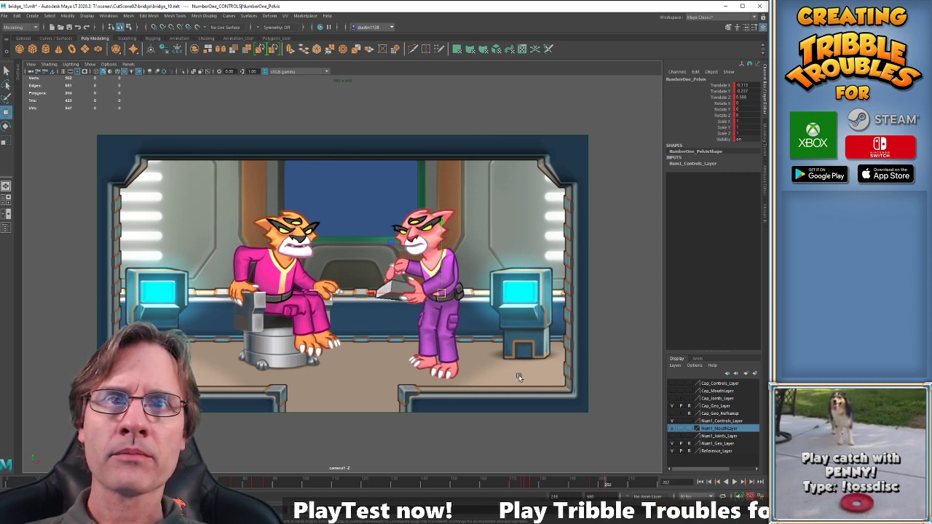
{"action": "key", "text": "comma"}
{"action": "key", "text": "period"}
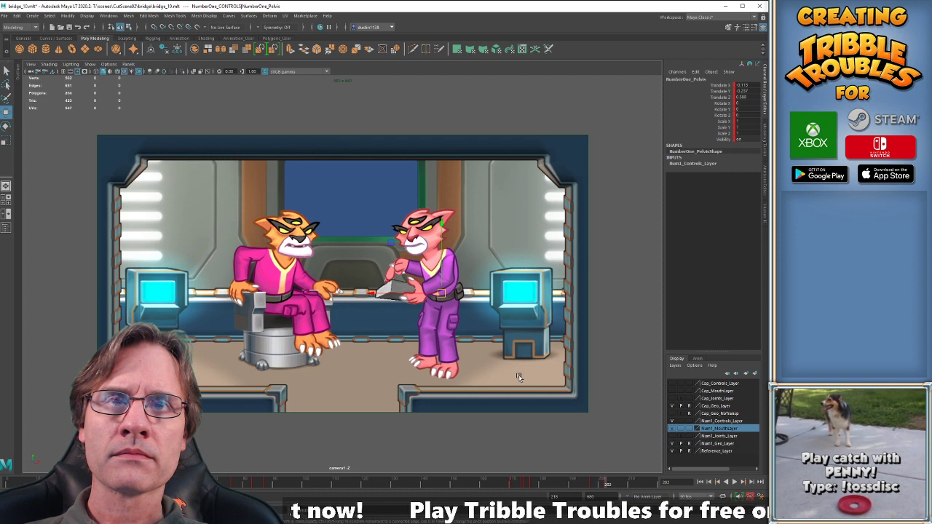
Set the pelvis control to Translate X -0.15 and Translate Y -0.141 at frame 229, flipping between it and the previous key.
{"action": "mouse_move", "coordinate": [609, 485]}
{"action": "left_mouse_down"}
{"action": "mouse_move", "coordinate": [628, 485]}
{"action": "mouse_move", "coordinate": [619, 486]}
{"action": "left_mouse_up"}
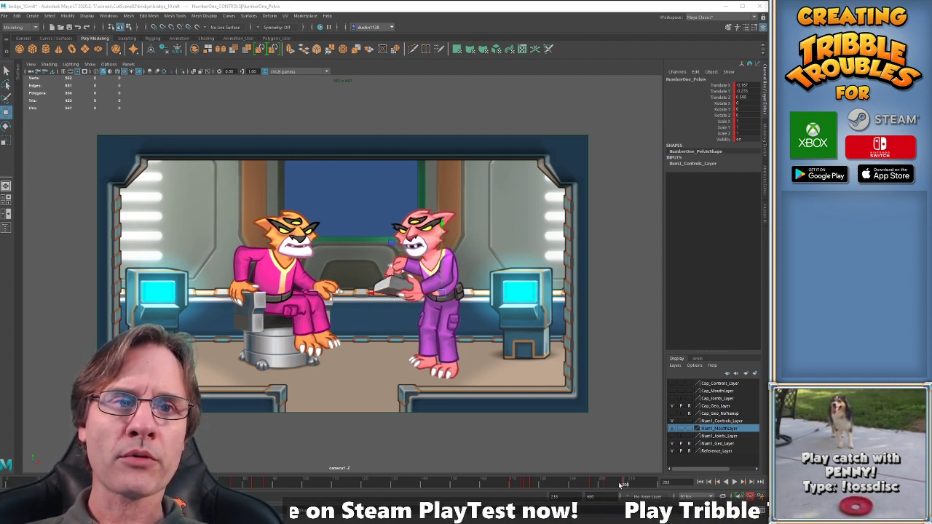
{"action": "mouse_move", "coordinate": [208, 497]}
{"action": "left_mouse_down"}
{"action": "mouse_move", "coordinate": [245, 497]}
{"action": "mouse_move", "coordinate": [265, 485]}
{"action": "mouse_move", "coordinate": [349, 487]}
{"action": "mouse_move", "coordinate": [313, 497]}
{"action": "mouse_move", "coordinate": [325, 485]}
{"action": "left_mouse_up"}
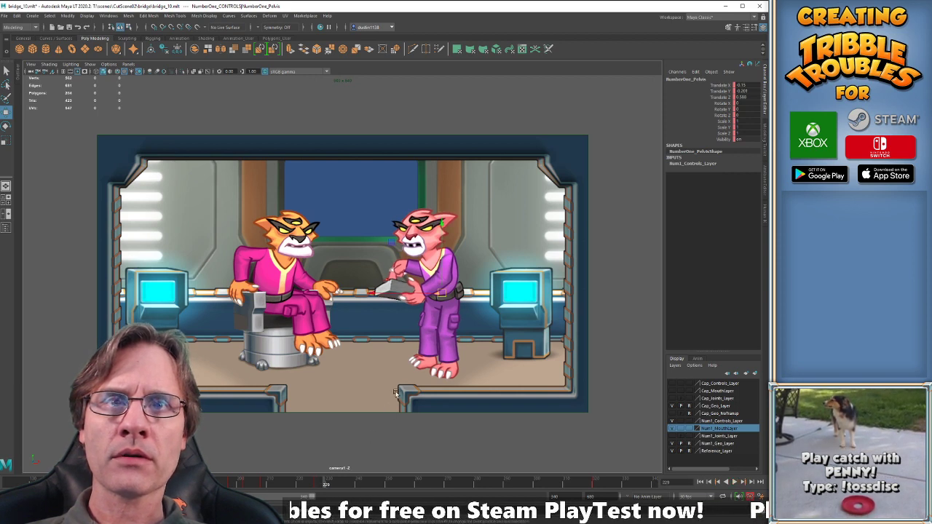
{"action": "key", "text": "comma"}
{"action": "key", "text": "period"}
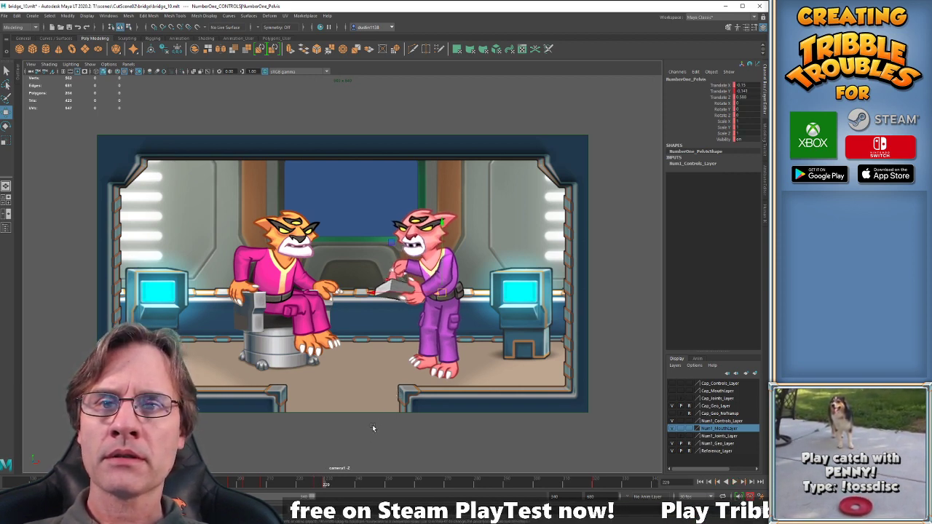
Key the pelvis control at frame 239 with a Translate Y of -0.119 and step back through the earlier keys to compare.
{"action": "left_click_drag", "start_coordinate": [326, 484], "coordinate": [350, 483]}
{"action": "key", "text": "s"}
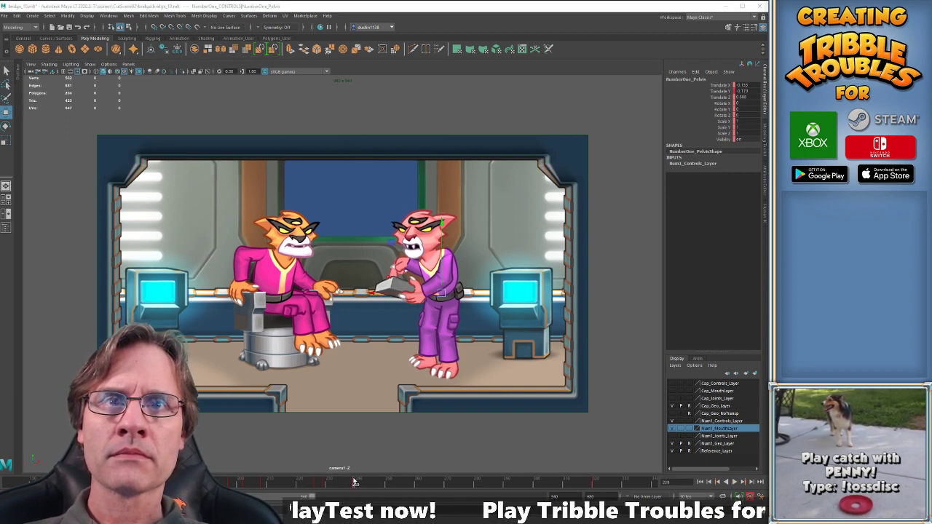
{"action": "key", "text": "comma"}
{"action": "key", "text": "comma"}
{"action": "left_click_drag", "start_coordinate": [354, 482], "coordinate": [356, 482]}
{"action": "key", "text": "comma"}
{"action": "key", "text": "comma"}
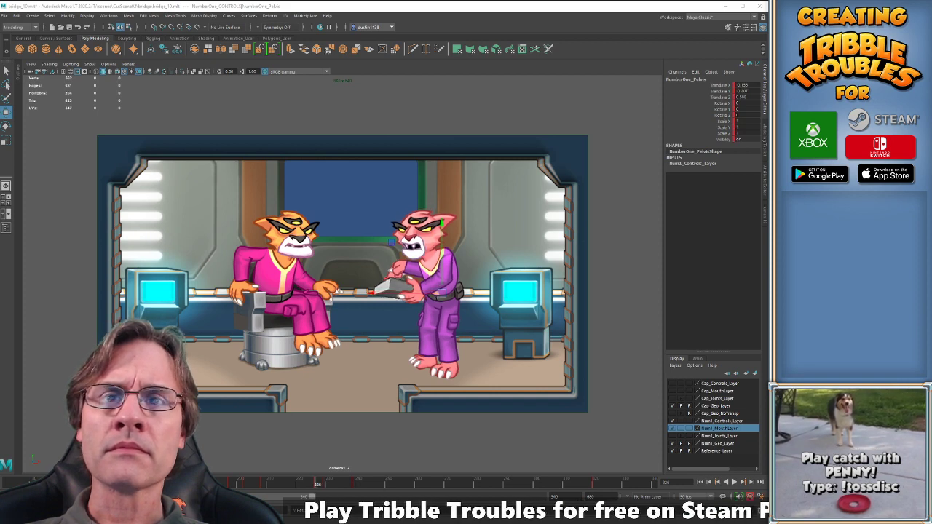
Lower the pelvis control to a Translate Y of -0.177 at frame 244, checking the motion by playback.
{"action": "key", "text": "alt+v"}
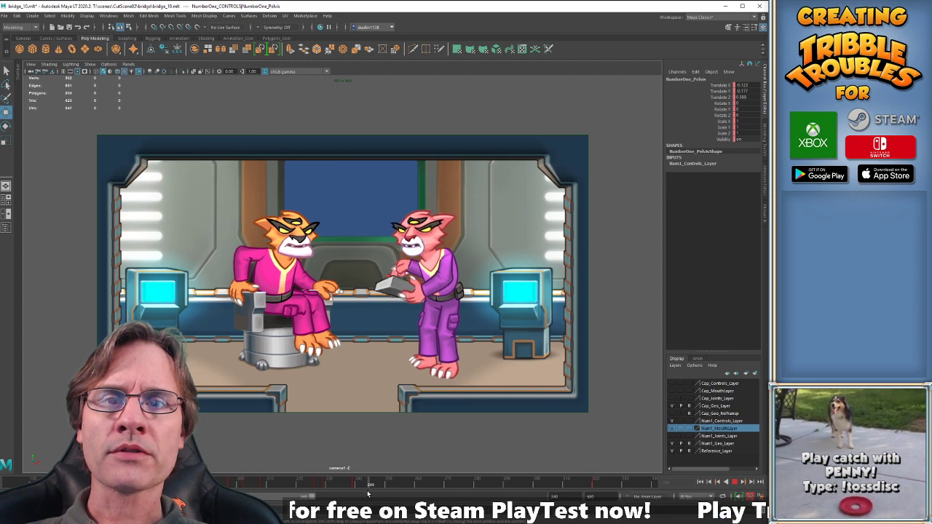
{"action": "key", "text": "alt+v"}
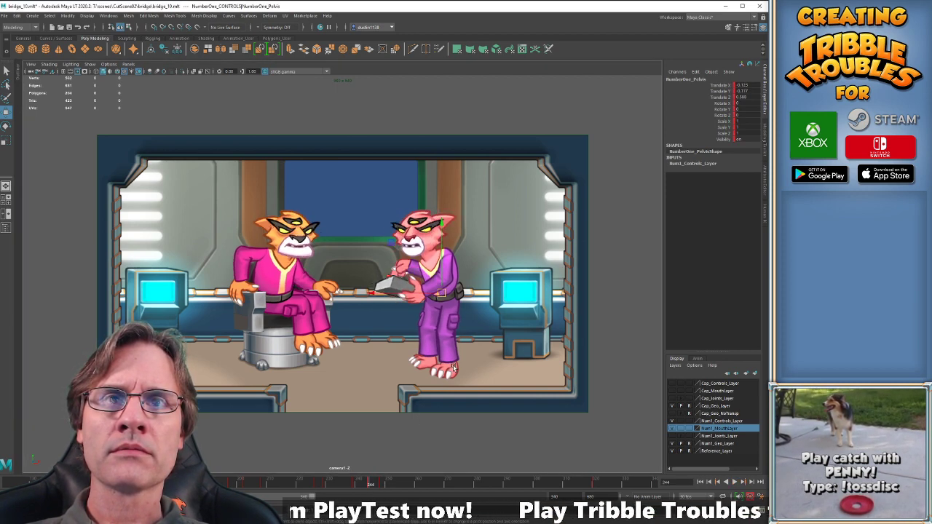
{"action": "key", "text": "alt+v"}
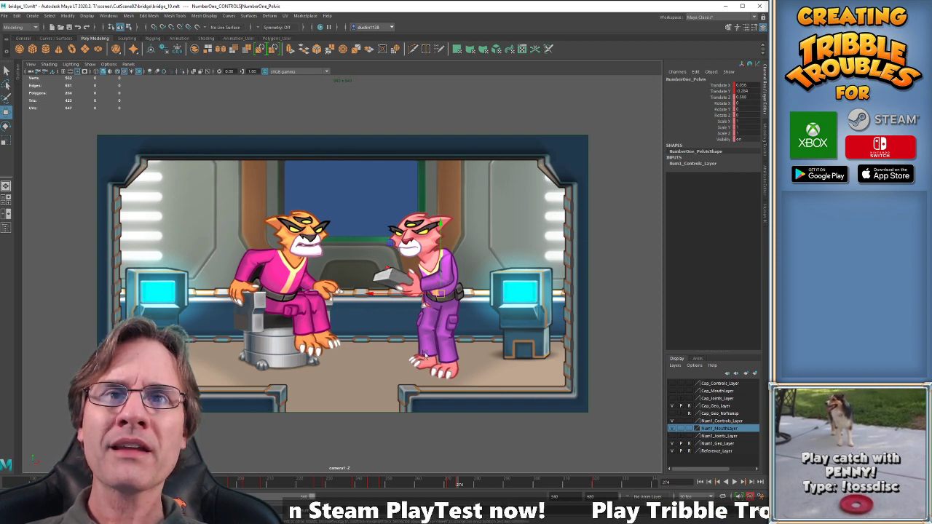
Carry the lowered frame 274 pelvis pose on to frame 276 with a Translate Y of -0.283 and play the motion.
{"action": "left_click", "coordinate": [466, 485]}
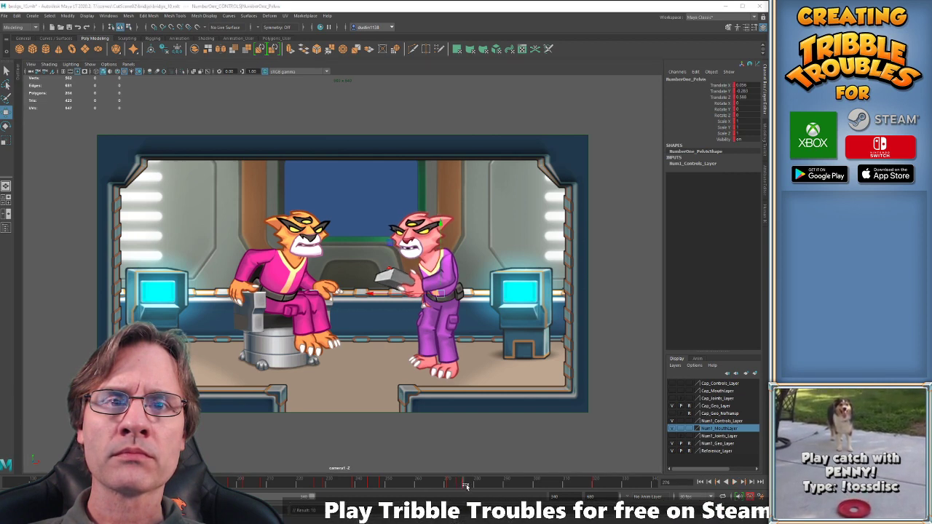
{"action": "left_click_drag", "start_coordinate": [464, 485], "coordinate": [474, 484]}
{"action": "key", "text": "alt+v"}
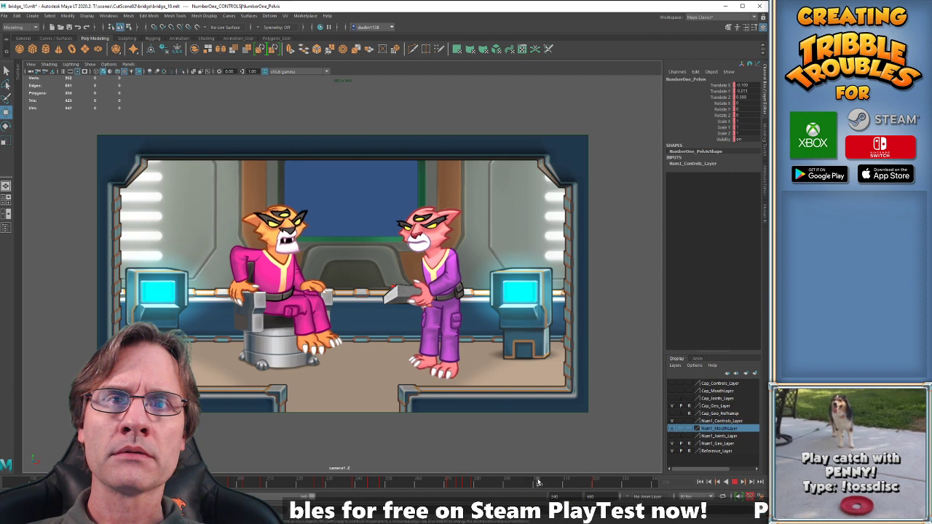
Adjust the pelvis control to Translate X -0.08 and Translate Y -0.065 at frame 305, comparing it with the previous key and by playback.
{"action": "key", "text": "Escape"}
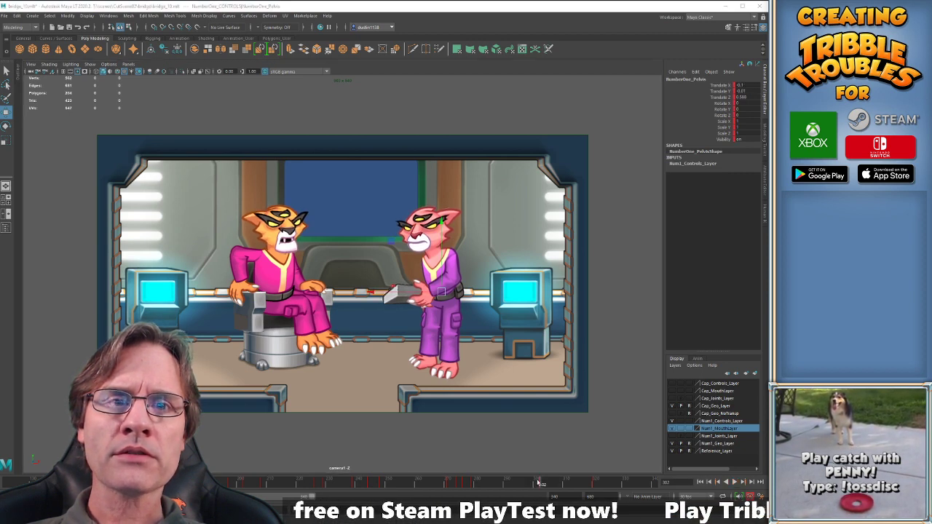
{"action": "left_click_drag", "start_coordinate": [541, 482], "coordinate": [551, 483]}
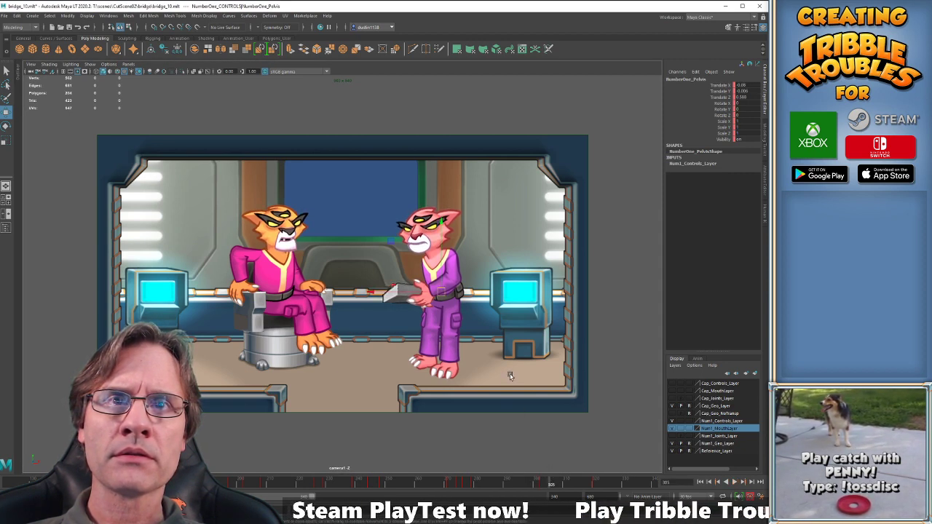
{"action": "key", "text": "comma"}
{"action": "key", "text": "period"}
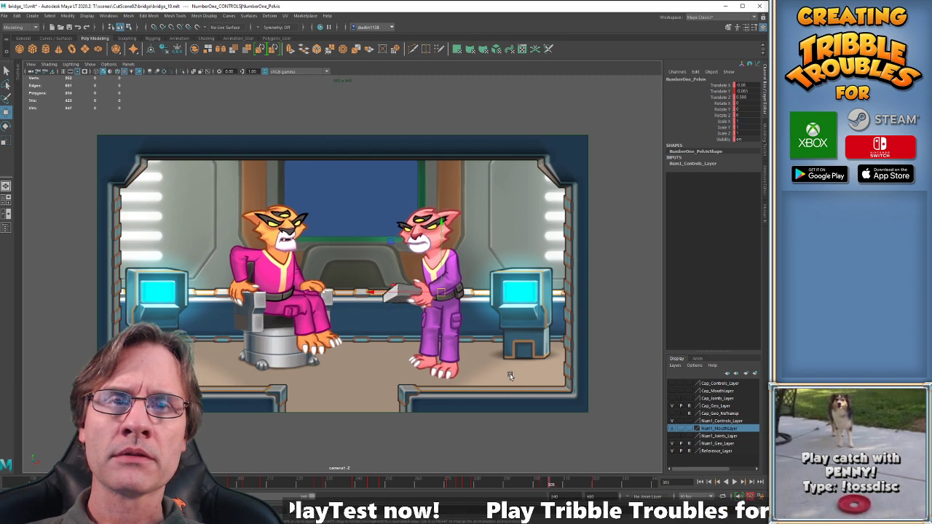
{"action": "key", "text": "alt+v"}
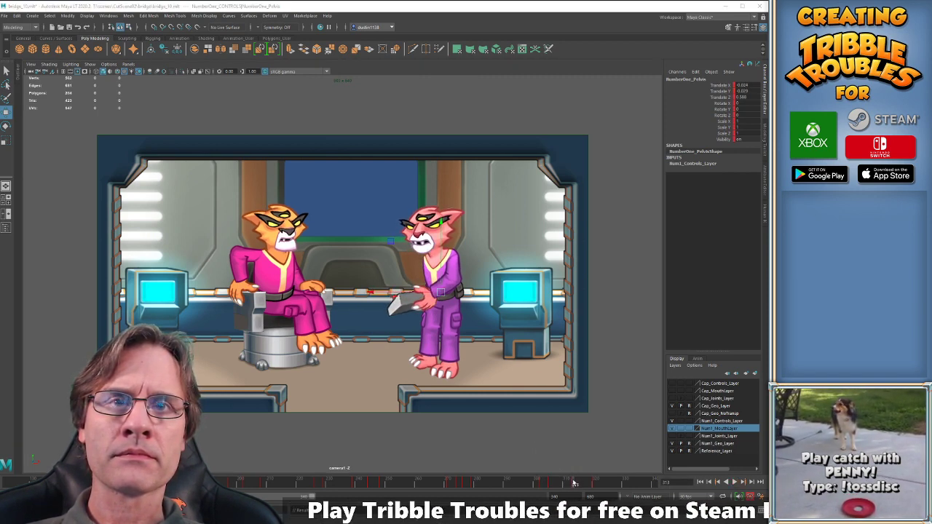
{"action": "key", "text": "alt+v"}
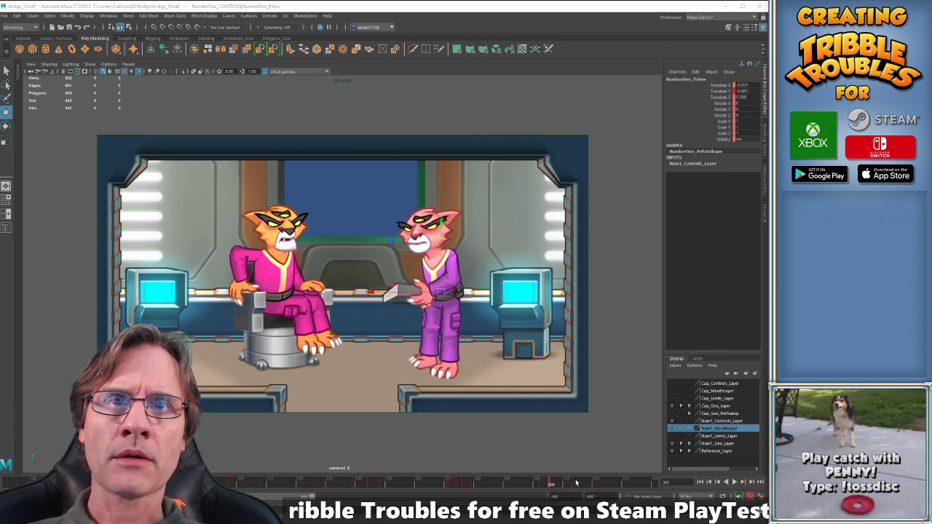
Play the captain's arm-raise section and set the pelvis control to Translate X 0.12 and Translate Y -0.12 at frame 325.
{"action": "left_click_drag", "start_coordinate": [575, 483], "coordinate": [596, 484]}
{"action": "key", "text": "alt+v"}
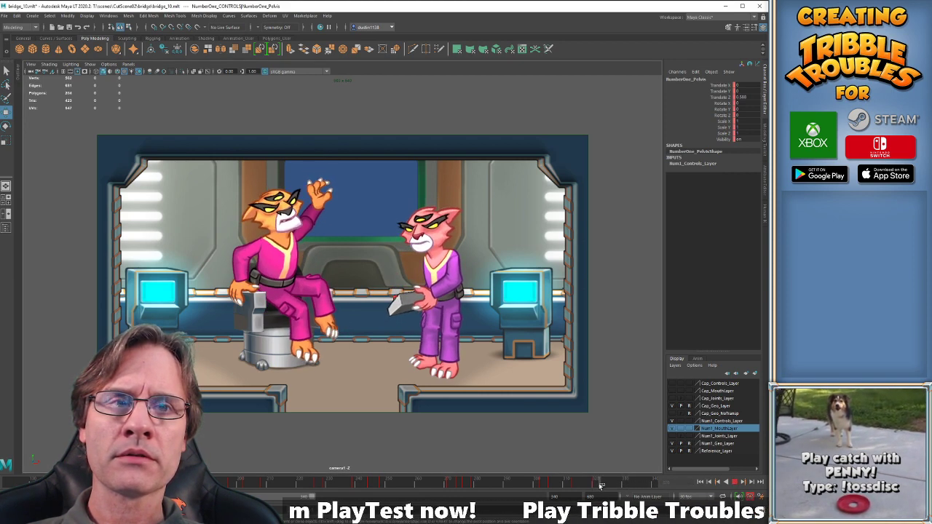
{"action": "key", "text": "alt+v"}
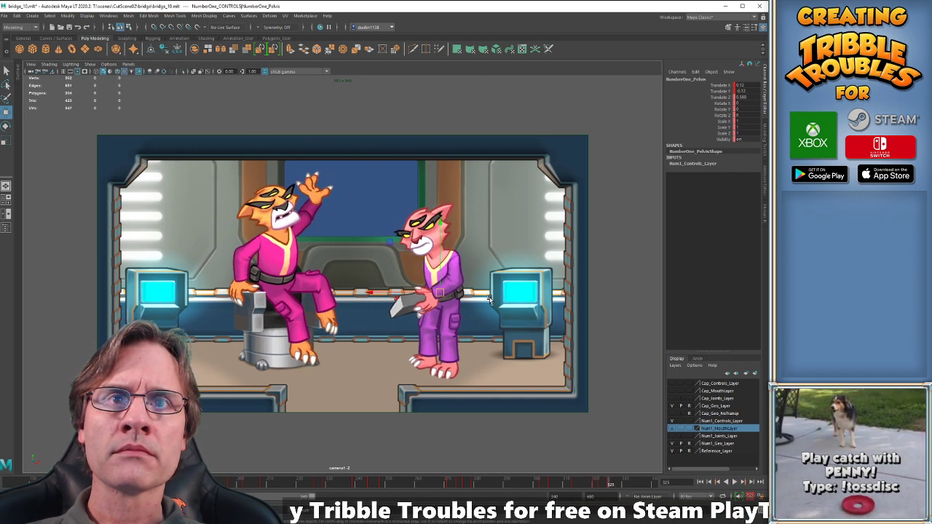
Hold the frame 325 pelvis pose with a key at frame 331 and compare it with the previous key.
{"action": "key", "text": "alt+v"}
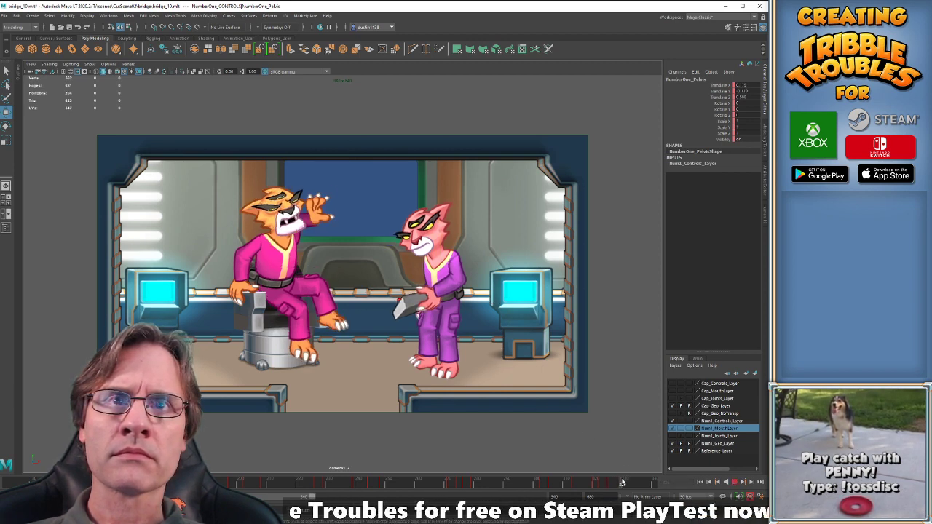
{"action": "left_click_drag", "start_coordinate": [621, 482], "coordinate": [627, 483]}
{"action": "key", "text": "alt+v"}
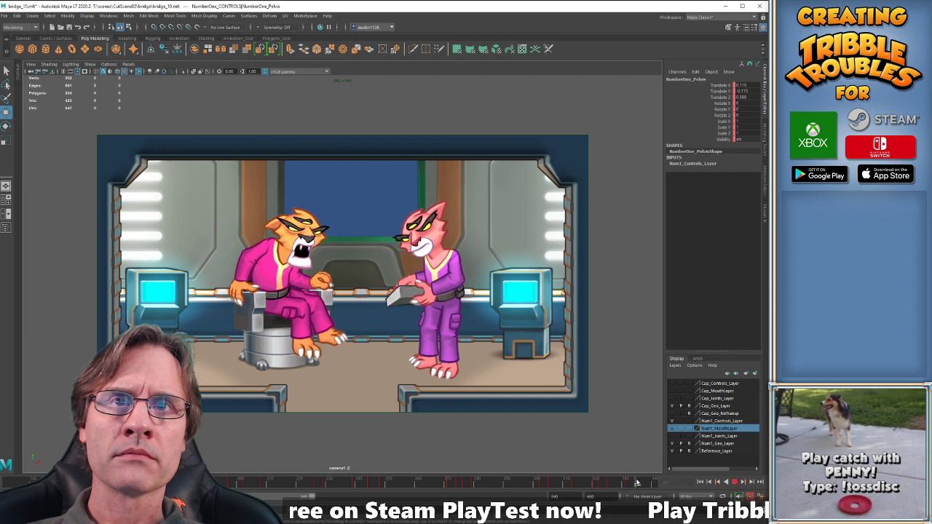
{"action": "key", "text": "s"}
{"action": "key", "text": "comma"}
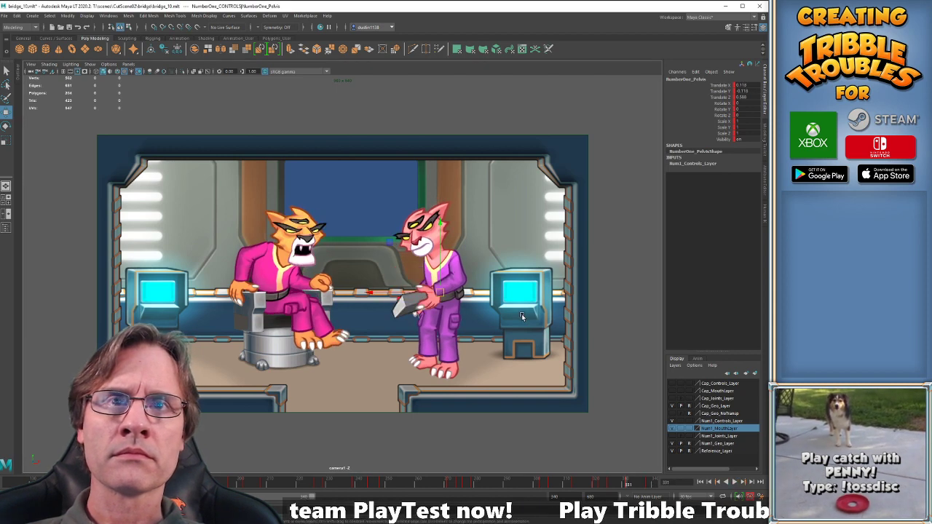
Set the pelvis control to Translate X -0.13 and Translate Y -0.05 at frame 338 and flip between it and the neighbouring keys.
{"action": "key", "text": "period"}
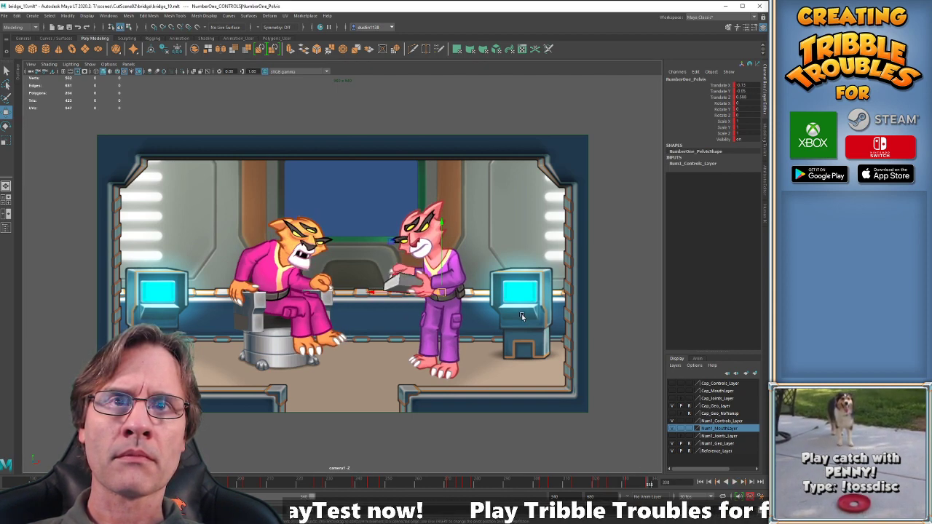
{"action": "key", "text": "comma"}
{"action": "key", "text": "period"}
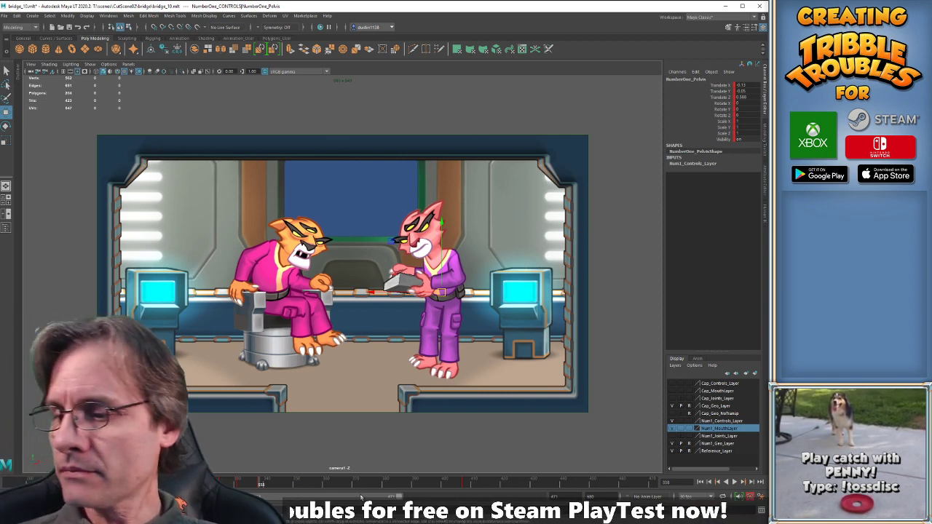
{"action": "key", "text": "comma"}
{"action": "key", "text": "period"}
{"action": "key", "text": "period"}
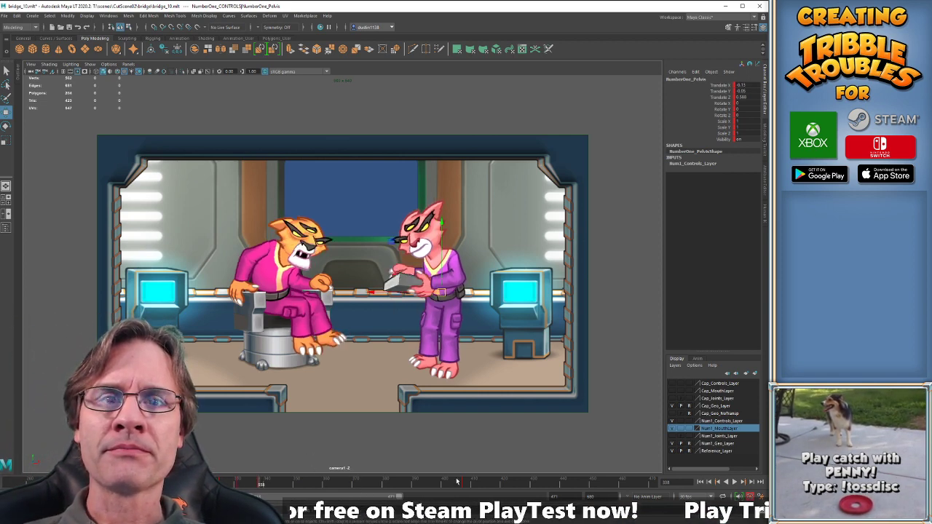
Delete the pelvis key at frame 407 and step through the remaining keys around frame 338.
{"action": "right_click", "coordinate": [476, 487]}
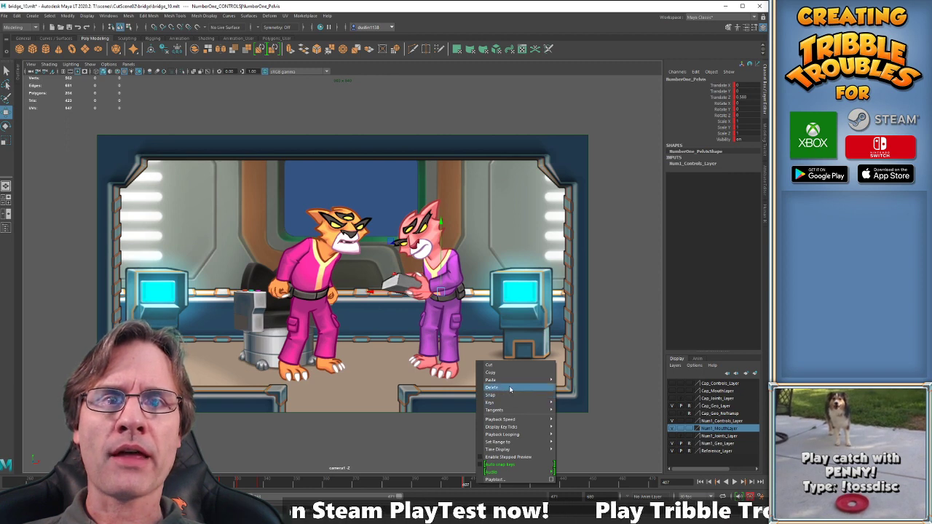
{"action": "left_click", "coordinate": [509, 387]}
{"action": "key", "text": "comma"}
{"action": "key", "text": "comma"}
{"action": "key", "text": "period"}
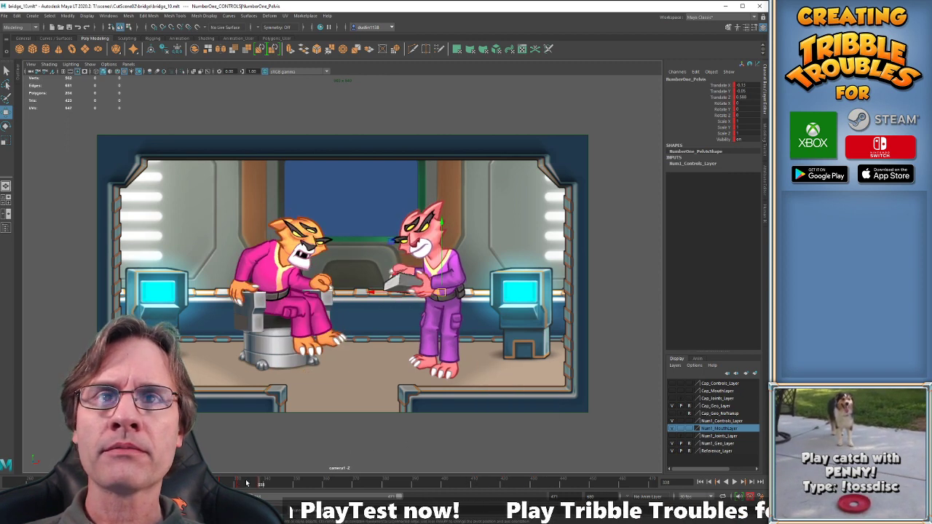
Lower the pelvis control to a Translate Y of -0.107 at frame 342 and play the motion.
{"action": "key", "text": "alt+v"}
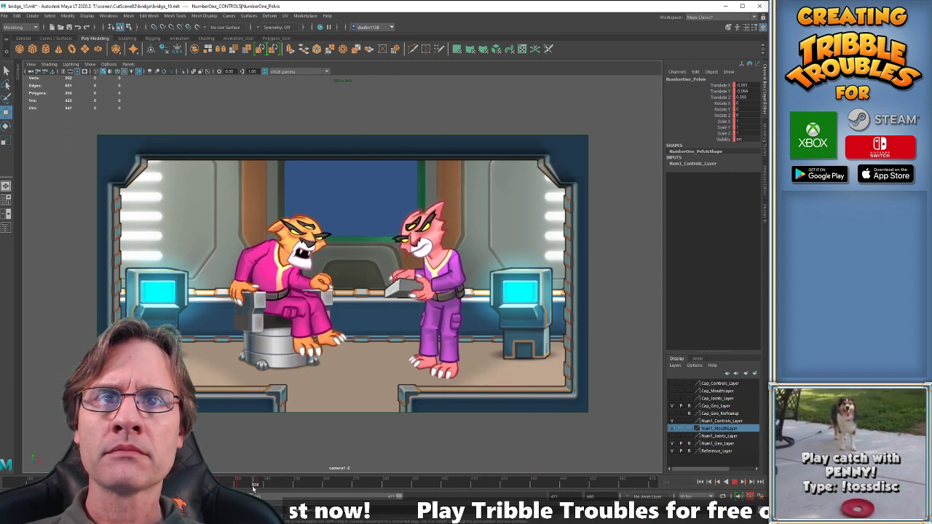
{"action": "left_click_drag", "start_coordinate": [262, 490], "coordinate": [273, 490]}
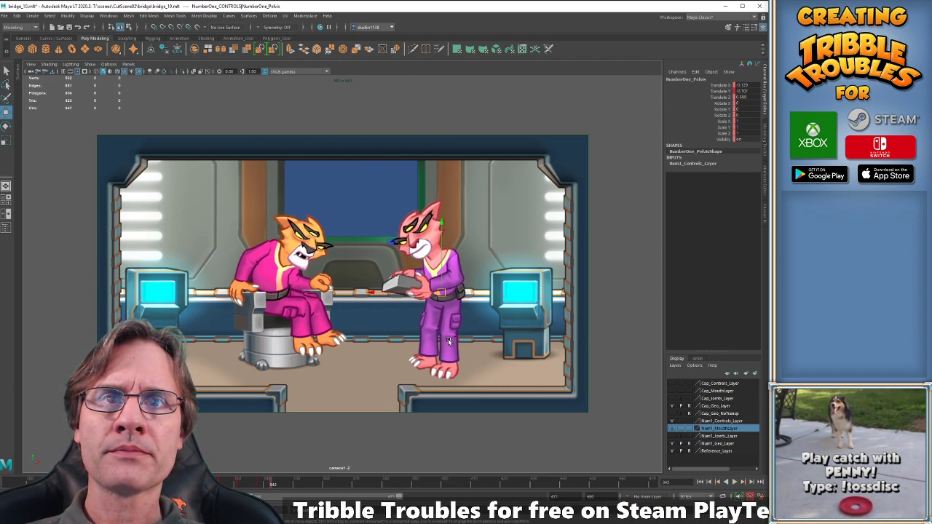
{"action": "key", "text": "alt+v"}
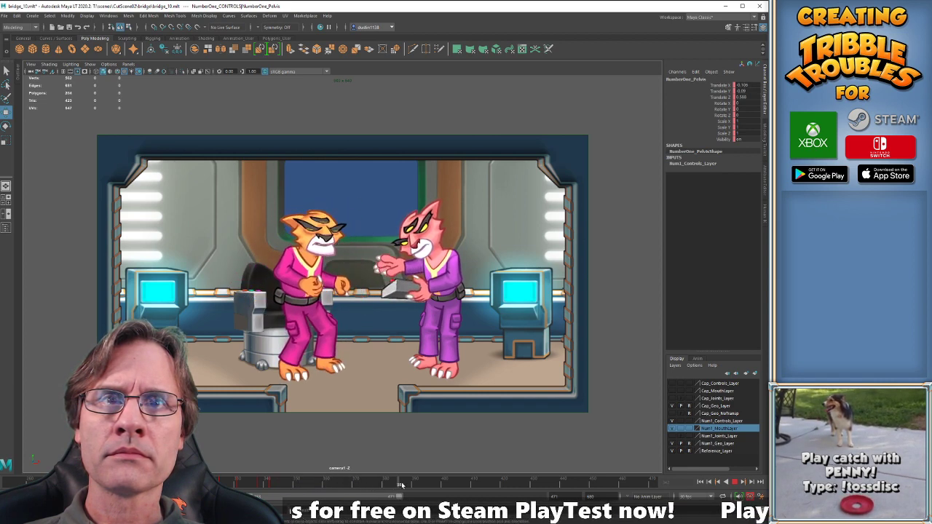
Move through the frames from 411, key the pelvis control at frame 422 with Translate X 0.164 and Translate Y -0.061, and compare it with the previous key.
{"action": "left_click", "coordinate": [472, 481]}
{"action": "left_click", "coordinate": [474, 482]}
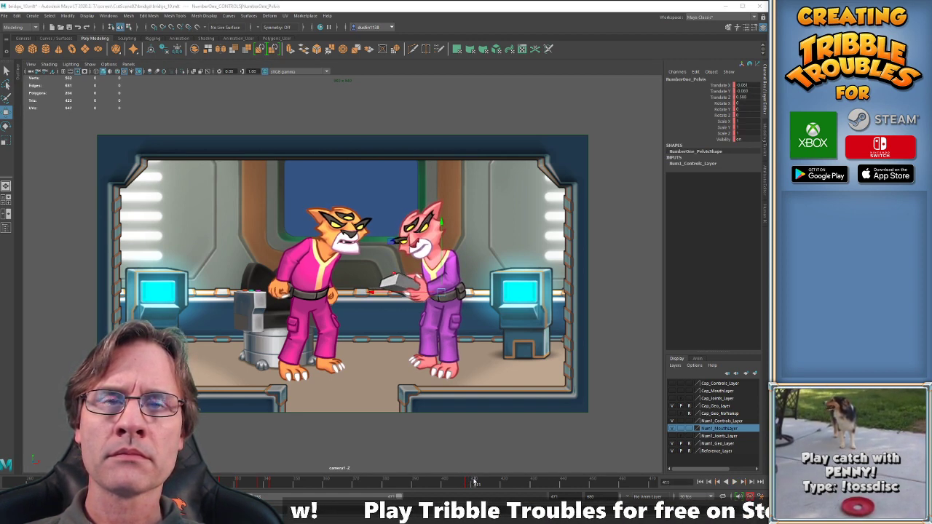
{"action": "key", "text": "alt+comma"}
{"action": "key", "text": "alt+comma"}
{"action": "key", "text": "alt+comma"}
{"action": "key", "text": "alt+comma"}
{"action": "key", "text": "alt+period"}
{"action": "key", "text": "alt+period"}
{"action": "key", "text": "alt+period"}
{"action": "key", "text": "alt+period"}
{"action": "key", "text": "alt+period"}
{"action": "key", "text": "alt+period"}
{"action": "key", "text": "alt+period"}
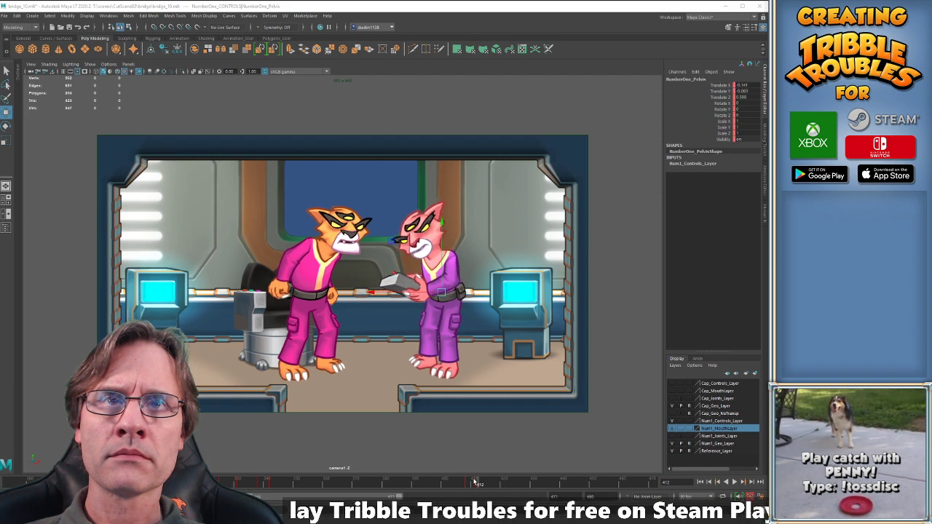
{"action": "key", "text": "alt+period"}
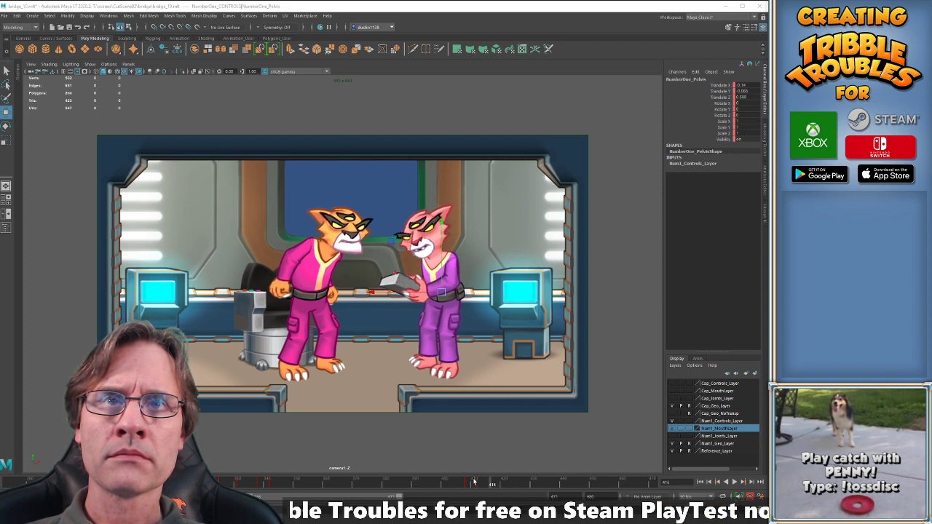
{"action": "key", "text": "alt+period"}
{"action": "key", "text": "alt+period"}
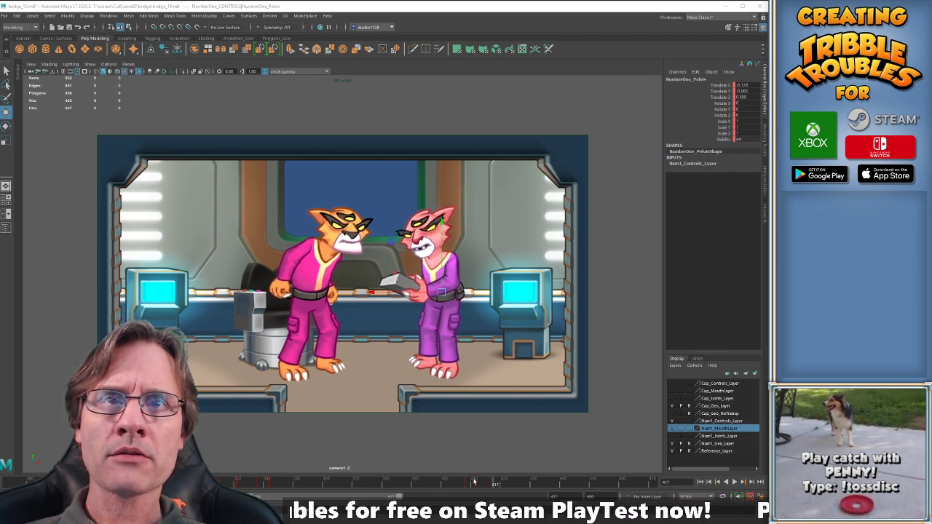
{"action": "key", "text": "alt+period"}
{"action": "key", "text": "alt+period"}
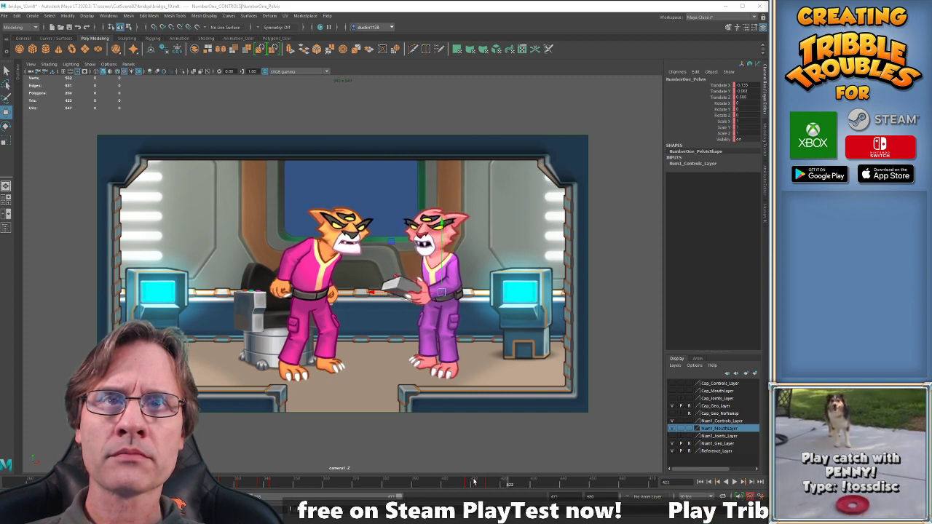
{"action": "key", "text": "alt+period"}
{"action": "key", "text": "alt+period"}
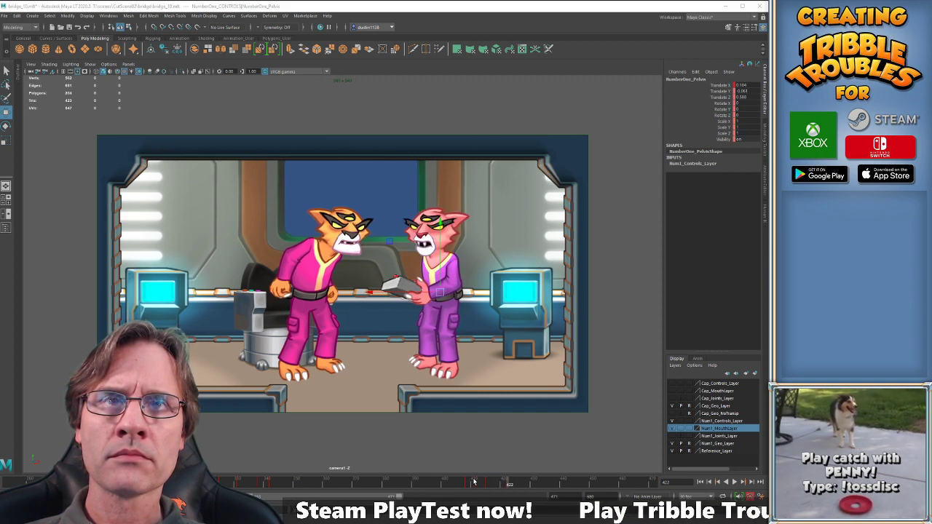
{"action": "key", "text": "comma"}
{"action": "key", "text": "period"}
{"action": "key", "text": "comma"}
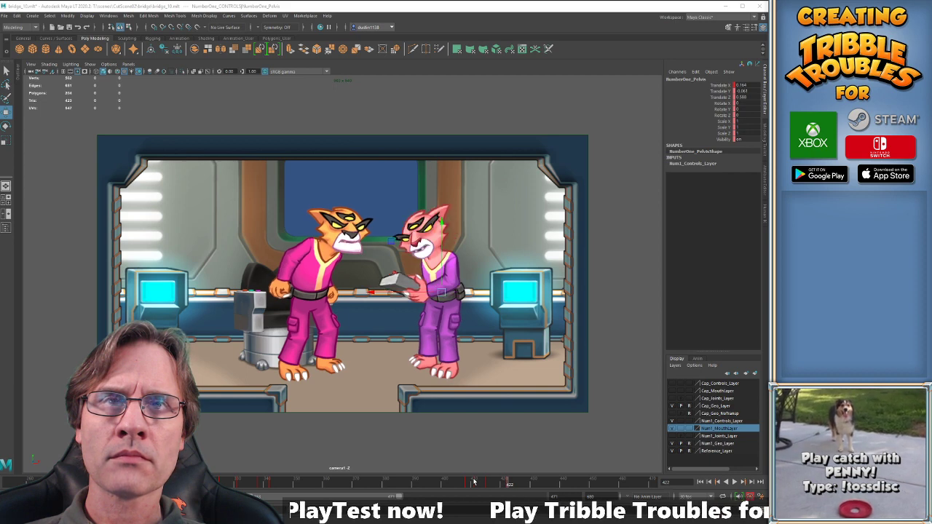
{"action": "key", "text": "period"}
Hold the frame 422 pelvis pose with a key at frame 427.
{"action": "key", "text": "alt+period"}
{"action": "key", "text": "alt+period"}
{"action": "key", "text": "alt+period"}
{"action": "key", "text": "alt+period"}
{"action": "key", "text": "alt+period"}
{"action": "key", "text": "alt+period"}
{"action": "key", "text": "alt+period"}
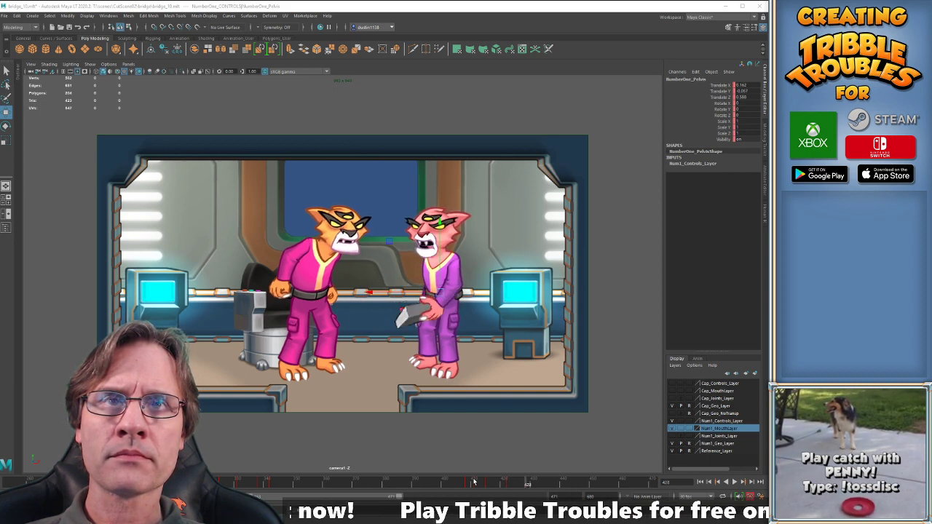
{"action": "key", "text": "alt+comma"}
{"action": "key", "text": "alt+comma"}
{"action": "key", "text": "alt+comma"}
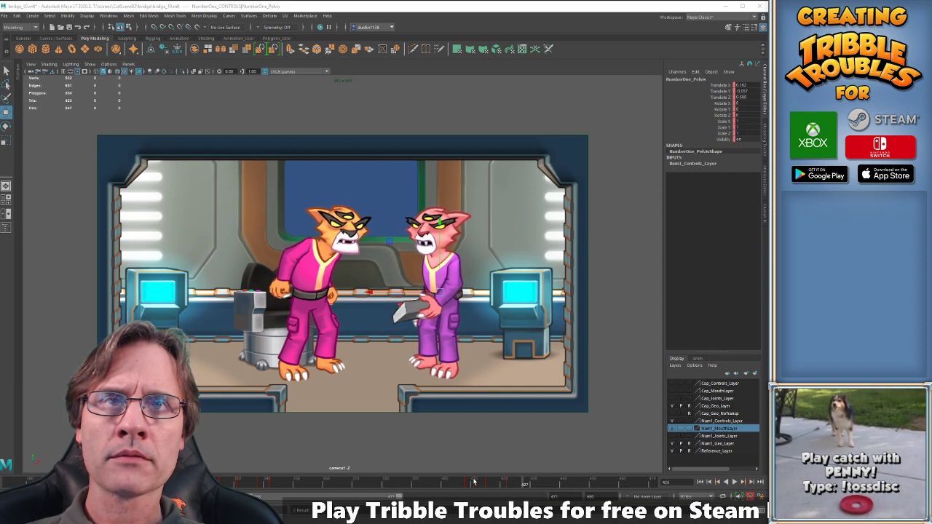
Lower the pelvis control to a Translate Y of -0.114 at frame 431.
{"action": "key", "text": "alt+period"}
{"action": "key", "text": "alt+period"}
{"action": "key", "text": "alt+period"}
{"action": "key", "text": "alt+period"}
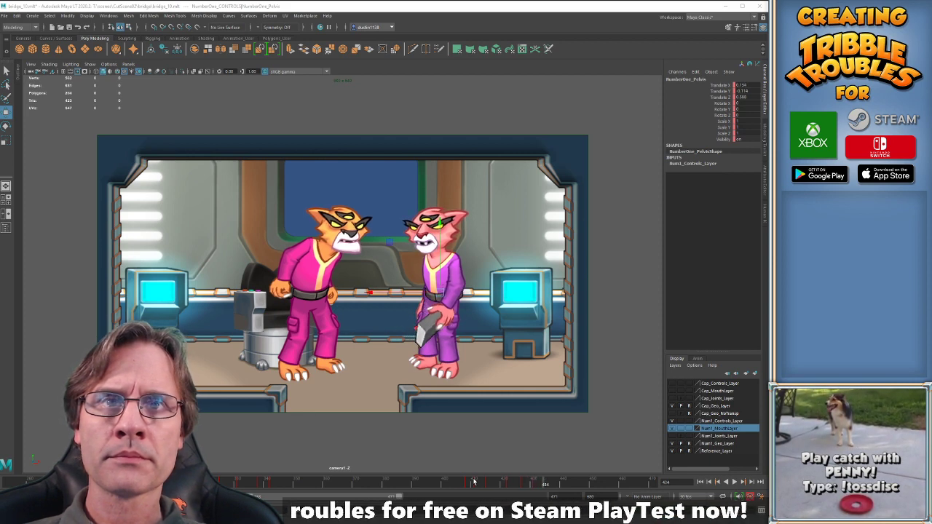
Key the pelvis control at frames 444 and 449, with Translate Y -0.159 at frame 449, and save the scene.
{"action": "left_click_drag", "start_coordinate": [331, 498], "coordinate": [380, 498]}
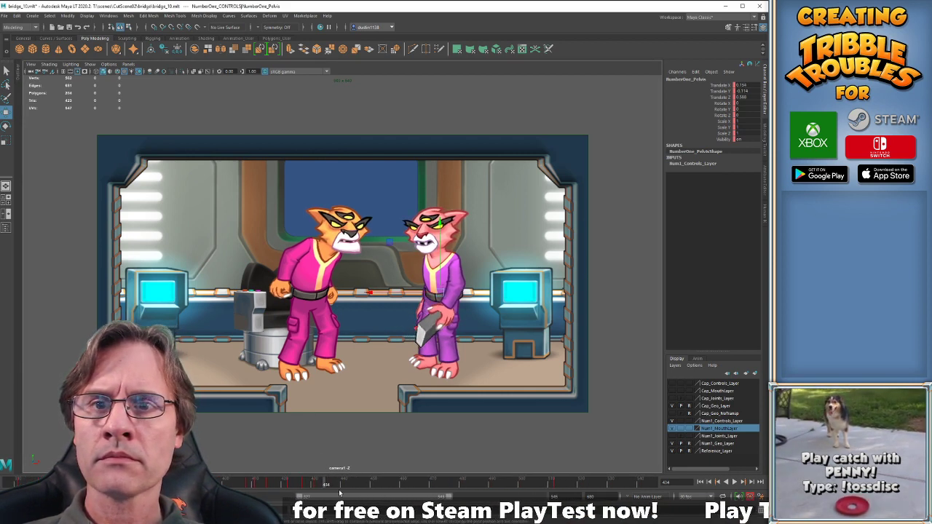
{"action": "left_click_drag", "start_coordinate": [327, 485], "coordinate": [368, 483]}
{"action": "key", "text": "s"}
{"action": "key", "text": "ctrl+s"}
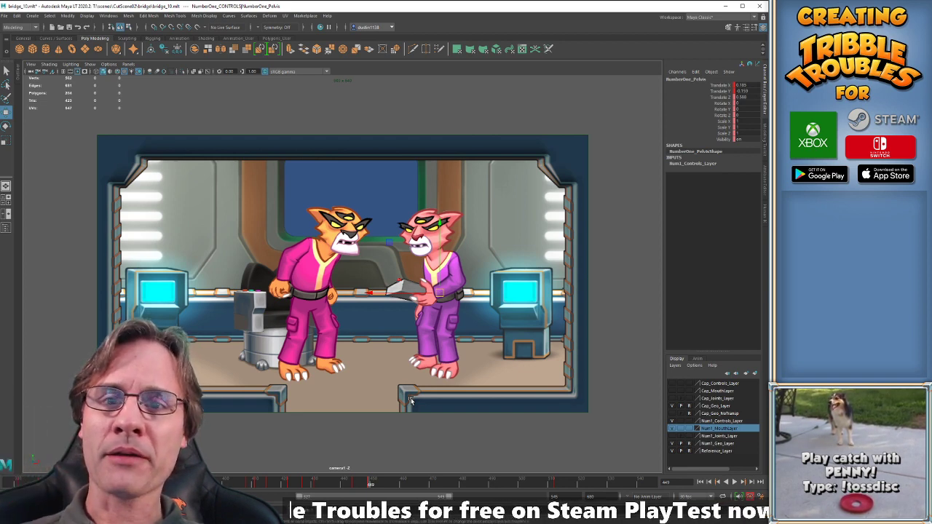
Flip between the pelvis keys at frames 444 and 449 and scrub the frames around them to examine the dip.
{"action": "key", "text": "comma"}
{"action": "key", "text": "period"}
{"action": "key", "text": "comma"}
{"action": "key", "text": "period"}
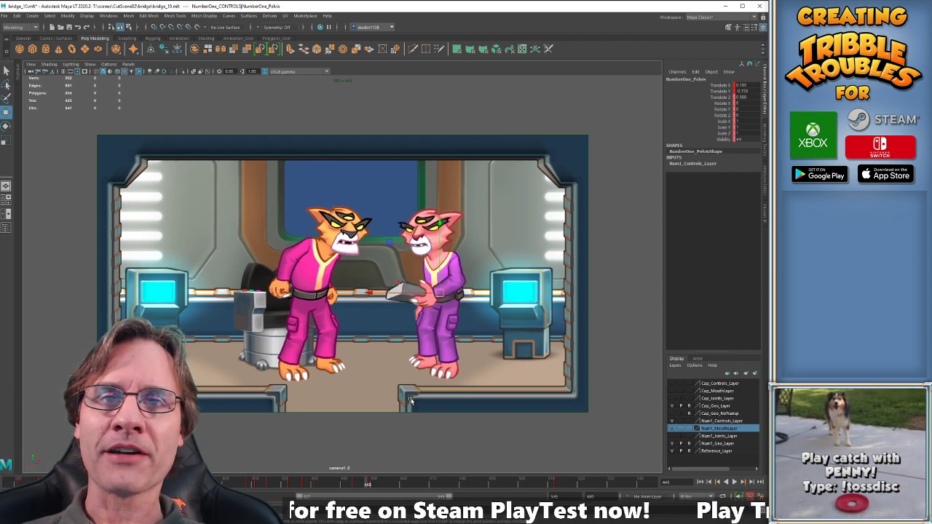
{"action": "key", "text": "comma"}
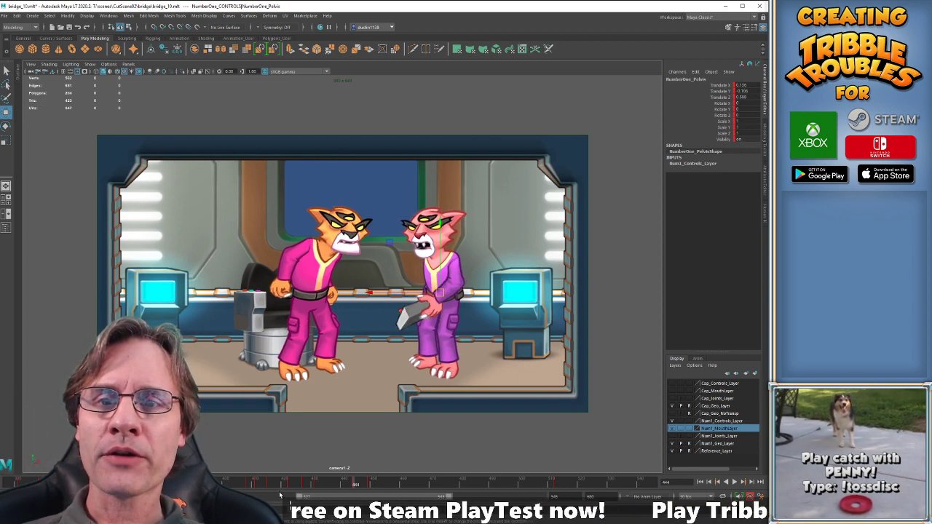
{"action": "left_click_drag", "start_coordinate": [291, 485], "coordinate": [372, 486]}
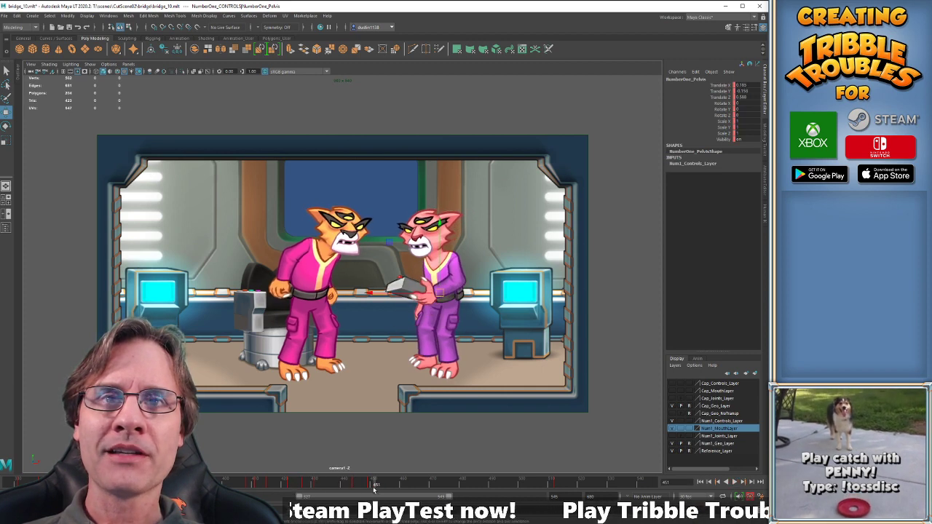
{"action": "key", "text": "comma"}
{"action": "key", "text": "period"}
{"action": "key", "text": "comma"}
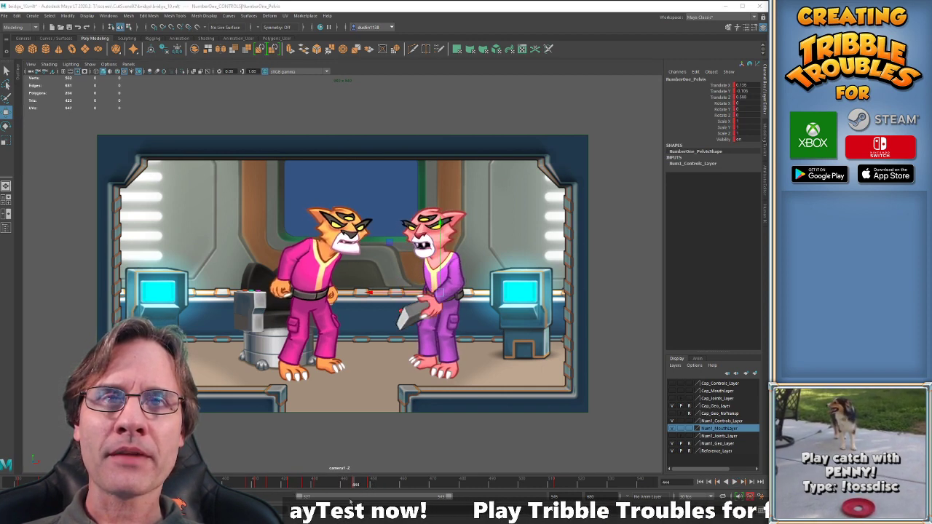
{"action": "key", "text": "period"}
{"action": "key", "text": "comma"}
{"action": "key", "text": "comma"}
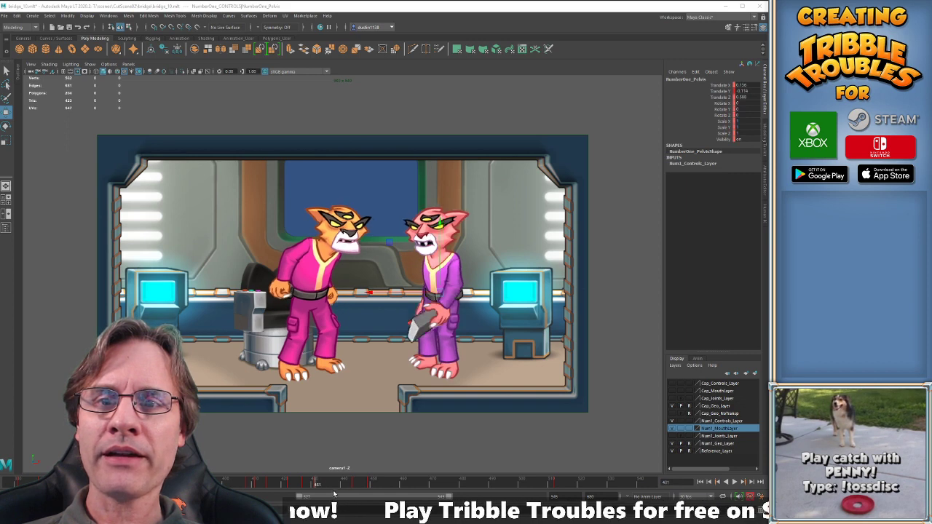
Compare the frame 449 pelvis pose with its preceding keys and play the motion from frame 427.
{"action": "left_click_drag", "start_coordinate": [317, 484], "coordinate": [373, 486]}
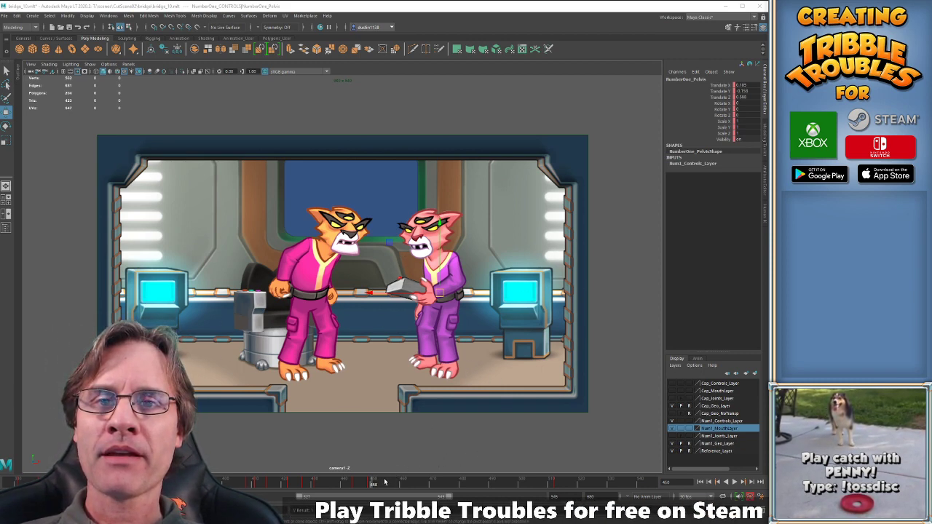
{"action": "key", "text": "comma"}
{"action": "key", "text": "comma"}
{"action": "key", "text": "period"}
{"action": "key", "text": "comma"}
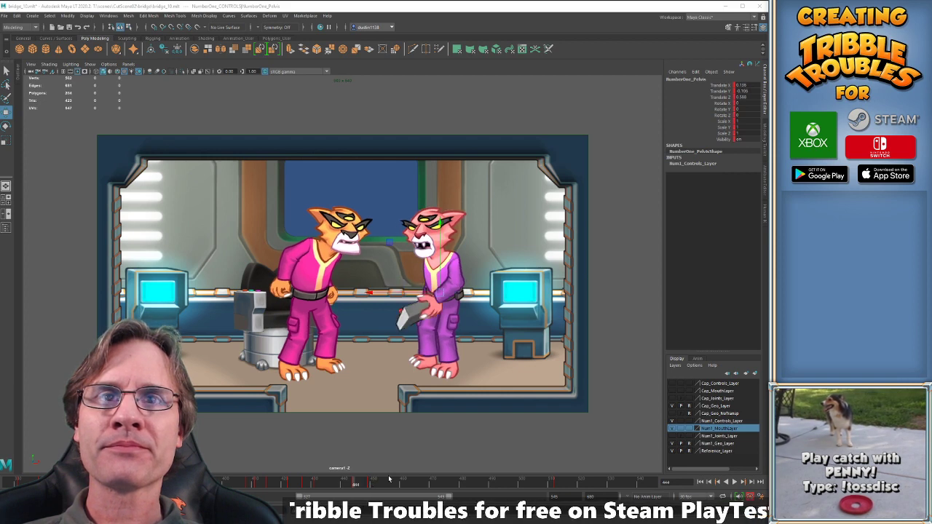
{"action": "key", "text": "period"}
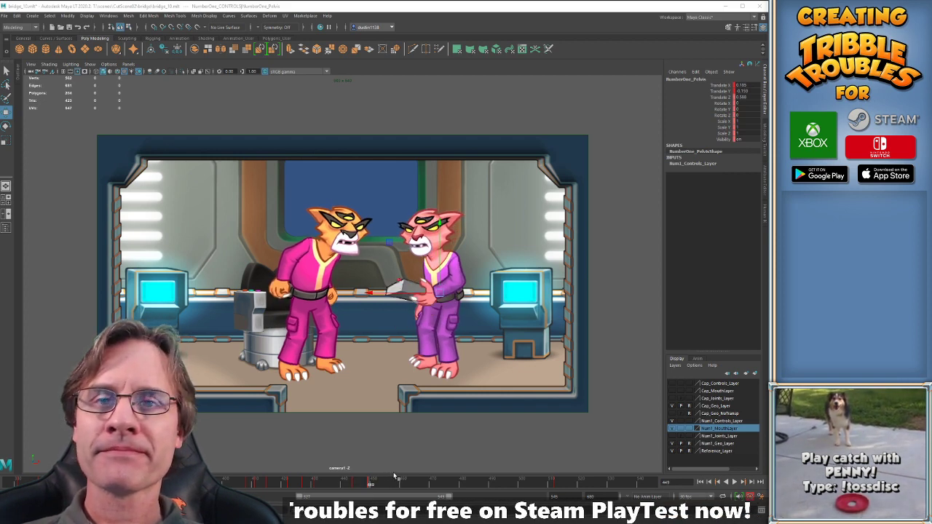
{"action": "left_click", "coordinate": [309, 483]}
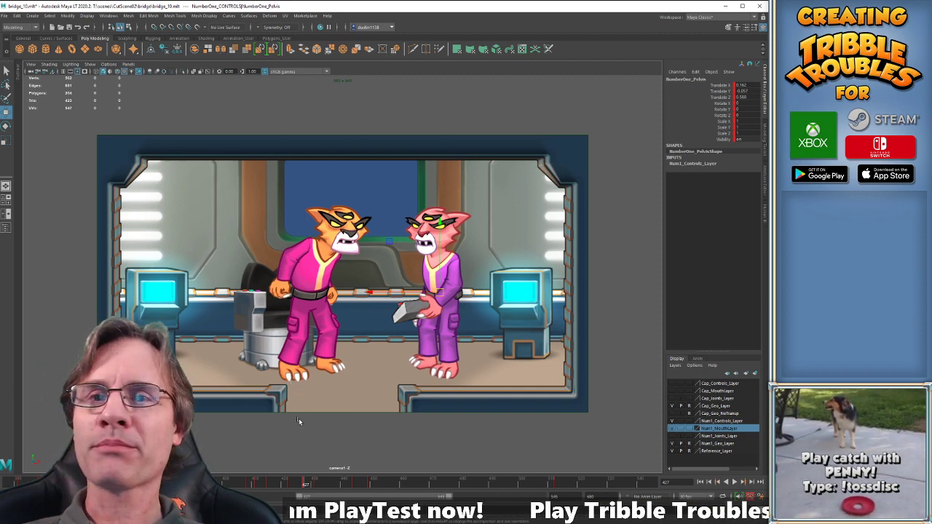
{"action": "key", "text": "alt+v"}
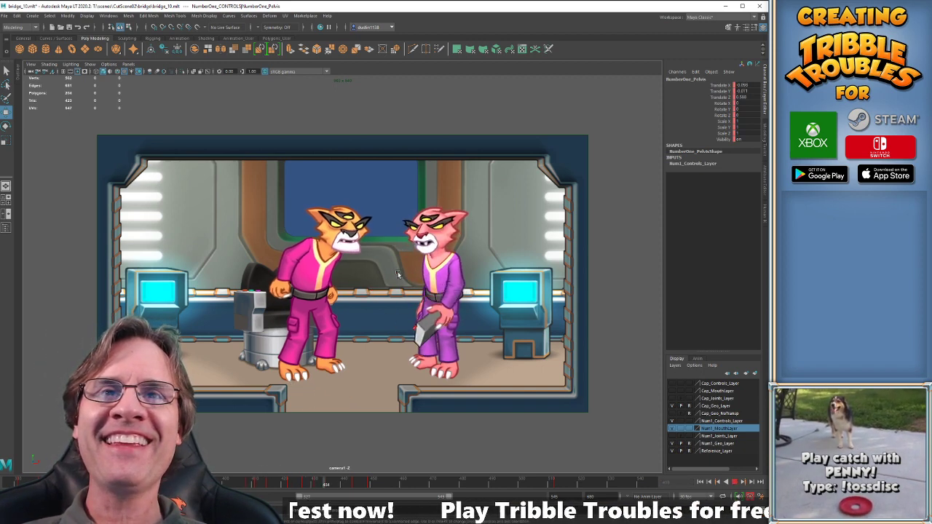
{"action": "key", "text": "alt+v"}
Lower the pelvis to Translate Y -0.219 at frame 449, play the motion, and set Translate X 0.11 and Translate Y -0.14 at frame 459.
{"action": "left_click_drag", "start_coordinate": [379, 484], "coordinate": [355, 484]}
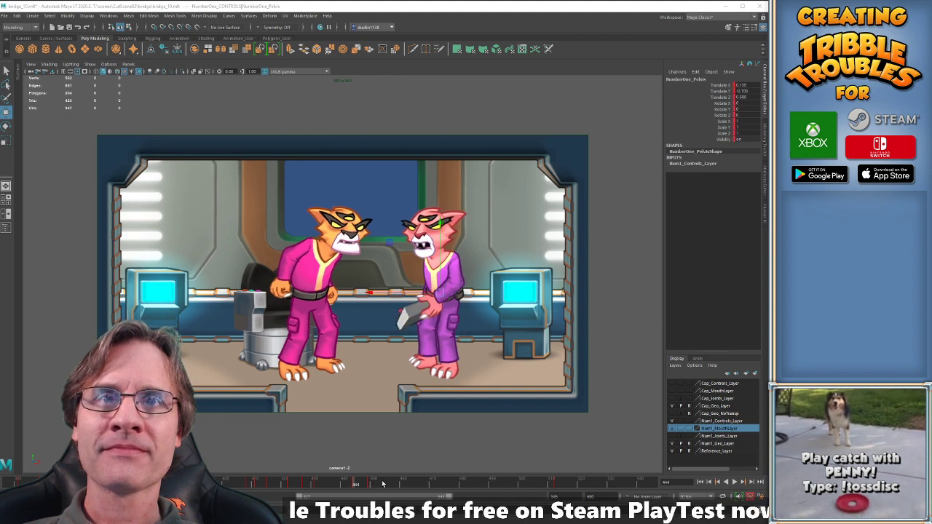
{"action": "key", "text": "period"}
{"action": "key", "text": "comma"}
{"action": "key", "text": "period"}
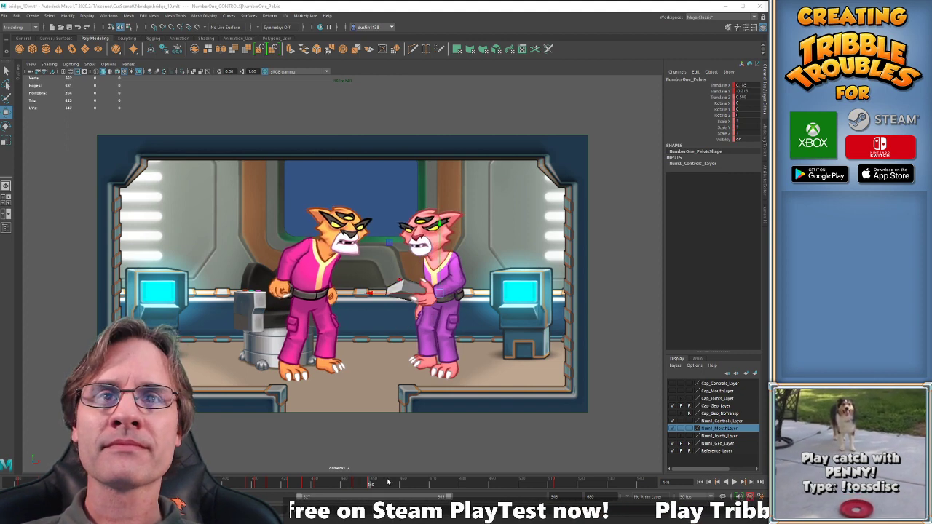
{"action": "key", "text": "alt+v"}
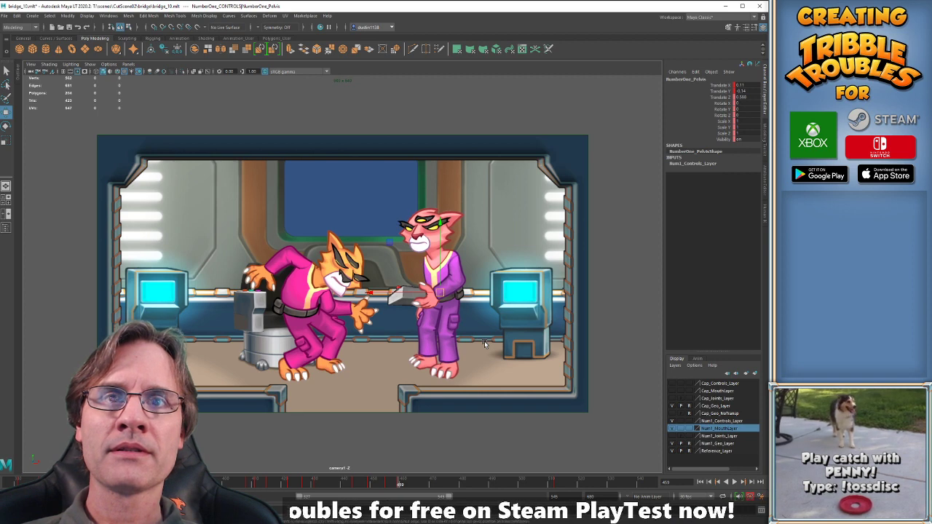
Set the pelvis control to Translate X -0.118 and Translate Y -0.02 at frame 477 and flip between it and the previous key.
{"action": "left_click_drag", "start_coordinate": [375, 483], "coordinate": [427, 484]}
{"action": "key", "text": "period"}
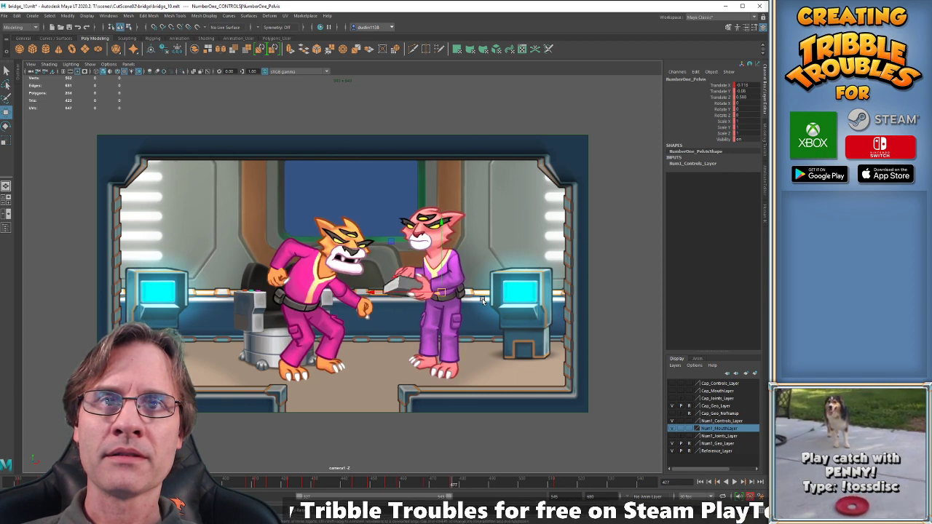
{"action": "key", "text": "comma"}
{"action": "key", "text": "period"}
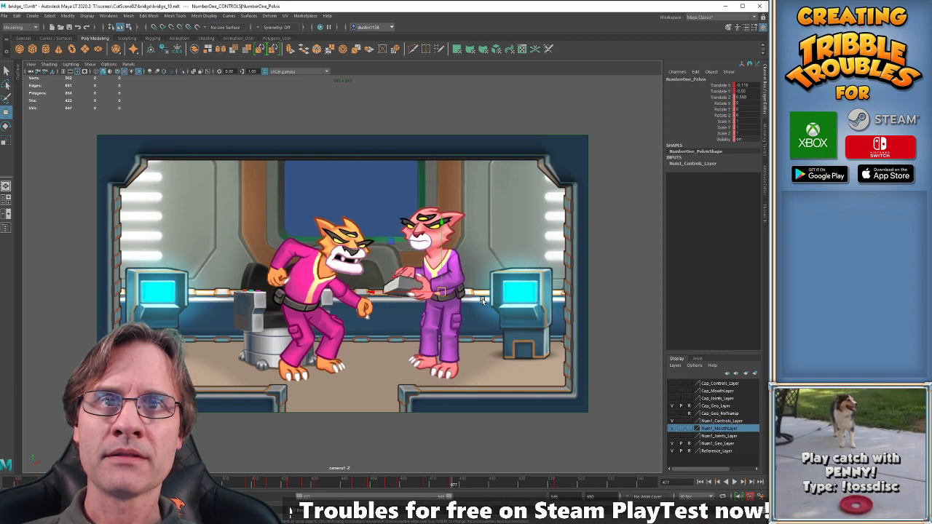
{"action": "key", "text": "comma"}
{"action": "key", "text": "period"}
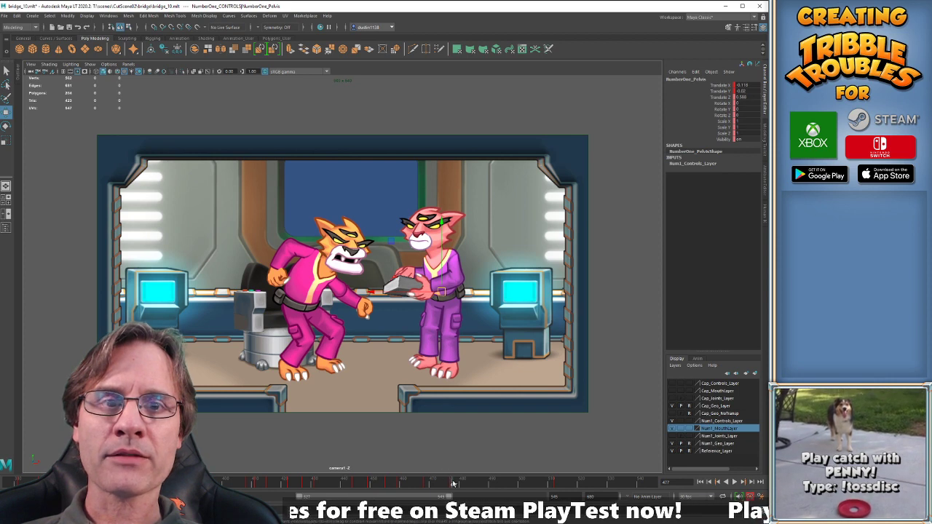
Delete the pelvis key at frame 512.
{"action": "left_click", "coordinate": [548, 484]}
{"action": "right_click", "coordinate": [549, 483]}
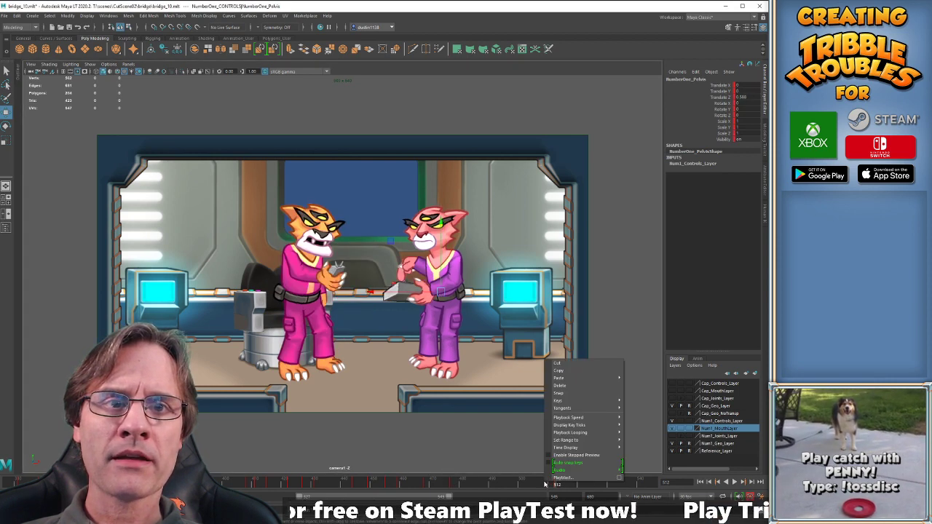
{"action": "left_click", "coordinate": [561, 387]}
Hold the pelvis pose with a key at frame 485, compare it with the previous key and play the motion.
{"action": "mouse_move", "coordinate": [473, 482]}
{"action": "left_mouse_down"}
{"action": "mouse_move", "coordinate": [440, 483]}
{"action": "mouse_move", "coordinate": [476, 485]}
{"action": "left_mouse_up"}
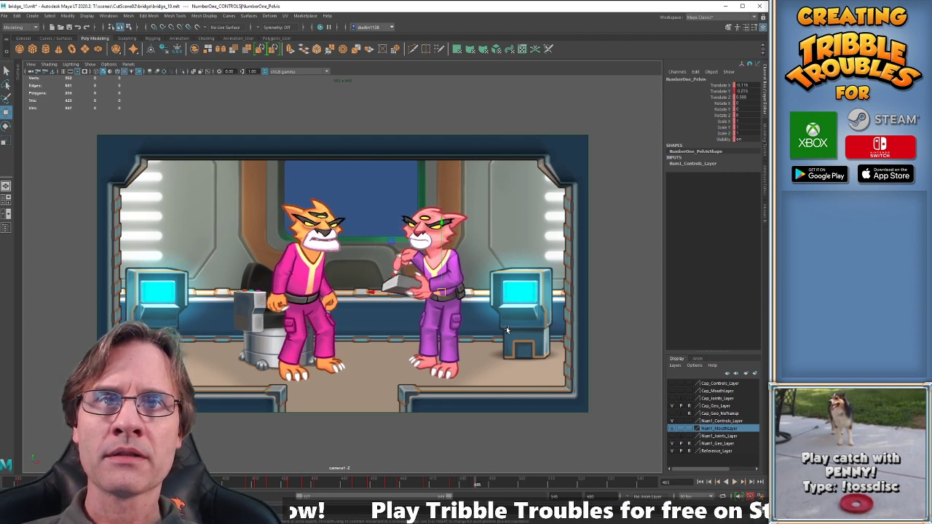
{"action": "key", "text": "comma"}
{"action": "key", "text": "period"}
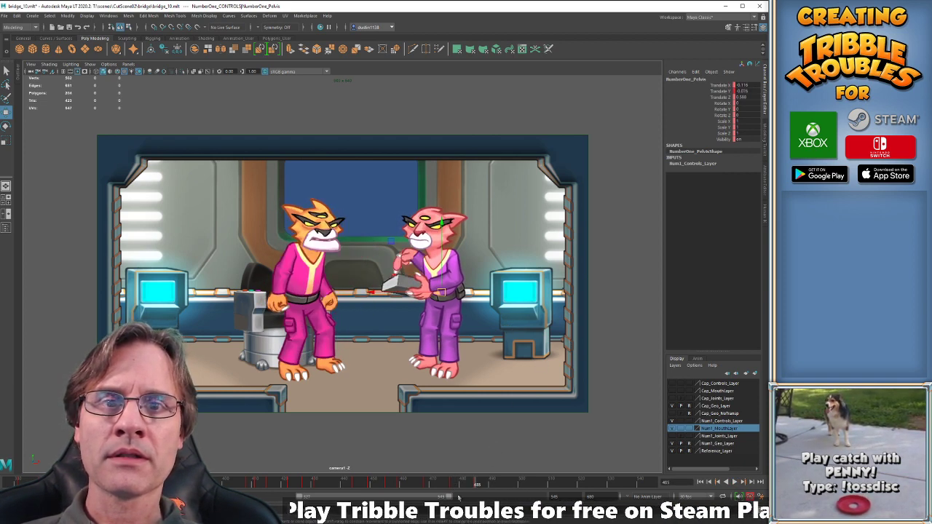
{"action": "key", "text": "alt+v"}
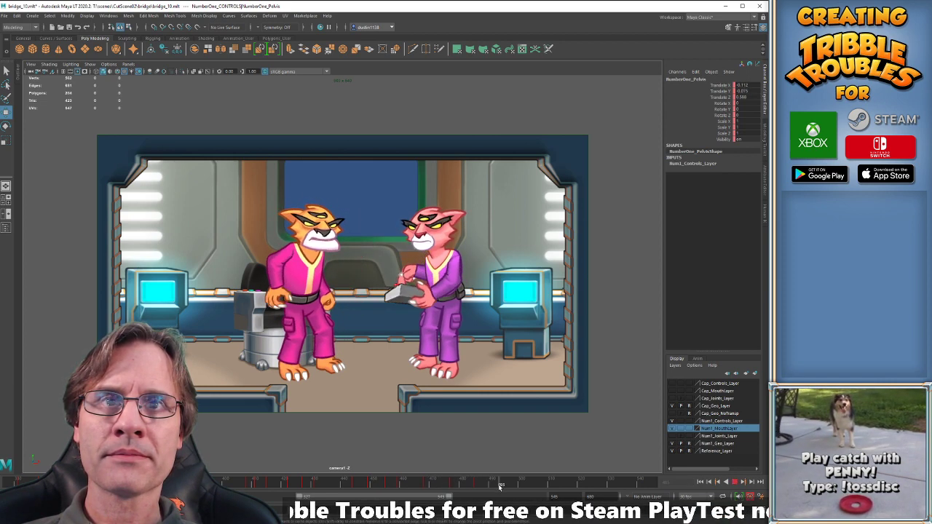
{"action": "key", "text": "alt+v"}
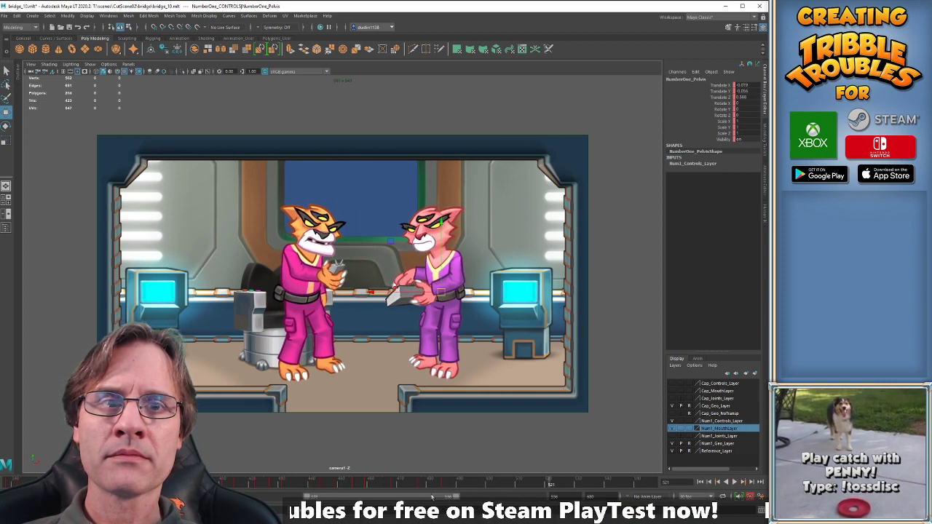
Delete the pelvis keys between about frames 576 and 652.
{"action": "left_click_drag", "start_coordinate": [496, 496], "coordinate": [508, 496]}
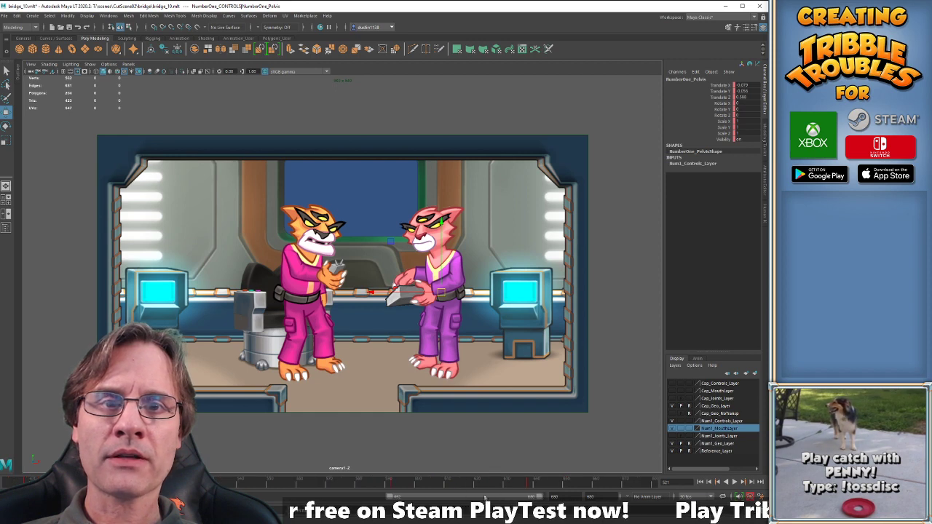
{"action": "left_click_drag", "start_coordinate": [344, 483], "coordinate": [570, 482], "text": "shift"}
{"action": "right_click", "coordinate": [515, 481]}
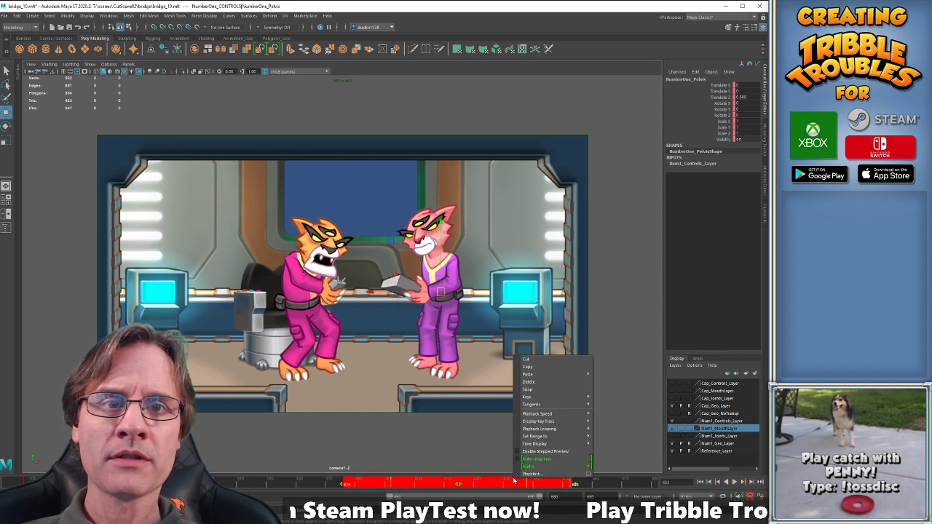
{"action": "left_click", "coordinate": [528, 383]}
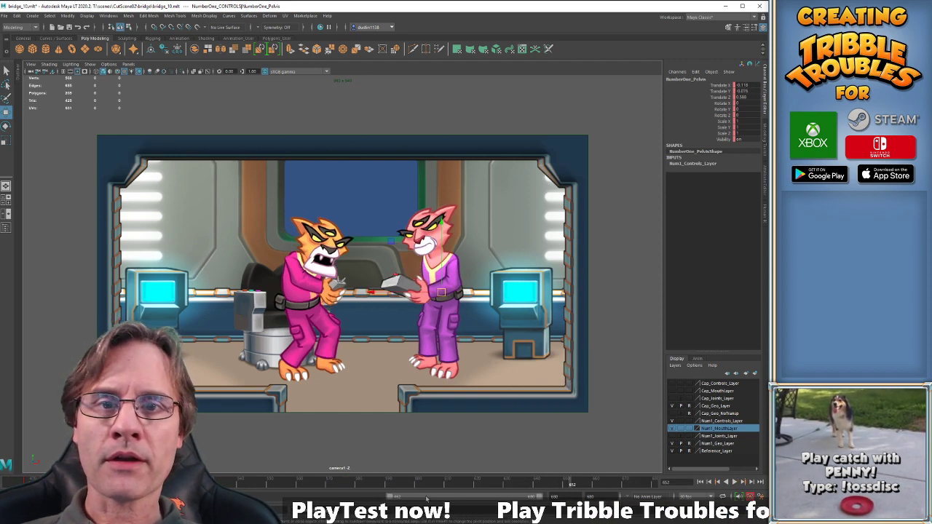
Play the motion from frame 485 through the remaining part of the scene to examine where the pelvis needs movement.
{"action": "left_click_drag", "start_coordinate": [394, 503], "coordinate": [377, 503]}
{"action": "left_click_drag", "start_coordinate": [291, 488], "coordinate": [314, 488]}
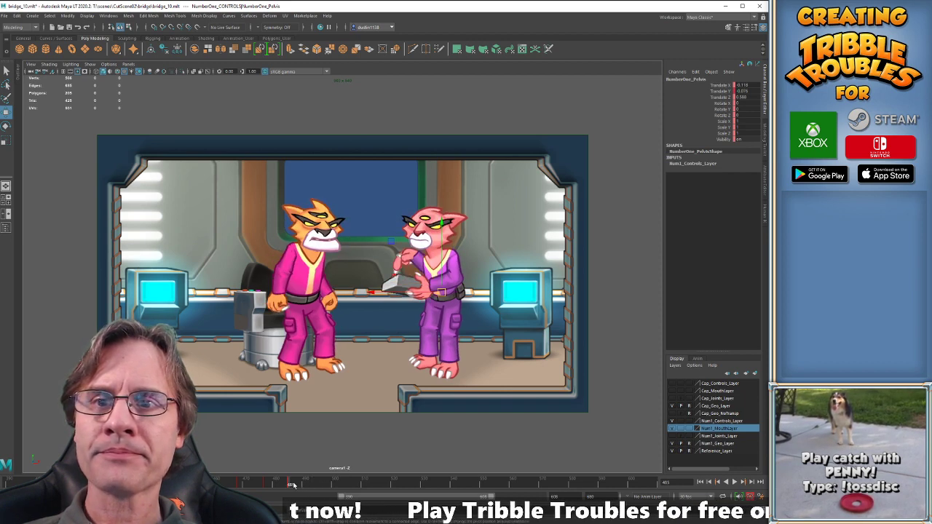
{"action": "key", "text": "alt+v"}
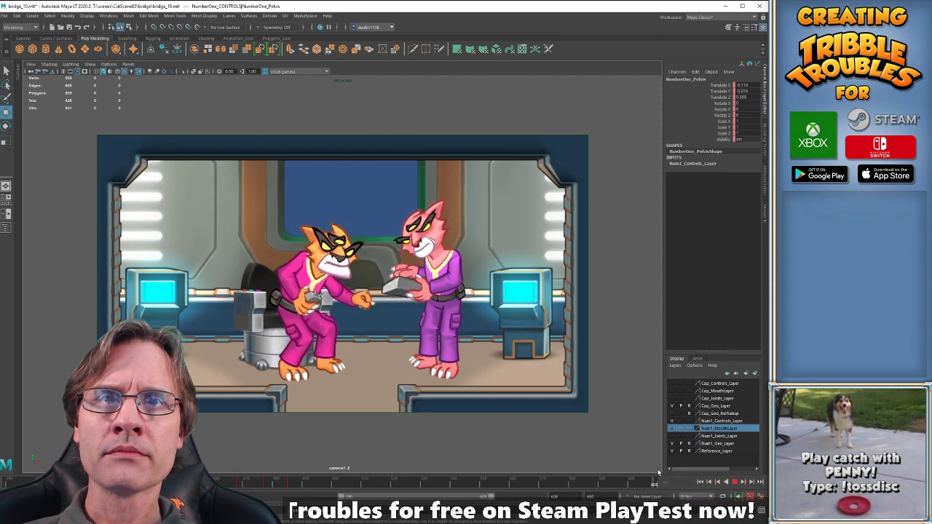
{"action": "left_click_drag", "start_coordinate": [475, 499], "coordinate": [560, 493]}
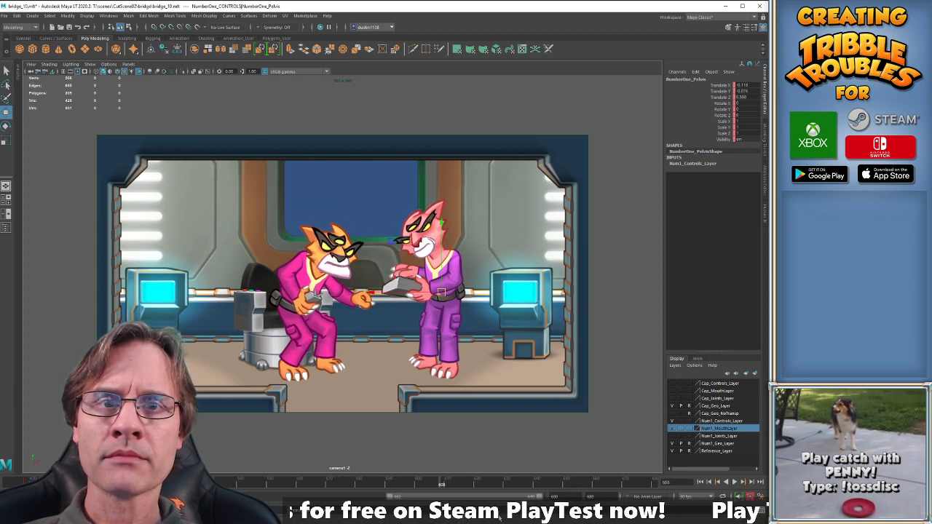
{"action": "key", "text": "alt+v"}
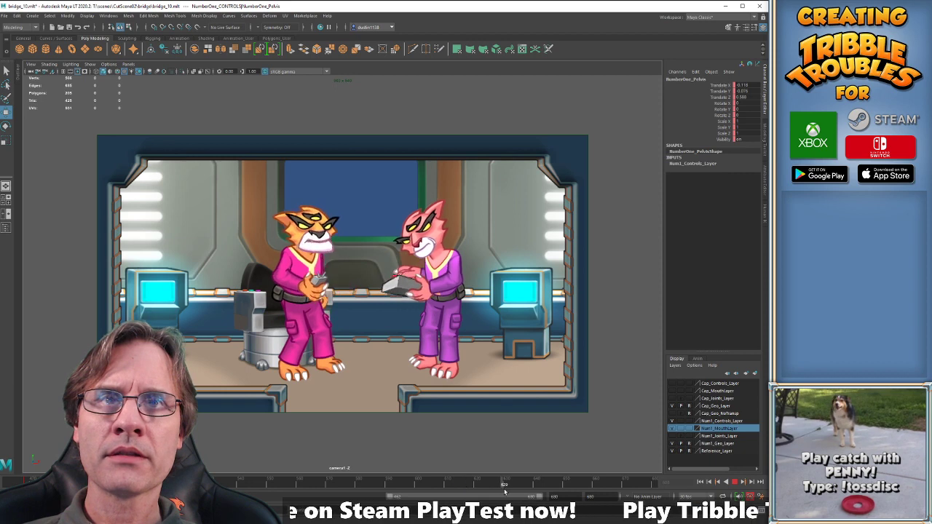
Hold the pelvis pose with a key at frame 640 and play the motion from there.
{"action": "left_click_drag", "start_coordinate": [555, 483], "coordinate": [534, 483]}
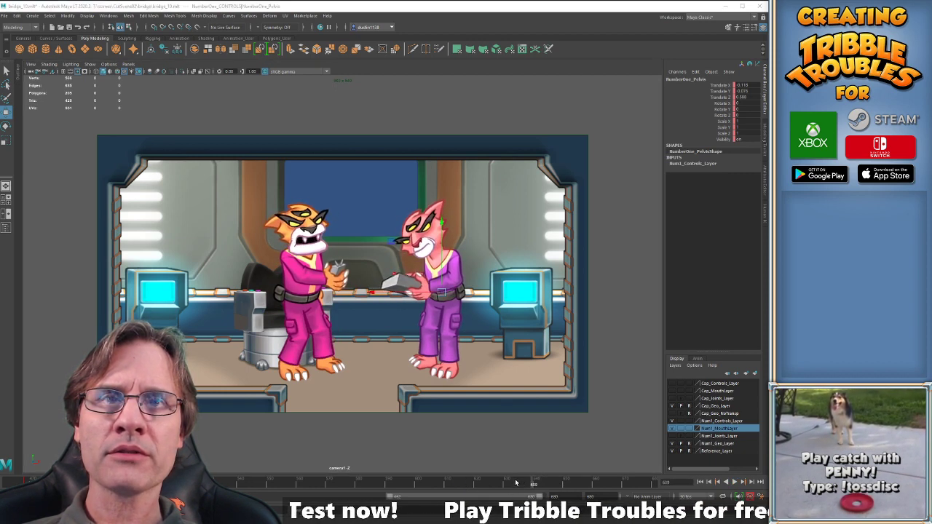
{"action": "key", "text": "alt+period"}
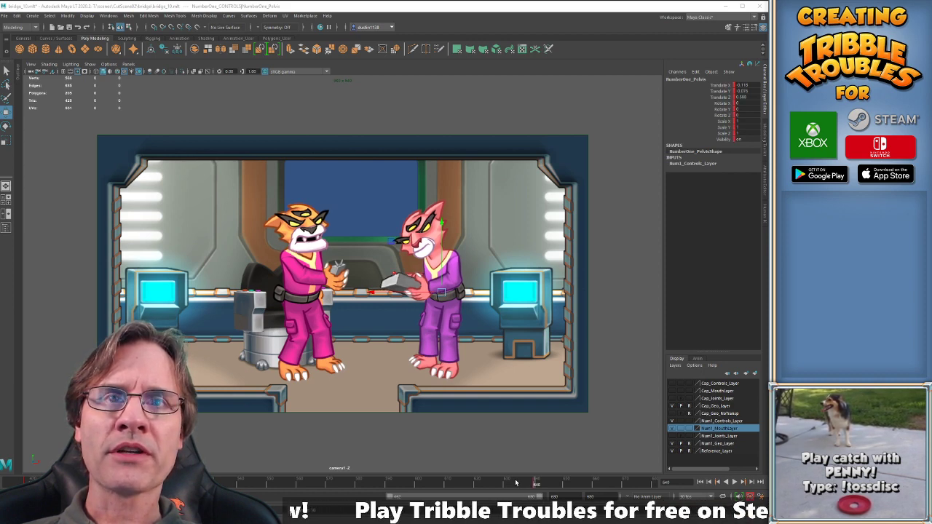
{"action": "key", "text": "alt+v"}
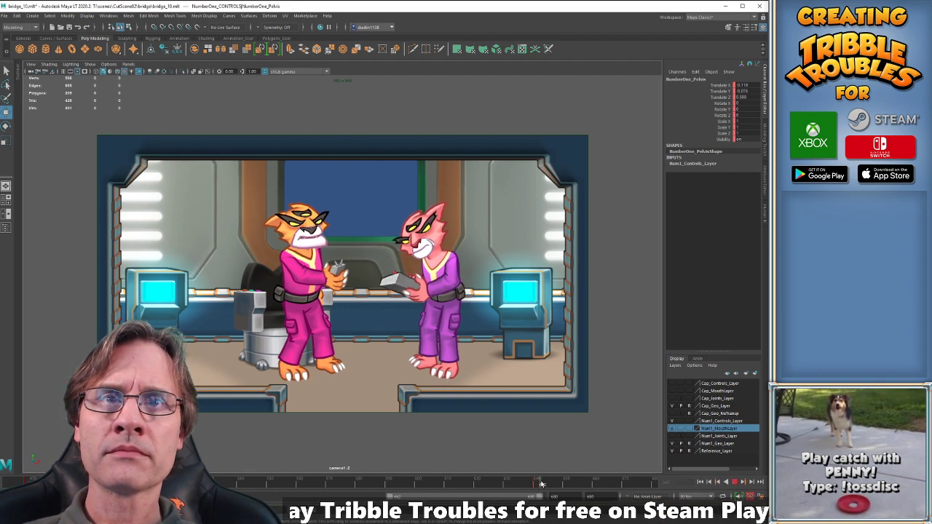
{"action": "key", "text": "alt+v"}
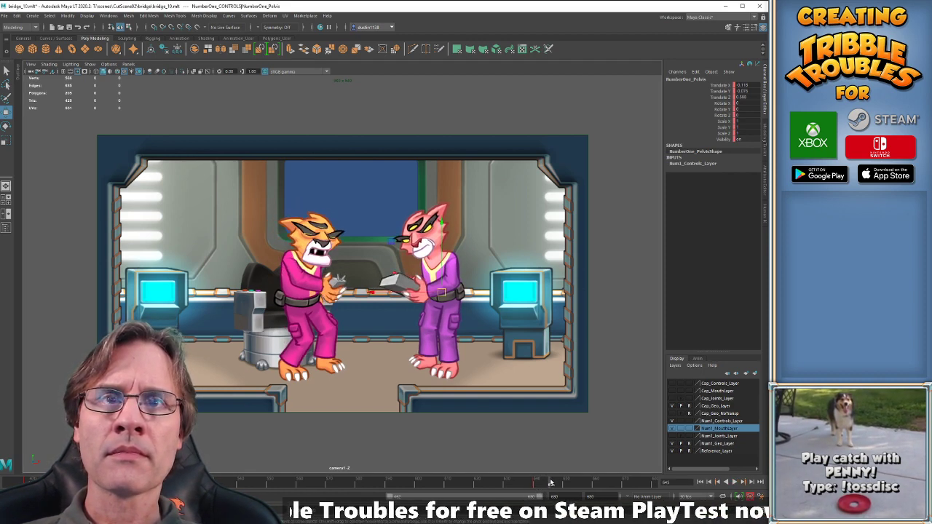
Set the pelvis control to Translate X 0.001 and Translate Y -0.136 at frame 645 and flip between it and the previous key.
{"action": "key", "text": "comma"}
{"action": "key", "text": "period"}
{"action": "key", "text": "comma"}
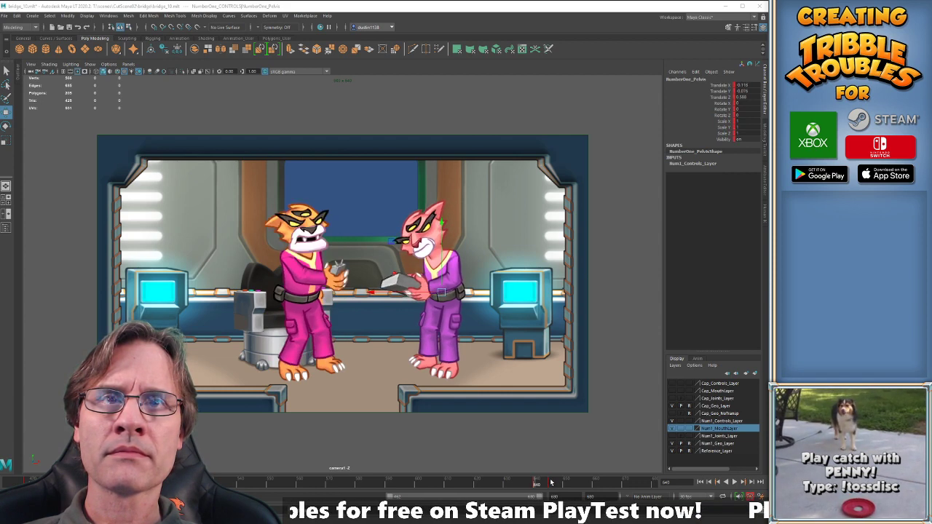
{"action": "key", "text": "period"}
{"action": "key", "text": "comma"}
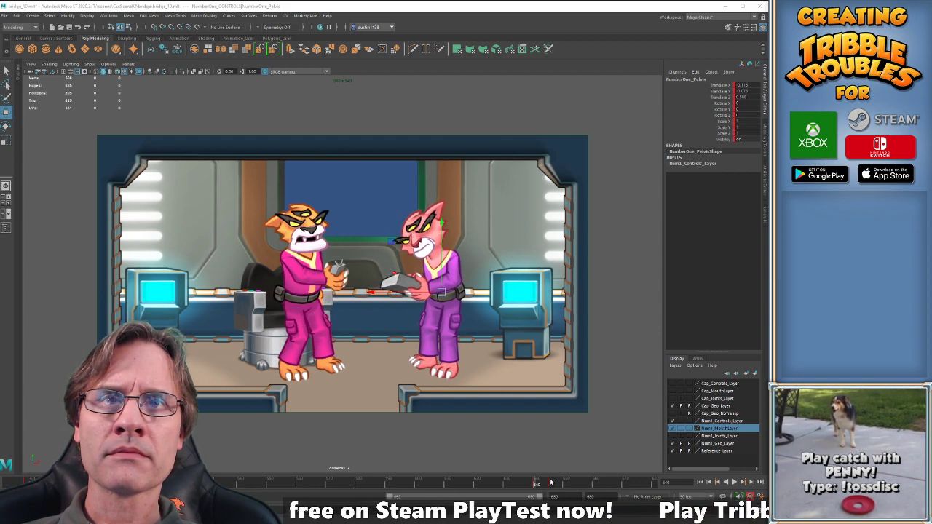
{"action": "key", "text": "period"}
{"action": "key", "text": "comma"}
{"action": "key", "text": "period"}
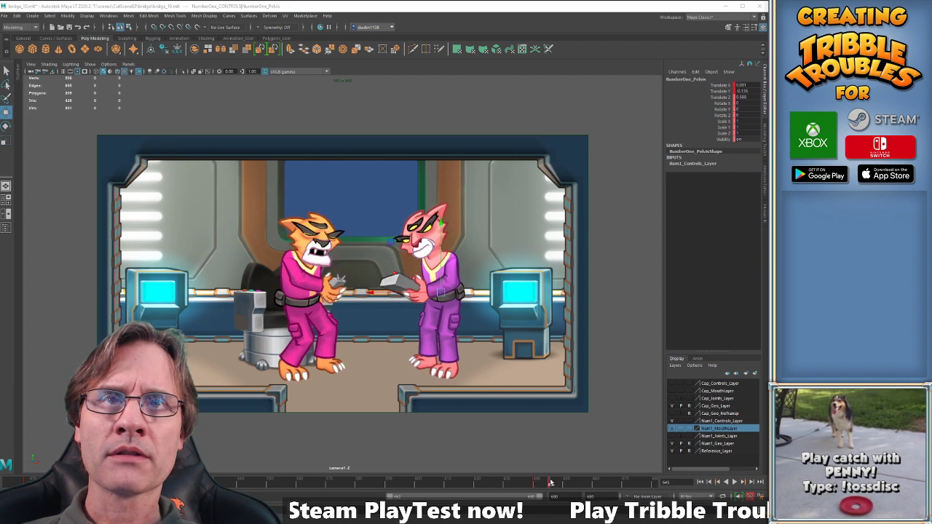
Shift the pelvis further along X at frame 655, keeping Translate Y -0.136, and compare it with the previous key.
{"action": "left_click_drag", "start_coordinate": [550, 483], "coordinate": [581, 482]}
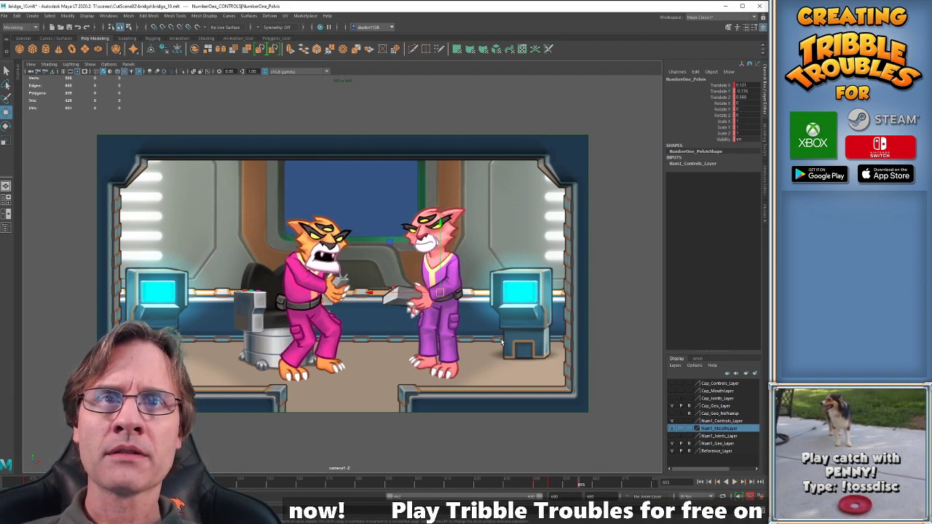
{"action": "key", "text": "comma"}
{"action": "key", "text": "period"}
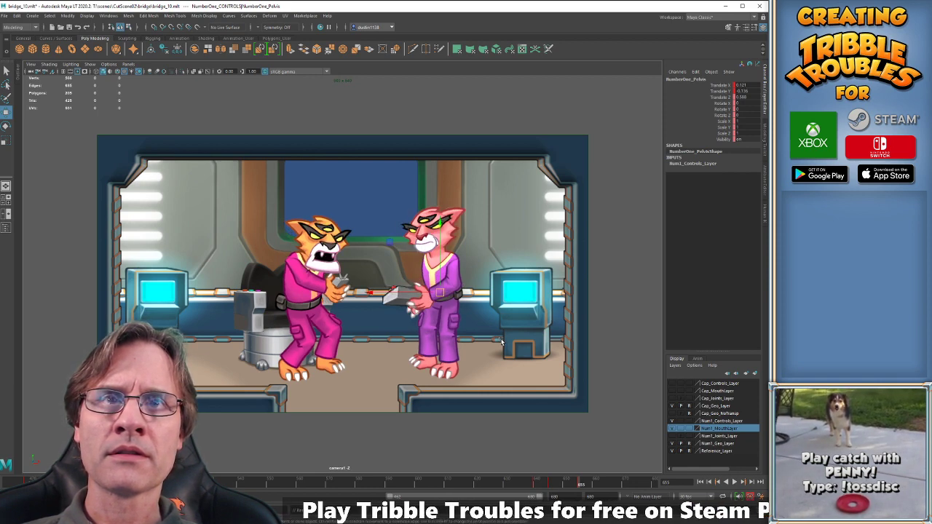
{"action": "key", "text": "comma"}
{"action": "key", "text": "period"}
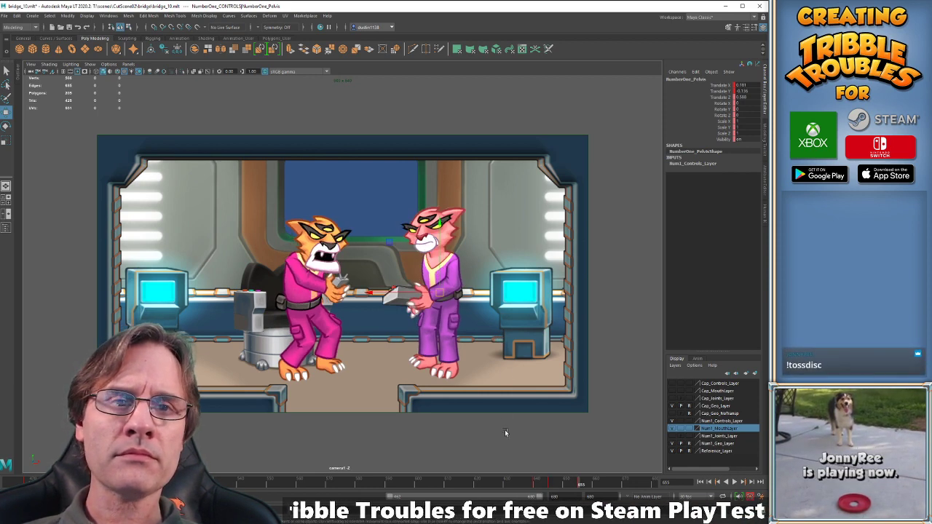
Key the pelvis at Translate Y -0.076 past frame 655 and at -0.136 at frame 680, playing the motion.
{"action": "left_click_drag", "start_coordinate": [579, 486], "coordinate": [627, 488]}
{"action": "key", "text": "alt+v"}
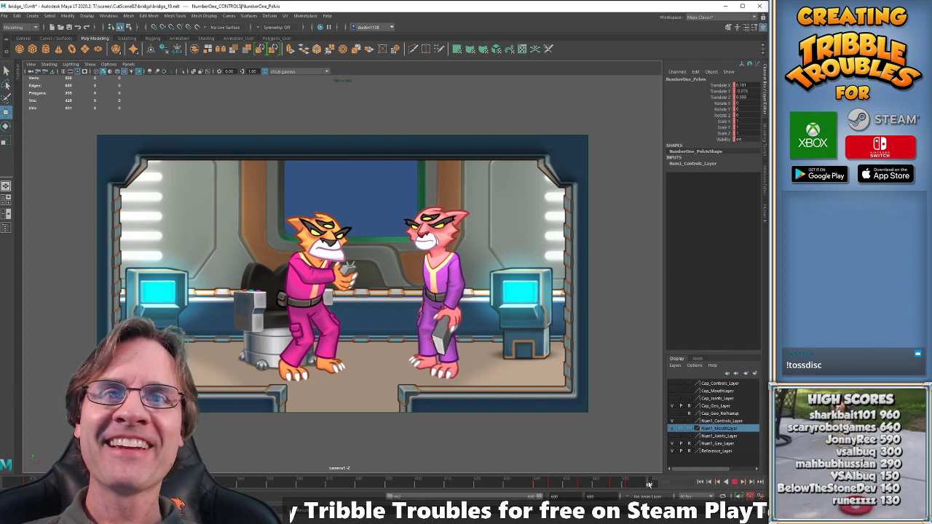
{"action": "key", "text": "s"}
{"action": "key", "text": "period"}
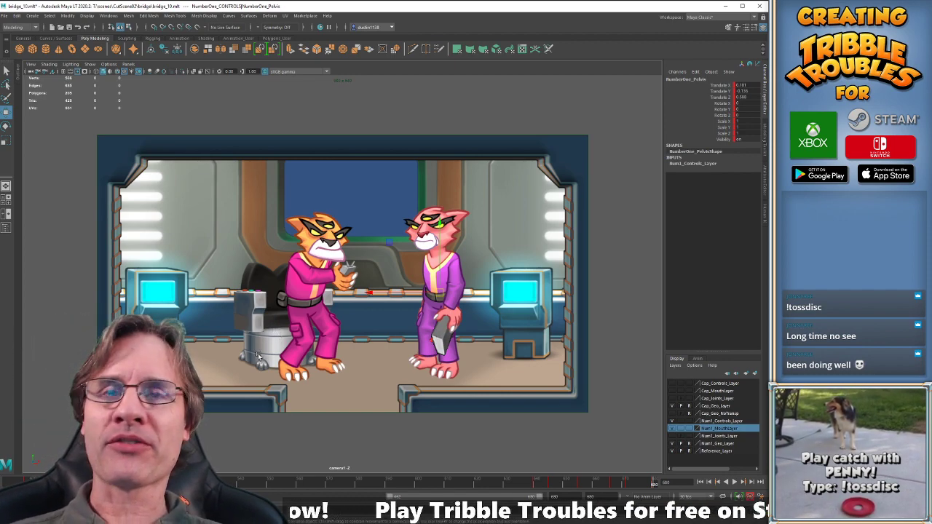
Play the motion from frame 637 to review the pelvis movement at the end, and return to the start of the playback range.
{"action": "left_click", "coordinate": [526, 485]}
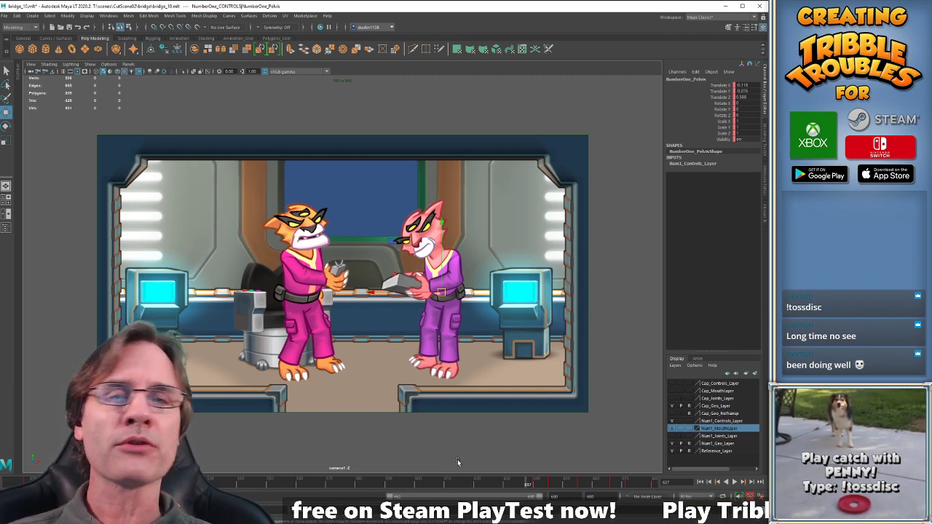
{"action": "key", "text": "alt+v"}
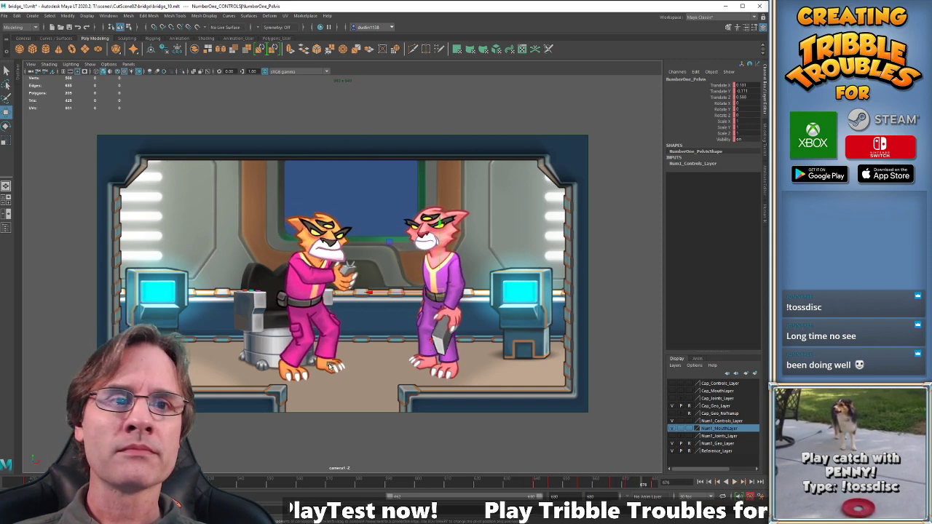
{"action": "key", "text": "alt+shift+v"}
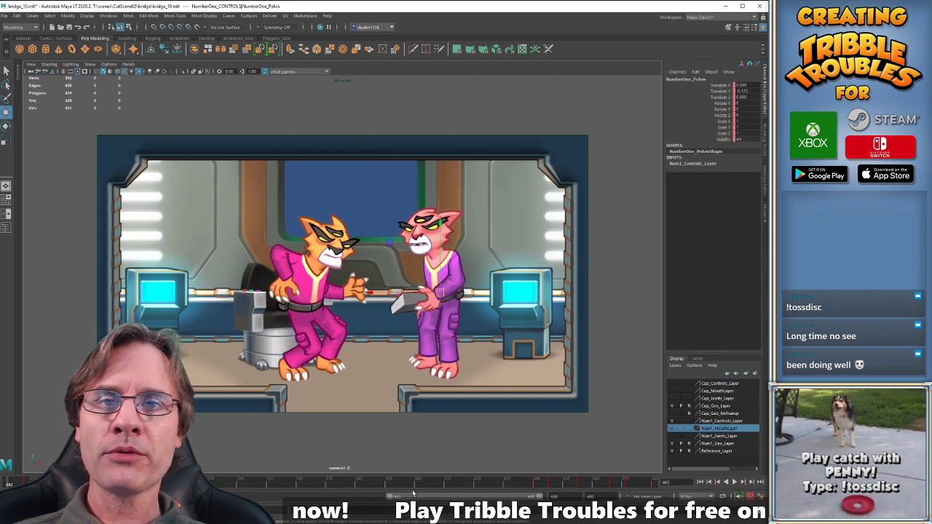
Extend the playback range back to the start of the cutscene, rewind, and turn on the scene's audio track in the timeline.
{"action": "left_click_drag", "start_coordinate": [391, 497], "coordinate": [66, 498]}
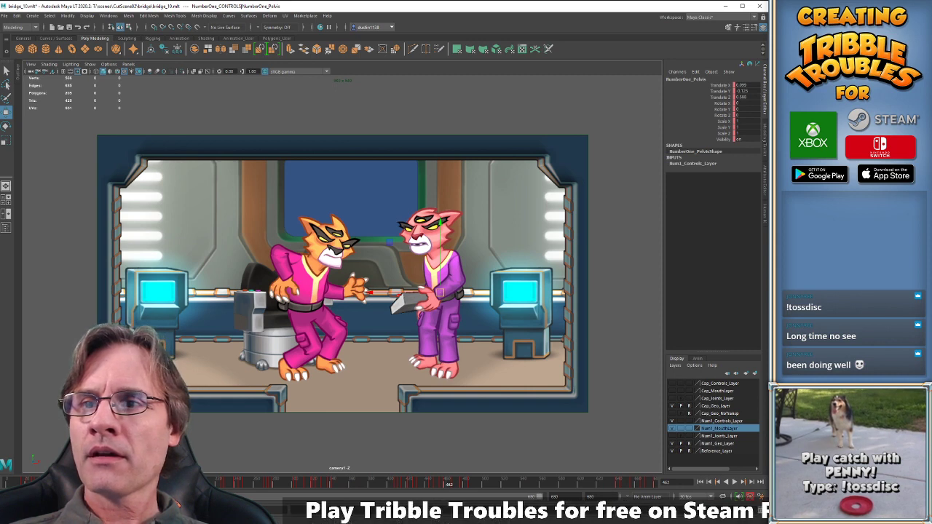
{"action": "key", "text": "alt+shift+v"}
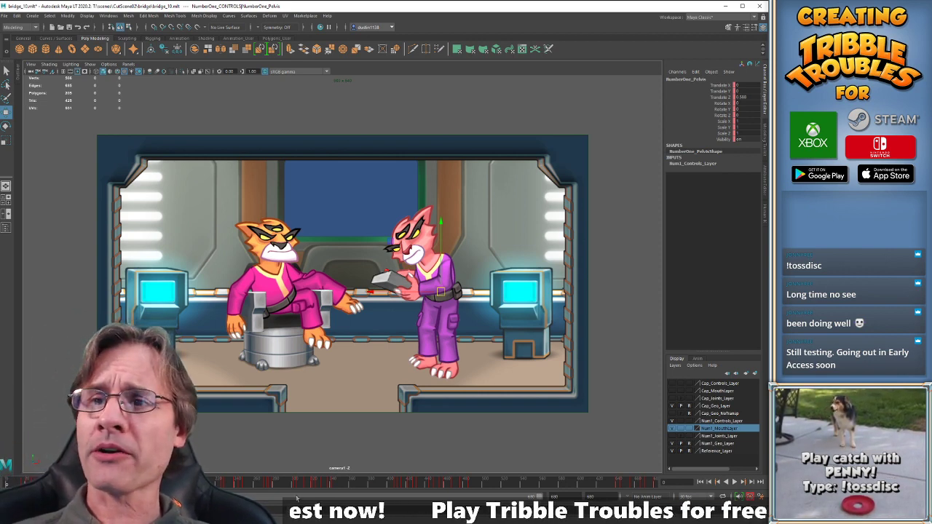
{"action": "right_click", "coordinate": [226, 479]}
{"action": "mouse_move", "coordinate": [262, 472]}
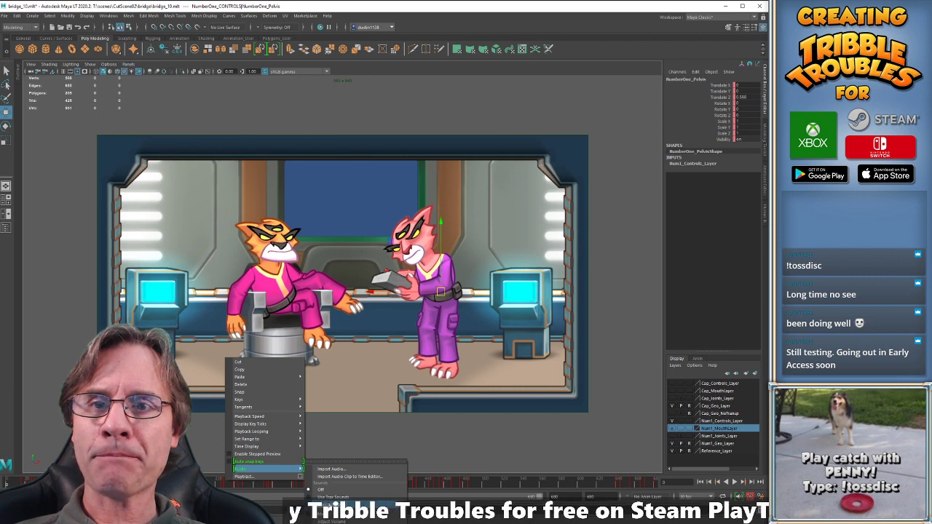
{"action": "left_click", "coordinate": [330, 504]}
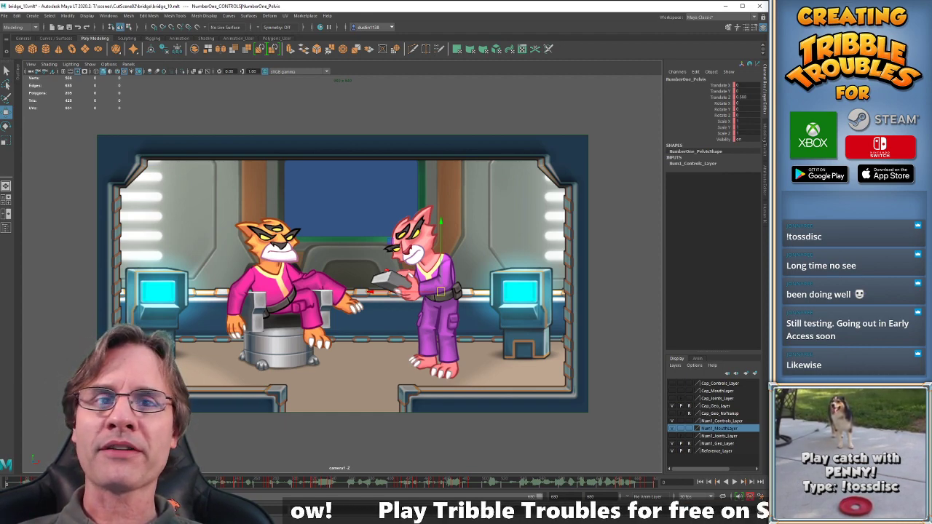
Play the cutscene with sound from the start and again from frame 312 to review the pelvis motion.
{"action": "key", "text": "alt+v"}
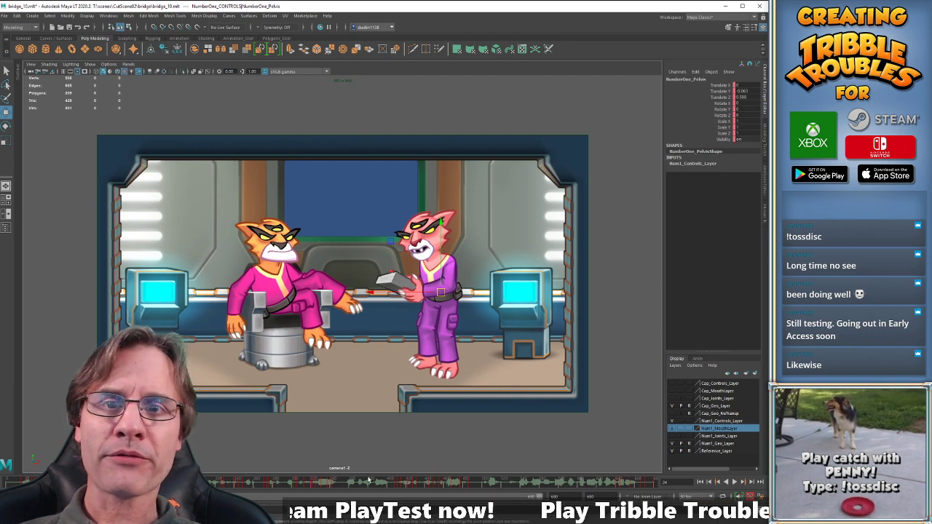
{"action": "left_click", "coordinate": [304, 484]}
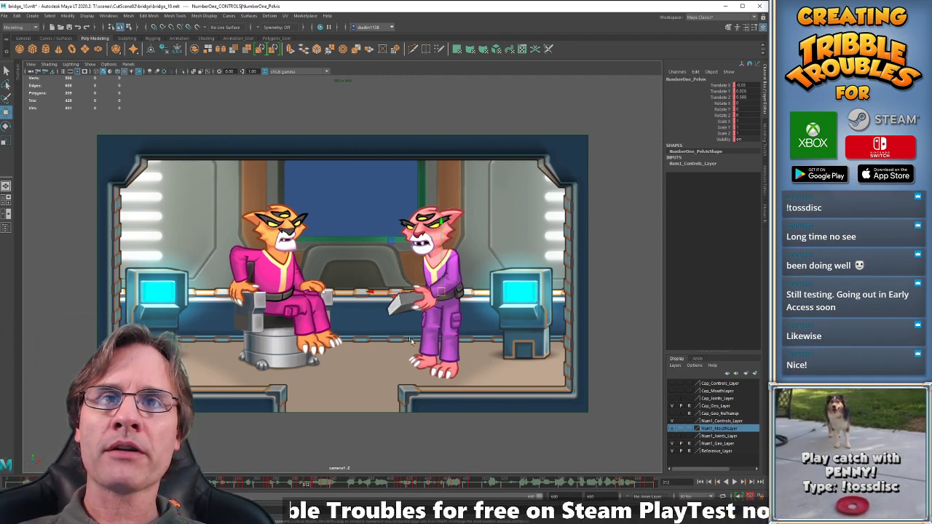
{"action": "key", "text": "alt+v"}
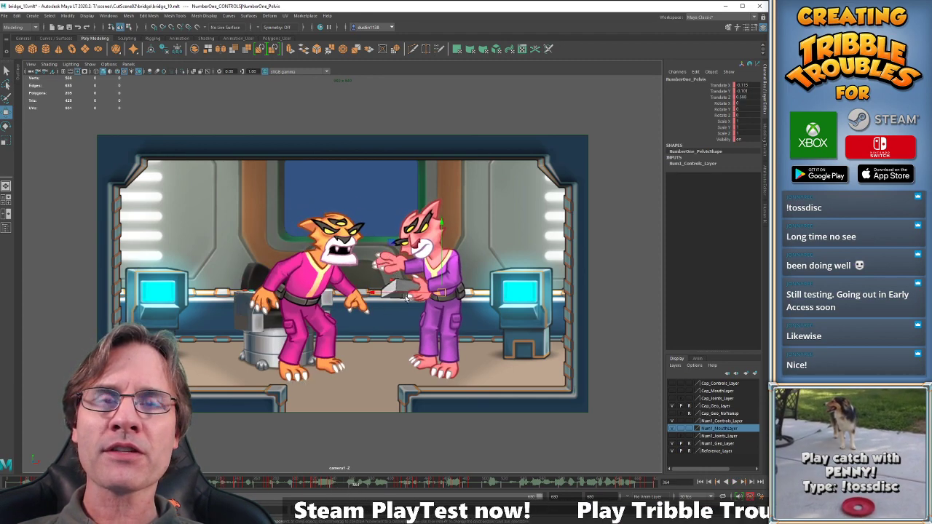
Hide Num1_Geo_Layer and switch to the side-by-side camera and front view layout.
{"action": "left_click", "coordinate": [672, 444]}
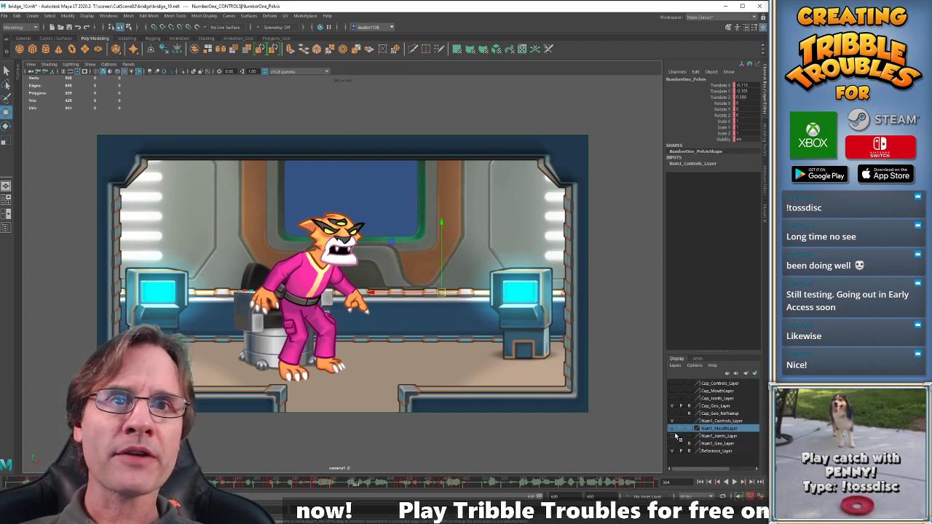
{"action": "key", "text": "space"}
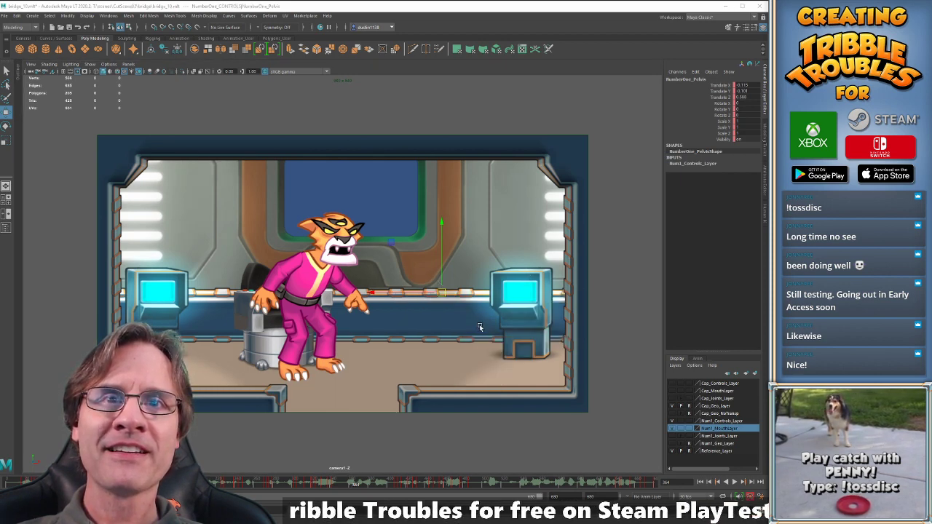
{"action": "left_click", "coordinate": [395, 429]}
{"action": "key", "text": "space"}
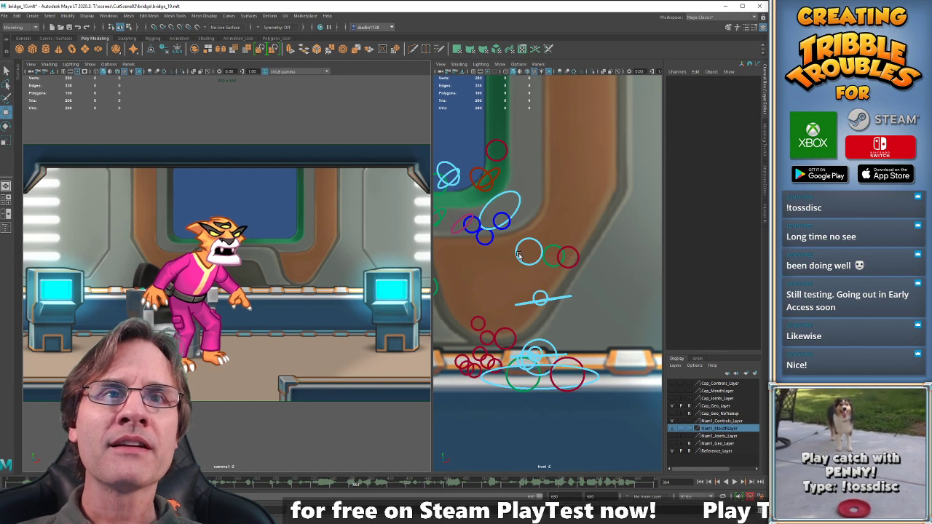
Select the NumberOne_Shoulder_Right control in the front view and make Num1_Geo_Layer visible again.
{"action": "scroll", "coordinate": [521, 256], "scroll_direction": "down", "scroll_amount": 5}
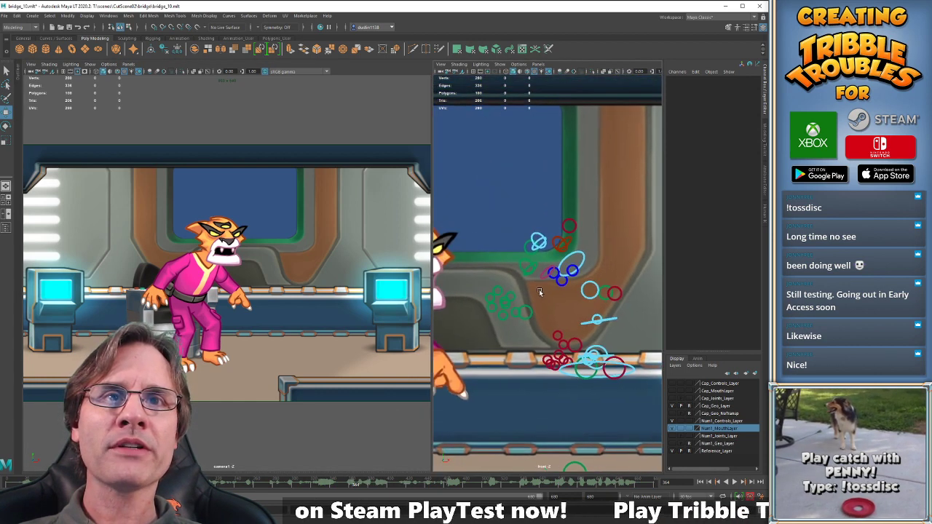
{"action": "middle_click_drag", "start_coordinate": [540, 292], "coordinate": [540, 293], "text": "alt"}
{"action": "left_click", "coordinate": [605, 297]}
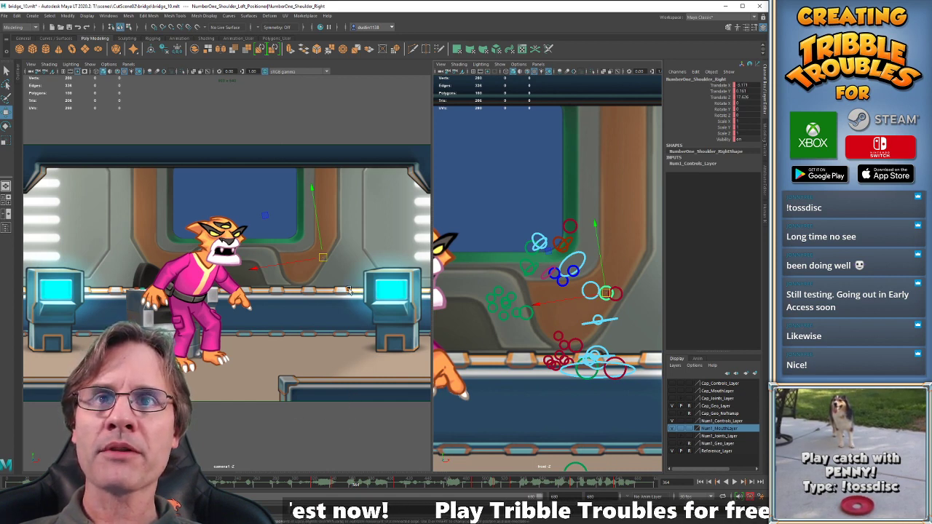
{"action": "left_click", "coordinate": [672, 444]}
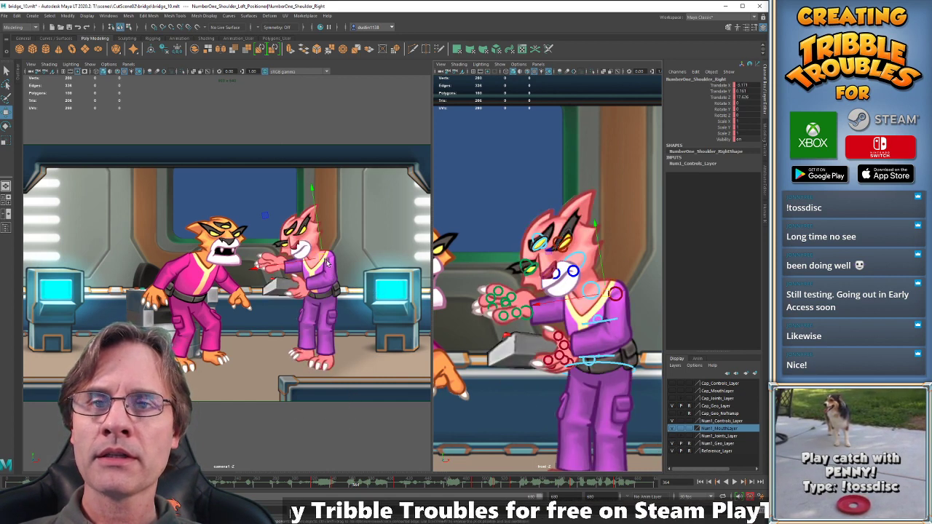
Turn off the scene's audio track in the timeline.
{"action": "key", "text": "comma"}
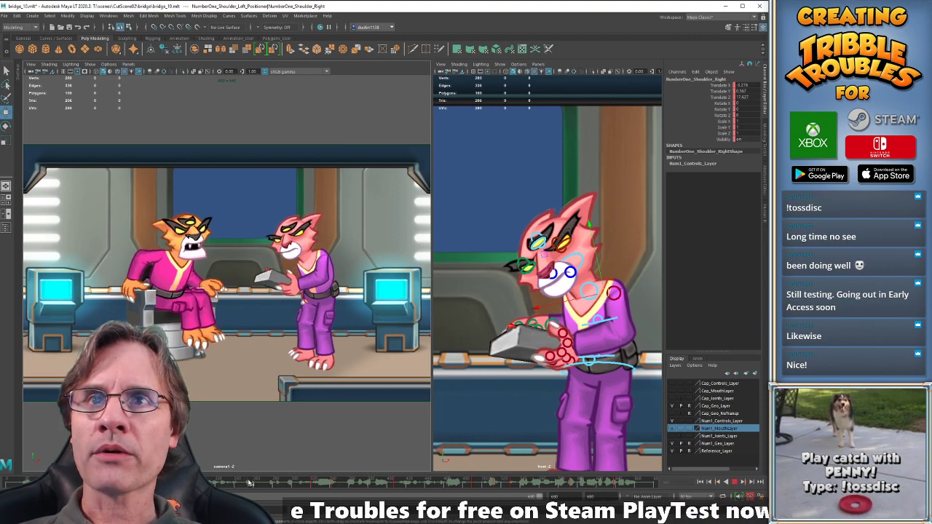
{"action": "right_click", "coordinate": [249, 485]}
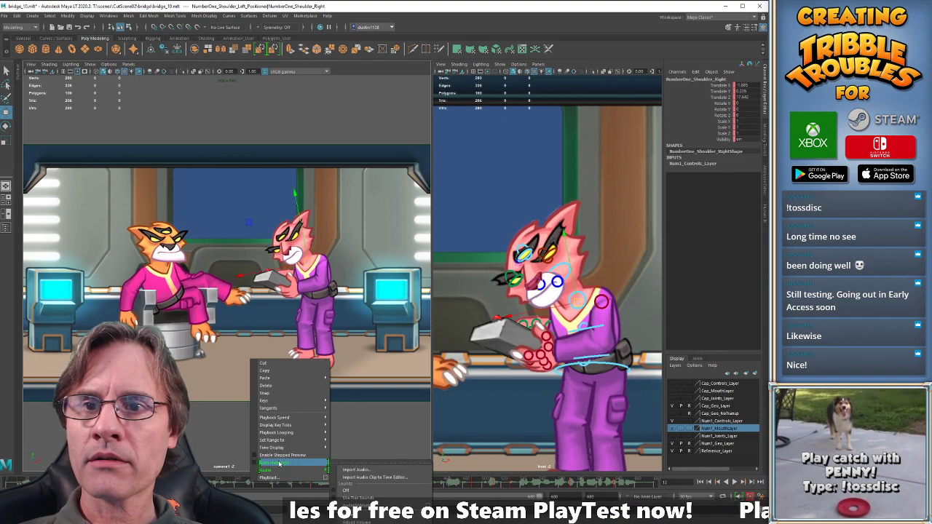
{"action": "mouse_move", "coordinate": [291, 470]}
{"action": "left_click", "coordinate": [360, 493]}
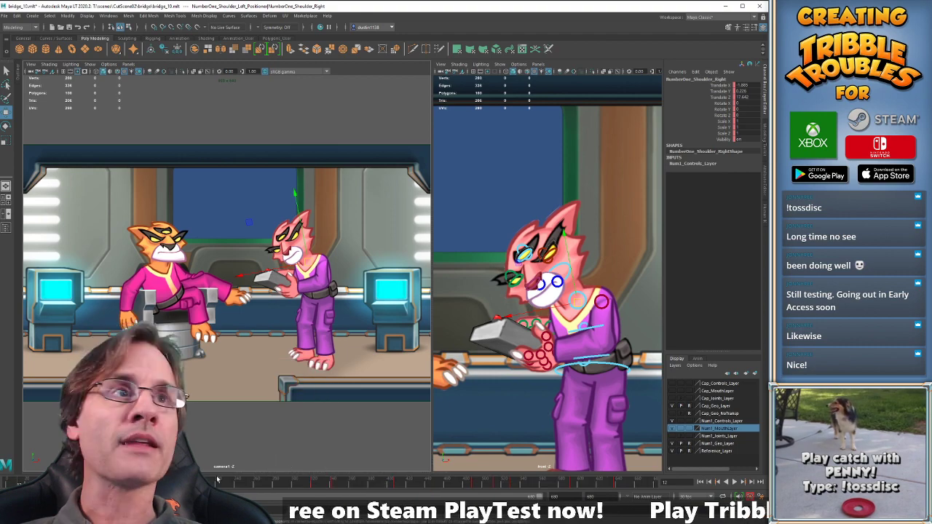
Play the cutscene silently, pausing and resuming, to review the movement of the pink character's right shoulder.
{"action": "key", "text": "alt+v"}
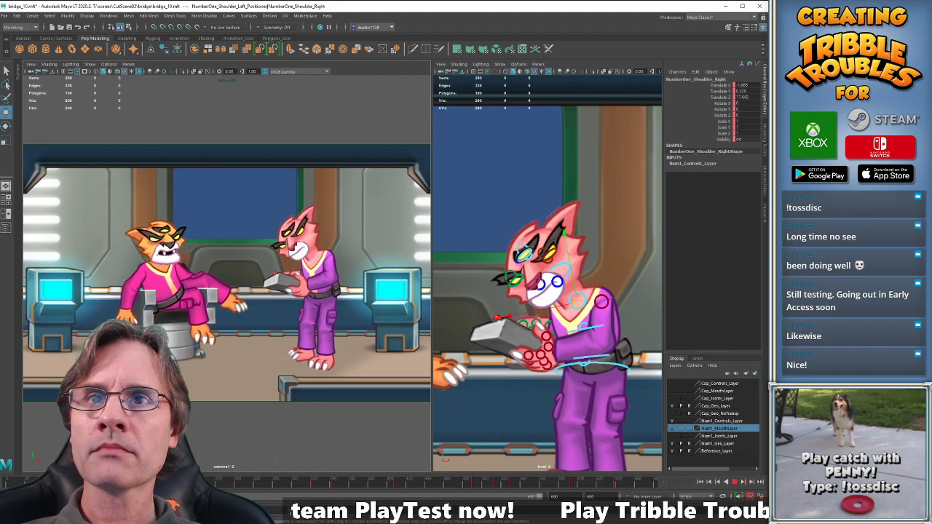
{"action": "key", "text": "alt+v"}
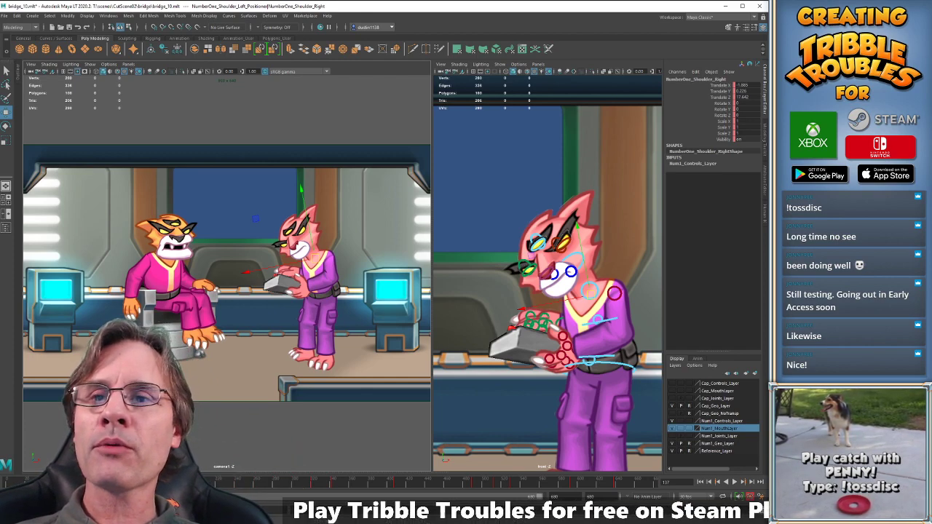
{"action": "key", "text": "alt+v"}
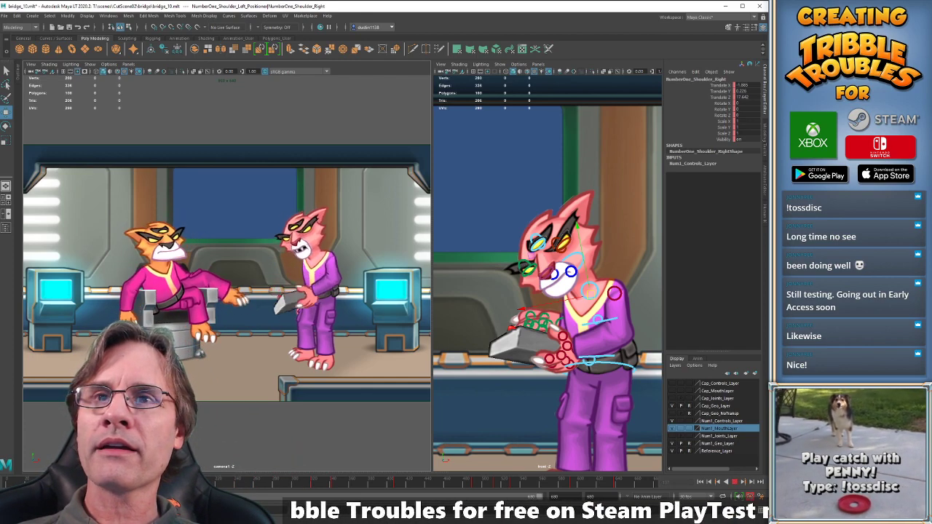
{"action": "key", "text": "alt+v"}
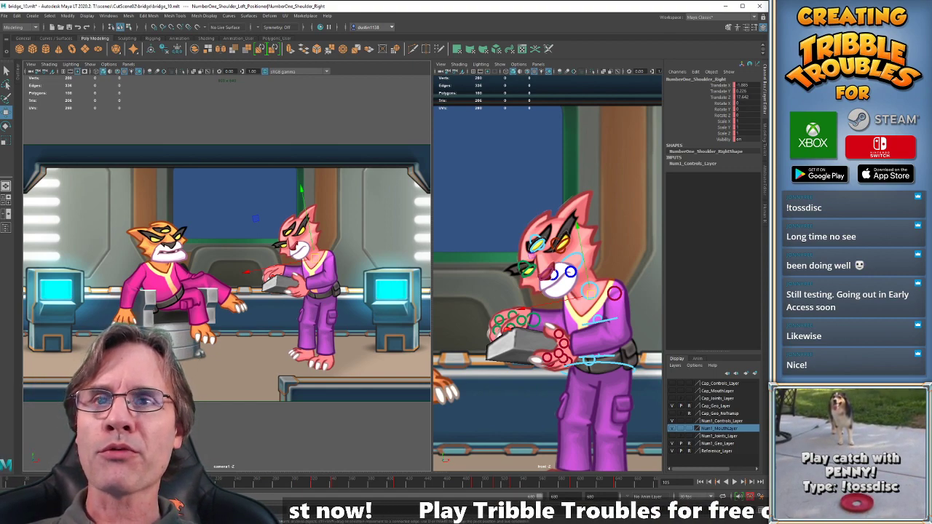
{"action": "key", "text": "alt+v"}
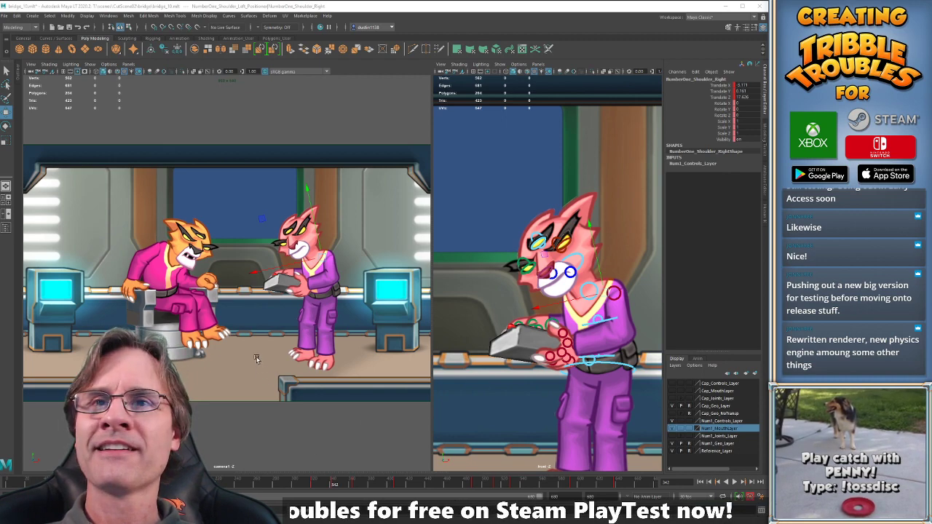
Step back and forth between the right shoulder's neighbouring keyframes around frame 364 to compare the poses.
{"action": "key", "text": "comma"}
{"action": "key", "text": "period"}
{"action": "key", "text": "period"}
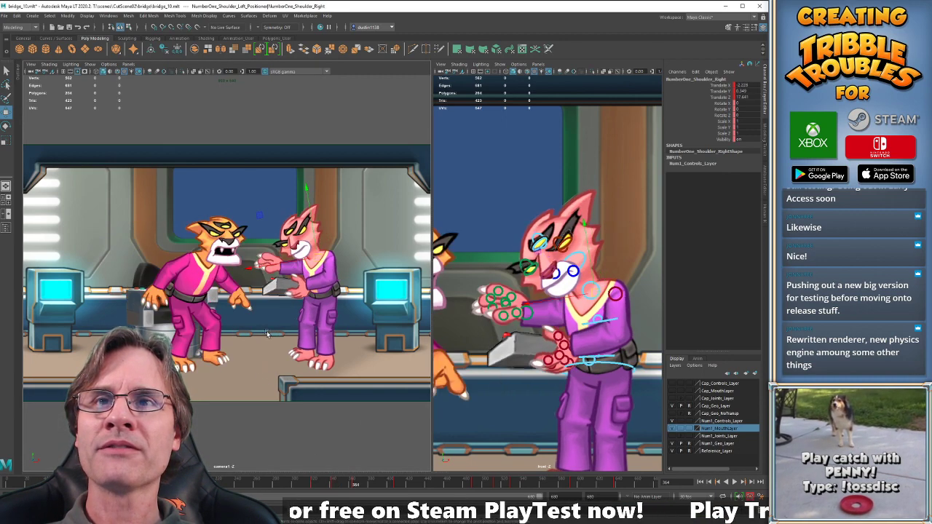
{"action": "key", "text": "comma"}
{"action": "key", "text": "period"}
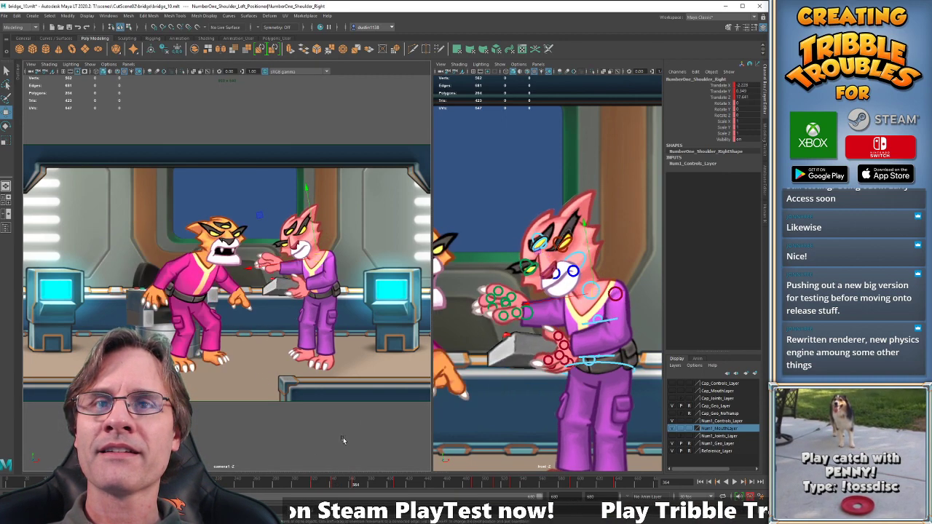
Play on from frame 364, stopping at frames 371 and 376, to check the shoulder's motion in that section.
{"action": "key", "text": "alt+v"}
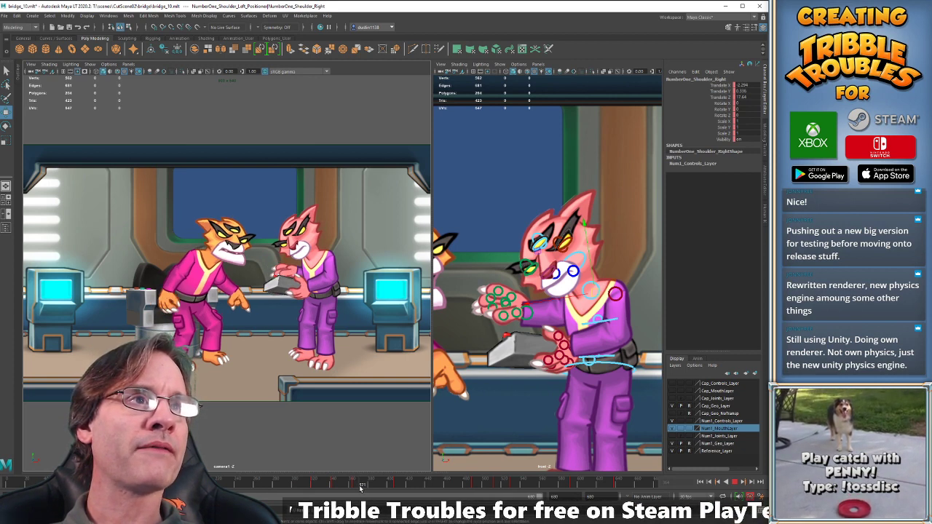
{"action": "left_click", "coordinate": [361, 490]}
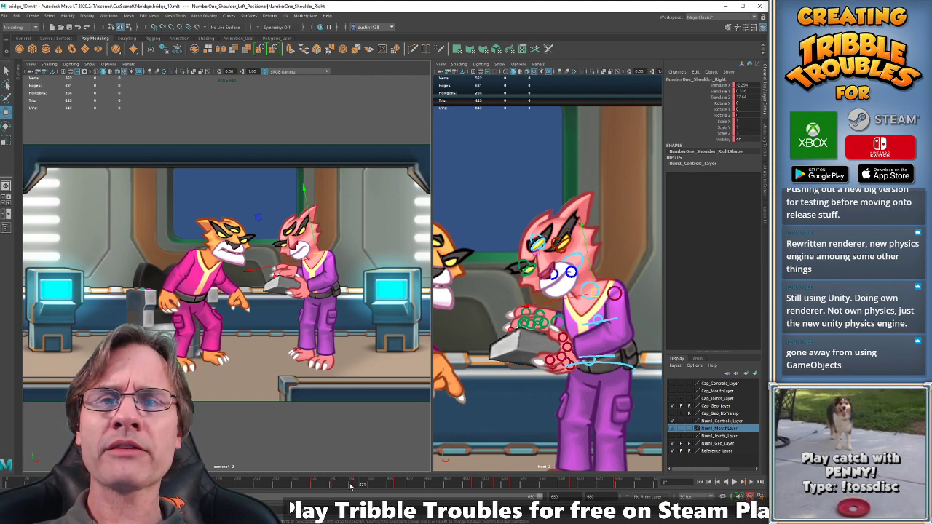
{"action": "key", "text": "alt+v"}
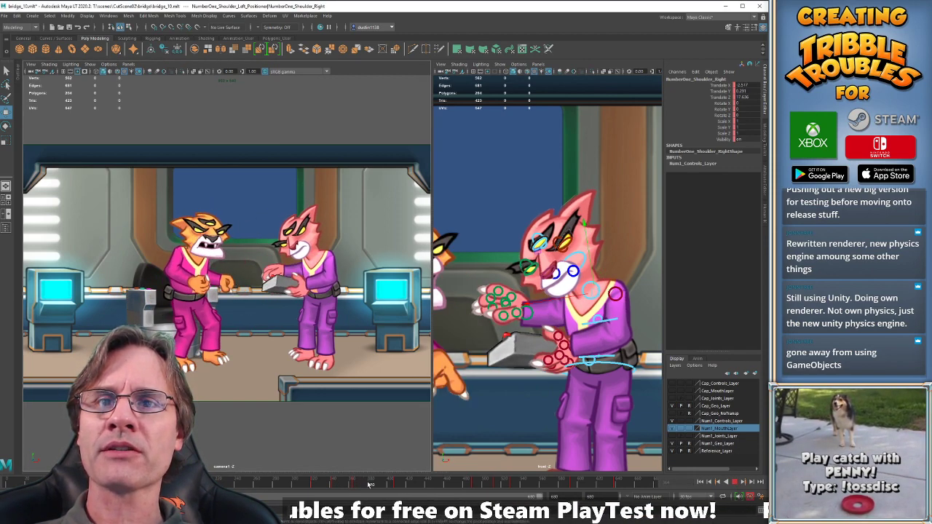
{"action": "left_click", "coordinate": [365, 485]}
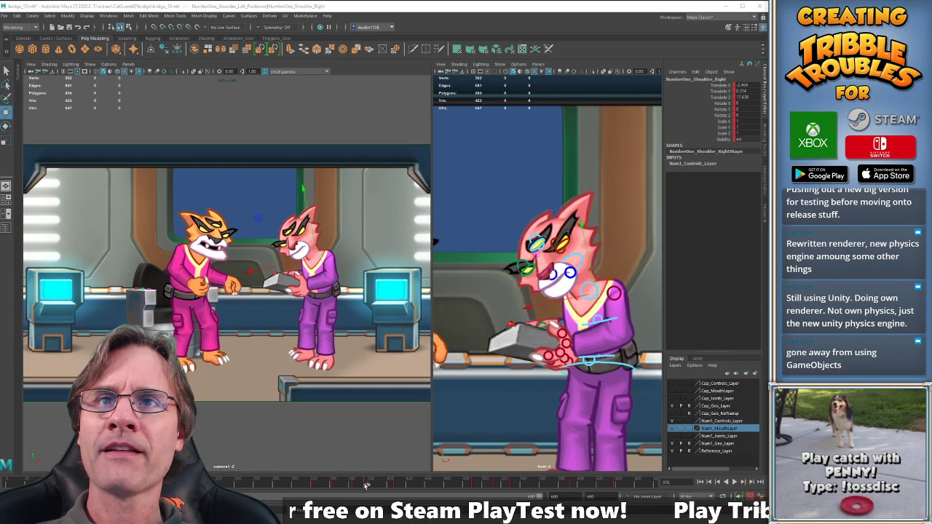
Play on to frame 550 and shift the NumberOne_Shoulder_Right control inward toward the chest.
{"action": "key", "text": "alt+v"}
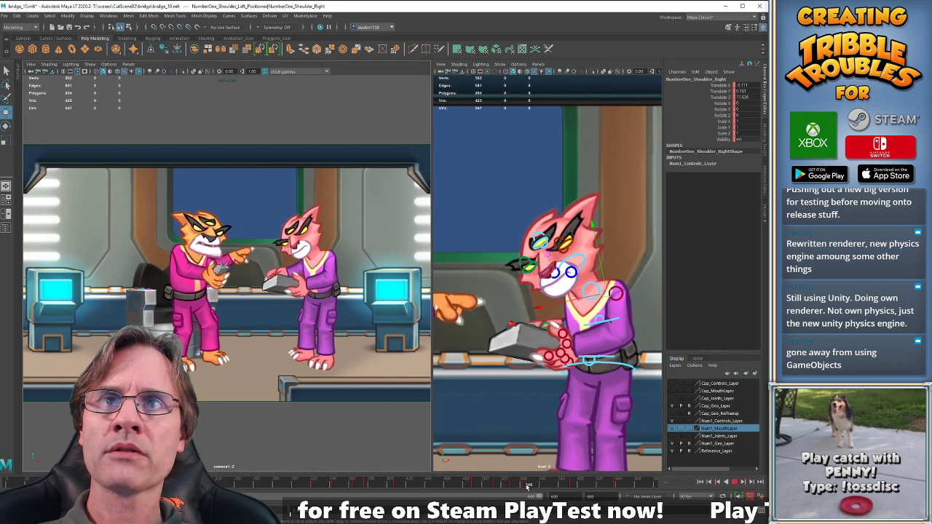
{"action": "left_click", "coordinate": [531, 486]}
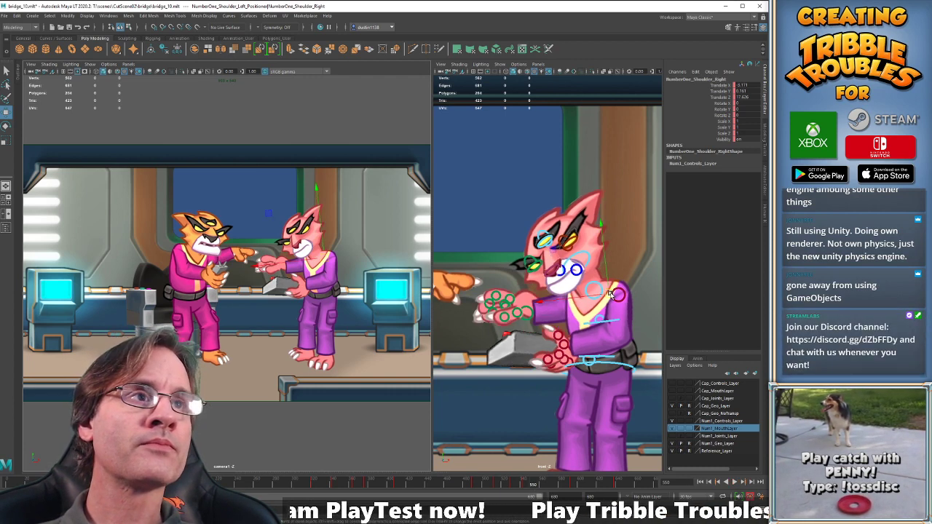
{"action": "left_click_drag", "start_coordinate": [612, 293], "coordinate": [596, 293]}
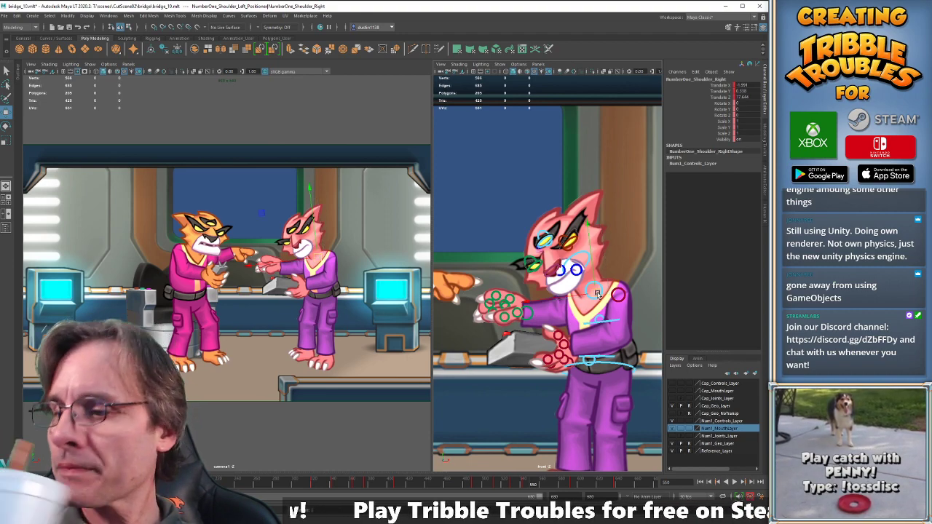
Replay and scrub through the section leading into frame 550 to check the shoulder movement during the reach.
{"action": "key", "text": "alt+v"}
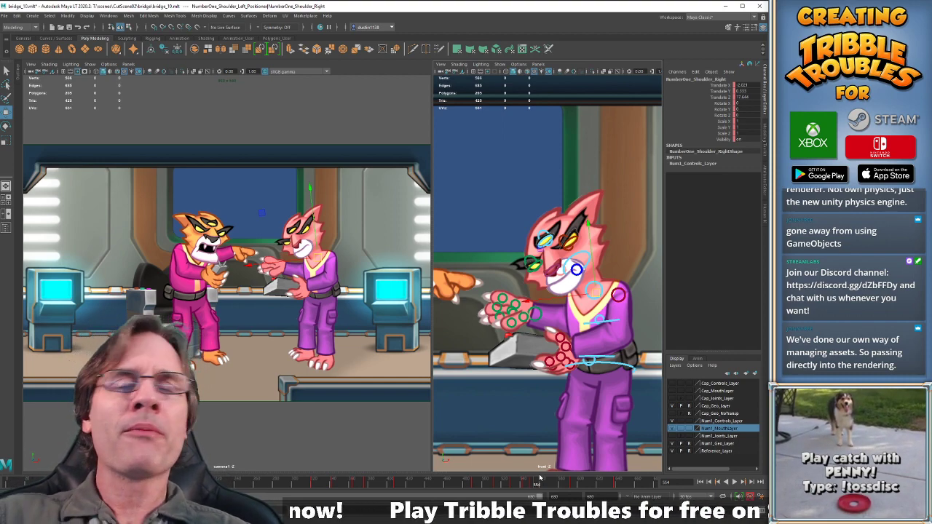
{"action": "left_click_drag", "start_coordinate": [539, 479], "coordinate": [520, 484]}
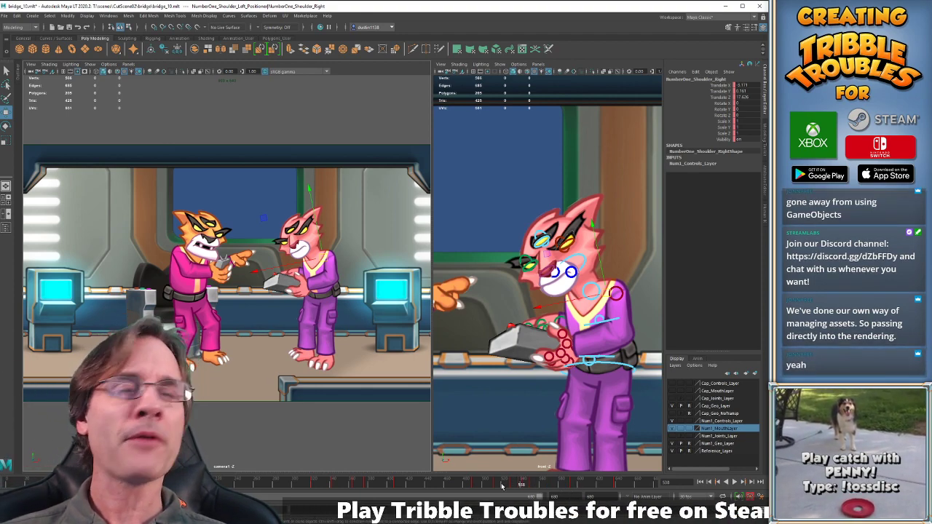
{"action": "left_click_drag", "start_coordinate": [495, 485], "coordinate": [522, 484]}
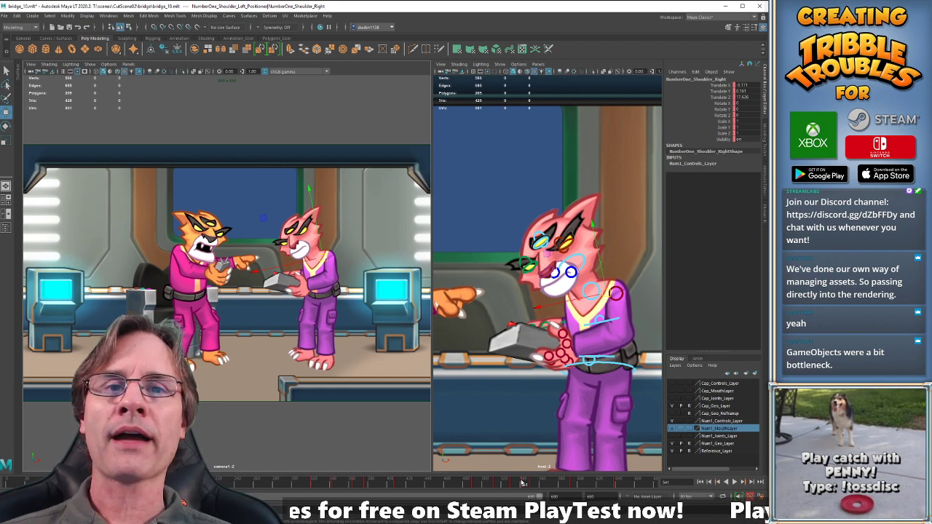
{"action": "left_click_drag", "start_coordinate": [508, 484], "coordinate": [533, 484]}
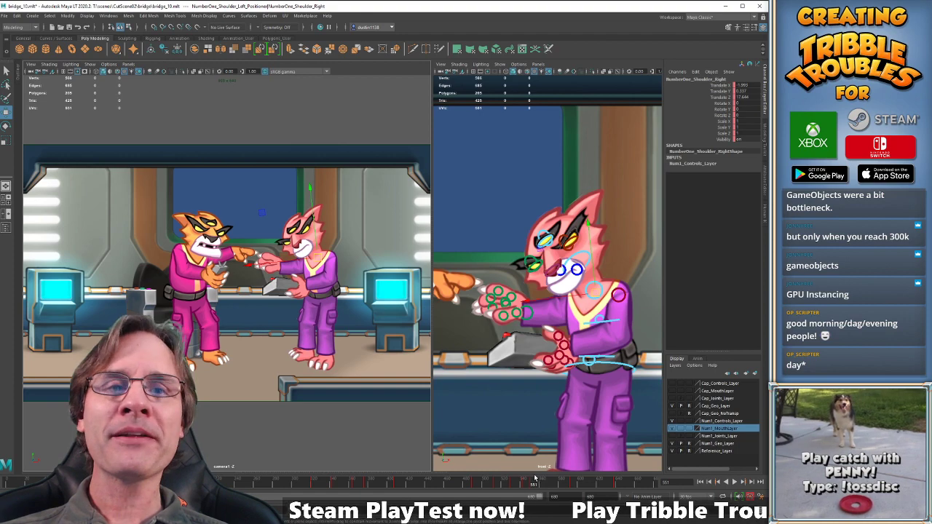
{"action": "left_click", "coordinate": [501, 484]}
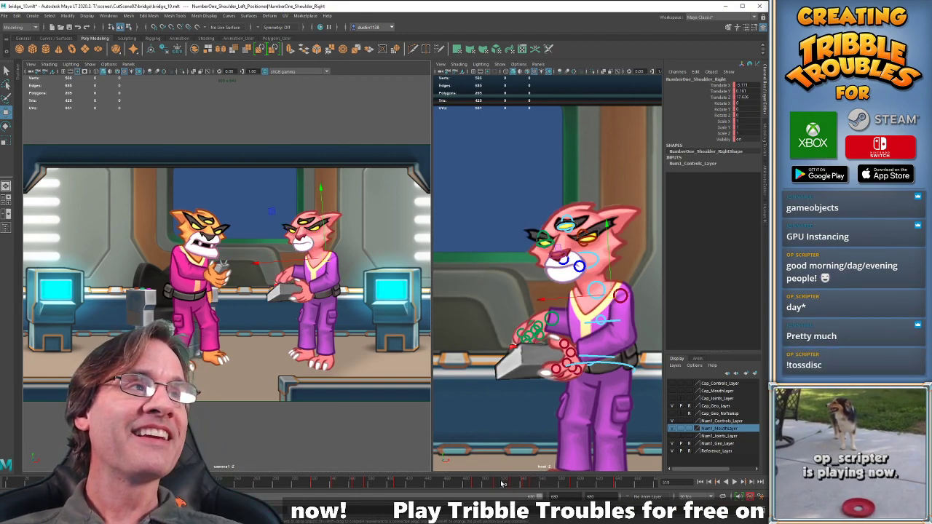
{"action": "key", "text": "alt+v"}
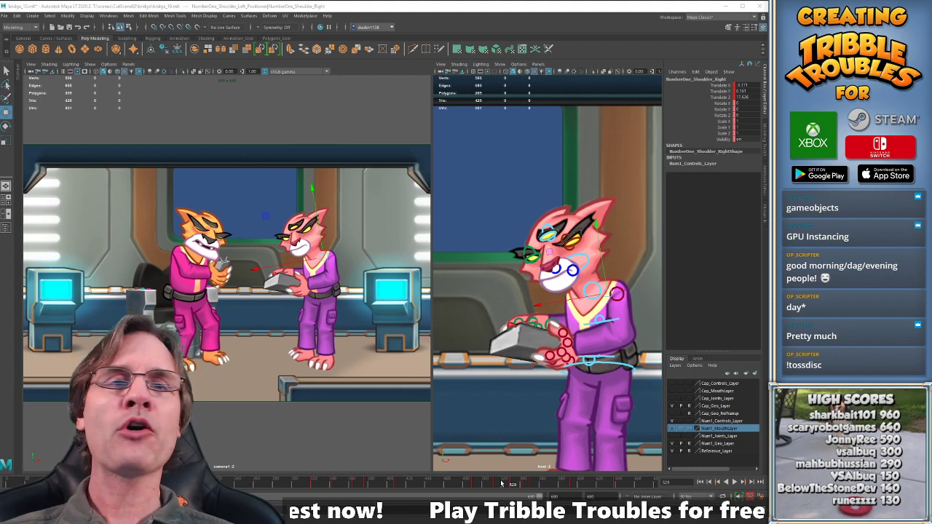
{"action": "left_click_drag", "start_coordinate": [499, 484], "coordinate": [513, 487]}
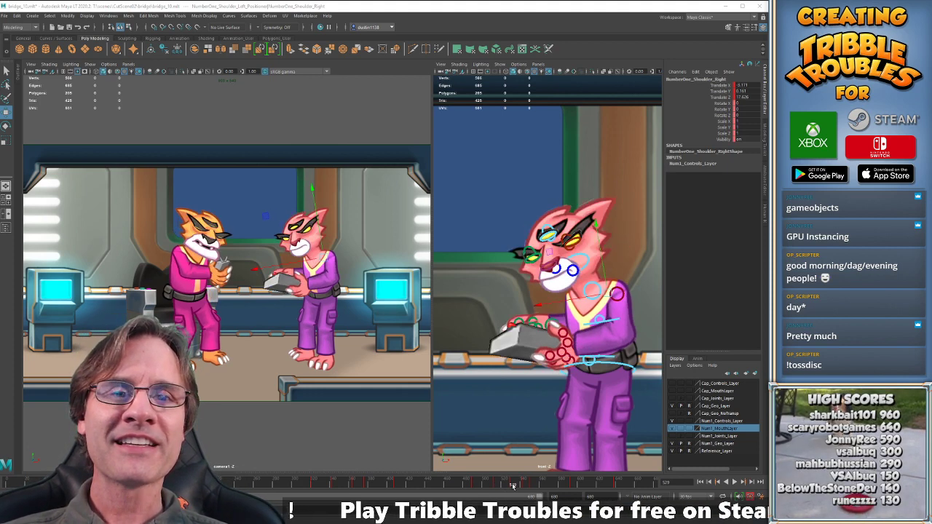
Save the scene and shift the NumberOne_Shoulder_Right control inward toward the chest at frame 620.
{"action": "key", "text": "ctrl+s"}
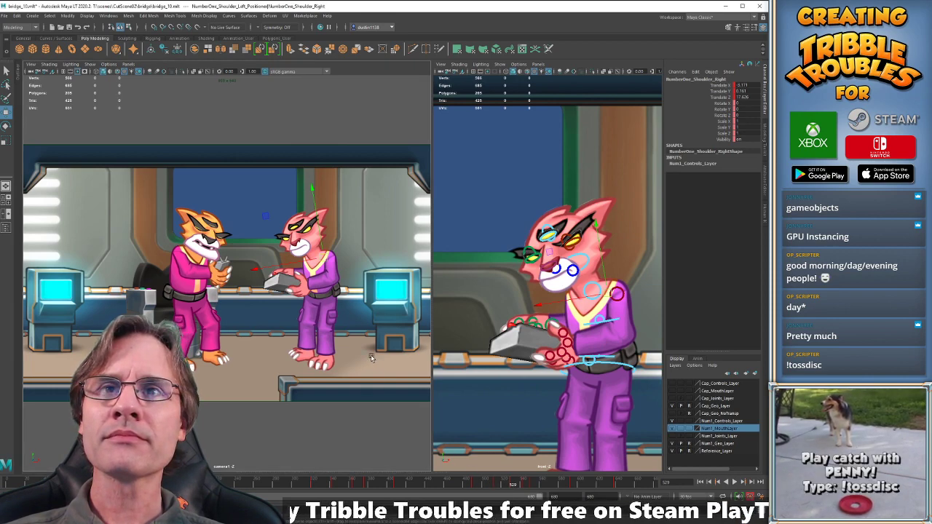
{"action": "key", "text": "alt+v"}
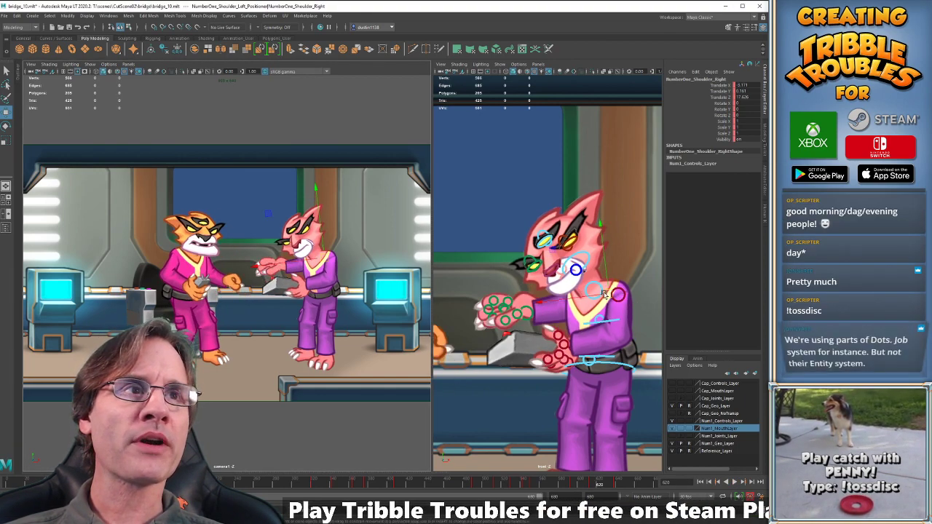
{"action": "left_click_drag", "start_coordinate": [611, 294], "coordinate": [591, 293]}
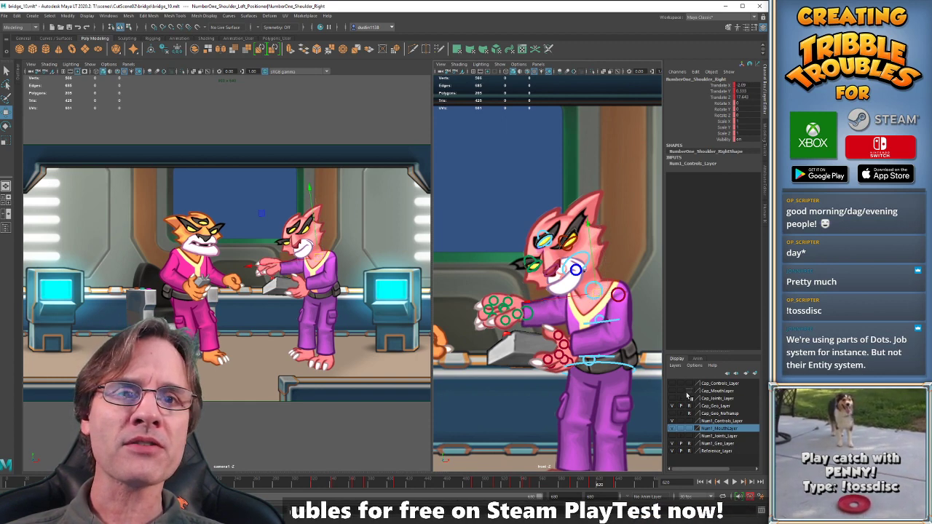
Review the shoulder's motion from frame 620 onward and rewind to the start of the cutscene.
{"action": "left_click_drag", "start_coordinate": [600, 484], "coordinate": [611, 487]}
{"action": "middle_click", "coordinate": [317, 406]}
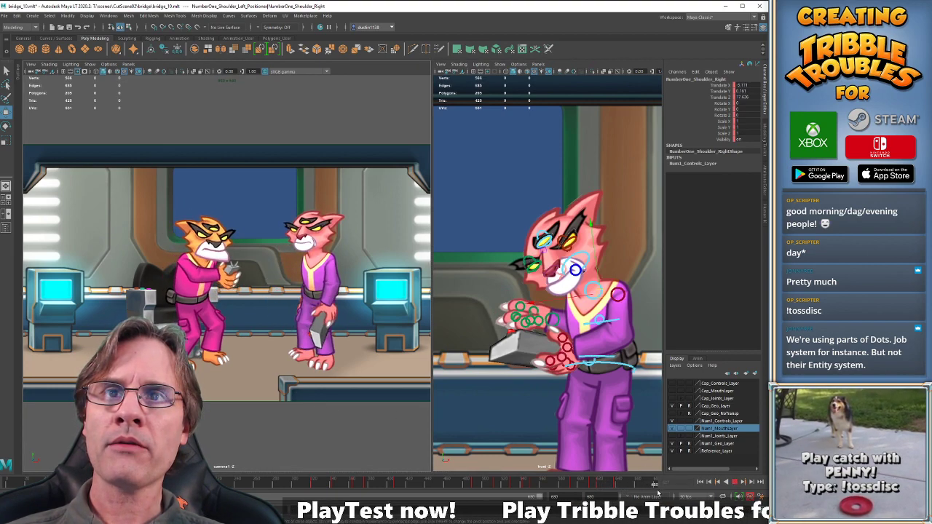
{"action": "left_click", "coordinate": [580, 482]}
{"action": "key", "text": "alt+shift+v"}
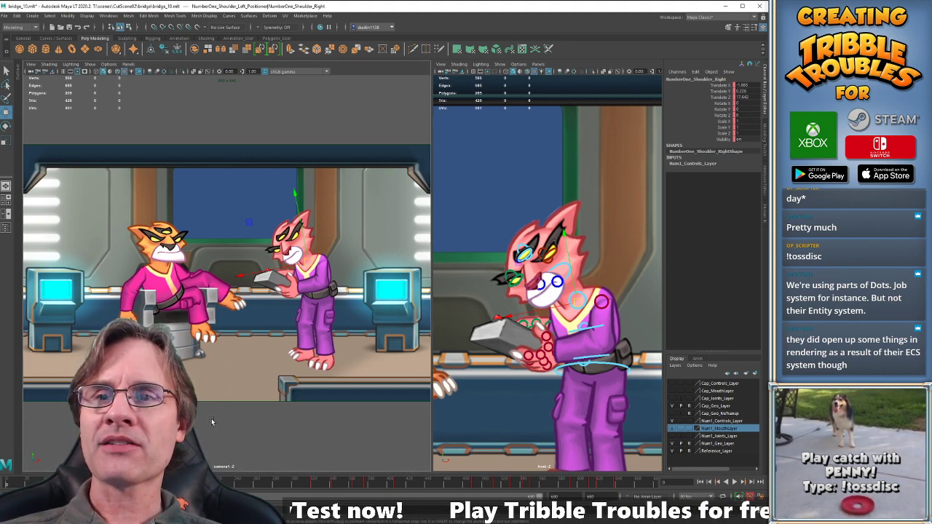
Maximize the camera view and play the whole cutscene to review the shoulder animation.
{"action": "key", "text": "space"}
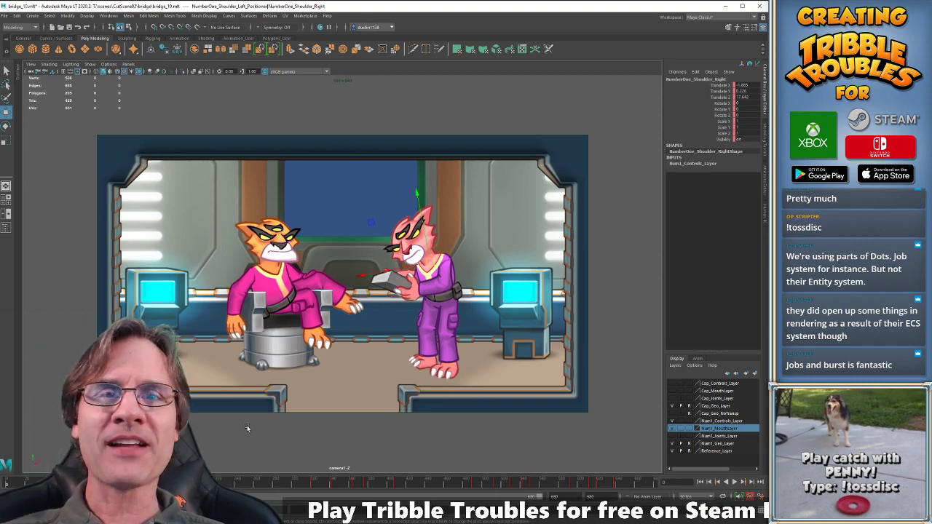
{"action": "key", "text": "alt+v"}
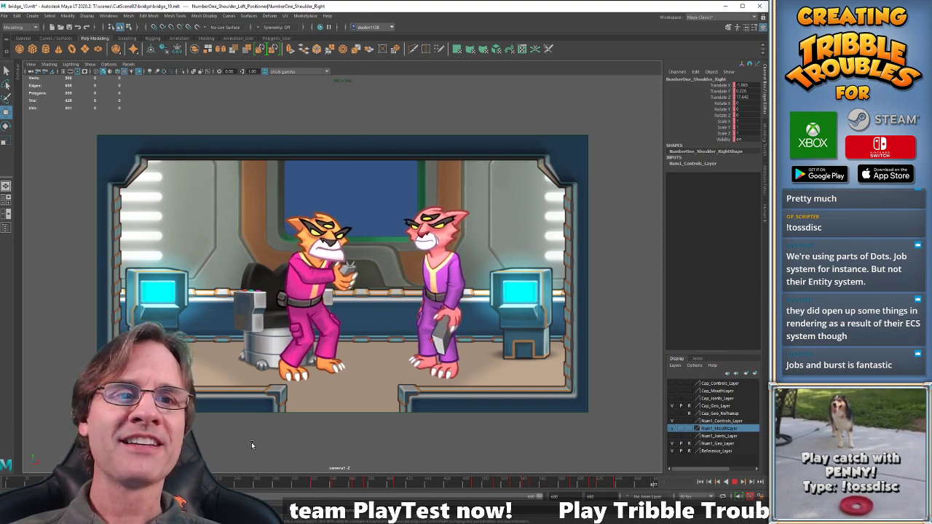
{"action": "key", "text": "Escape"}
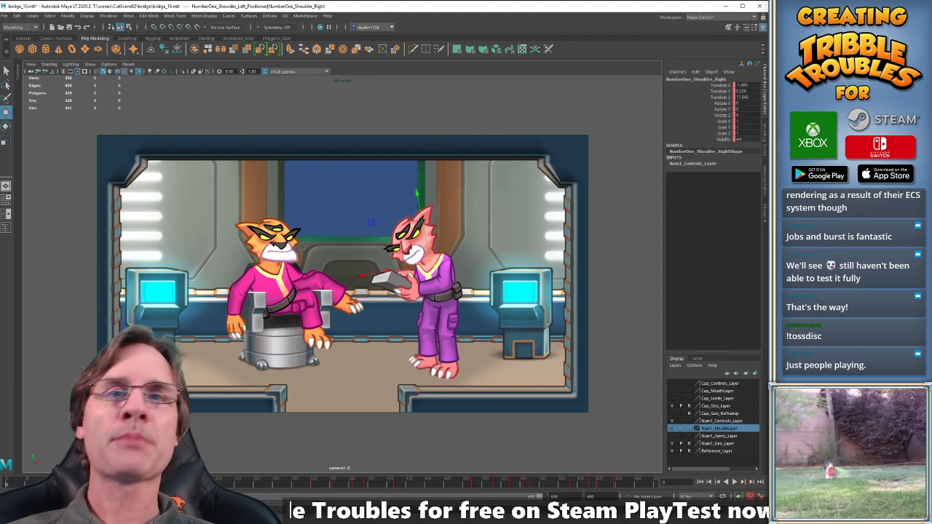
Play through to frame 572, key the NumberOne_Shoulder_Right control there, and compare it with the previous keyframe.
{"action": "key", "text": "alt+v"}
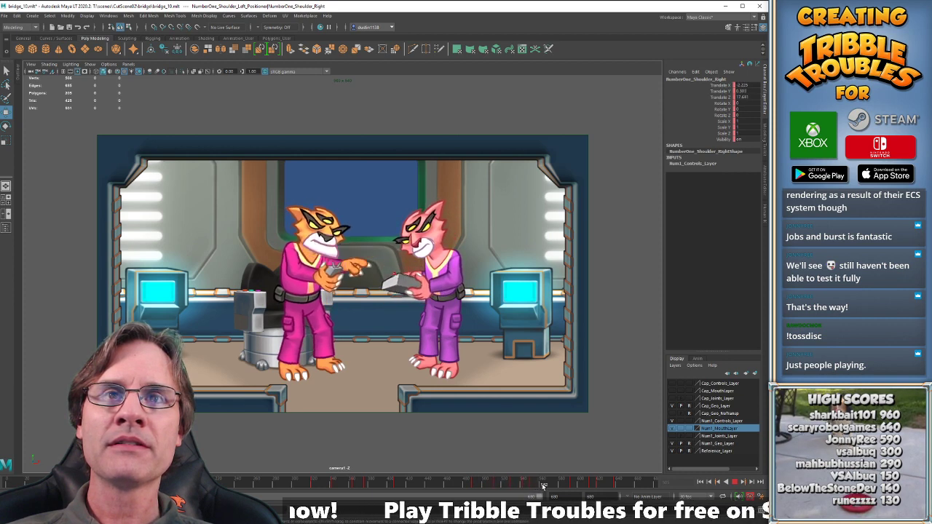
{"action": "left_click_drag", "start_coordinate": [552, 490], "coordinate": [551, 491]}
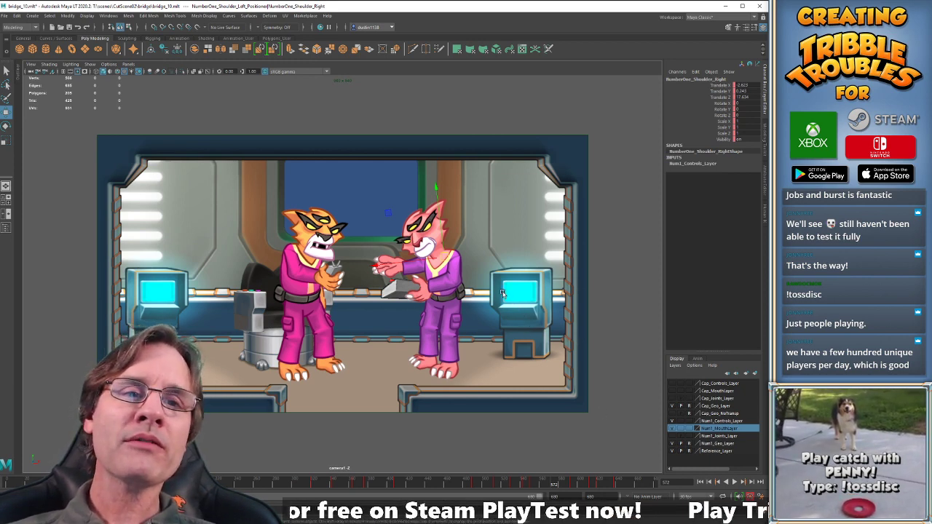
{"action": "key", "text": "s"}
{"action": "key", "text": "comma"}
{"action": "key", "text": "period"}
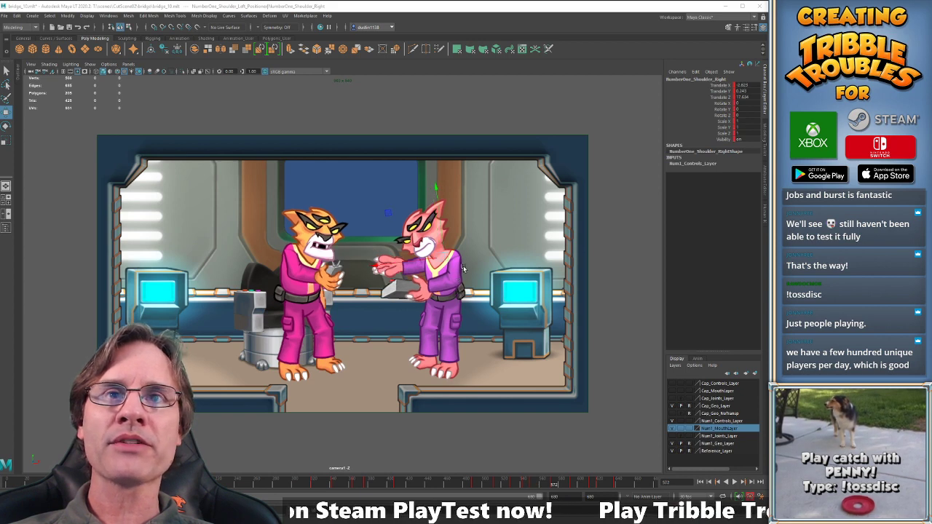
Shift the NumberOne_Shoulder_Right control inward toward the chest at frame 572, key it, and compare it with the neighbouring keyframes.
{"action": "left_click_drag", "start_coordinate": [447, 258], "coordinate": [442, 261]}
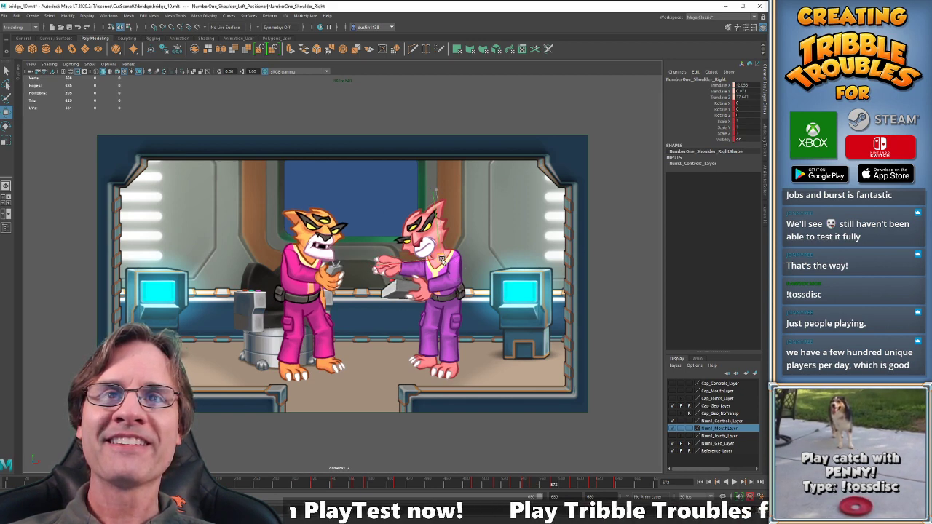
{"action": "key", "text": "s"}
{"action": "key", "text": "comma"}
{"action": "key", "text": "comma"}
{"action": "key", "text": "period"}
{"action": "key", "text": "period"}
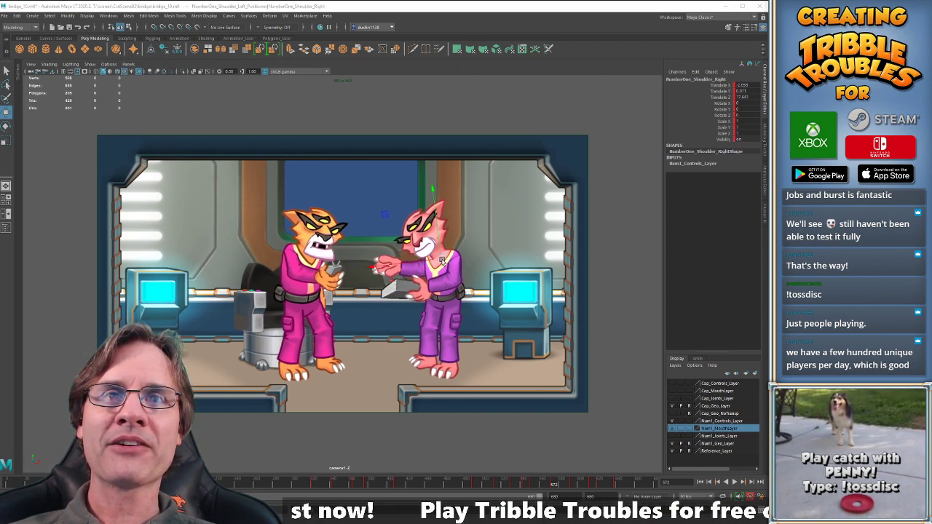
{"action": "key", "text": "period"}
{"action": "key", "text": "period"}
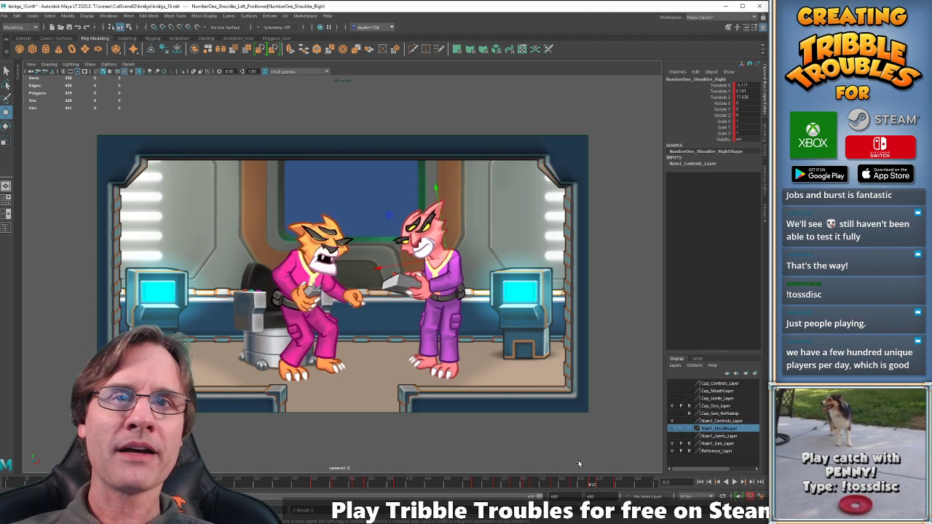
{"action": "key", "text": "period"}
{"action": "key", "text": "period"}
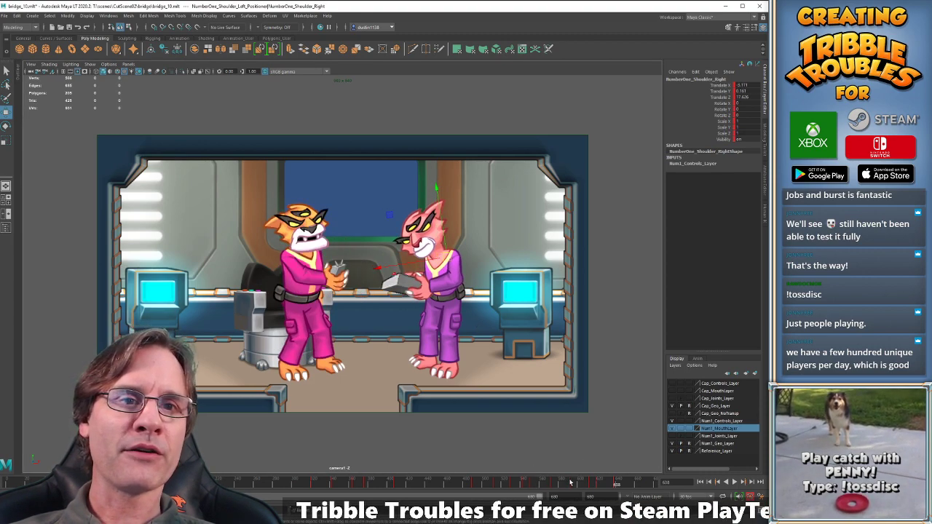
Play to about frame 600, shift the NumberOne_Shoulder_Right control inward toward the chest there, and compare it with the adjacent keyframes.
{"action": "key", "text": "alt+v"}
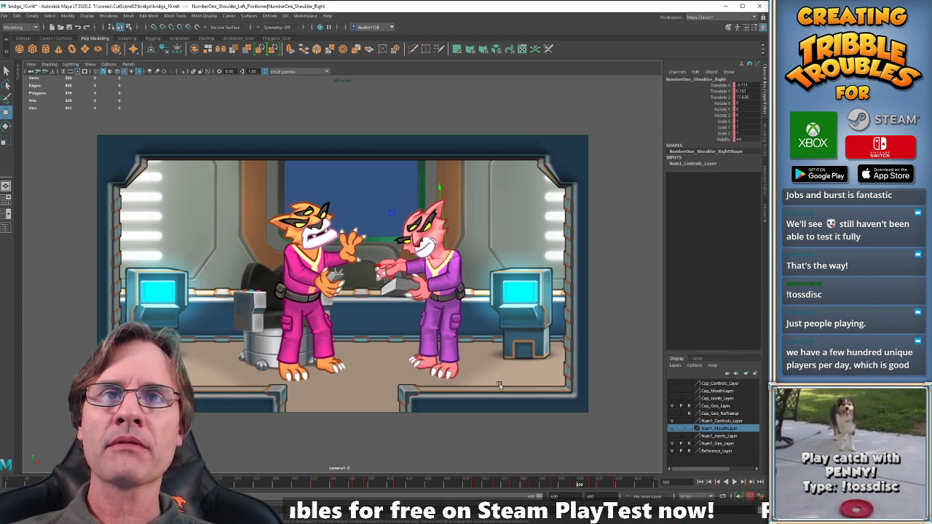
{"action": "left_click_drag", "start_coordinate": [560, 486], "coordinate": [579, 485]}
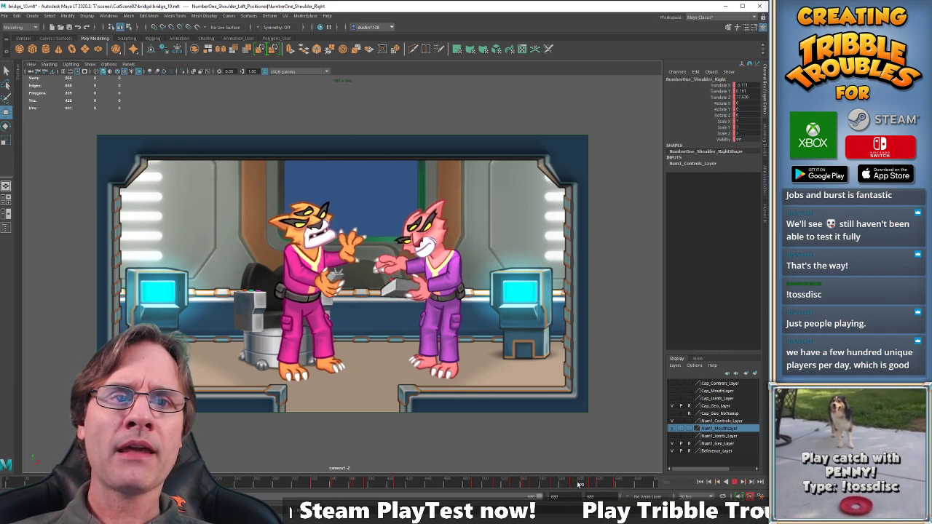
{"action": "left_click_drag", "start_coordinate": [449, 254], "coordinate": [441, 256]}
{"action": "key", "text": "comma"}
{"action": "key", "text": "period"}
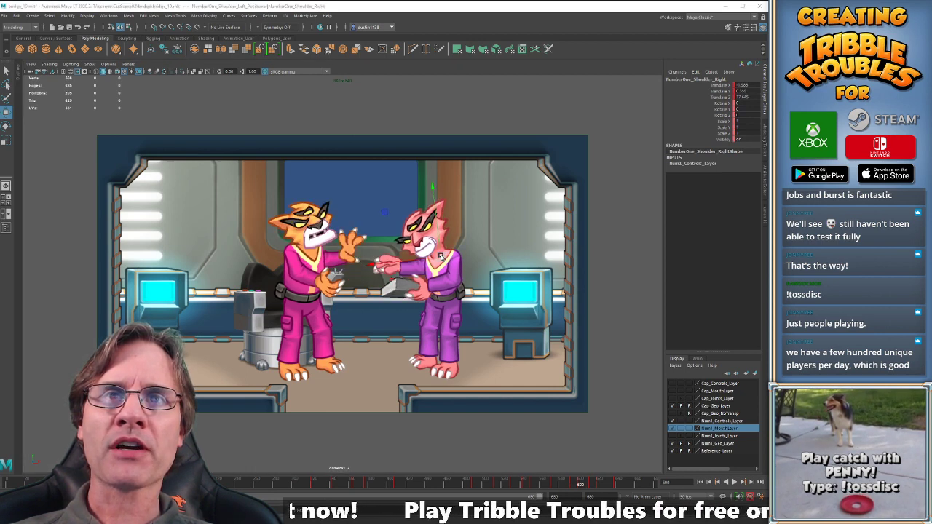
{"action": "key", "text": "period"}
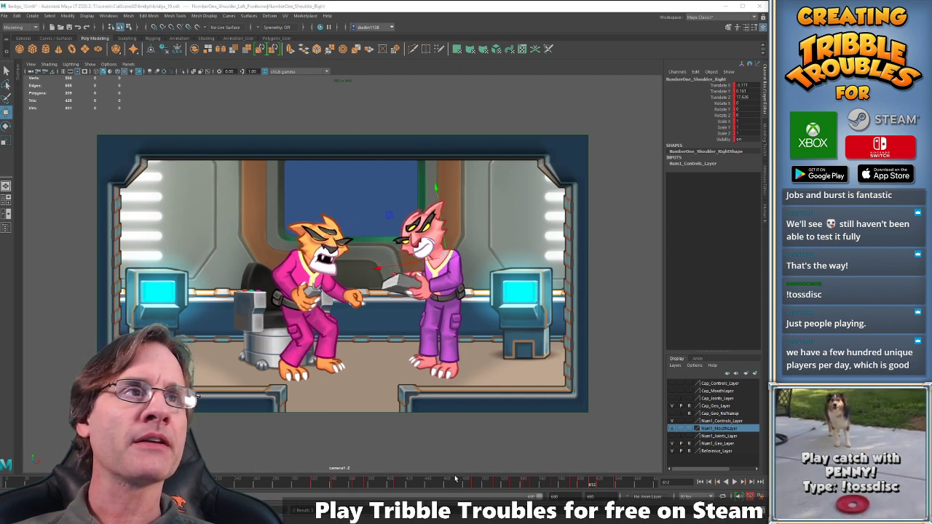
Replay the later part of the cutscene, from about frame 470 onward, to review the pink character's shoulder motion.
{"action": "key", "text": "alt+v"}
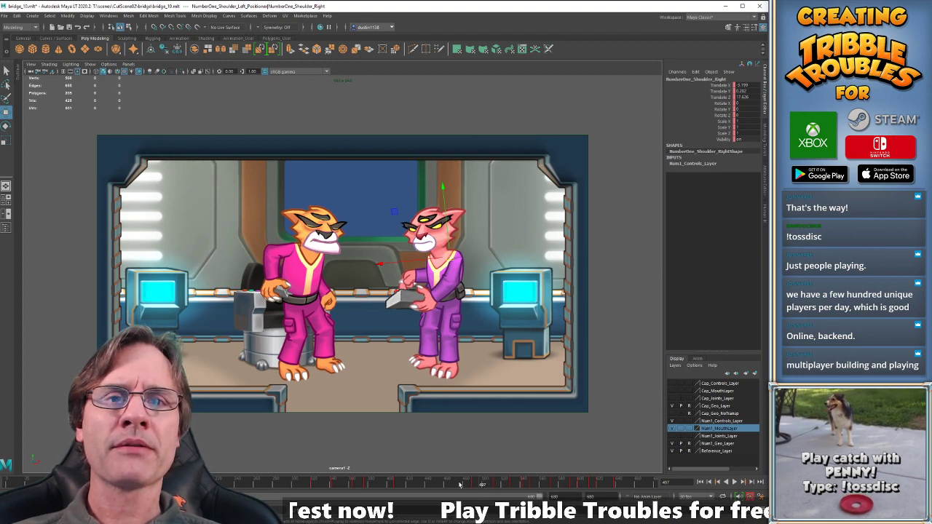
{"action": "key", "text": "alt+v"}
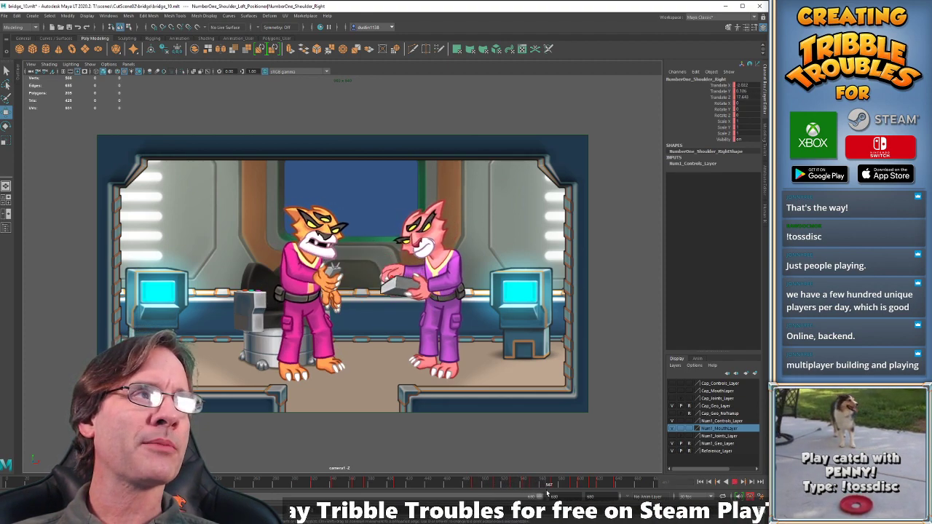
{"action": "key", "text": "alt+v"}
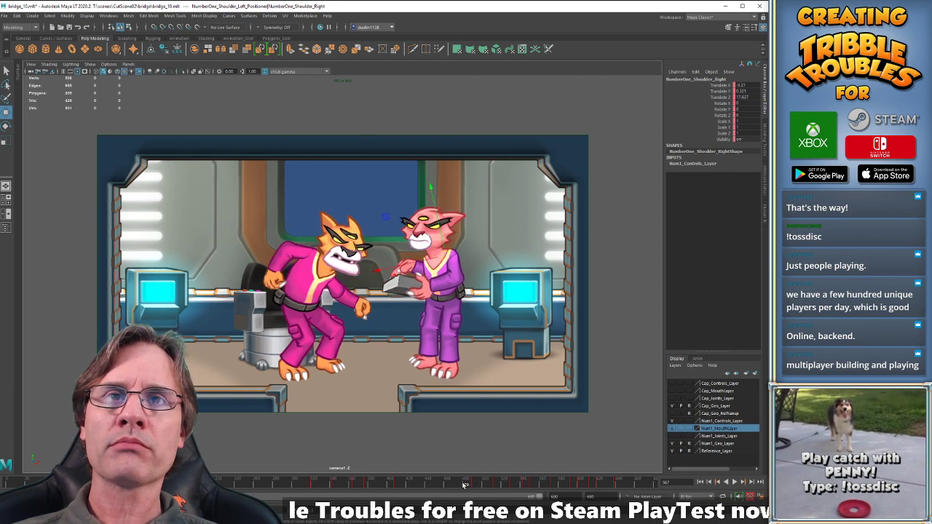
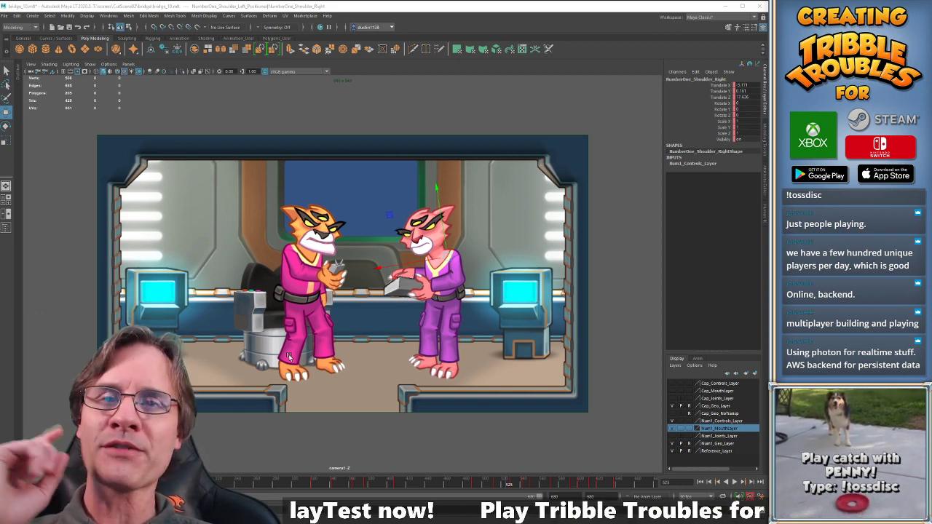
{"action": "left_click", "coordinate": [468, 484]}
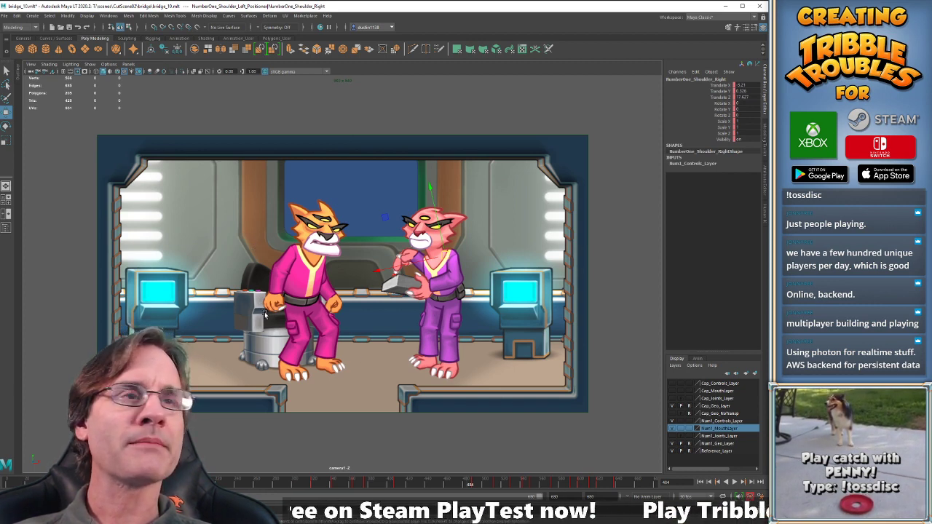
{"action": "key", "text": "alt+v"}
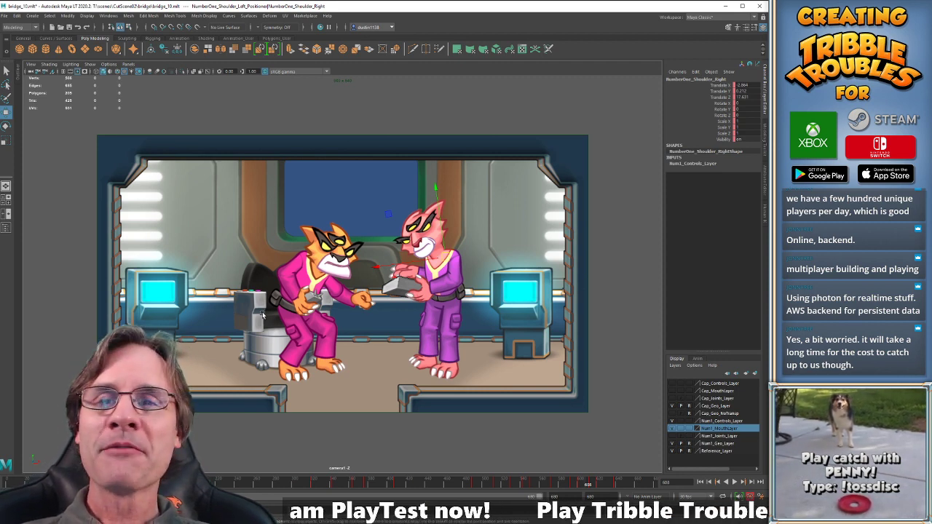
{"action": "left_click", "coordinate": [469, 483]}
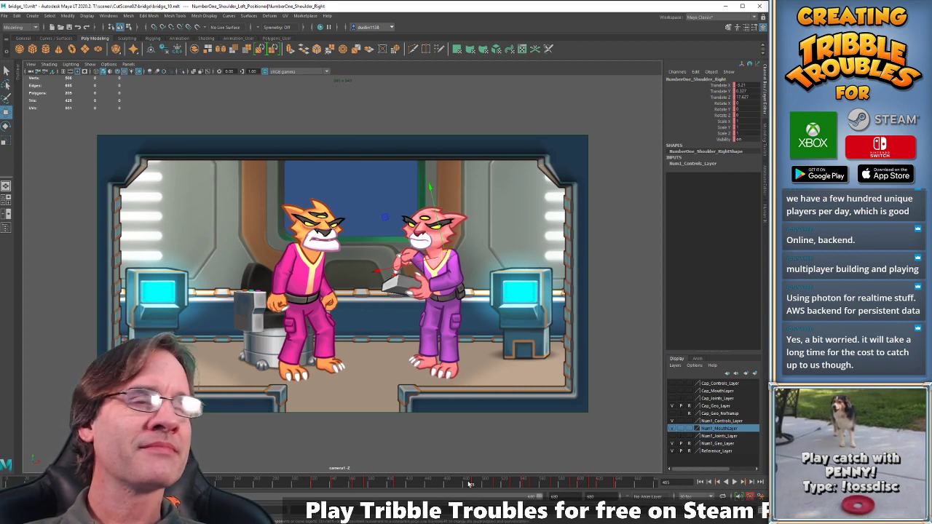
{"action": "left_click", "coordinate": [458, 481]}
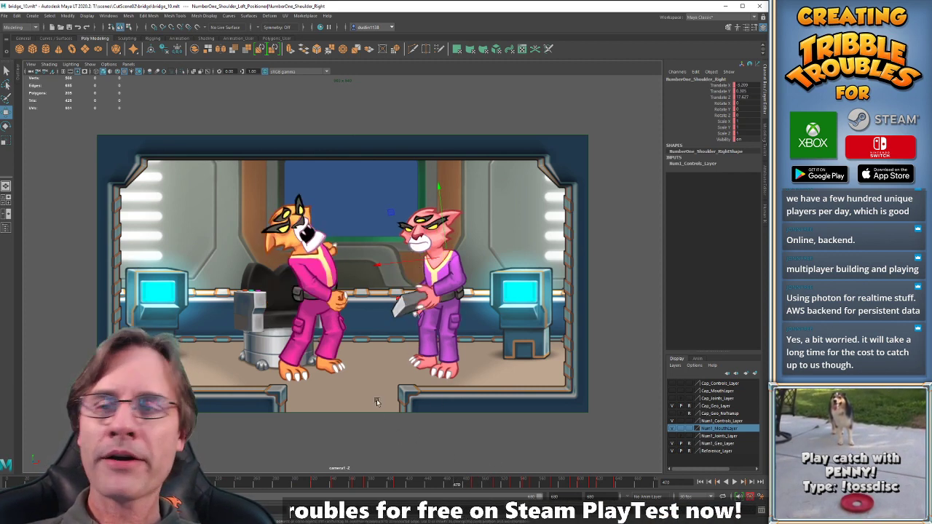
Clear the selection and switch from the maximized camera view back to the two-pane layout with the front view.
{"action": "key", "text": "space"}
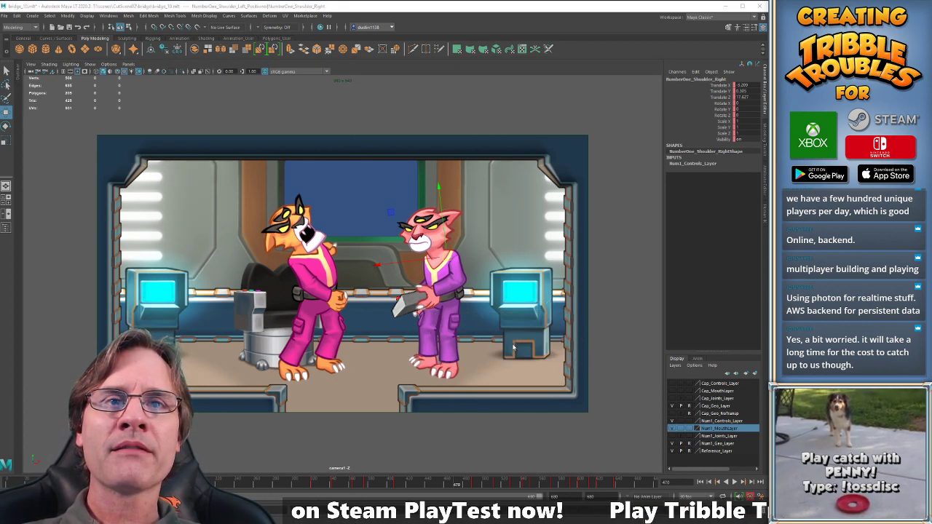
{"action": "left_click", "coordinate": [355, 438]}
{"action": "key", "text": "space"}
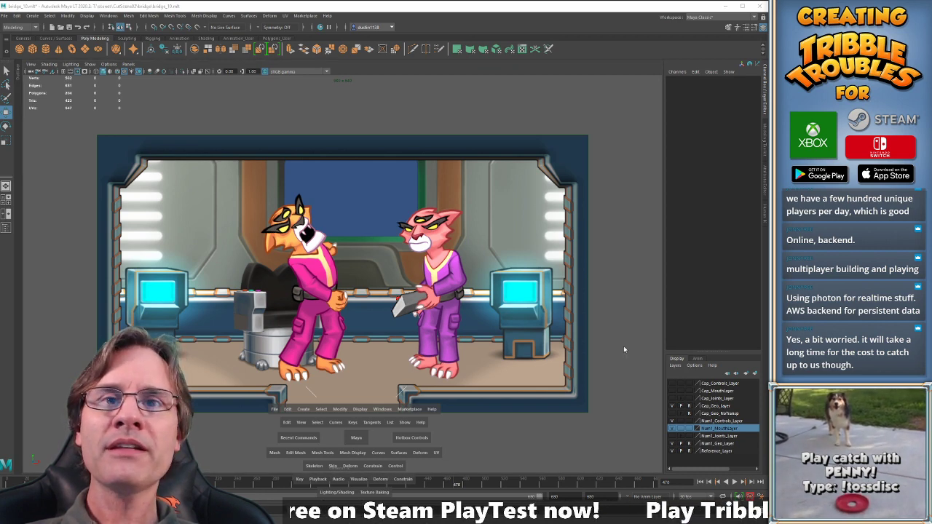
{"action": "key", "text": "space"}
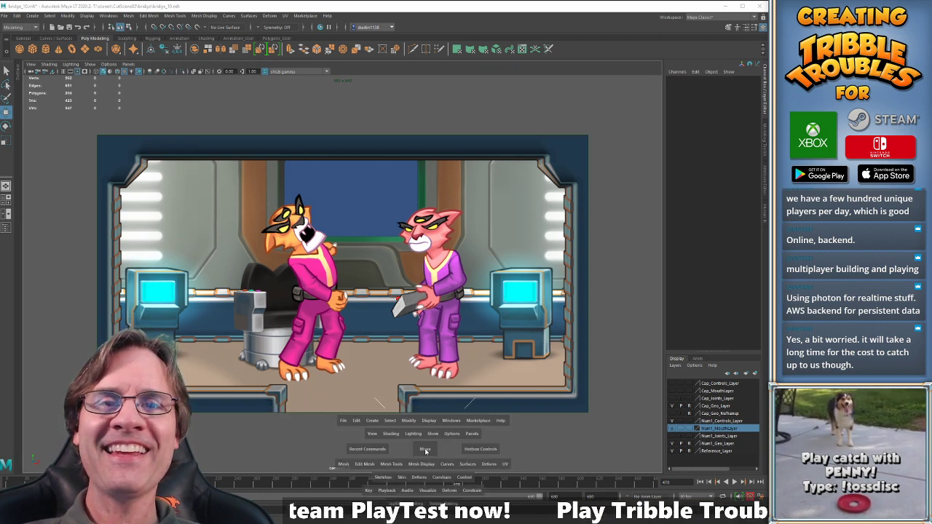
{"action": "key", "text": "space"}
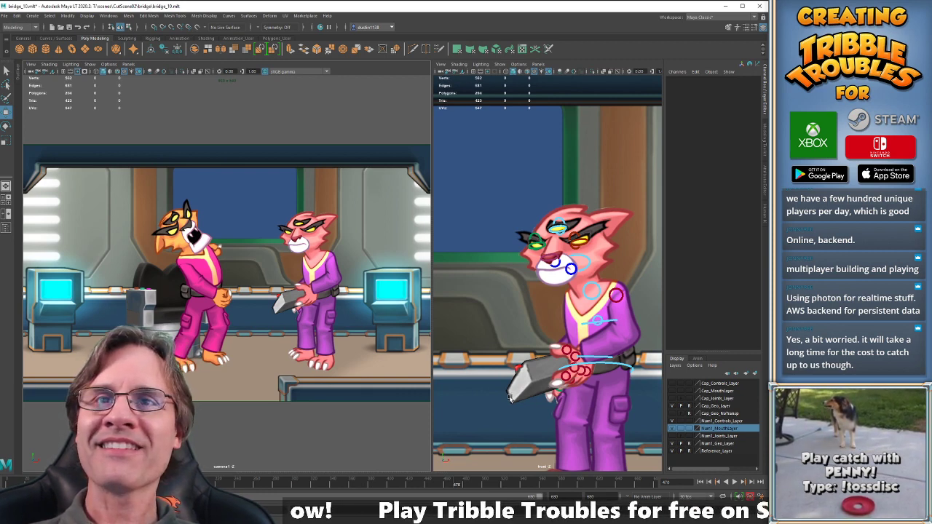
Hide Num1_Geo_Layer to reach the waist controls, select NumberOne_Pelvis, and show the layer again with the torso in close-up.
{"action": "left_click", "coordinate": [671, 444]}
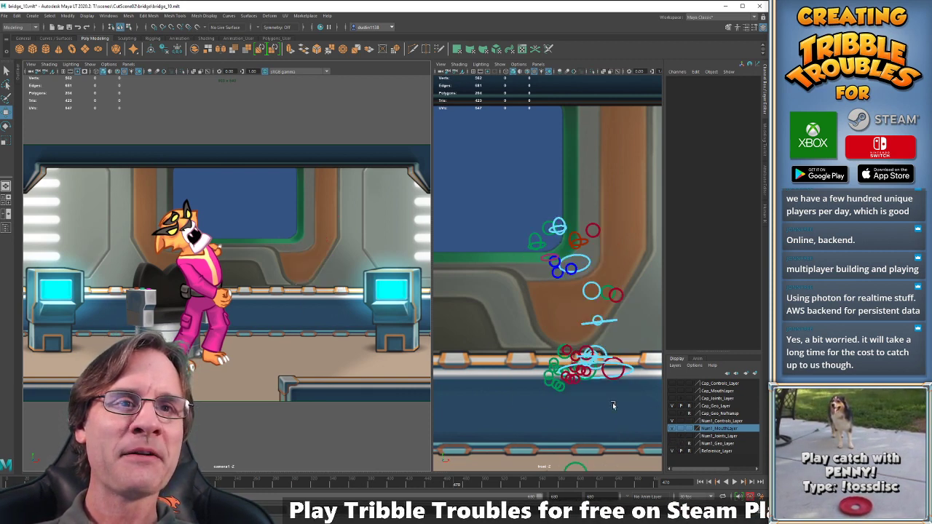
{"action": "left_click", "coordinate": [603, 353]}
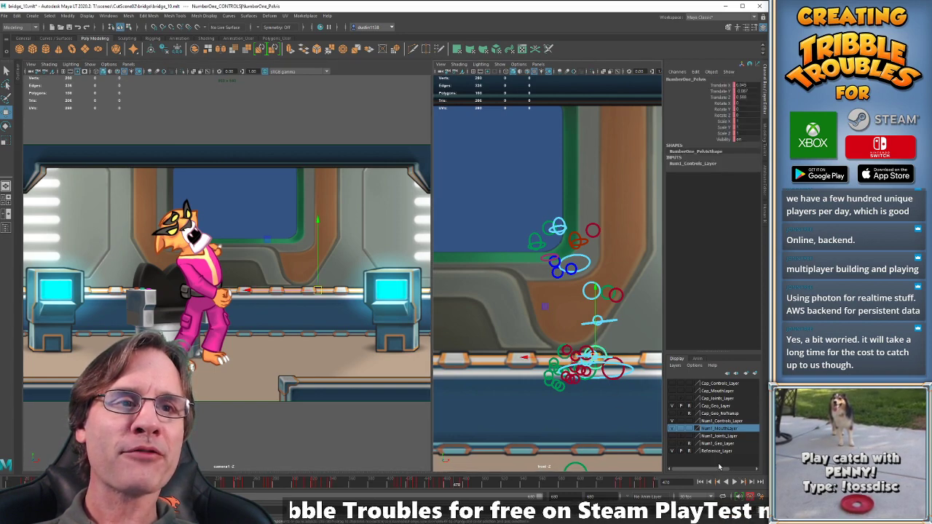
{"action": "left_click", "coordinate": [671, 443]}
{"action": "scroll", "coordinate": [617, 413], "scroll_direction": "up", "scroll_amount": 5}
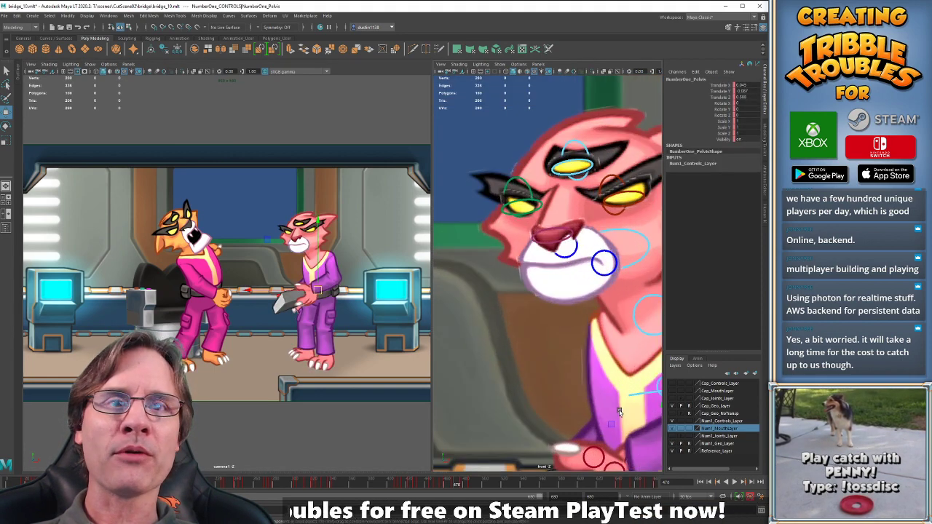
{"action": "middle_click_drag", "start_coordinate": [616, 408], "coordinate": [529, 261], "text": "alt"}
{"action": "middle_click_drag", "start_coordinate": [602, 365], "coordinate": [571, 309], "text": "alt"}
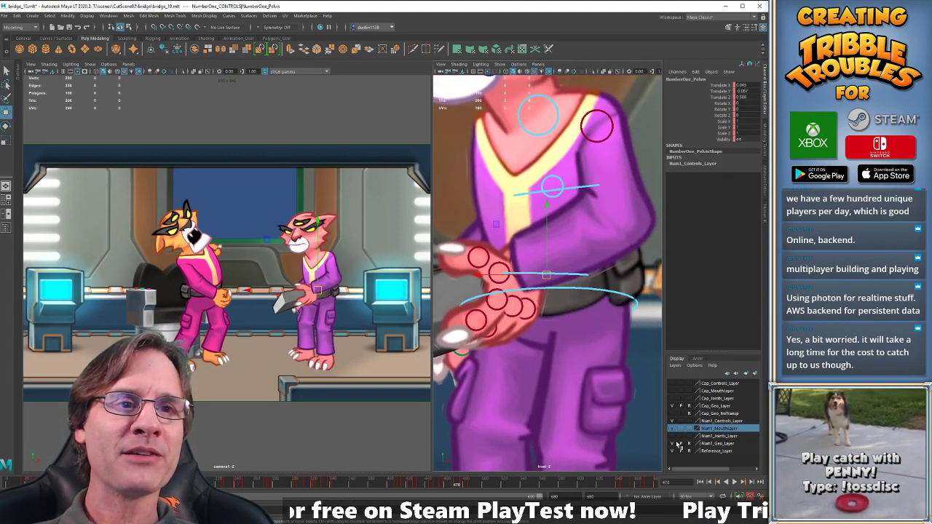
Hide Num1_Geo_Layer, select the NumberOne_Belt control among the waist controls, and make the layer visible again.
{"action": "left_click", "coordinate": [672, 444]}
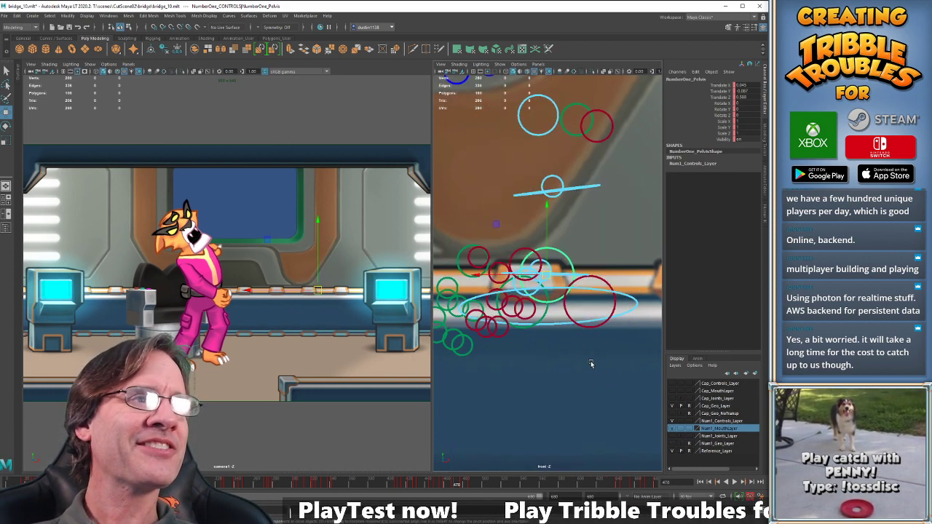
{"action": "left_click", "coordinate": [573, 234]}
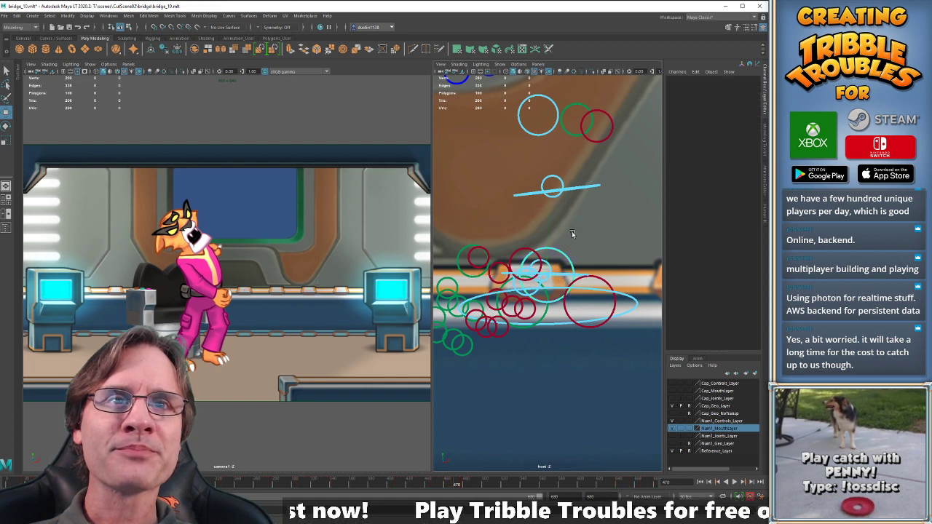
{"action": "left_click", "coordinate": [550, 268]}
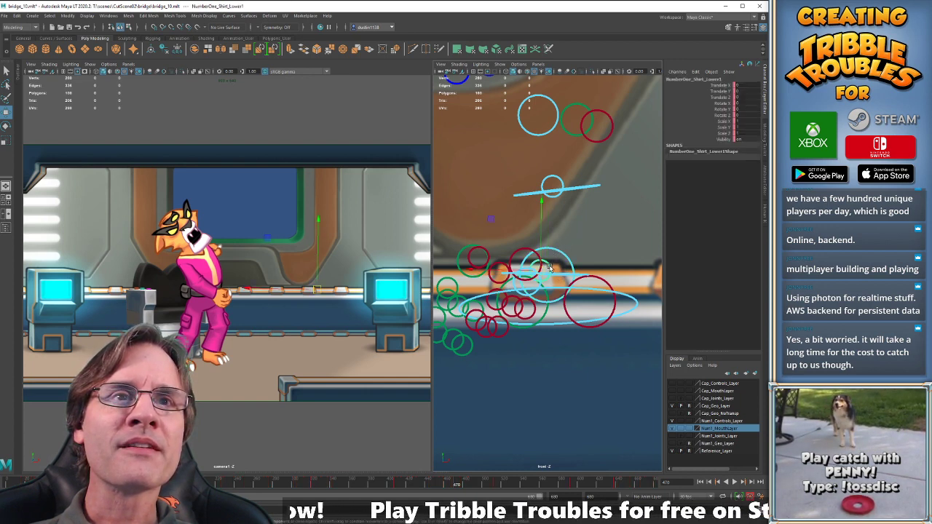
{"action": "left_click", "coordinate": [520, 294]}
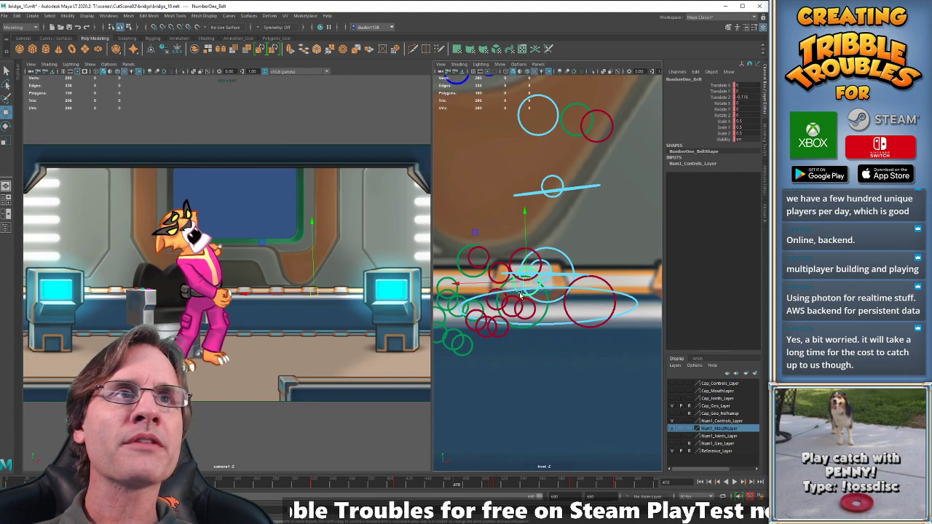
{"action": "left_click", "coordinate": [670, 442]}
{"action": "left_click", "coordinate": [671, 443]}
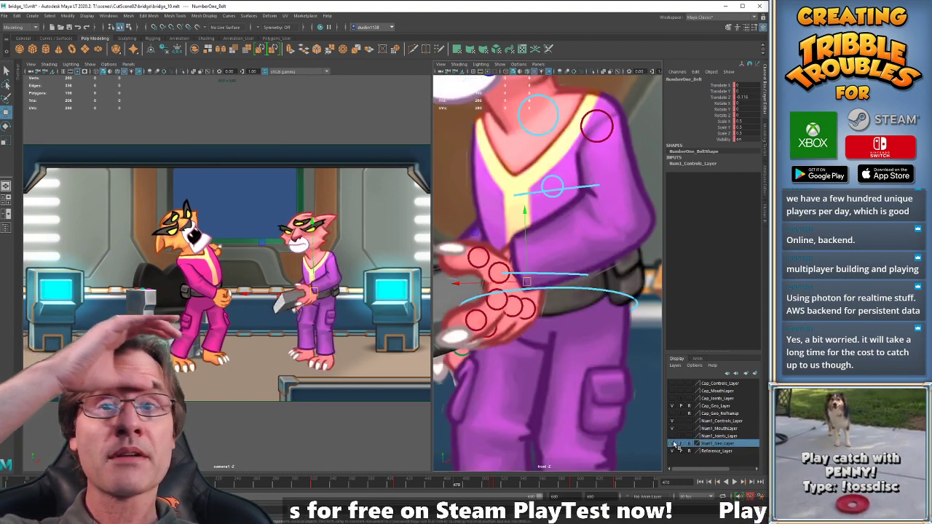
Delete the NumberOne_Belt control's keyframes from about frame 300 to the end of the timeline.
{"action": "left_click_drag", "start_coordinate": [457, 483], "coordinate": [8, 483]}
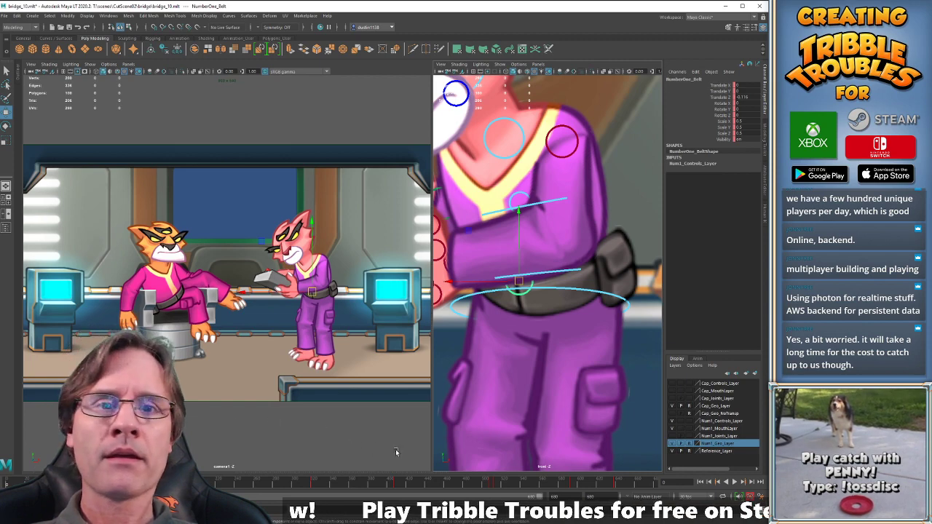
{"action": "left_click_drag", "start_coordinate": [294, 487], "coordinate": [654, 483], "text": "shift"}
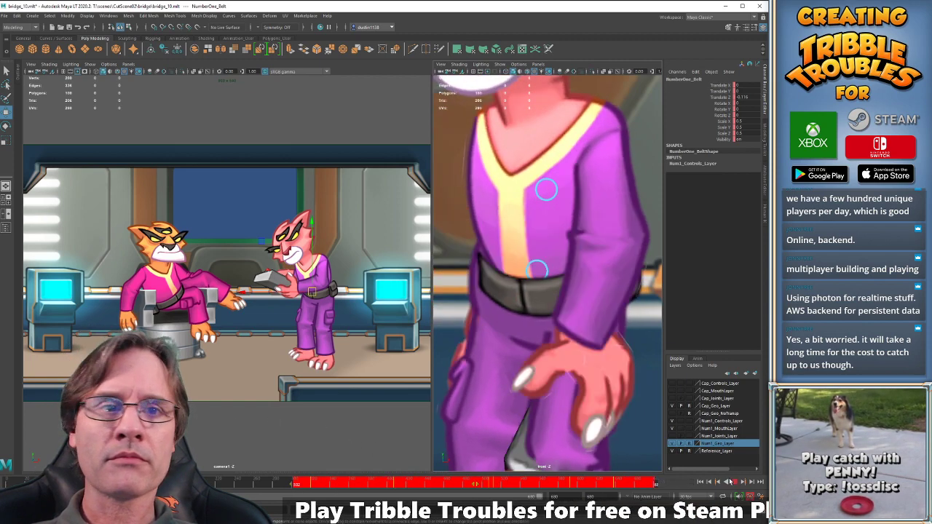
{"action": "right_click", "coordinate": [579, 482]}
{"action": "left_click", "coordinate": [594, 386]}
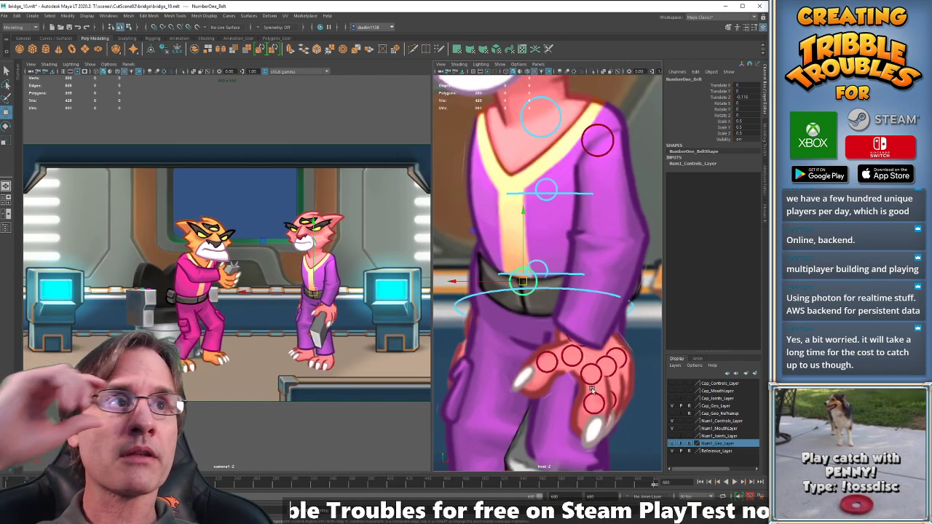
Play the cutscene from its start to review the belt's motion, and stop at the belt keyframe at frame 75.
{"action": "key", "text": "alt+v"}
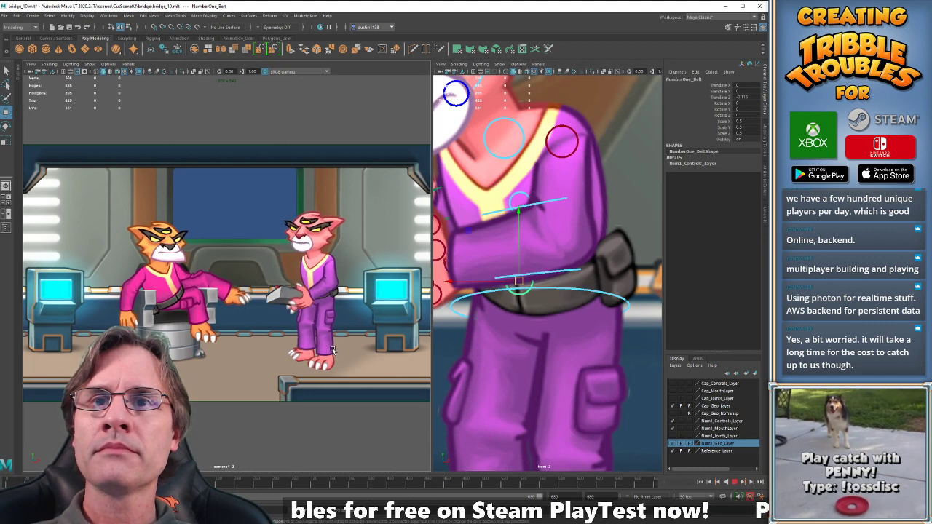
{"action": "key", "text": "alt+v"}
{"action": "key", "text": "alt+v"}
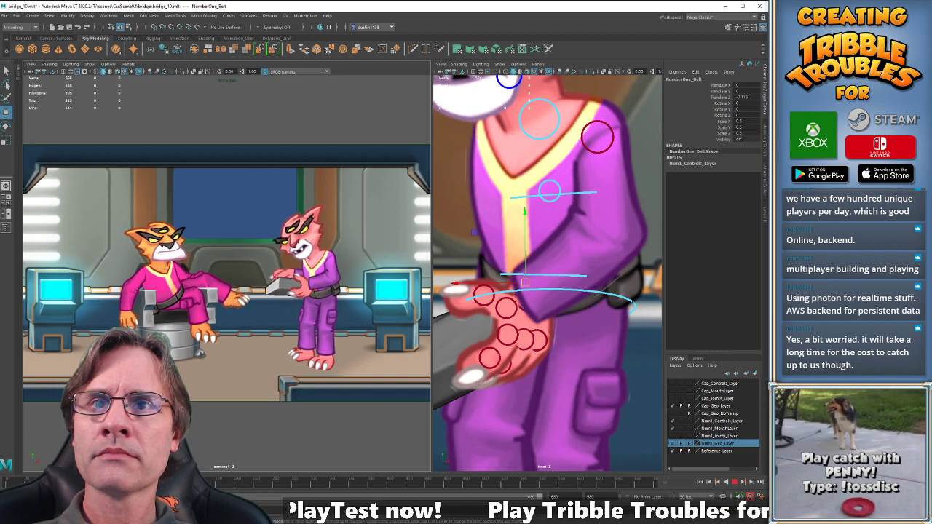
{"action": "key", "text": "alt+v"}
{"action": "key", "text": "alt+period"}
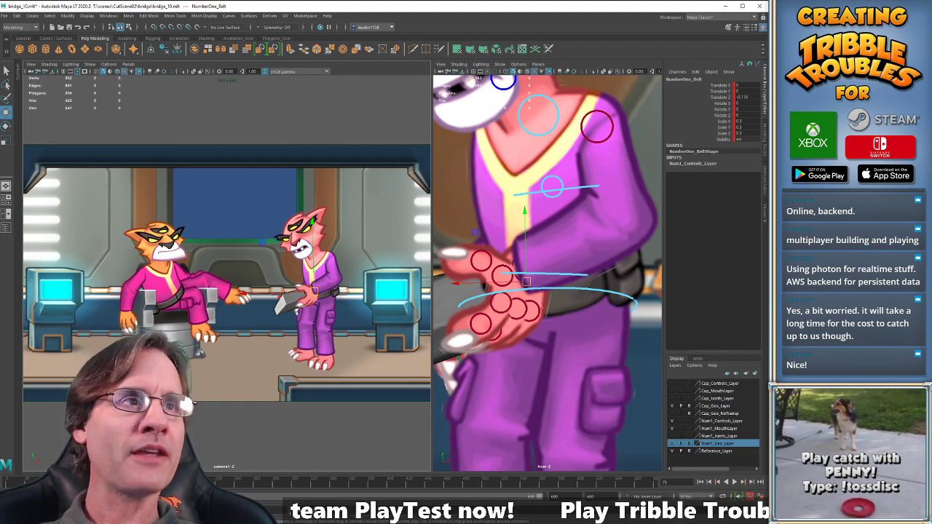
Play the cutscene repeatedly between frame 75 and its start to review the belt's motion.
{"action": "key", "text": "alt+v"}
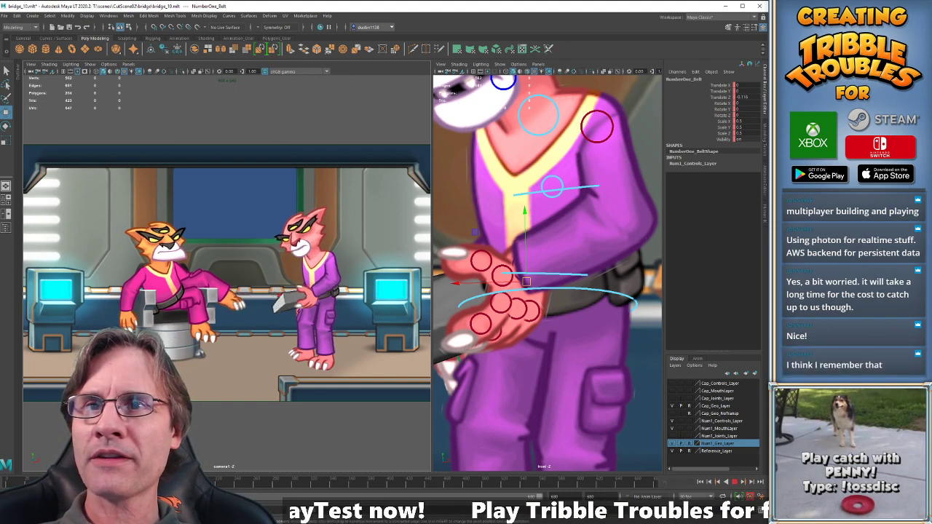
{"action": "key", "text": "alt+v"}
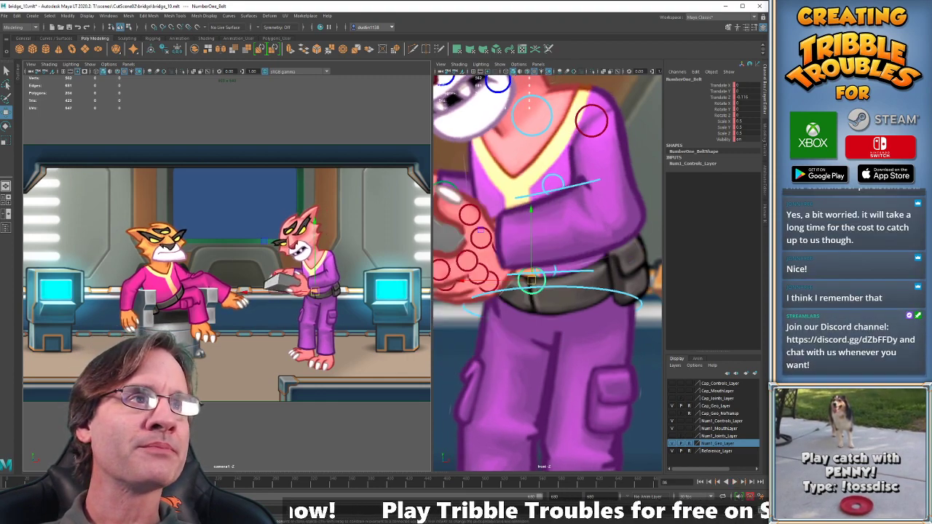
{"action": "key", "text": "comma"}
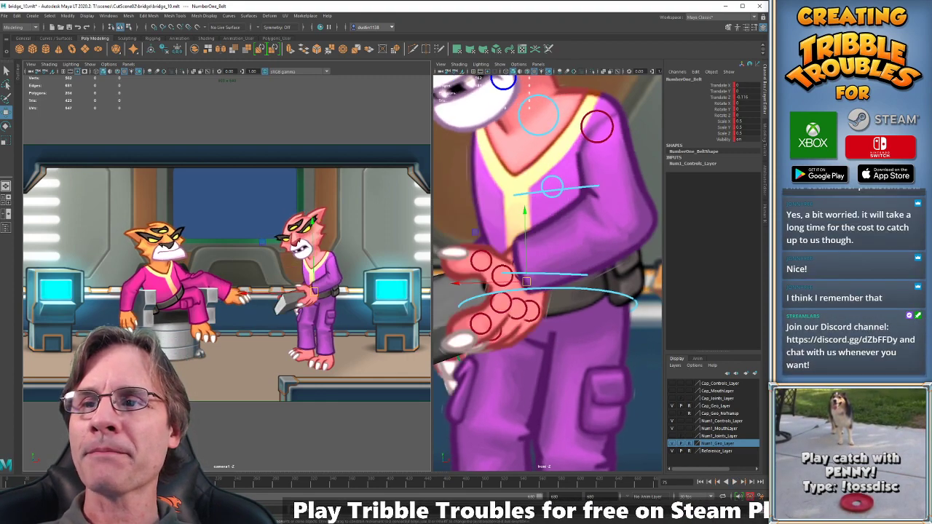
{"action": "key", "text": "alt+v"}
{"action": "key", "text": "alt+v"}
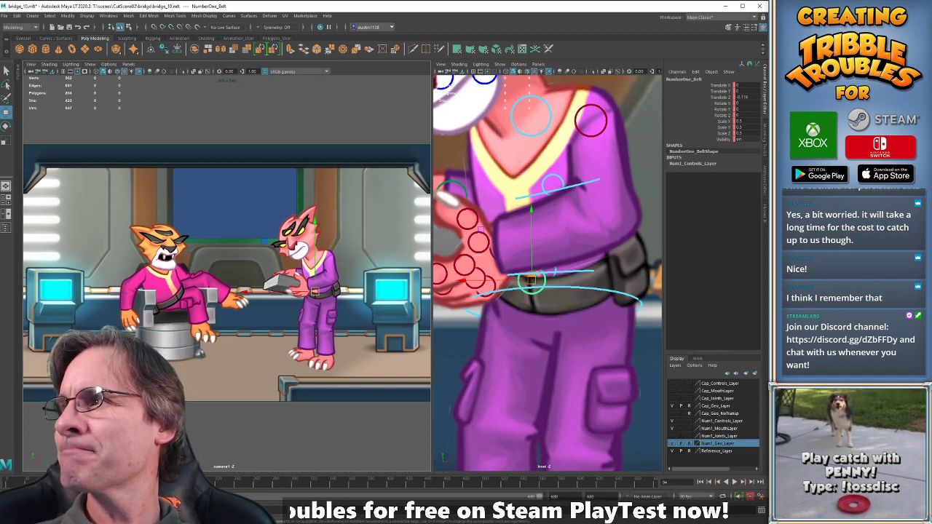
{"action": "key", "text": "ctrl+alt+s"}
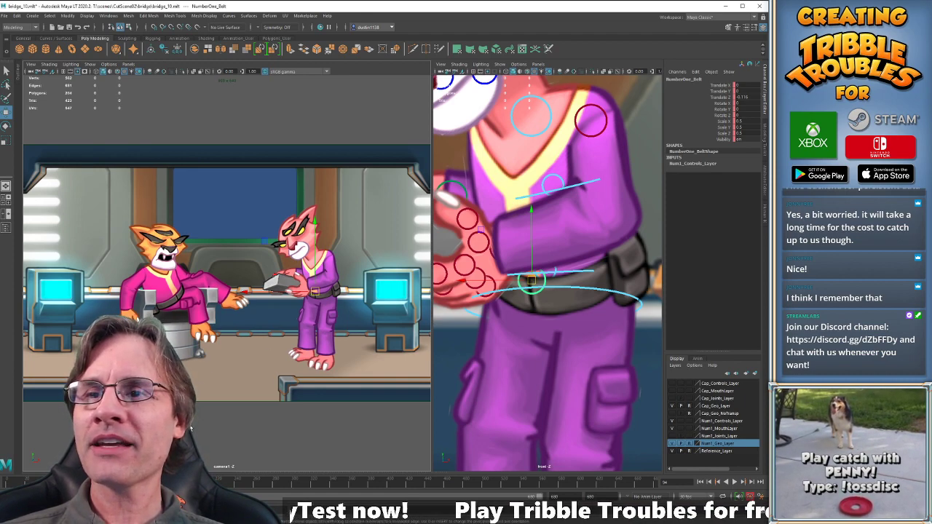
{"action": "key", "text": "alt+v"}
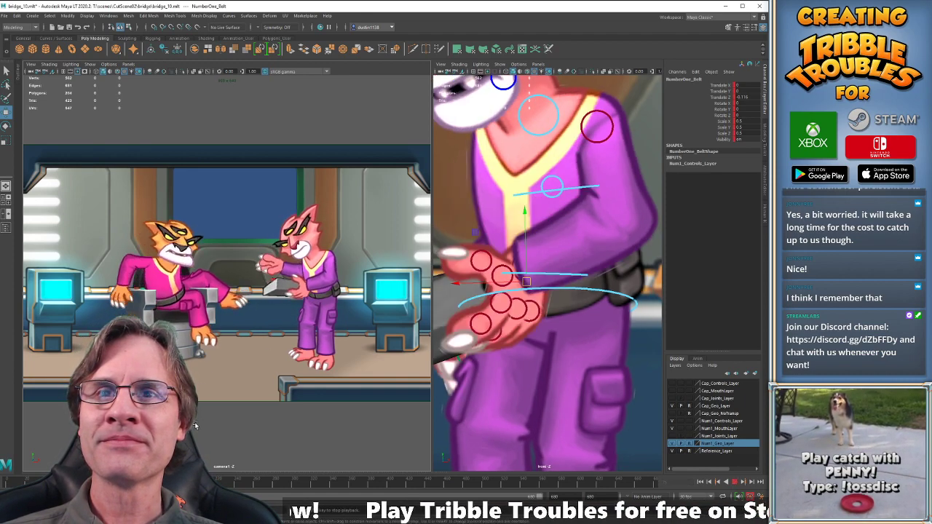
{"action": "key", "text": "alt+v"}
{"action": "key", "text": "alt+v"}
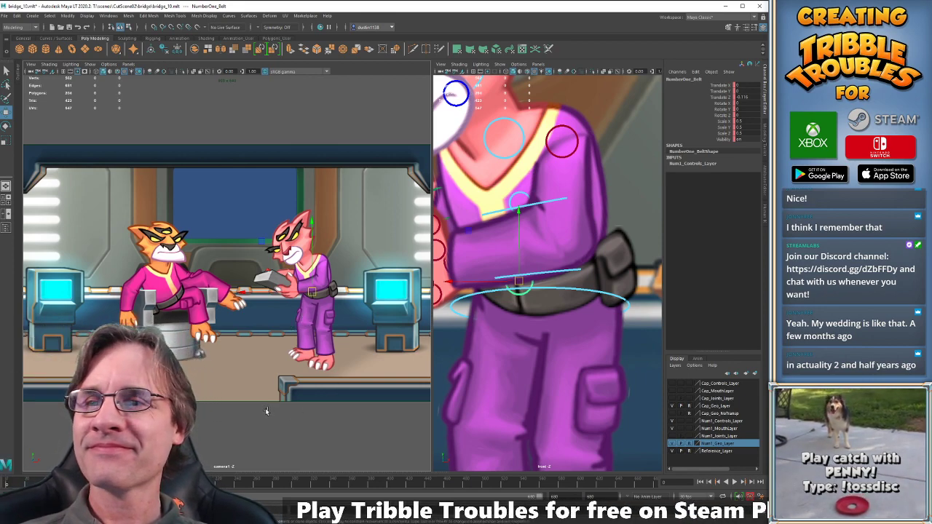
At frame 75, try to adjust Number One's NumberOne_Eye_Left control, and undo the change.
{"action": "left_click", "coordinate": [79, 483]}
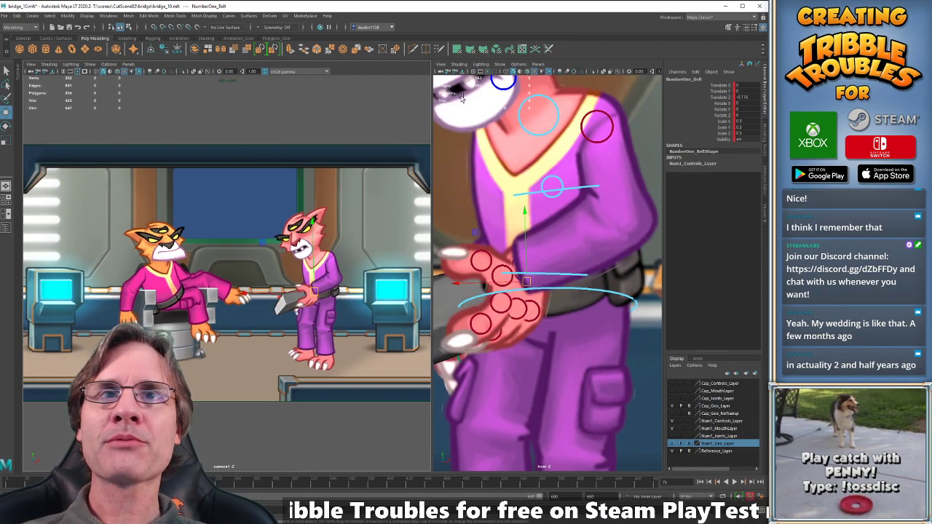
{"action": "middle_click_drag", "start_coordinate": [543, 128], "coordinate": [610, 353], "text": "alt"}
{"action": "middle_click_drag", "start_coordinate": [552, 265], "coordinate": [573, 274], "text": "alt"}
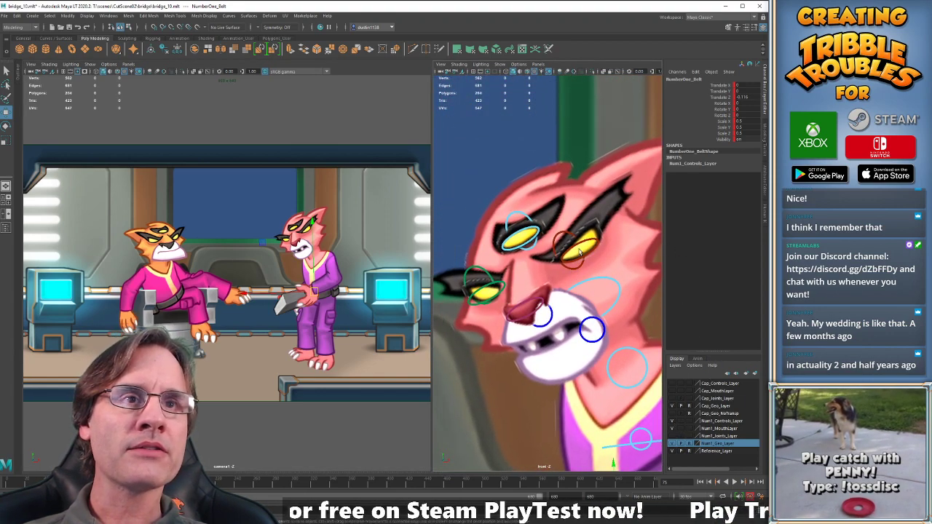
{"action": "left_click", "coordinate": [592, 247]}
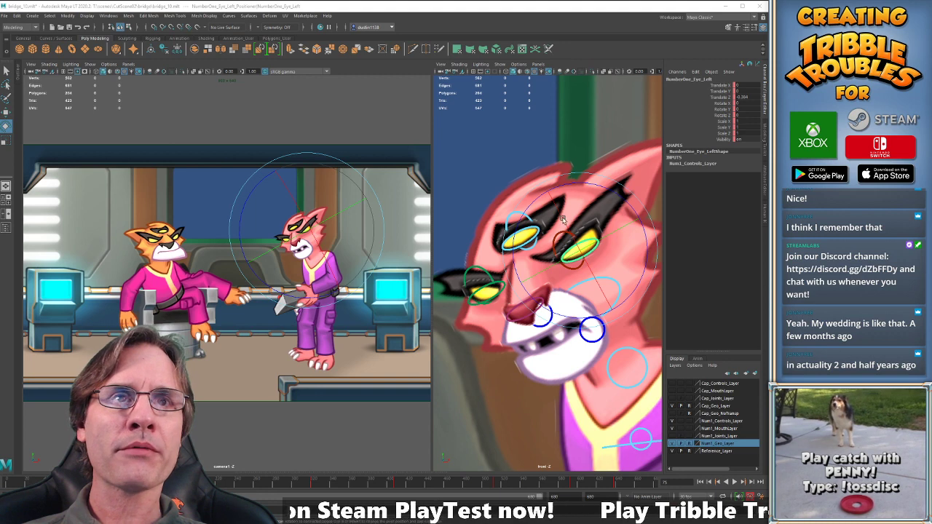
{"action": "left_click_drag", "start_coordinate": [555, 201], "coordinate": [582, 213]}
{"action": "key", "text": "ctrl+z"}
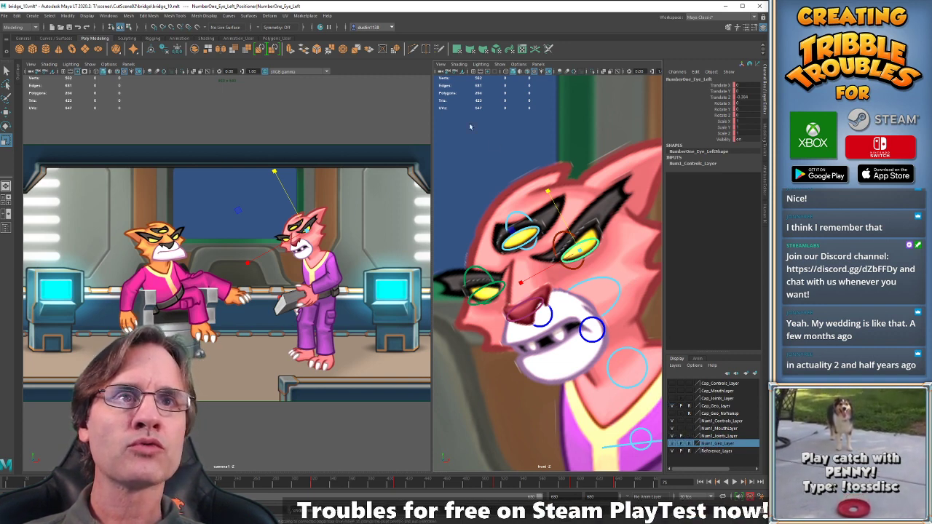
Enable joint display in the front view, hide Num1_Geo_Layer to expose the face rig, and clear the selection.
{"action": "left_click", "coordinate": [500, 64]}
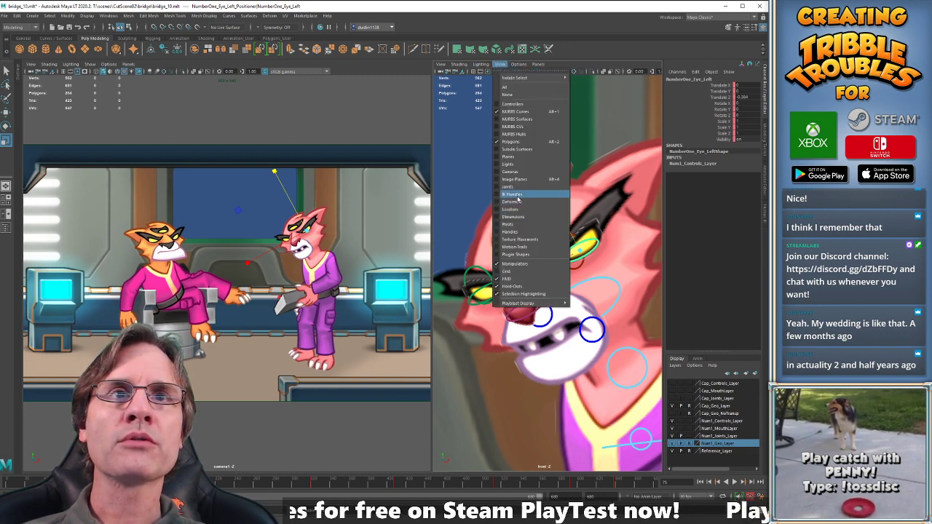
{"action": "left_click", "coordinate": [519, 188]}
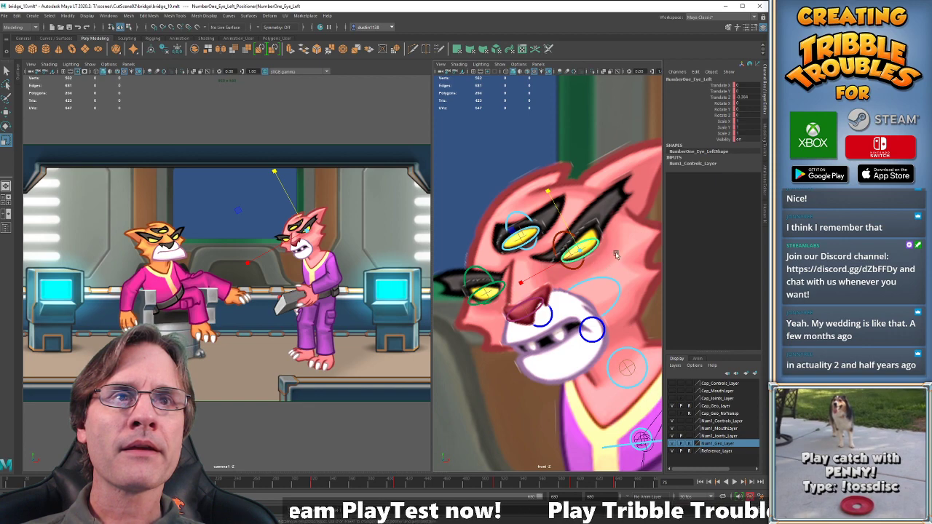
{"action": "left_click", "coordinate": [672, 443]}
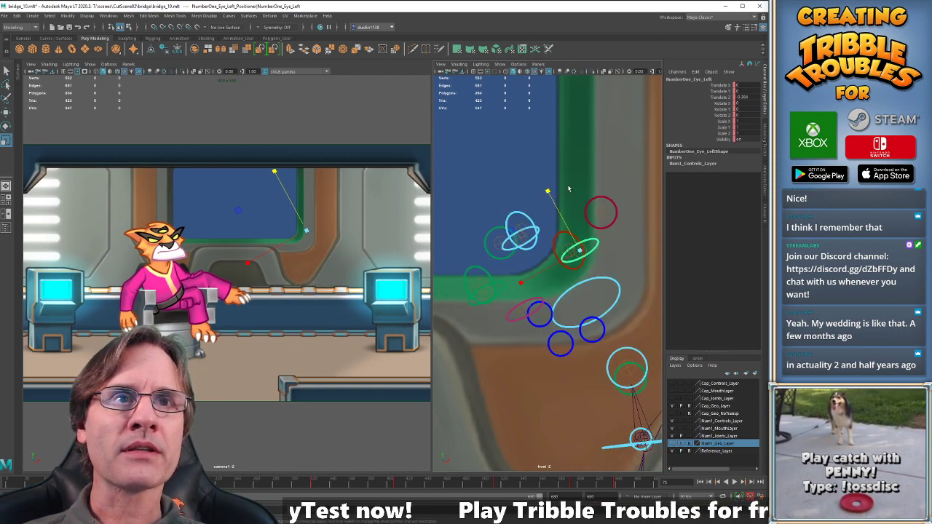
{"action": "left_click", "coordinate": [568, 189]}
{"action": "scroll", "coordinate": [510, 241], "scroll_direction": "up", "scroll_amount": 3}
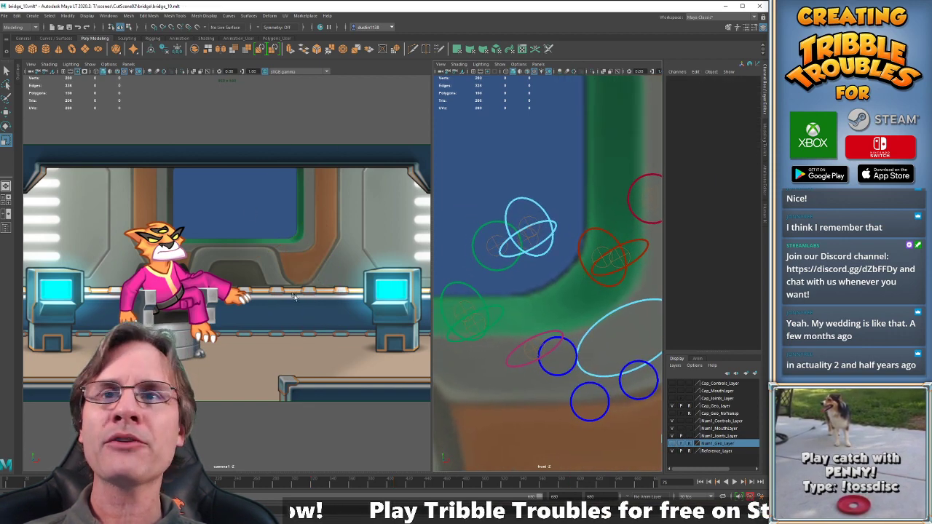
Select Number One's center, left and right eyebrow and eye joints together, and make Num1_Geo_Layer visible again.
{"action": "left_click", "coordinate": [529, 217]}
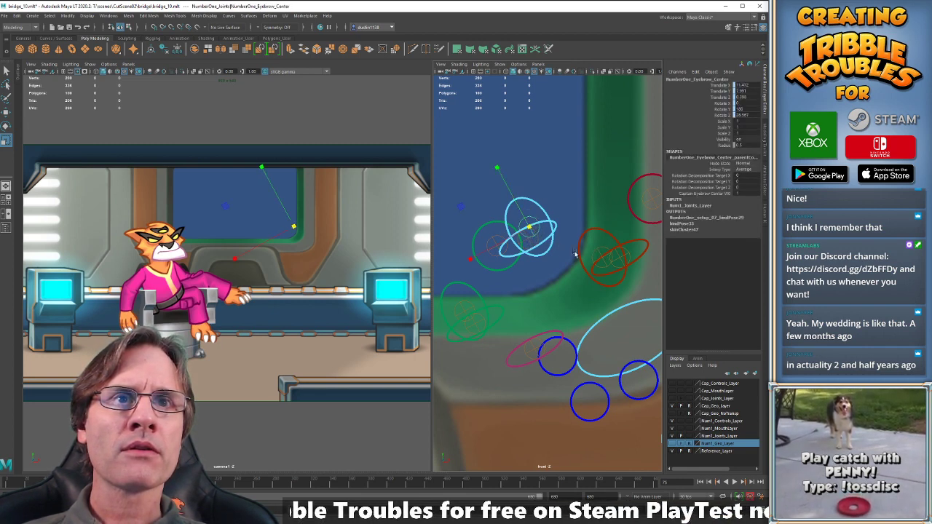
{"action": "key", "text": "w"}
{"action": "left_click", "coordinate": [528, 241], "text": "shift"}
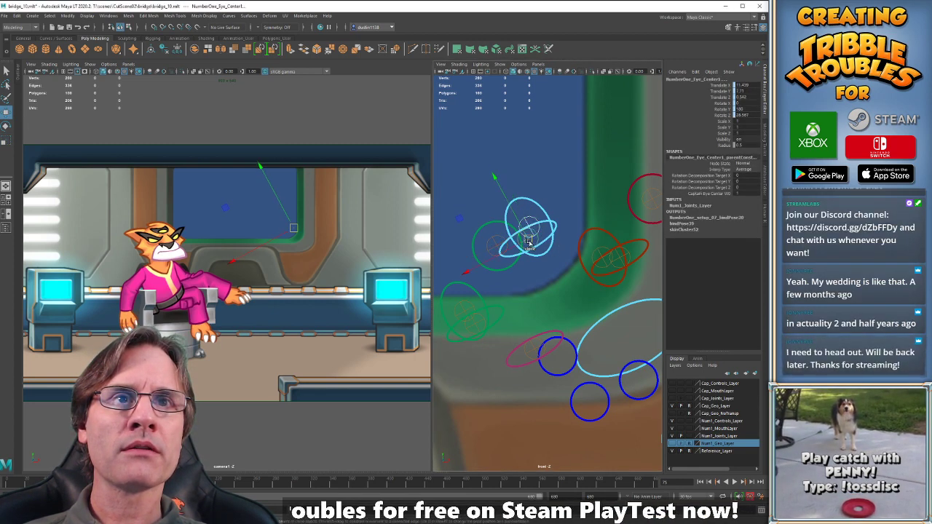
{"action": "left_click", "coordinate": [619, 260]}
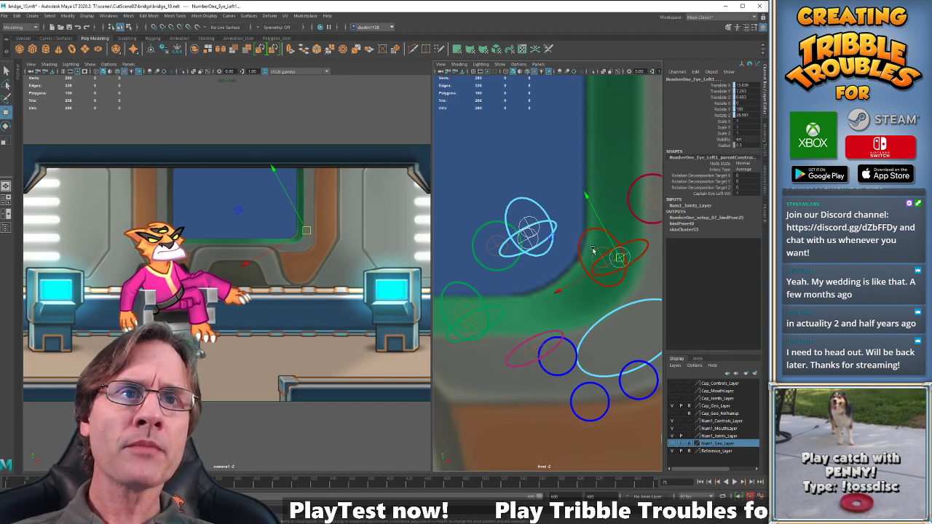
{"action": "left_click", "coordinate": [598, 251]}
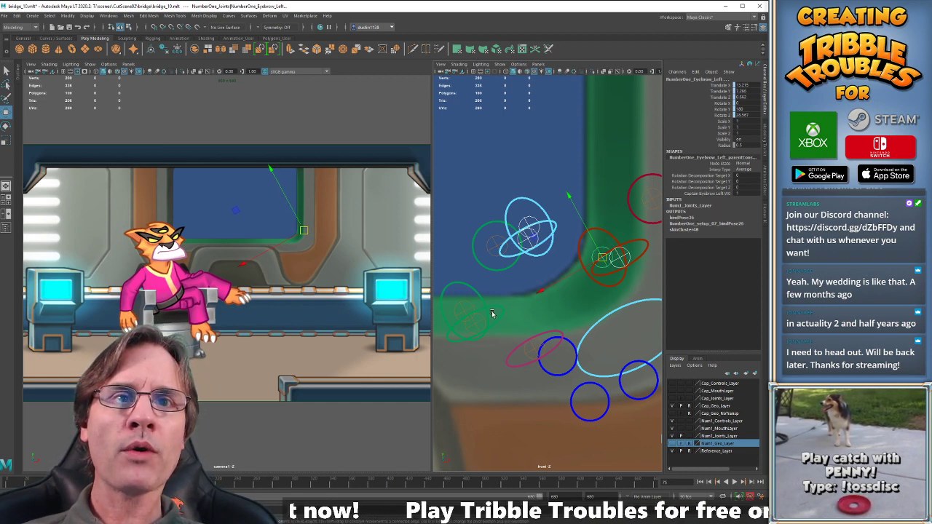
{"action": "left_click", "coordinate": [475, 326]}
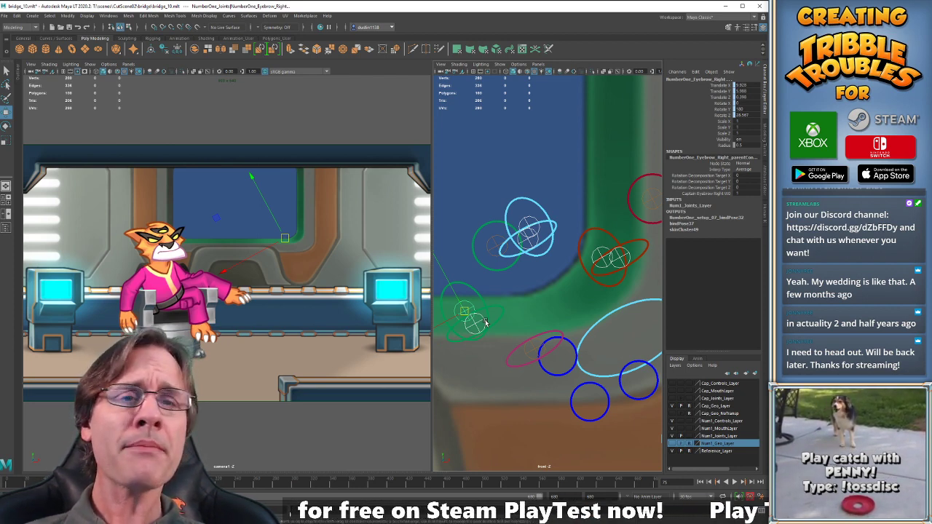
{"action": "left_click", "coordinate": [673, 444]}
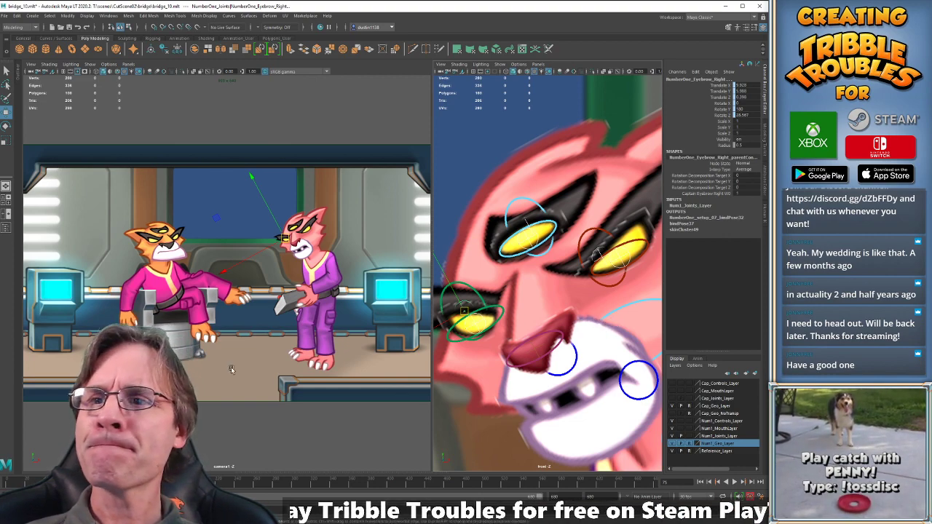
Try to squash the selected eyebrow and eye joints vertically to close the eyes, and undo the scaling.
{"action": "key", "text": "r"}
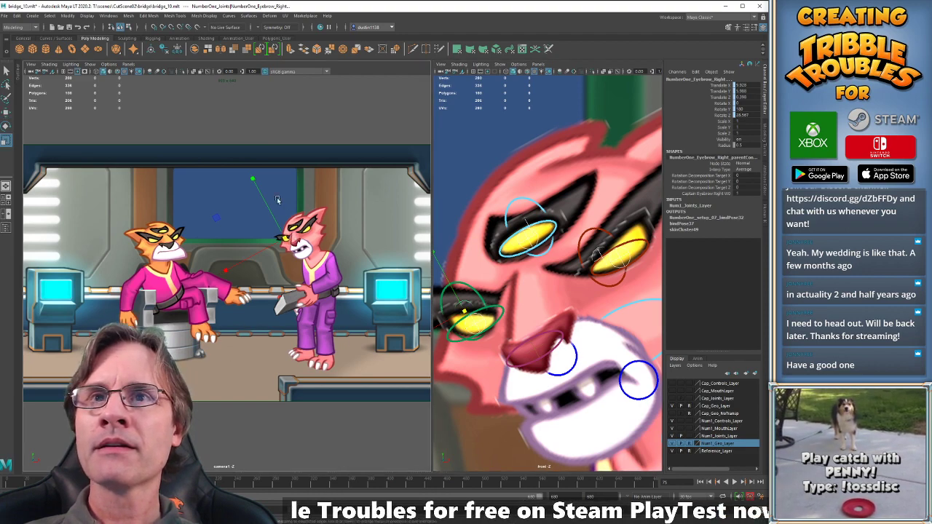
{"action": "left_click_drag", "start_coordinate": [253, 180], "coordinate": [274, 213]}
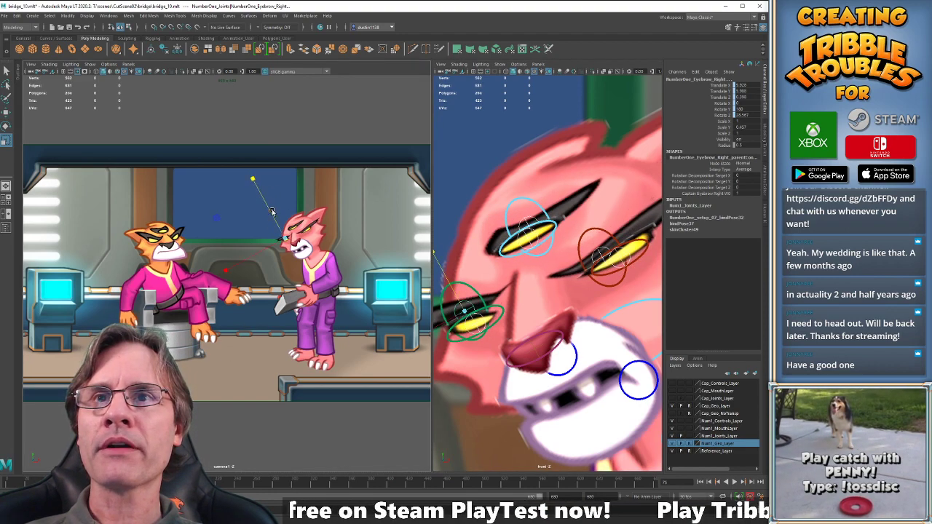
{"action": "key", "text": "ctrl+z"}
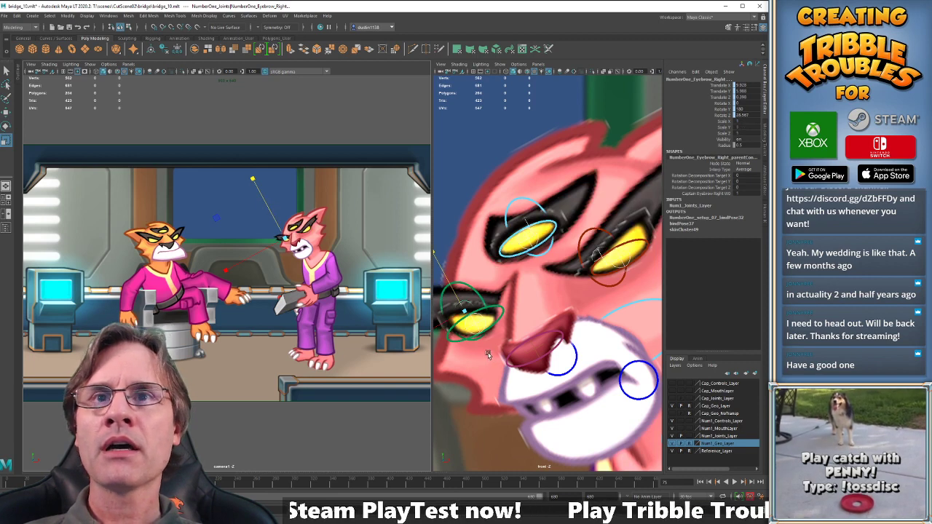
At the cutscene's first frame, move the NumberOne_Eyebrow_Right control down onto the right eye, and clear the selection.
{"action": "key", "text": "w"}
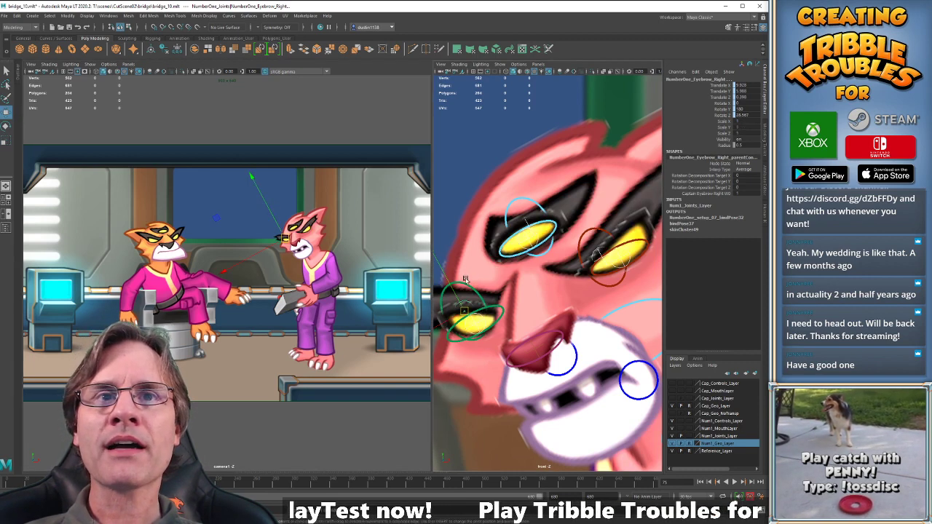
{"action": "left_click", "coordinate": [479, 284]}
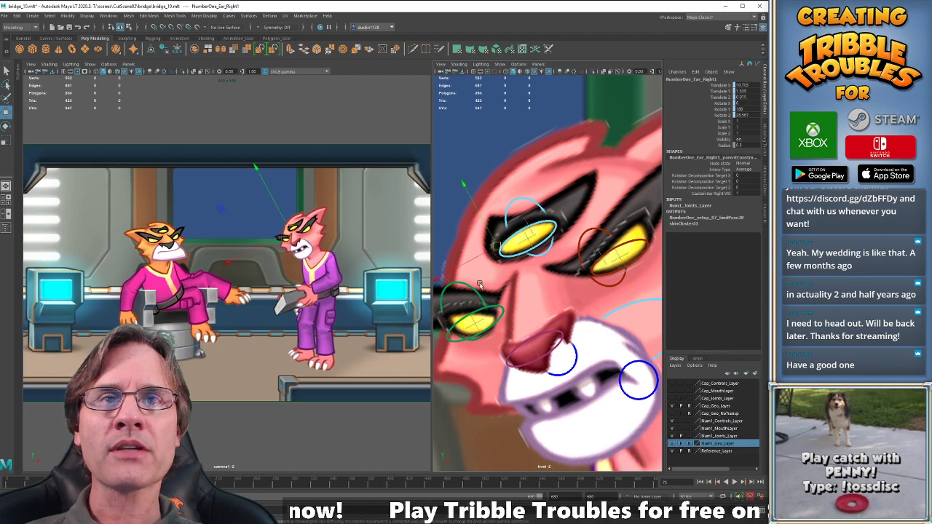
{"action": "left_click", "coordinate": [470, 305]}
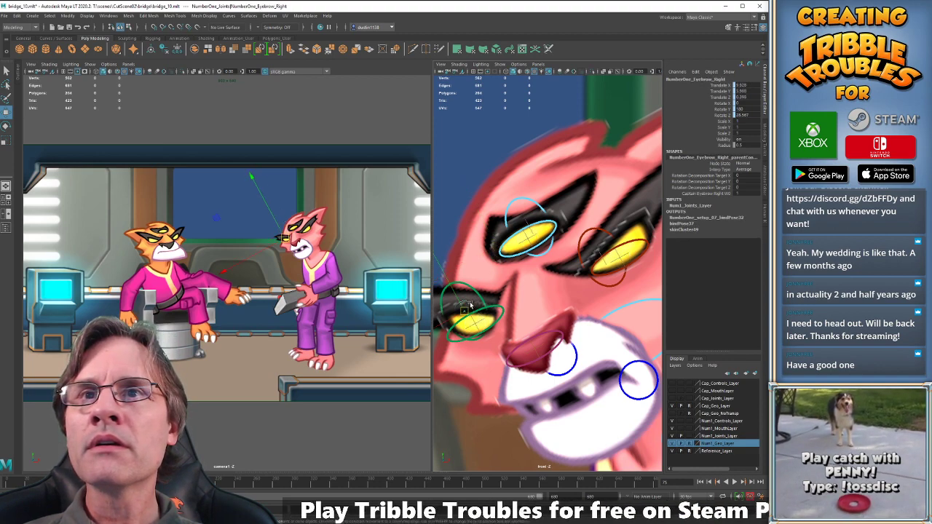
{"action": "left_click", "coordinate": [8, 482]}
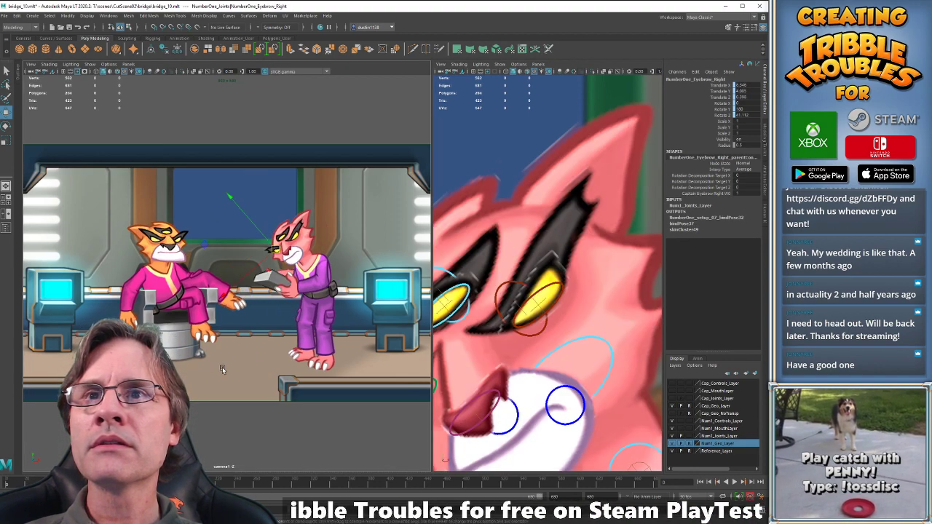
{"action": "left_click_drag", "start_coordinate": [525, 306], "coordinate": [481, 323], "text": "alt"}
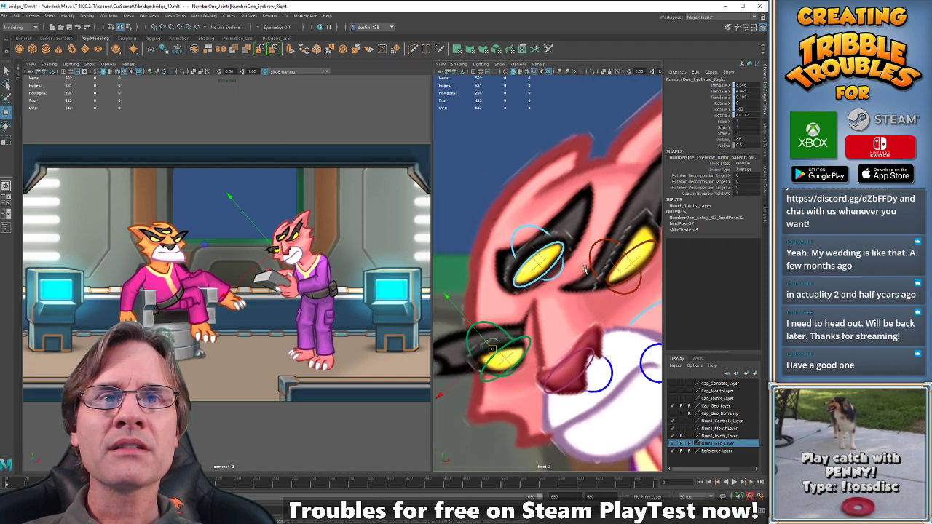
{"action": "left_click", "coordinate": [482, 321]}
{"action": "left_click", "coordinate": [486, 323]}
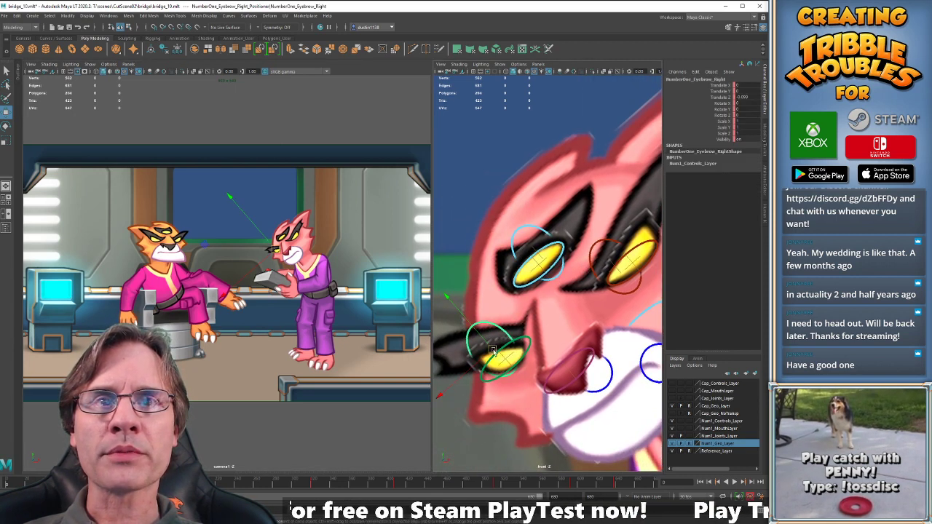
{"action": "mouse_move", "coordinate": [492, 350]}
{"action": "left_mouse_down"}
{"action": "mouse_move", "coordinate": [487, 342]}
{"action": "mouse_move", "coordinate": [499, 356]}
{"action": "left_mouse_up"}
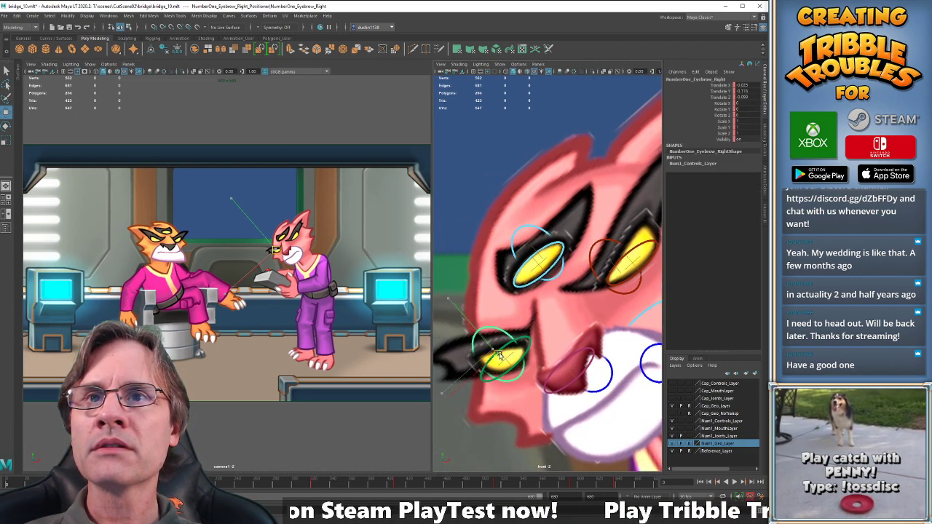
{"action": "left_click", "coordinate": [323, 452]}
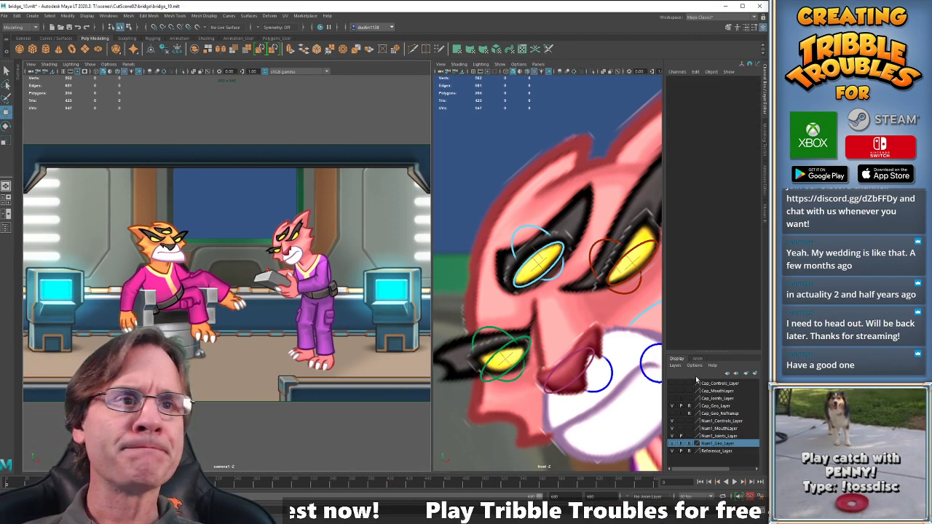
Hide Num1_Geo_Layer, select Number One's right, center and left eyebrow and eye joints together, and make the layer visible again.
{"action": "left_click", "coordinate": [672, 444]}
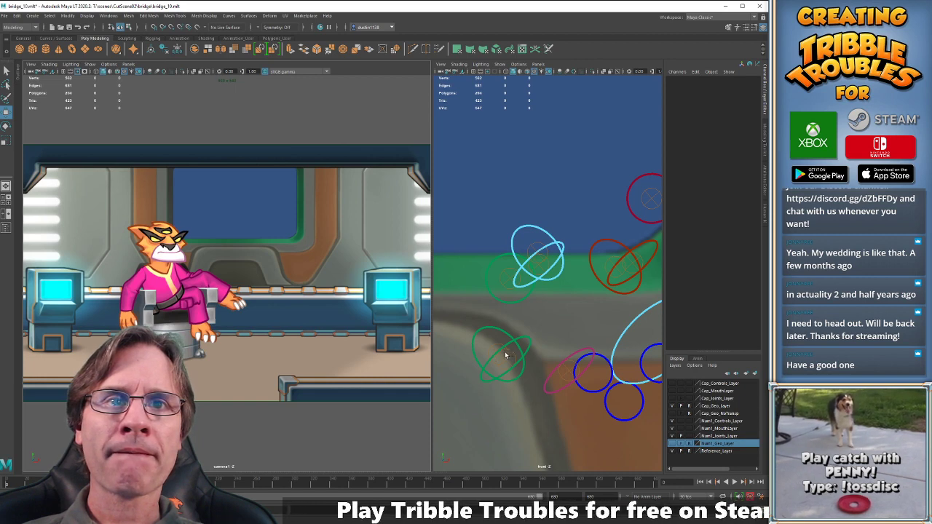
{"action": "left_click", "coordinate": [504, 356]}
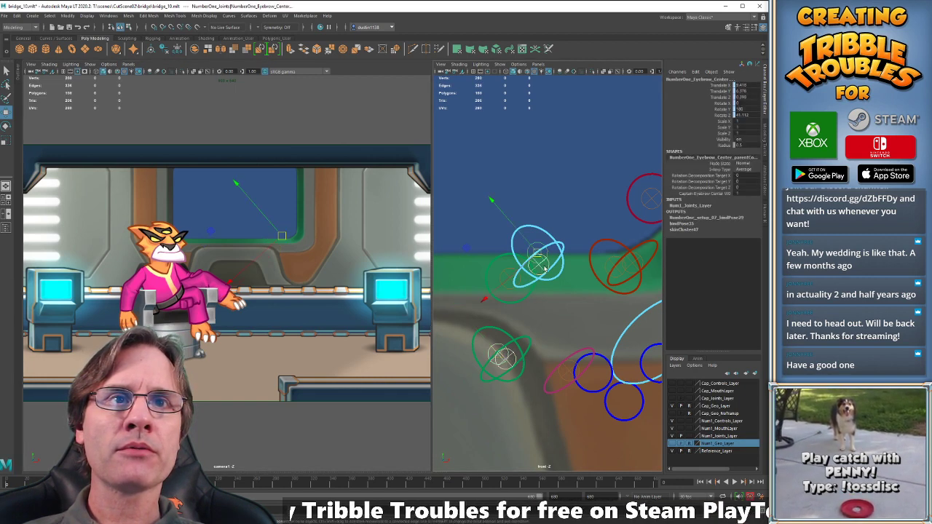
{"action": "middle_click_drag", "start_coordinate": [591, 292], "coordinate": [488, 323], "text": "alt"}
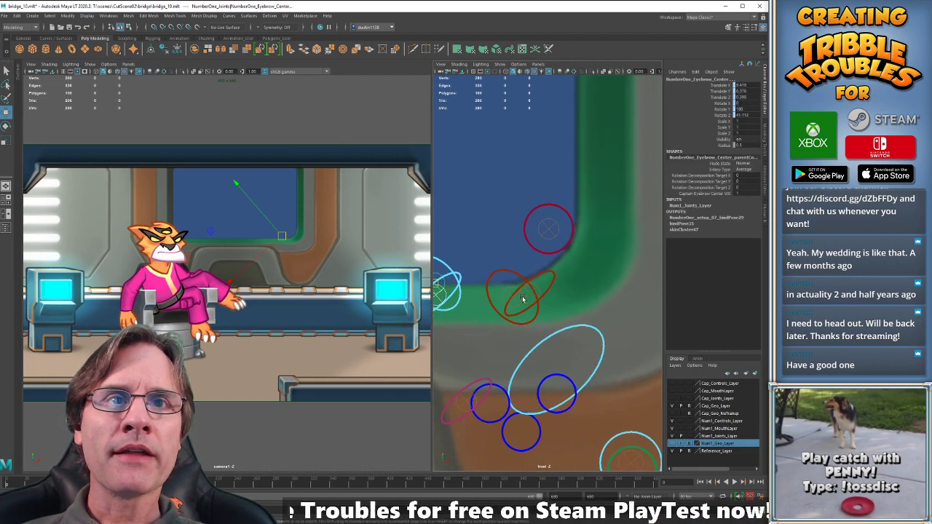
{"action": "left_click", "coordinate": [522, 299]}
{"action": "middle_click_drag", "start_coordinate": [480, 350], "coordinate": [528, 323], "text": "alt"}
{"action": "left_click", "coordinate": [673, 443]}
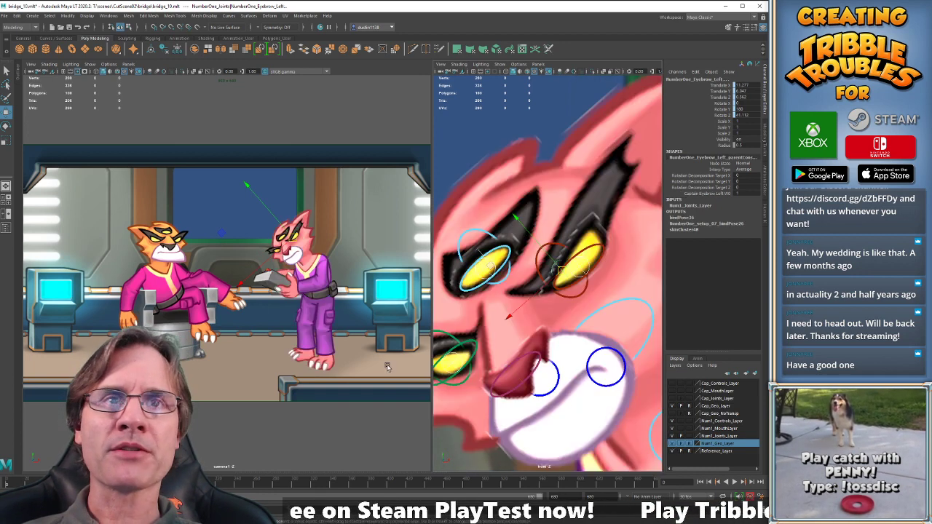
Play the cutscene in the enlarged camera view with the Scale tool active, and stop at frame 17.
{"action": "key", "text": "r"}
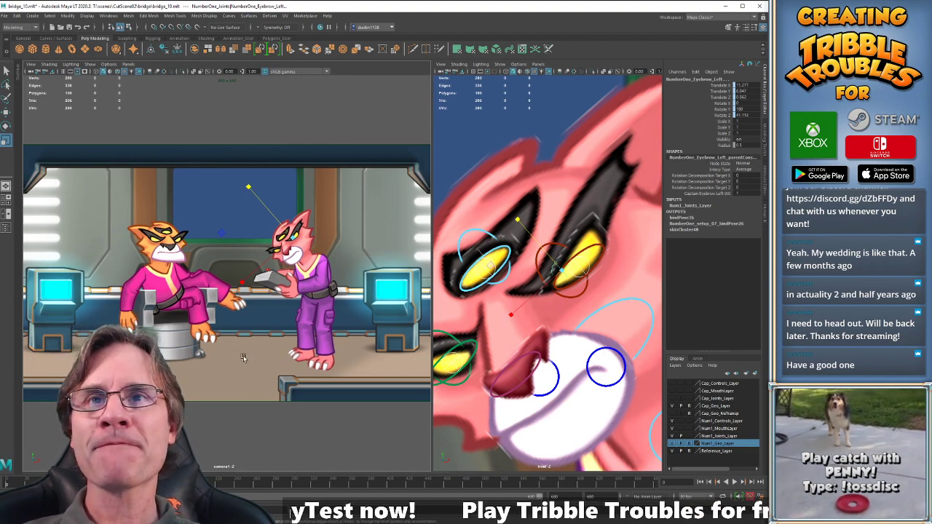
{"action": "key", "text": "space"}
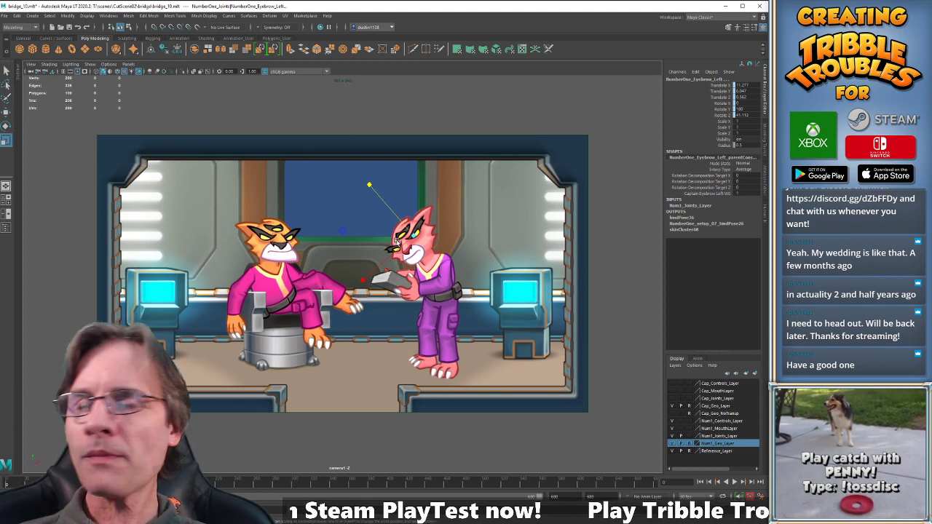
{"action": "key", "text": "alt+v"}
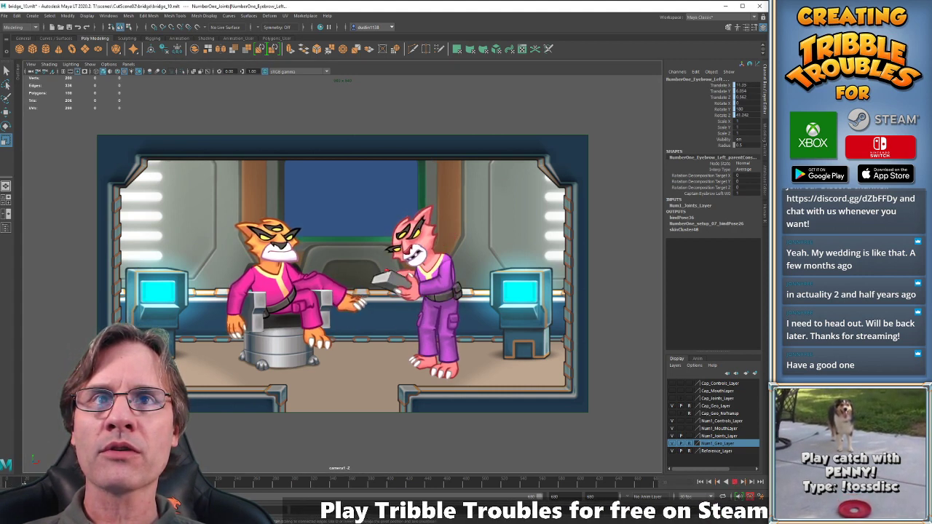
{"action": "key", "text": "alt+v"}
{"action": "key", "text": "alt+period"}
{"action": "key", "text": "alt+period"}
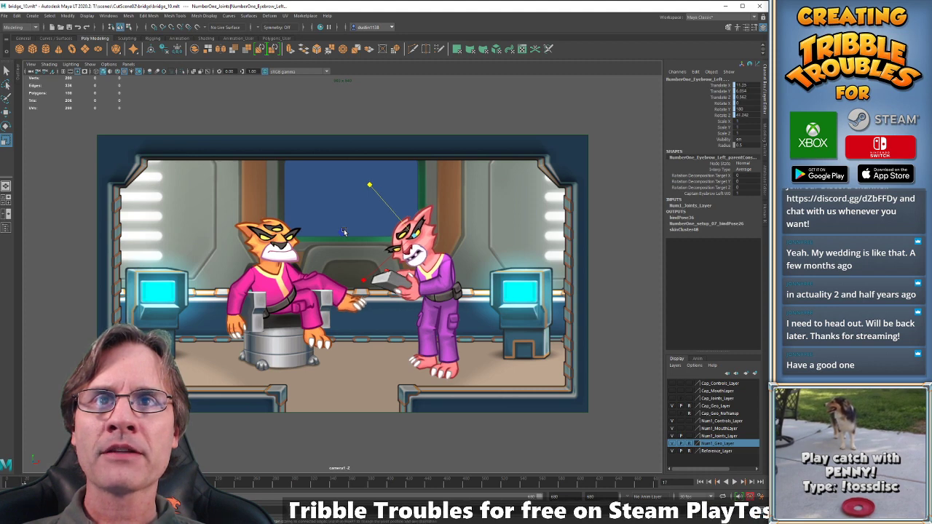
Try keying all channels of the selected eyebrow and eye joints at frame 16, and undo the keying.
{"action": "key", "text": "alt+comma"}
{"action": "key", "text": "s"}
{"action": "key", "text": "alt+period"}
{"action": "key", "text": "alt+period"}
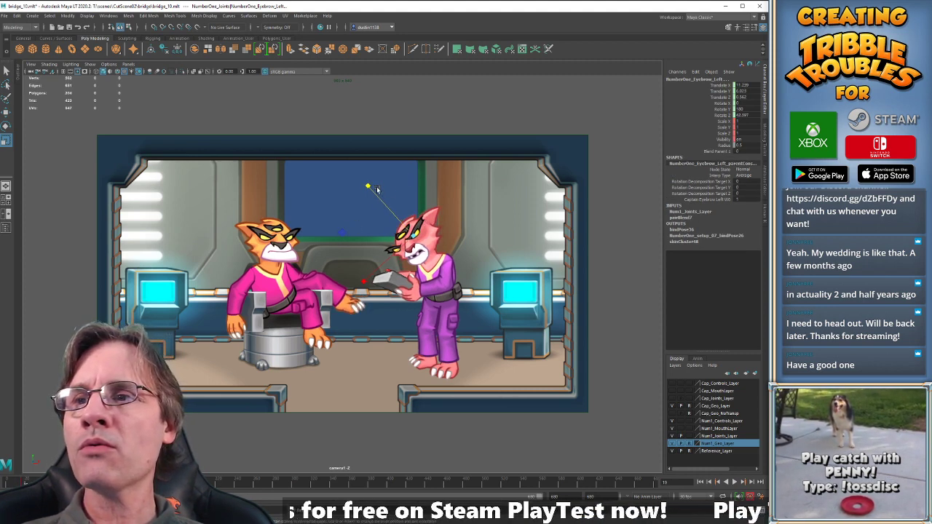
{"action": "key", "text": "comma"}
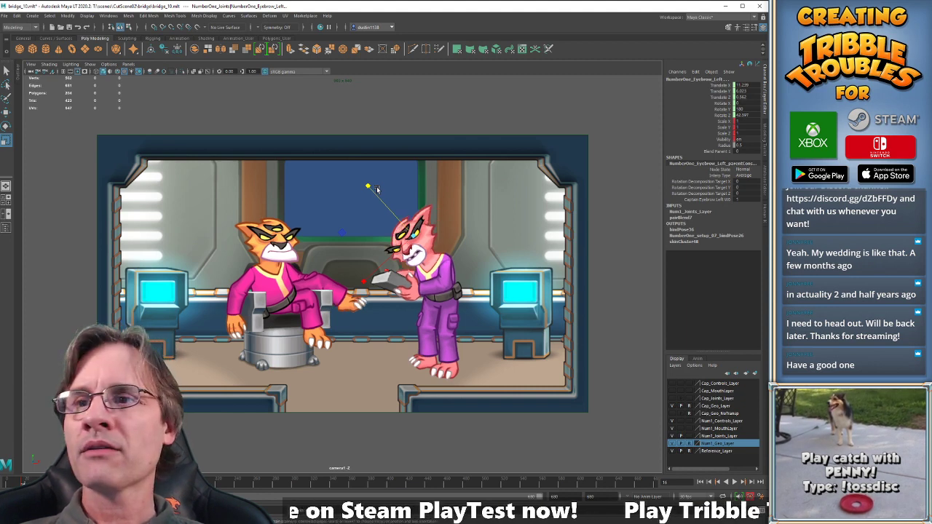
{"action": "key", "text": "ctrl+z"}
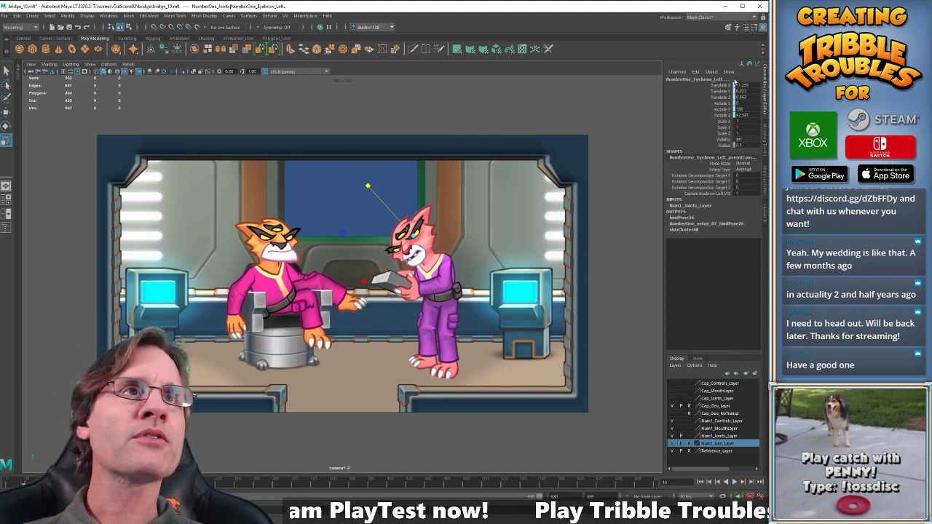
Key only the scale channels of the selected eyebrow and eye joints at frame 16.
{"action": "left_click_drag", "start_coordinate": [722, 86], "coordinate": [726, 121]}
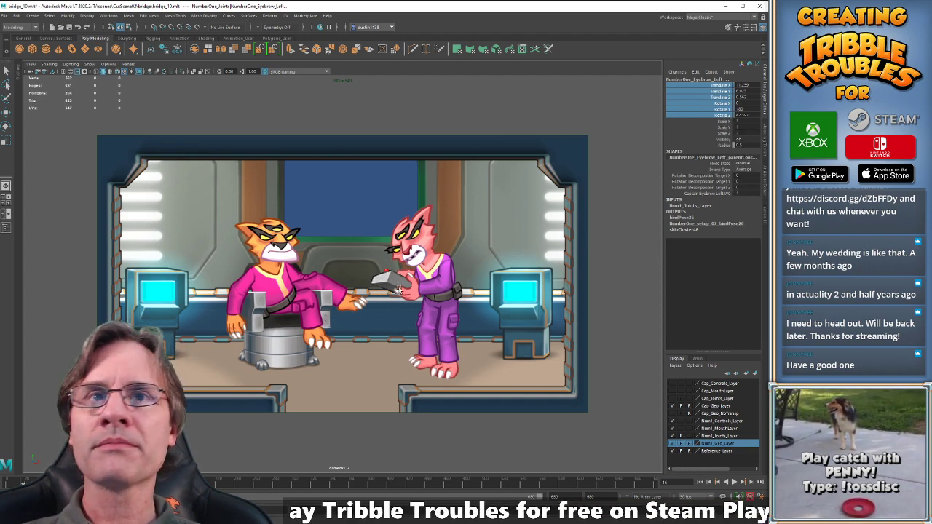
{"action": "key", "text": "r"}
{"action": "key", "text": "shift+r"}
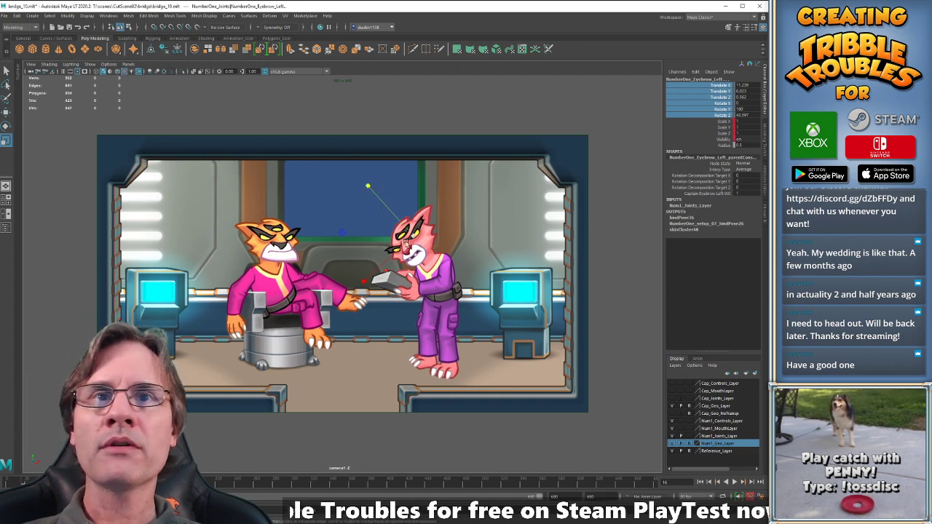
Advance to frame 19 and squash the selected eyebrow and eye joints to a Scale Y of 0.773.
{"action": "key", "text": "alt+period"}
{"action": "key", "text": "alt+period"}
{"action": "key", "text": "alt+period"}
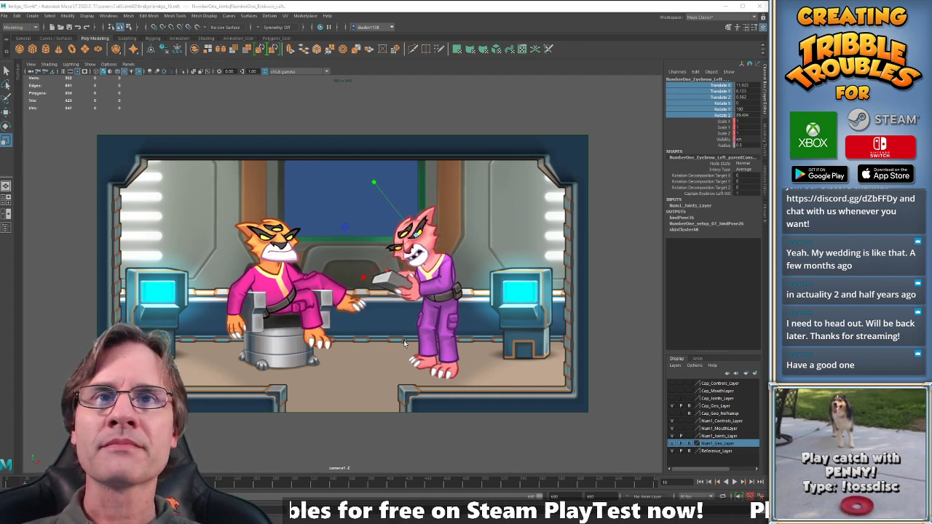
{"action": "left_click_drag", "start_coordinate": [378, 182], "coordinate": [403, 217]}
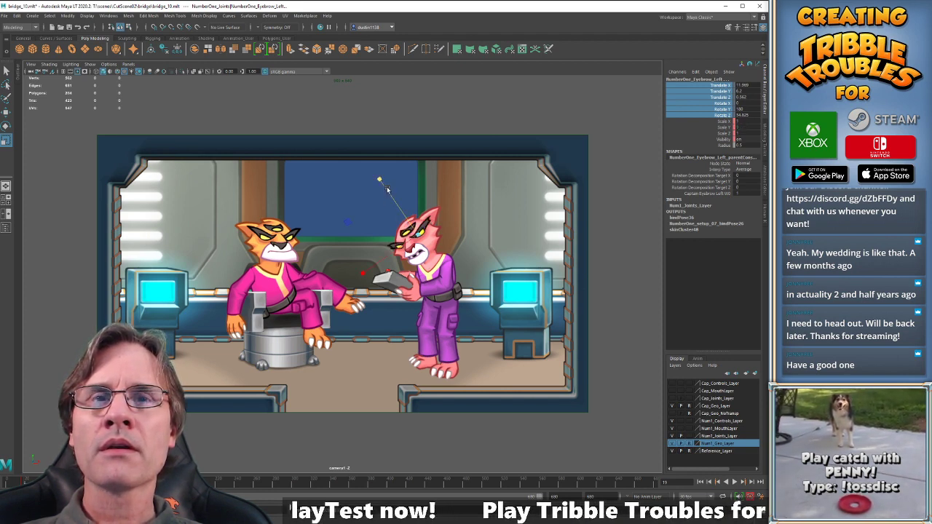
{"action": "left_click_drag", "start_coordinate": [379, 180], "coordinate": [386, 192]}
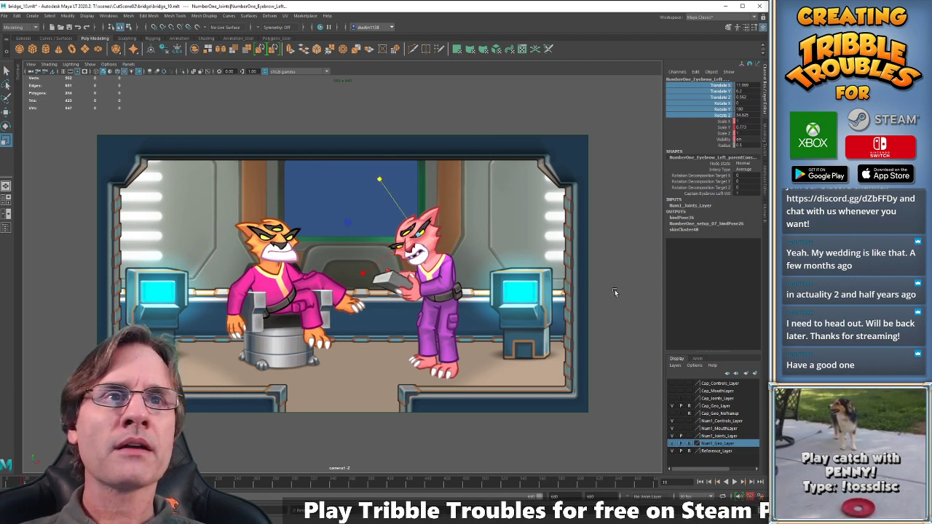
Select only the right, center and left eye joints, squash them to a Scale Y of about 0.17, and key them at frame 20.
{"action": "key", "text": "space"}
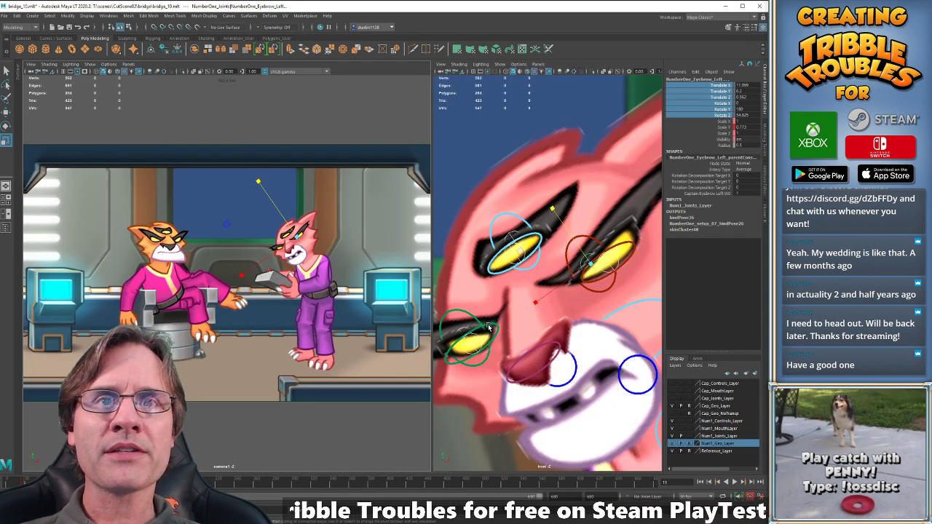
{"action": "left_click", "coordinate": [474, 349]}
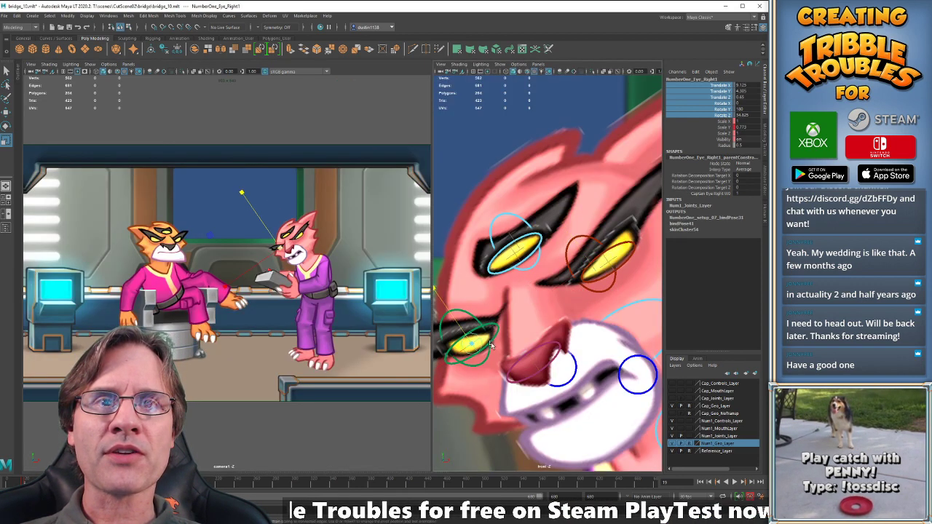
{"action": "left_click", "coordinate": [515, 255]}
{"action": "left_click", "coordinate": [606, 270]}
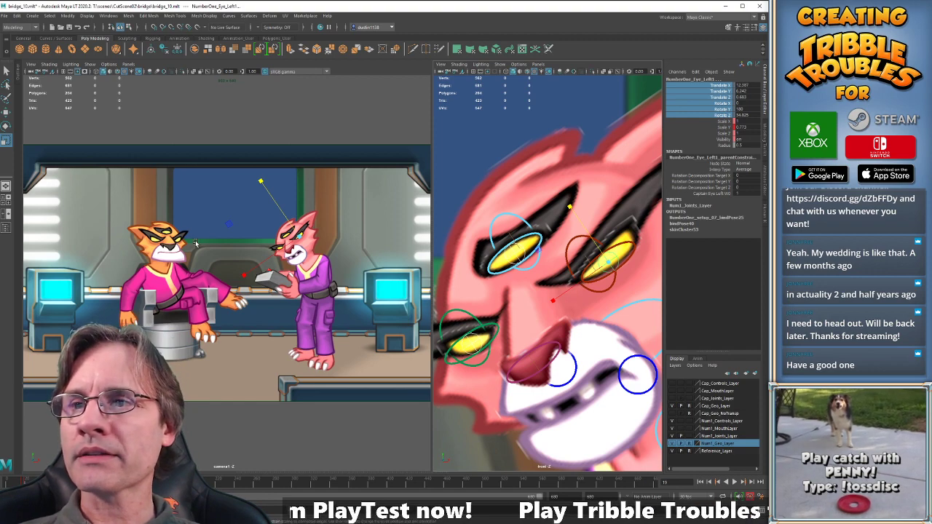
{"action": "left_click_drag", "start_coordinate": [262, 181], "coordinate": [283, 225]}
{"action": "key", "text": "alt+period"}
{"action": "key", "text": "s"}
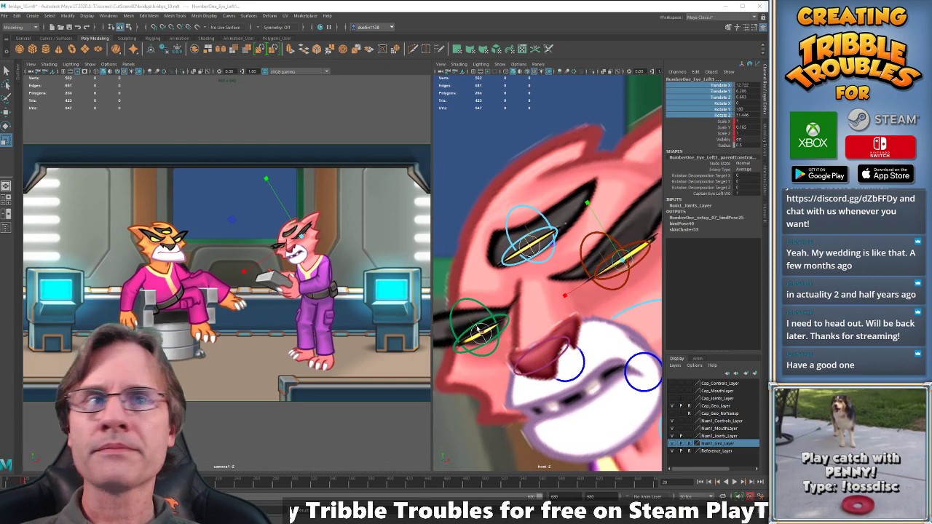
Select Number One's center, left and right eyebrow joints together at frame 20.
{"action": "left_click", "coordinate": [528, 231]}
{"action": "left_click", "coordinate": [603, 257]}
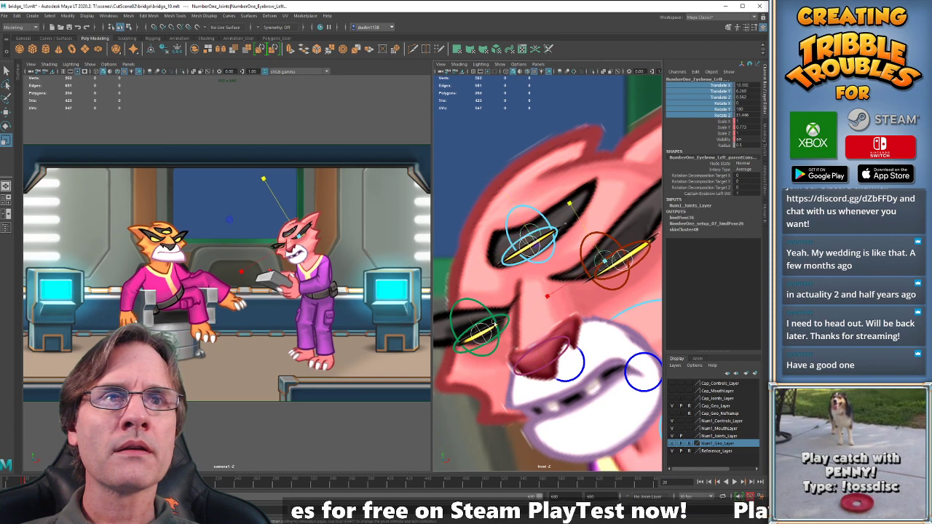
{"action": "left_click", "coordinate": [472, 323]}
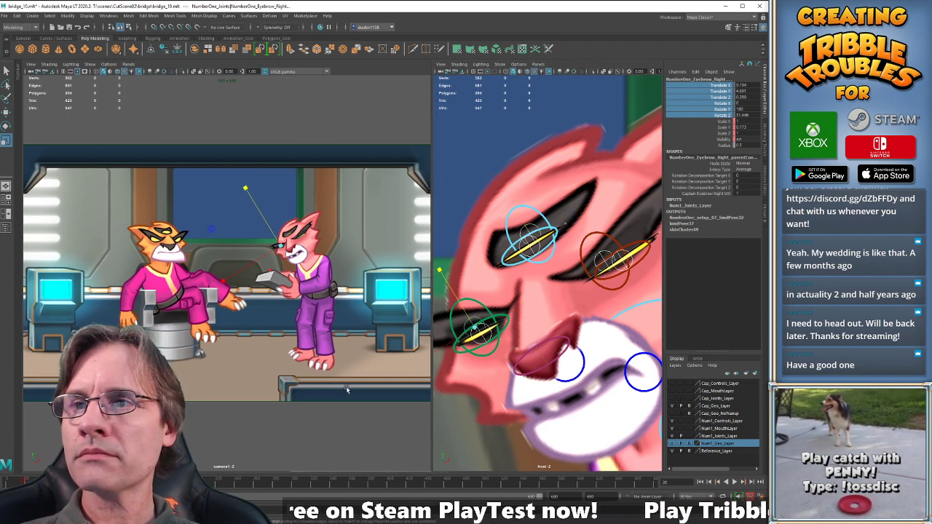
Step through the keyed eyebrow poses of the pink character's first blink and compare its open and closed eye shapes.
{"action": "key", "text": "alt+comma"}
{"action": "key", "text": "alt+period"}
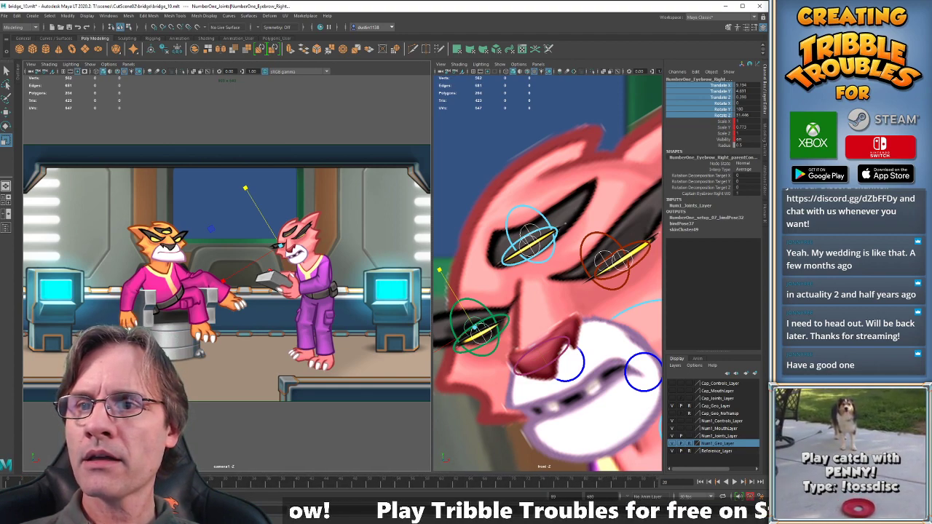
{"action": "key", "text": "comma"}
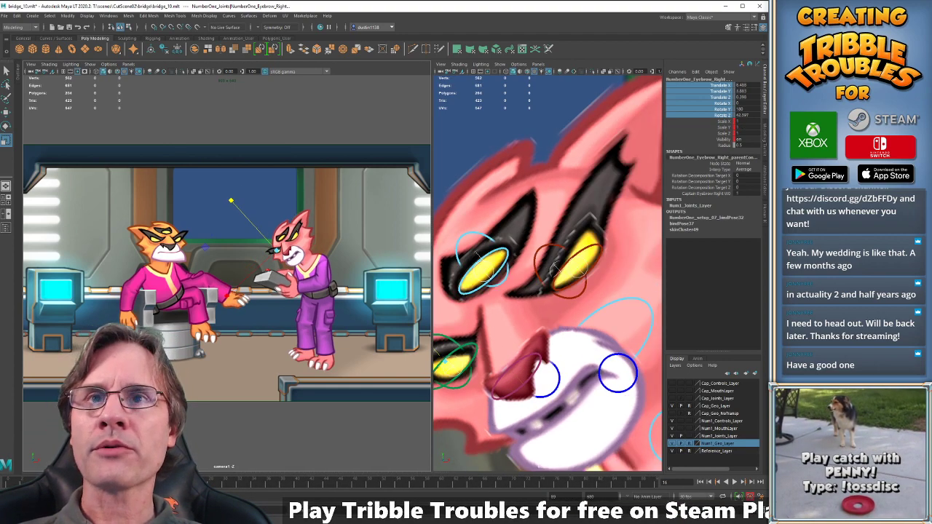
{"action": "key", "text": "period"}
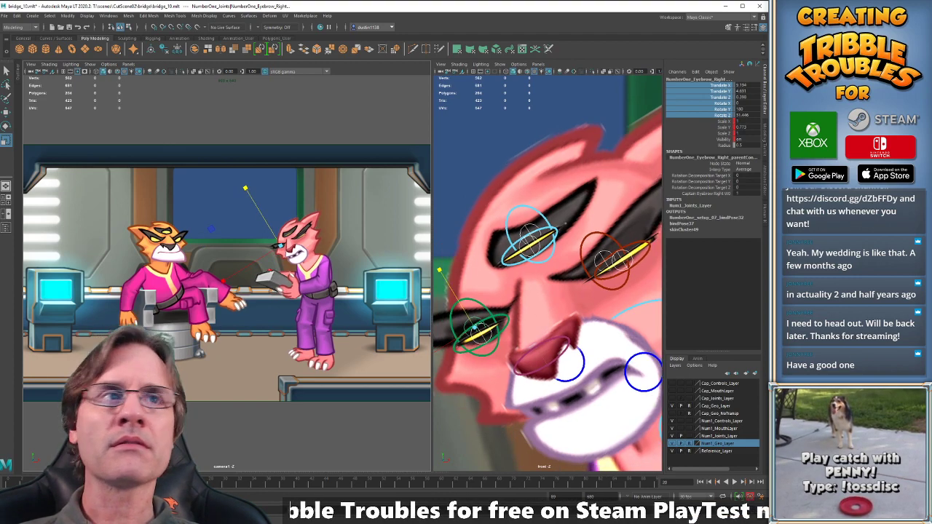
{"action": "key", "text": "period"}
{"action": "key", "text": "period"}
{"action": "key", "text": "period"}
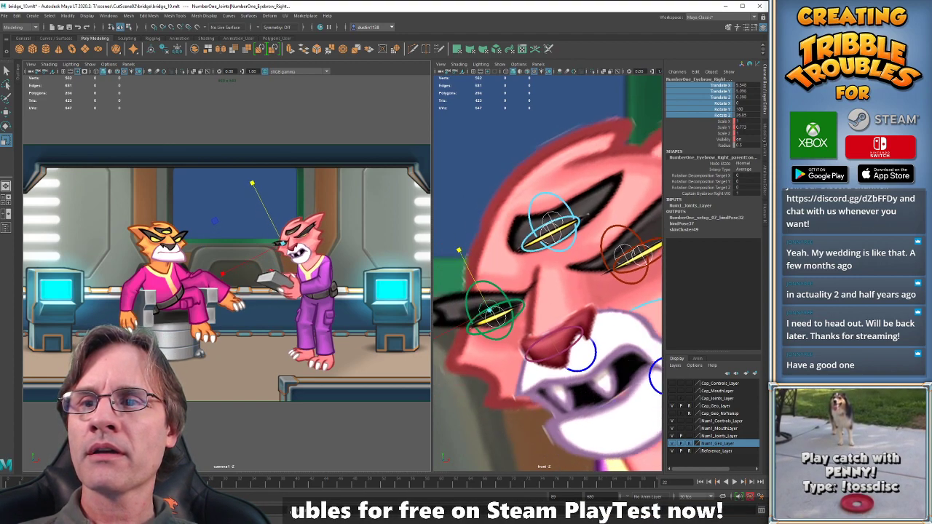
{"action": "key", "text": "comma"}
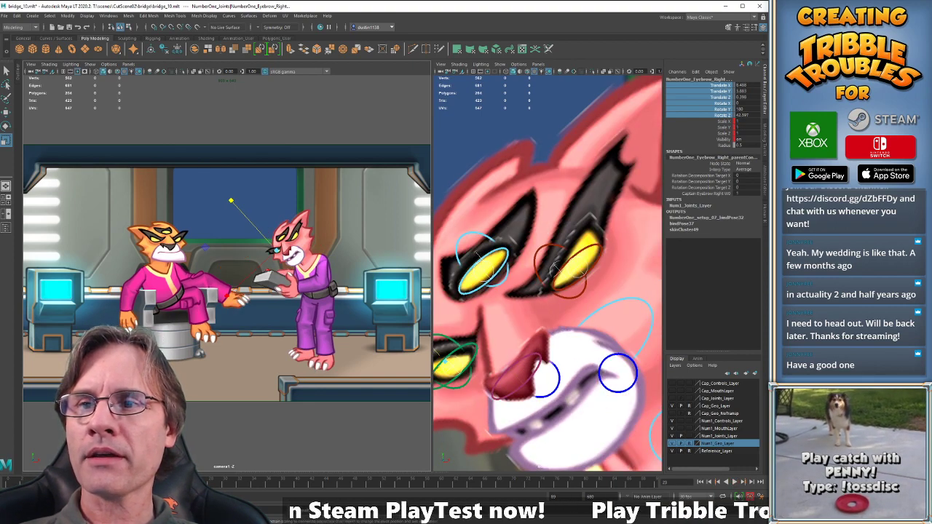
Play back the scene repeatedly around frames 25 to 50 to find where the pink character's next blink belongs.
{"action": "key", "text": "alt+v"}
{"action": "key", "text": "alt+v"}
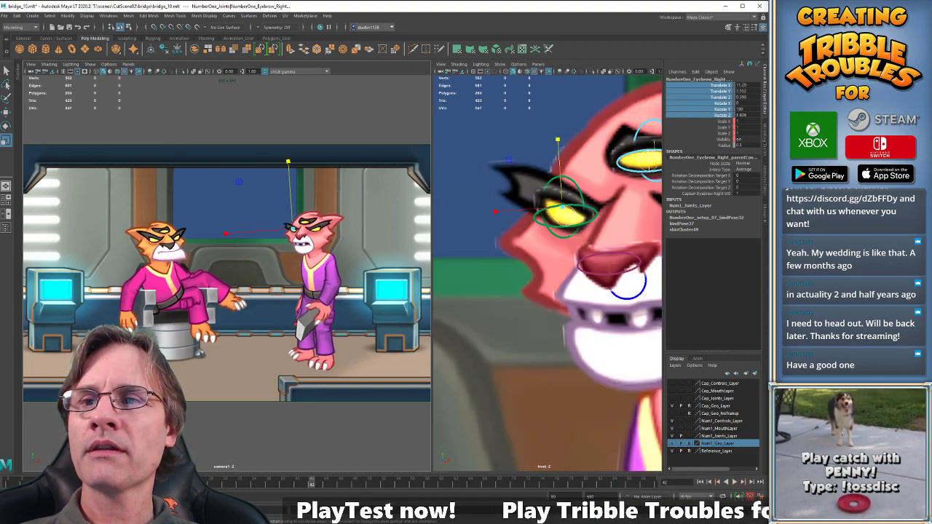
{"action": "key", "text": "alt+v"}
{"action": "key", "text": "alt+v"}
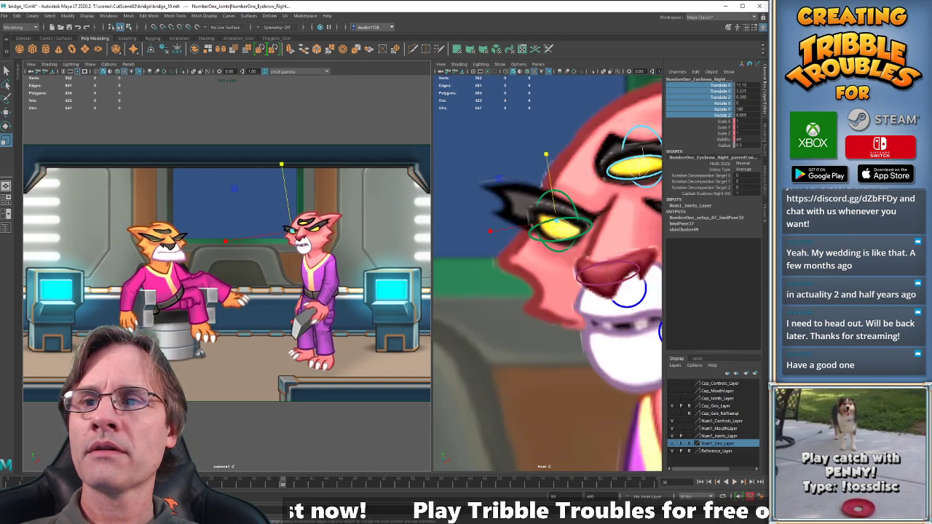
{"action": "key", "text": "alt+v"}
{"action": "key", "text": "alt+v"}
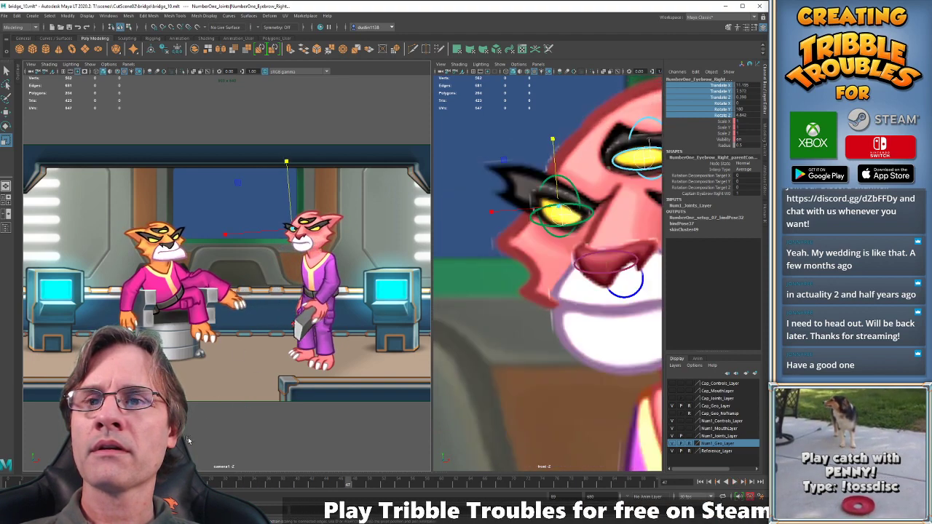
{"action": "key", "text": "alt+v"}
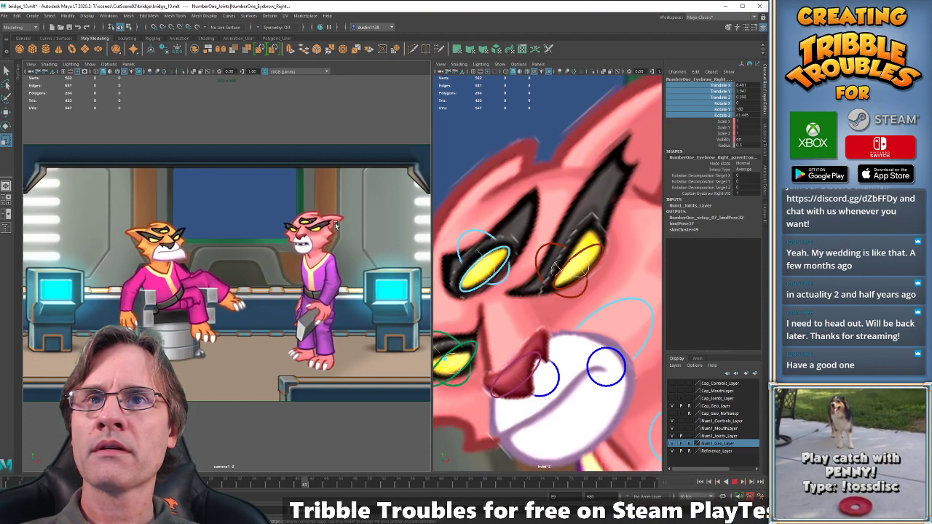
{"action": "key", "text": "alt+v"}
{"action": "key", "text": "alt+v"}
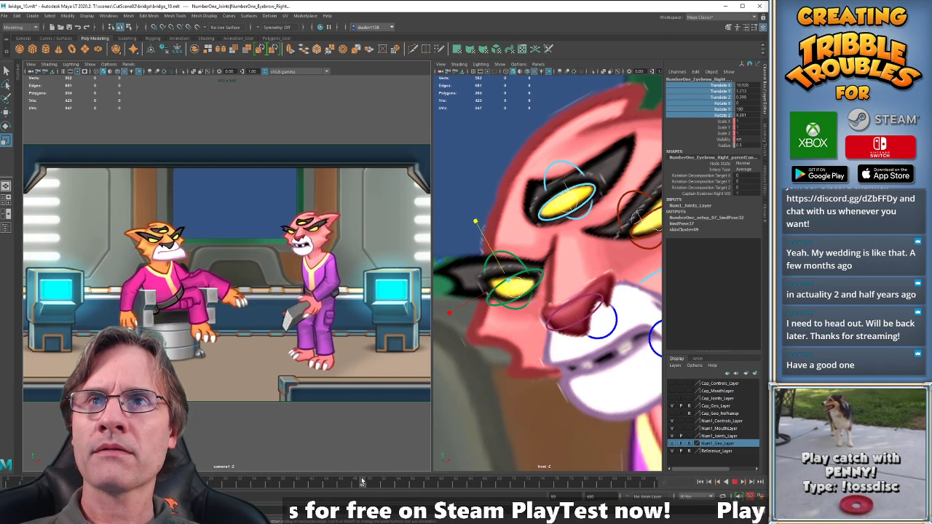
{"action": "key", "text": "alt+v"}
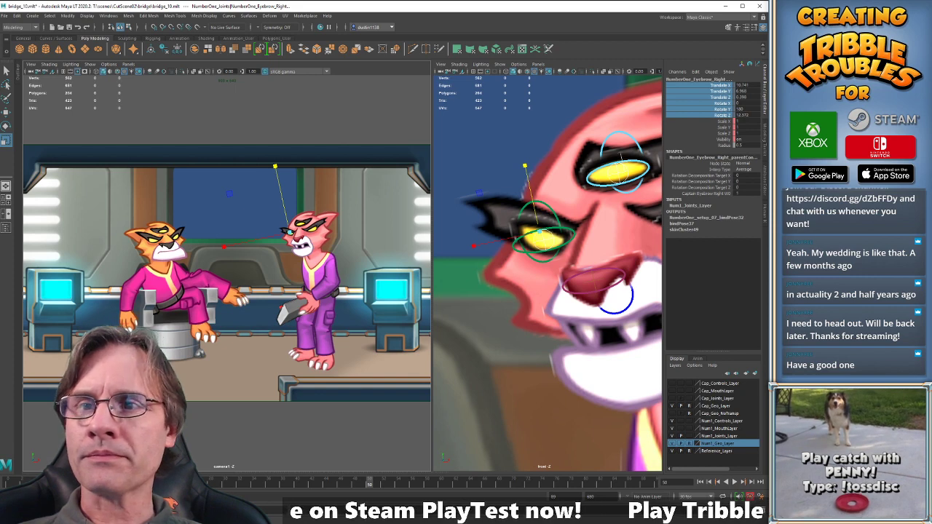
{"action": "key", "text": "alt+v"}
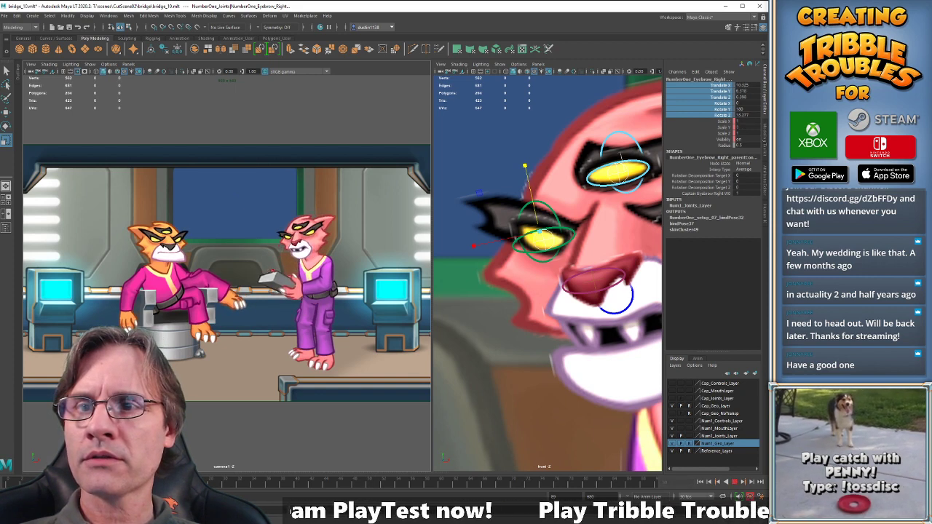
{"action": "key", "text": "alt+v"}
Paste the copied blink keys for the pink character's eyes and eyebrows at frame 50.
{"action": "left_click", "coordinate": [234, 375]}
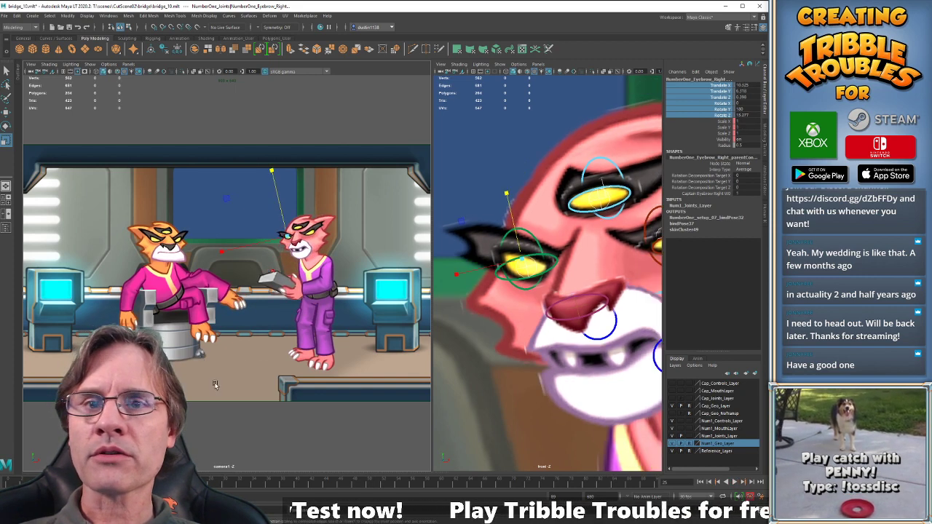
{"action": "right_click", "coordinate": [375, 482]}
{"action": "mouse_move", "coordinate": [422, 376]}
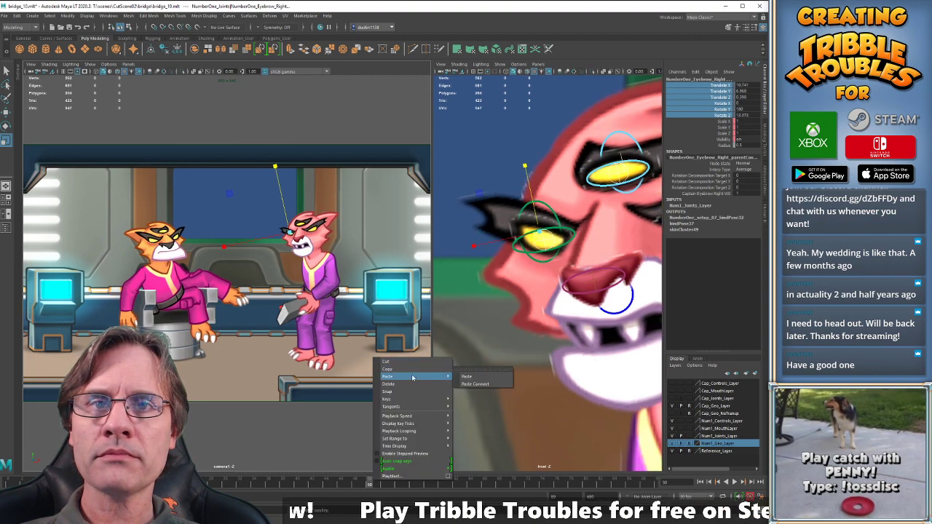
{"action": "left_click", "coordinate": [466, 378]}
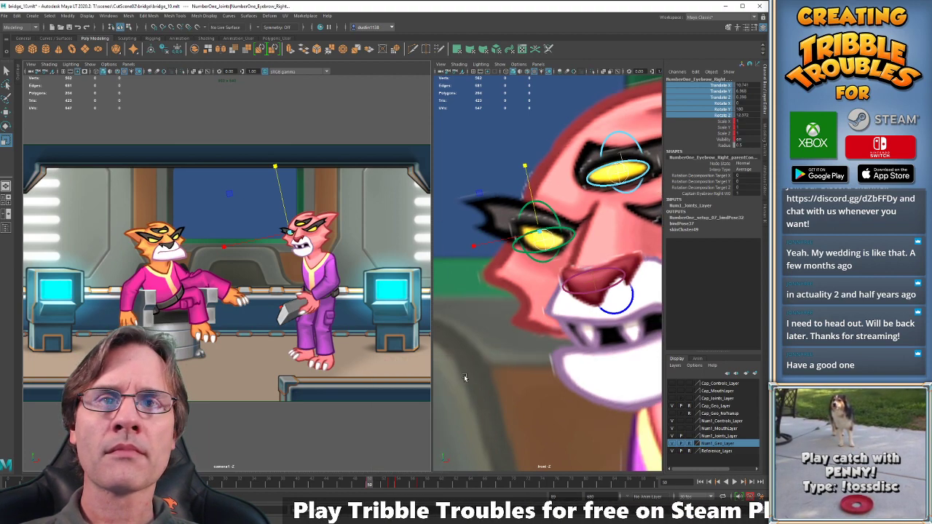
Select the pasted blink keys around frames 47 to 60, adjust their timing, and play back the blink.
{"action": "left_click", "coordinate": [359, 483]}
{"action": "key", "text": "alt+v"}
{"action": "key", "text": "alt+v"}
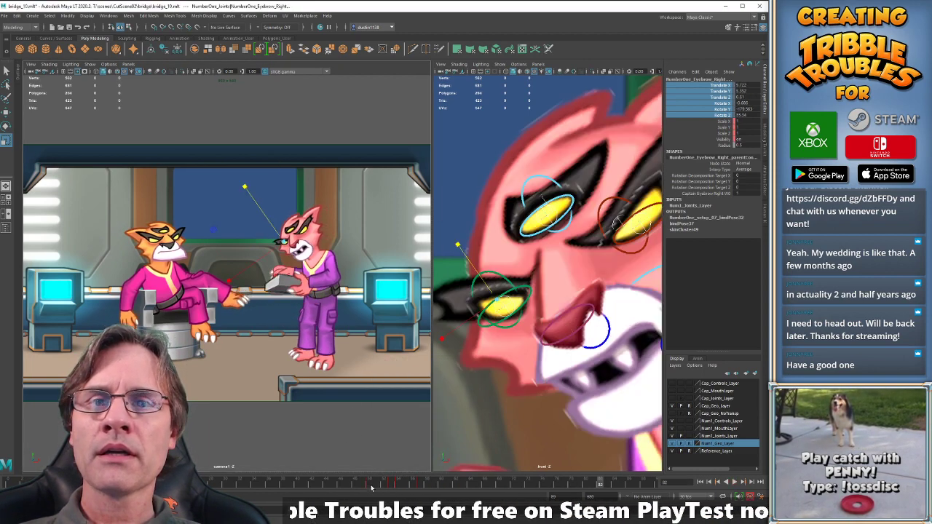
{"action": "left_click_drag", "start_coordinate": [361, 484], "coordinate": [396, 485], "text": "shift"}
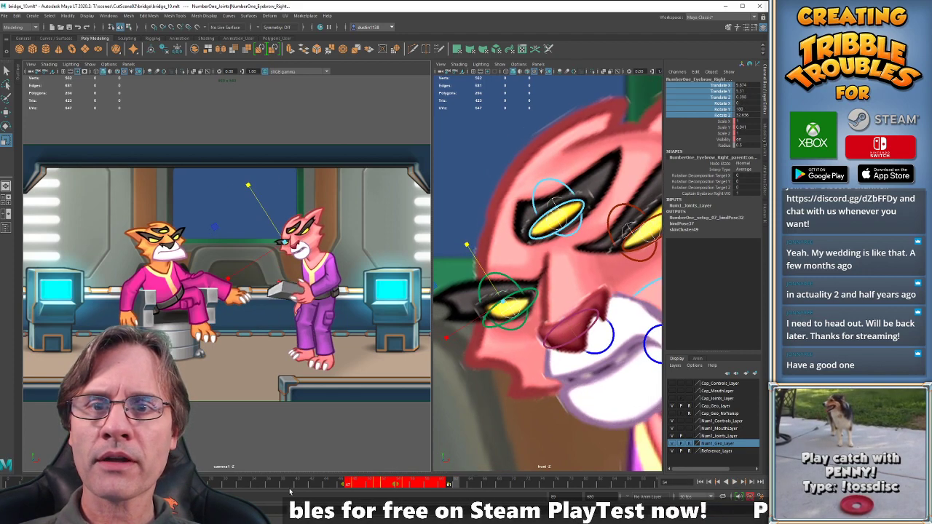
{"action": "left_click", "coordinate": [290, 485]}
{"action": "key", "text": "alt+v"}
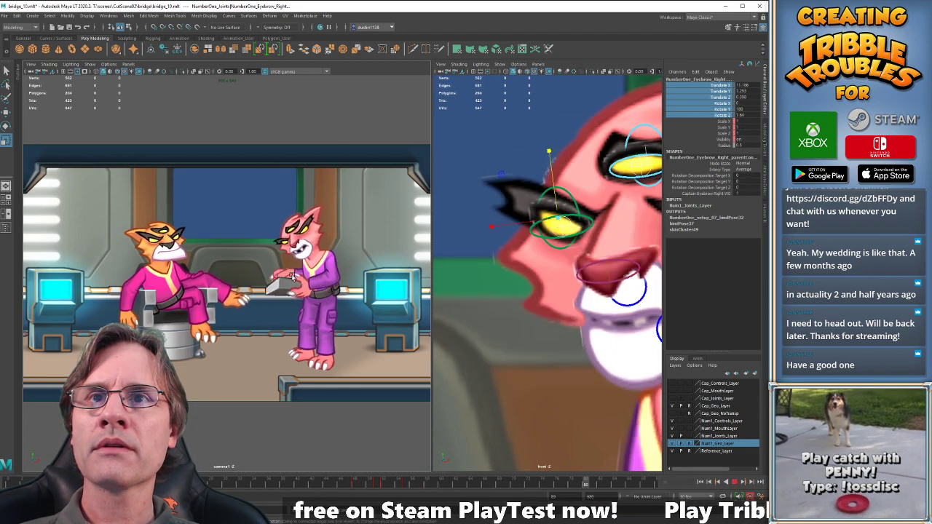
{"action": "key", "text": "alt+v"}
Shift the playback range to a later section and play it to find a spot for another blink.
{"action": "left_click_drag", "start_coordinate": [109, 497], "coordinate": [141, 497]}
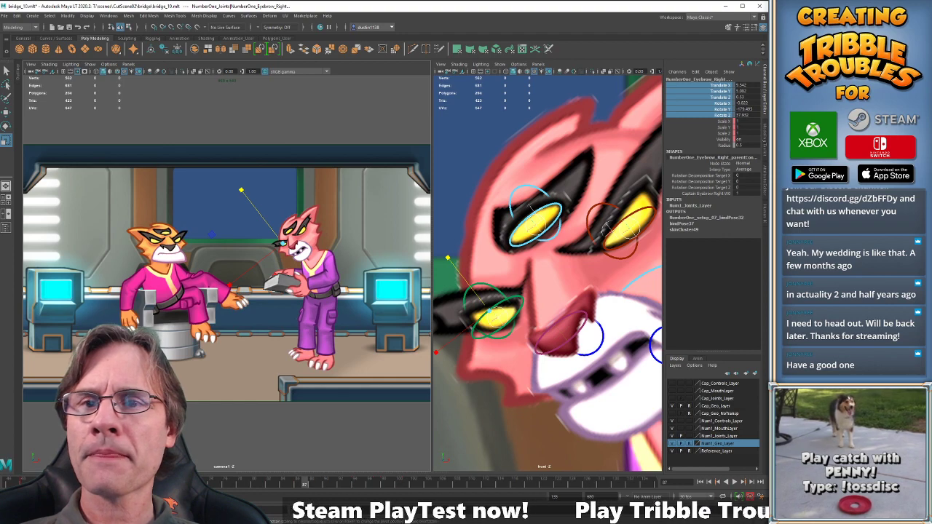
{"action": "key", "text": "alt+v"}
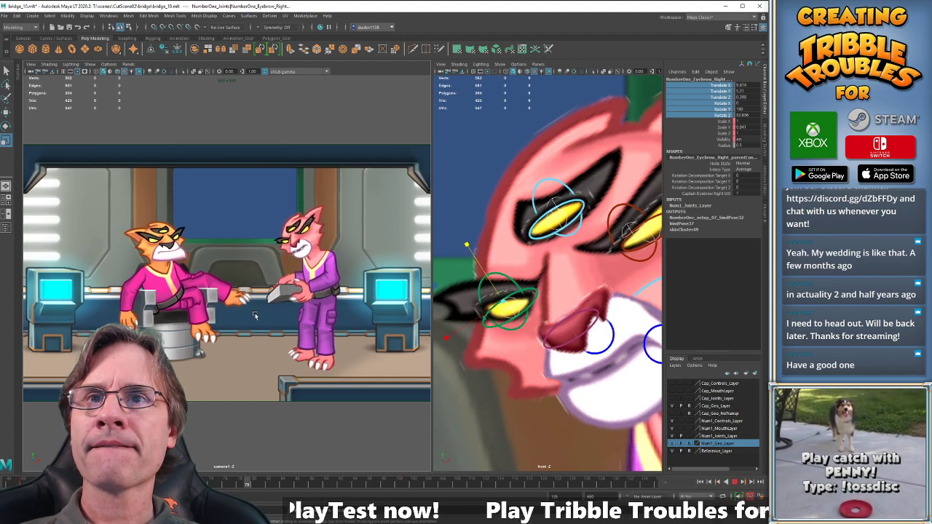
{"action": "key", "text": "alt+v"}
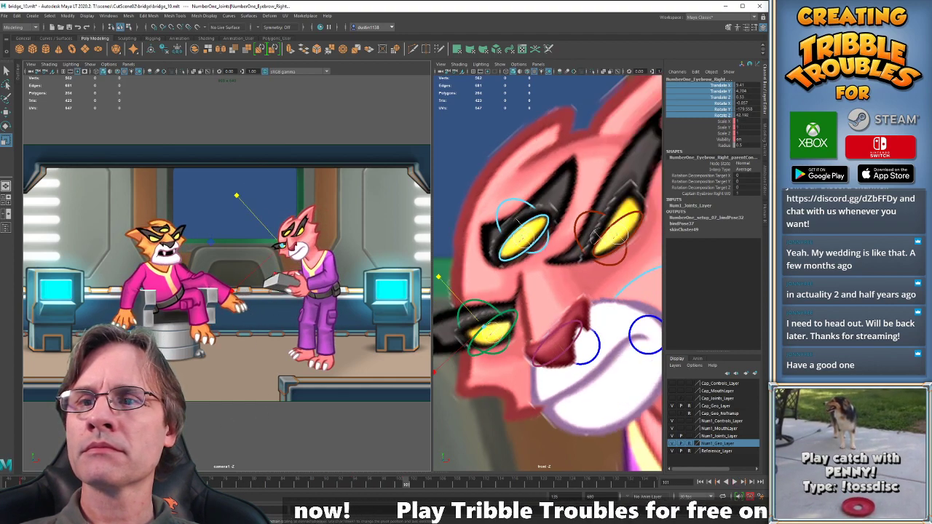
{"action": "key", "text": "alt+v"}
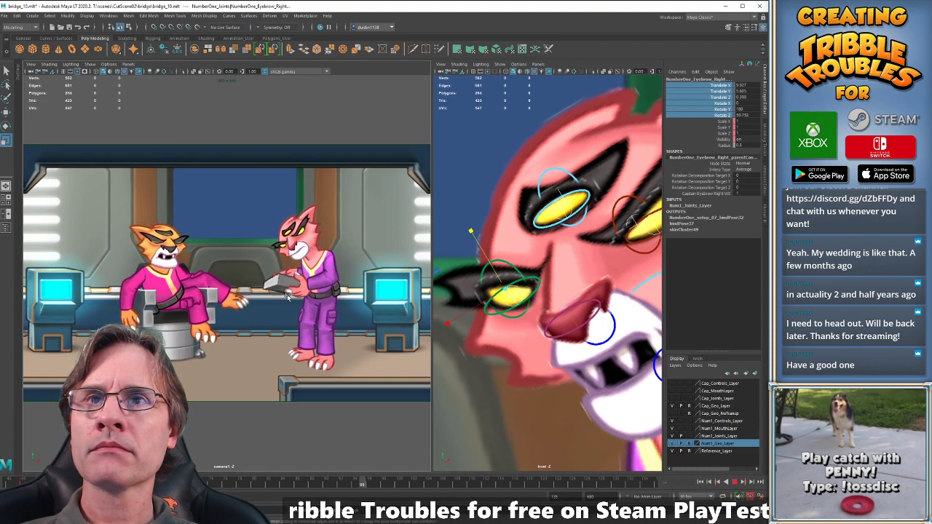
{"action": "key", "text": "alt+v"}
{"action": "left_click_drag", "start_coordinate": [412, 484], "coordinate": [84, 484]}
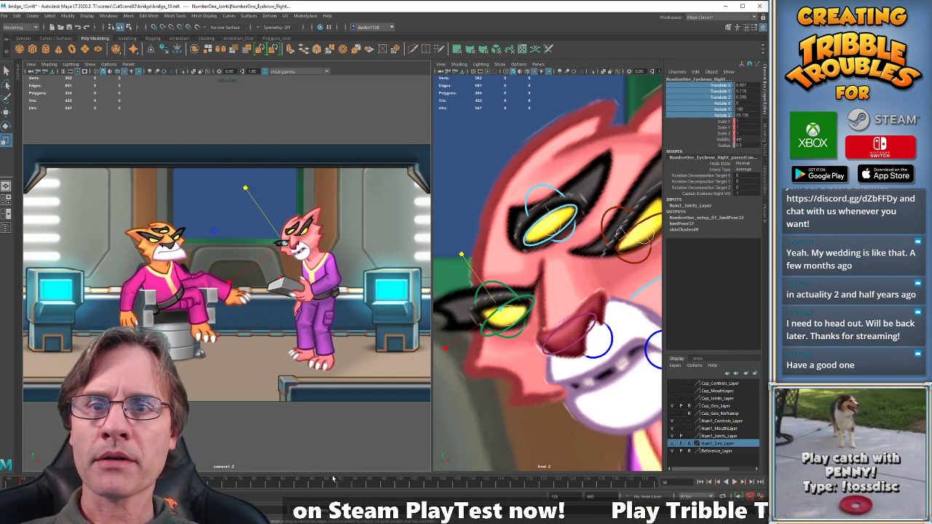
{"action": "key", "text": "alt+v"}
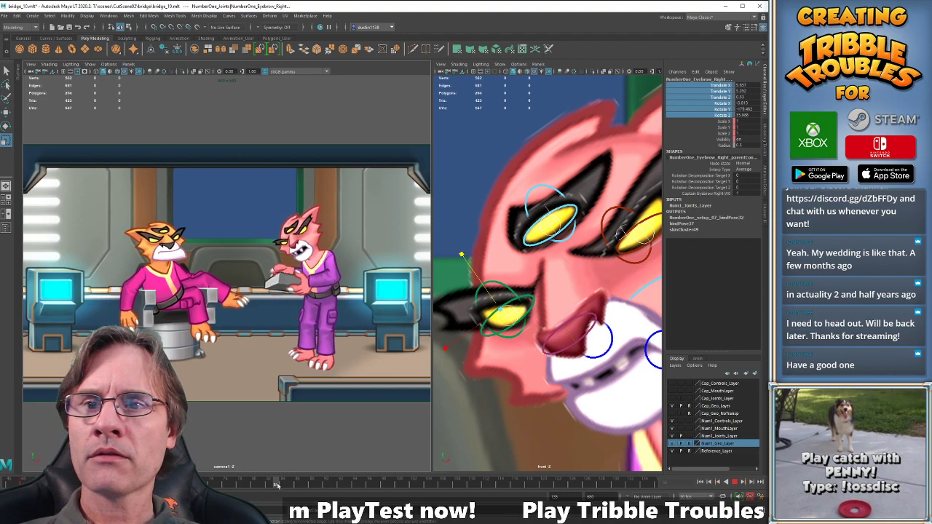
Paste the copied blink keys for the pink character at frame 87 and select part of the pasted range.
{"action": "left_click_drag", "start_coordinate": [277, 486], "coordinate": [306, 485]}
{"action": "right_click", "coordinate": [308, 483]}
{"action": "mouse_move", "coordinate": [339, 379]}
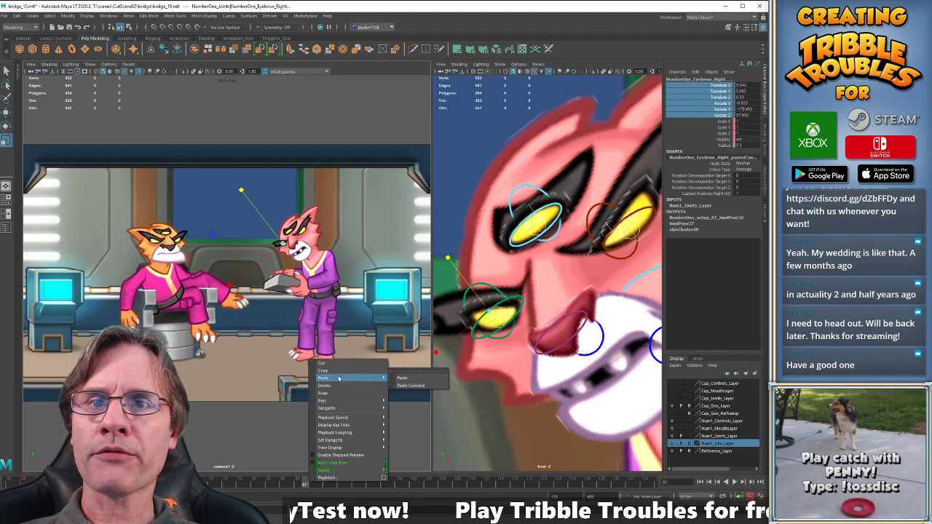
{"action": "left_click", "coordinate": [416, 379]}
{"action": "left_click_drag", "start_coordinate": [319, 486], "coordinate": [347, 485]}
Replay the section from about frame 81 to frame 107 to review the timing of the newly pasted blink.
{"action": "left_click", "coordinate": [290, 485]}
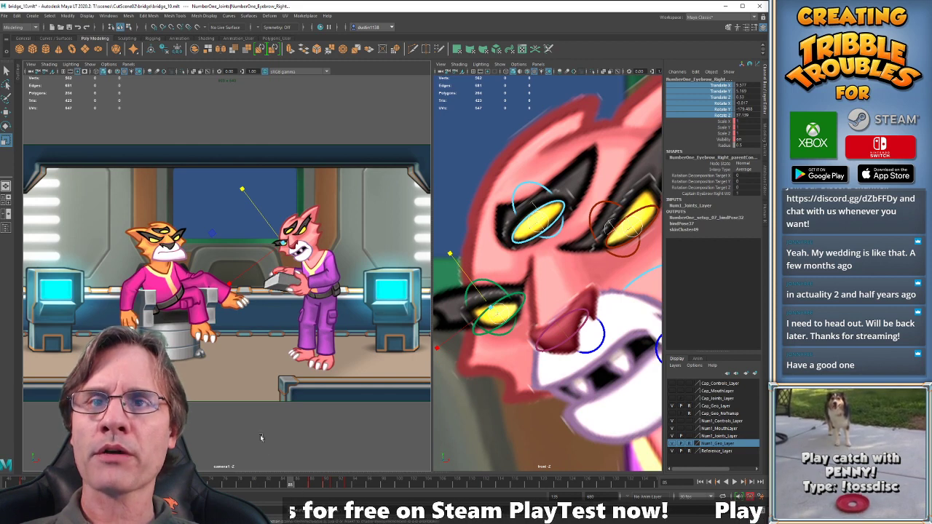
{"action": "key", "text": "alt+v"}
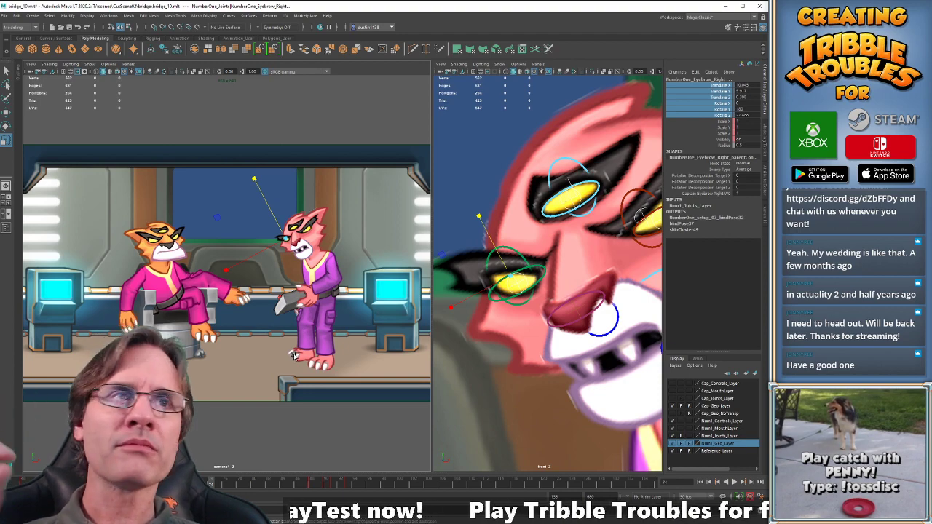
{"action": "key", "text": "alt+v"}
{"action": "key", "text": "alt+v"}
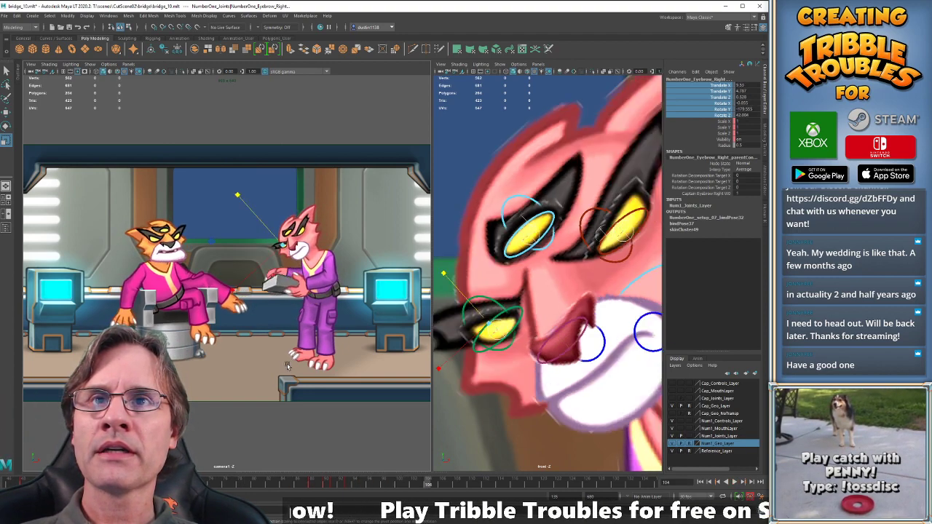
{"action": "left_click", "coordinate": [263, 482]}
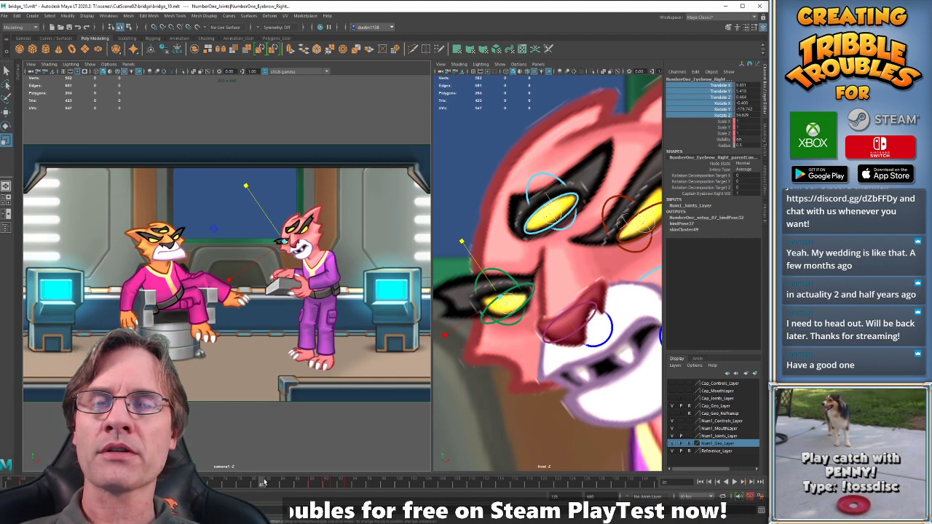
{"action": "key", "text": "alt+v"}
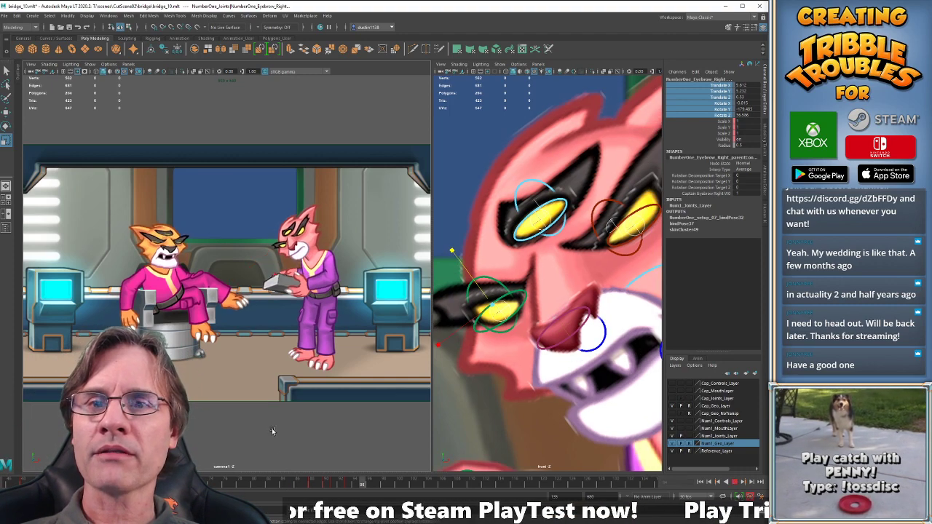
{"action": "key", "text": "alt+v"}
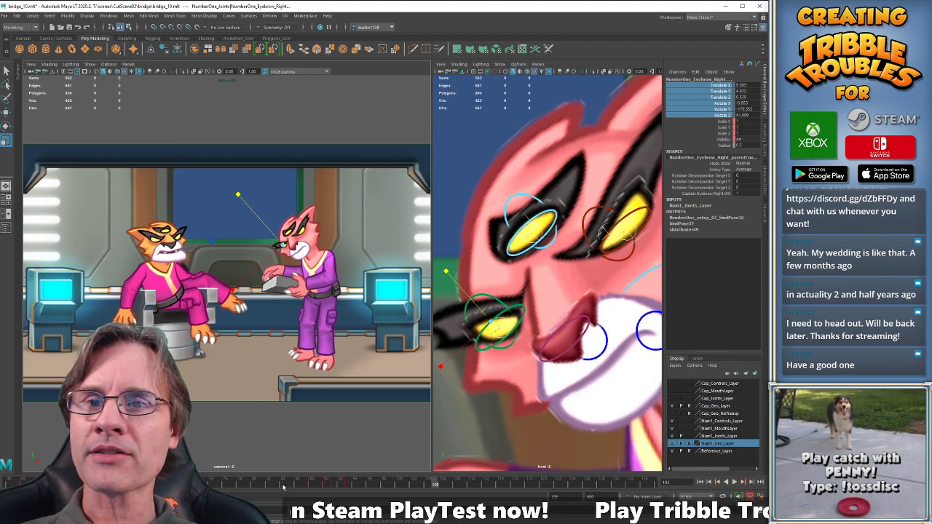
{"action": "left_click", "coordinate": [283, 487]}
{"action": "key", "text": "alt+v"}
{"action": "key", "text": "alt+v"}
{"action": "left_click", "coordinate": [304, 483]}
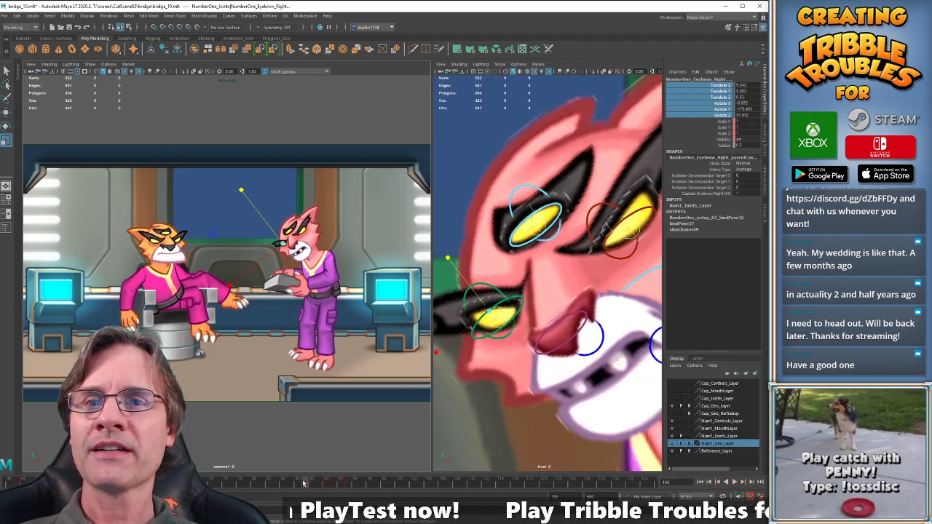
{"action": "key", "text": "alt+v"}
{"action": "key", "text": "alt+v"}
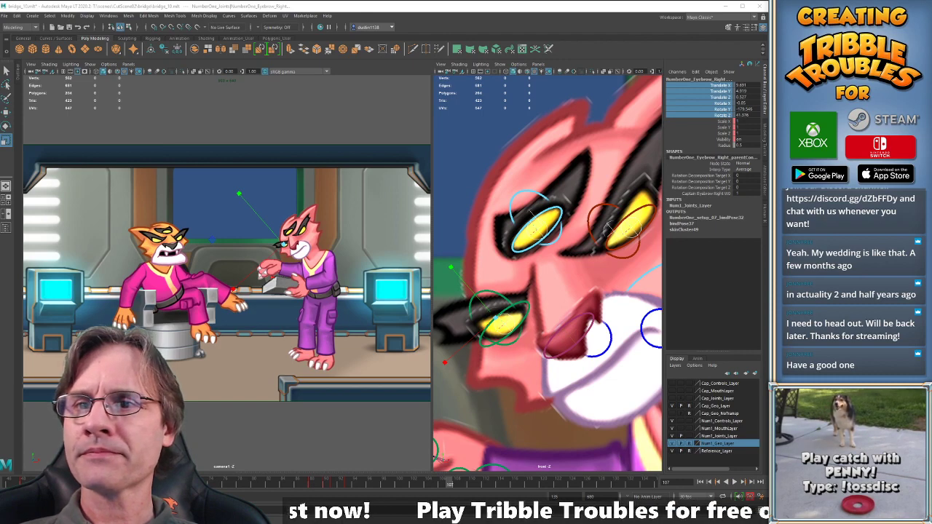
Save the scene and play back the following section of the animation.
{"action": "key", "text": "ctrl+s"}
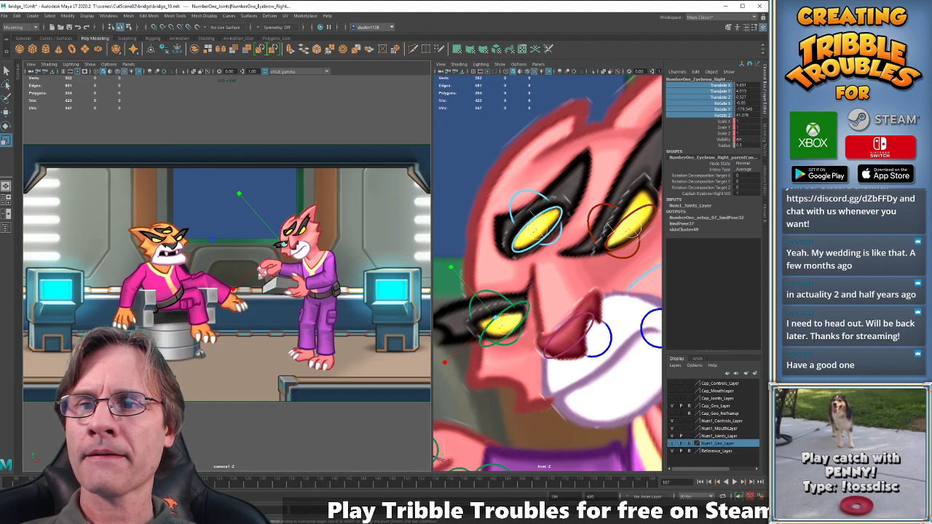
{"action": "key", "text": "alt+v"}
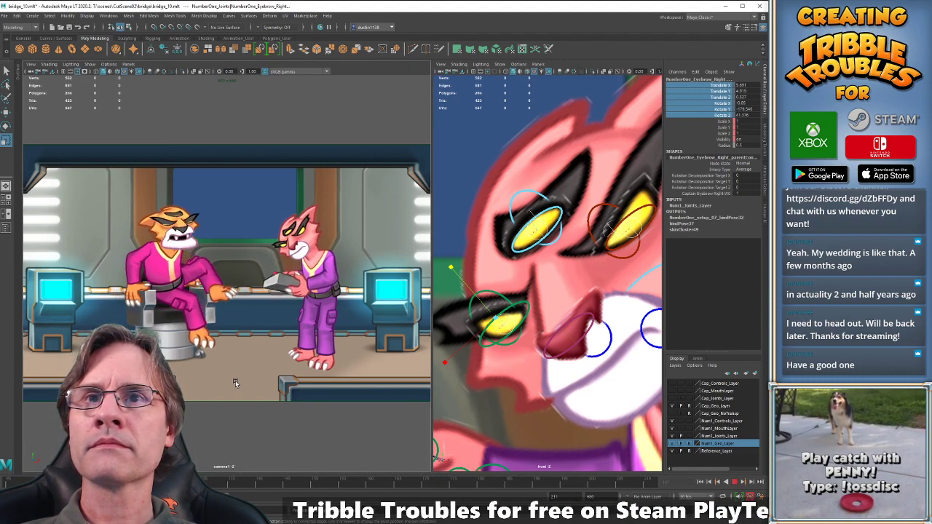
Stop playback at frame 150 and paste the copied blink keys for the pink character there.
{"action": "key", "text": "alt+v"}
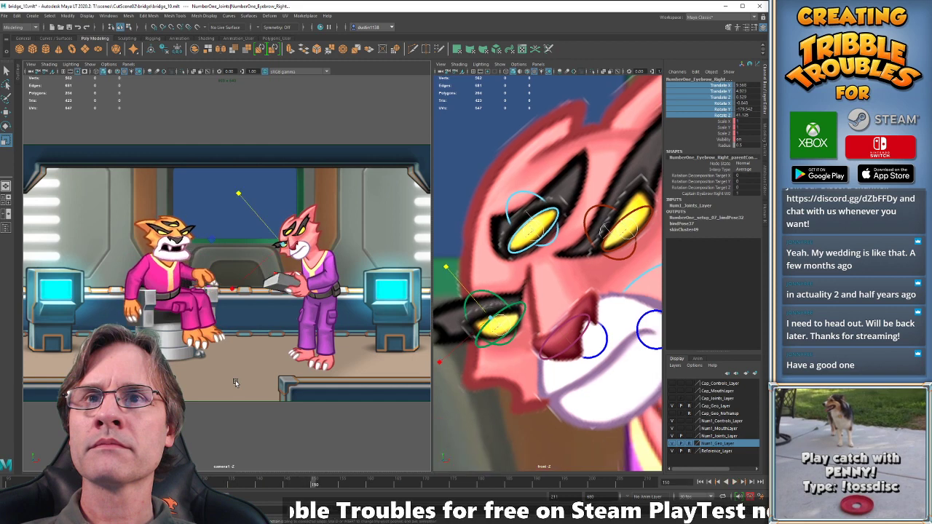
{"action": "right_click", "coordinate": [311, 485]}
{"action": "left_click", "coordinate": [314, 471]}
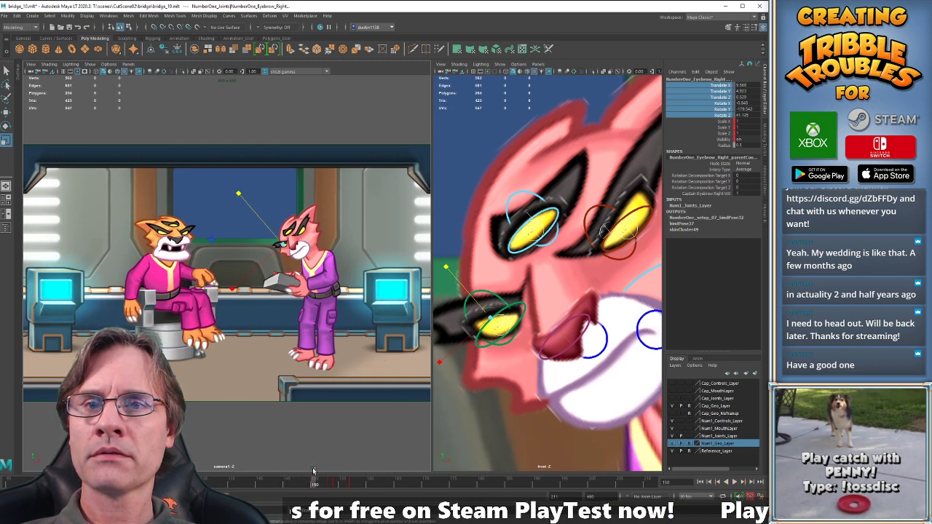
Play the pasted blink, then move its keys earlier on the timeline to start at about frame 137.
{"action": "key", "text": "alt+v"}
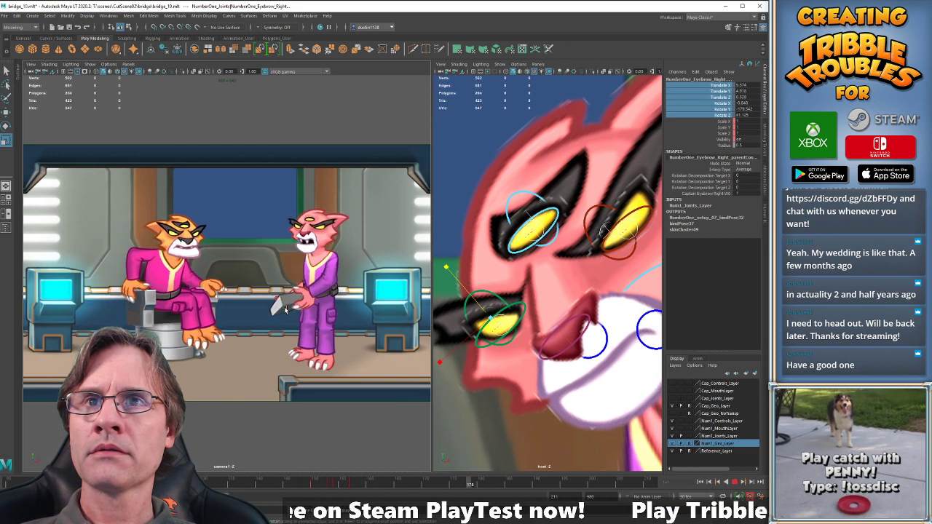
{"action": "key", "text": "alt+v"}
{"action": "left_click_drag", "start_coordinate": [300, 487], "coordinate": [275, 486], "text": "shift"}
Play on from about frame 132 and paste another copy of the blink keys at frame 174.
{"action": "left_click", "coordinate": [222, 486]}
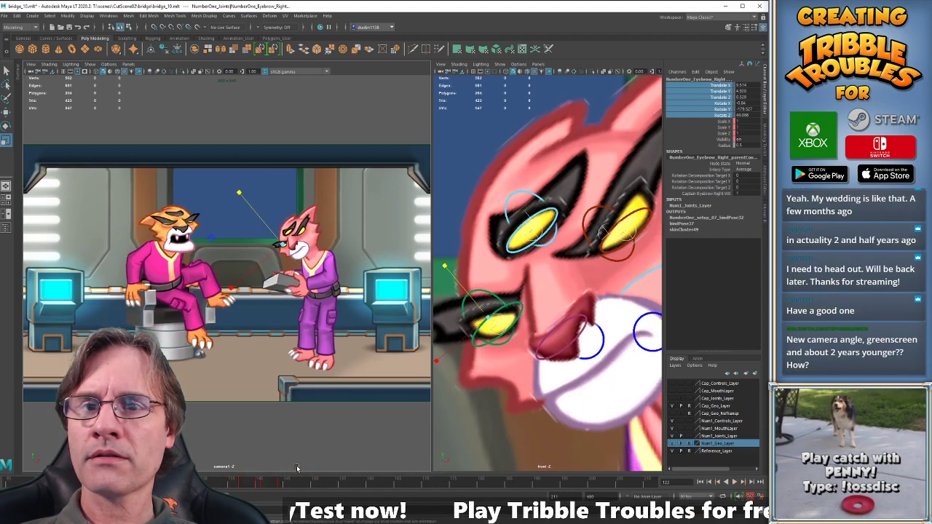
{"action": "key", "text": "alt+v"}
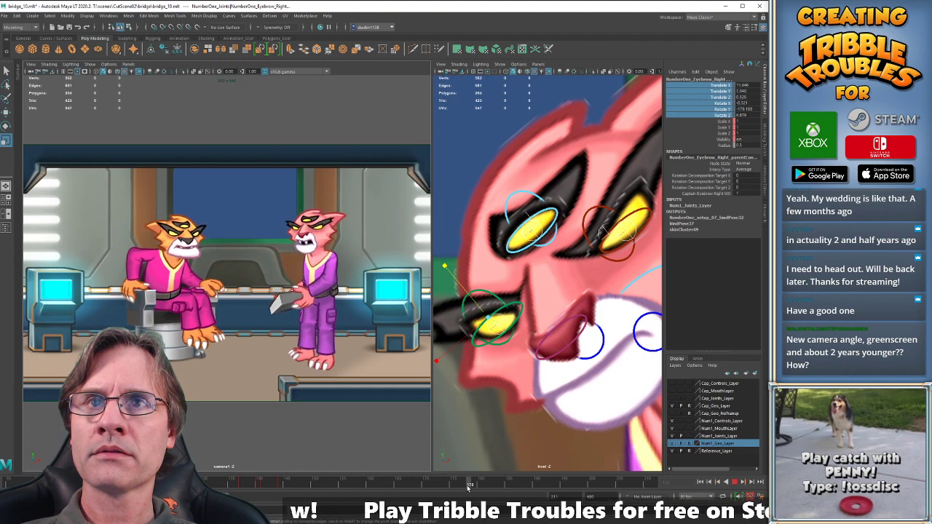
{"action": "key", "text": "alt+v"}
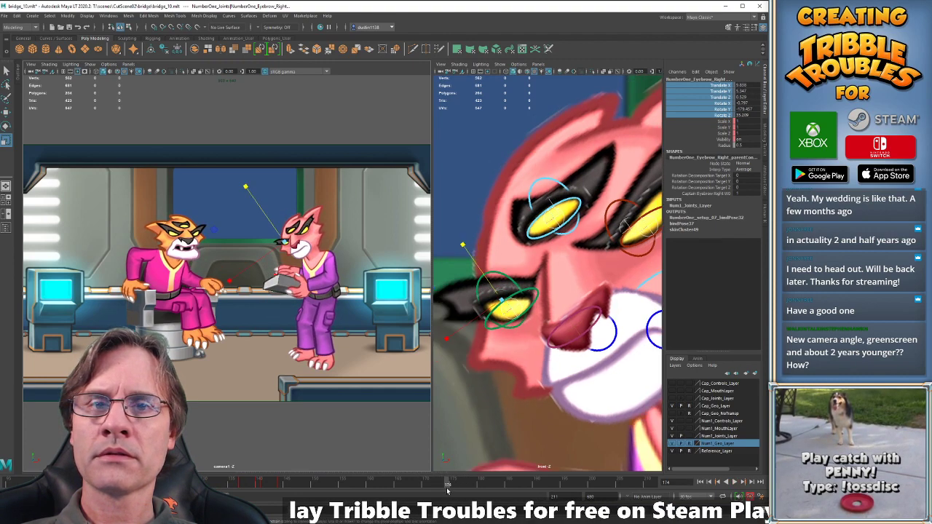
{"action": "right_click", "coordinate": [461, 483]}
{"action": "mouse_move", "coordinate": [502, 377]}
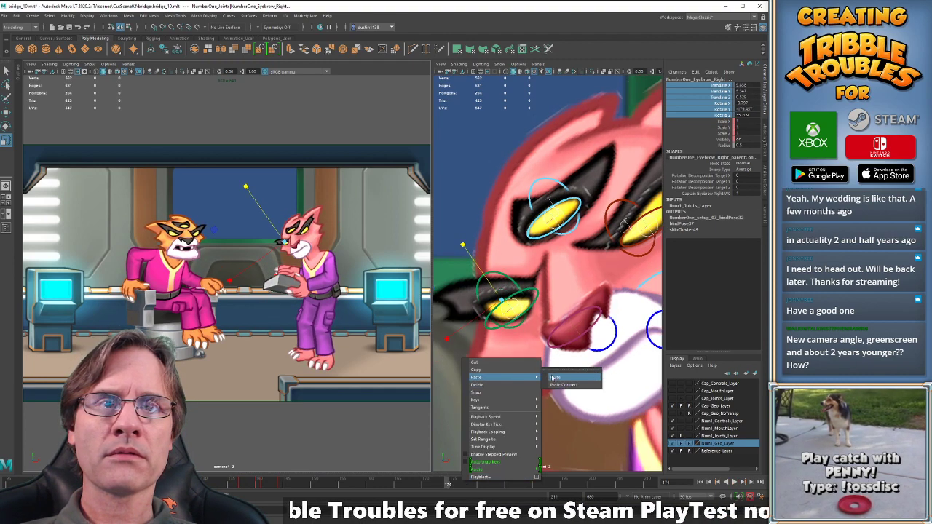
{"action": "left_click", "coordinate": [554, 379]}
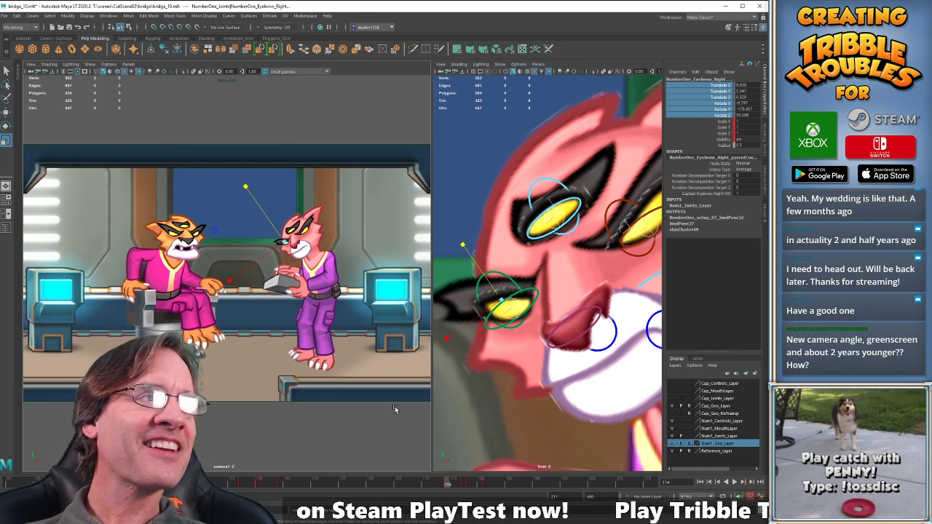
Replay the section containing the two new blinks, starting from frames 165, 135 and about 170, to review their timing.
{"action": "left_click", "coordinate": [393, 484]}
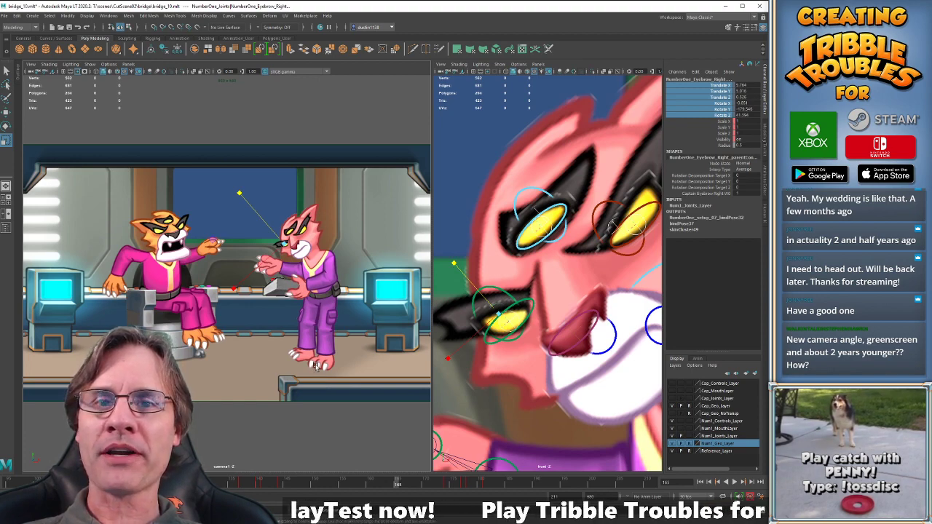
{"action": "key", "text": "alt+v"}
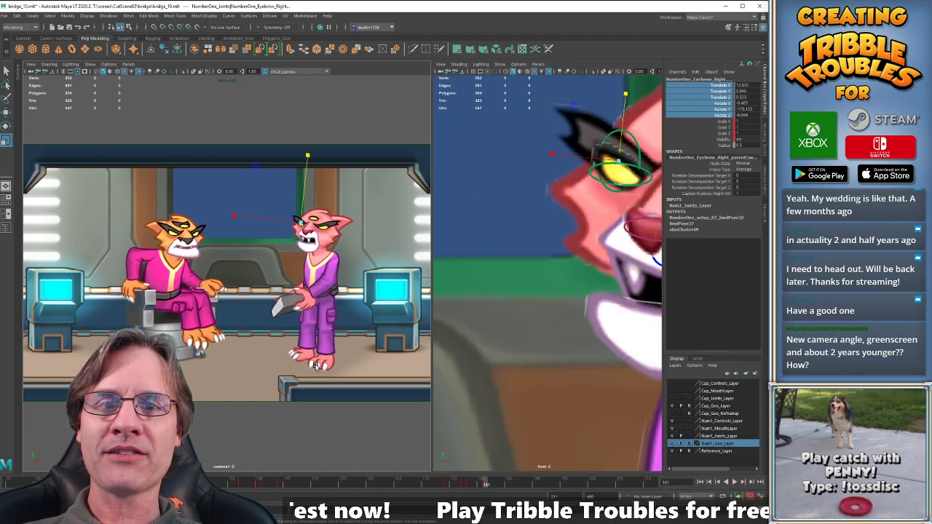
{"action": "left_click", "coordinate": [230, 484]}
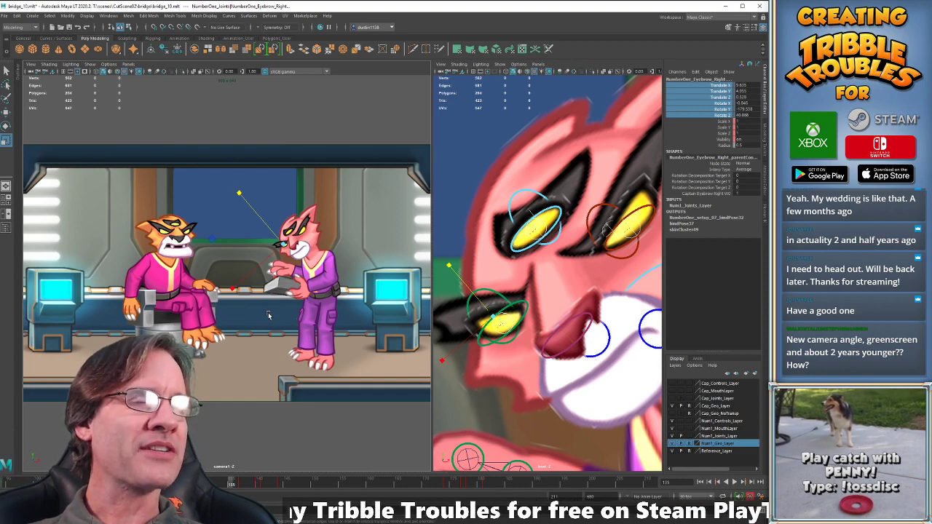
{"action": "left_click", "coordinate": [426, 483]}
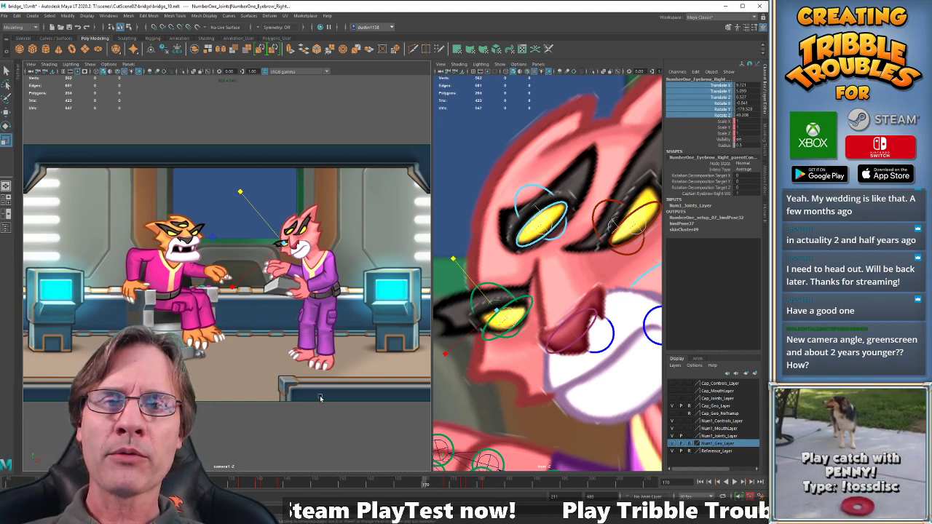
{"action": "key", "text": "alt+v"}
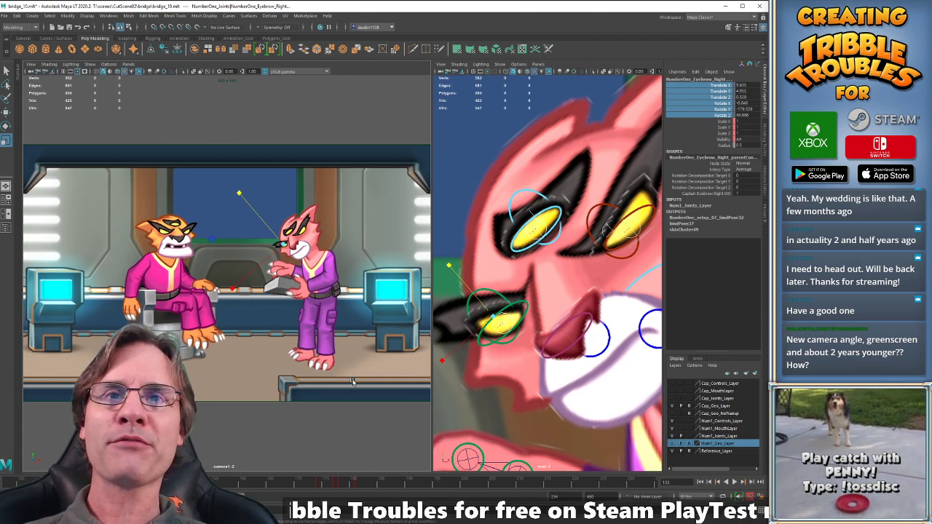
{"action": "left_click", "coordinate": [300, 484]}
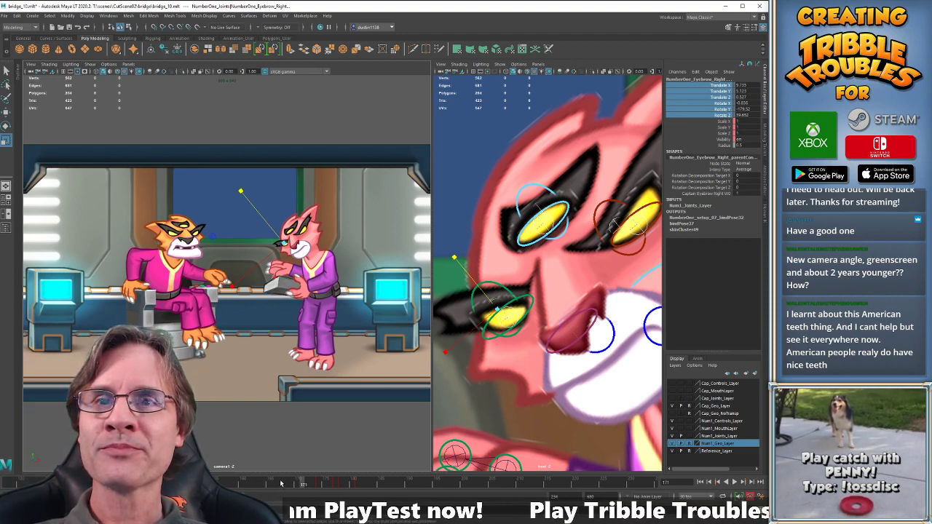
{"action": "key", "text": "alt+v"}
{"action": "key", "text": "alt+v"}
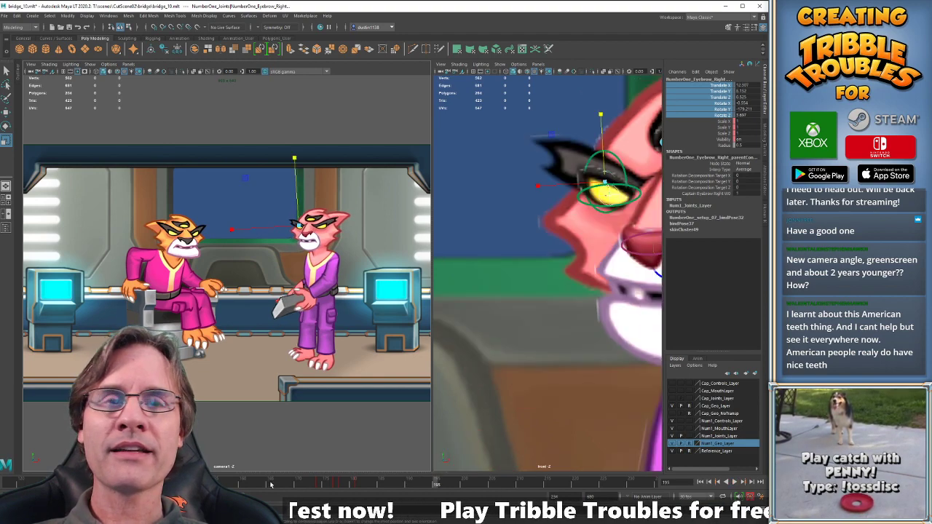
Replay from frame 165 and move the second blink's keys slightly earlier to start at about frame 171.
{"action": "left_click", "coordinate": [271, 485]}
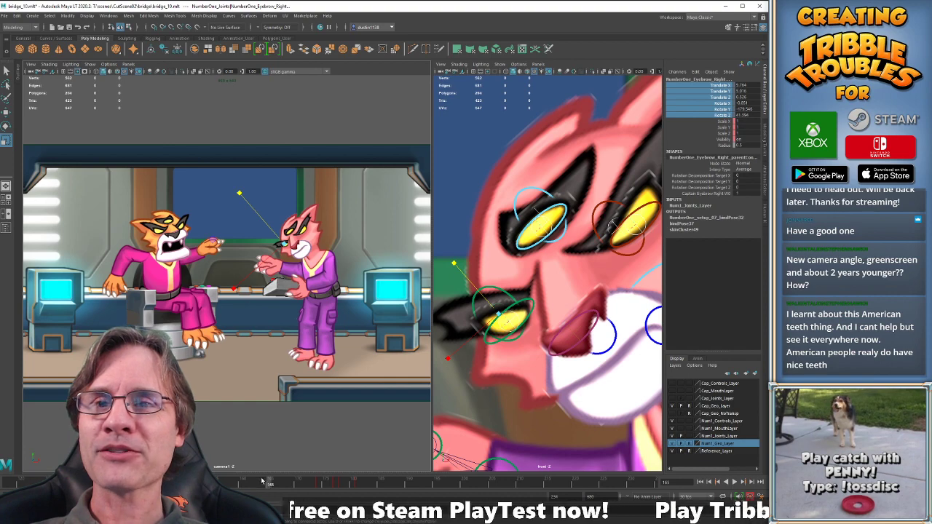
{"action": "key", "text": "alt+v"}
{"action": "key", "text": "alt+v"}
{"action": "key", "text": "alt+v"}
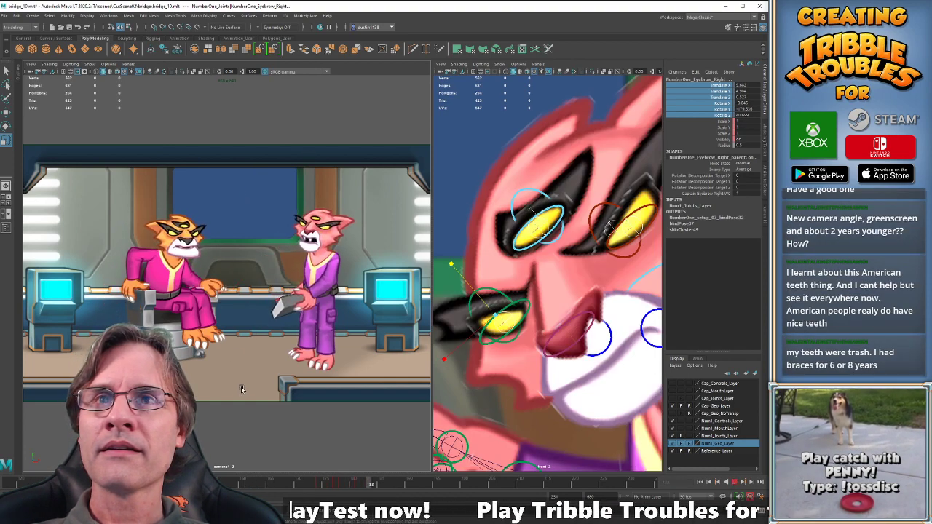
{"action": "key", "text": "alt+v"}
{"action": "mouse_move", "coordinate": [300, 487]}
{"action": "left_mouse_down", "text": "shift"}
{"action": "mouse_move", "coordinate": [368, 487]}
{"action": "mouse_move", "coordinate": [314, 487]}
{"action": "left_mouse_up", "text": "shift"}
Play the moved blink repeatedly from about frame 162 through the pink character's head turn up to about frame 205.
{"action": "left_click", "coordinate": [253, 486]}
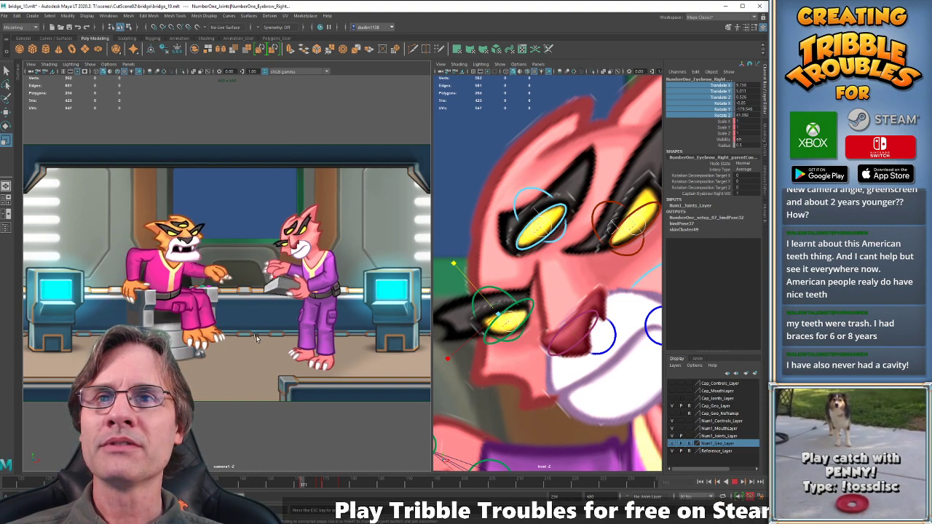
{"action": "key", "text": "alt+v"}
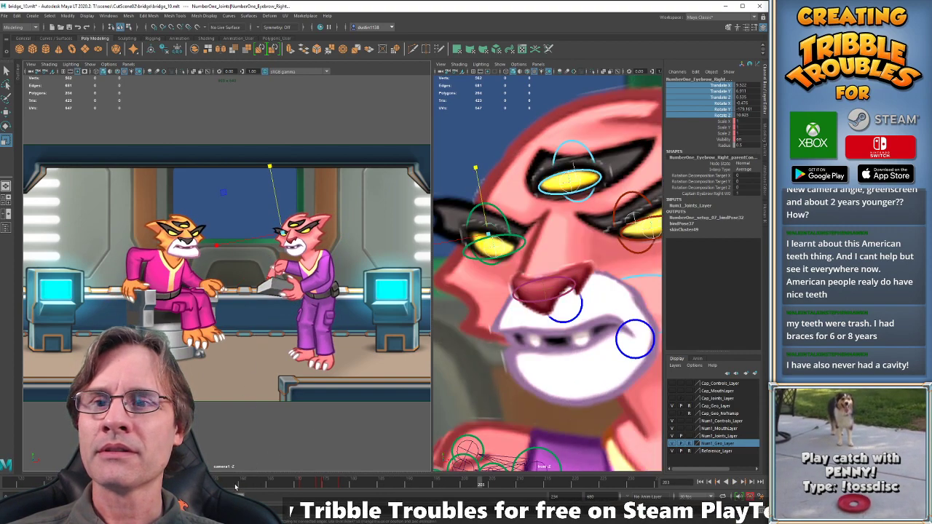
{"action": "key", "text": "alt+v"}
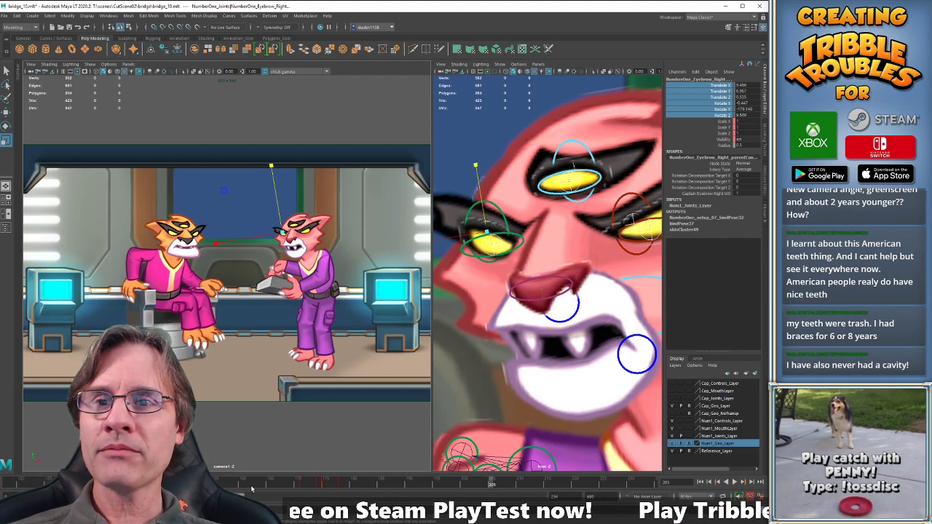
{"action": "key", "text": "alt+v"}
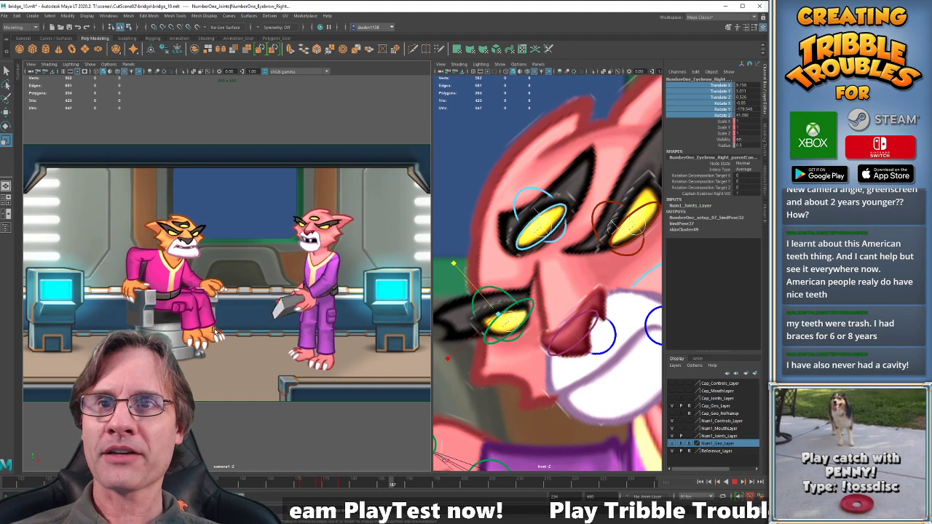
{"action": "key", "text": "alt+v"}
{"action": "key", "text": "alt+v"}
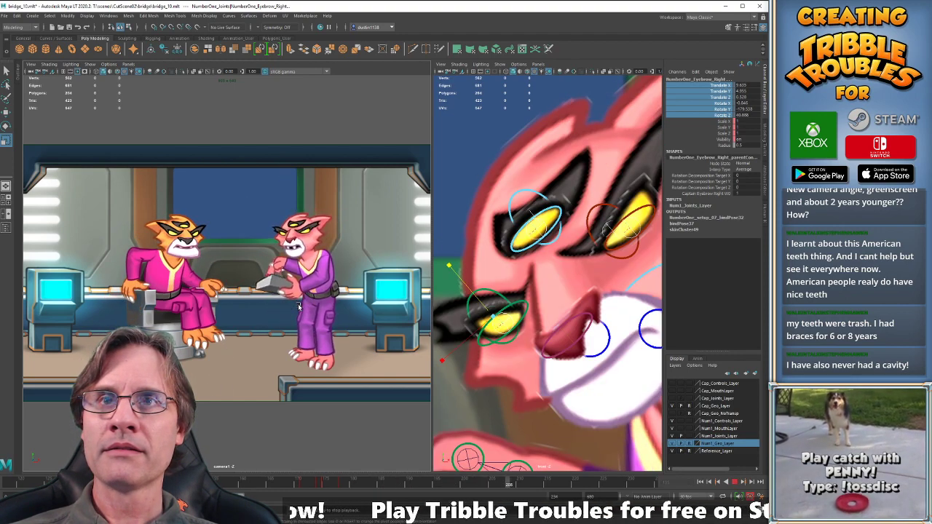
{"action": "key", "text": "alt+v"}
{"action": "key", "text": "alt+v"}
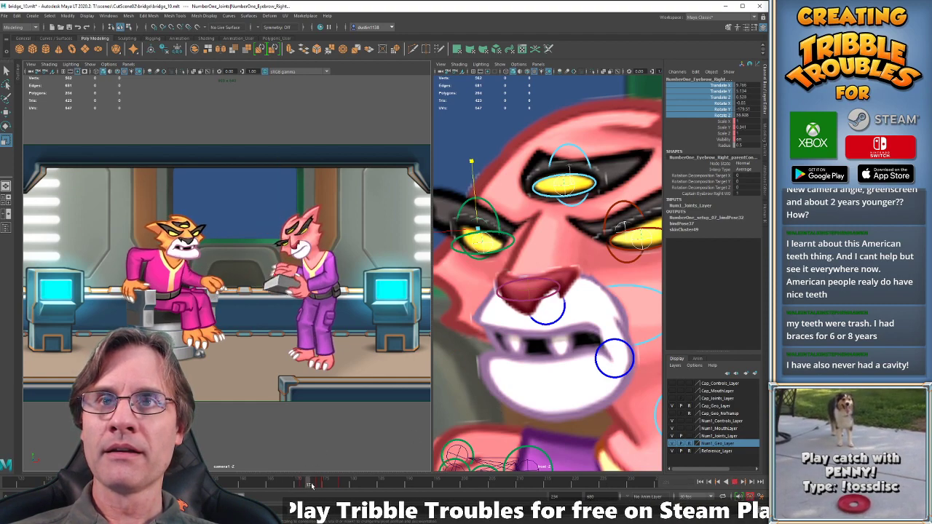
{"action": "key", "text": "alt+v"}
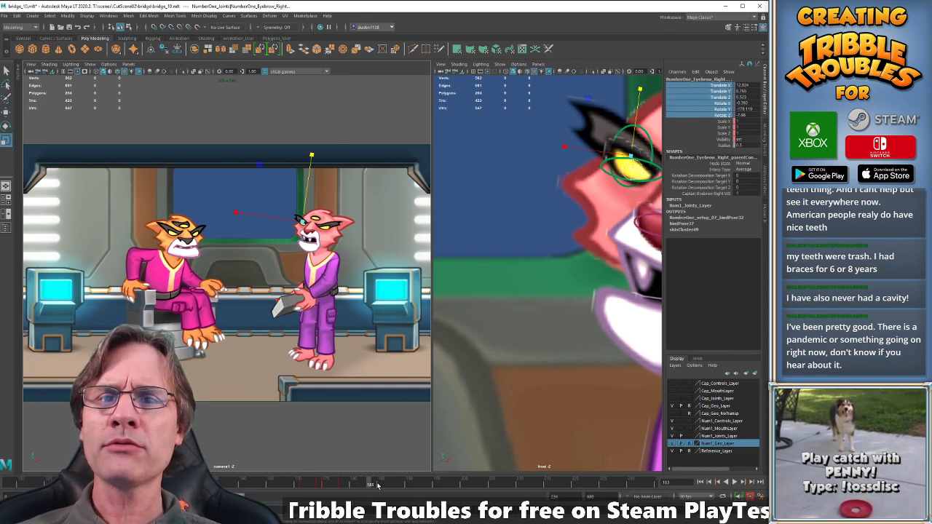
Scrub through the blink near frame 171 and replay it from about frame 165 to check it against the head turn.
{"action": "left_click_drag", "start_coordinate": [378, 486], "coordinate": [330, 484]}
{"action": "left_click_drag", "start_coordinate": [313, 486], "coordinate": [320, 486]}
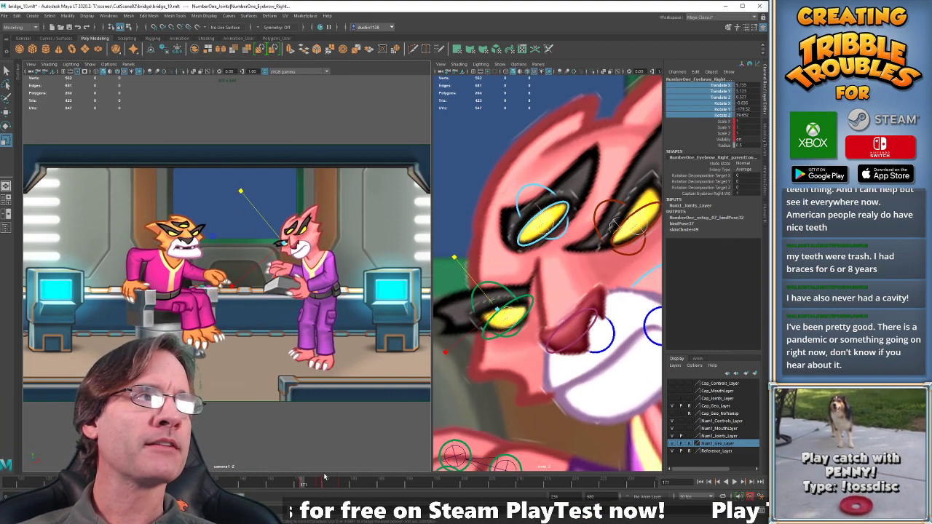
{"action": "left_click_drag", "start_coordinate": [321, 487], "coordinate": [299, 486]}
{"action": "key", "text": "alt+v"}
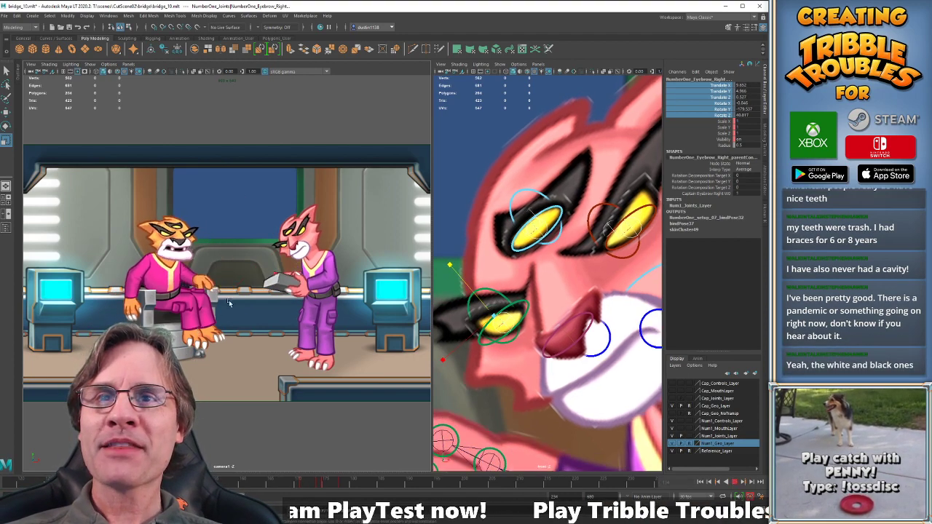
{"action": "key", "text": "alt+v"}
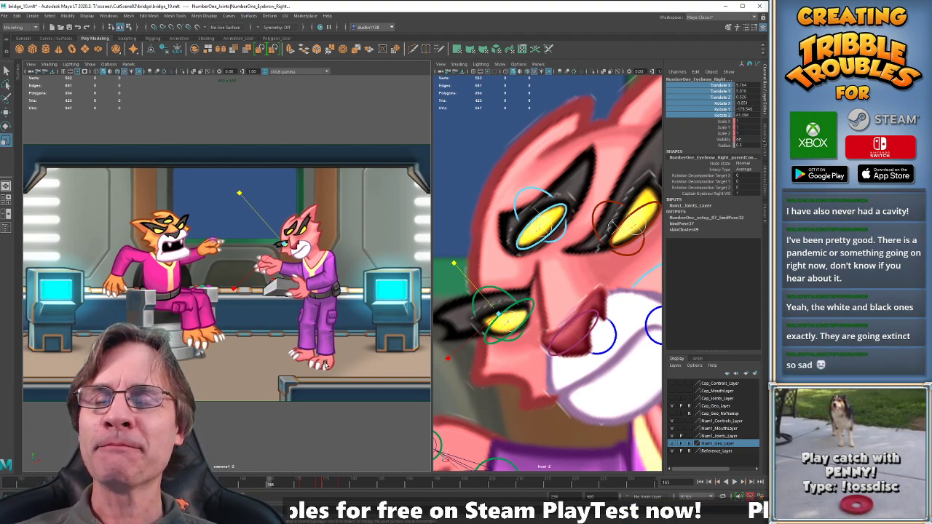
{"action": "key", "text": "alt+v"}
{"action": "key", "text": "alt+v"}
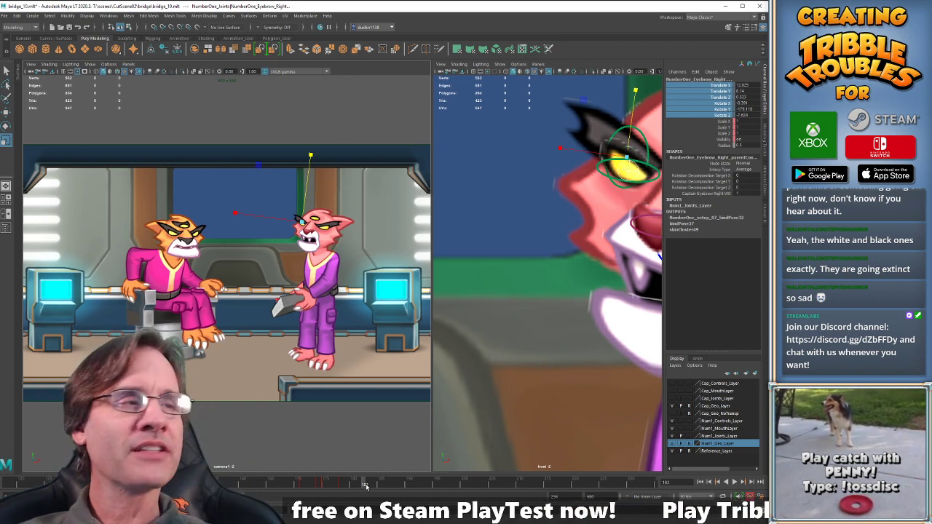
Scrub back over the blink and replay it several times from different frames before 171 for a final timing check.
{"action": "left_click_drag", "start_coordinate": [366, 486], "coordinate": [343, 494]}
{"action": "left_click", "coordinate": [291, 486]}
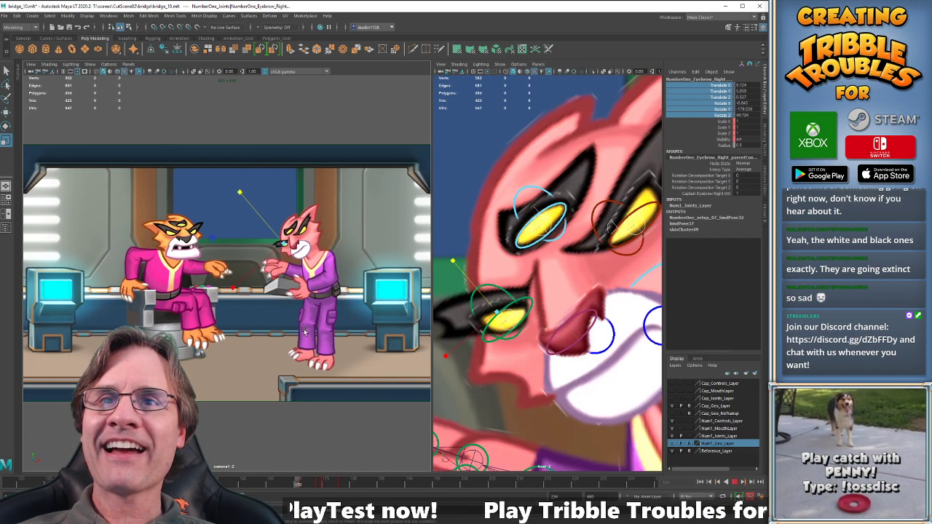
{"action": "key", "text": "alt+v"}
{"action": "key", "text": "alt+v"}
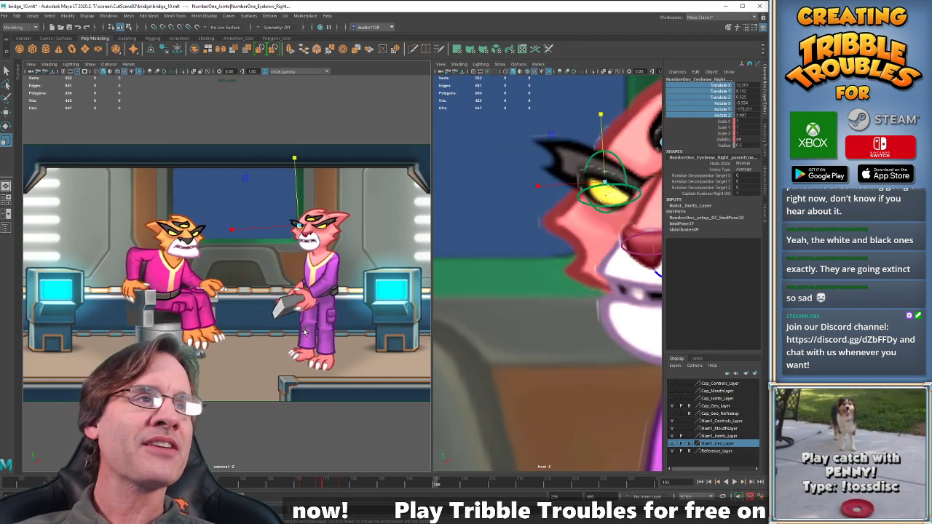
{"action": "left_click", "coordinate": [287, 484]}
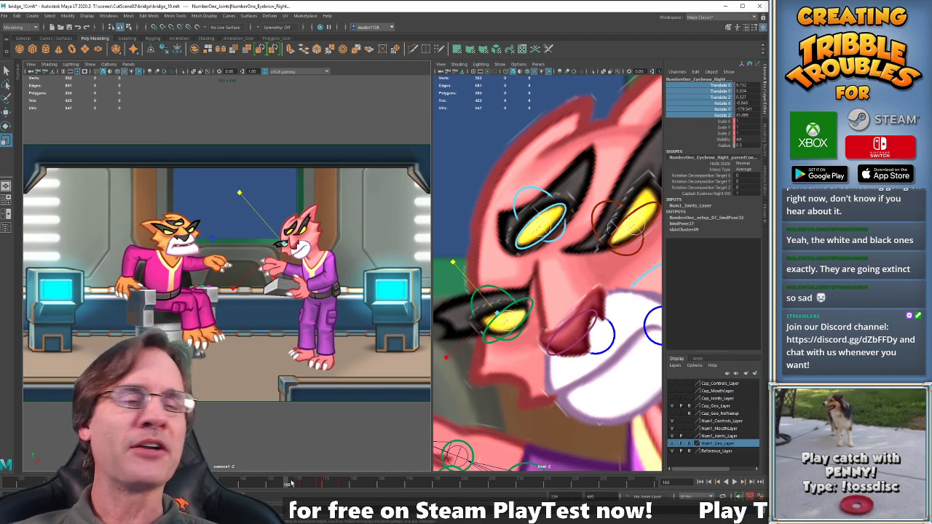
{"action": "key", "text": "alt+v"}
{"action": "key", "text": "alt+v"}
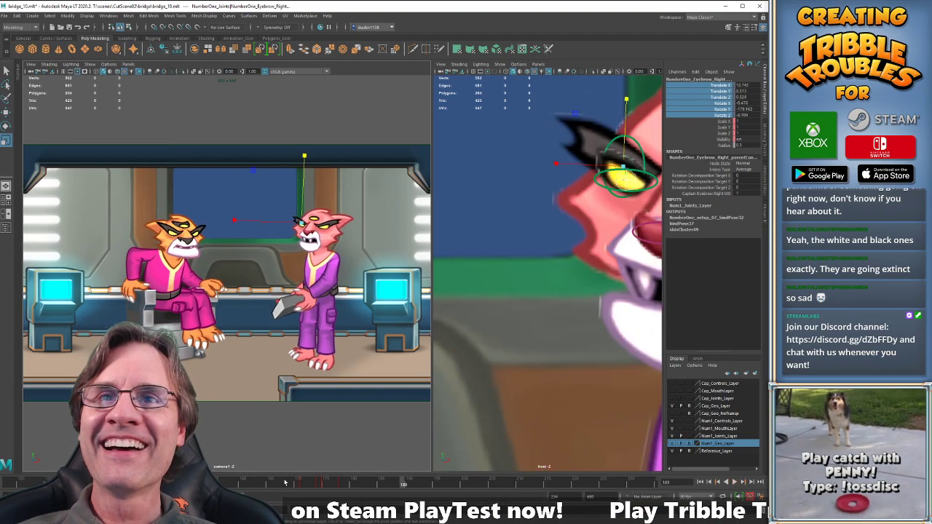
{"action": "key", "text": "alt+v"}
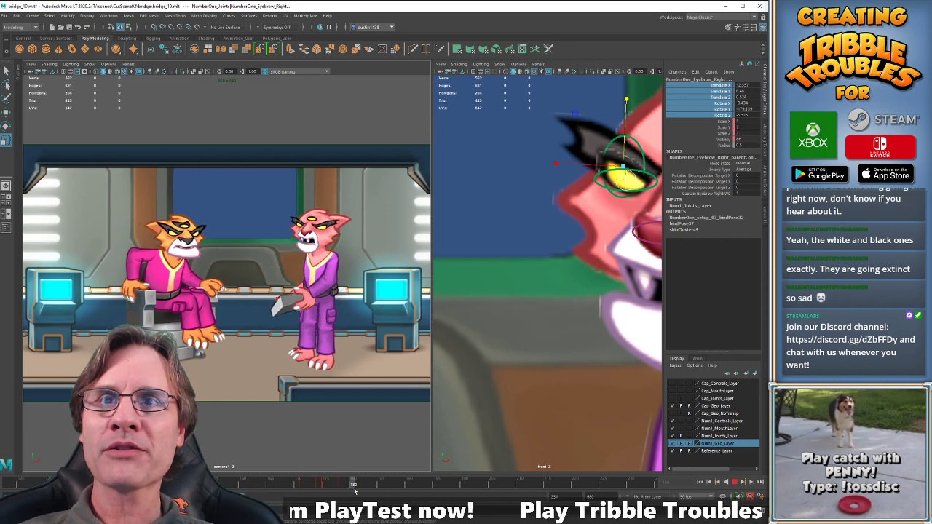
{"action": "key", "text": "alt+v"}
{"action": "left_click", "coordinate": [245, 486]}
{"action": "key", "text": "alt+v"}
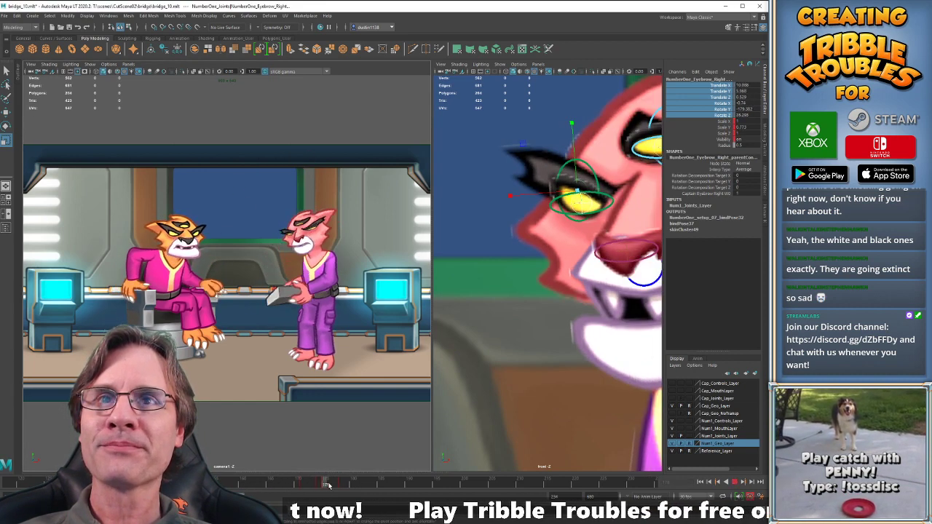
{"action": "key", "text": "alt+v"}
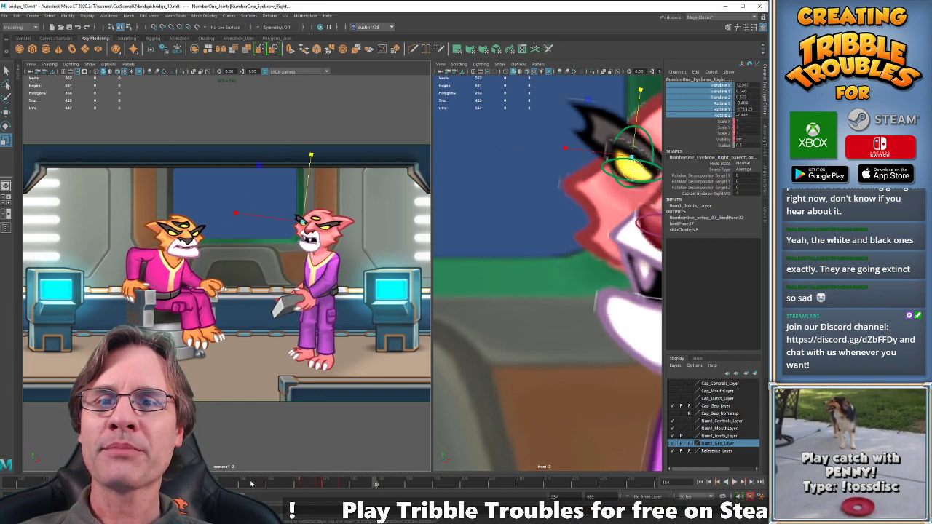
Play through the second blink and scale the pink character's right eyebrow vertically to about 1.24 at frame 178.
{"action": "key", "text": "alt+v"}
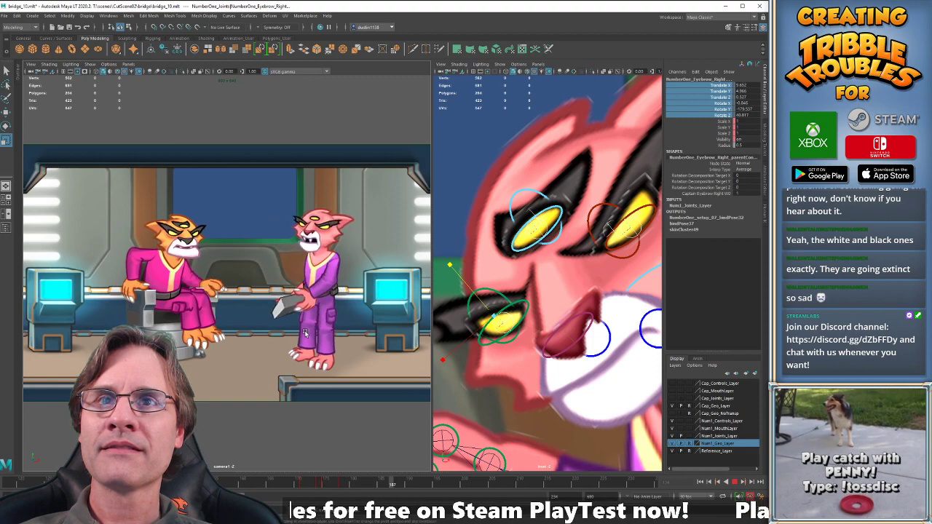
{"action": "key", "text": "alt+v"}
{"action": "key", "text": "alt+v"}
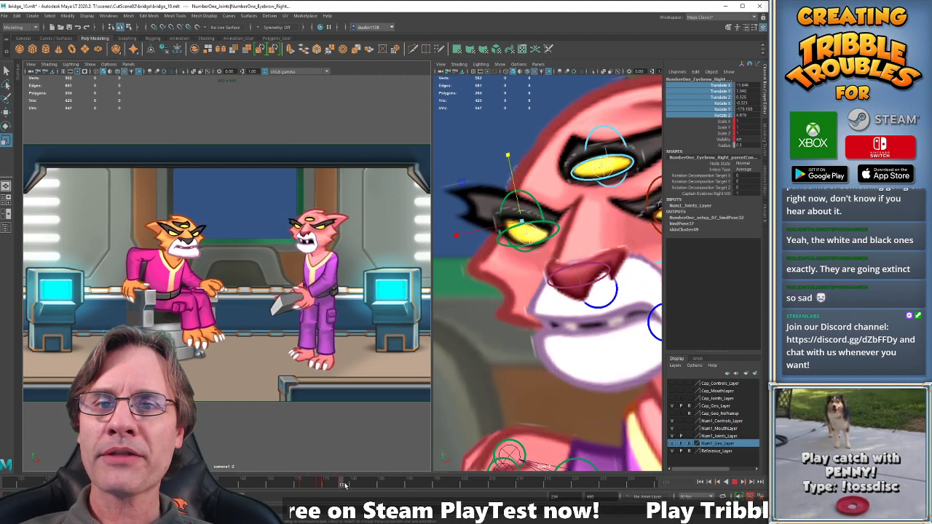
{"action": "key", "text": "alt+v"}
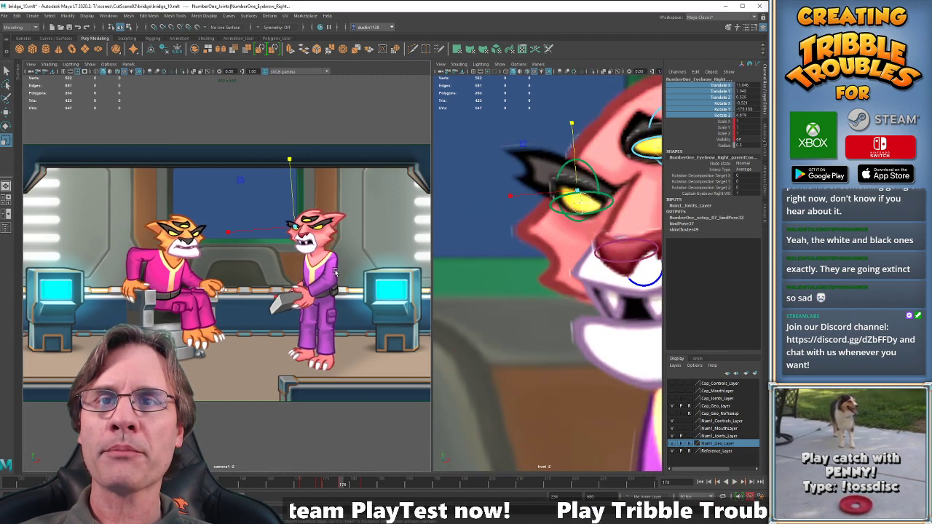
{"action": "key", "text": "r"}
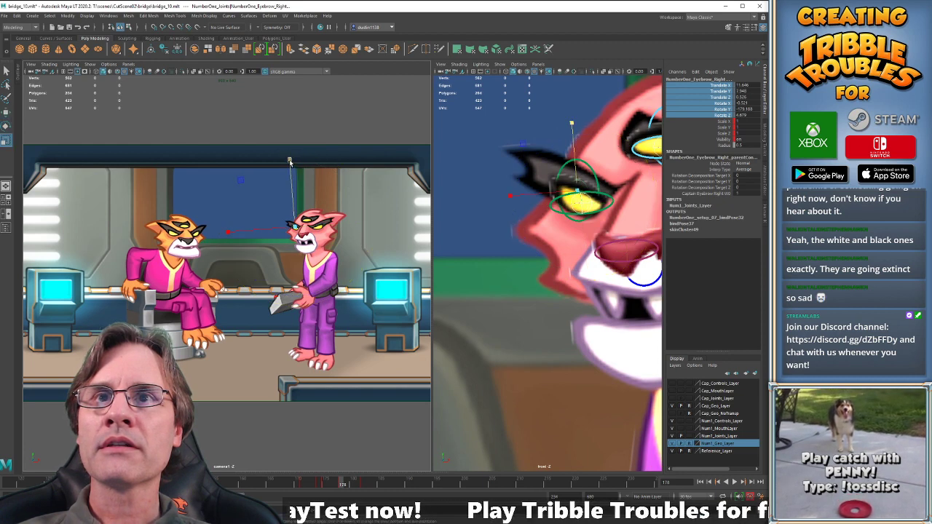
{"action": "left_click_drag", "start_coordinate": [290, 161], "coordinate": [289, 136]}
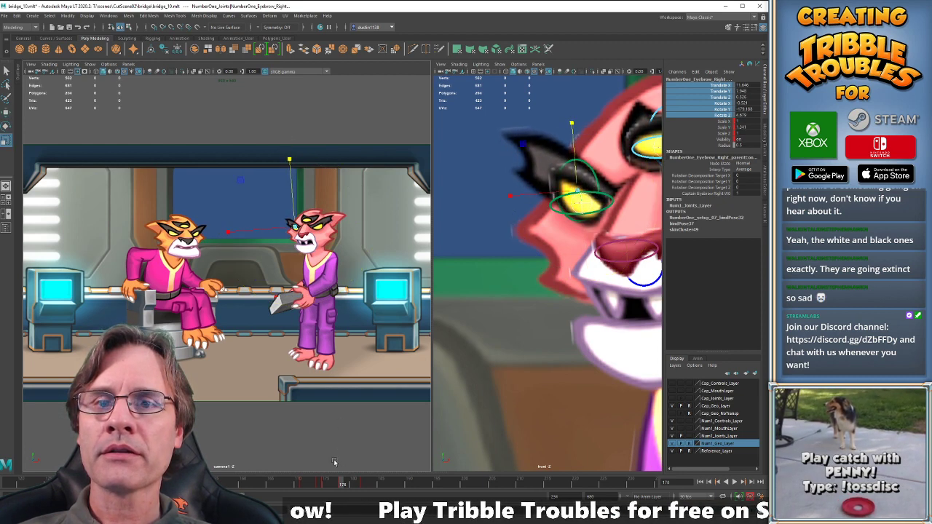
Turn on the timeline audio and check the eyebrow raise against the dialogue around frame 178.
{"action": "right_click", "coordinate": [278, 486]}
{"action": "mouse_move", "coordinate": [328, 473]}
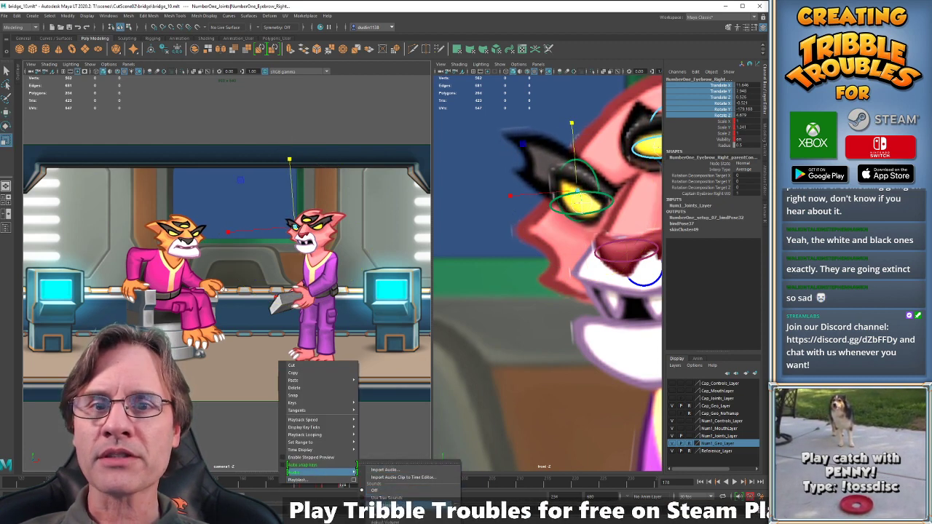
{"action": "left_click", "coordinate": [393, 506]}
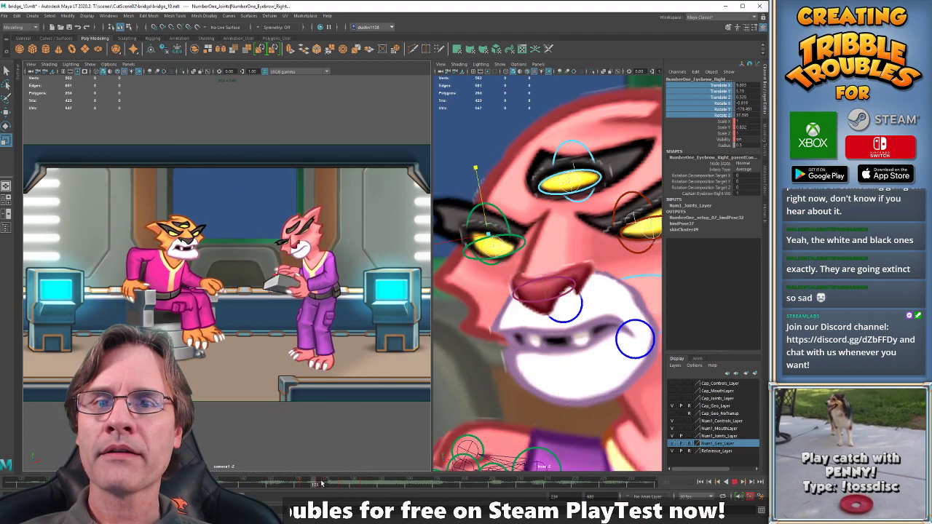
{"action": "left_click", "coordinate": [364, 483]}
{"action": "left_click_drag", "start_coordinate": [365, 483], "coordinate": [347, 485]}
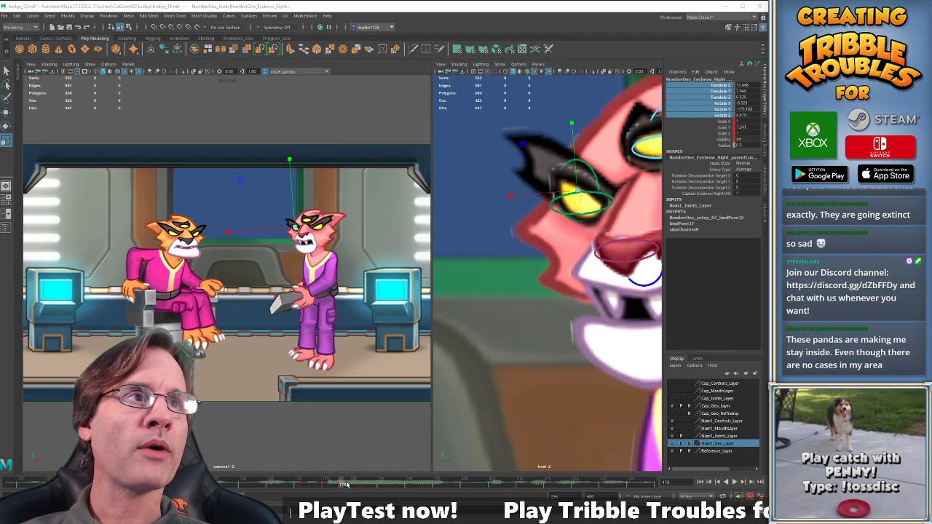
Turn the timeline audio off and move the eyebrow's scale key one frame later to frame 179.
{"action": "right_click", "coordinate": [307, 485]}
{"action": "mouse_move", "coordinate": [324, 476]}
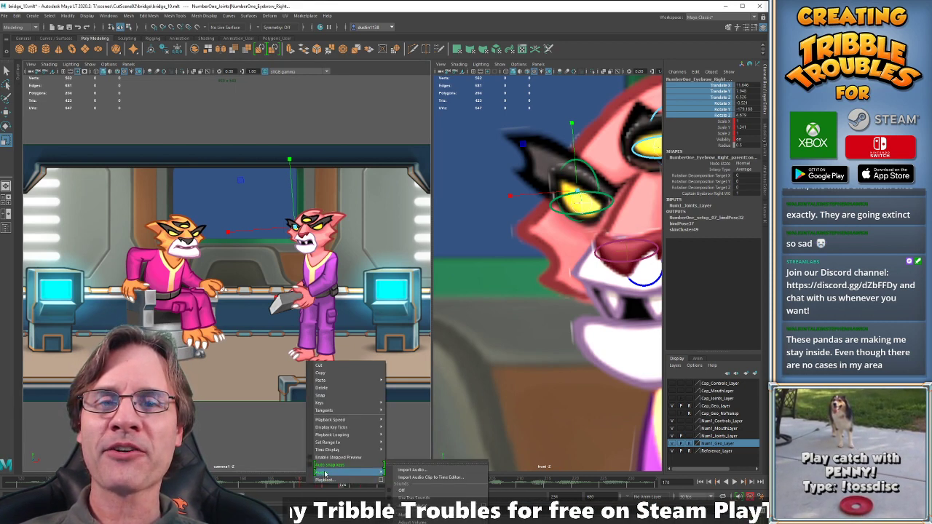
{"action": "left_click", "coordinate": [406, 491]}
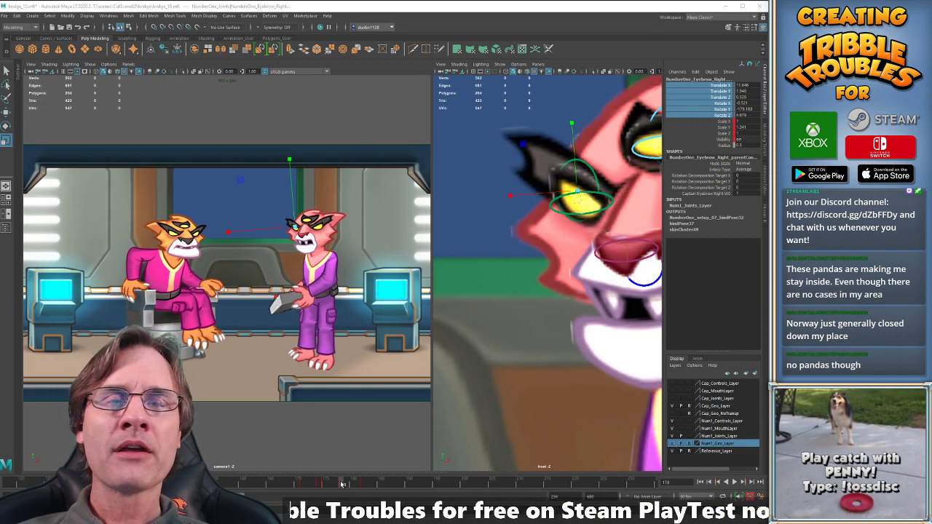
{"action": "left_click_drag", "start_coordinate": [341, 484], "coordinate": [403, 486]}
{"action": "left_click_drag", "start_coordinate": [340, 484], "coordinate": [347, 488], "text": "shift"}
Play the blink and eyebrow raise from about frame 168, checking the closed-eye pose and the eyebrow key at frame 179.
{"action": "left_click", "coordinate": [303, 485]}
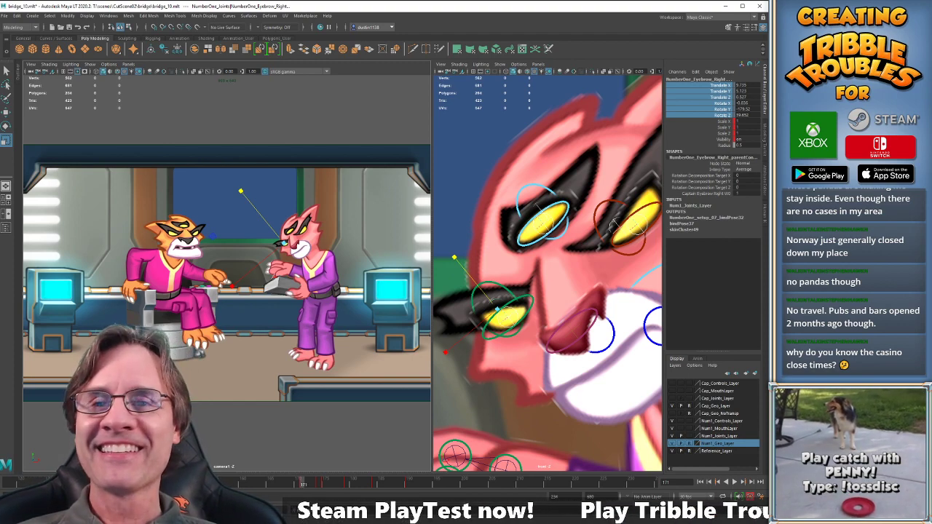
{"action": "left_click_drag", "start_coordinate": [287, 485], "coordinate": [287, 485]}
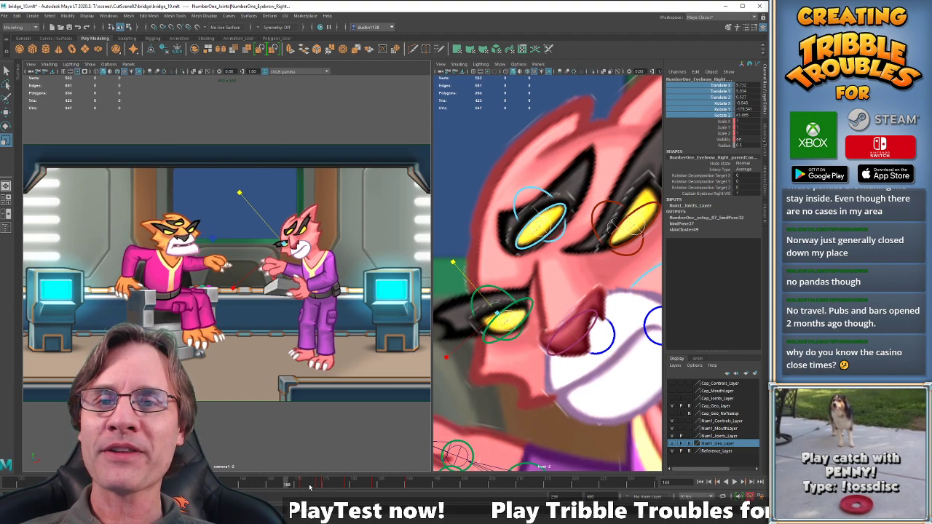
{"action": "key", "text": "alt+v"}
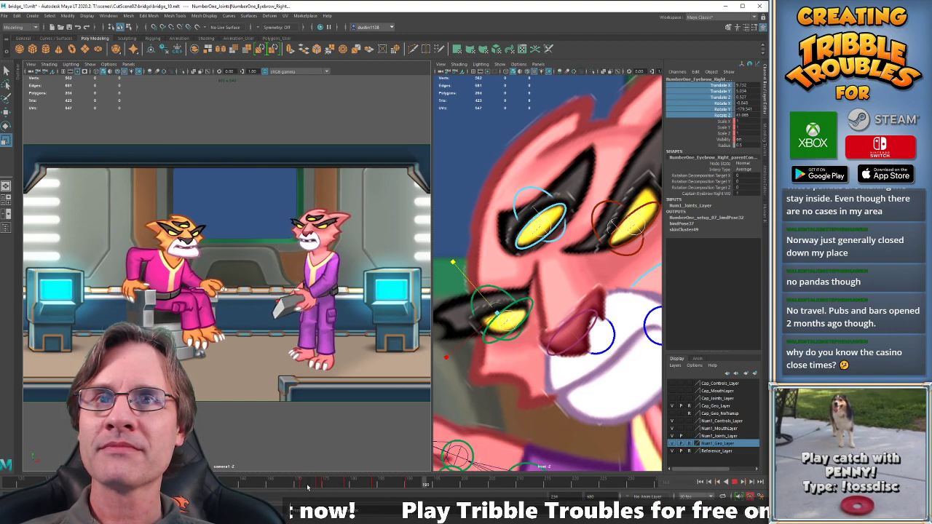
{"action": "key", "text": "alt+v"}
{"action": "left_click_drag", "start_coordinate": [302, 482], "coordinate": [308, 485]}
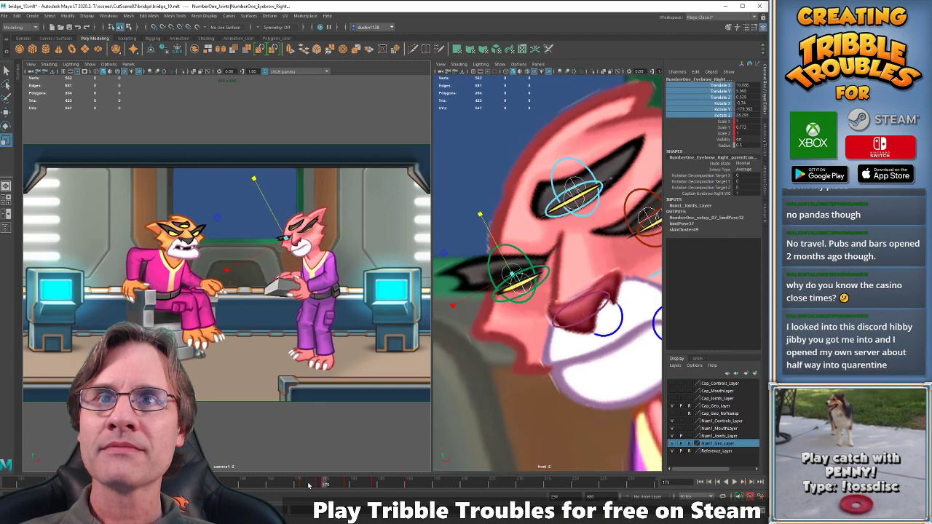
{"action": "key", "text": "period"}
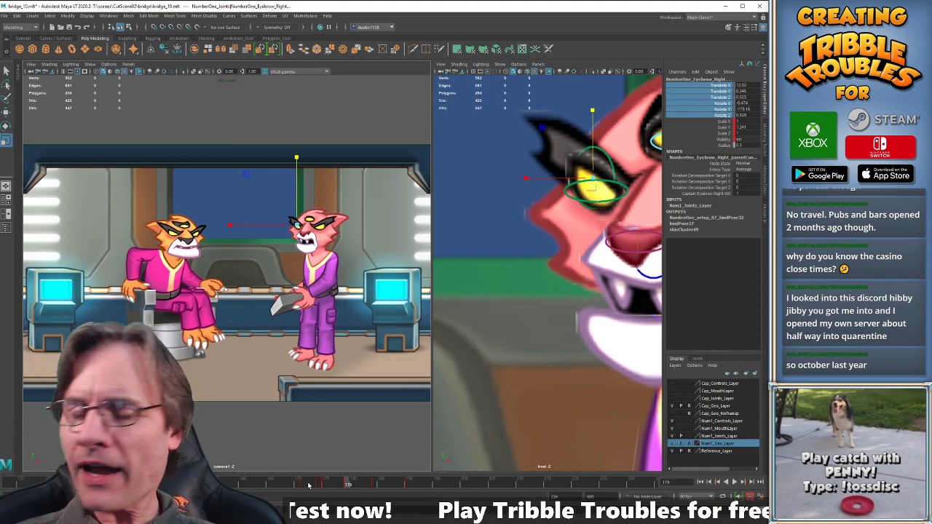
Replay the eyebrow raise from frames 168 and 169 through the head turn to judge its timing.
{"action": "left_click", "coordinate": [286, 486]}
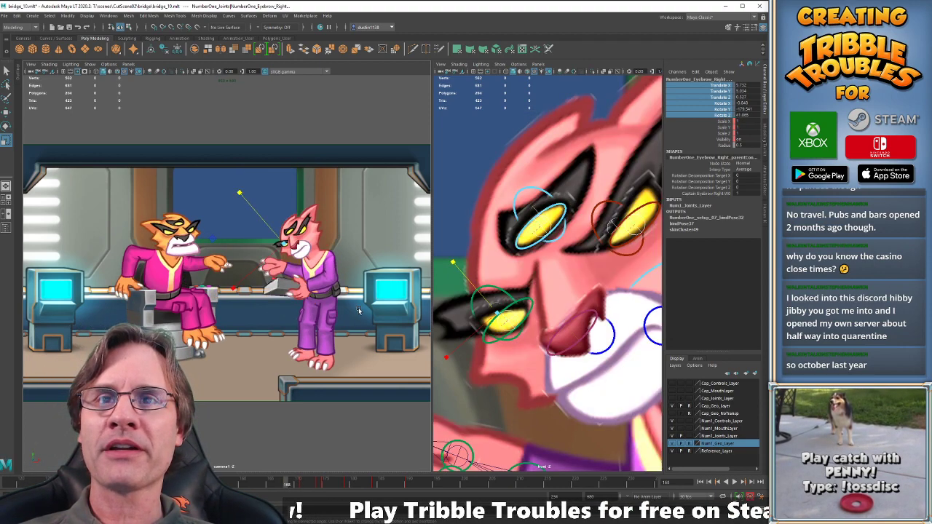
{"action": "key", "text": "alt+v"}
{"action": "key", "text": "alt+v"}
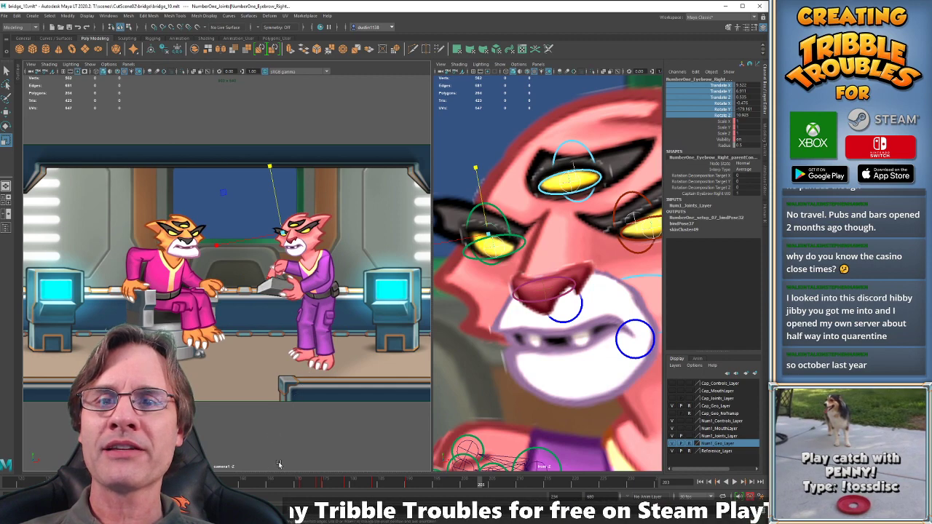
{"action": "left_click", "coordinate": [292, 483]}
{"action": "key", "text": "alt+v"}
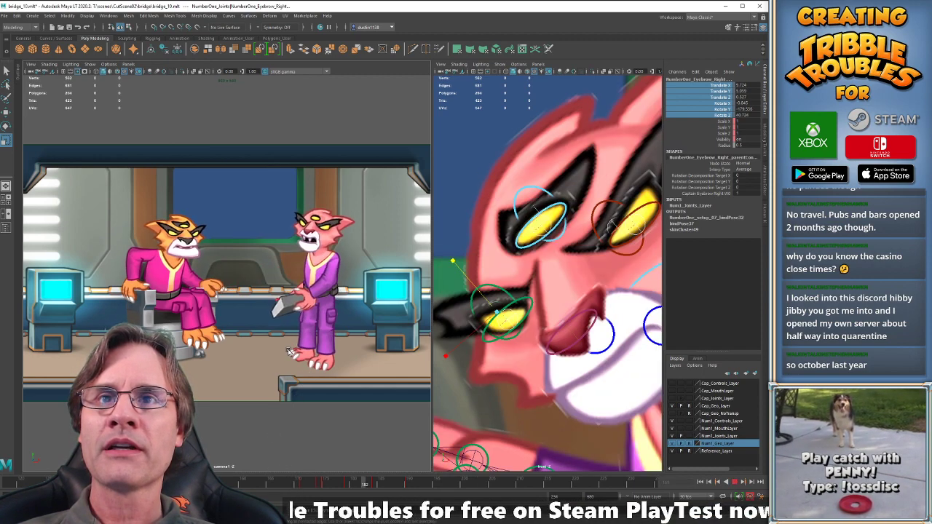
{"action": "key", "text": "alt+v"}
{"action": "left_click", "coordinate": [292, 482]}
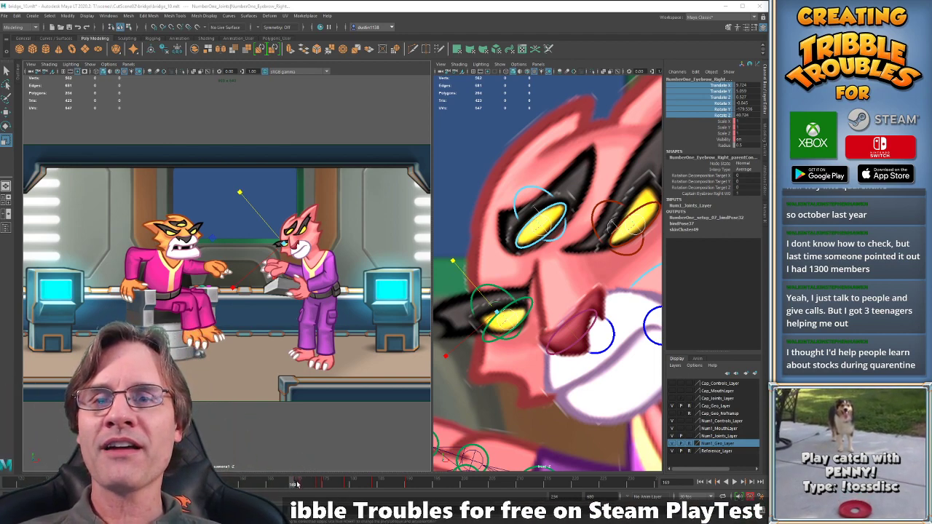
{"action": "left_click_drag", "start_coordinate": [297, 484], "coordinate": [286, 491]}
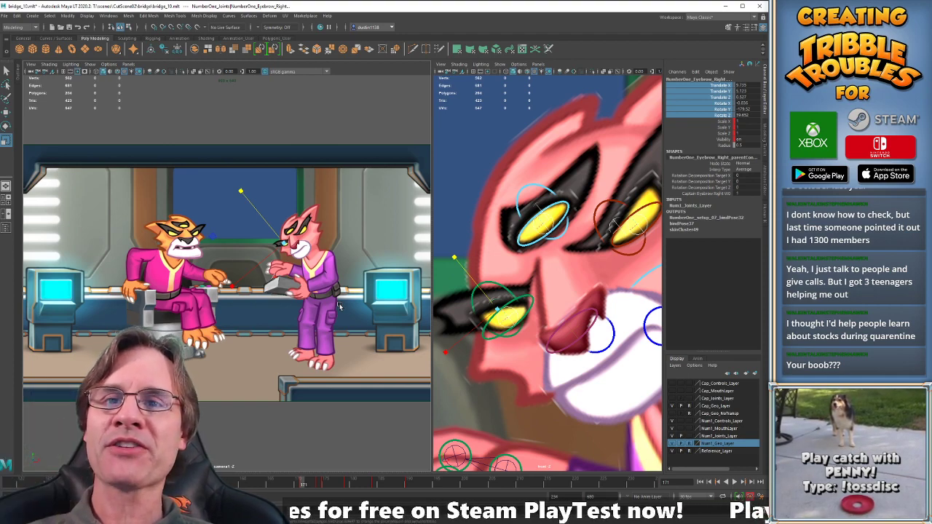
Play from frame 168 past frame 205 twice and scrub through the eyebrow raise up to about frame 195.
{"action": "left_click", "coordinate": [285, 481]}
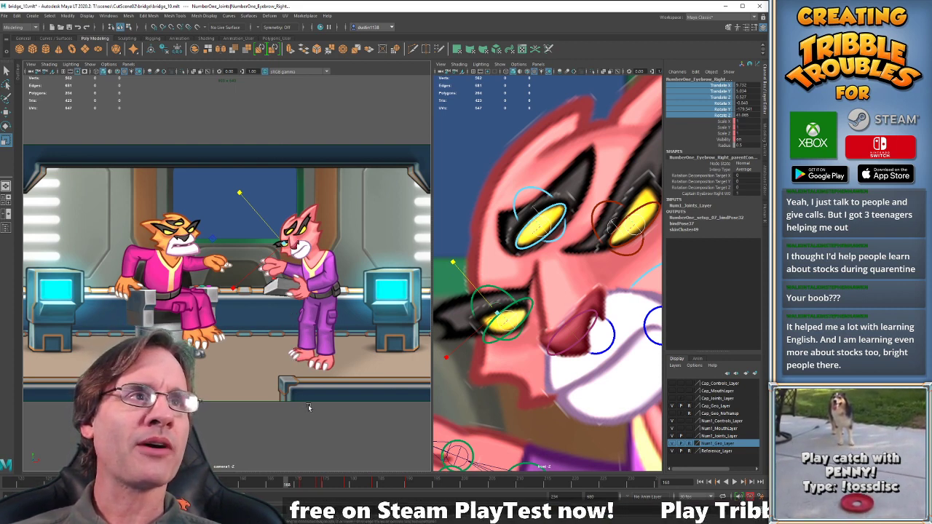
{"action": "key", "text": "alt+v"}
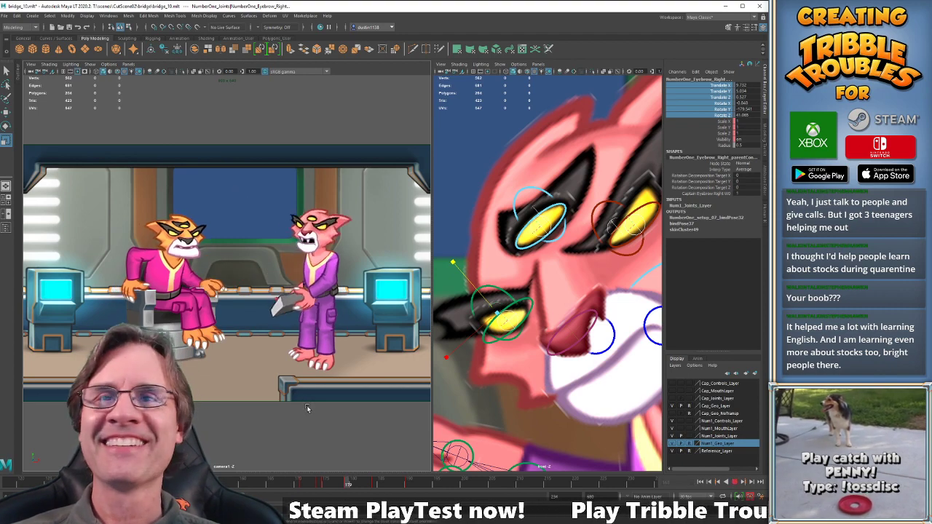
{"action": "key", "text": "alt+v"}
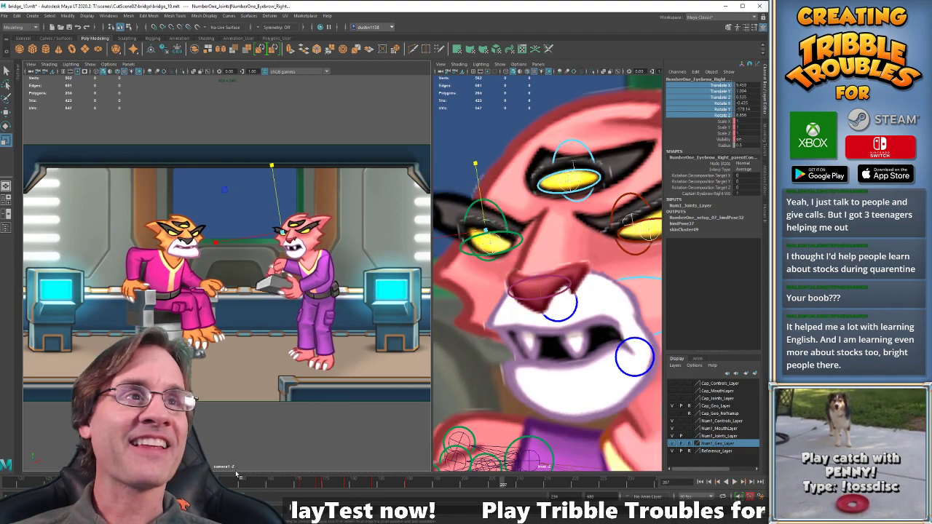
{"action": "key", "text": "alt+v"}
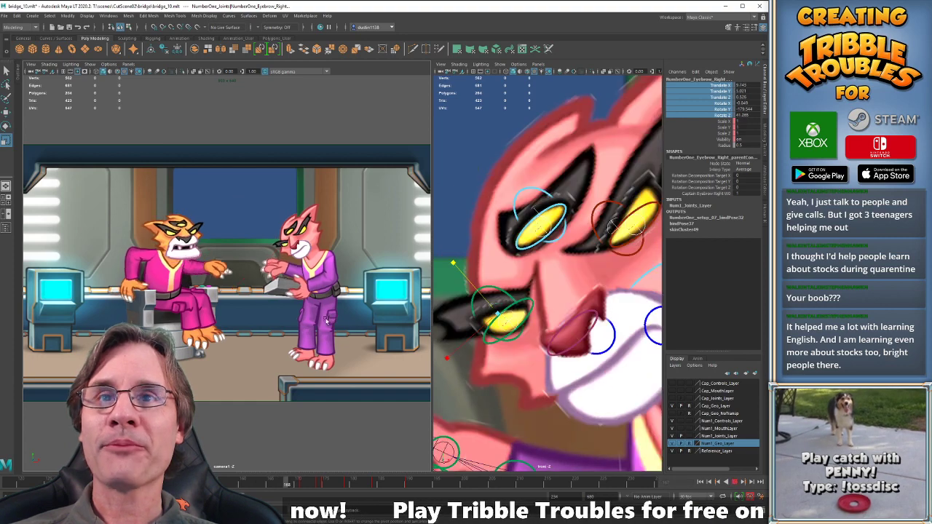
{"action": "key", "text": "alt+v"}
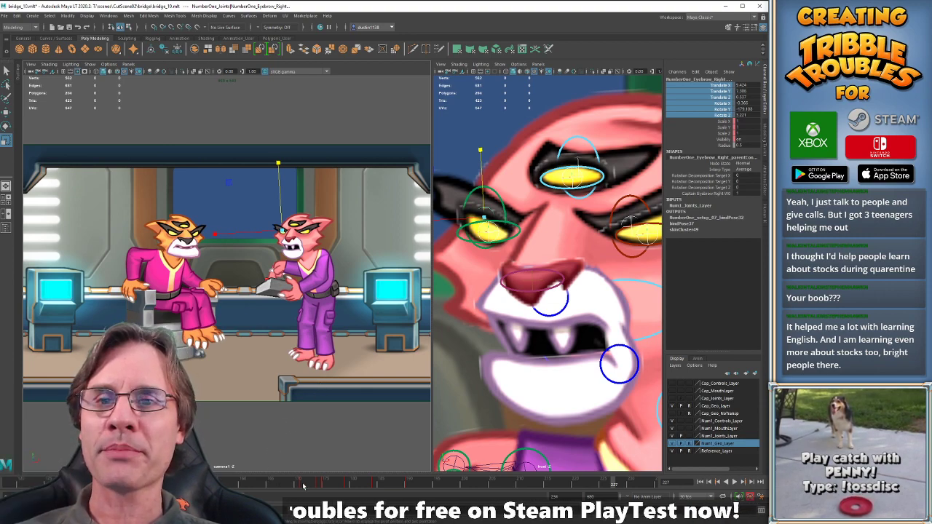
{"action": "left_click_drag", "start_coordinate": [304, 487], "coordinate": [441, 484]}
Turn on the timeline audio and play the eyebrow raise with sound from frame 166 to about frame 184.
{"action": "right_click", "coordinate": [249, 481]}
{"action": "mouse_move", "coordinate": [305, 466]}
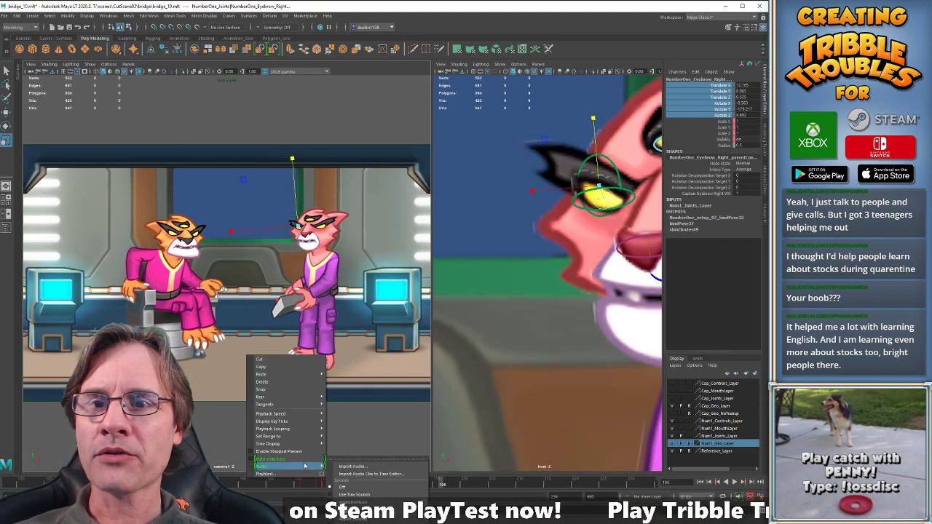
{"action": "left_click", "coordinate": [377, 503]}
{"action": "left_click", "coordinate": [274, 483]}
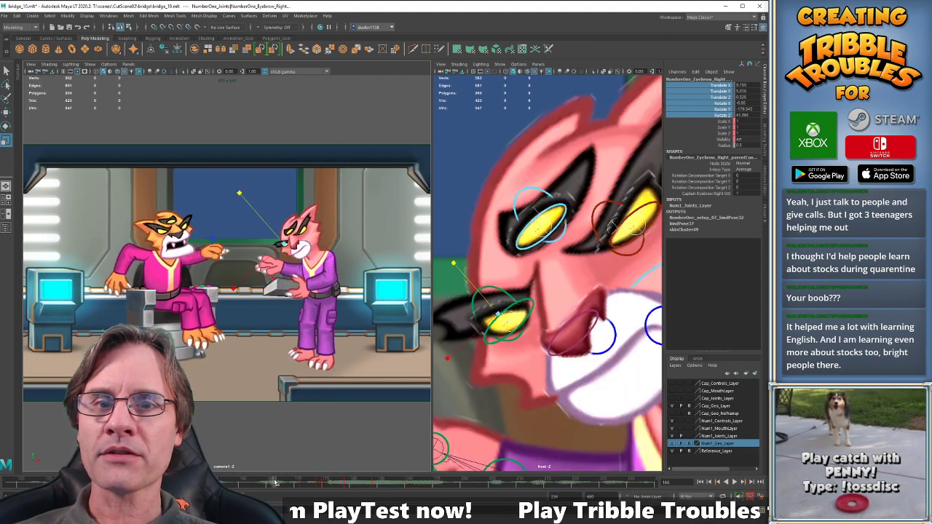
{"action": "key", "text": "alt+v"}
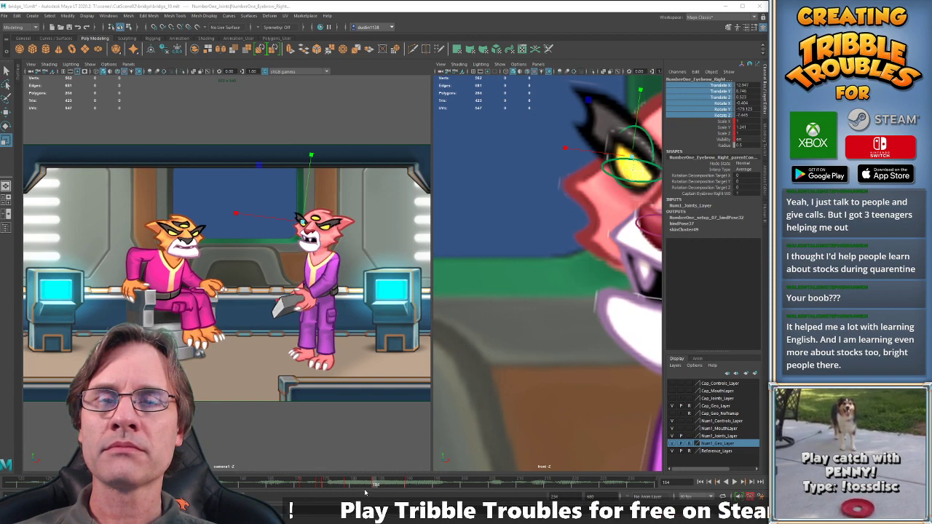
Move the eyebrow's hold and return keys about seven frames later and replay from before the blink.
{"action": "left_click_drag", "start_coordinate": [401, 484], "coordinate": [490, 485], "text": "shift"}
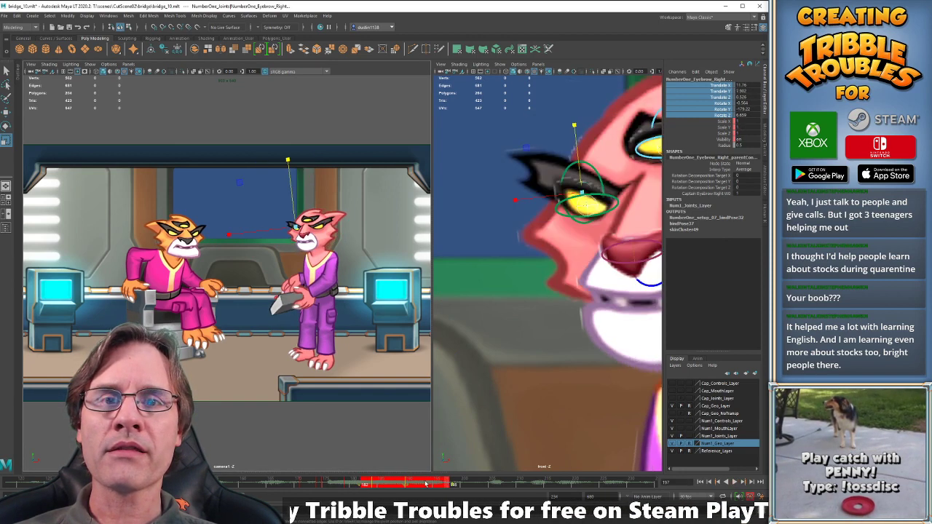
{"action": "key", "text": "alt+v"}
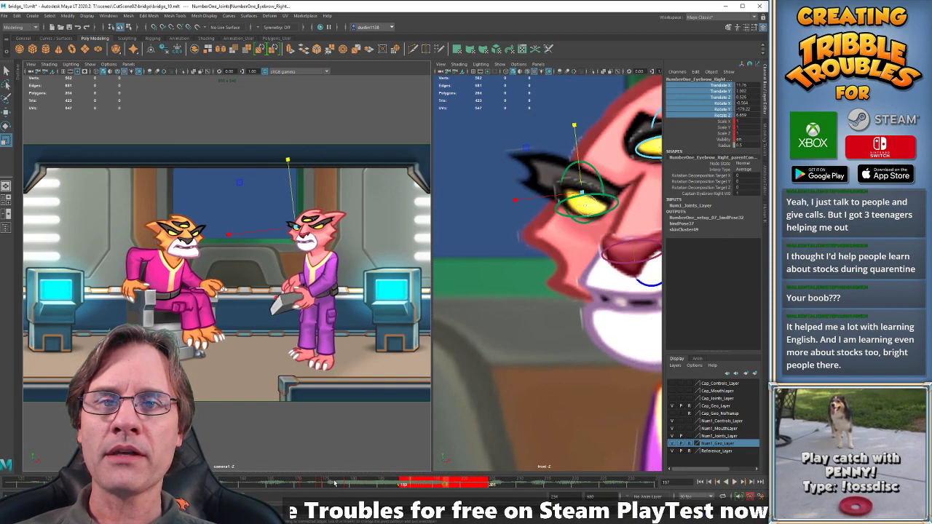
{"action": "left_click_drag", "start_coordinate": [335, 483], "coordinate": [289, 483]}
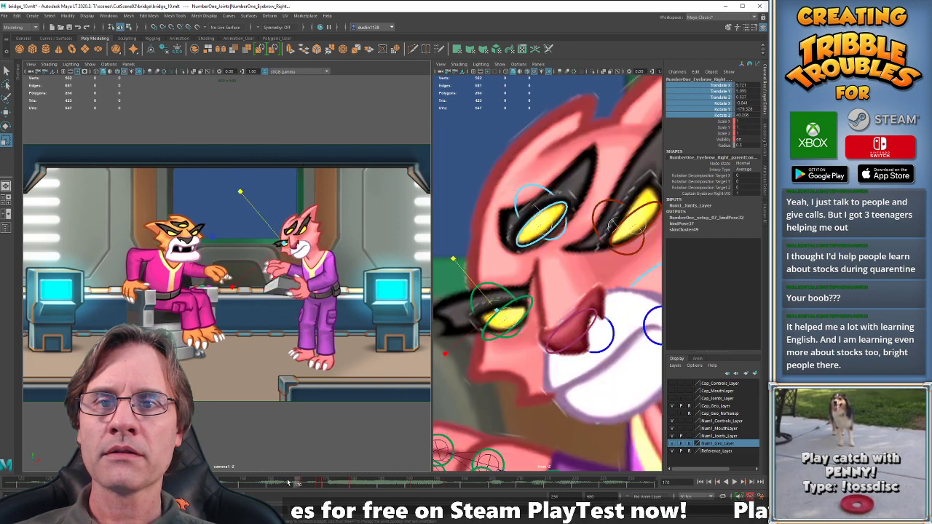
{"action": "key", "text": "alt+v"}
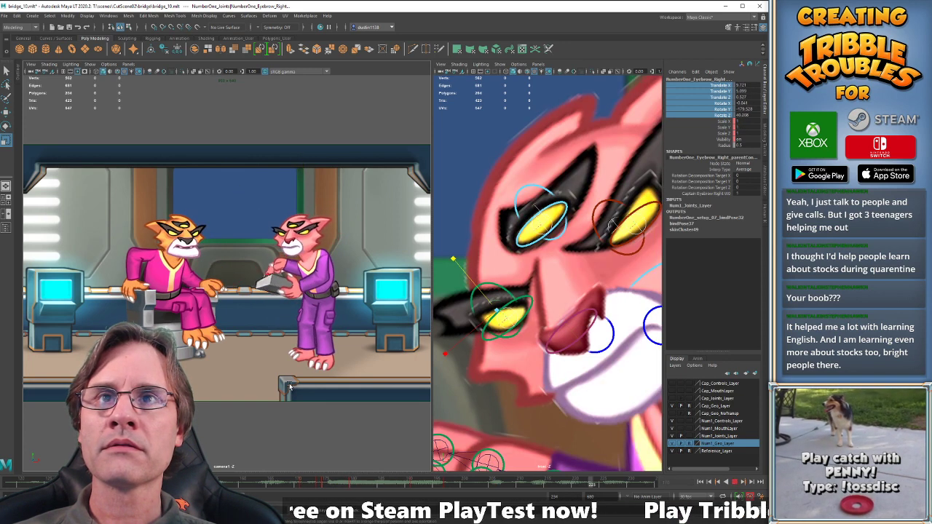
{"action": "key", "text": "alt+v"}
Replay the retimed eyebrow raise with sound and inspect its poses at frames 191 and 197.
{"action": "key", "text": "alt+v"}
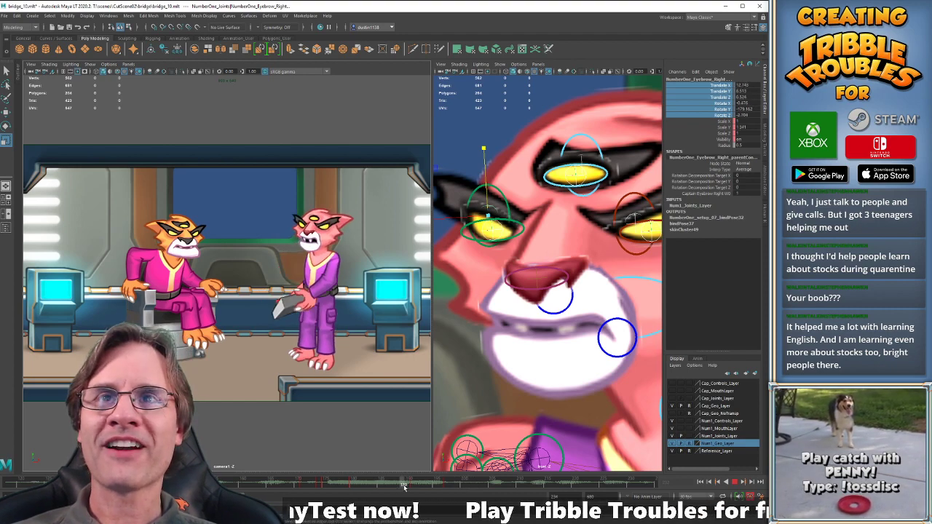
{"action": "key", "text": "alt+v"}
{"action": "key", "text": "alt+comma"}
{"action": "key", "text": "alt+comma"}
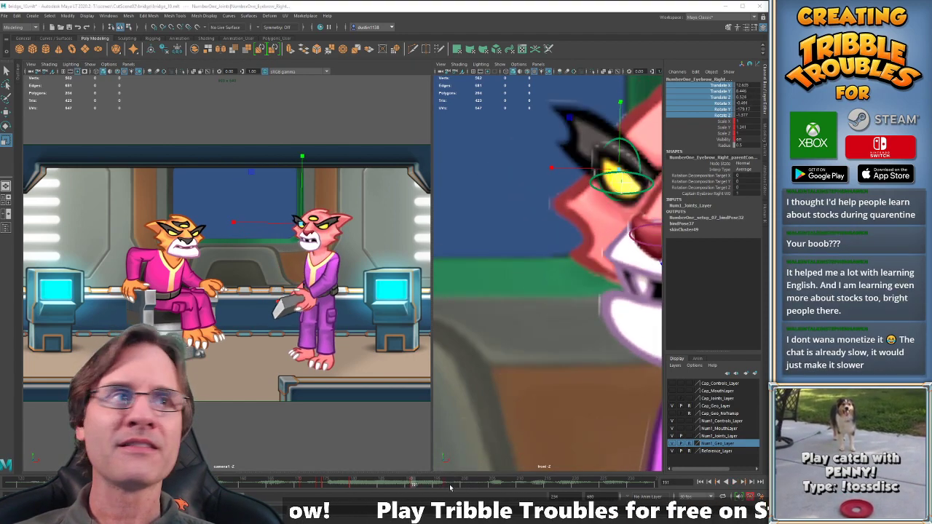
{"action": "key", "text": "alt+period"}
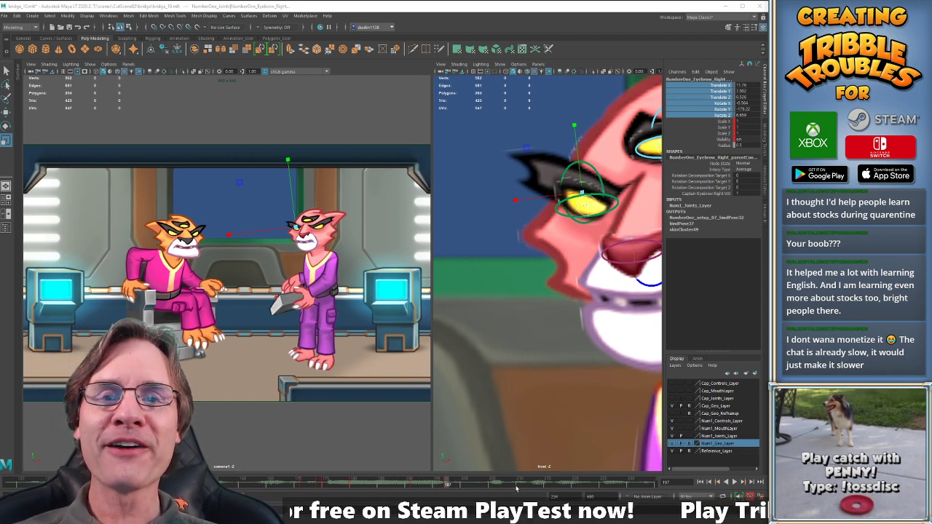
Replay the eyebrow raise from about frame 176 and scrub through the head turn to frame 203.
{"action": "left_click_drag", "start_coordinate": [510, 488], "coordinate": [333, 486]}
{"action": "key", "text": "alt+v"}
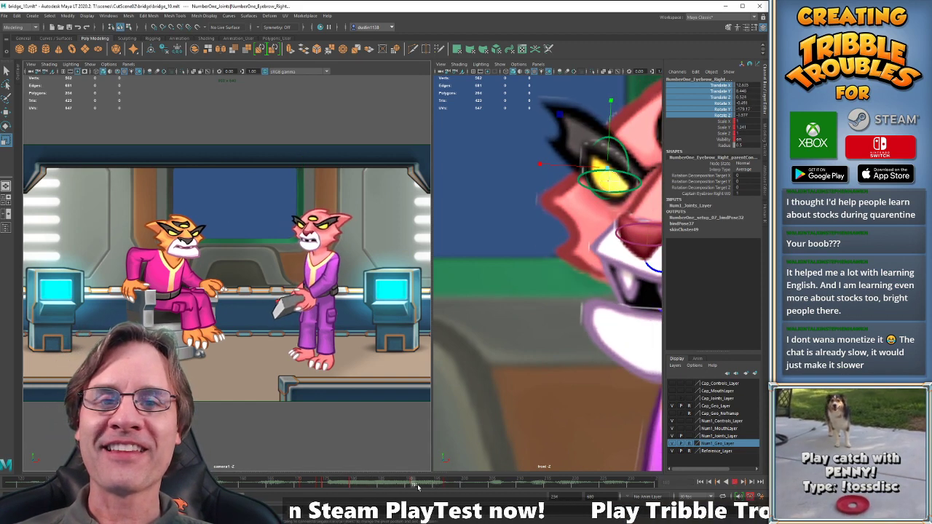
{"action": "left_click_drag", "start_coordinate": [418, 488], "coordinate": [463, 484]}
{"action": "left_click_drag", "start_coordinate": [528, 340], "coordinate": [498, 330], "text": "alt"}
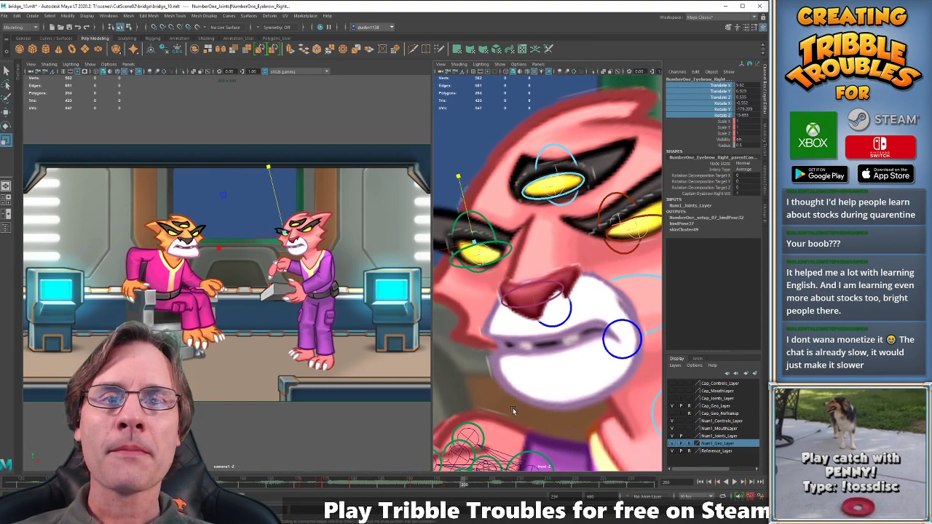
{"action": "left_click_drag", "start_coordinate": [469, 486], "coordinate": [483, 485]}
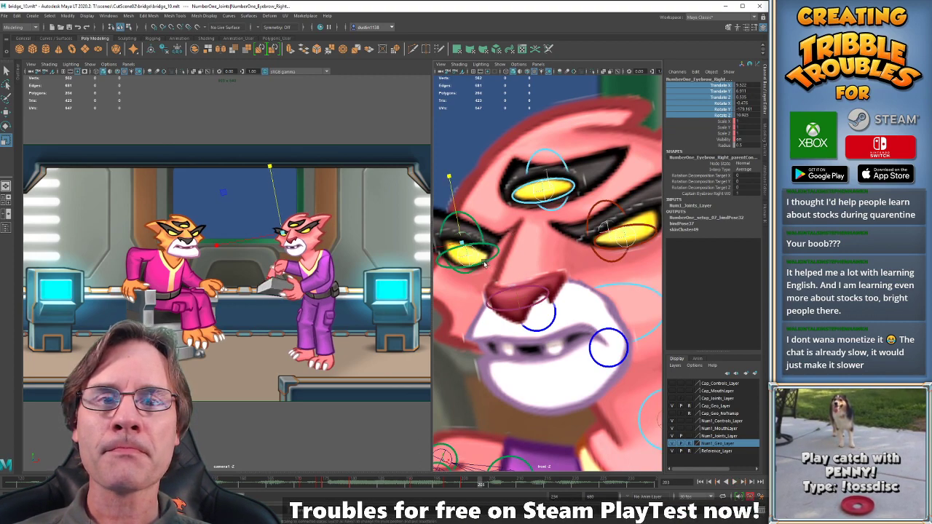
Copy the blink pose of the pink character's eyes and eyebrows from frame 174 to frame 203, and open the eyes to about 0.55 vertical scale.
{"action": "key", "text": "shift+r"}
{"action": "left_click", "coordinate": [319, 484]}
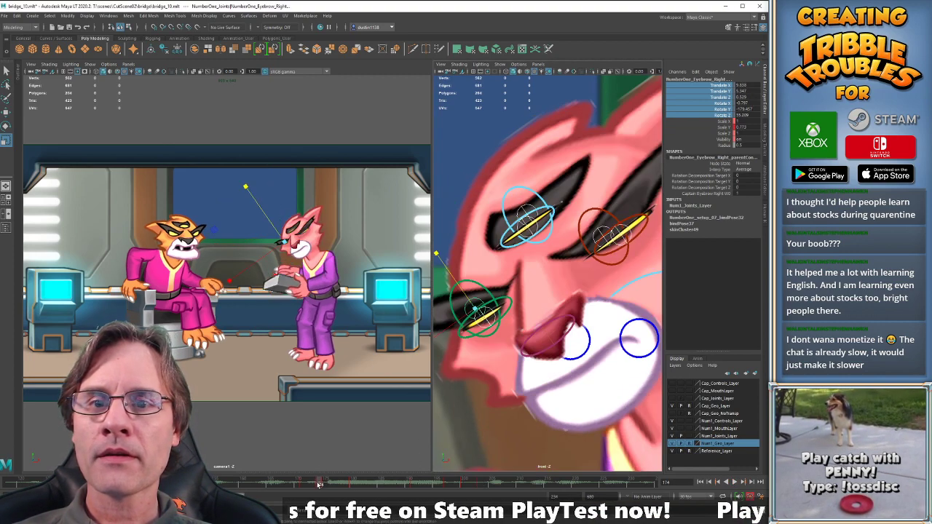
{"action": "left_click", "coordinate": [477, 486]}
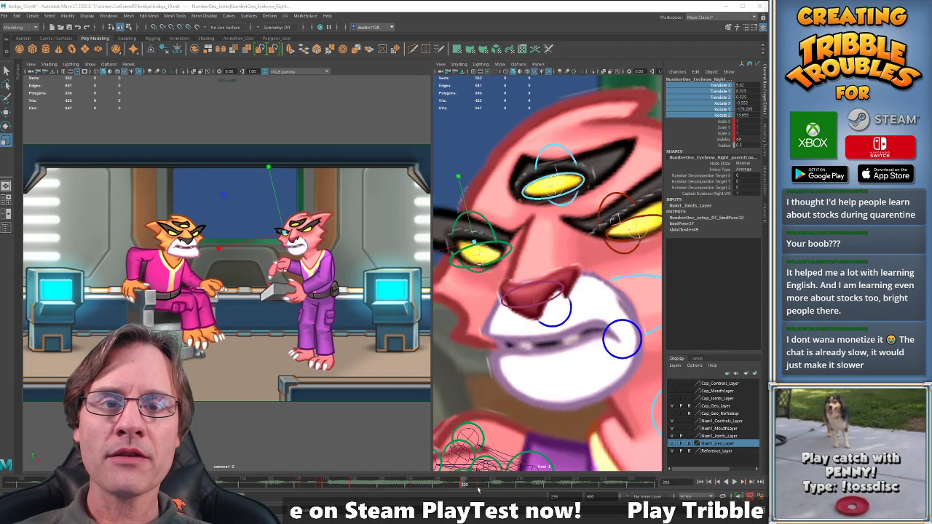
{"action": "left_click", "coordinate": [478, 257]}
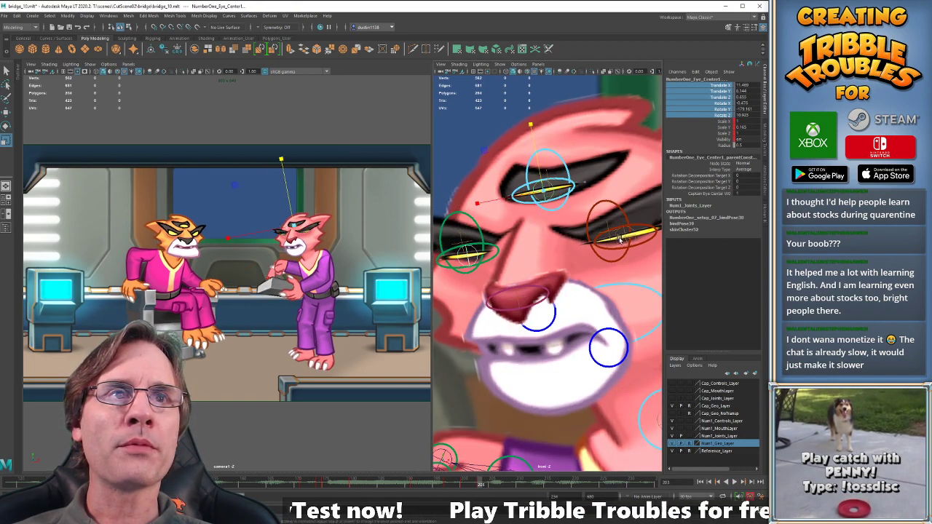
{"action": "left_click", "coordinate": [619, 240]}
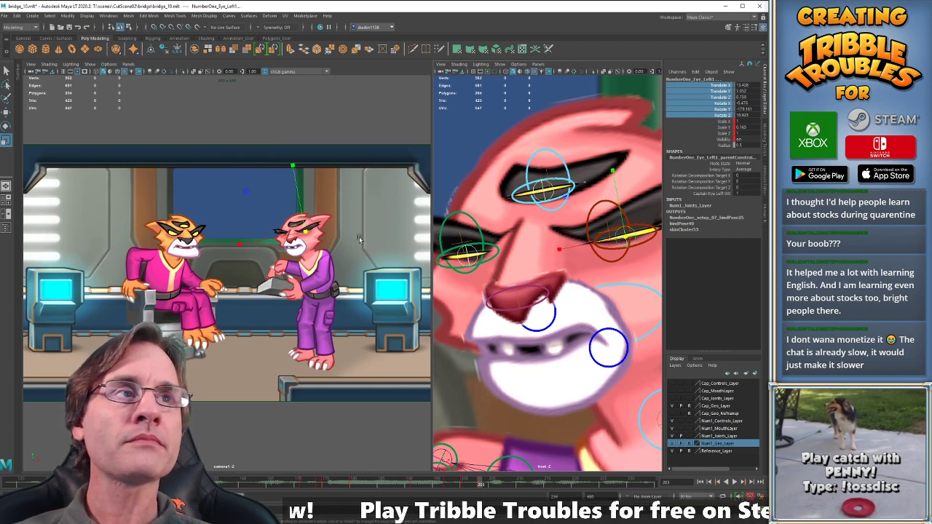
{"action": "left_click_drag", "start_coordinate": [292, 166], "coordinate": [284, 120]}
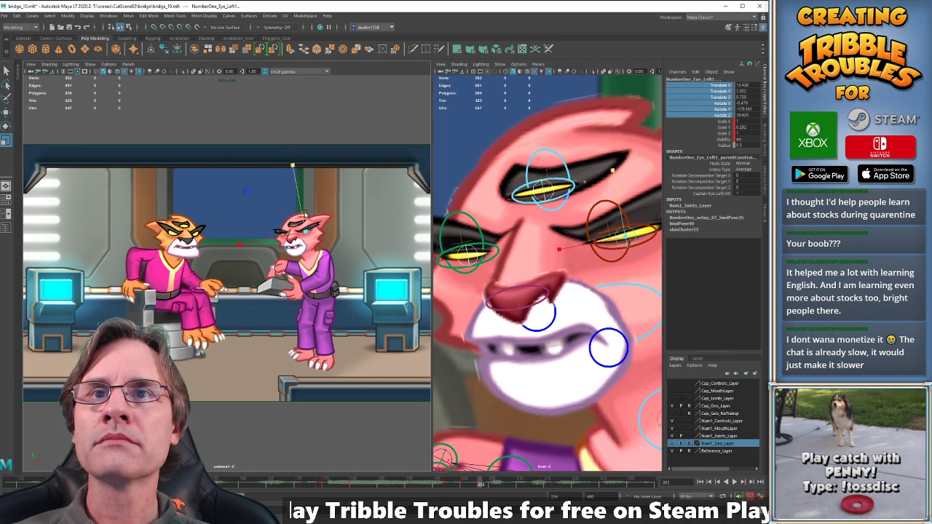
{"action": "left_click_drag", "start_coordinate": [614, 173], "coordinate": [592, 139]}
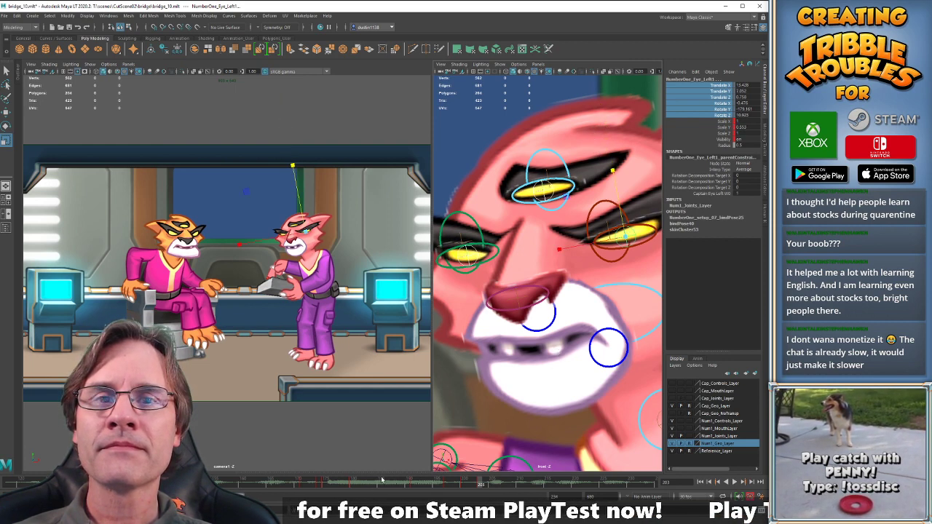
Play the new half-blink from about frame 186 and compare the face poses at the keys on frames 197 and 200.
{"action": "left_click", "coordinate": [385, 482]}
{"action": "middle_click", "coordinate": [346, 327]}
{"action": "key", "text": "alt+v"}
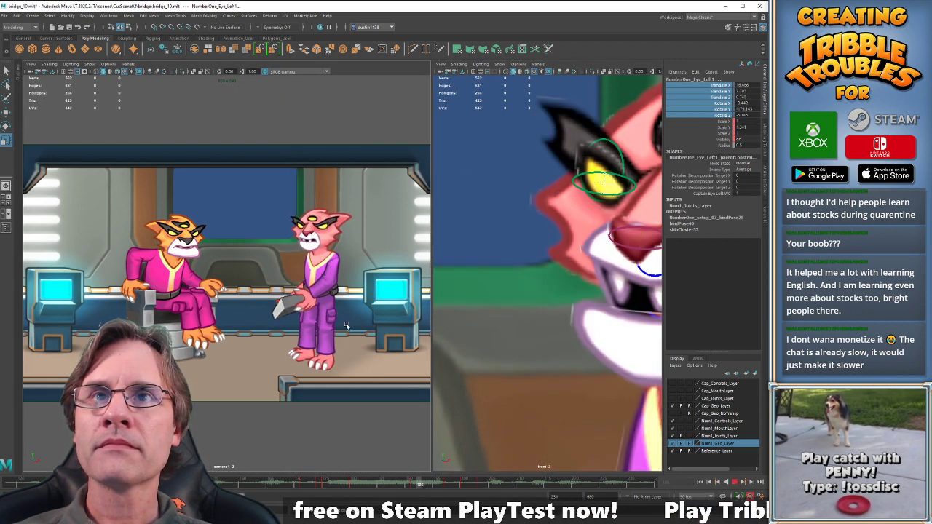
{"action": "key", "text": "alt+v"}
{"action": "key", "text": "comma"}
{"action": "key", "text": "comma"}
{"action": "key", "text": "comma"}
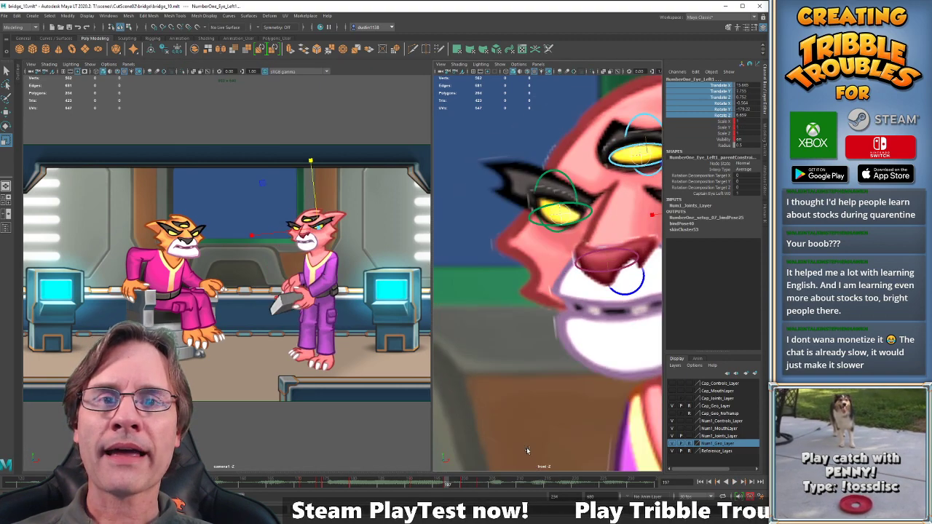
{"action": "key", "text": "comma"}
{"action": "key", "text": "period"}
{"action": "key", "text": "period"}
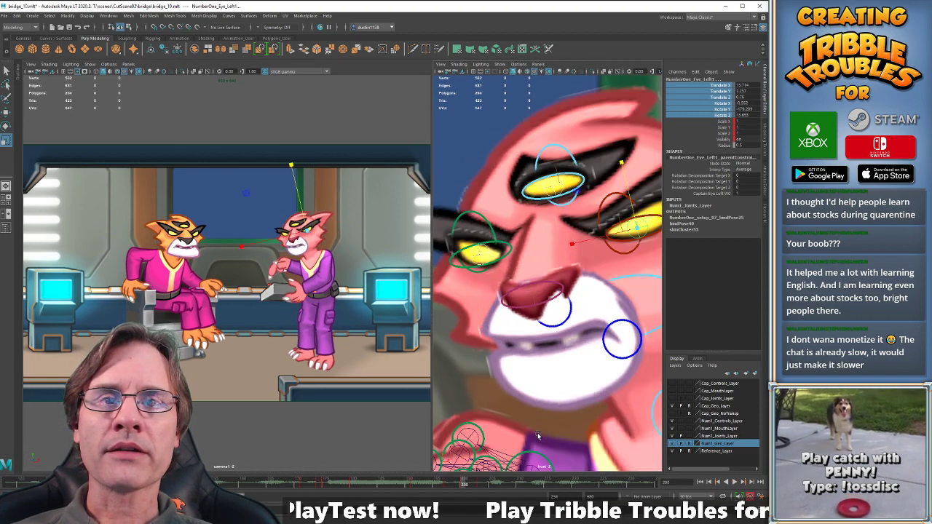
{"action": "key", "text": "comma"}
{"action": "key", "text": "period"}
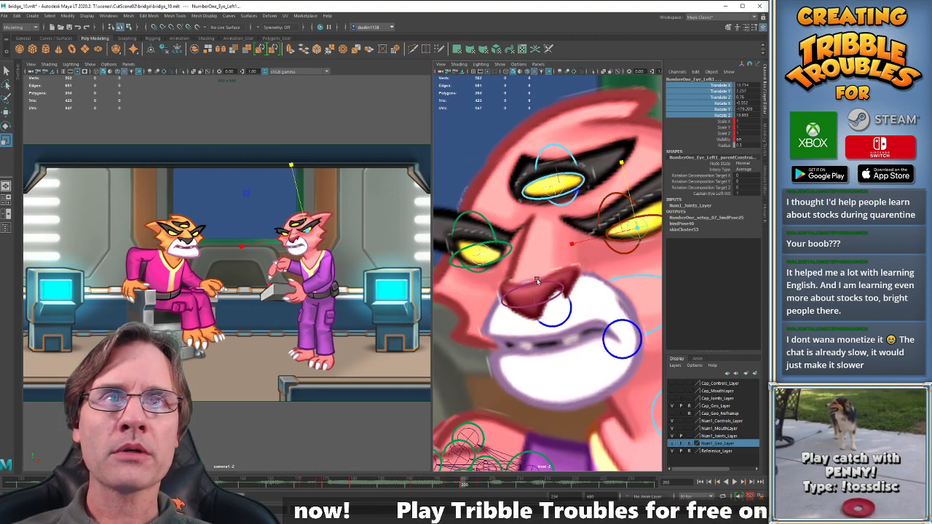
Select the pink character's centre, left and right eyebrow joints, temporarily hiding Num1_Geo_Layer to reach the right one.
{"action": "left_click", "coordinate": [577, 184]}
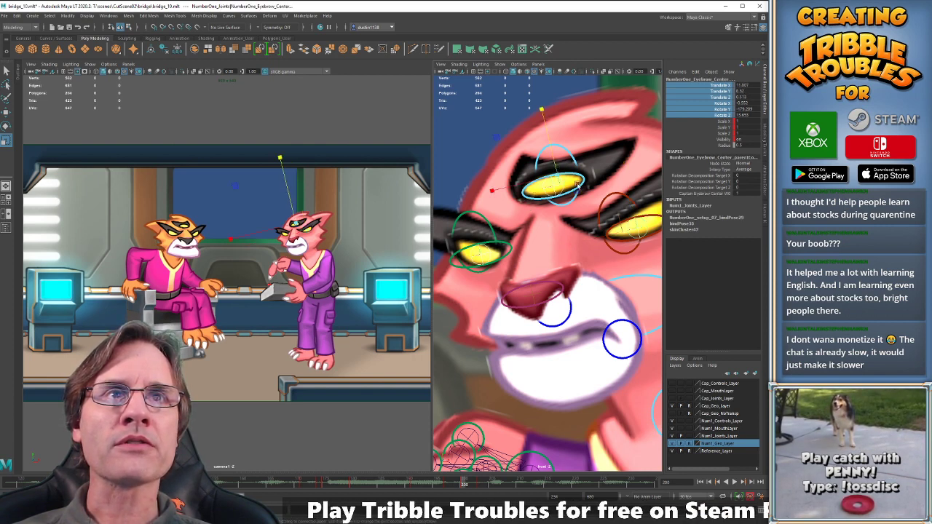
{"action": "left_click", "coordinate": [621, 230]}
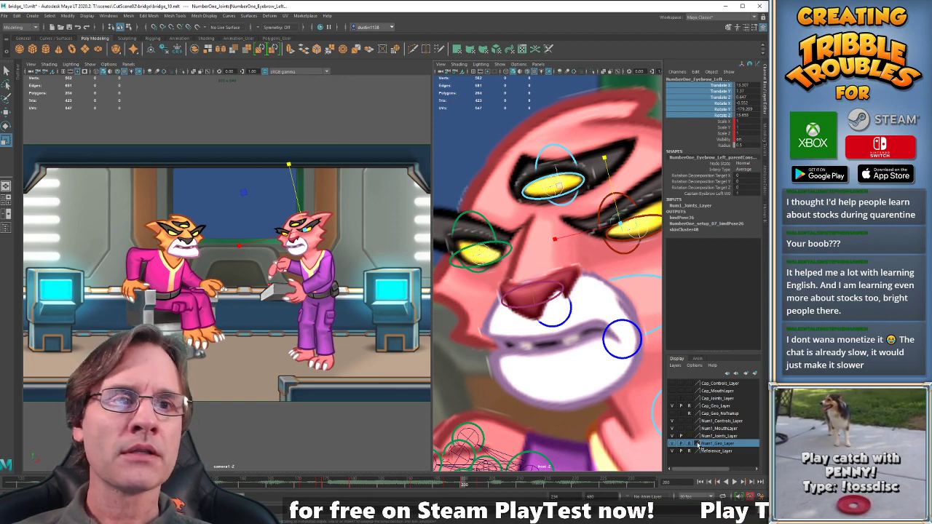
{"action": "left_click", "coordinate": [672, 443]}
{"action": "left_click", "coordinate": [475, 238]}
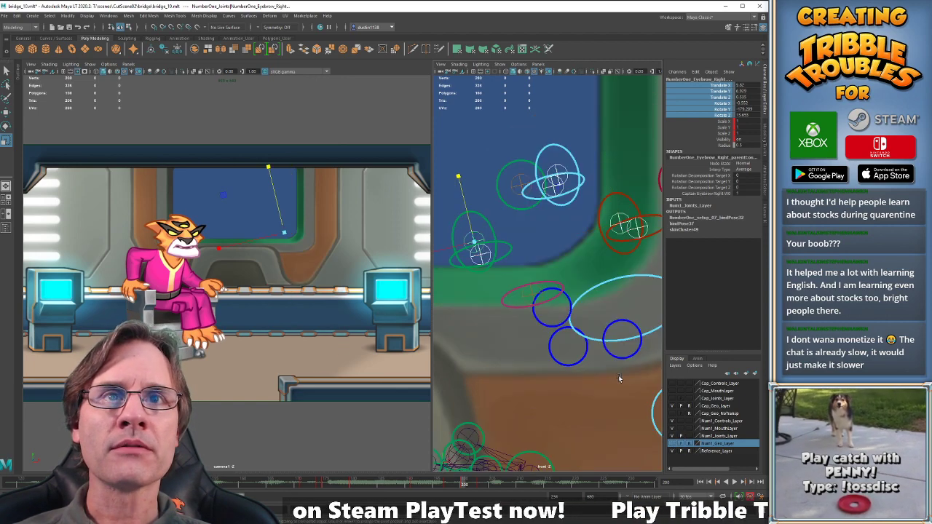
{"action": "left_click", "coordinate": [673, 444]}
Flip back and forth between the eyebrow keys at frames 197 and 200 to examine the change during the head turn.
{"action": "left_click_drag", "start_coordinate": [447, 482], "coordinate": [397, 467]}
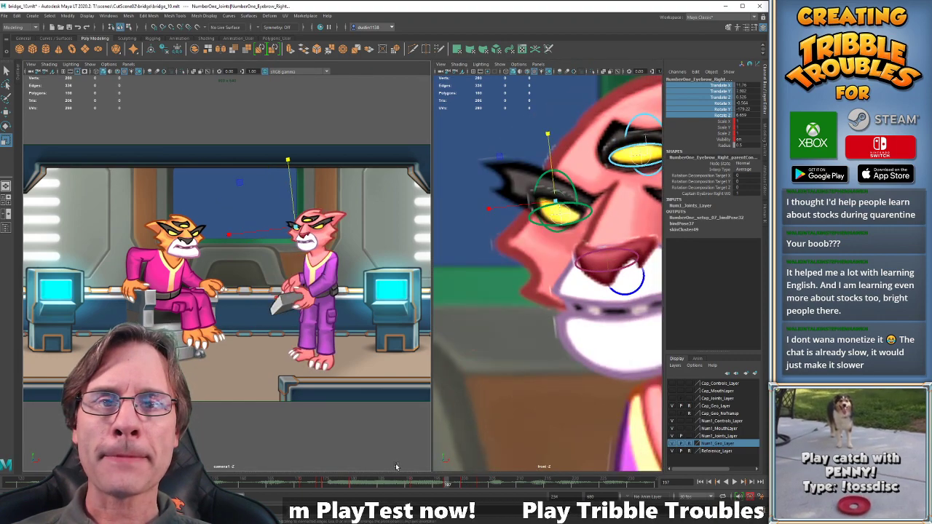
{"action": "left_click", "coordinate": [412, 482]}
{"action": "left_click", "coordinate": [448, 484]}
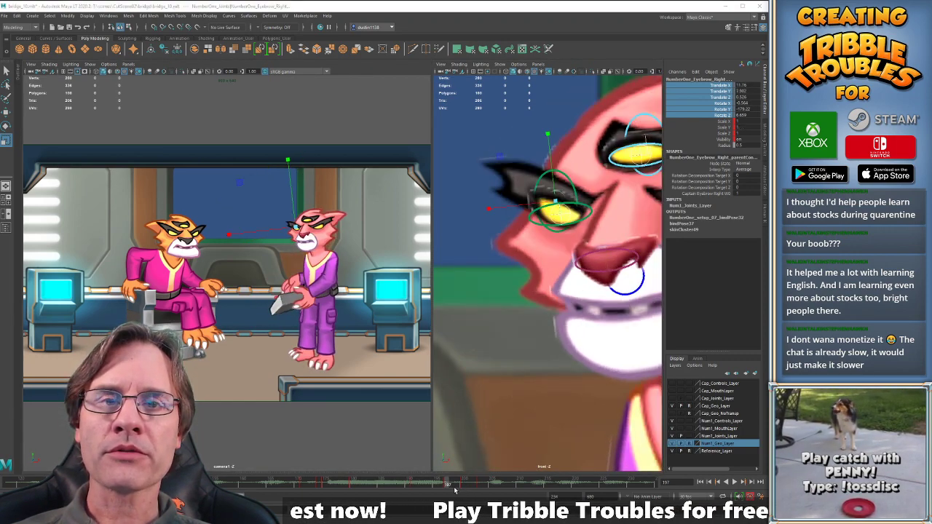
{"action": "key", "text": "period"}
{"action": "key", "text": "comma"}
{"action": "key", "text": "period"}
{"action": "key", "text": "comma"}
{"action": "key", "text": "period"}
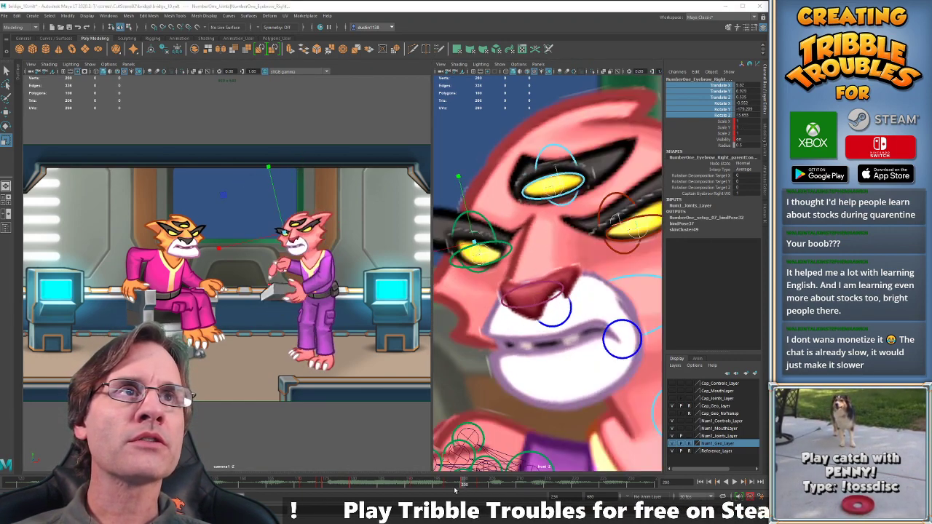
{"action": "key", "text": "comma"}
{"action": "key", "text": "period"}
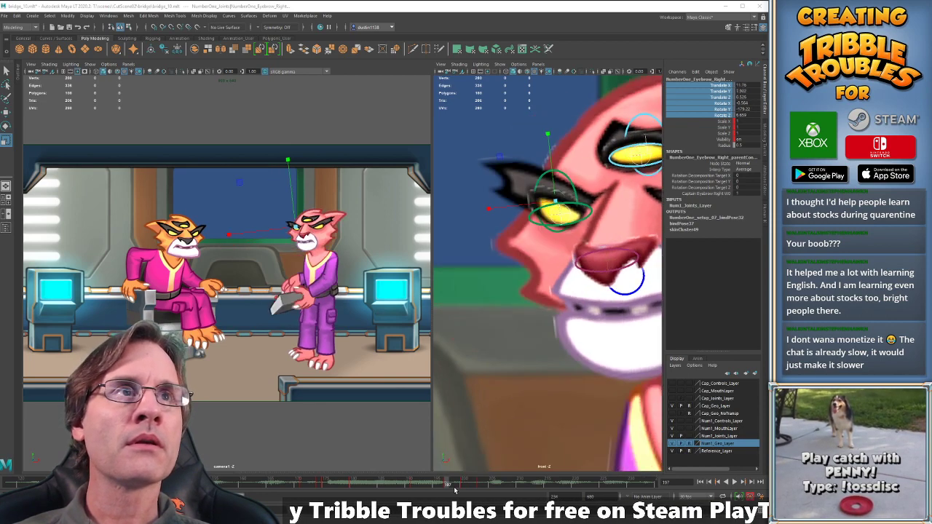
{"action": "key", "text": "comma"}
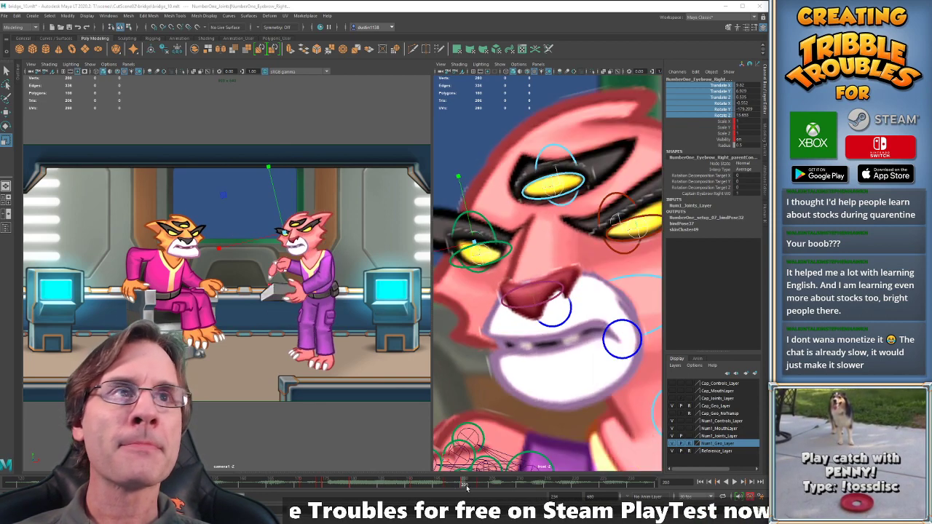
{"action": "key", "text": "comma"}
{"action": "key", "text": "period"}
{"action": "key", "text": "comma"}
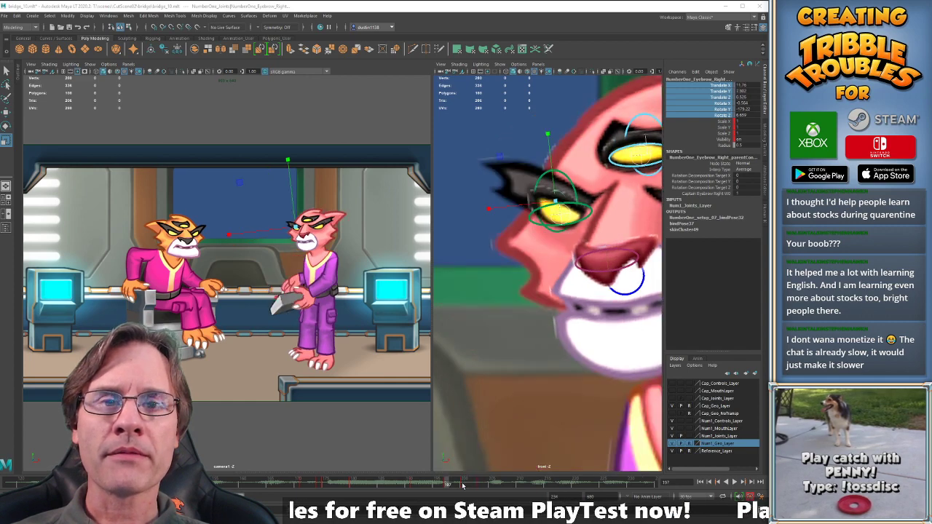
Move the eyebrow key at frame 197 to frame 199 and delete the eyebrow key at frame 200.
{"action": "left_click_drag", "start_coordinate": [445, 486], "coordinate": [460, 486], "text": "shift"}
{"action": "left_click", "coordinate": [465, 485]}
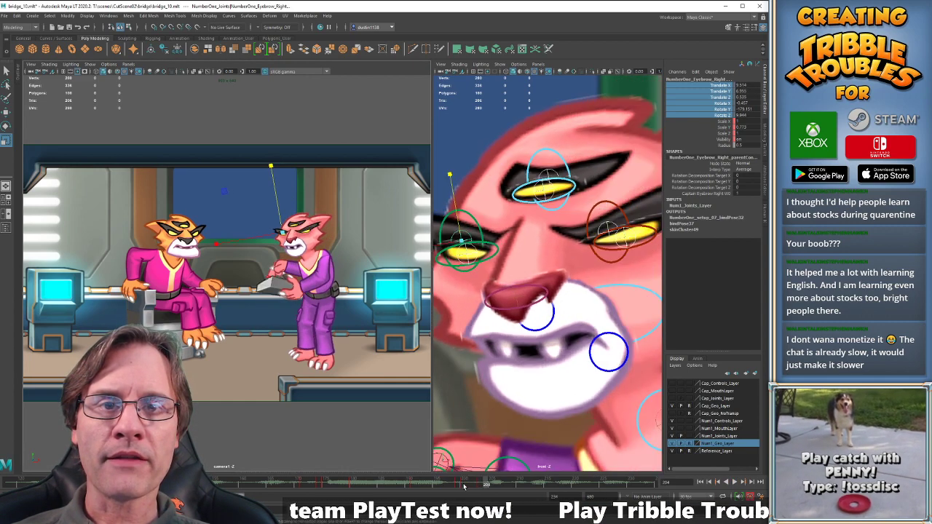
{"action": "left_click", "coordinate": [463, 486]}
{"action": "right_click", "coordinate": [463, 486]}
{"action": "left_click", "coordinate": [483, 391]}
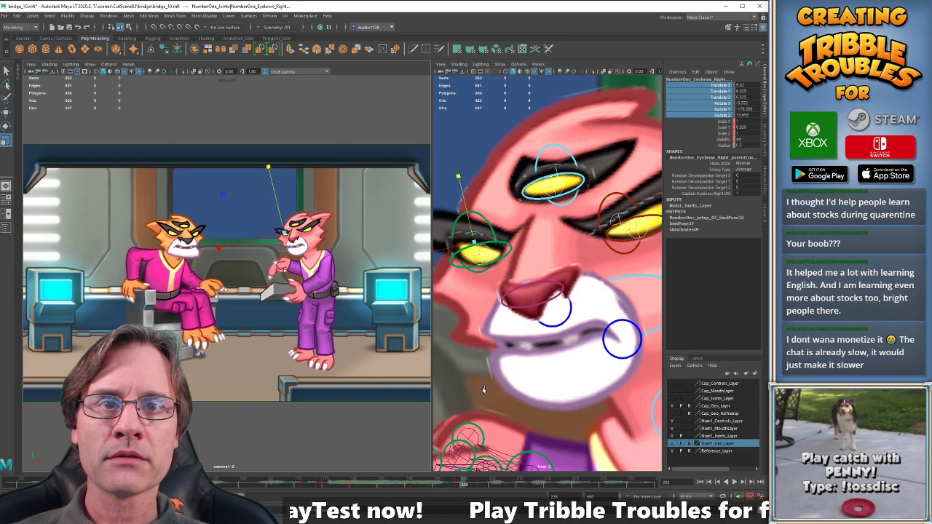
Review the retimed eyebrow return by stepping through its keys around frame 203 and playing from about frame 182.
{"action": "key", "text": "comma"}
{"action": "key", "text": "period"}
{"action": "key", "text": "period"}
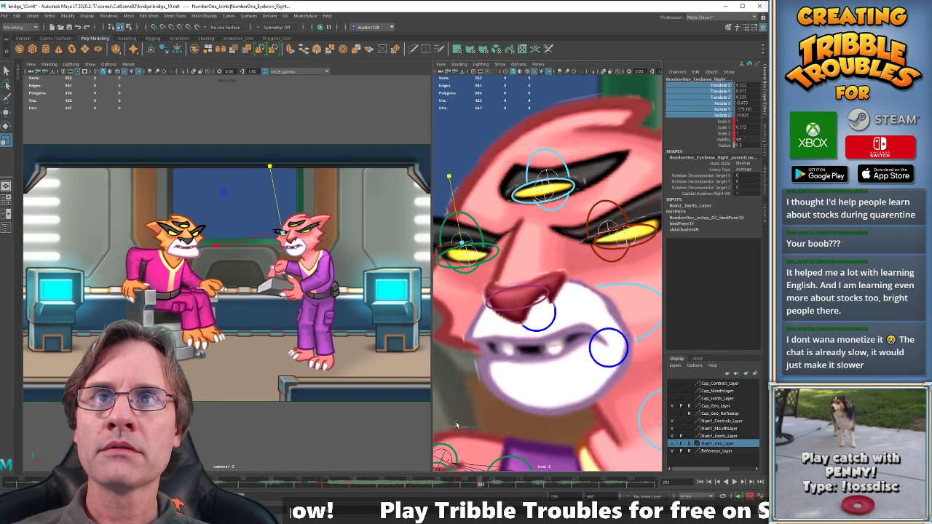
{"action": "left_click", "coordinate": [362, 486]}
{"action": "key", "text": "alt+v"}
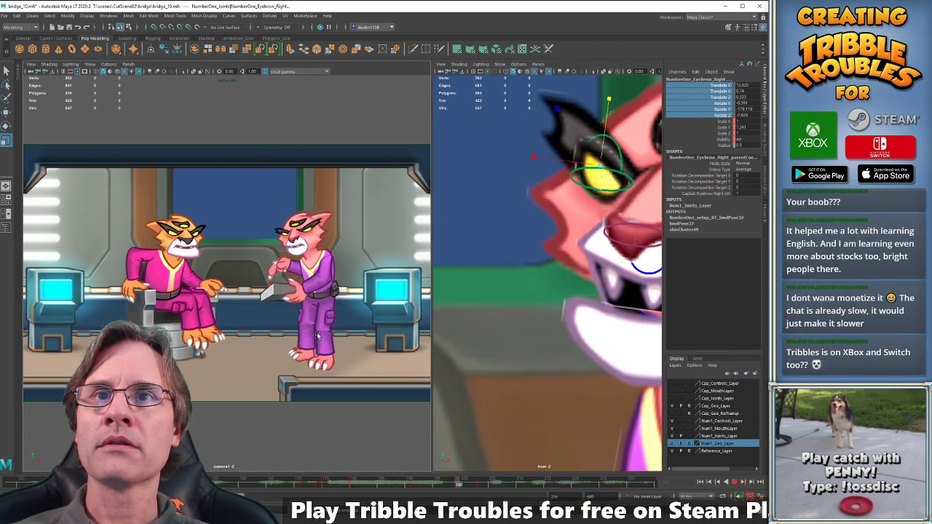
{"action": "key", "text": "alt+v"}
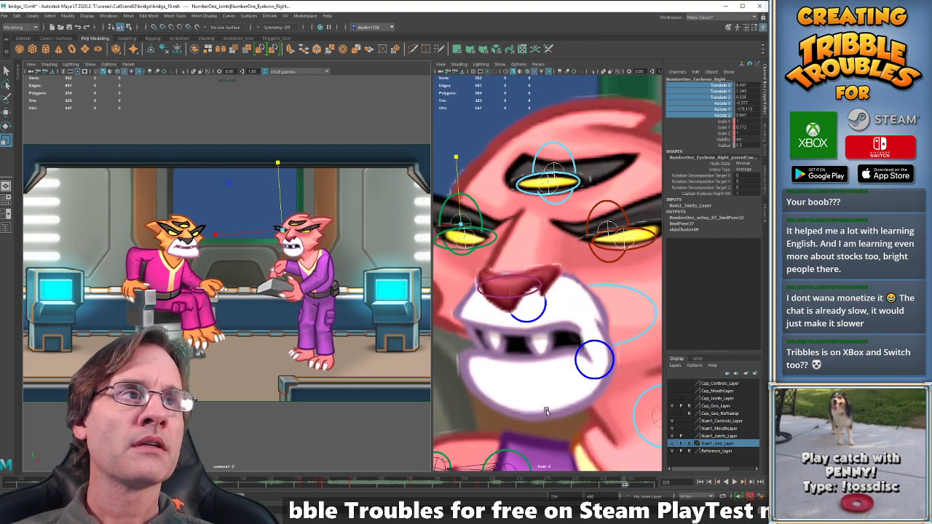
{"action": "key", "text": "comma"}
{"action": "key", "text": "comma"}
{"action": "key", "text": "comma"}
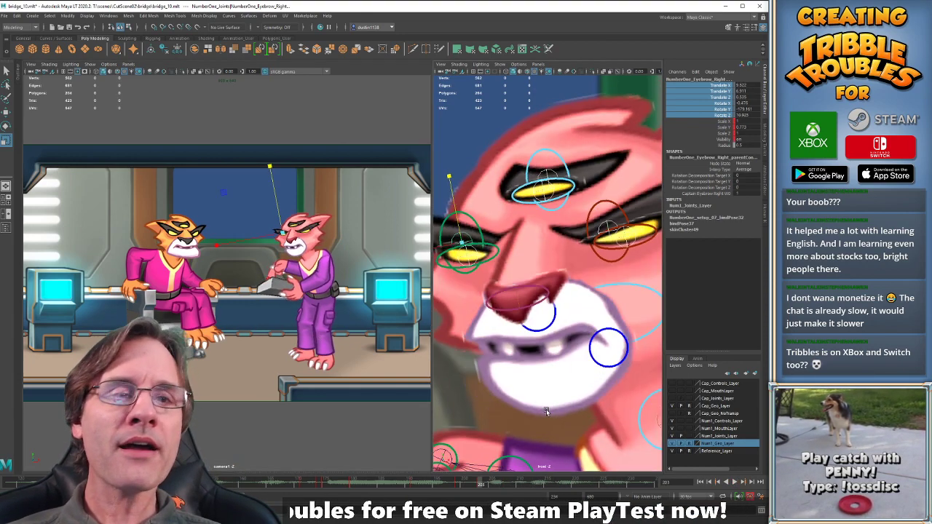
{"action": "key", "text": "period"}
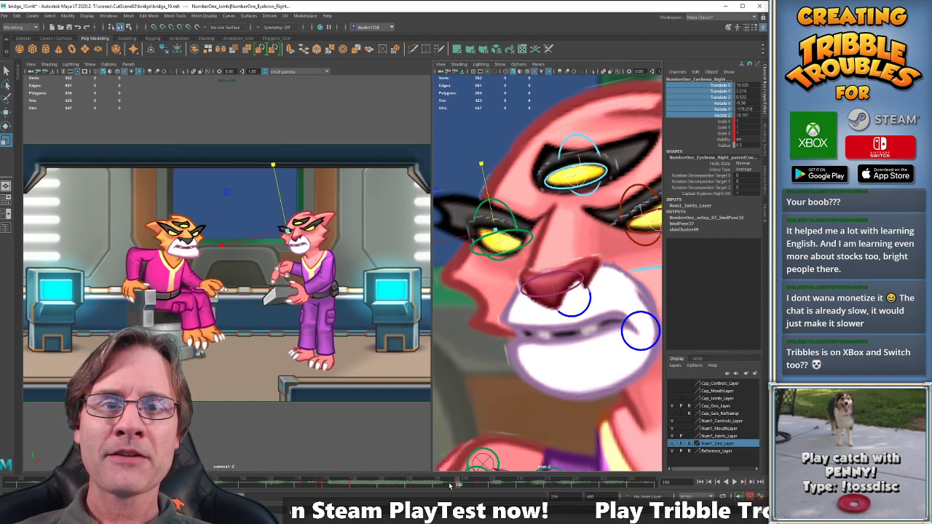
Return to frame 182, then replay the whole facial sequence from about frame 168 and again from about frame 165.
{"action": "left_click_drag", "start_coordinate": [402, 486], "coordinate": [382, 485], "text": "shift"}
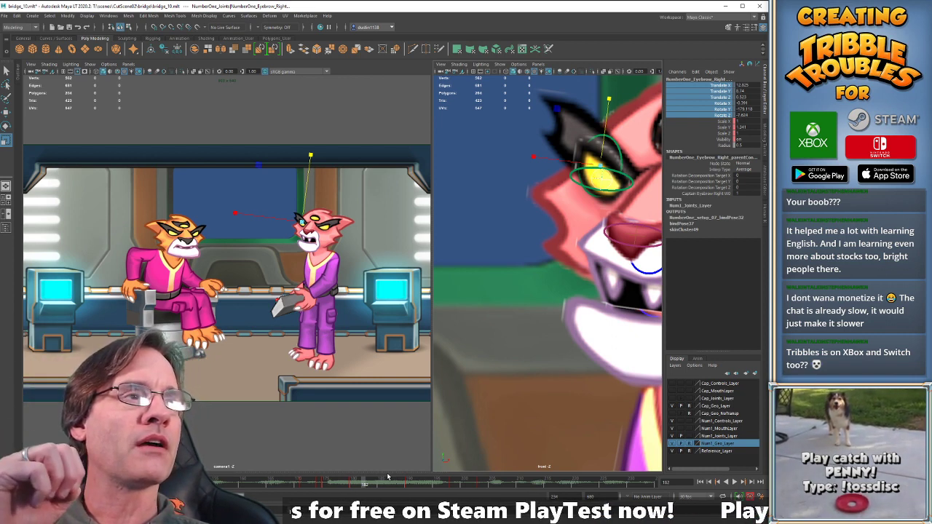
{"action": "left_click", "coordinate": [292, 484]}
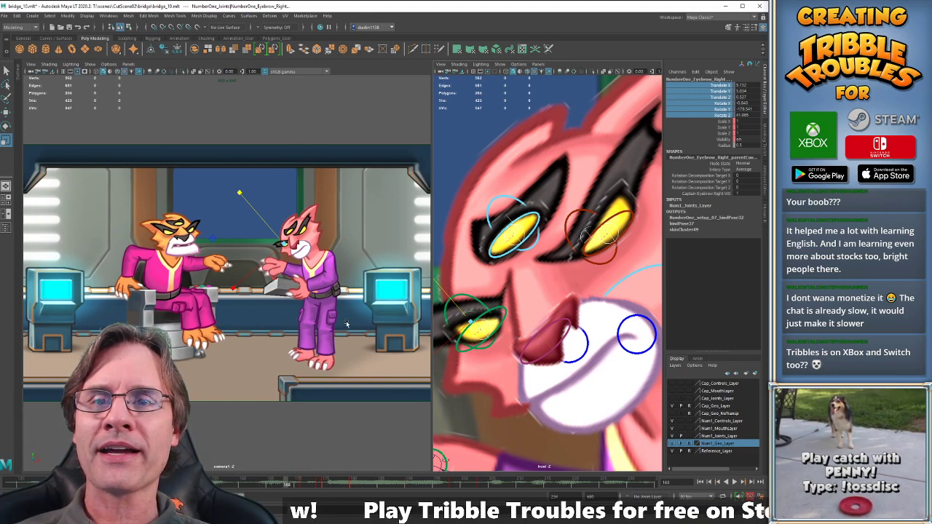
{"action": "key", "text": "alt+v"}
{"action": "key", "text": "alt+v"}
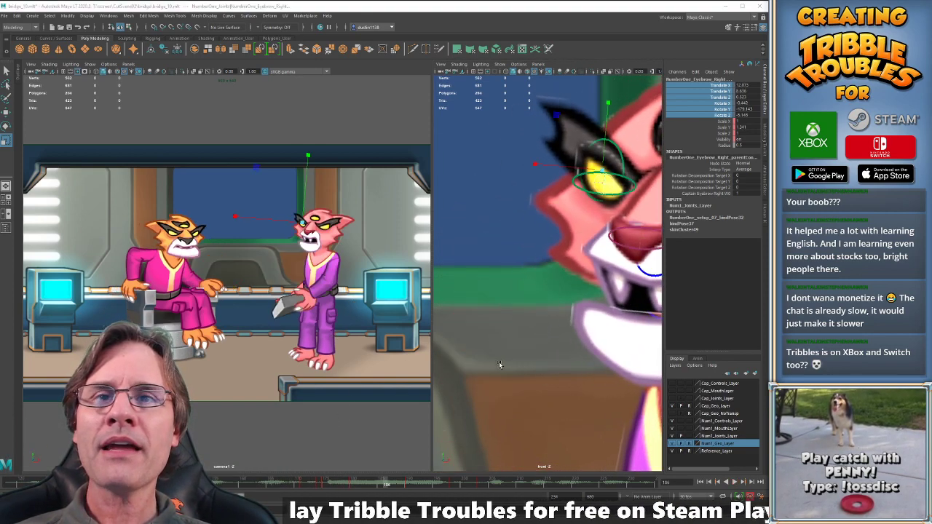
{"action": "middle_click", "coordinate": [336, 382]}
{"action": "left_click", "coordinate": [272, 483]}
{"action": "key", "text": "alt+v"}
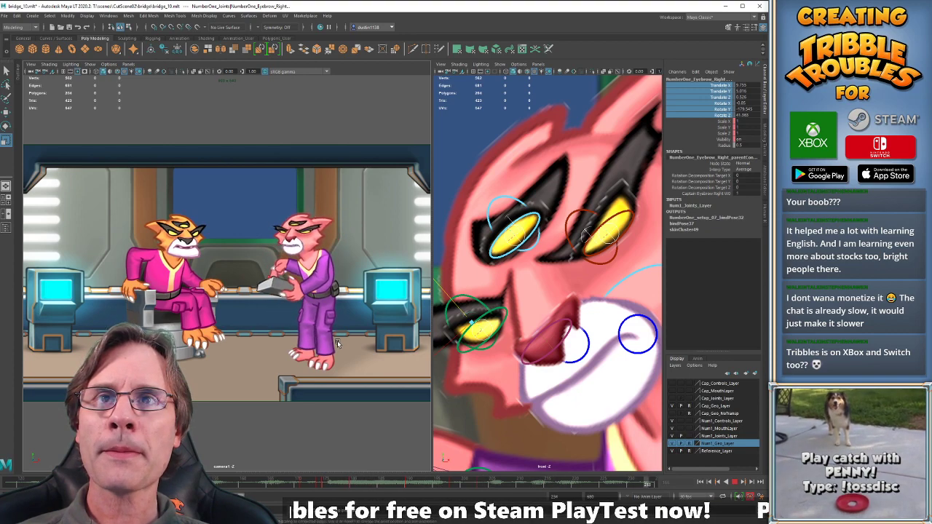
{"action": "key", "text": "alt+v"}
Scrub to frame 197 and advance six frames one at a time through the head turn and half-blink.
{"action": "left_click_drag", "start_coordinate": [301, 484], "coordinate": [486, 480]}
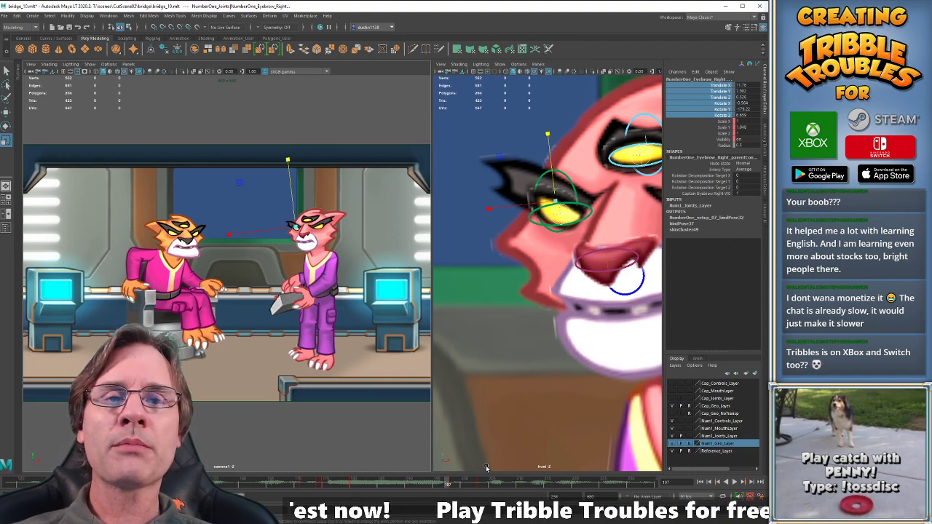
{"action": "key", "text": "alt+period"}
{"action": "key", "text": "alt+period"}
{"action": "key", "text": "alt+period"}
{"action": "key", "text": "alt+period"}
{"action": "key", "text": "alt+period"}
{"action": "key", "text": "alt+period"}
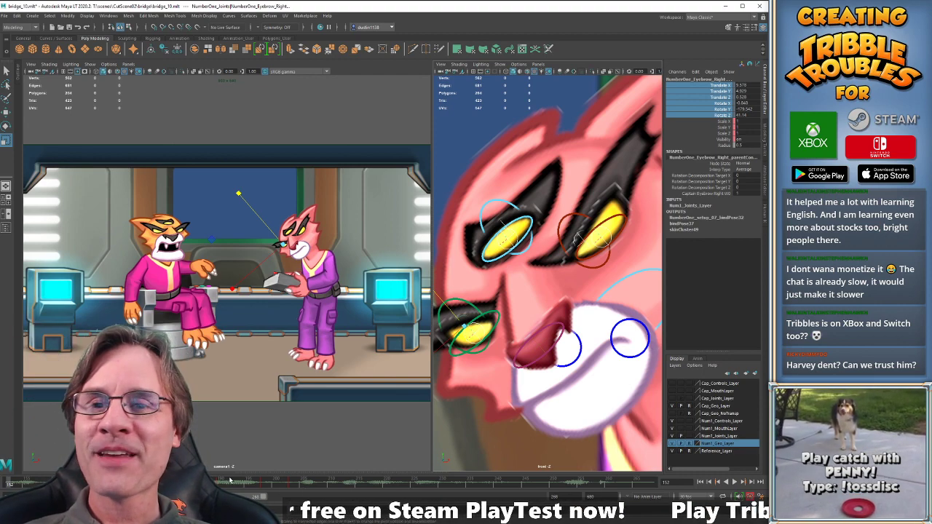
Play the dialogue to about frame 242 and replay it to judge where the next eyebrow change belongs.
{"action": "key", "text": "period"}
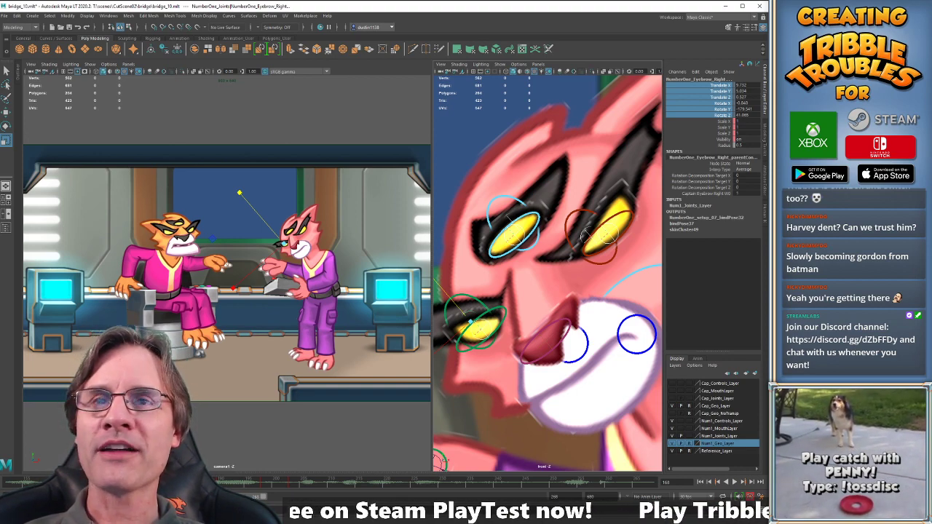
{"action": "middle_click", "coordinate": [231, 408]}
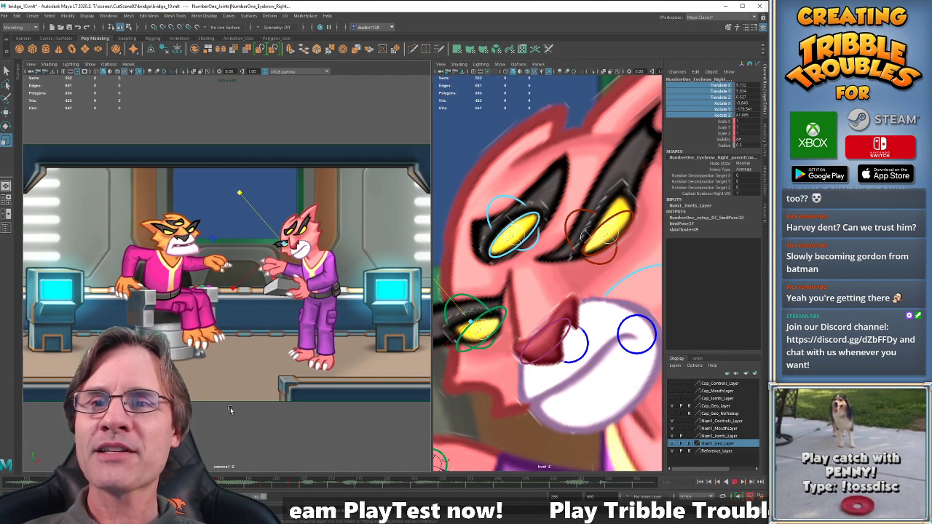
{"action": "key", "text": "alt+v"}
{"action": "key", "text": "alt+v"}
{"action": "key", "text": "alt+v"}
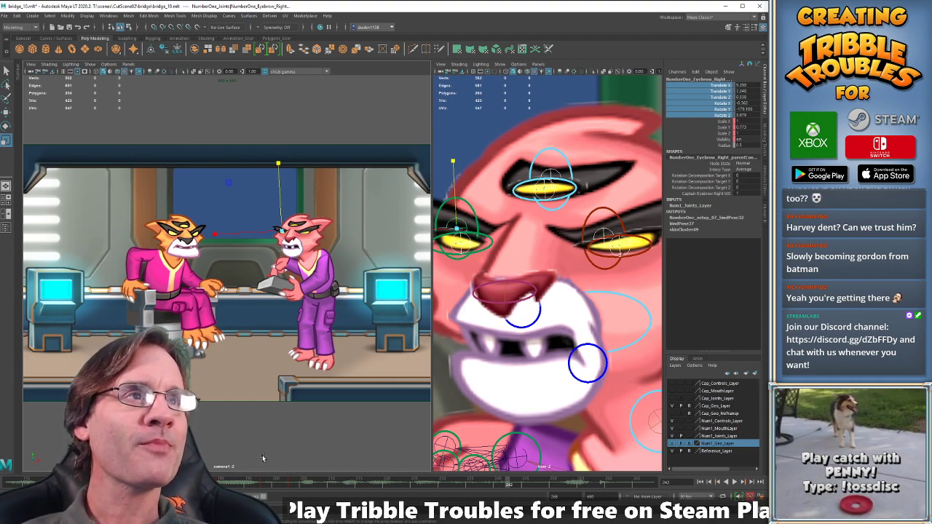
{"action": "key", "text": "alt+v"}
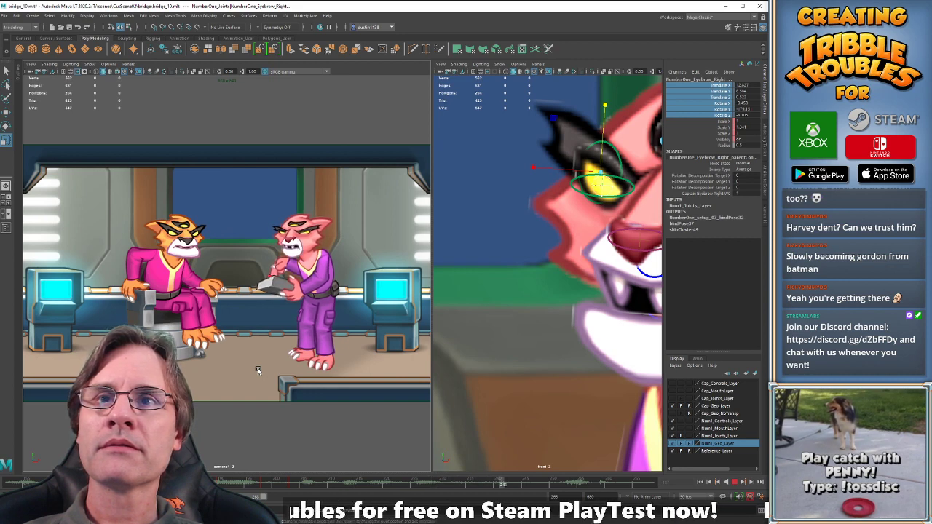
{"action": "key", "text": "alt+v"}
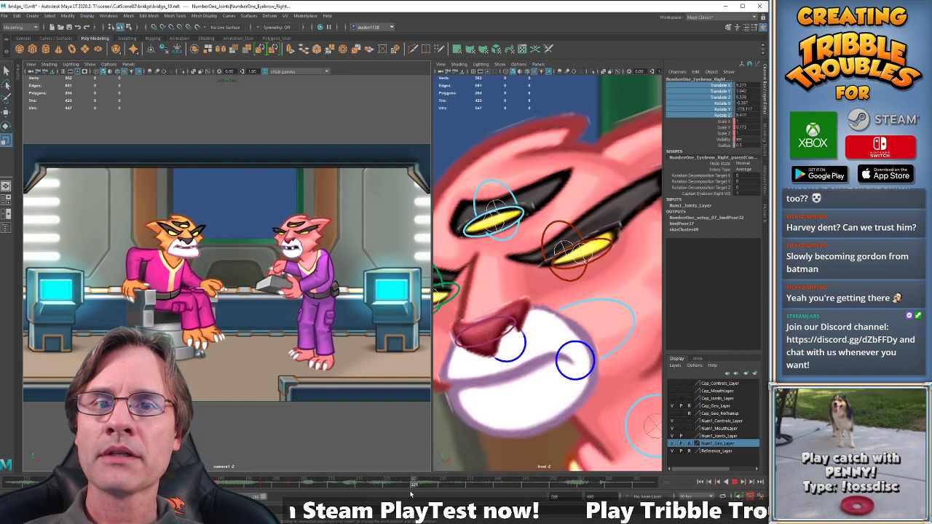
Key the current eyebrow pose at frame 224 and play ahead to frame 227.
{"action": "left_click_drag", "start_coordinate": [411, 494], "coordinate": [409, 494]}
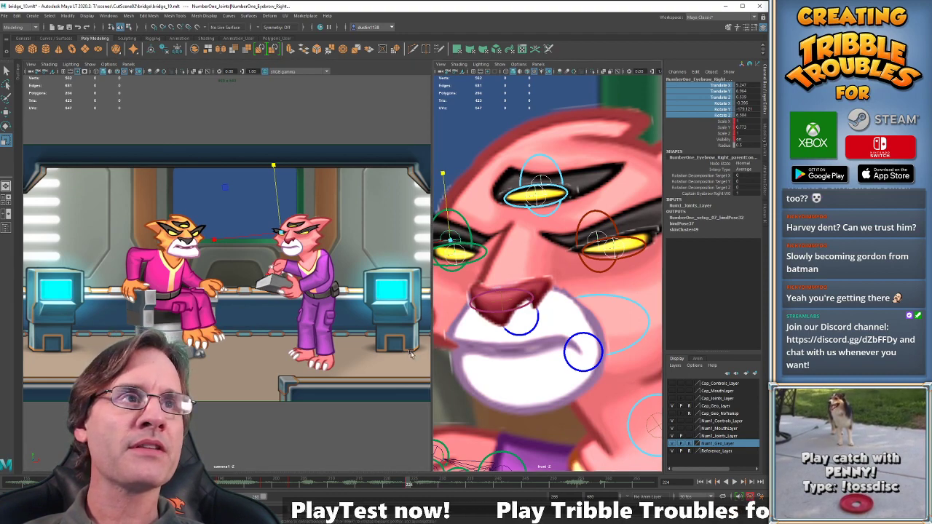
{"action": "key", "text": "alt+v"}
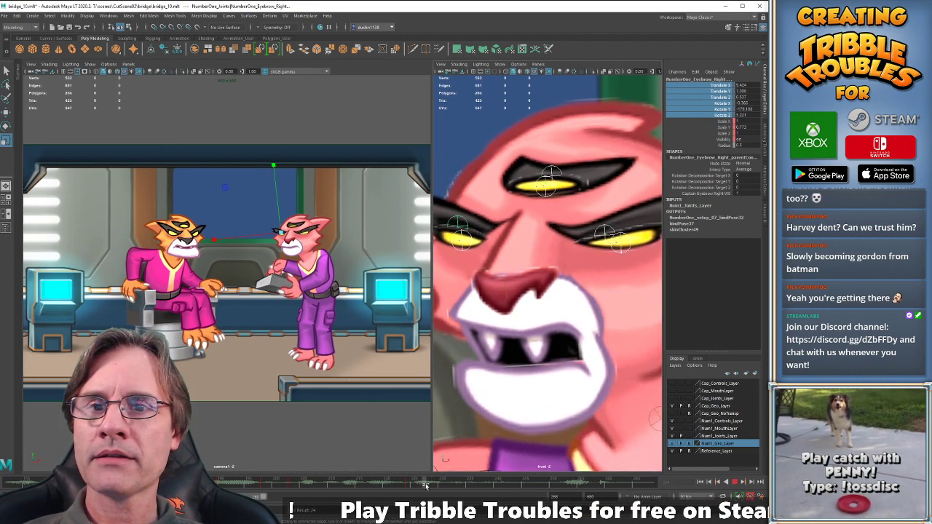
{"action": "key", "text": "alt+v"}
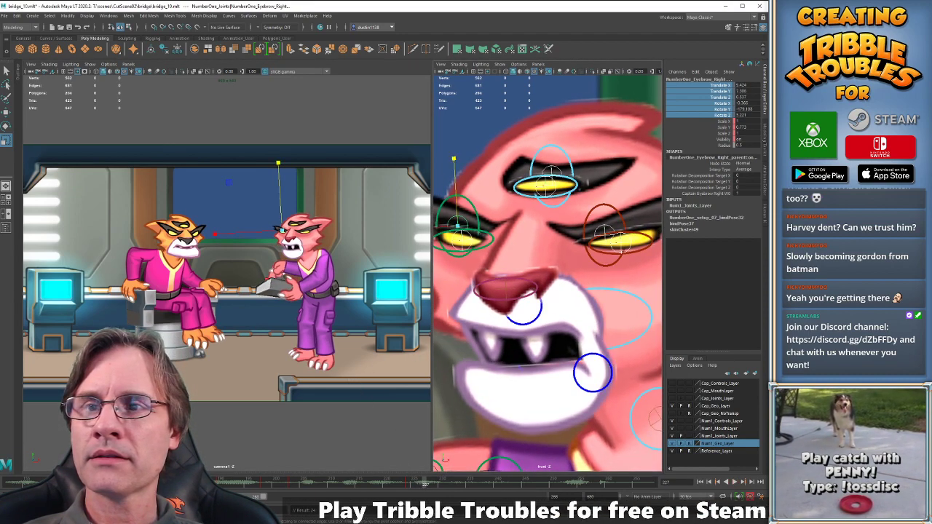
Copy the raised eyebrow key from around frame 180 and paste it at frame 227.
{"action": "left_click", "coordinate": [165, 484]}
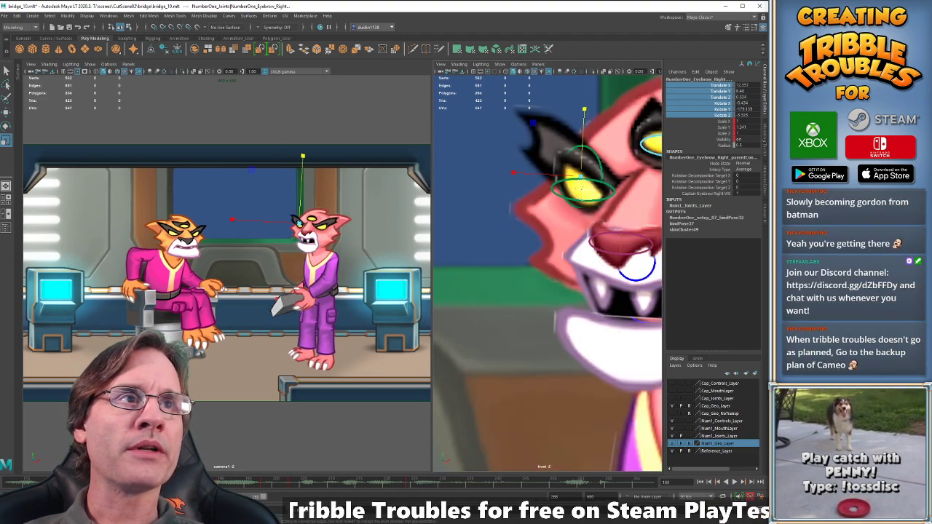
{"action": "key", "text": "period"}
{"action": "key", "text": "comma"}
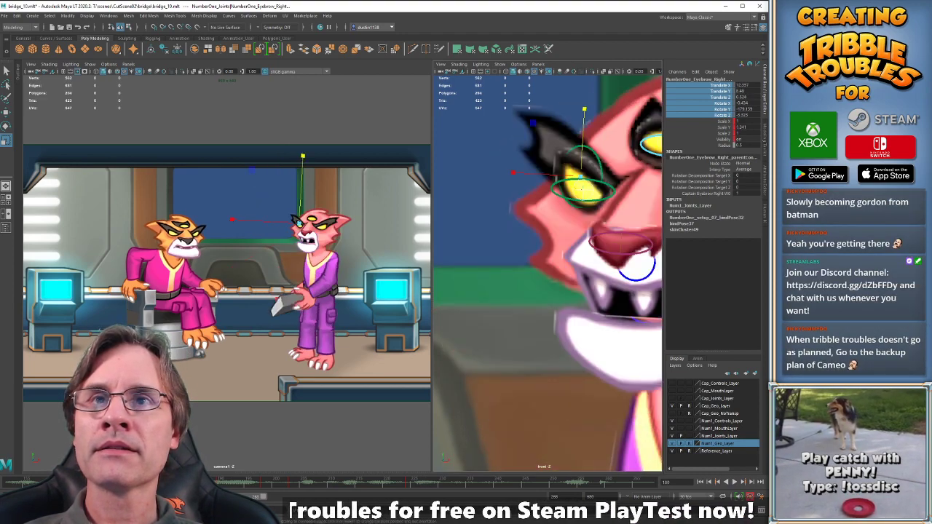
{"action": "right_click", "coordinate": [167, 483]}
{"action": "left_click", "coordinate": [207, 370]}
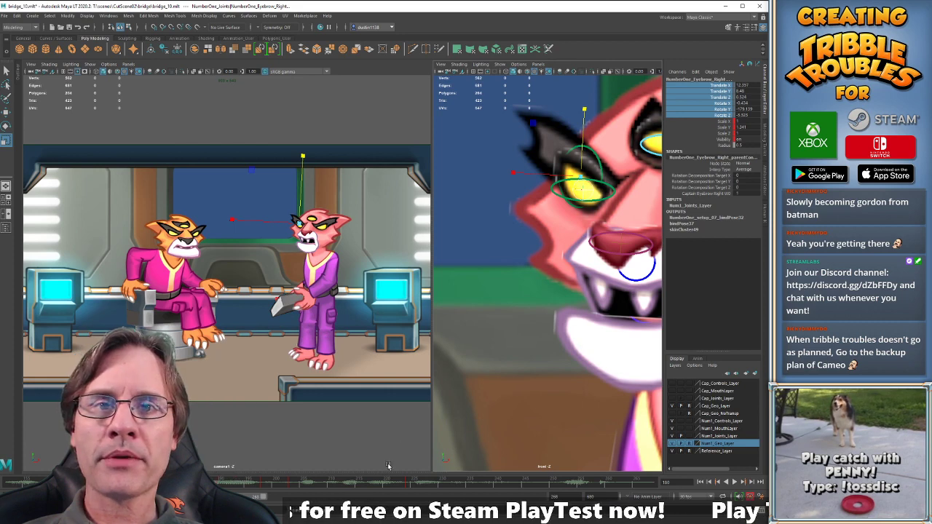
{"action": "left_click_drag", "start_coordinate": [405, 483], "coordinate": [425, 483]}
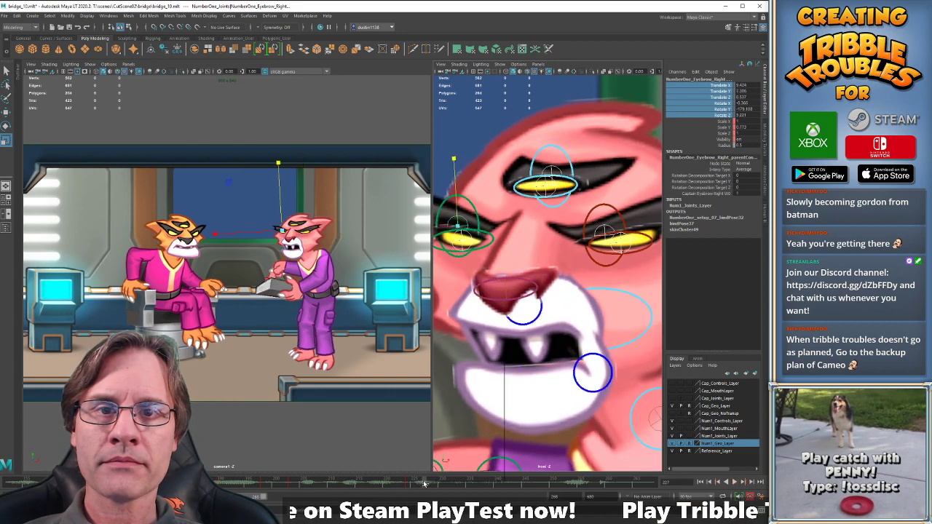
{"action": "right_click", "coordinate": [426, 482]}
{"action": "left_click", "coordinate": [521, 378]}
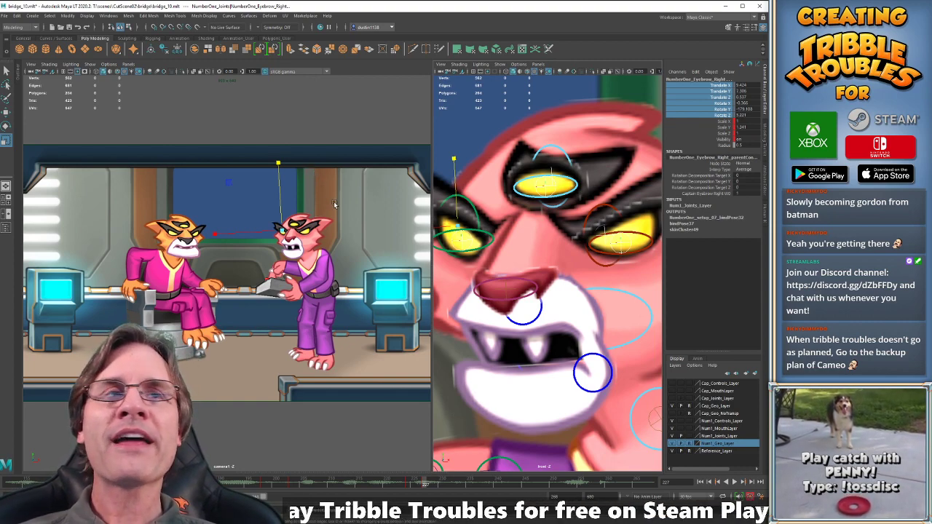
Compare the eyebrow with its key at frame 224 and exaggerate the raise at frame 227 to a Scale Y of 1.497.
{"action": "key", "text": "comma"}
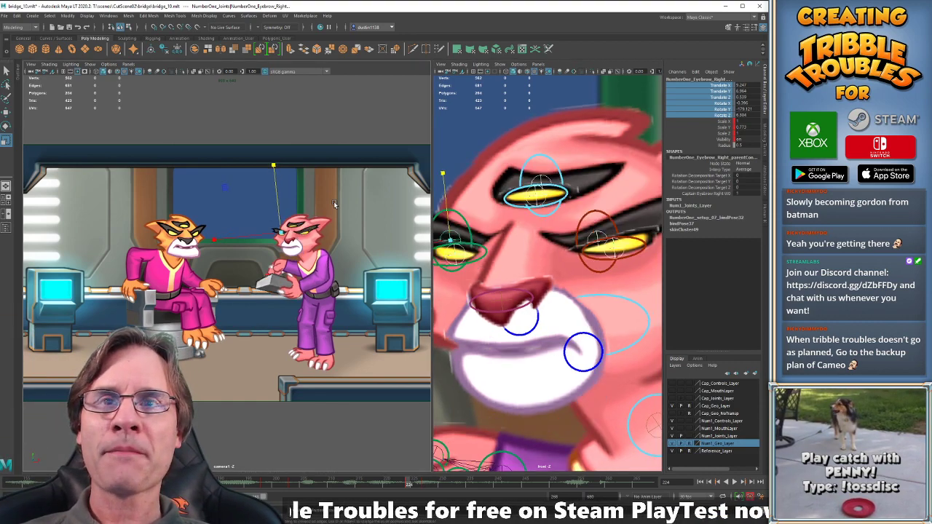
{"action": "key", "text": "period"}
{"action": "left_click_drag", "start_coordinate": [279, 163], "coordinate": [279, 156]}
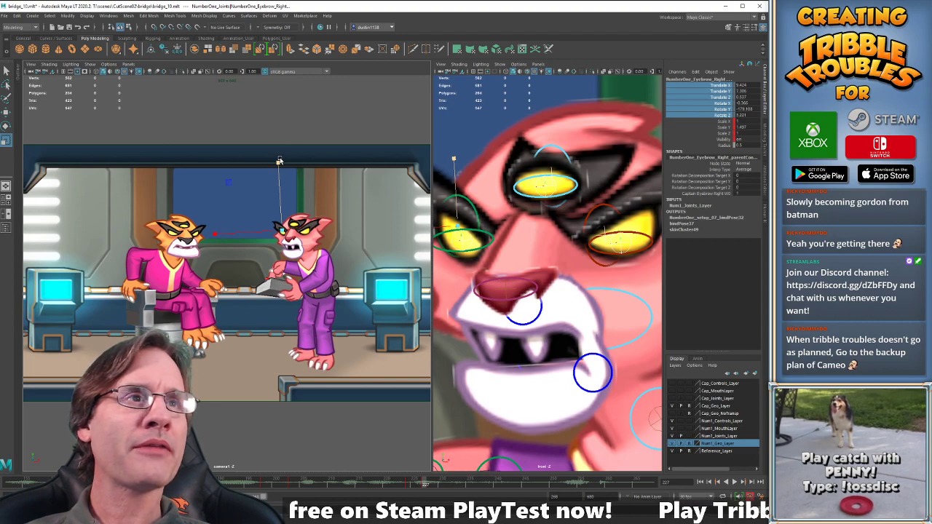
Copy the neutral eyebrow pose from the key preceding frame 203 and key it at frame 230.
{"action": "left_click", "coordinate": [392, 484]}
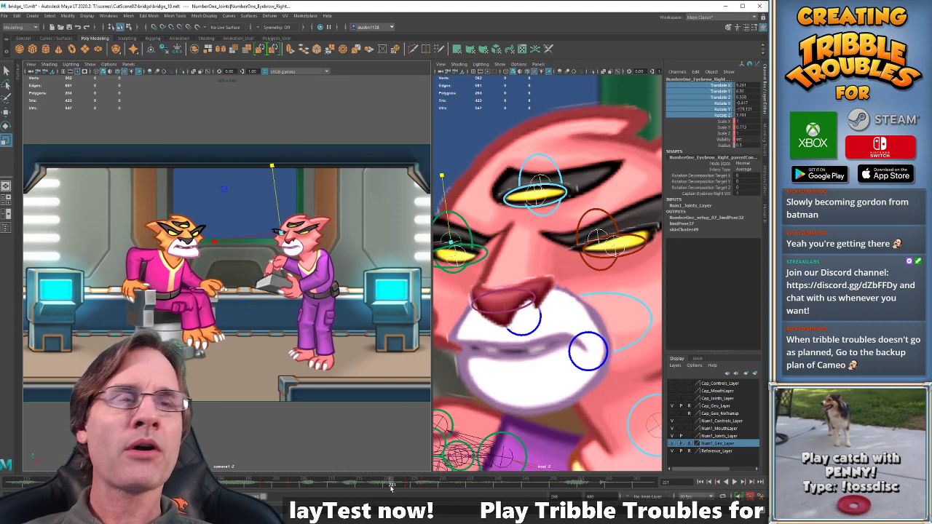
{"action": "left_click", "coordinate": [408, 484]}
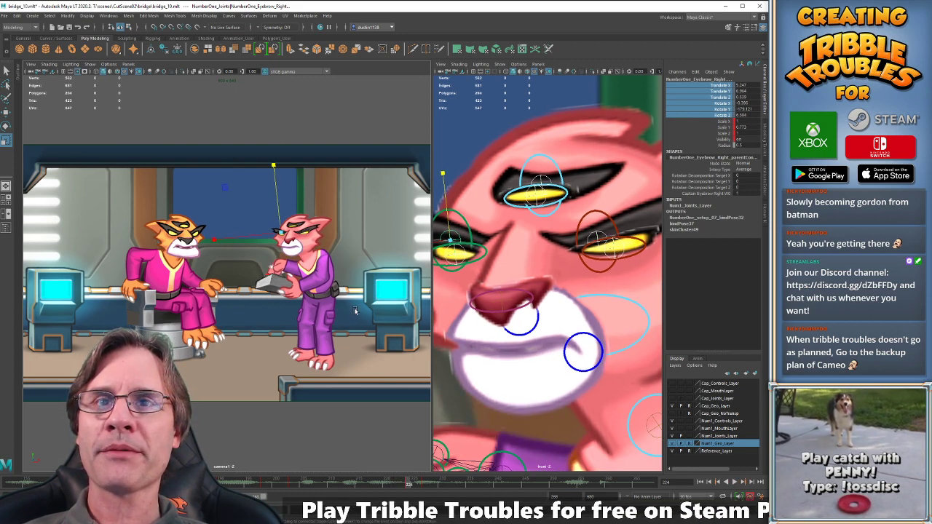
{"action": "left_click_drag", "start_coordinate": [404, 484], "coordinate": [447, 486]}
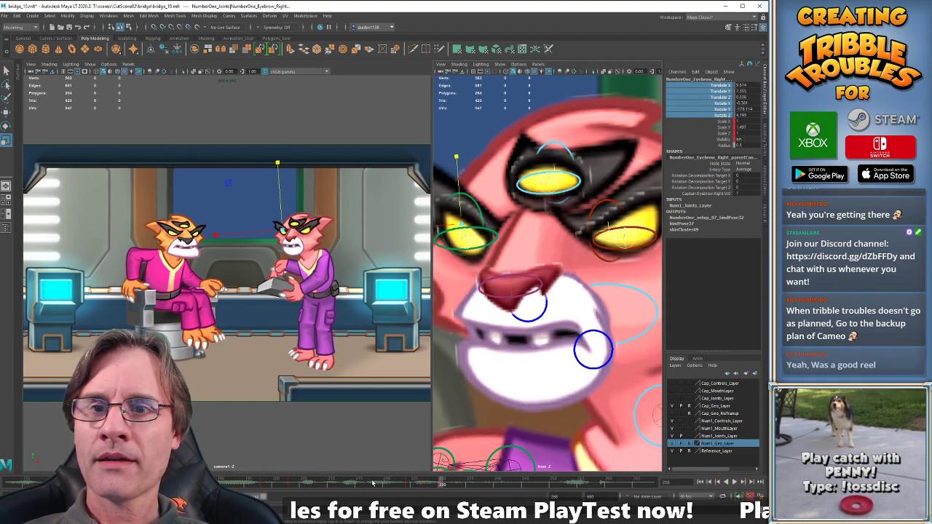
{"action": "left_click", "coordinate": [293, 484]}
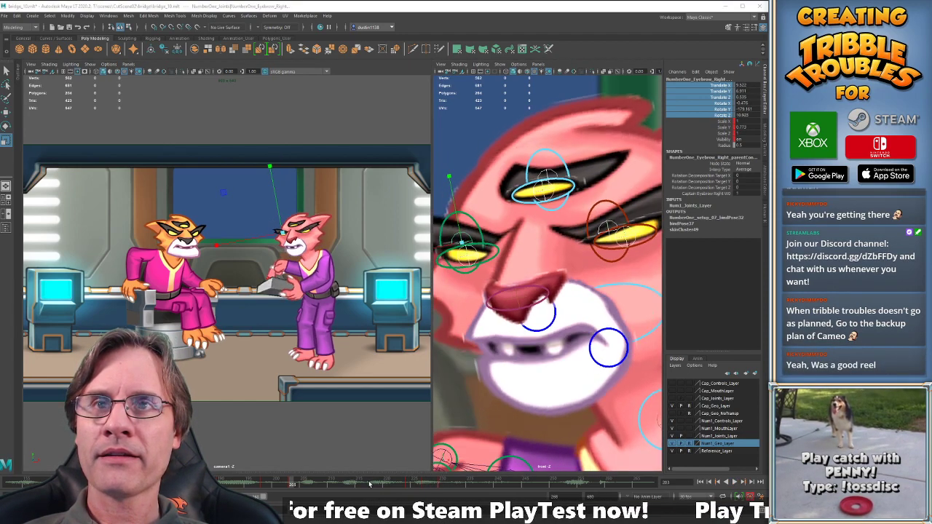
{"action": "key", "text": "comma"}
{"action": "key", "text": "period"}
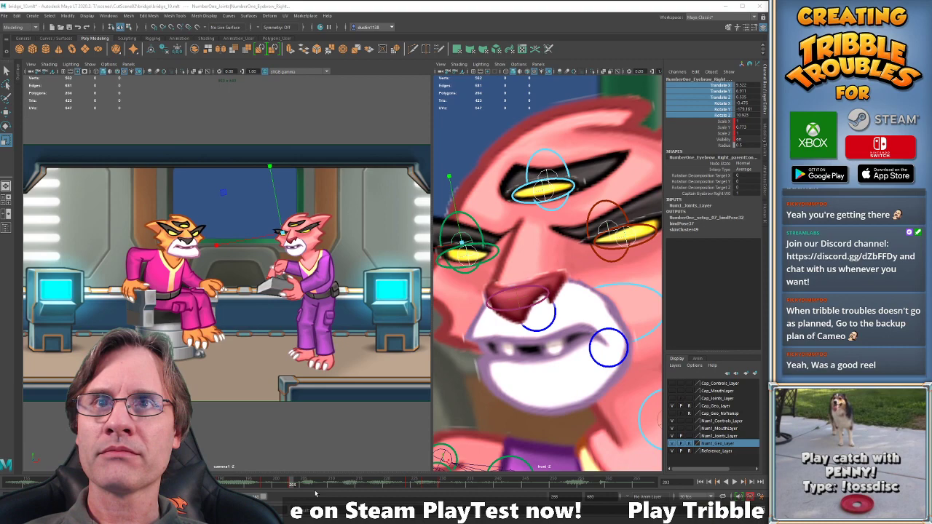
{"action": "key", "text": "comma"}
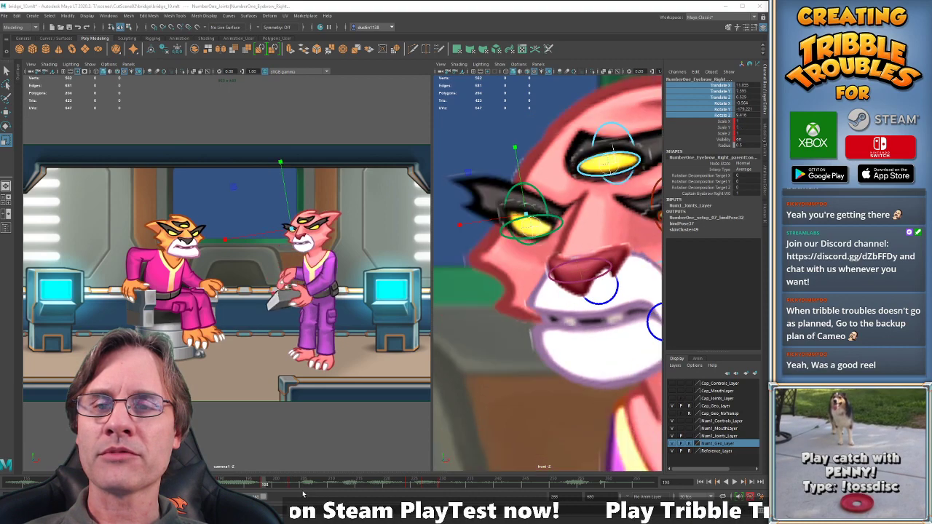
{"action": "middle_click_drag", "start_coordinate": [265, 485], "coordinate": [435, 492]}
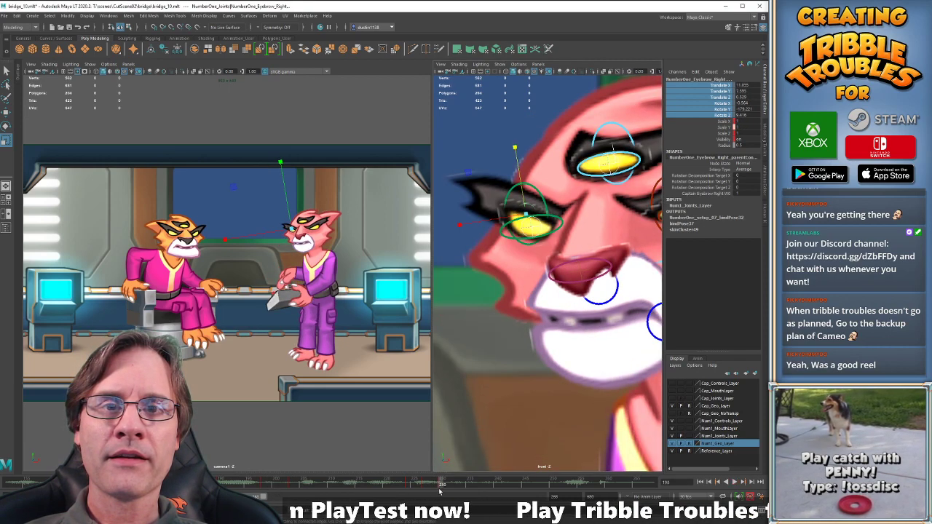
Replay the new eyebrow raise from about frame 215 and inspect its poses at frames 227 and 230.
{"action": "left_click", "coordinate": [388, 484]}
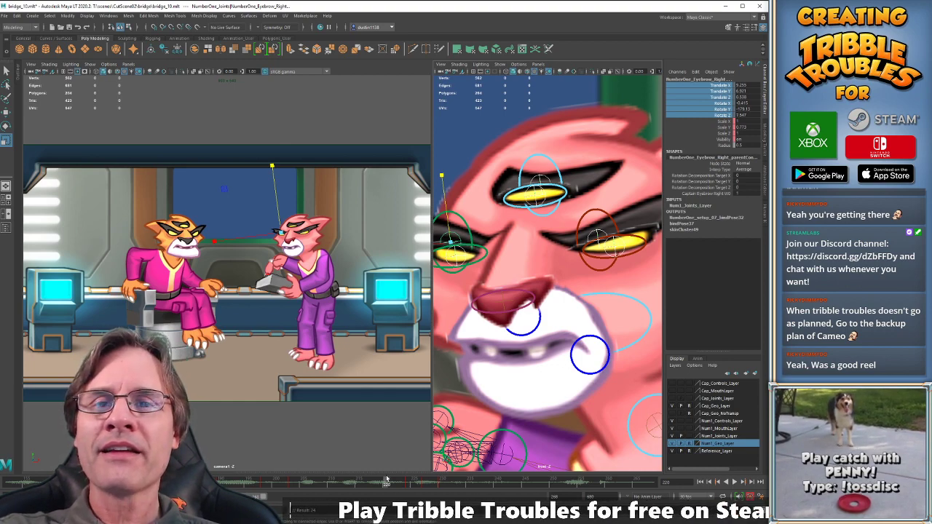
{"action": "key", "text": "comma"}
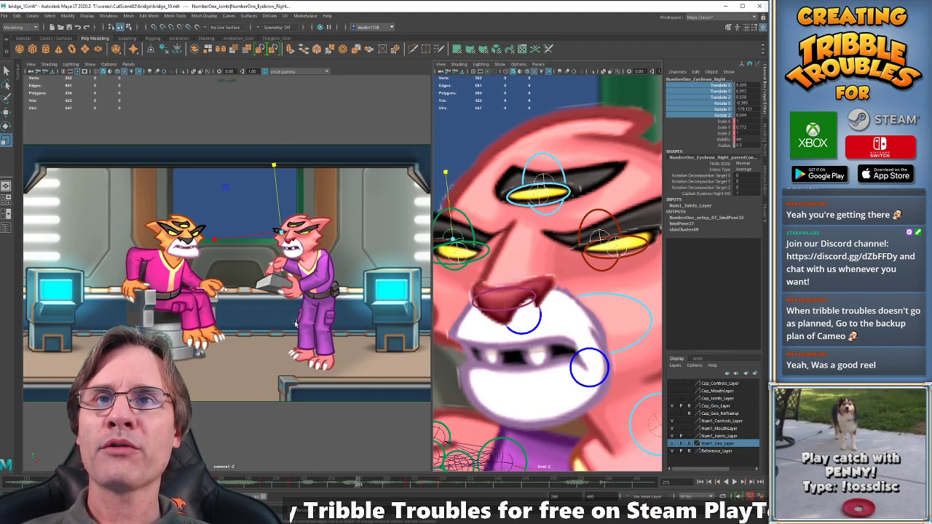
{"action": "key", "text": "alt+v"}
{"action": "key", "text": "alt+v"}
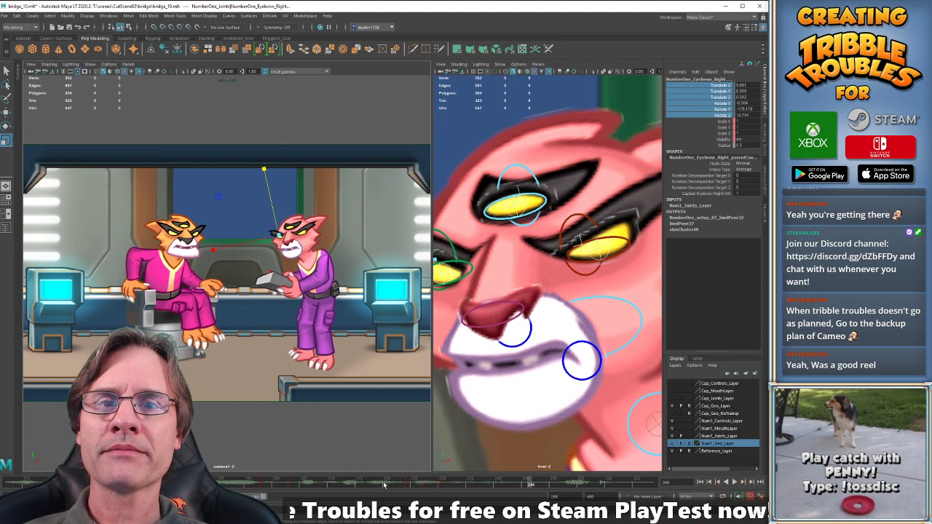
{"action": "key", "text": "alt+v"}
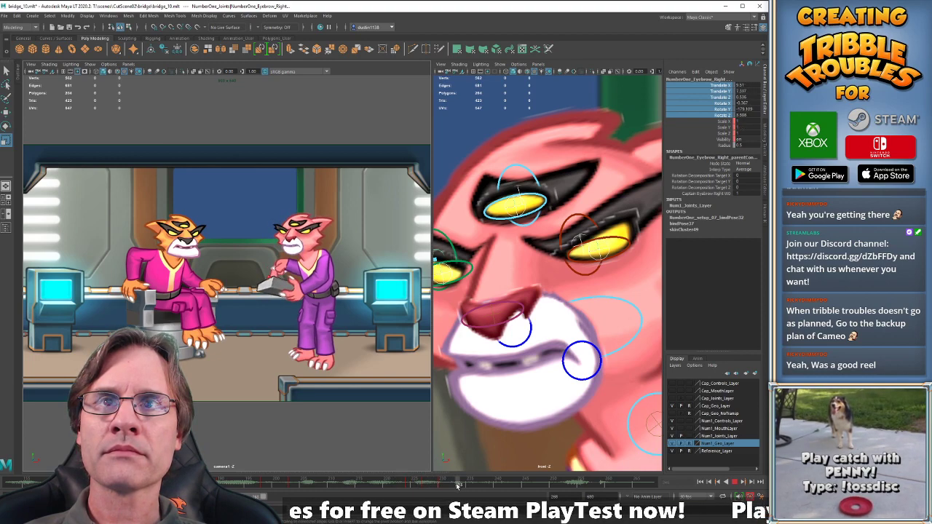
{"action": "left_click_drag", "start_coordinate": [457, 486], "coordinate": [446, 489]}
{"action": "key", "text": "alt+comma"}
{"action": "key", "text": "alt+comma"}
{"action": "key", "text": "alt+comma"}
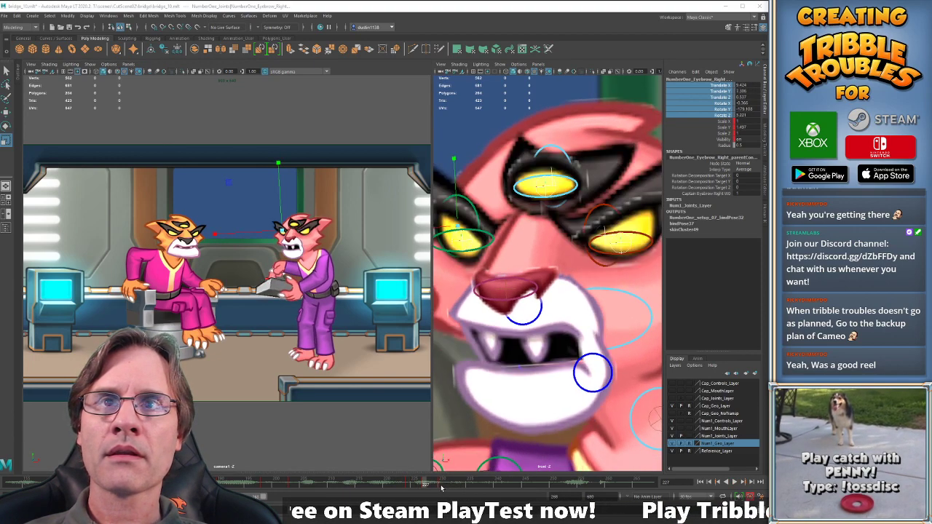
{"action": "left_click", "coordinate": [440, 486]}
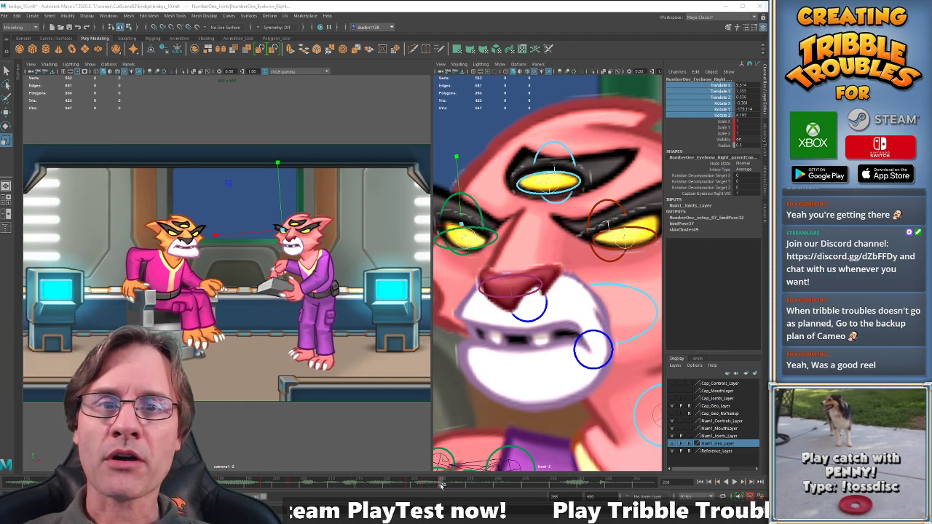
Replay the eyebrow raise and its return from about frame 223 to check the timing against the dialogue.
{"action": "left_click", "coordinate": [402, 488]}
{"action": "key", "text": "alt+v"}
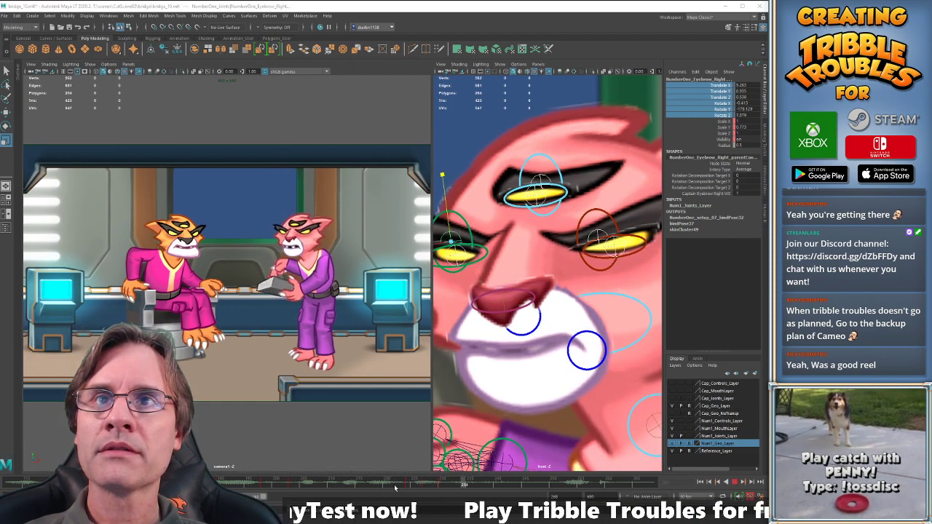
{"action": "key", "text": "alt+v"}
{"action": "mouse_move", "coordinate": [419, 485]}
{"action": "left_mouse_down", "text": "shift"}
{"action": "mouse_move", "coordinate": [447, 485]}
{"action": "mouse_move", "coordinate": [398, 489]}
{"action": "left_mouse_up", "text": "shift"}
{"action": "key", "text": "alt+v"}
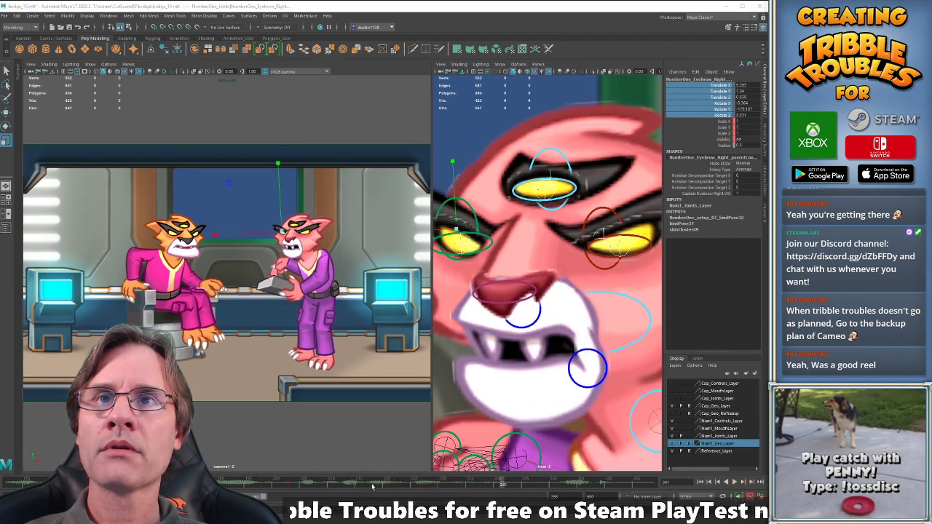
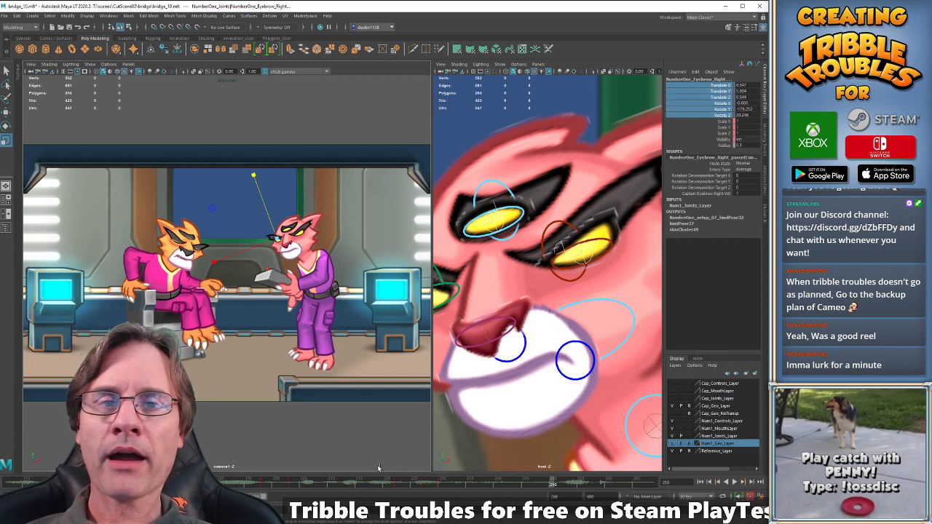
Play the sequence again from frame 212, then examine the face at frames 217 and 204.
{"action": "left_click", "coordinate": [343, 484]}
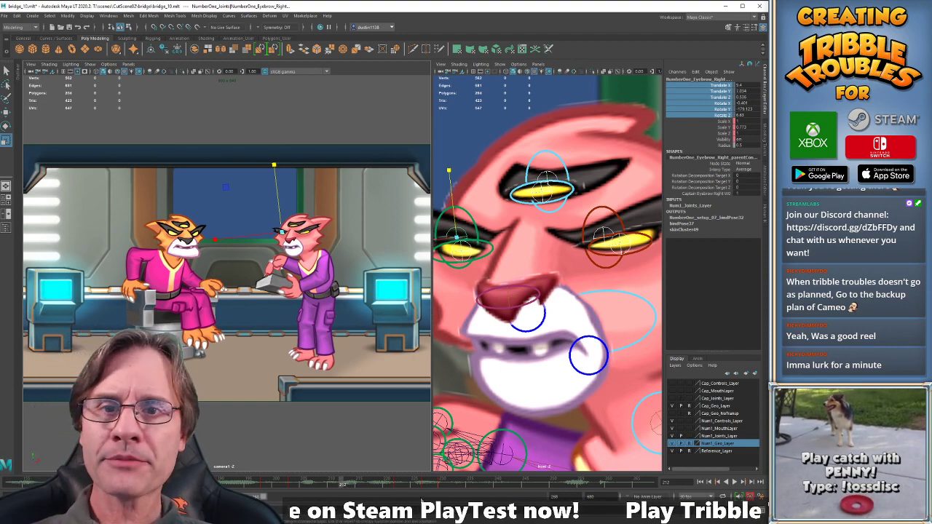
{"action": "key", "text": "alt+v"}
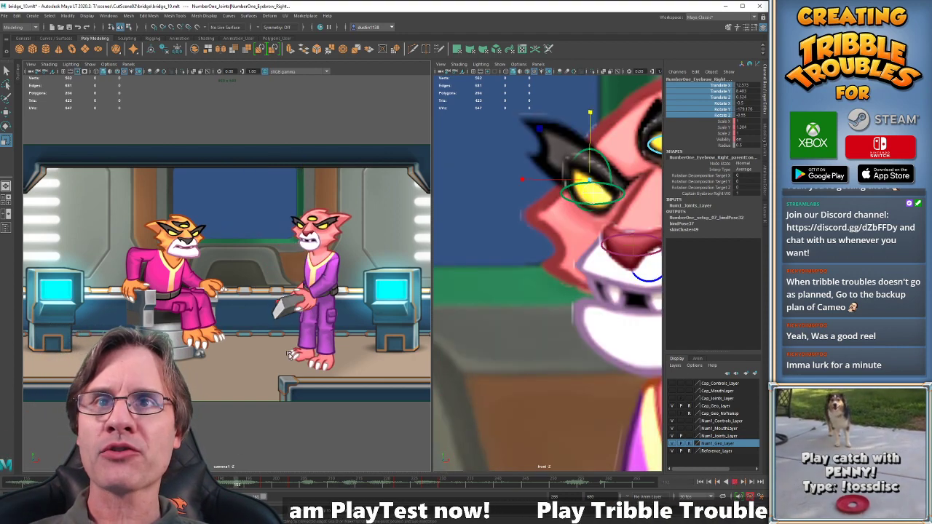
{"action": "left_click", "coordinate": [368, 485]}
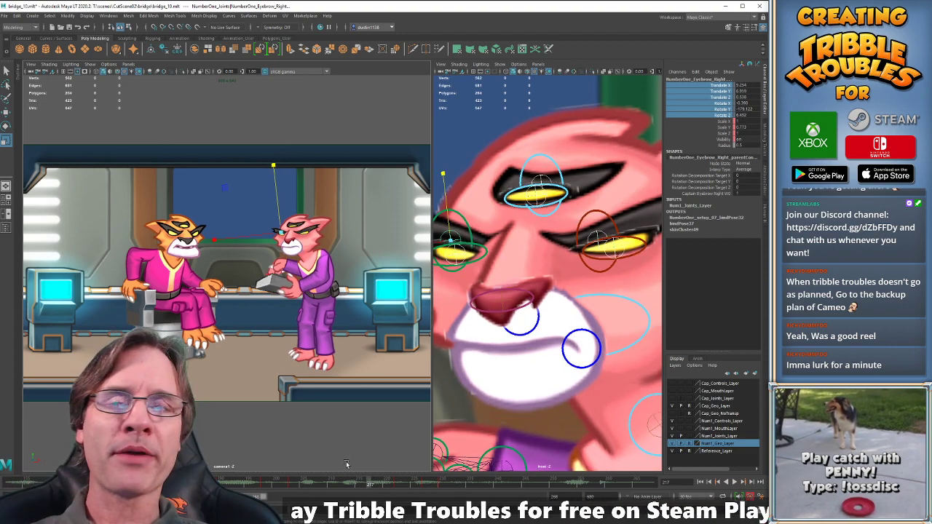
{"action": "left_click", "coordinate": [299, 483]}
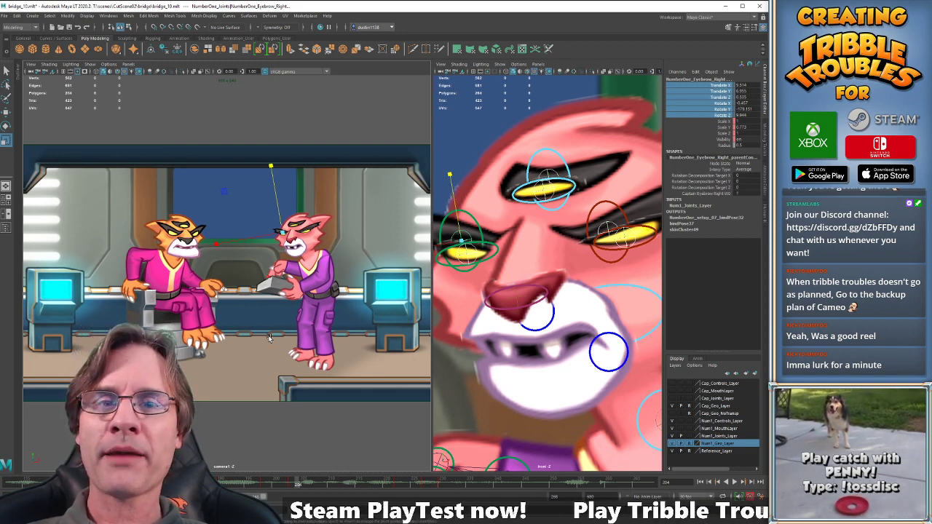
Replay the dialogue exchange several times, stopping around frames 249, 254 and 235 to check the pink character's face.
{"action": "key", "text": "alt+v"}
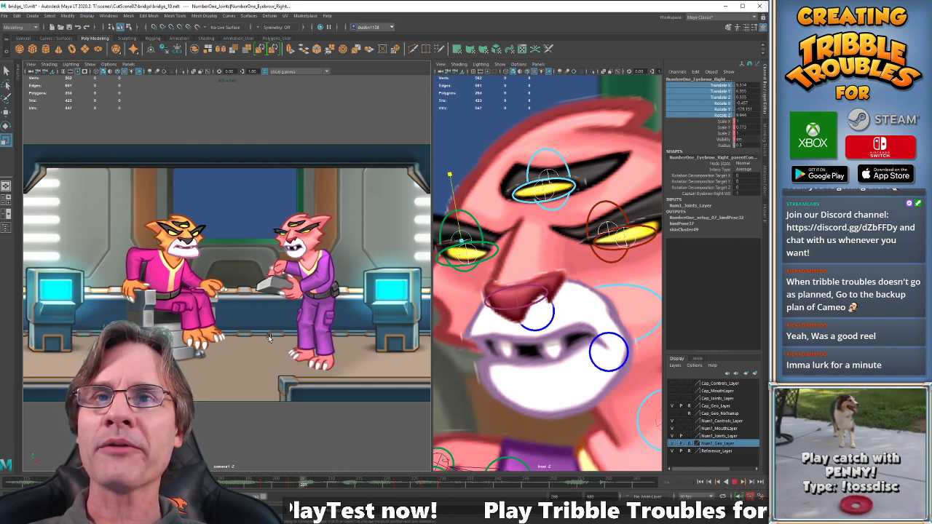
{"action": "key", "text": "alt+v"}
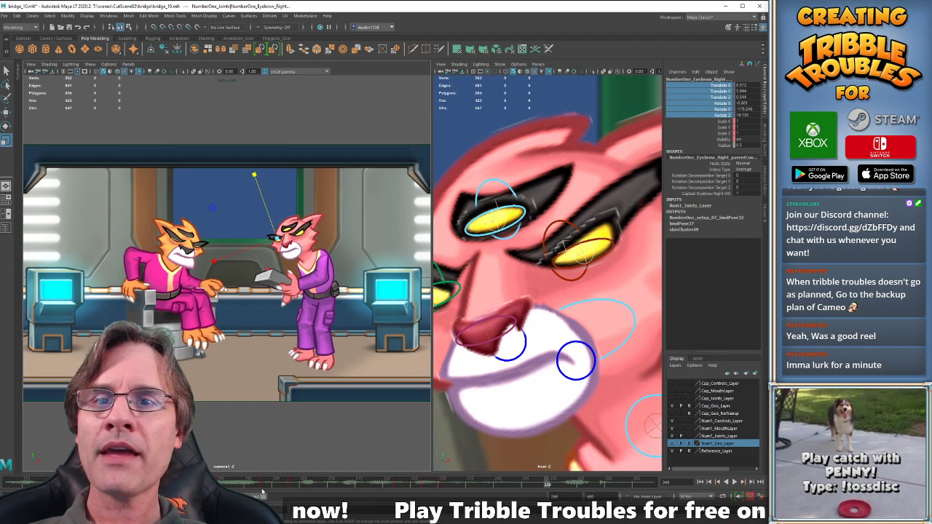
{"action": "left_click", "coordinate": [93, 483]}
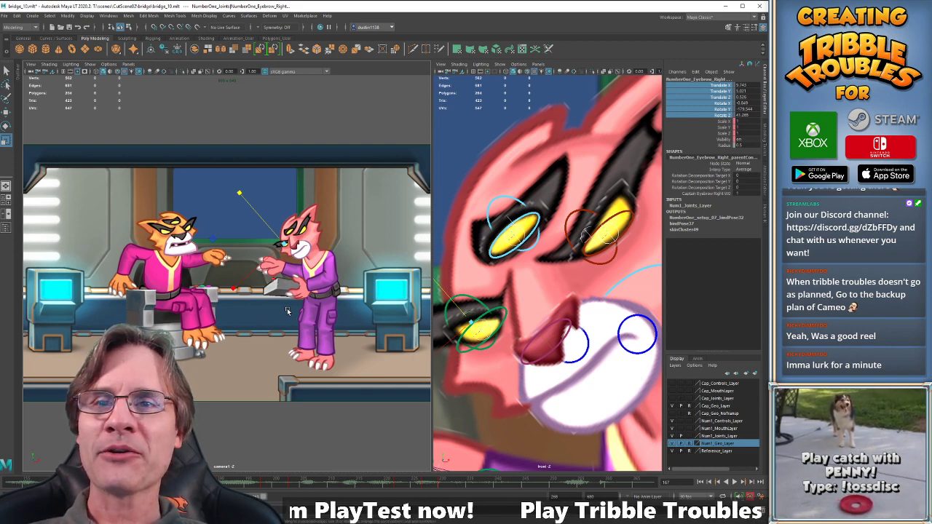
{"action": "key", "text": "alt+v"}
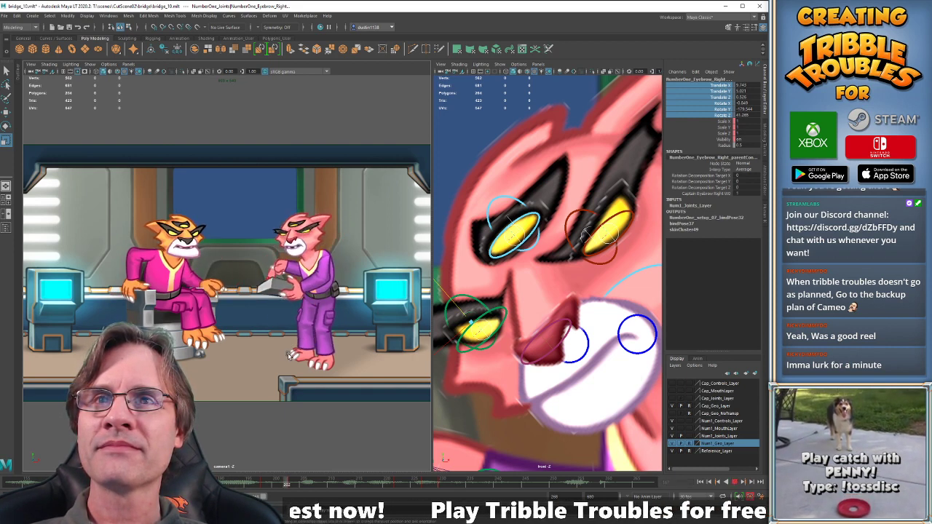
{"action": "key", "text": "alt+v"}
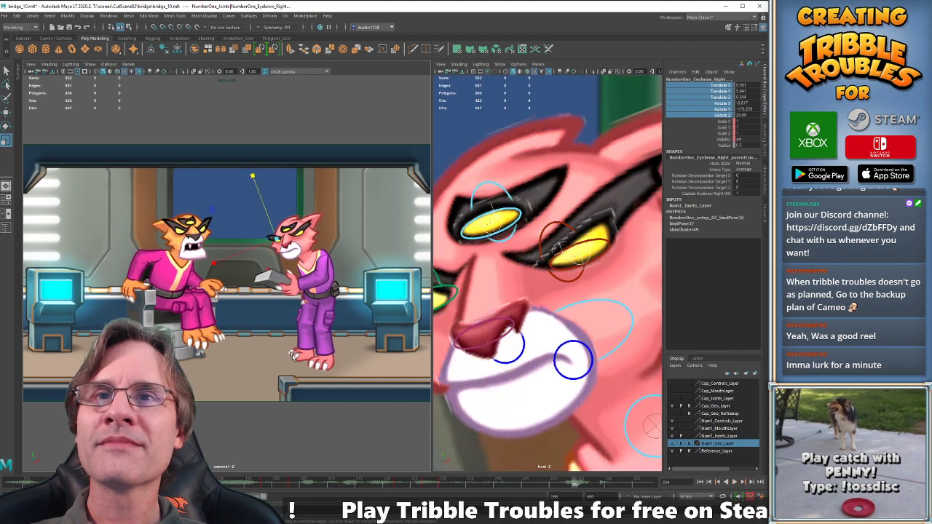
{"action": "left_click_drag", "start_coordinate": [388, 485], "coordinate": [372, 485]}
{"action": "key", "text": "alt+v"}
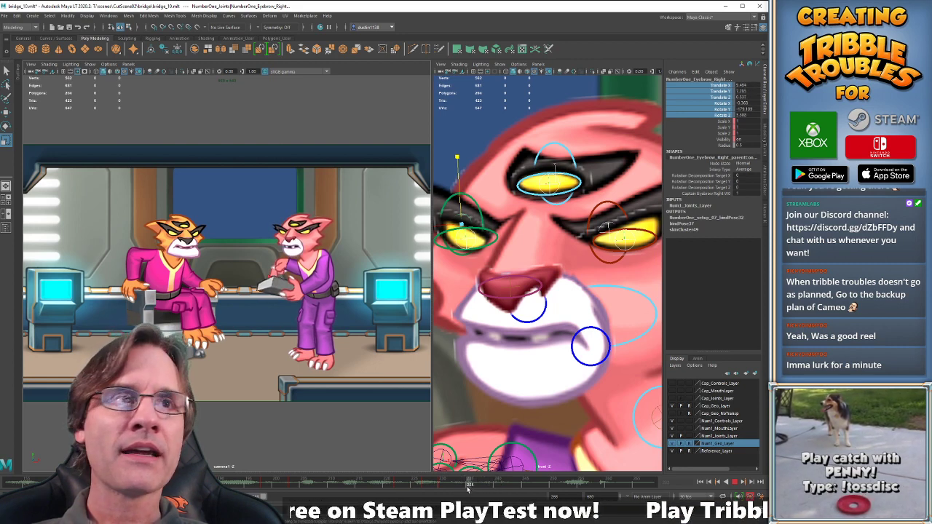
{"action": "left_click", "coordinate": [467, 488]}
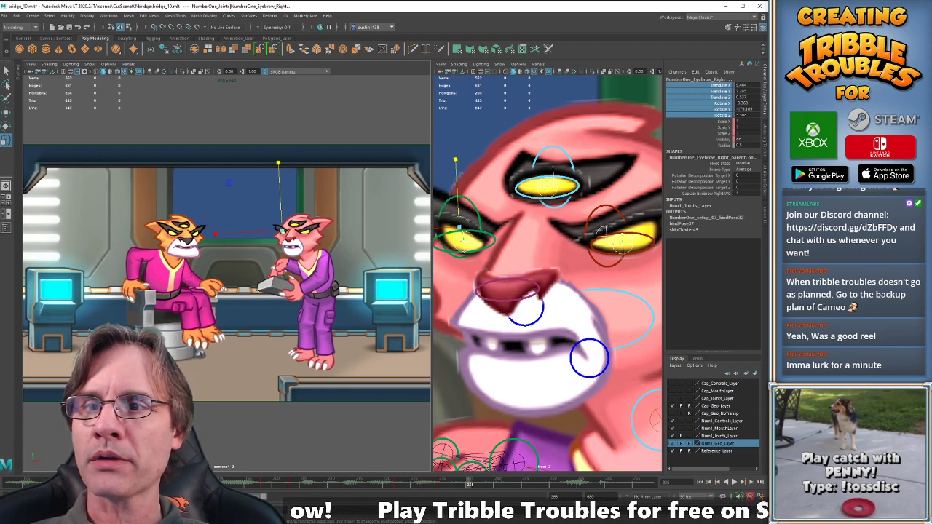
Copy the earlier eyebrow-raise keys from around frames 181 to 191 and paste them at frame 237.
{"action": "left_click_drag", "start_coordinate": [469, 484], "coordinate": [172, 484]}
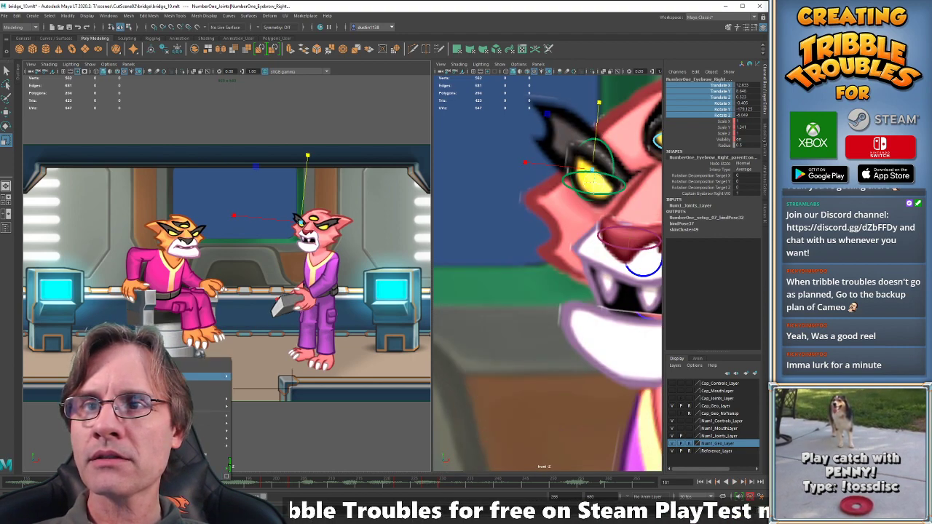
{"action": "key", "text": "alt+v"}
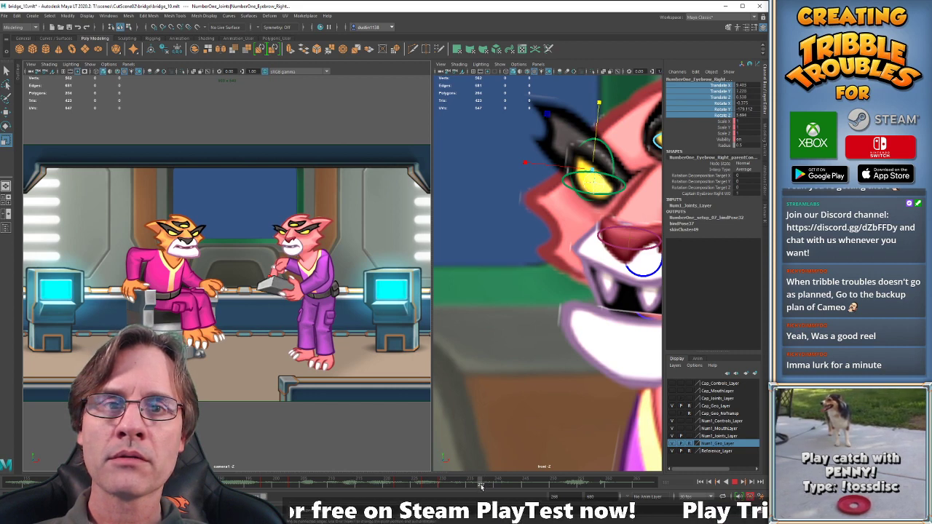
{"action": "right_click", "coordinate": [482, 486]}
{"action": "mouse_move", "coordinate": [535, 382]}
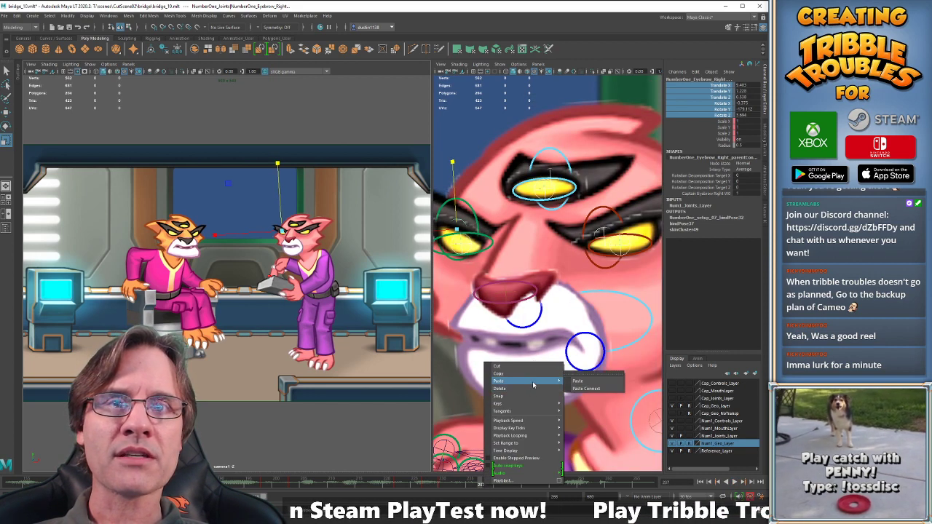
{"action": "left_click", "coordinate": [579, 382]}
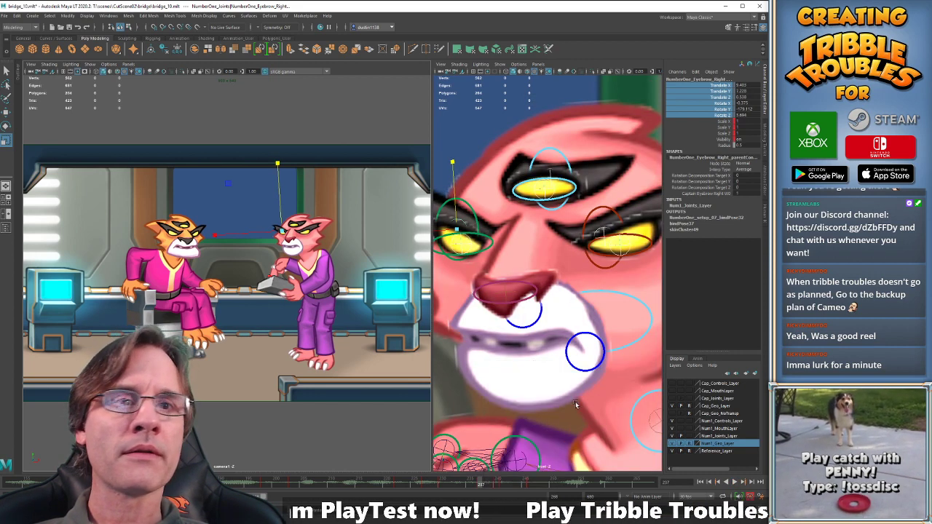
Play back the pasted eyebrow raise and shift its keys to about frames 259 to 269.
{"action": "left_click", "coordinate": [466, 483]}
{"action": "key", "text": "alt+v"}
{"action": "key", "text": "alt+v"}
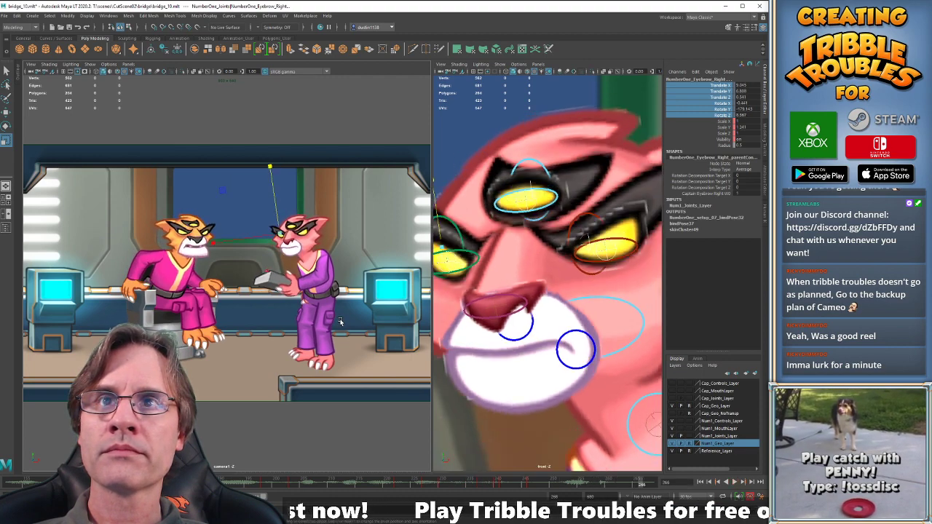
{"action": "key", "text": "alt+v"}
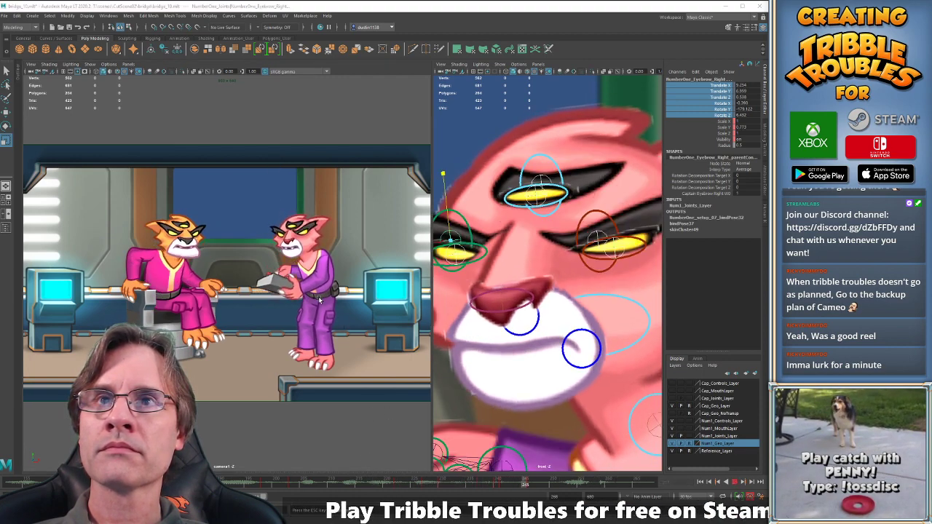
{"action": "left_click_drag", "start_coordinate": [475, 481], "coordinate": [530, 485], "text": "shift"}
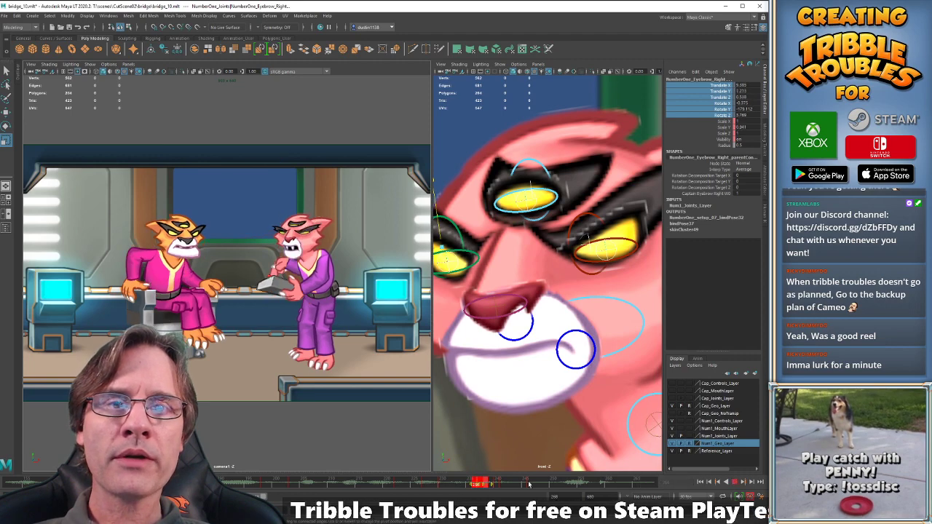
{"action": "left_click_drag", "start_coordinate": [246, 499], "coordinate": [266, 500]}
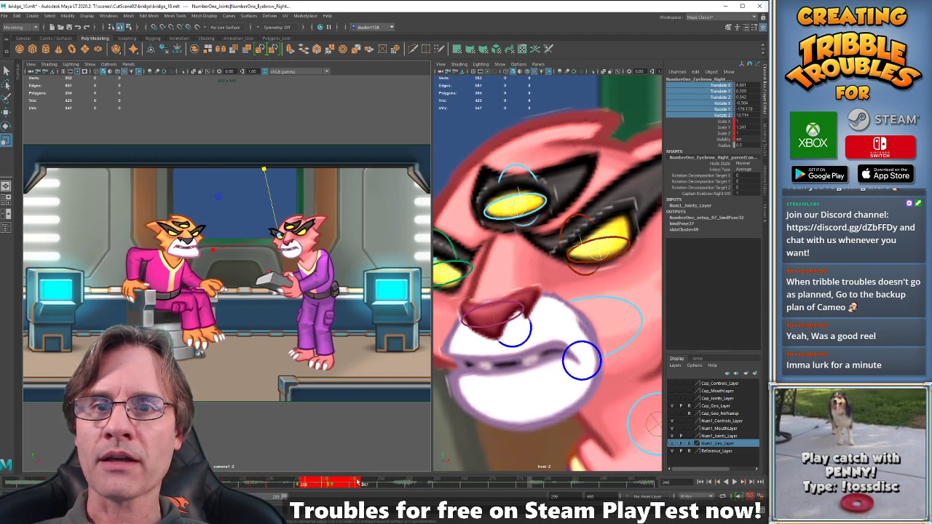
{"action": "left_click_drag", "start_coordinate": [330, 485], "coordinate": [455, 485]}
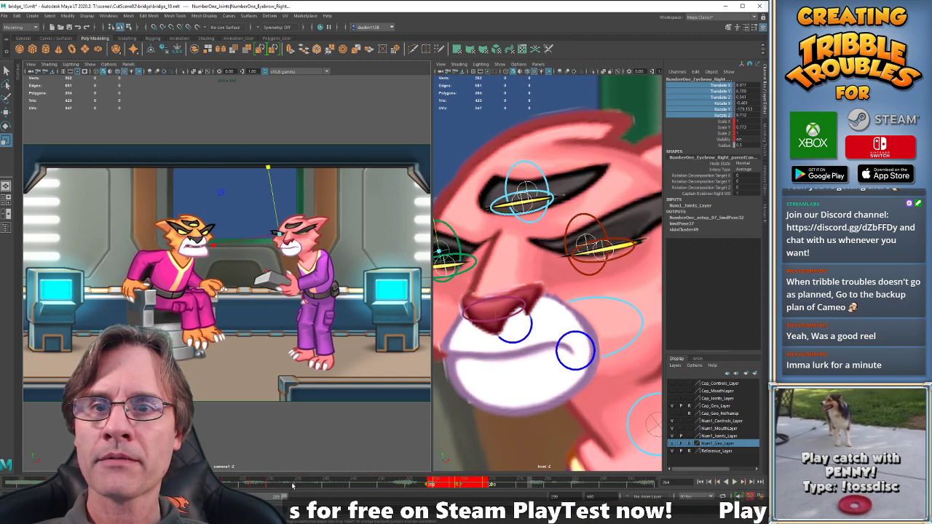
Pull the shifted eyebrow keys back to around frame 240 and replay the raise from about frame 235.
{"action": "left_click", "coordinate": [335, 484]}
{"action": "key", "text": "alt+v"}
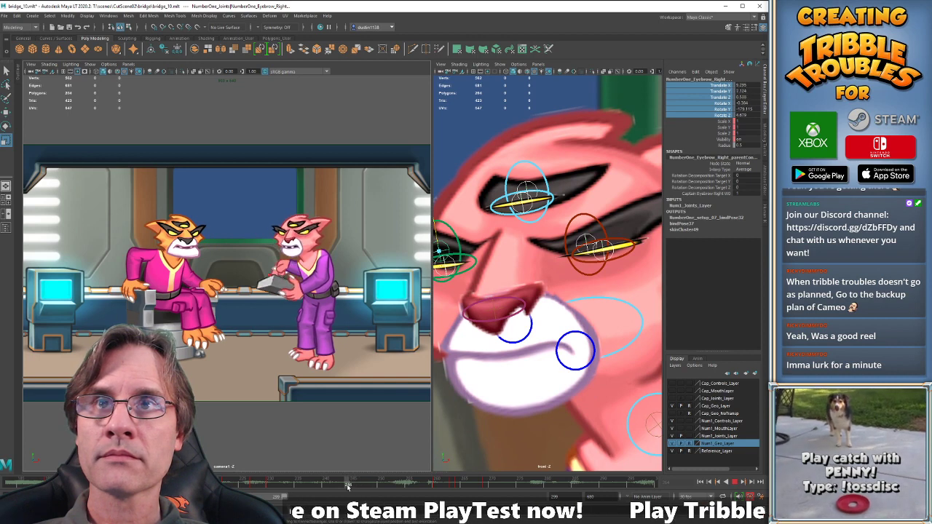
{"action": "key", "text": "alt+v"}
{"action": "mouse_move", "coordinate": [418, 487]}
{"action": "left_mouse_down", "text": "shift"}
{"action": "mouse_move", "coordinate": [523, 485]}
{"action": "mouse_move", "coordinate": [400, 490]}
{"action": "left_mouse_up", "text": "shift"}
{"action": "key", "text": "alt+v"}
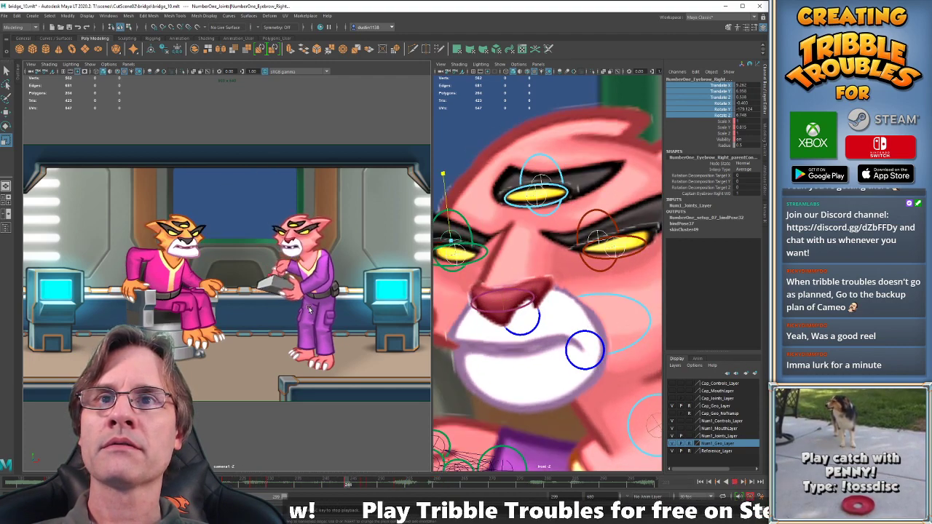
{"action": "mouse_move", "coordinate": [332, 484]}
{"action": "left_mouse_down", "text": "shift"}
{"action": "mouse_move", "coordinate": [406, 487]}
{"action": "mouse_move", "coordinate": [316, 485]}
{"action": "left_mouse_up", "text": "shift"}
{"action": "left_click", "coordinate": [302, 485]}
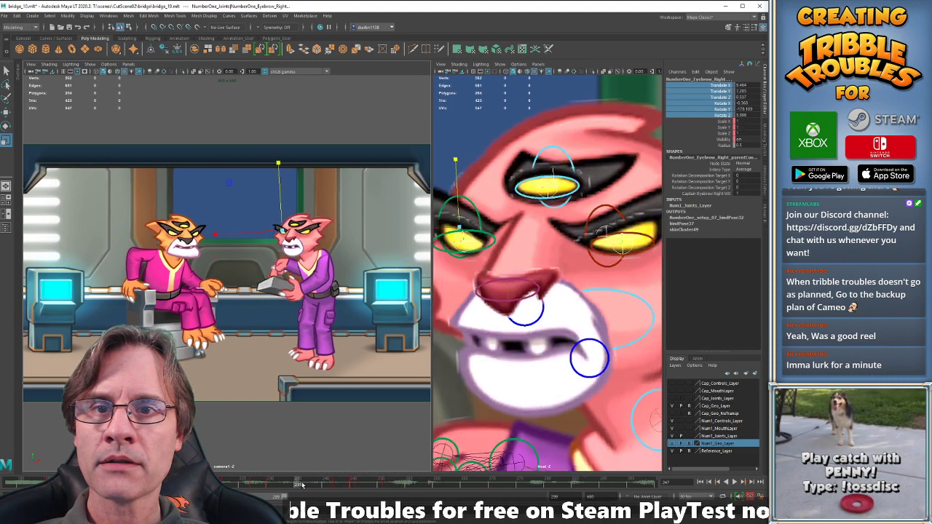
{"action": "key", "text": "alt+v"}
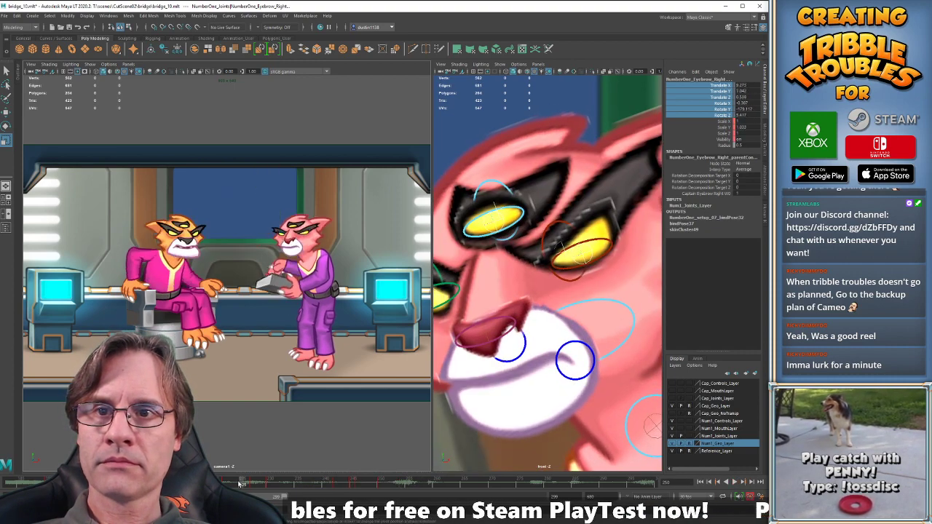
{"action": "key", "text": "alt+v"}
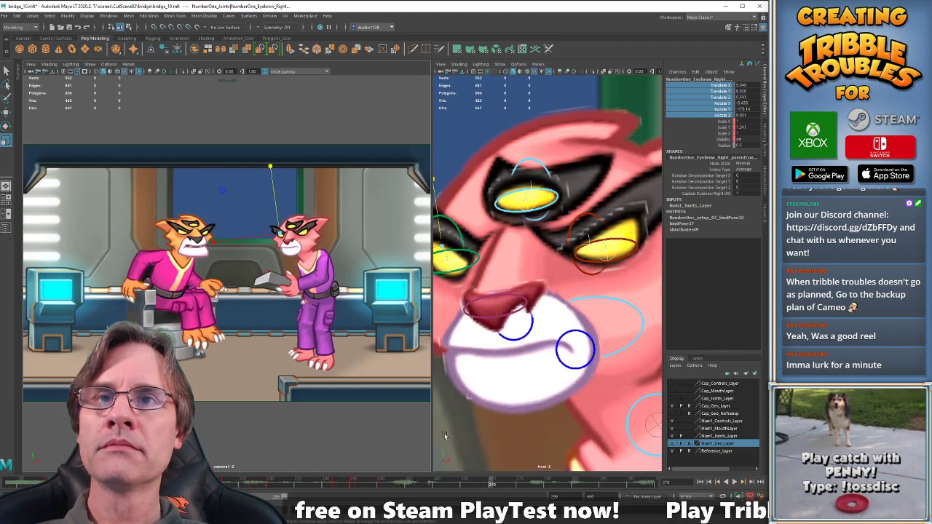
Adjust the timing of the eyebrow keys around frames 249 to 257 and replay them against the dialogue.
{"action": "left_click_drag", "start_coordinate": [375, 488], "coordinate": [415, 489], "text": "shift"}
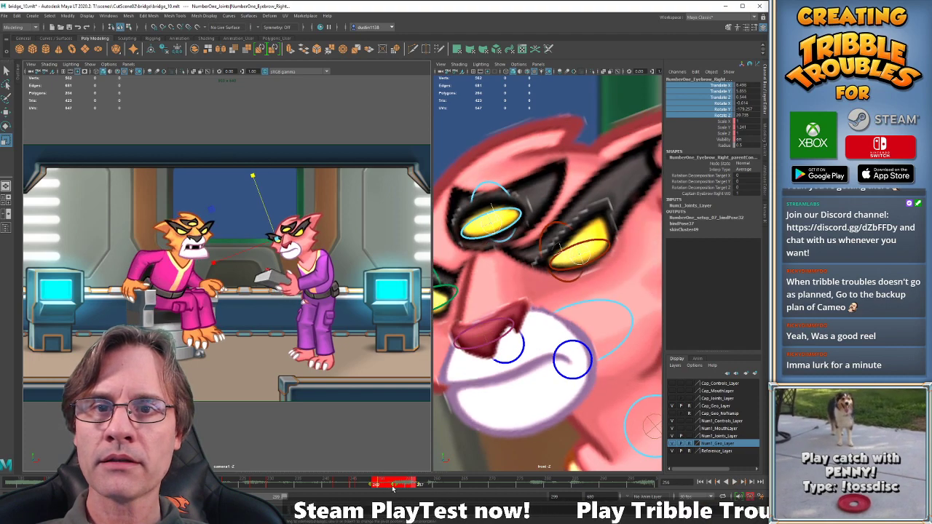
{"action": "key", "text": "alt+v"}
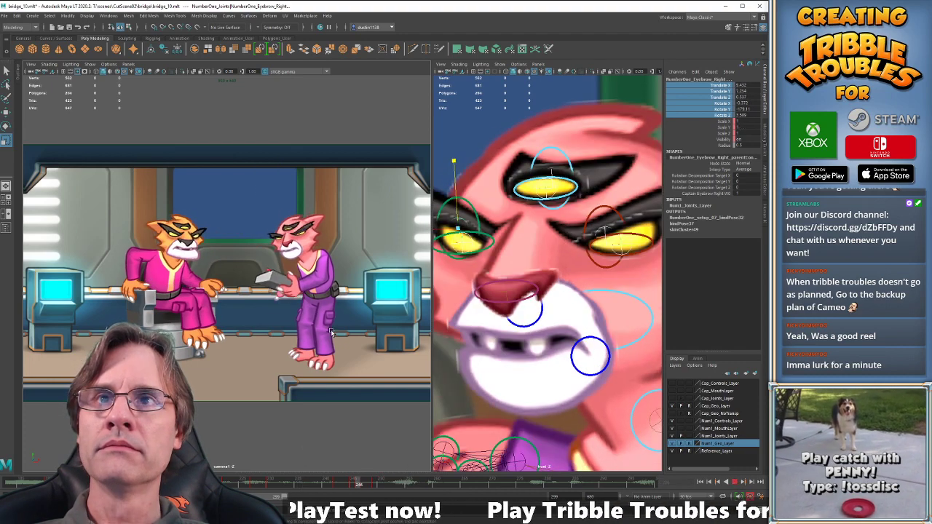
{"action": "key", "text": "alt+v"}
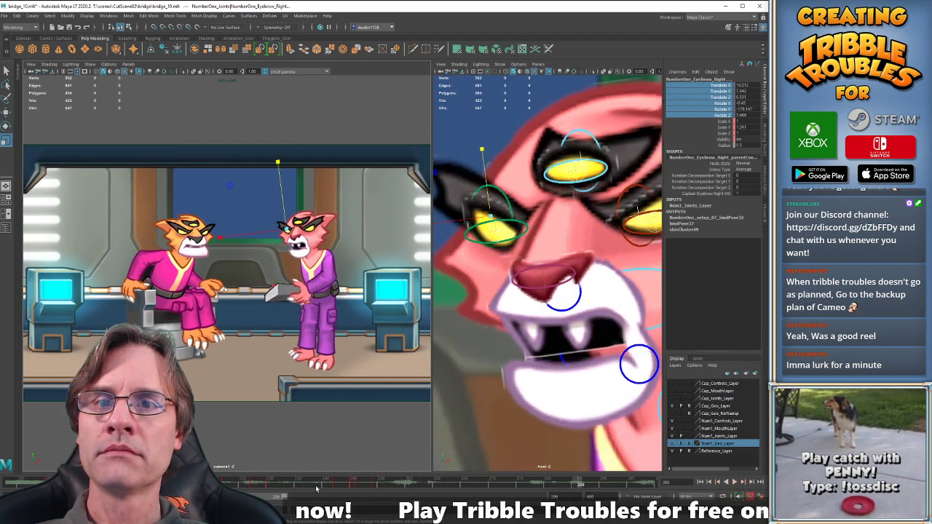
{"action": "left_click_drag", "start_coordinate": [316, 488], "coordinate": [395, 489], "text": "shift"}
{"action": "key", "text": "alt+v"}
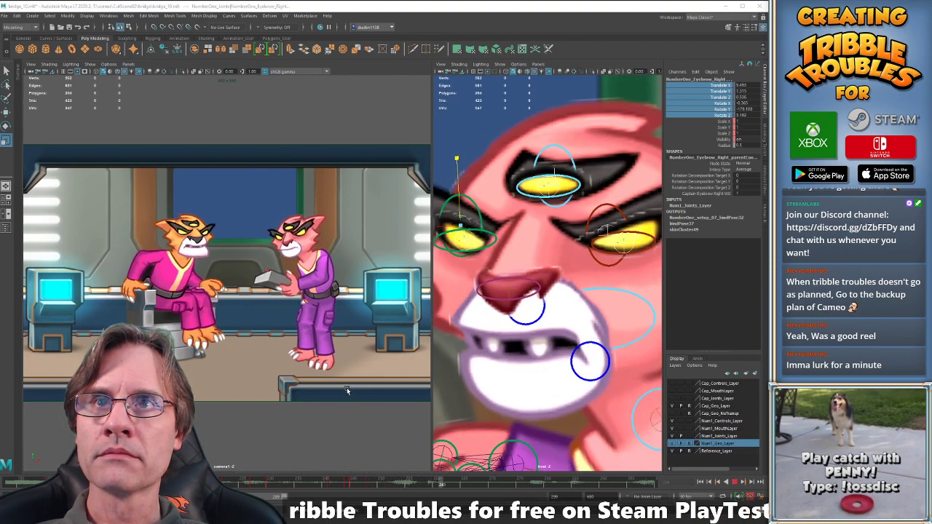
{"action": "key", "text": "alt+v"}
Copy the eyebrow keys between frames 241 and 257, paste them at frame 258, and play back the result.
{"action": "left_click_drag", "start_coordinate": [327, 485], "coordinate": [408, 488]}
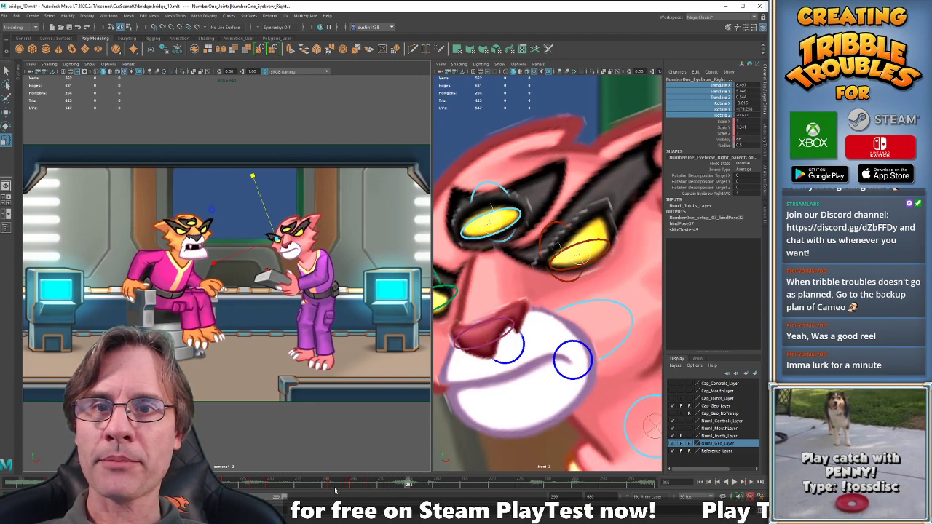
{"action": "left_click_drag", "start_coordinate": [327, 485], "coordinate": [415, 485], "text": "shift"}
{"action": "right_click", "coordinate": [378, 483]}
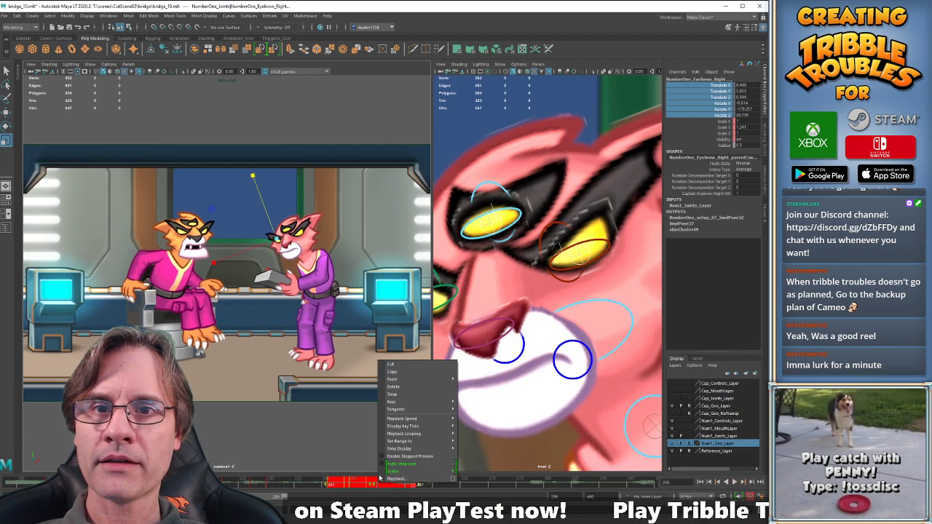
{"action": "left_click", "coordinate": [395, 387]}
{"action": "key", "text": "alt+v"}
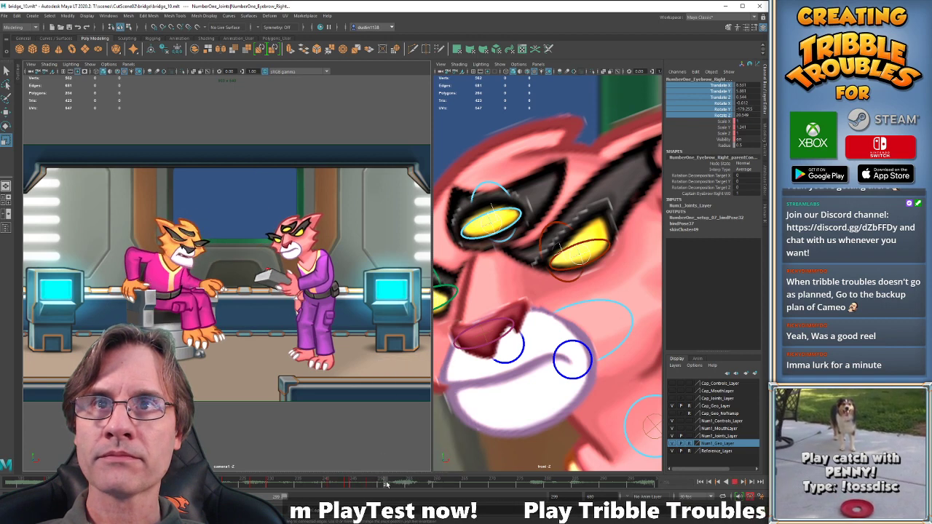
{"action": "left_click", "coordinate": [430, 484]}
{"action": "right_click", "coordinate": [430, 484]}
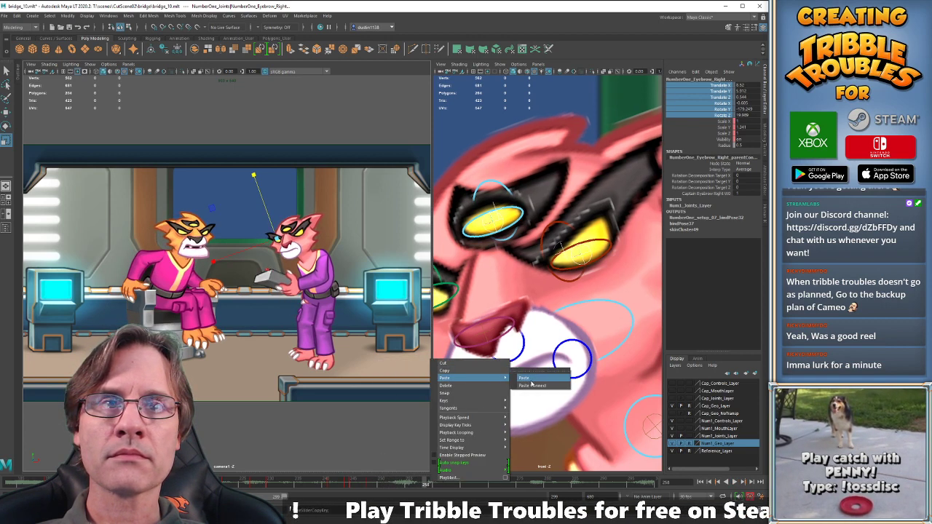
{"action": "left_click", "coordinate": [528, 382]}
{"action": "key", "text": "alt+v"}
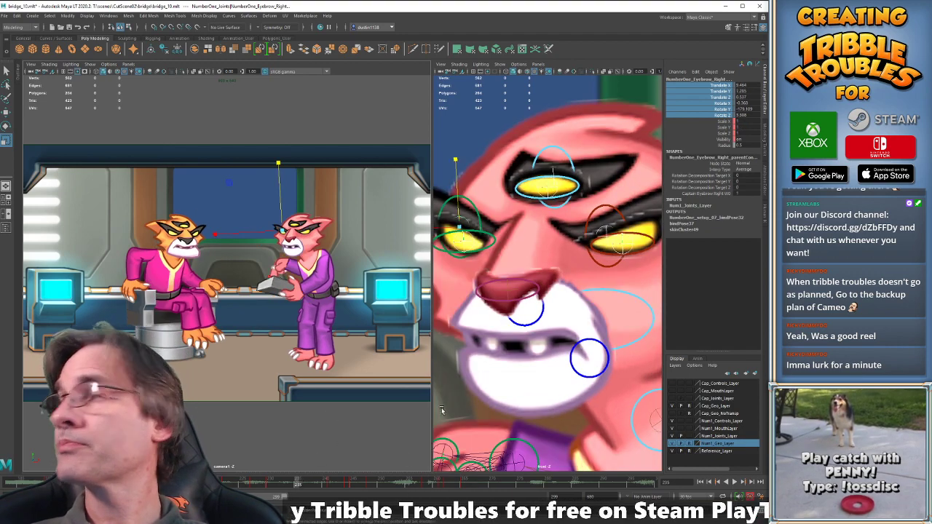
{"action": "key", "text": "alt+v"}
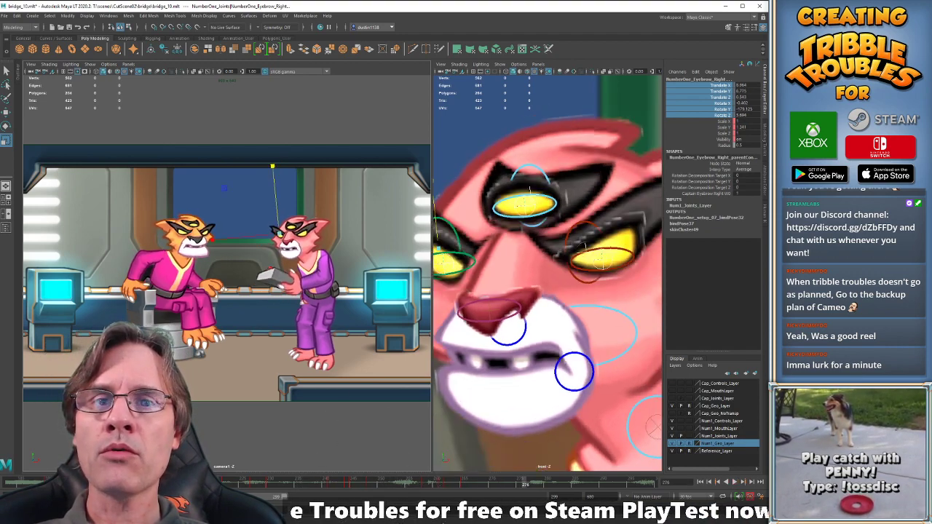
Scrub around frame 248, step through the eyebrow keys from frame 230 to 265, and replay the sequence.
{"action": "left_click_drag", "start_coordinate": [417, 486], "coordinate": [397, 479]}
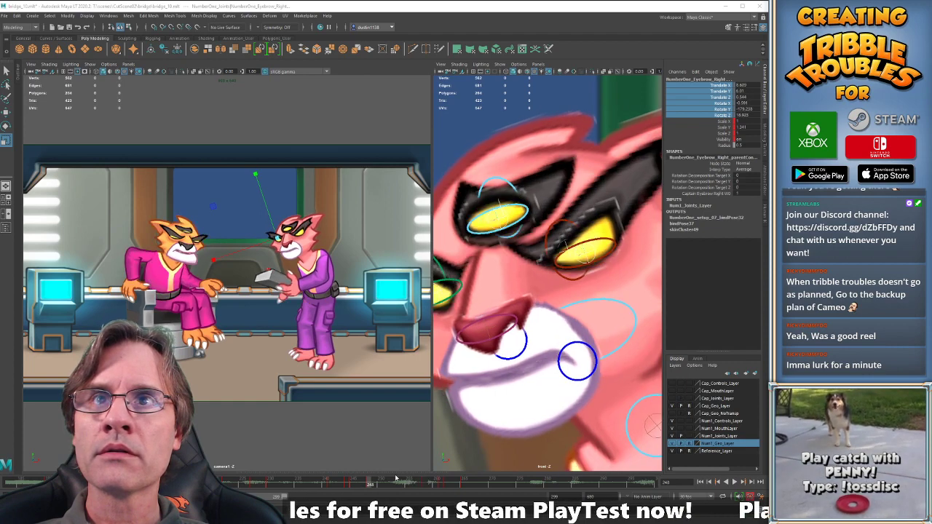
{"action": "left_click_drag", "start_coordinate": [329, 486], "coordinate": [406, 486]}
{"action": "key", "text": "comma"}
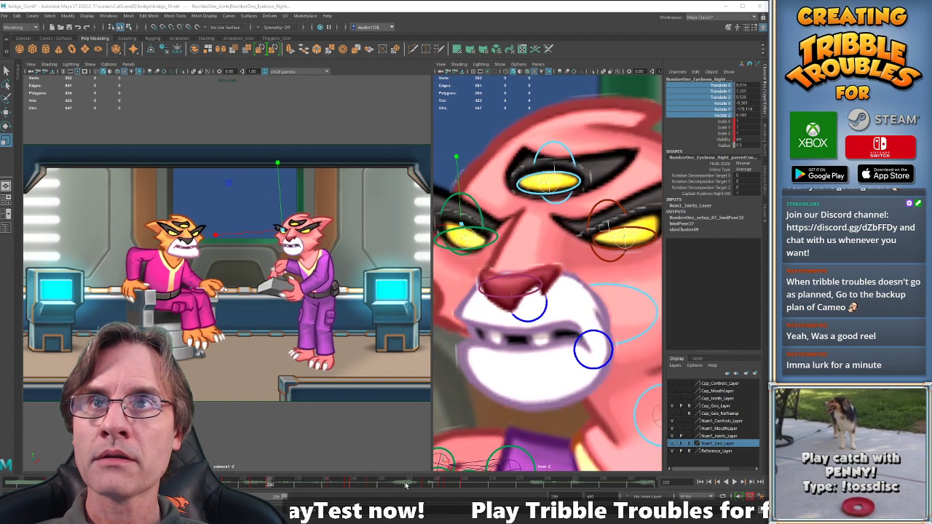
{"action": "key", "text": "period"}
{"action": "key", "text": "period"}
{"action": "key", "text": "period"}
{"action": "key", "text": "period"}
{"action": "key", "text": "period"}
{"action": "key", "text": "period"}
{"action": "key", "text": "period"}
{"action": "key", "text": "period"}
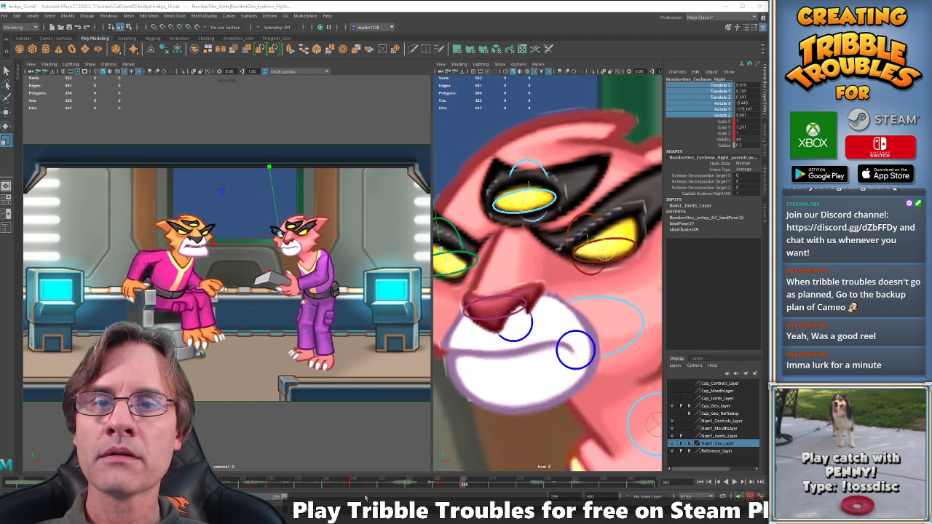
{"action": "key", "text": "alt+v"}
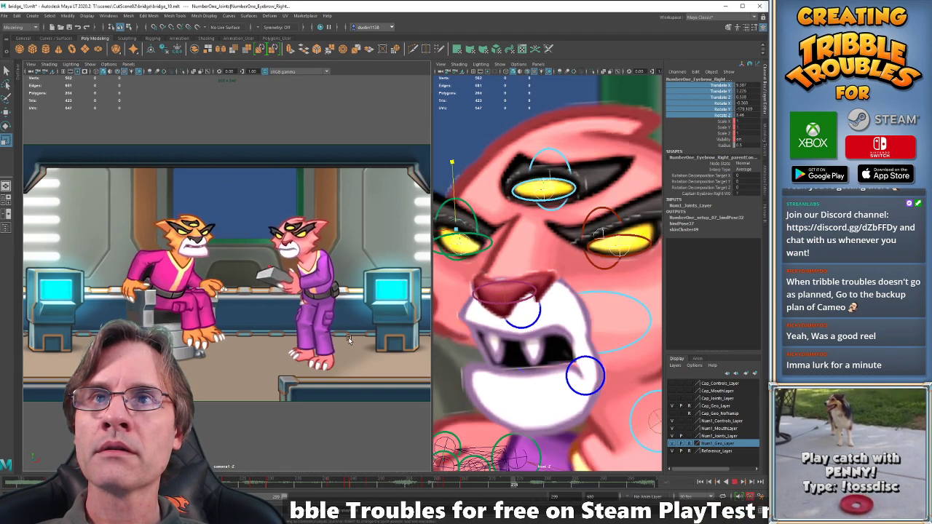
Set the eyebrow controls' Scale Y to 1 at frame 248.
{"action": "key", "text": "alt+v"}
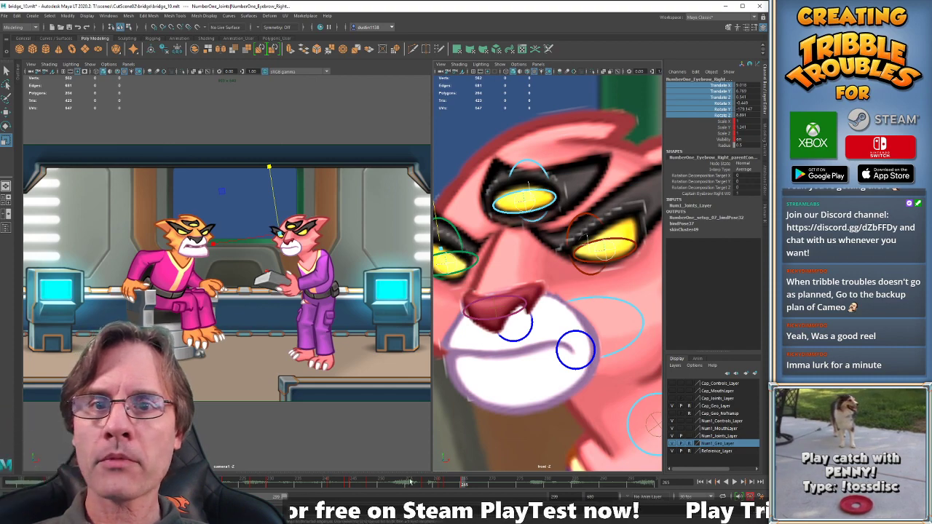
{"action": "mouse_move", "coordinate": [379, 484]}
{"action": "left_mouse_down"}
{"action": "mouse_move", "coordinate": [352, 485]}
{"action": "mouse_move", "coordinate": [372, 484]}
{"action": "left_mouse_up"}
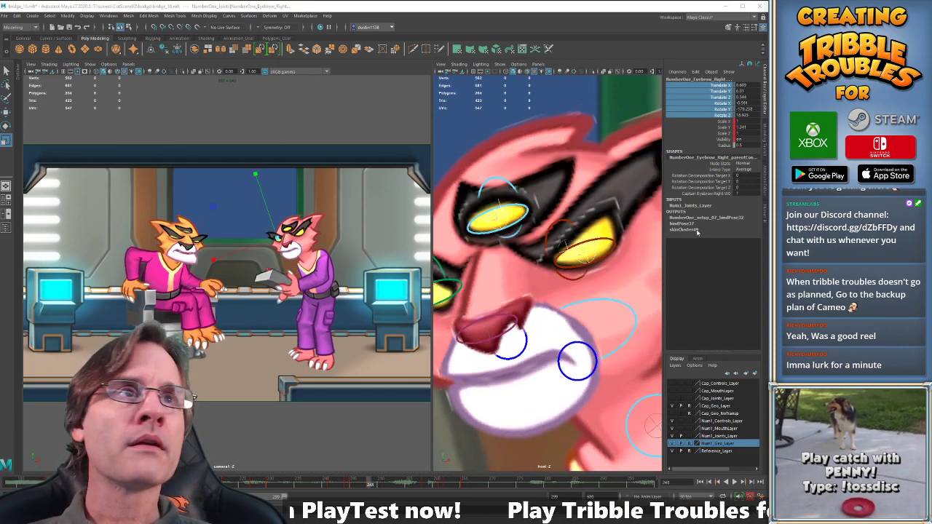
{"action": "left_click", "coordinate": [744, 127]}
{"action": "type", "text": "1"}
{"action": "key", "text": "Return"}
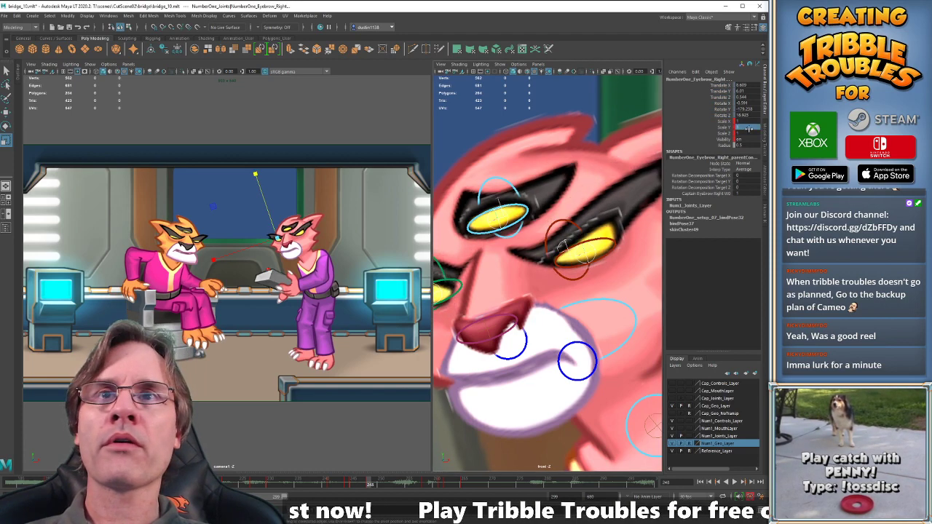
Set the eyebrow controls' Scale Y to 1 at frame 258.
{"action": "left_click_drag", "start_coordinate": [432, 487], "coordinate": [426, 486]}
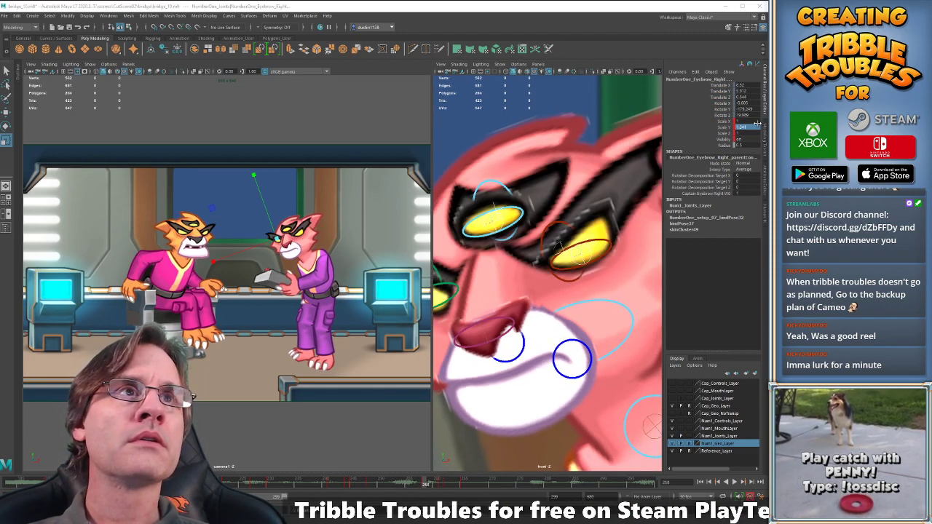
{"action": "left_click", "coordinate": [757, 125]}
{"action": "type", "text": "1"}
{"action": "key", "text": "Return"}
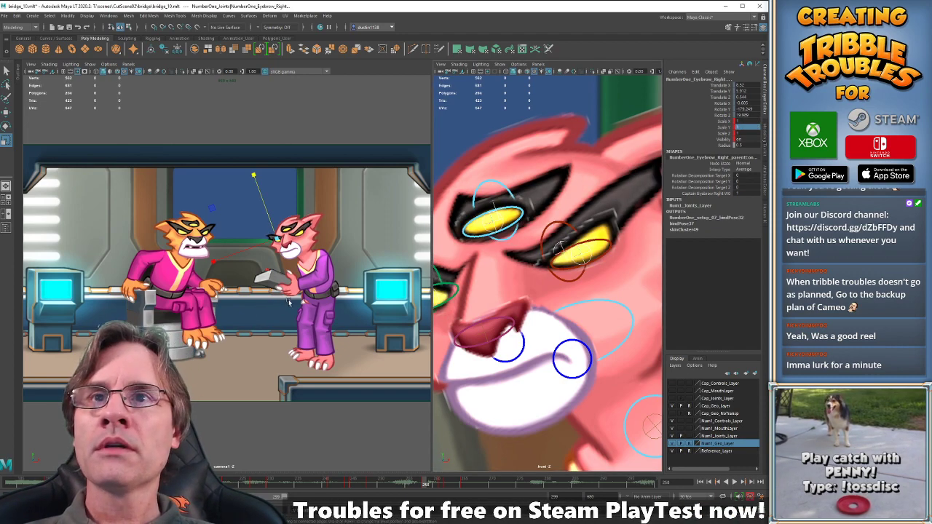
Set the eyebrow controls' Scale Y to 1 on the key at frame 265 and play back the result.
{"action": "middle_click", "coordinate": [289, 302]}
{"action": "key", "text": "period"}
{"action": "key", "text": "period"}
{"action": "key", "text": "period"}
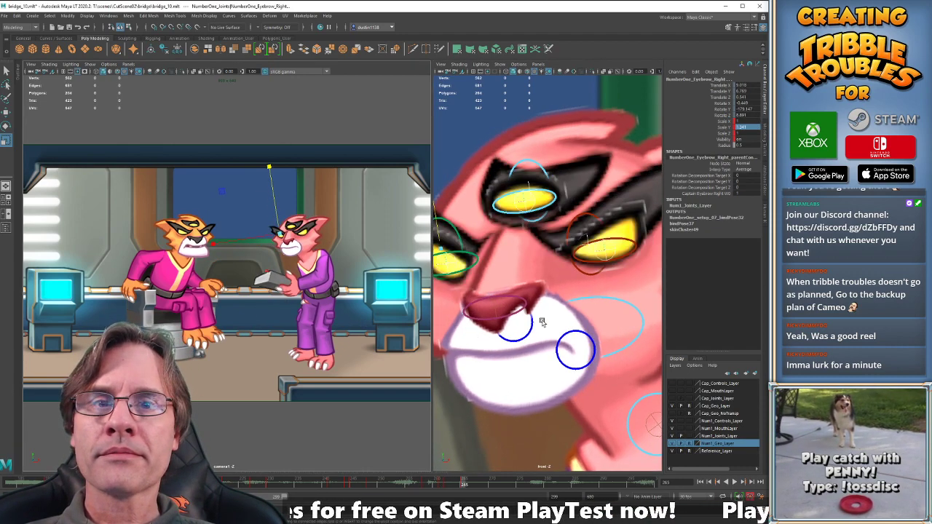
{"action": "type", "text": "1"}
{"action": "key", "text": "Return"}
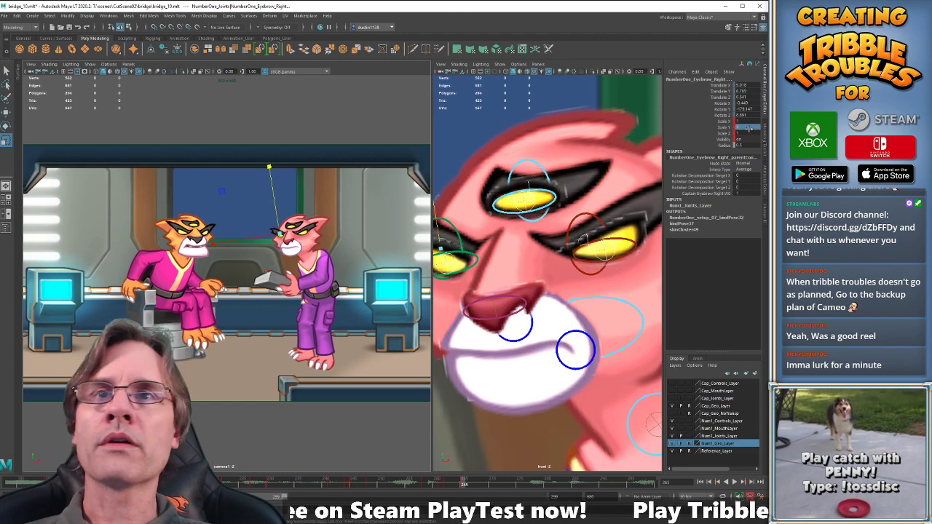
{"action": "key", "text": "alt+v"}
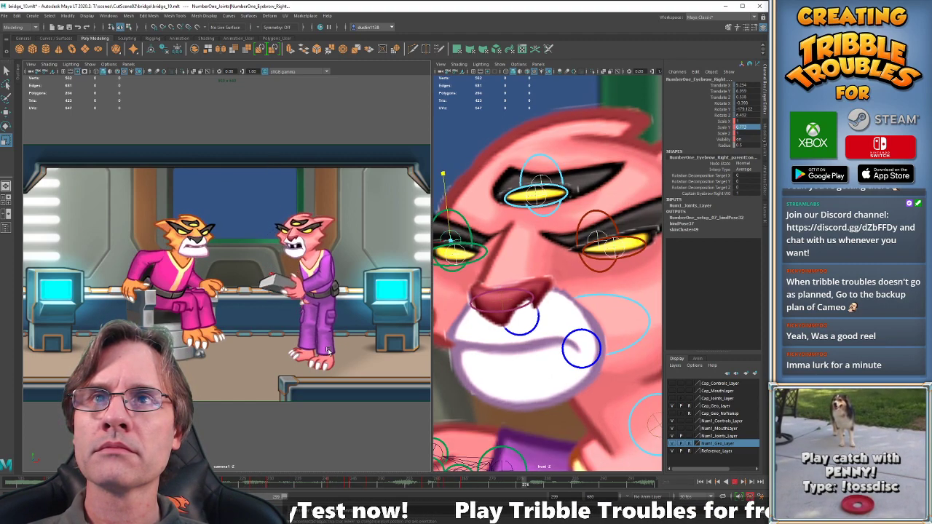
{"action": "key", "text": "alt+v"}
Carry the eyebrow Scale Y from frame 227 back to frame 225 and check the keys through frame 230.
{"action": "left_click", "coordinate": [252, 484]}
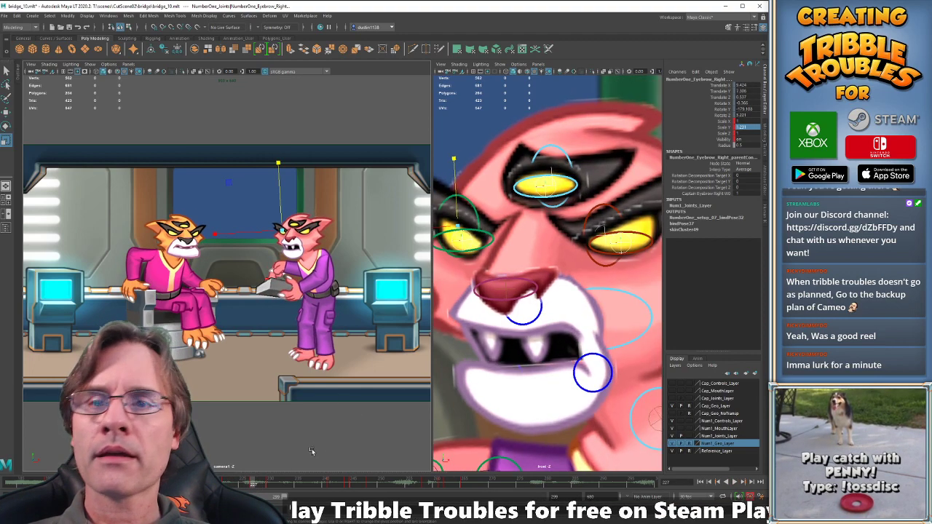
{"action": "left_click_drag", "start_coordinate": [253, 487], "coordinate": [244, 487]}
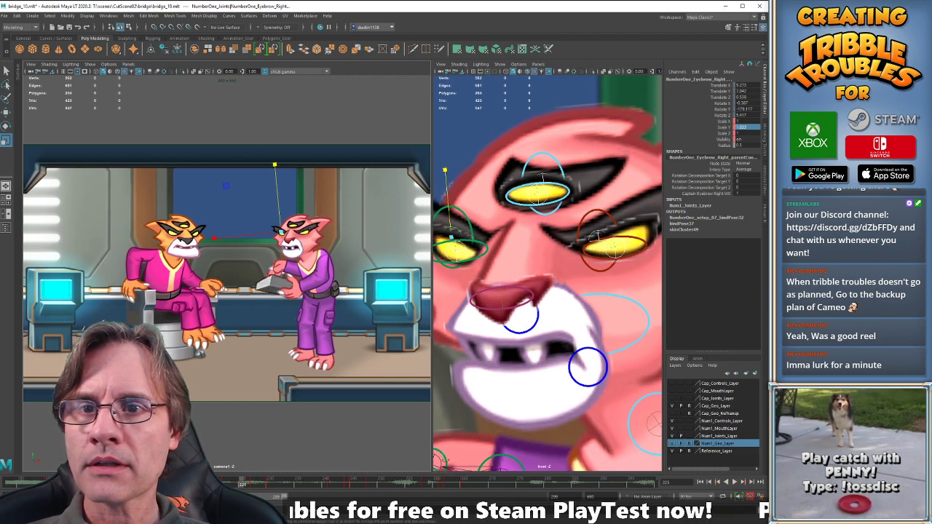
{"action": "left_click", "coordinate": [253, 487]}
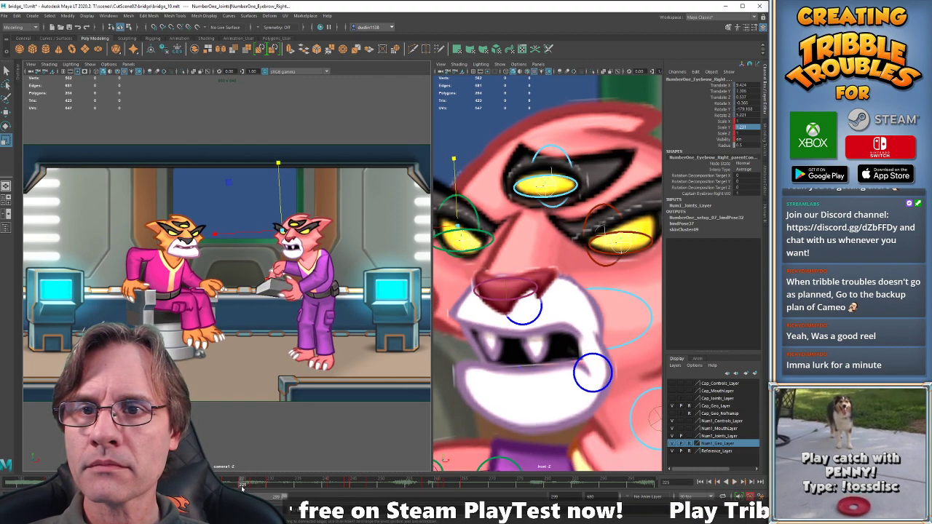
{"action": "left_click", "coordinate": [243, 486]}
{"action": "key", "text": "."}
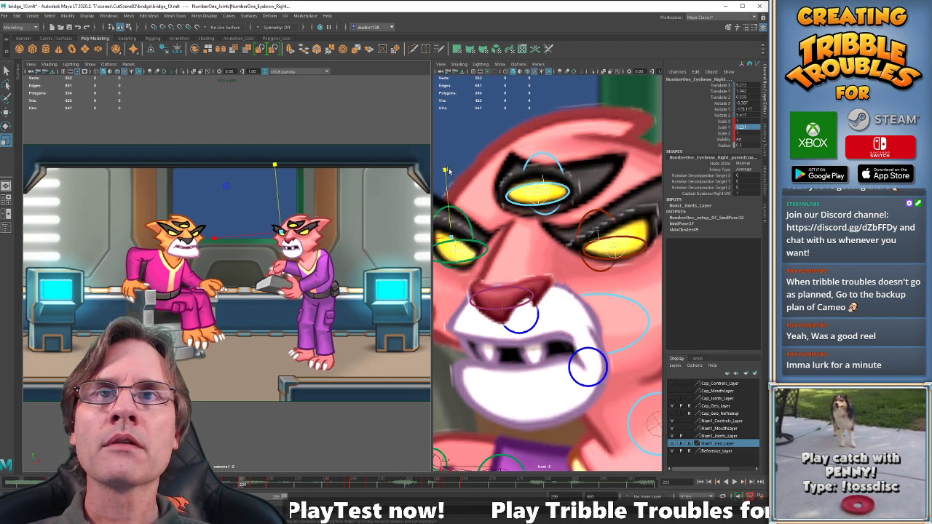
{"action": "key", "text": "."}
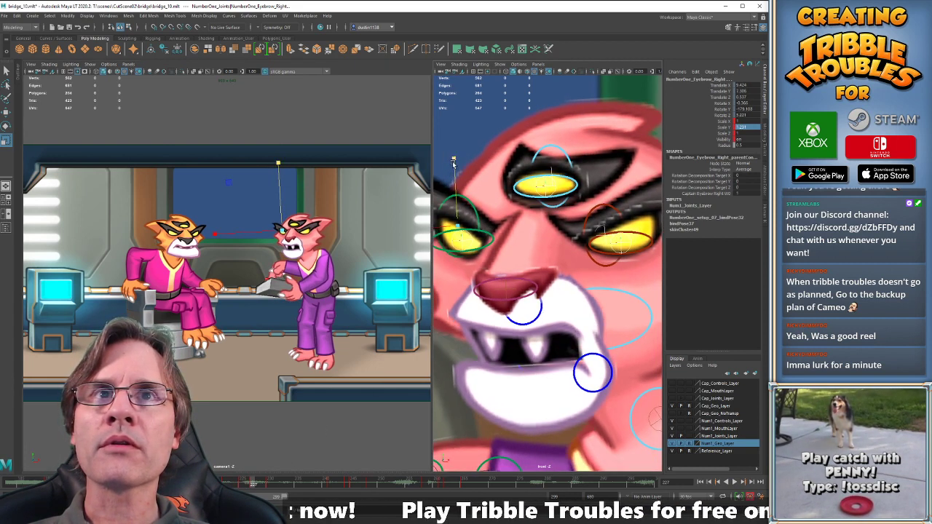
{"action": "key", "text": "."}
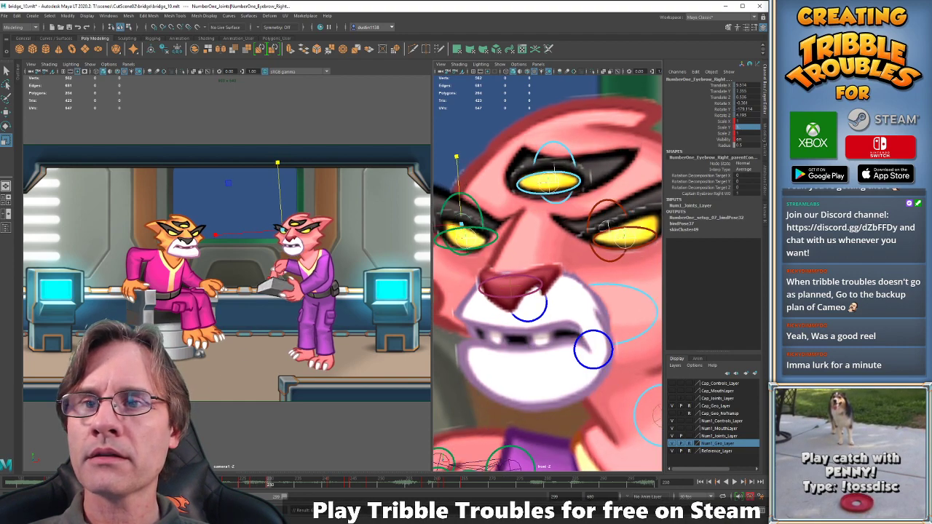
Replay and scrub the facial animation from around frame 224 to check the eyebrow timing against the dialogue.
{"action": "left_click", "coordinate": [236, 479]}
{"action": "key", "text": "alt+v"}
{"action": "key", "text": "alt+v"}
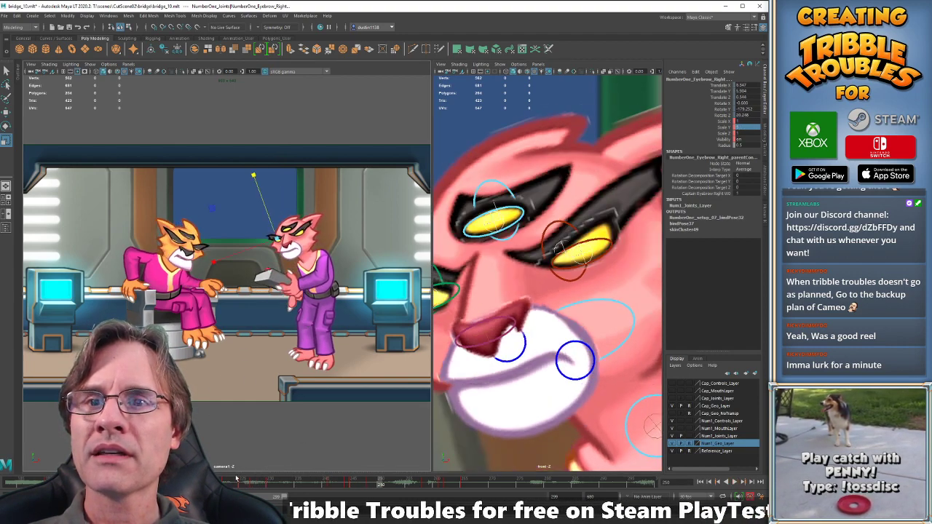
{"action": "left_click_drag", "start_coordinate": [236, 479], "coordinate": [284, 485]}
{"action": "left_click_drag", "start_coordinate": [273, 485], "coordinate": [381, 482]}
{"action": "left_click", "coordinate": [233, 483]}
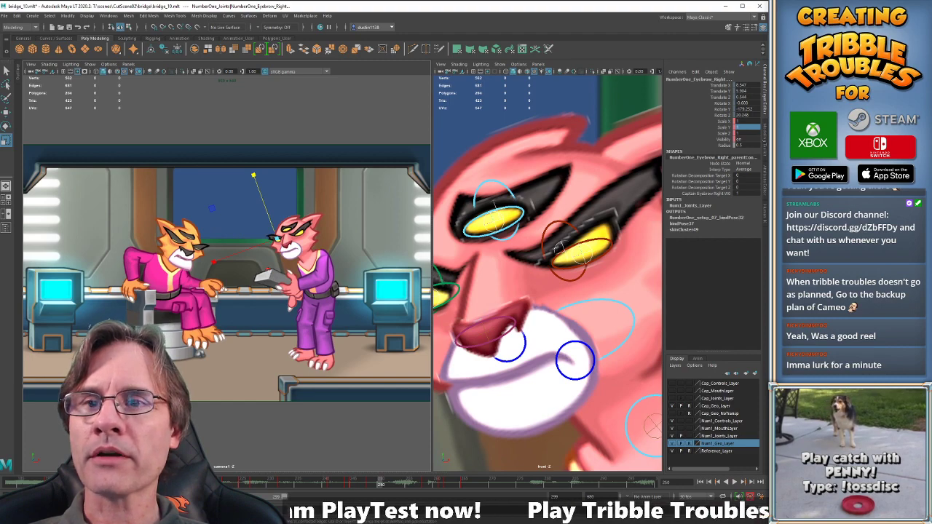
{"action": "key", "text": "alt+v"}
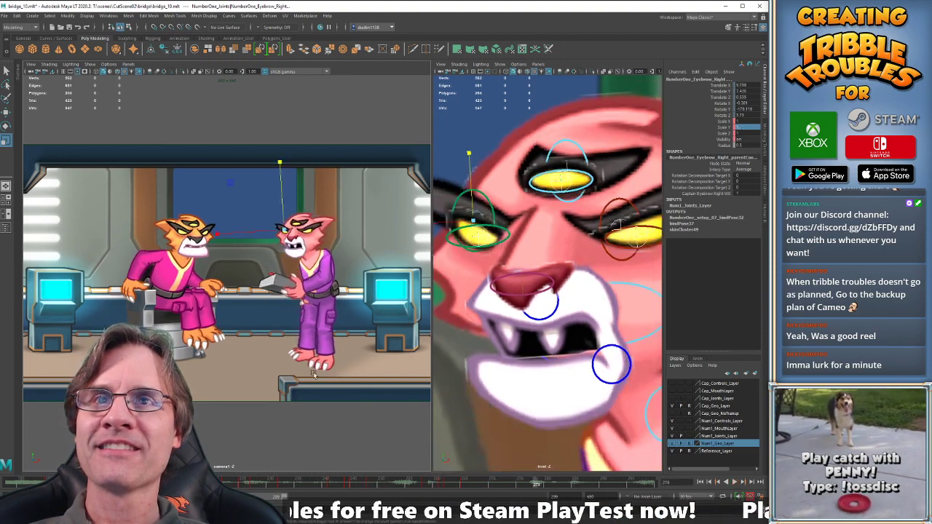
Copy the eyebrow keys, paste them at frame 271, and replay the animation from about frame 256.
{"action": "left_click", "coordinate": [264, 481]}
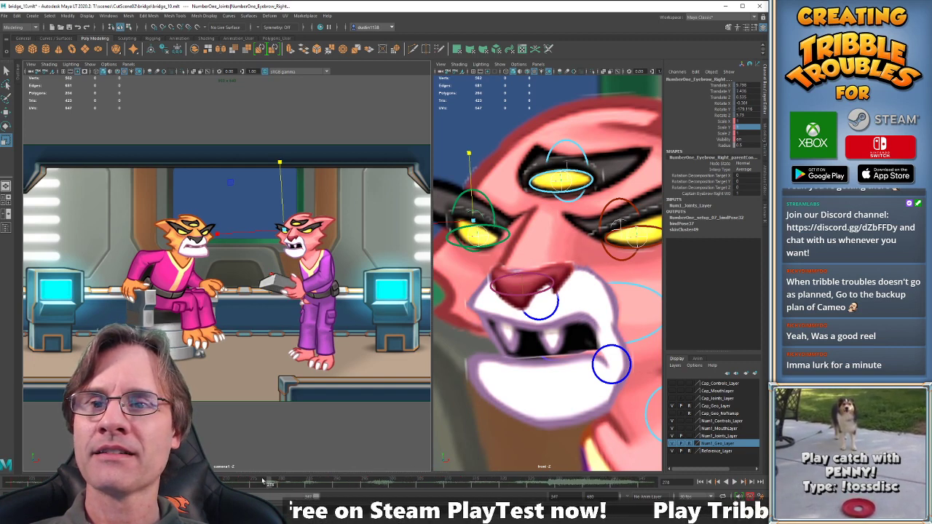
{"action": "mouse_move", "coordinate": [268, 484]}
{"action": "left_mouse_down"}
{"action": "mouse_move", "coordinate": [291, 486]}
{"action": "mouse_move", "coordinate": [249, 484]}
{"action": "left_mouse_up"}
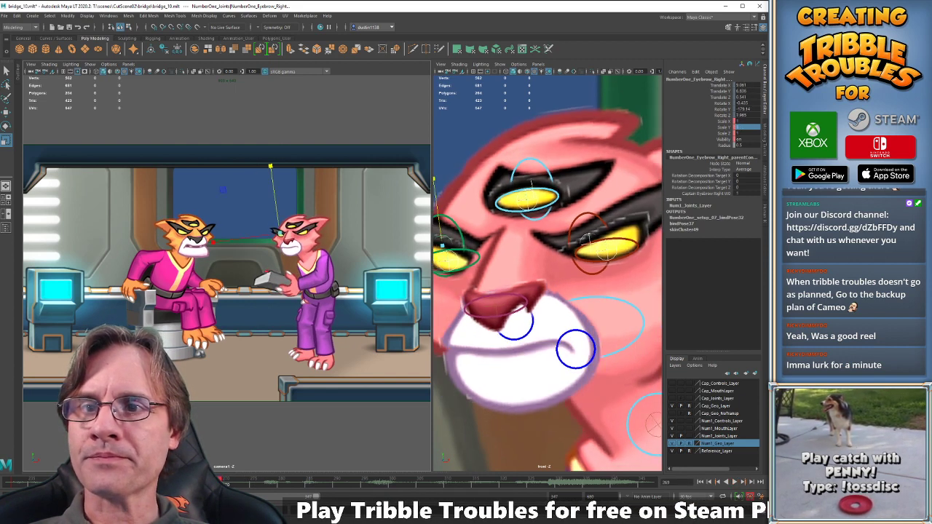
{"action": "right_click", "coordinate": [212, 482]}
{"action": "left_click", "coordinate": [234, 372]}
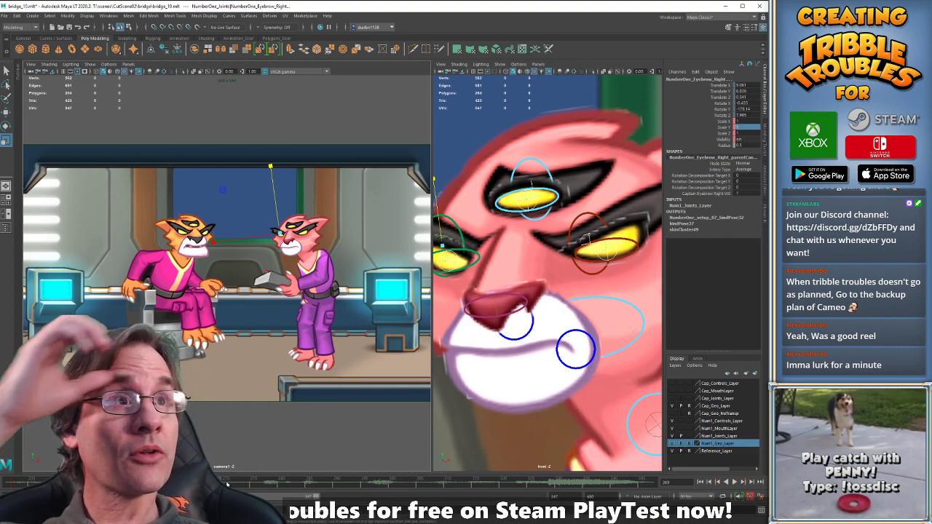
{"action": "key", "text": "alt+v"}
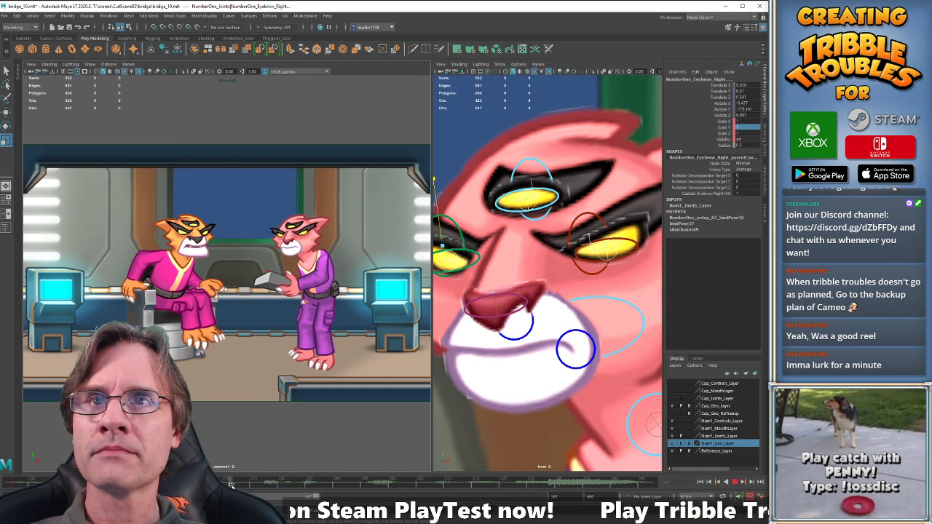
{"action": "left_click", "coordinate": [232, 486]}
{"action": "right_click", "coordinate": [231, 487]}
{"action": "mouse_move", "coordinate": [269, 381]}
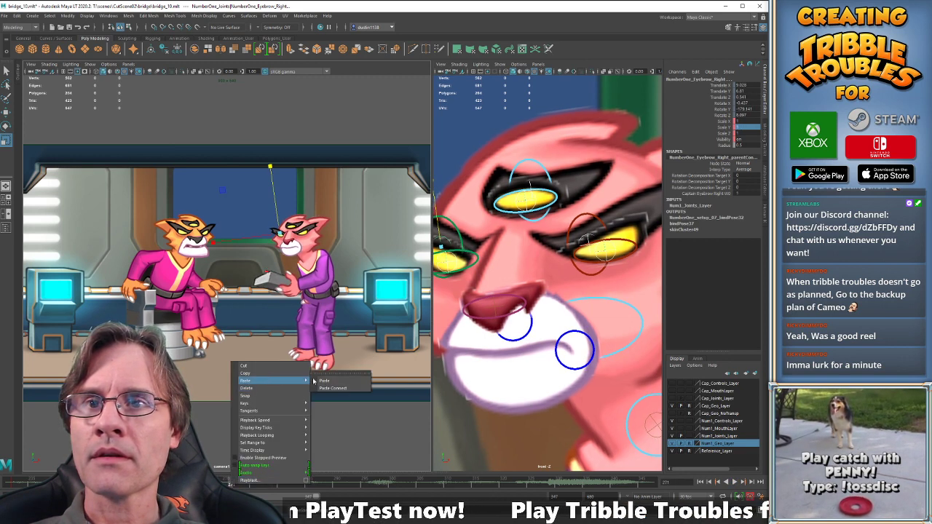
{"action": "left_click", "coordinate": [359, 381]}
{"action": "left_click", "coordinate": [149, 484]}
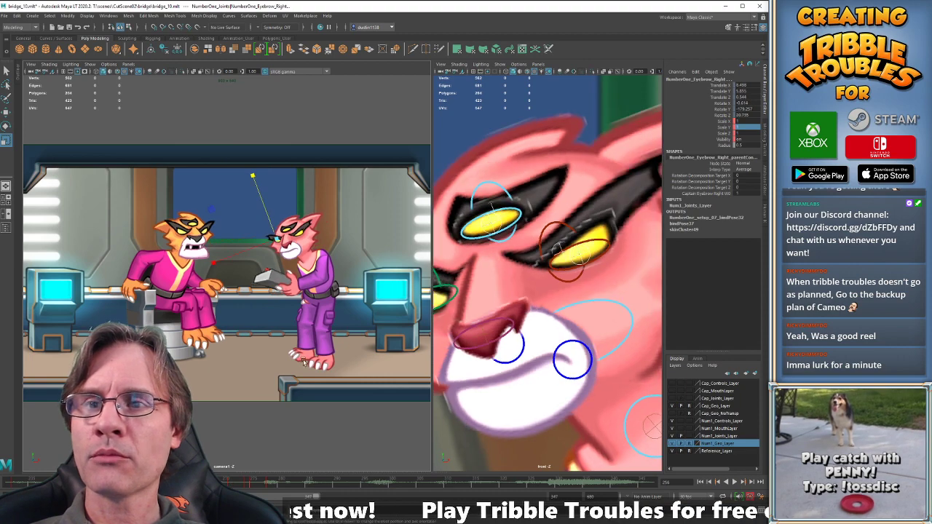
{"action": "key", "text": "alt+v"}
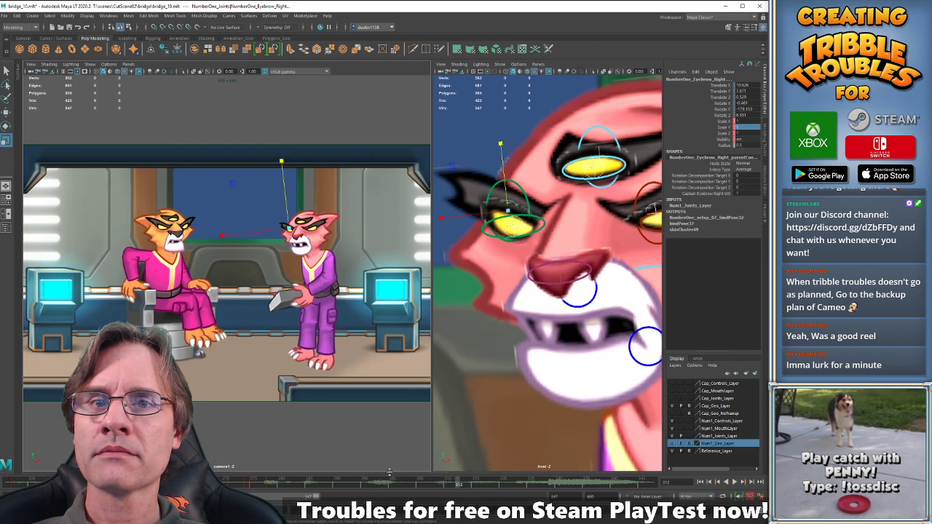
Paste the copied eyebrow keys at frame 305 and play back the sequence.
{"action": "left_click", "coordinate": [419, 484]}
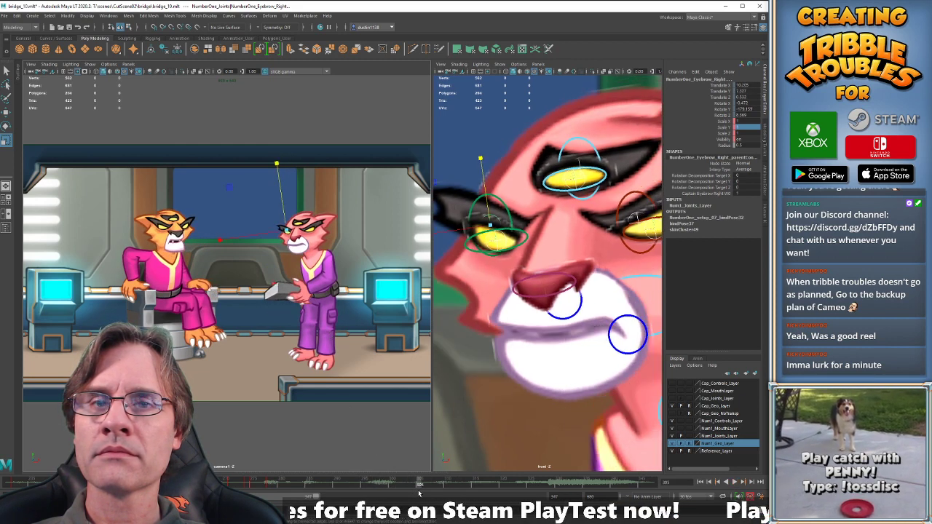
{"action": "right_click", "coordinate": [426, 486]}
{"action": "mouse_move", "coordinate": [484, 389]}
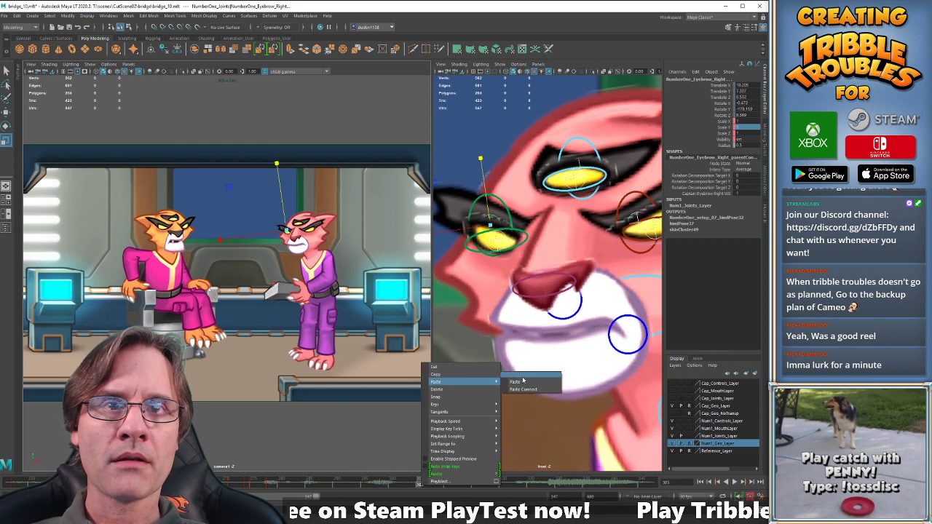
{"action": "left_click", "coordinate": [524, 381]}
{"action": "key", "text": "alt+v"}
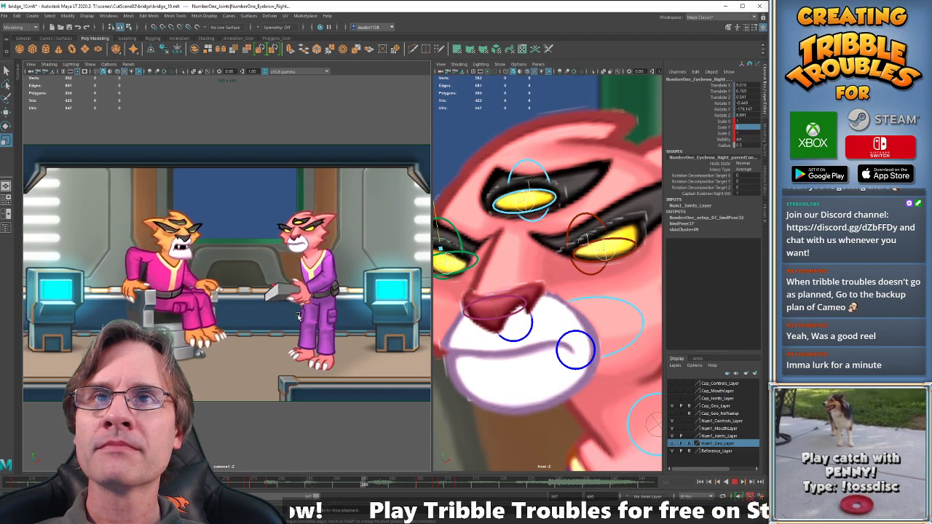
{"action": "key", "text": "alt+v"}
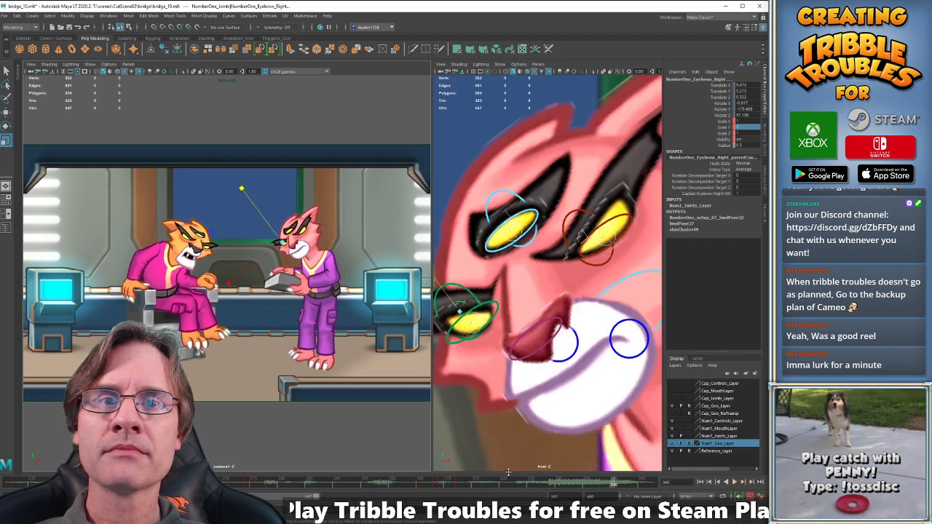
Paste the copied eyebrow keys again at frame 322 and replay from just before them.
{"action": "left_click_drag", "start_coordinate": [477, 485], "coordinate": [481, 486]}
{"action": "key", "text": "alt+v"}
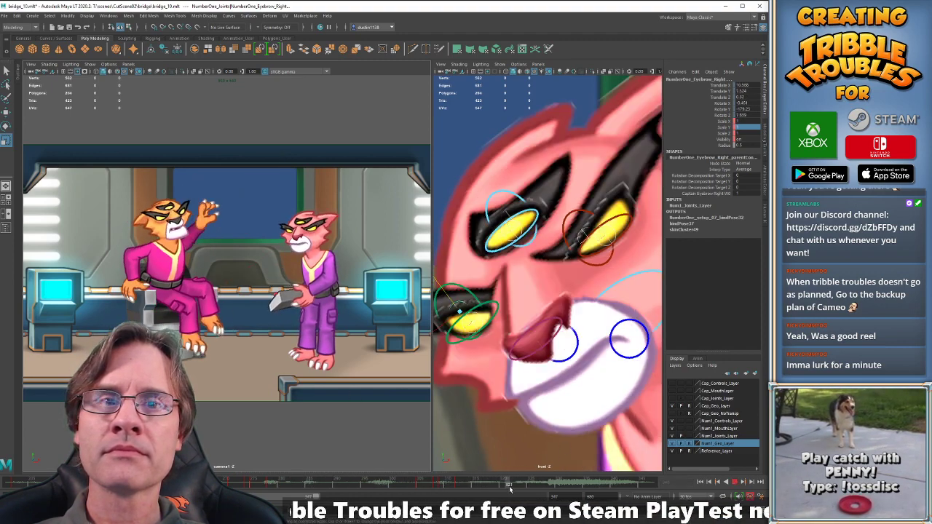
{"action": "right_click", "coordinate": [512, 487]}
{"action": "mouse_move", "coordinate": [575, 381]}
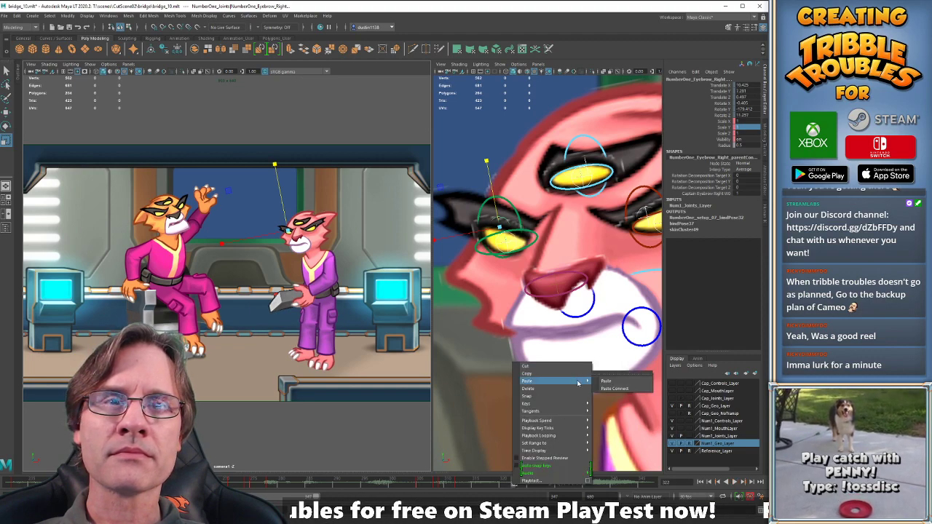
{"action": "left_click", "coordinate": [618, 383]}
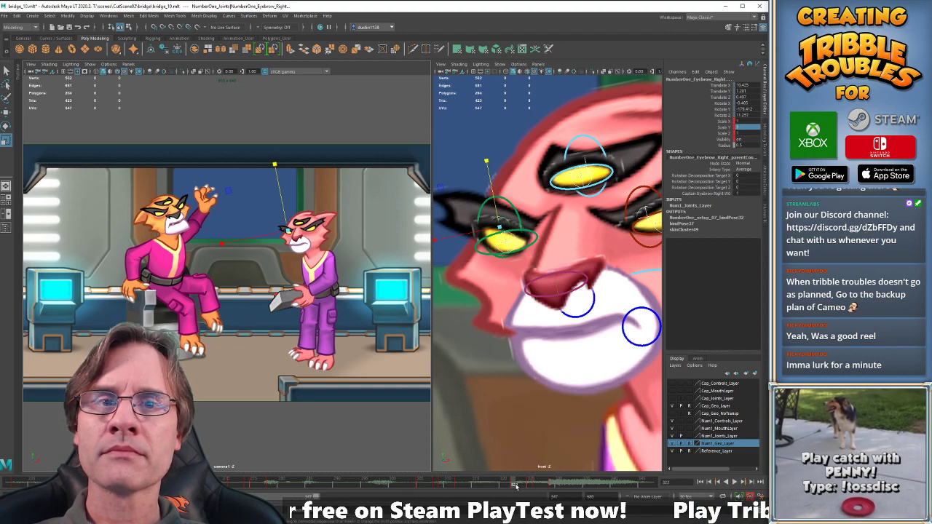
{"action": "left_click", "coordinate": [491, 483]}
{"action": "key", "text": "alt+v"}
{"action": "key", "text": "alt+v"}
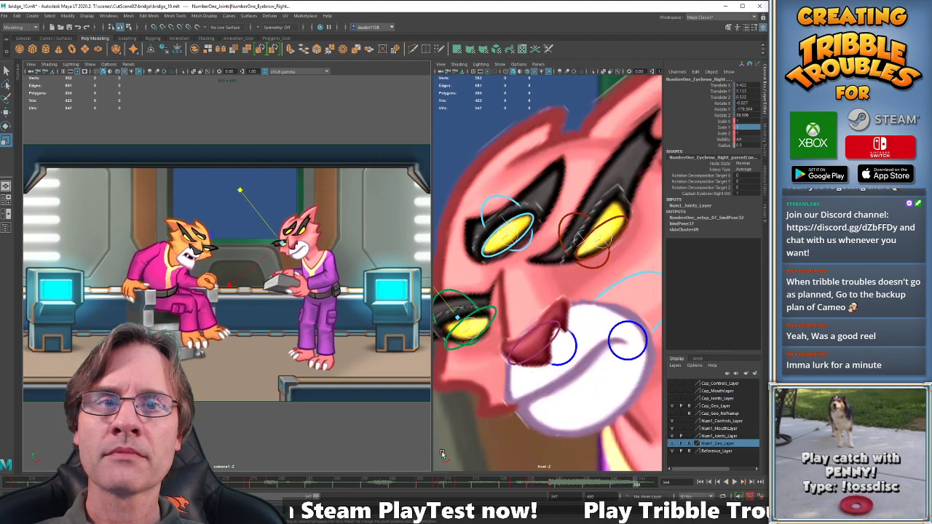
Shift the last pasted eyebrow keys earlier to start around frame 316, save the scene, and replay it.
{"action": "left_click_drag", "start_coordinate": [488, 483], "coordinate": [518, 487], "text": "shift"}
{"action": "key", "text": "alt+v"}
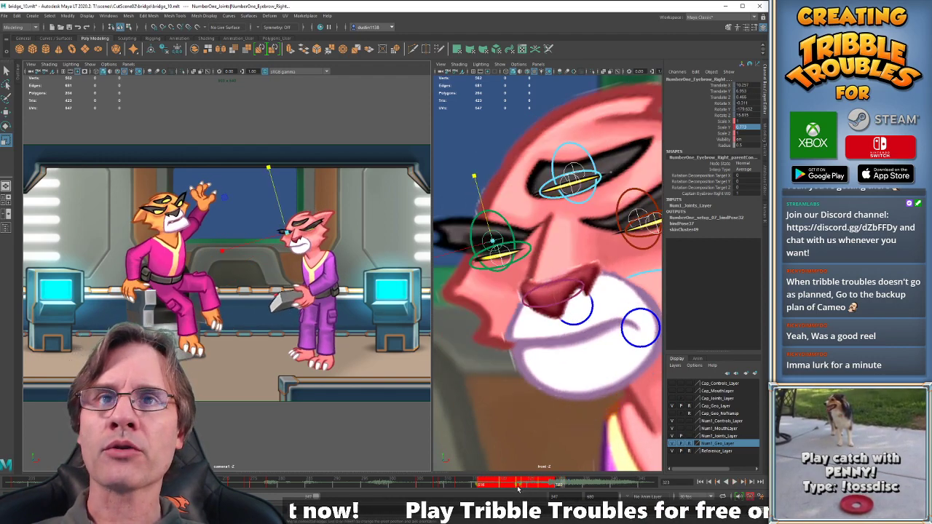
{"action": "key", "text": "ctrl+s"}
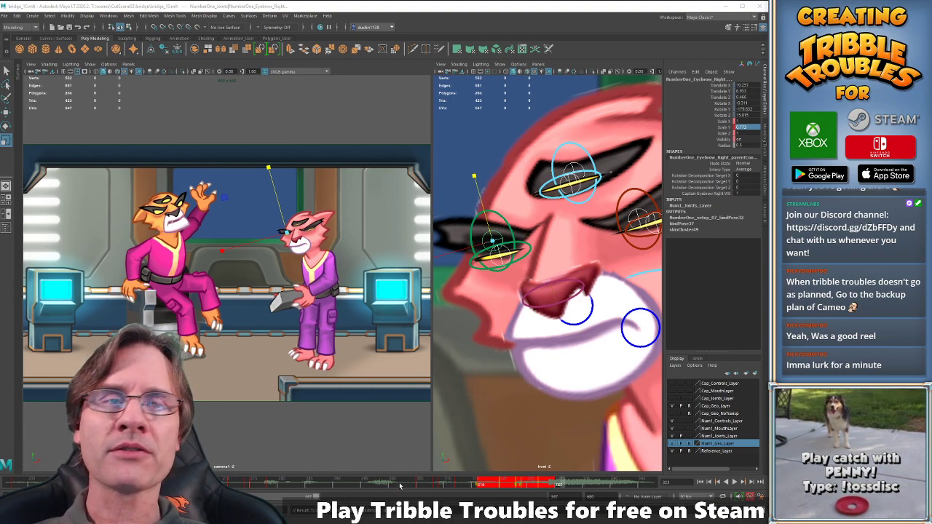
{"action": "left_click", "coordinate": [403, 485]}
{"action": "key", "text": "alt+v"}
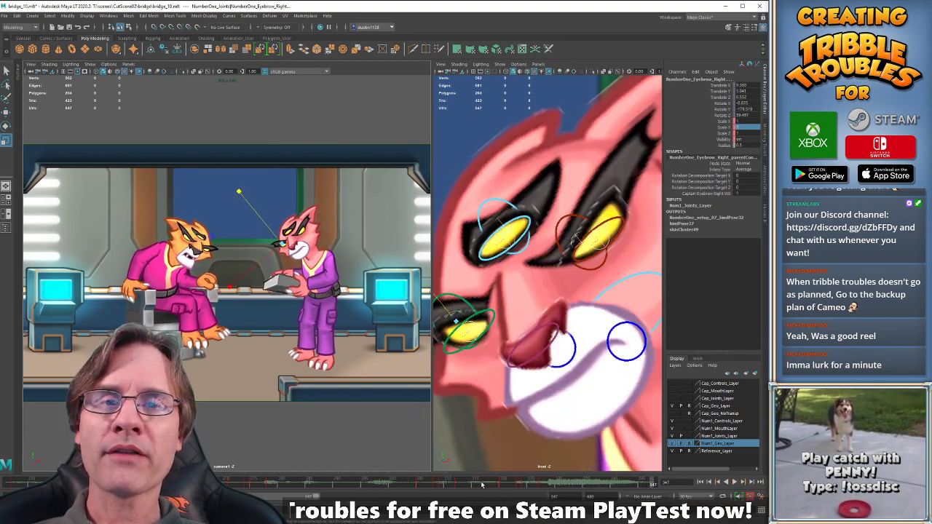
Replay the pink character's eyebrow animation and scrub ahead to frame 330 to check the head and face motion.
{"action": "key", "text": "alt+v"}
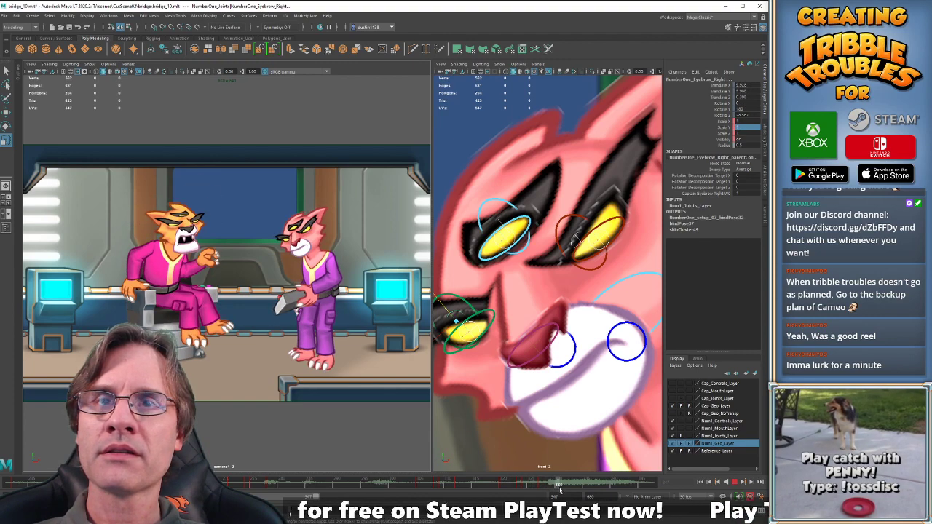
{"action": "left_click", "coordinate": [476, 488]}
{"action": "key", "text": "alt+v"}
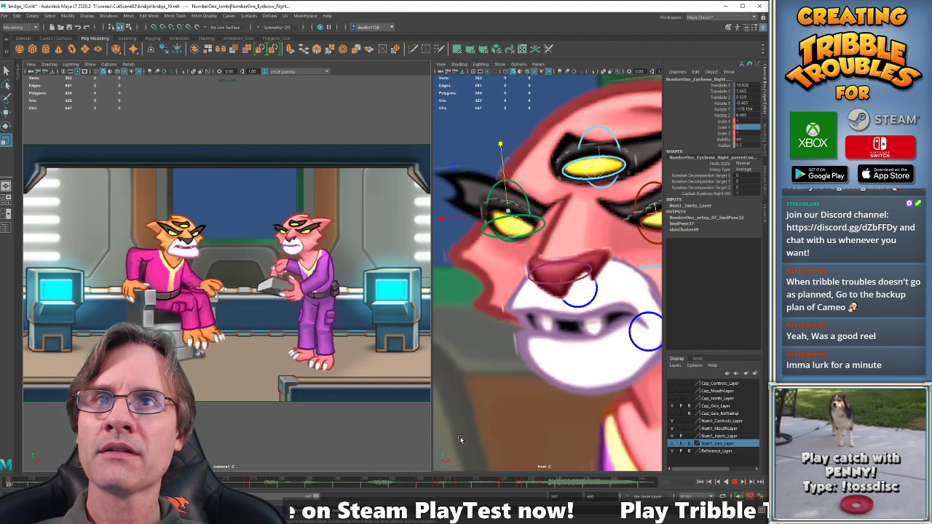
{"action": "key", "text": "alt+v"}
{"action": "left_click_drag", "start_coordinate": [478, 483], "coordinate": [558, 485]}
{"action": "key", "text": "alt+v"}
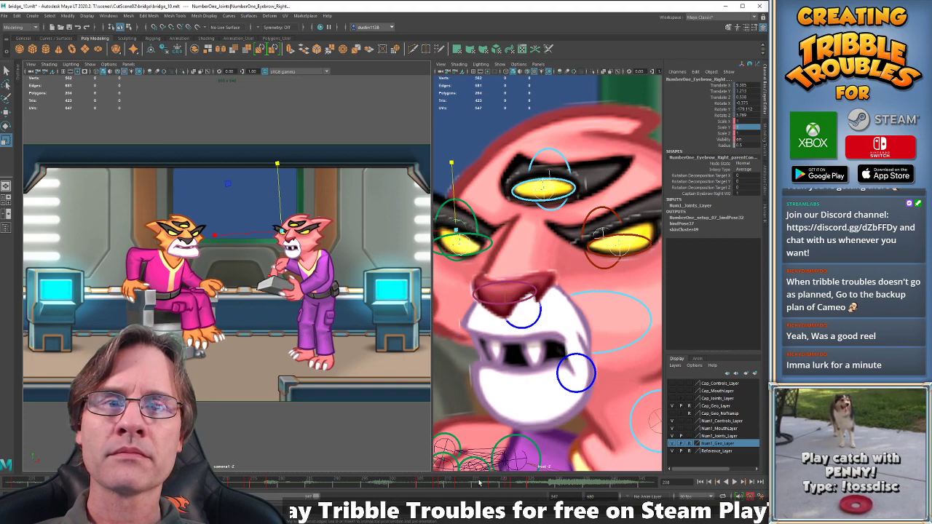
{"action": "left_click_drag", "start_coordinate": [517, 487], "coordinate": [556, 487]}
{"action": "key", "text": "w"}
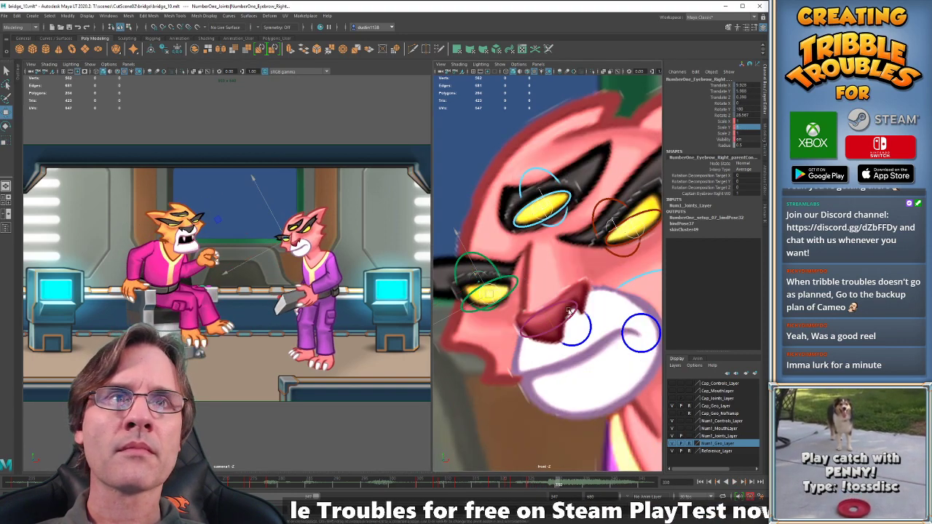
Rotate the pink character's head control slightly at frame 326, to about -6.27 on Rotate Z.
{"action": "middle_click_drag", "start_coordinate": [603, 274], "coordinate": [554, 227], "text": "alt"}
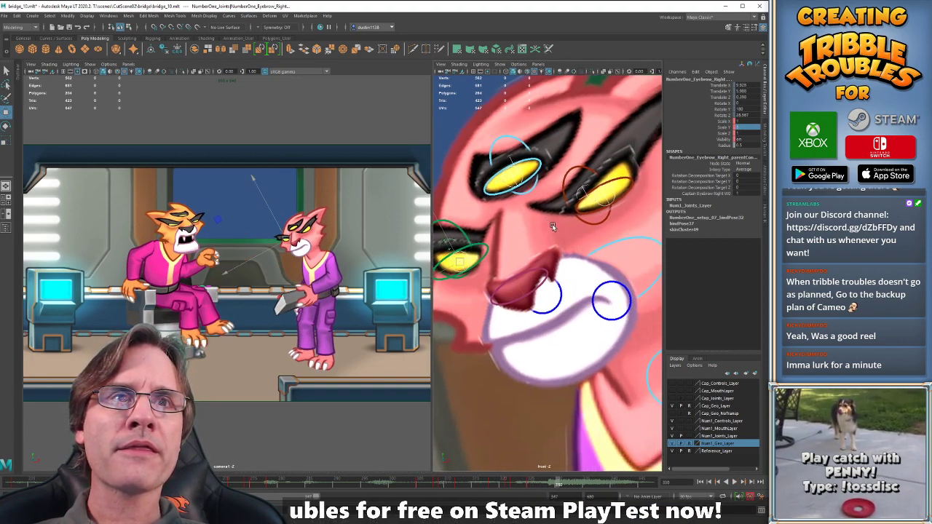
{"action": "left_click", "coordinate": [612, 245]}
{"action": "key", "text": "e"}
{"action": "key", "text": "comma"}
{"action": "key", "text": "comma"}
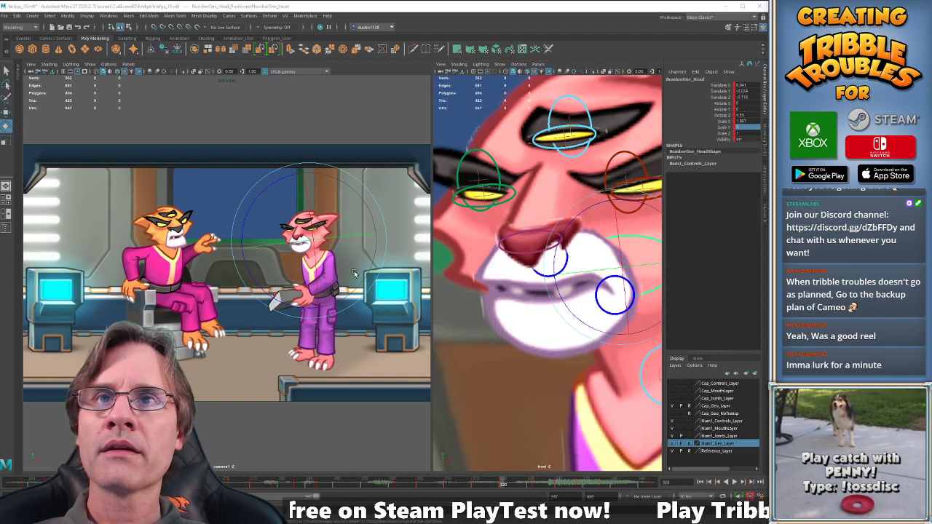
{"action": "key", "text": "period"}
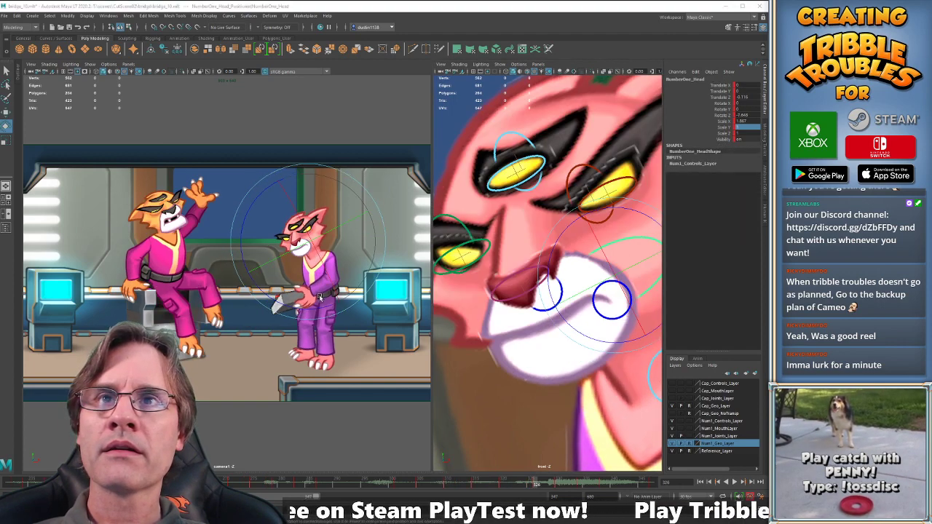
{"action": "key", "text": "period"}
{"action": "key", "text": "period"}
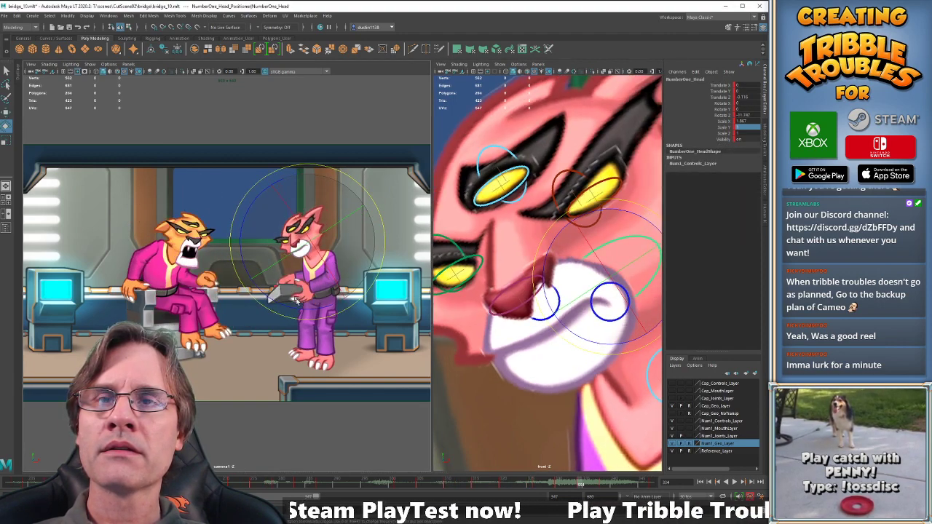
{"action": "key", "text": "comma"}
{"action": "key", "text": "comma"}
{"action": "key", "text": "period"}
{"action": "key", "text": "comma"}
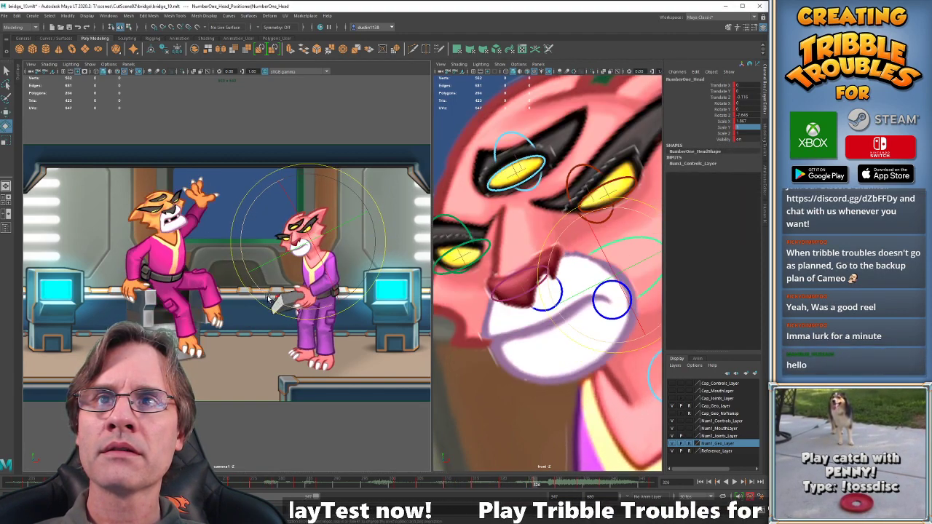
{"action": "left_click_drag", "start_coordinate": [268, 299], "coordinate": [267, 297]}
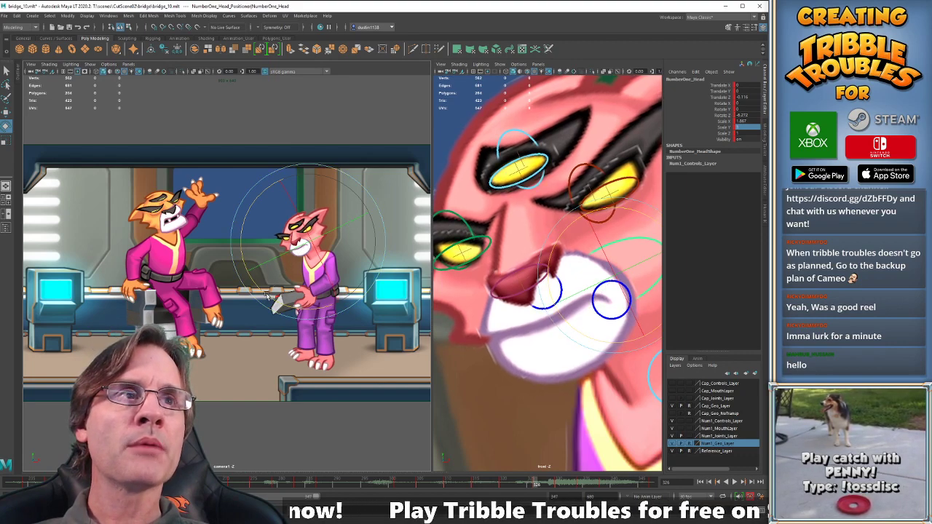
Step back and forth through the head keys around frames 326 to 338 to compare the head and eye poses.
{"action": "key", "text": "period"}
{"action": "key", "text": "period"}
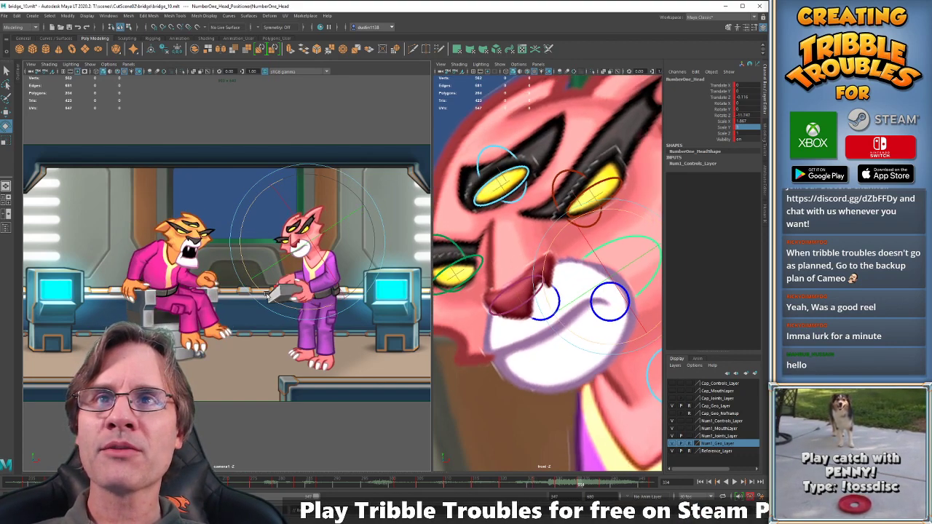
{"action": "key", "text": "comma"}
{"action": "key", "text": "comma"}
{"action": "key", "text": "comma"}
{"action": "key", "text": "period"}
{"action": "key", "text": "period"}
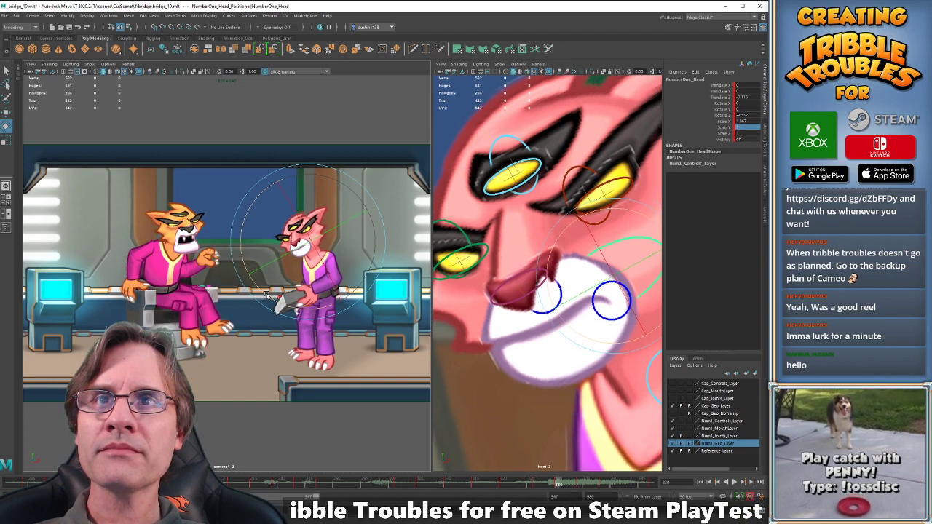
{"action": "key", "text": "period"}
{"action": "key", "text": "comma"}
{"action": "key", "text": "comma"}
{"action": "key", "text": "period"}
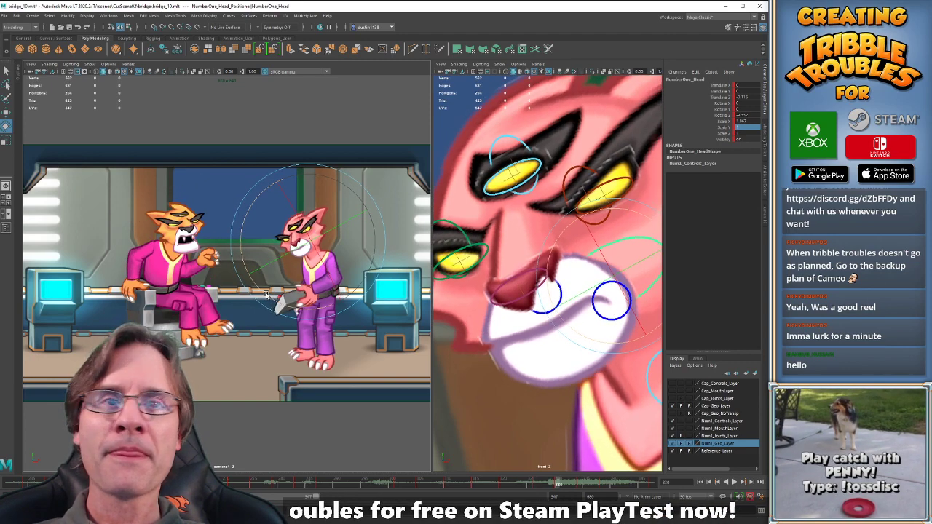
{"action": "key", "text": "comma"}
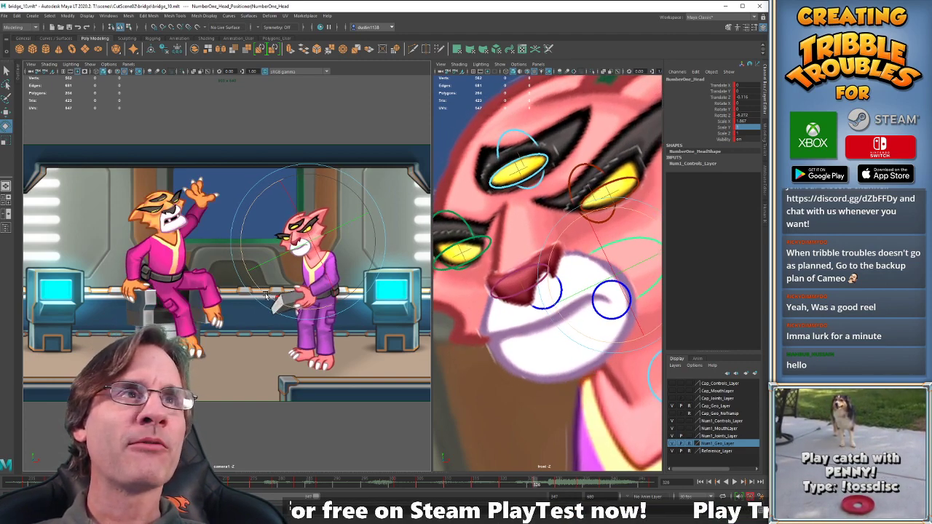
{"action": "key", "text": "comma"}
{"action": "key", "text": "period"}
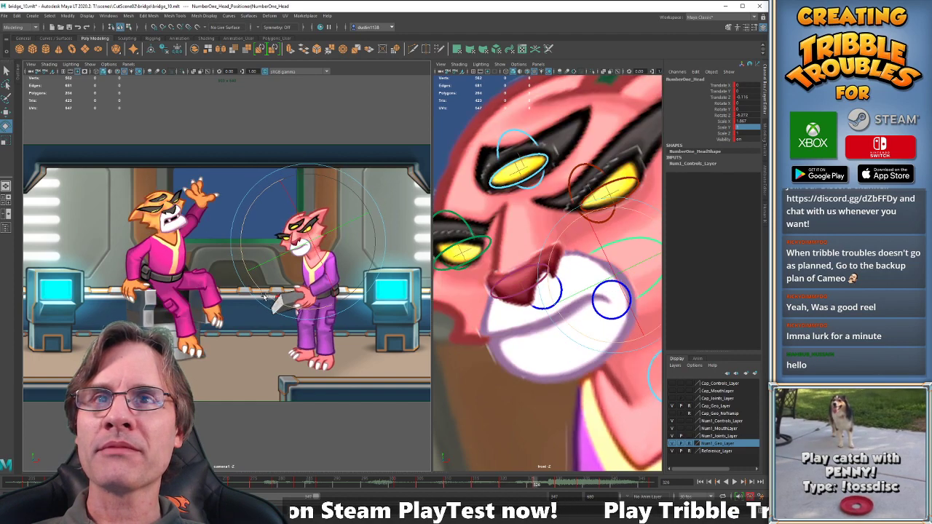
{"action": "key", "text": "period"}
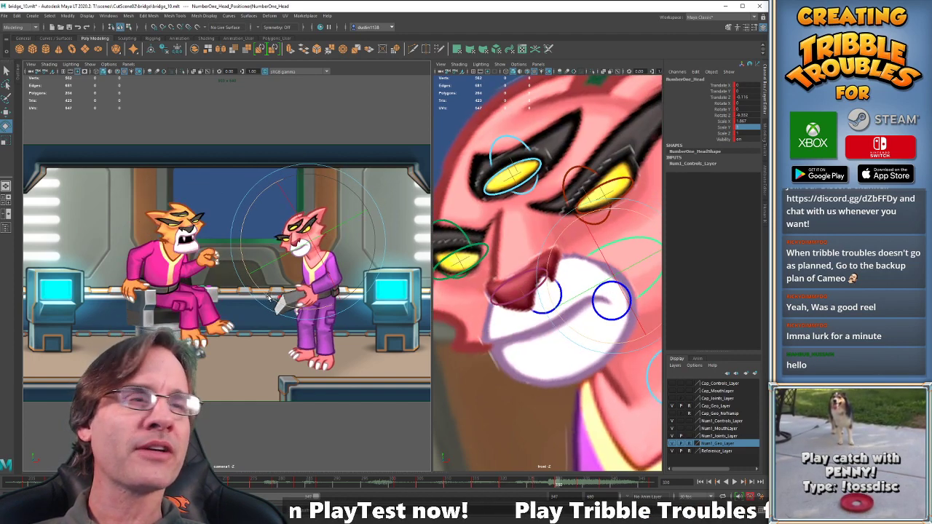
{"action": "key", "text": "period"}
{"action": "key", "text": "period"}
{"action": "key", "text": "period"}
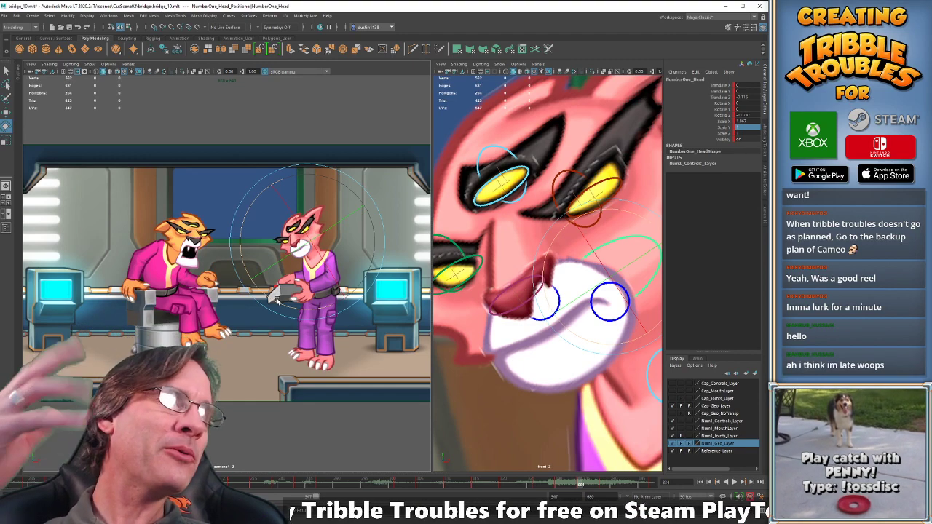
{"action": "key", "text": "comma"}
{"action": "key", "text": "comma"}
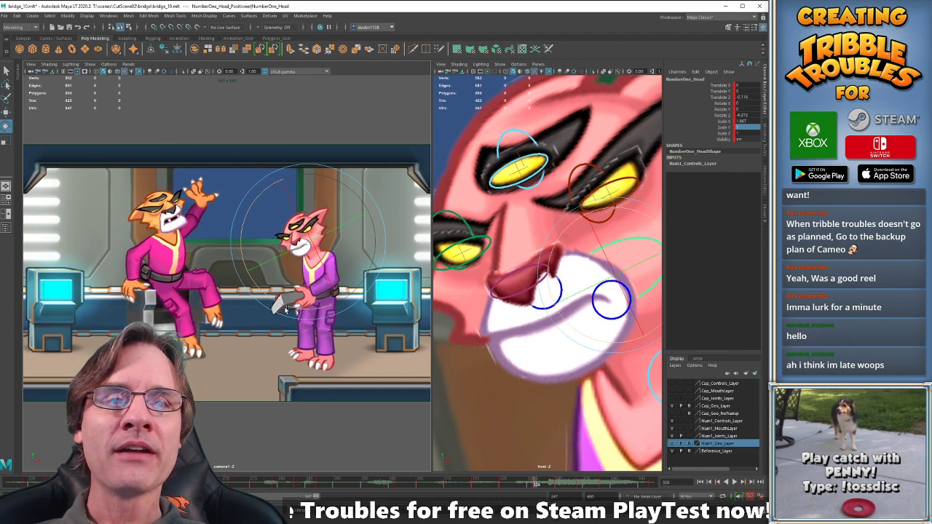
{"action": "key", "text": "period"}
{"action": "key", "text": "period"}
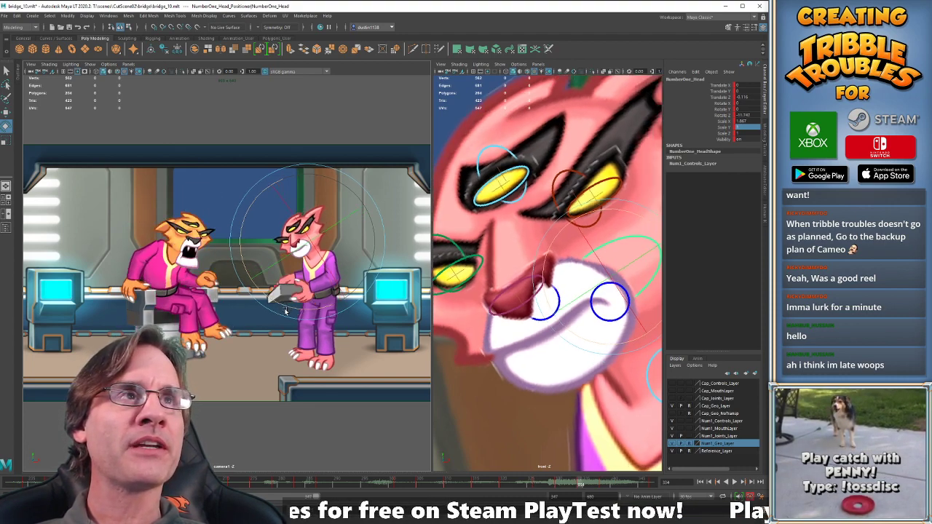
{"action": "key", "text": "comma"}
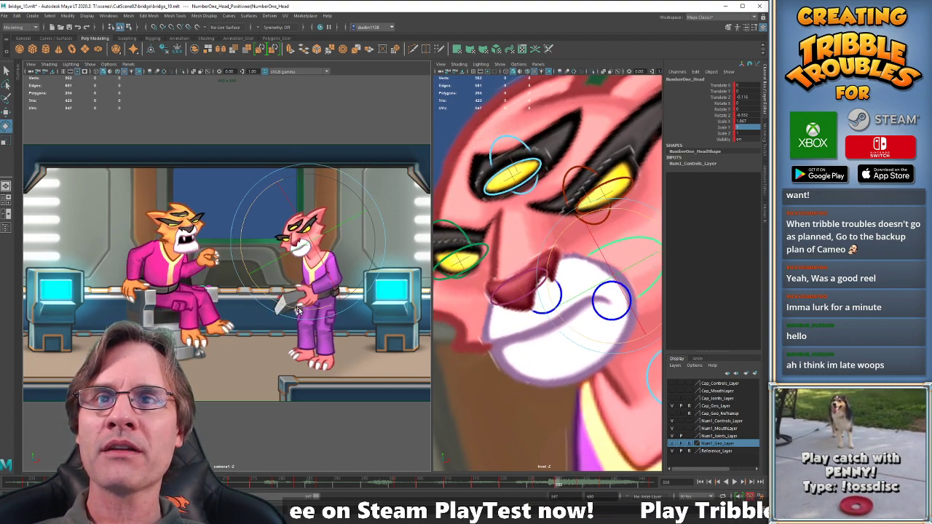
{"action": "key", "text": "comma"}
{"action": "key", "text": "period"}
{"action": "key", "text": "period"}
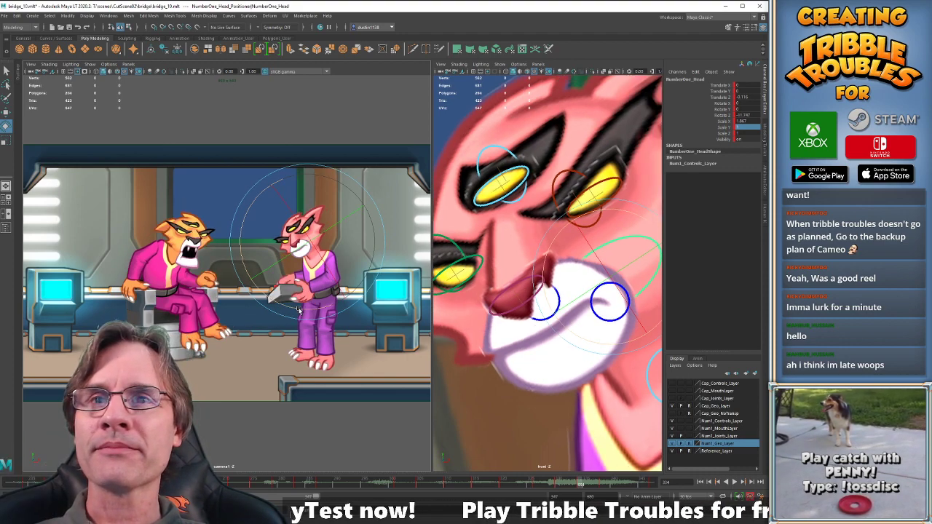
{"action": "key", "text": "comma"}
{"action": "key", "text": "period"}
{"action": "key", "text": "period"}
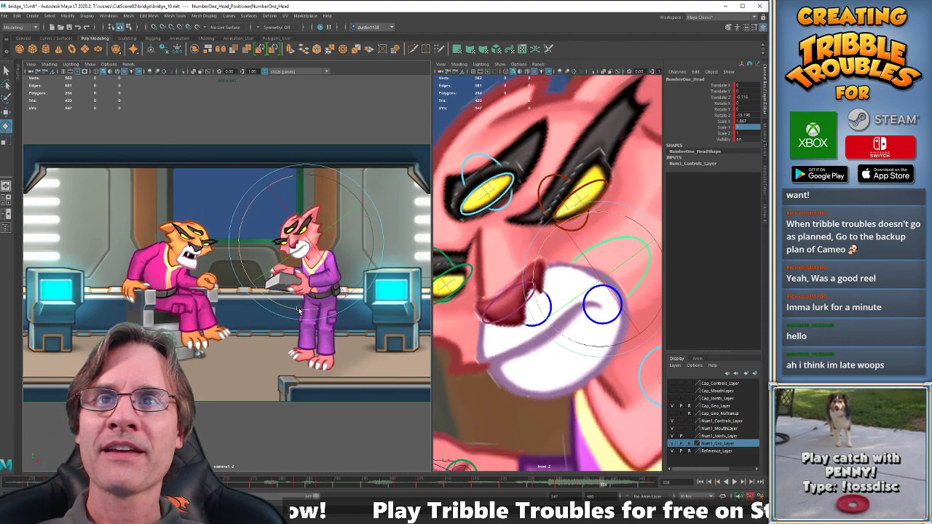
{"action": "key", "text": "period"}
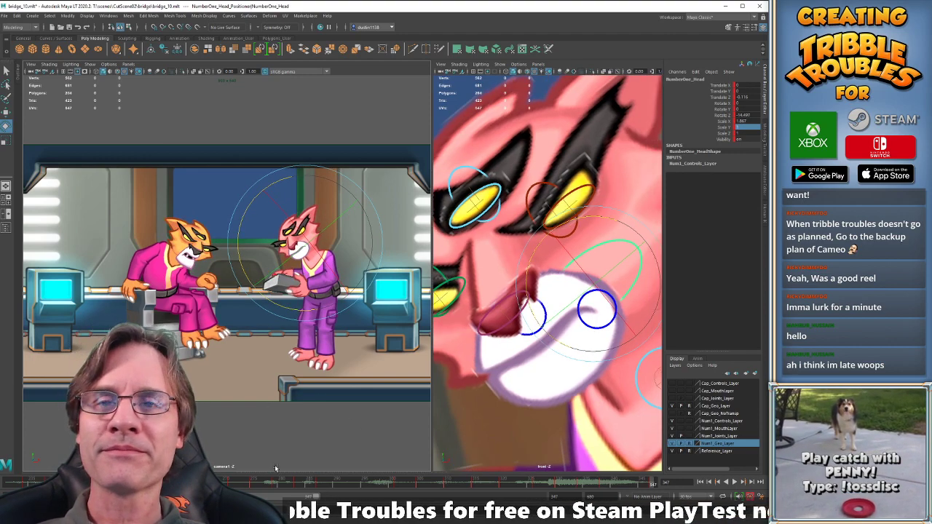
Replay the animation from frame 281 to review the adjusted head movement.
{"action": "key", "text": "comma"}
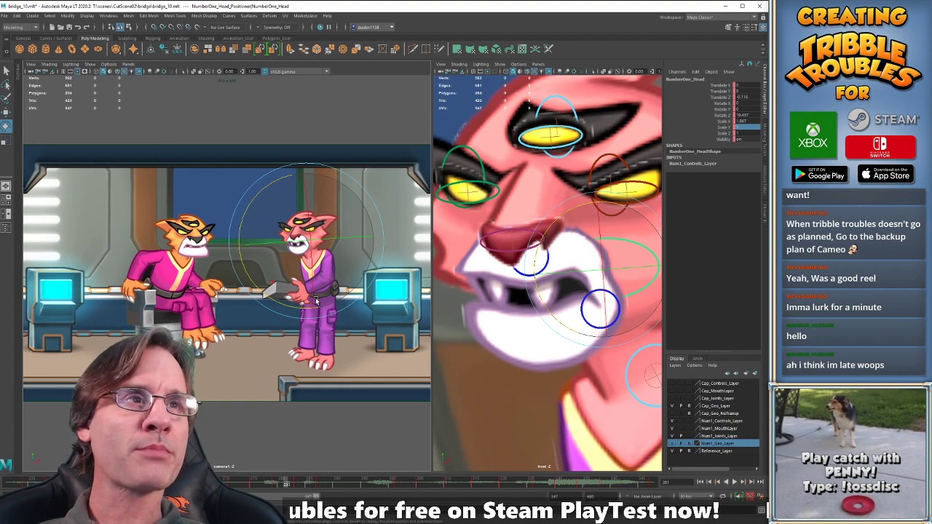
{"action": "key", "text": "alt+v"}
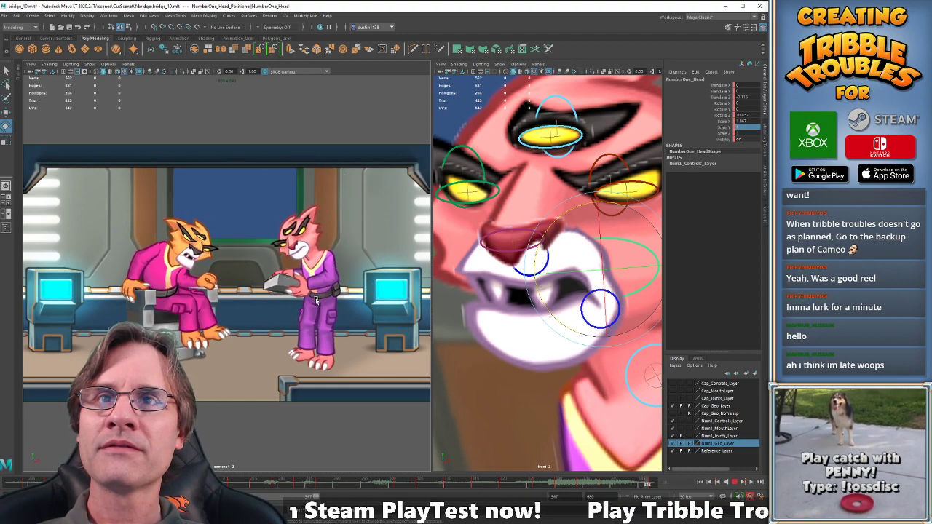
{"action": "key", "text": "alt+v"}
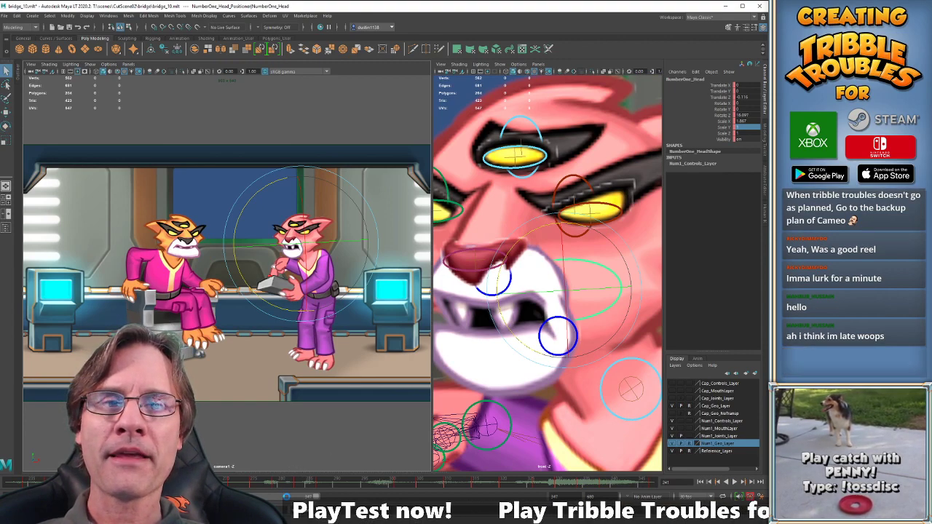
Shift the visible playback range later, ending at frame 417, and select the pink character's eyebrow and eye joints.
{"action": "left_click_drag", "start_coordinate": [289, 498], "coordinate": [335, 500]}
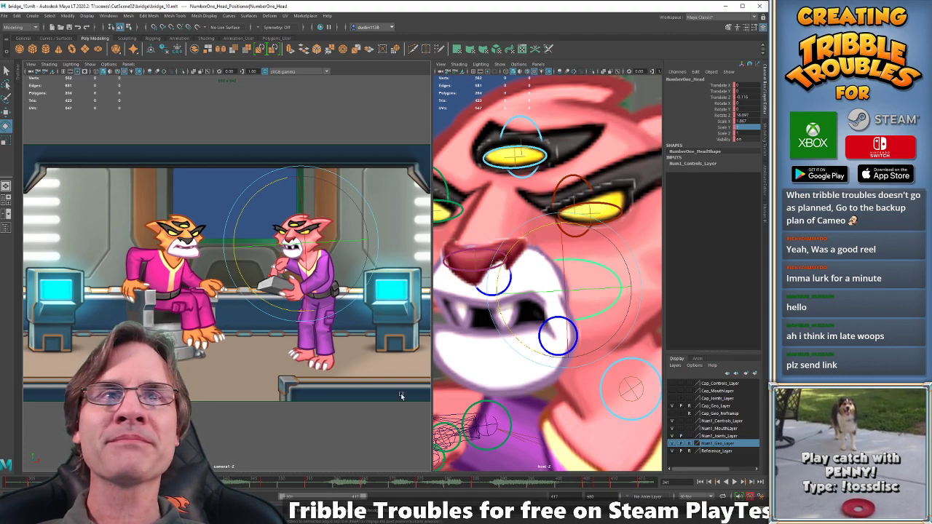
{"action": "middle_click_drag", "start_coordinate": [488, 164], "coordinate": [534, 238], "text": "alt"}
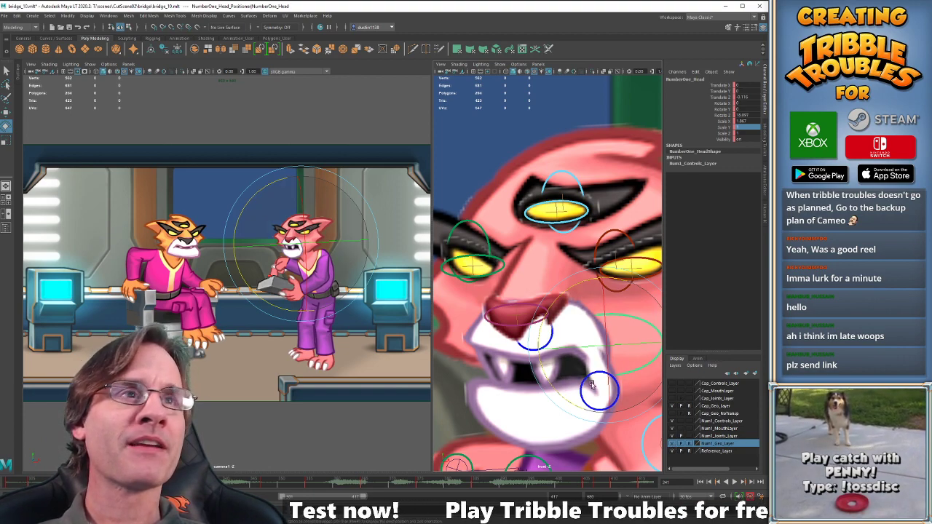
{"action": "left_click", "coordinate": [467, 248]}
{"action": "left_click", "coordinate": [467, 246]}
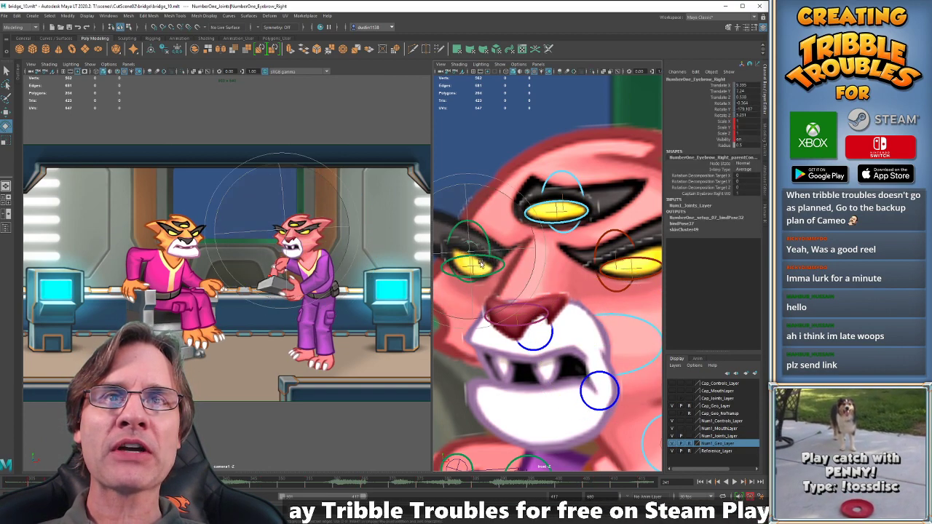
{"action": "left_click", "coordinate": [556, 210]}
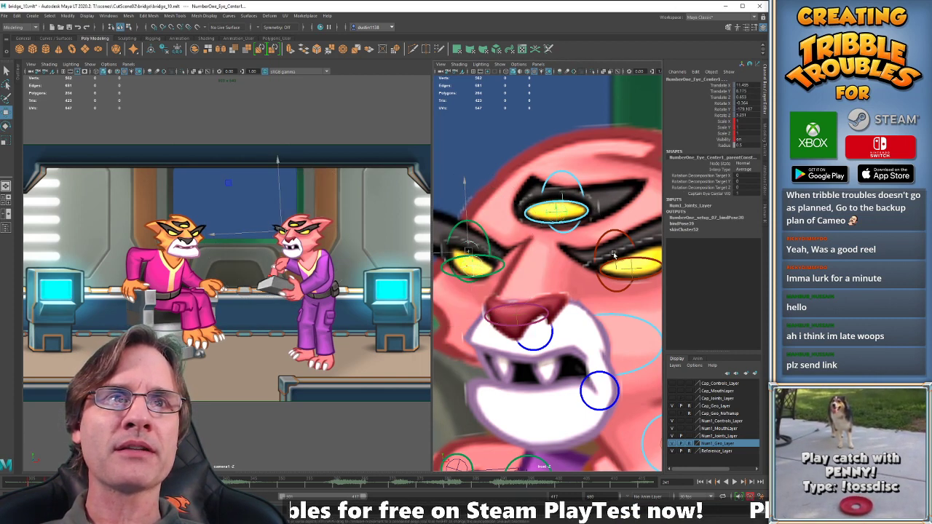
{"action": "left_click", "coordinate": [627, 275]}
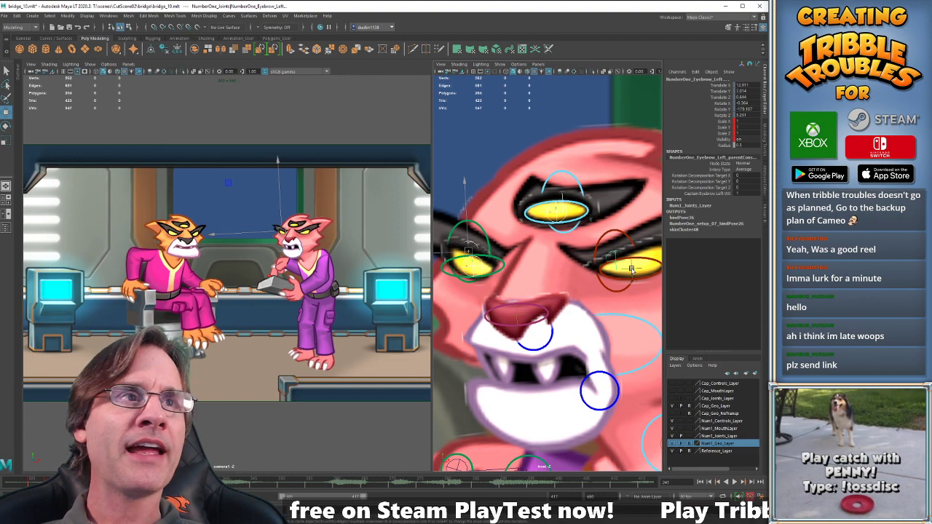
{"action": "left_click", "coordinate": [632, 270]}
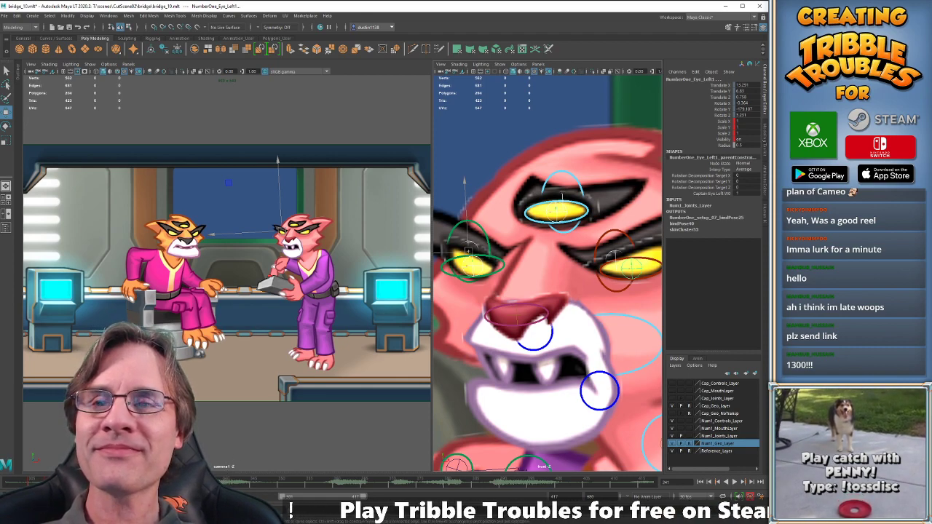
Play back the shifted range and go back to the eye key at frame 301.
{"action": "key", "text": "alt+v"}
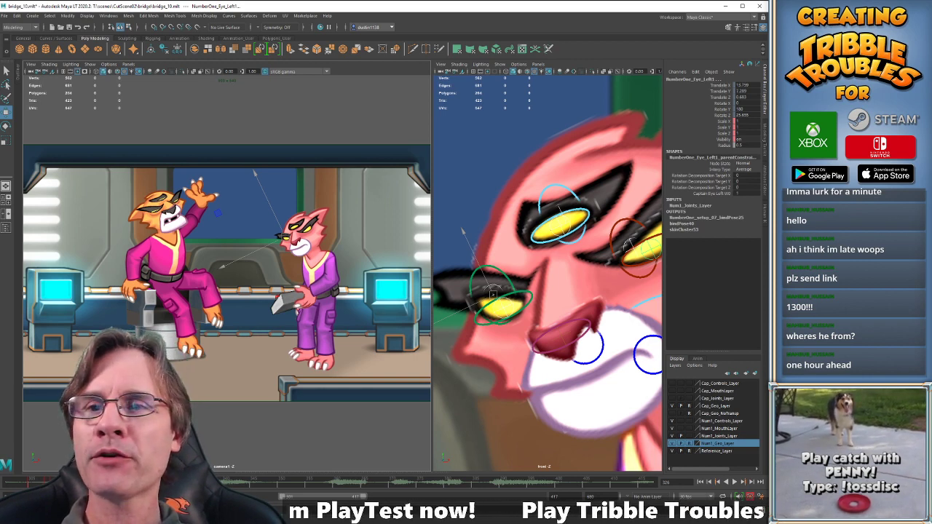
{"action": "key", "text": "alt+comma"}
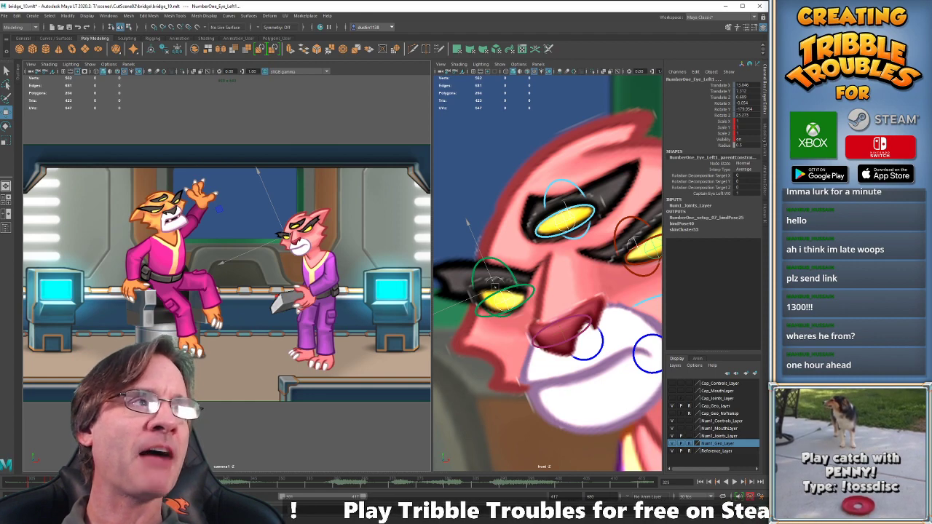
{"action": "key", "text": "comma"}
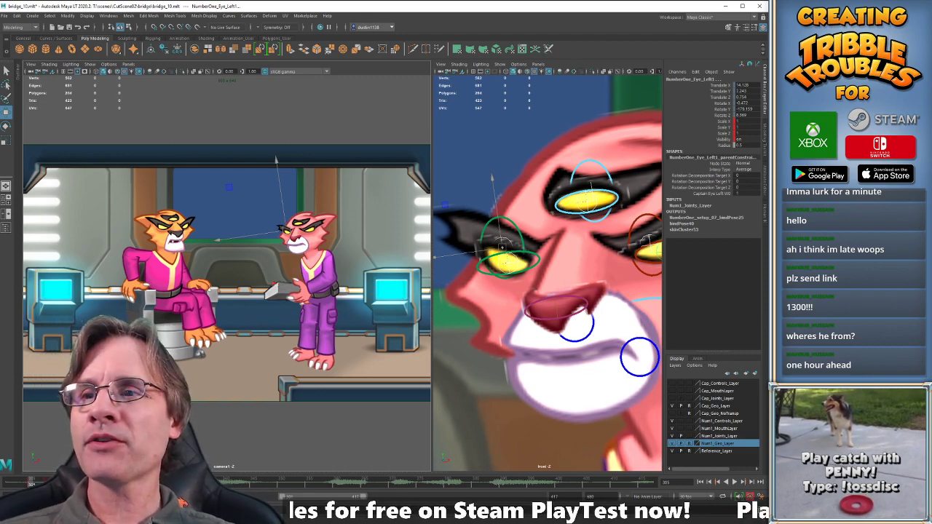
Play back the animation from frame 301, shift the visible range later to end at frame 448, and review that stretch.
{"action": "key", "text": "alt+v"}
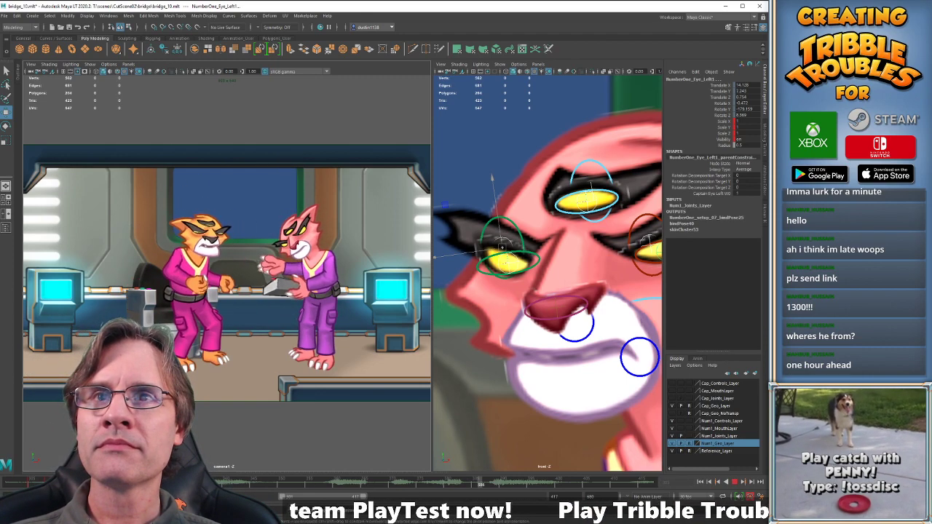
{"action": "key", "text": "alt+v"}
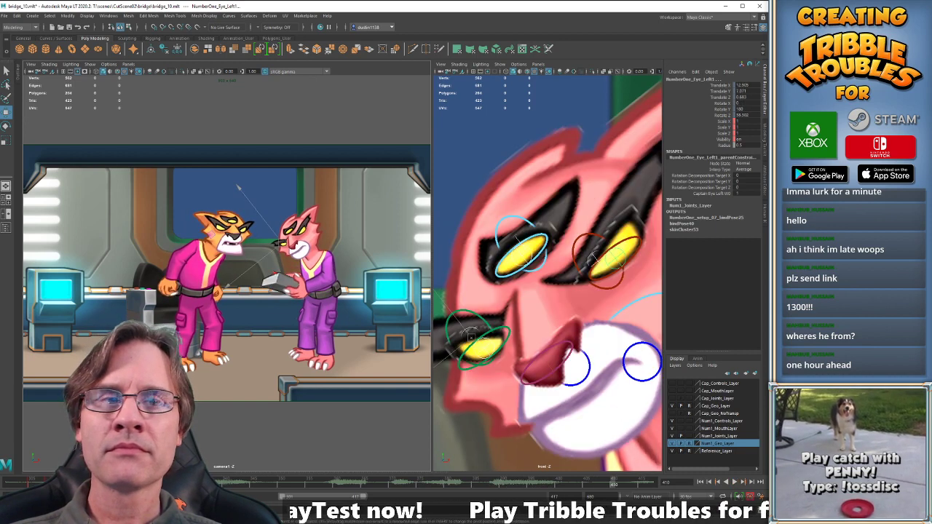
{"action": "left_click_drag", "start_coordinate": [297, 497], "coordinate": [317, 499]}
{"action": "key", "text": "alt+v"}
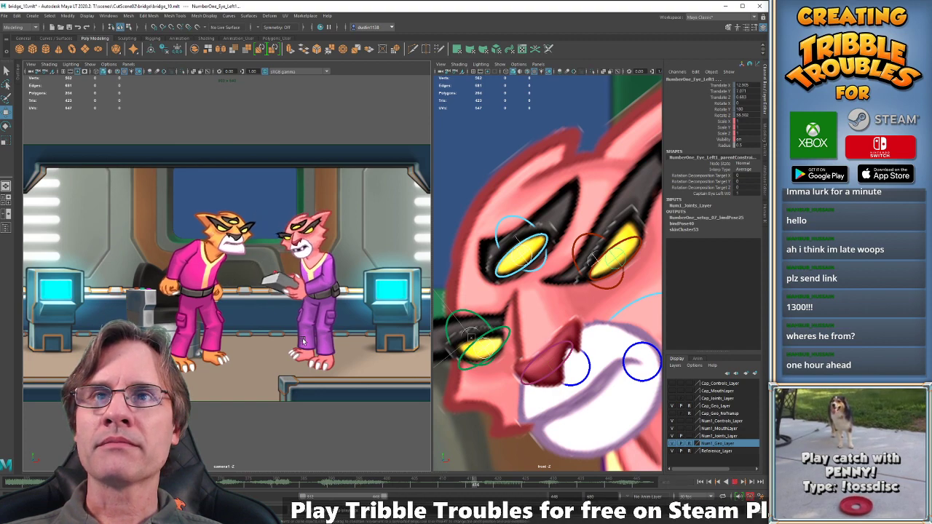
{"action": "key", "text": "alt+v"}
{"action": "key", "text": "alt+v"}
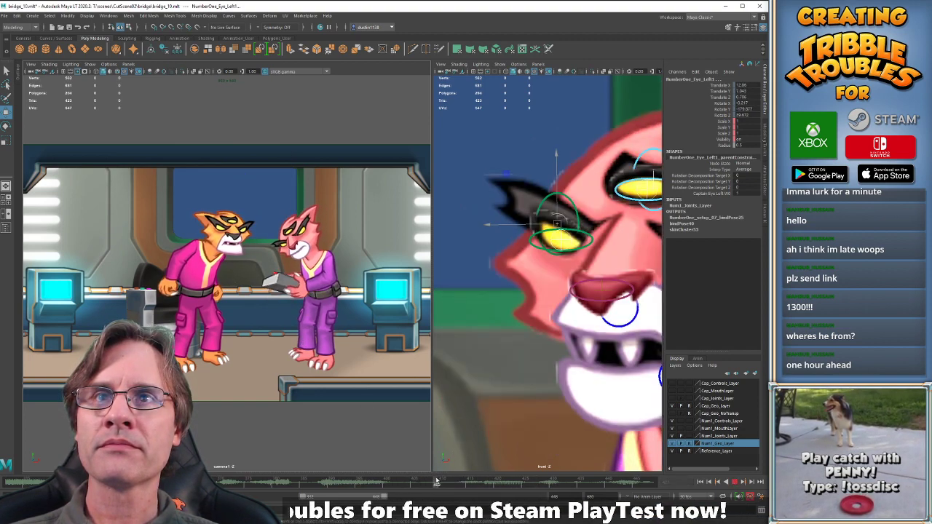
Try pasting the copied blink keys onto the pink character's eye joints at frame 409, checking the keys that follow.
{"action": "left_click", "coordinate": [441, 480]}
{"action": "right_click", "coordinate": [447, 482]}
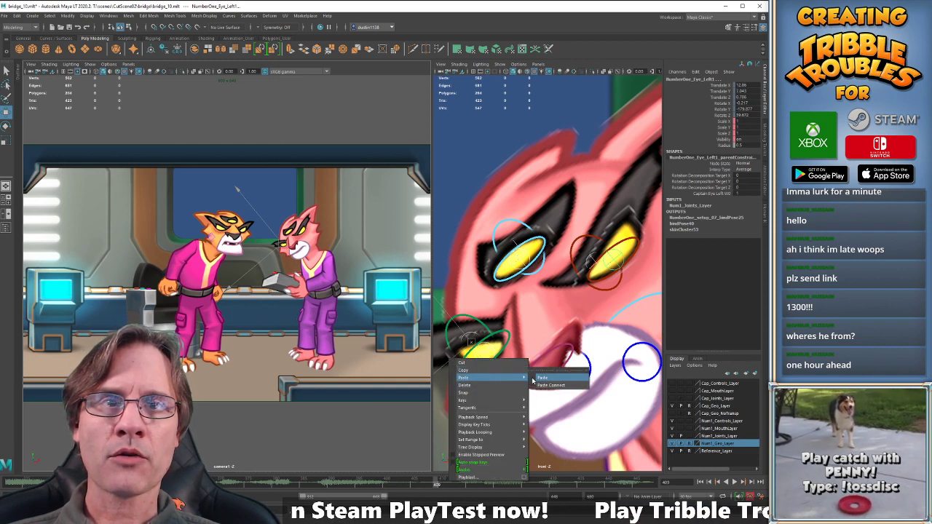
{"action": "left_click", "coordinate": [498, 385]}
{"action": "key", "text": "period"}
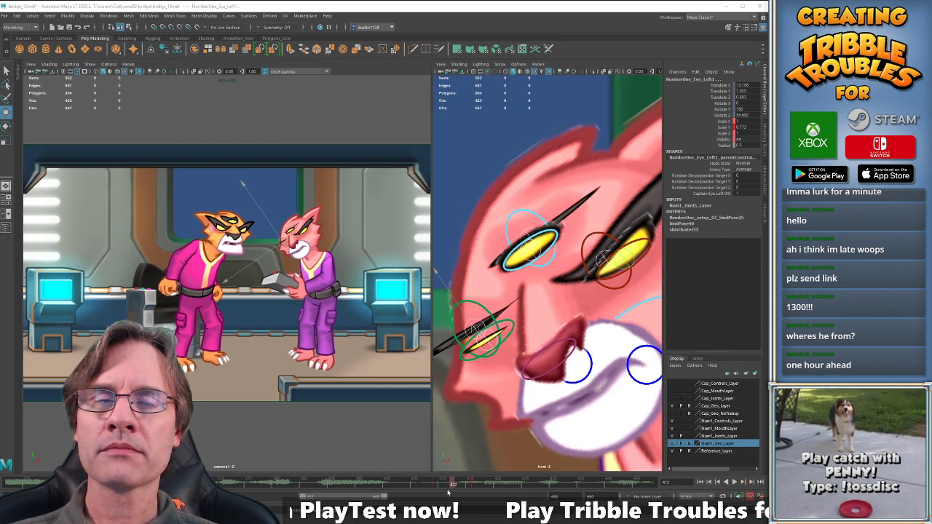
{"action": "key", "text": "period"}
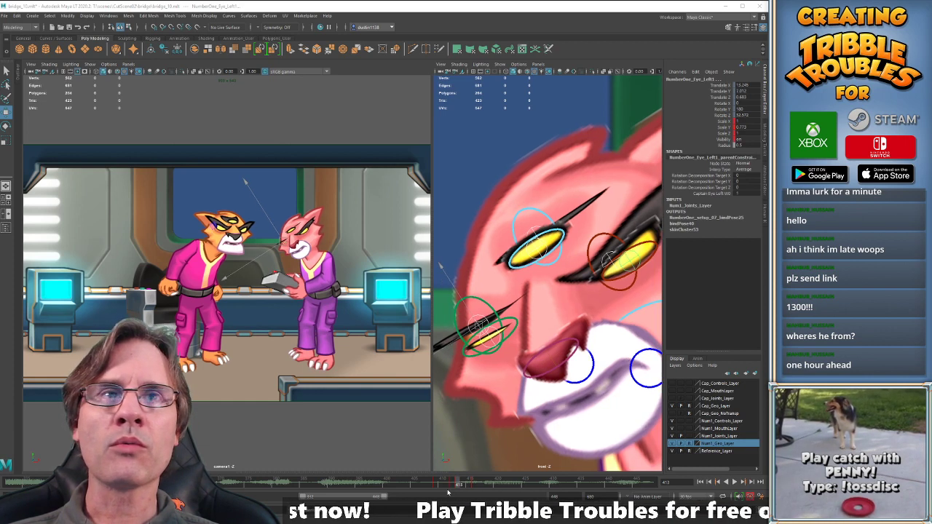
{"action": "key", "text": "comma"}
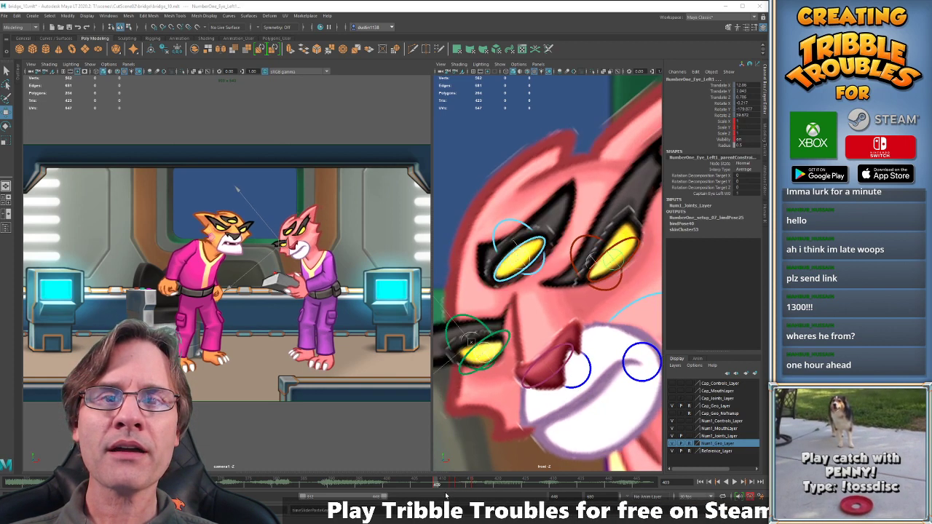
Delete the selected eye and eyebrow joints' keys from frame 409 to about frame 418.
{"action": "left_click_drag", "start_coordinate": [436, 484], "coordinate": [482, 483], "text": "shift"}
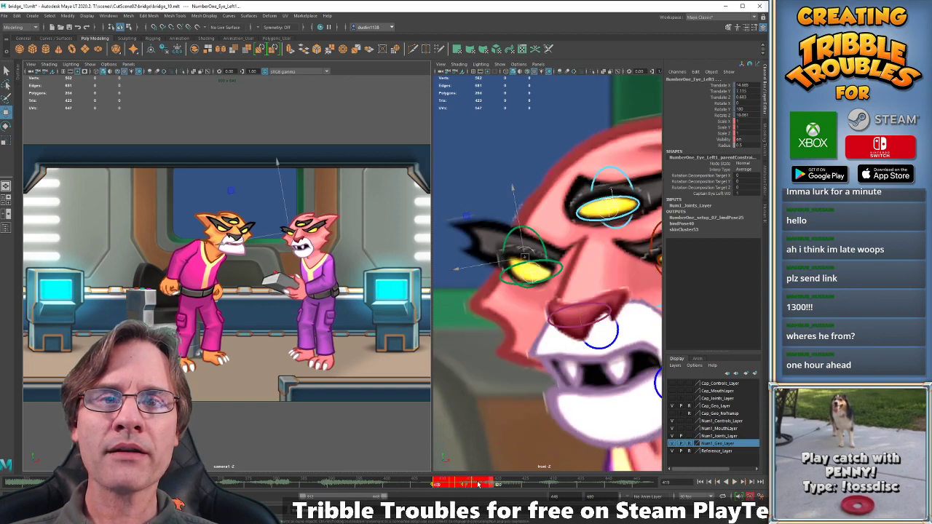
{"action": "right_click", "coordinate": [482, 484]}
{"action": "left_click", "coordinate": [503, 390]}
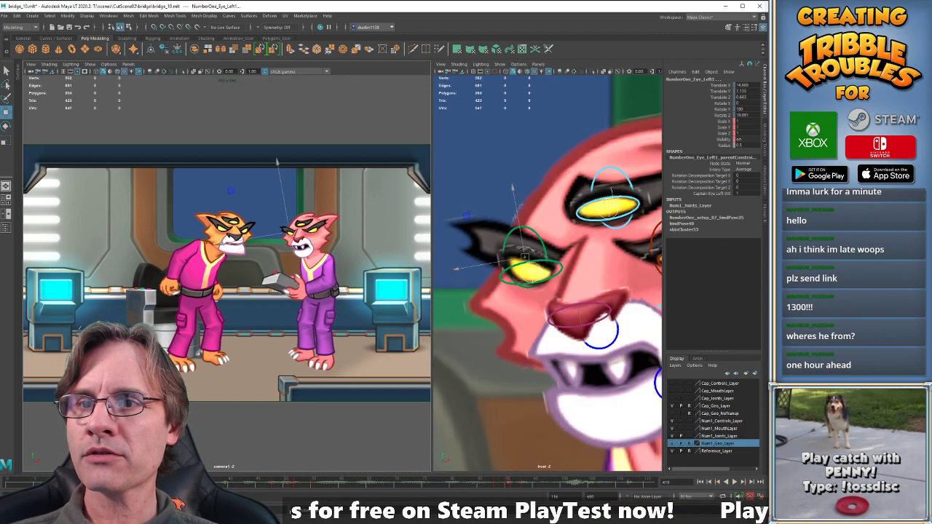
Play back the opening range ending at frame 116, stop at frame 29, and examine the pink character's face.
{"action": "key", "text": "alt+v"}
{"action": "key", "text": "alt+v"}
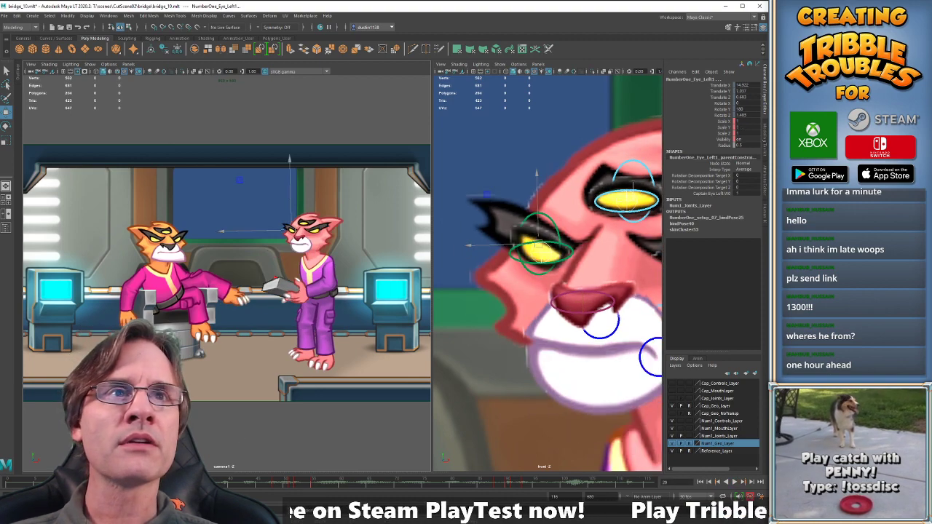
{"action": "middle_click_drag", "start_coordinate": [520, 262], "coordinate": [456, 294], "text": "alt"}
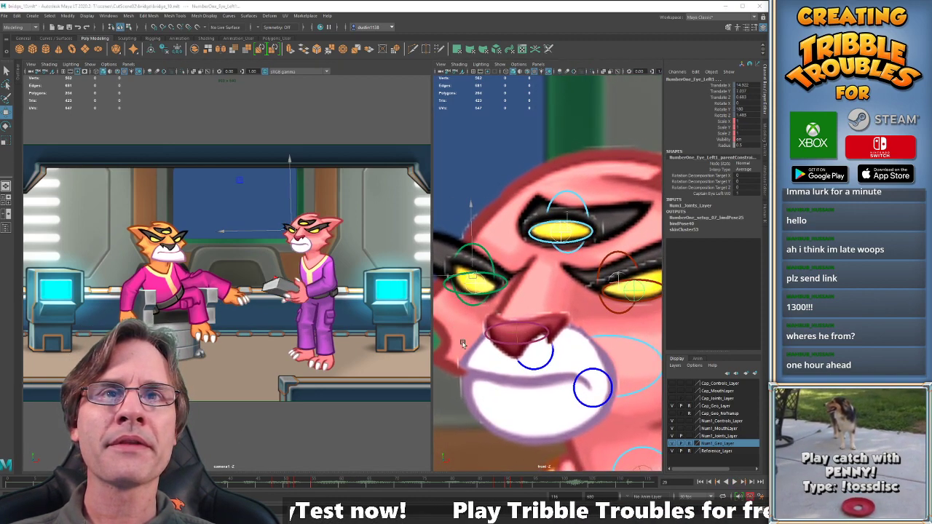
{"action": "middle_click_drag", "start_coordinate": [465, 343], "coordinate": [484, 335], "text": "alt"}
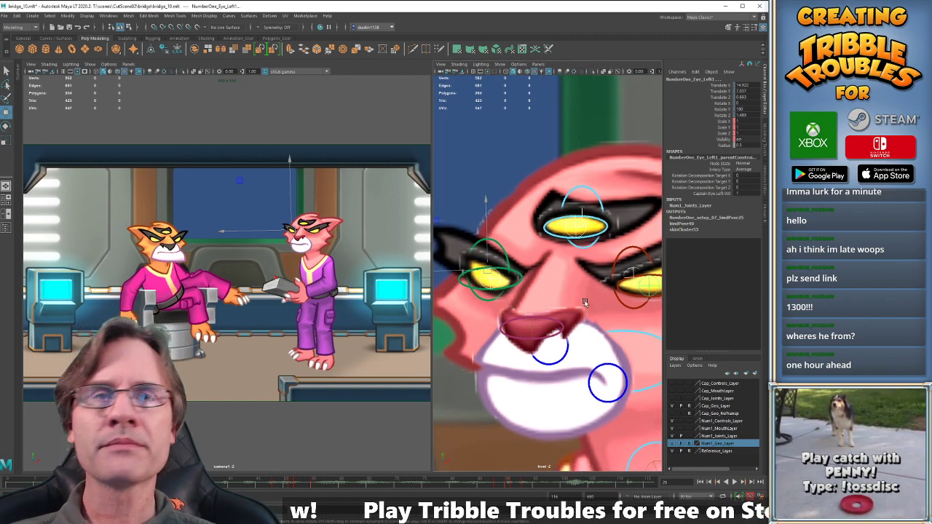
{"action": "key", "text": "r"}
{"action": "left_click_drag", "start_coordinate": [646, 219], "coordinate": [640, 120]}
{"action": "key", "text": "ctrl+z"}
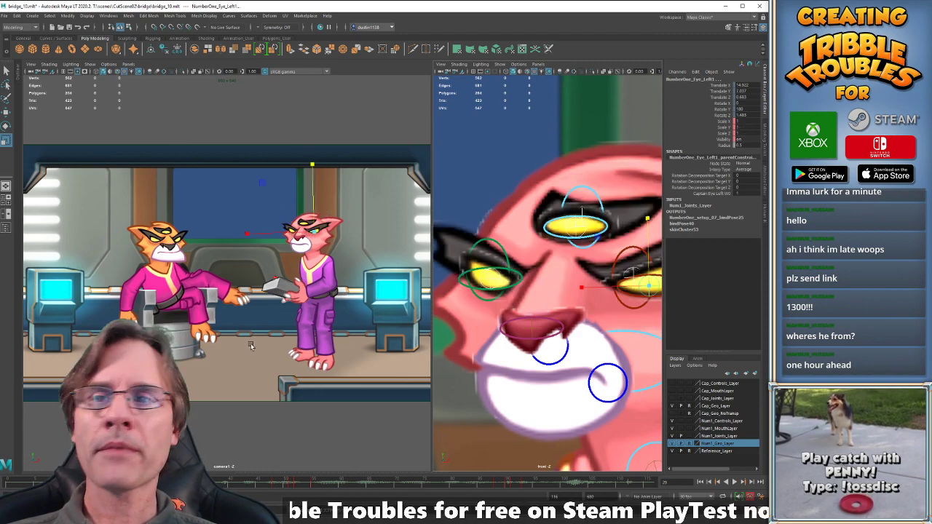
Copy the existing blink keys of the pink character's eye control from the earlier part of the timeline.
{"action": "left_click_drag", "start_coordinate": [169, 483], "coordinate": [146, 483]}
{"action": "right_click", "coordinate": [146, 482]}
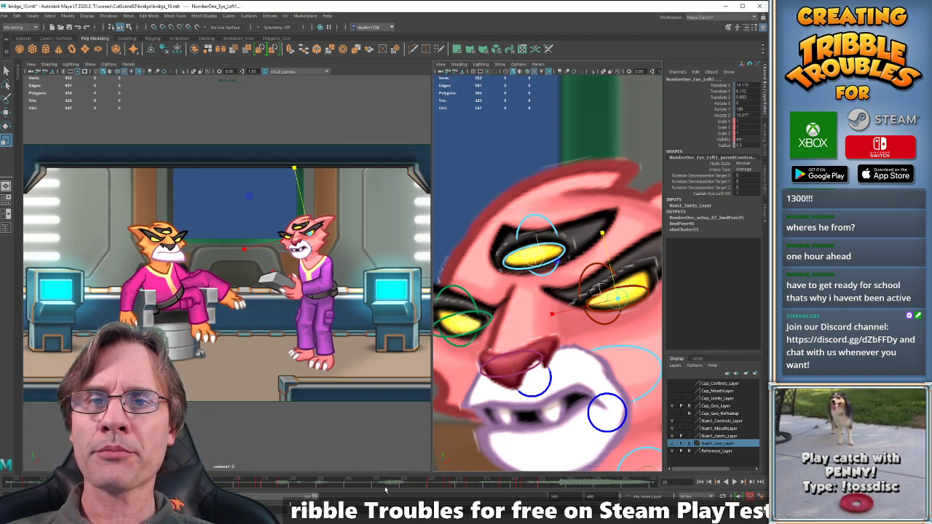
Scrub and play through the following part of the shot to examine where the pink character needs another blink.
{"action": "left_click_drag", "start_coordinate": [408, 481], "coordinate": [440, 485]}
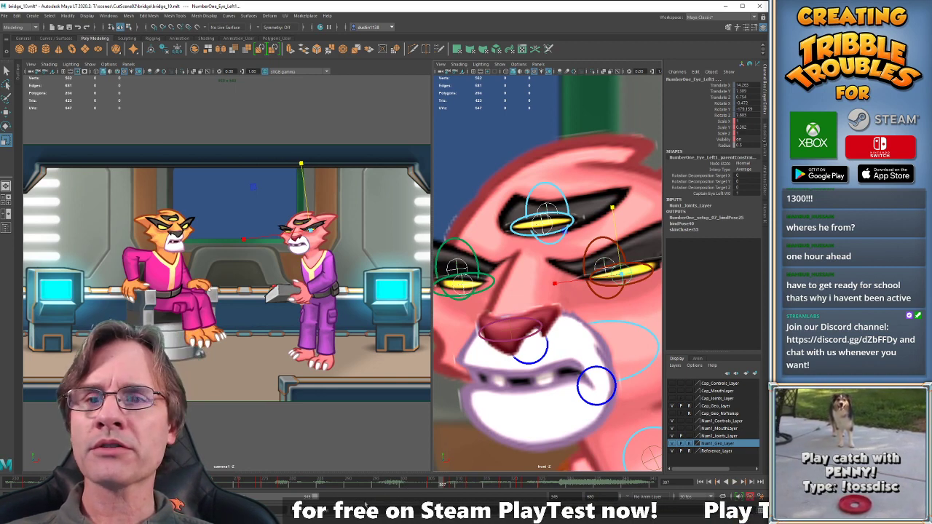
{"action": "left_click_drag", "start_coordinate": [278, 498], "coordinate": [307, 498]}
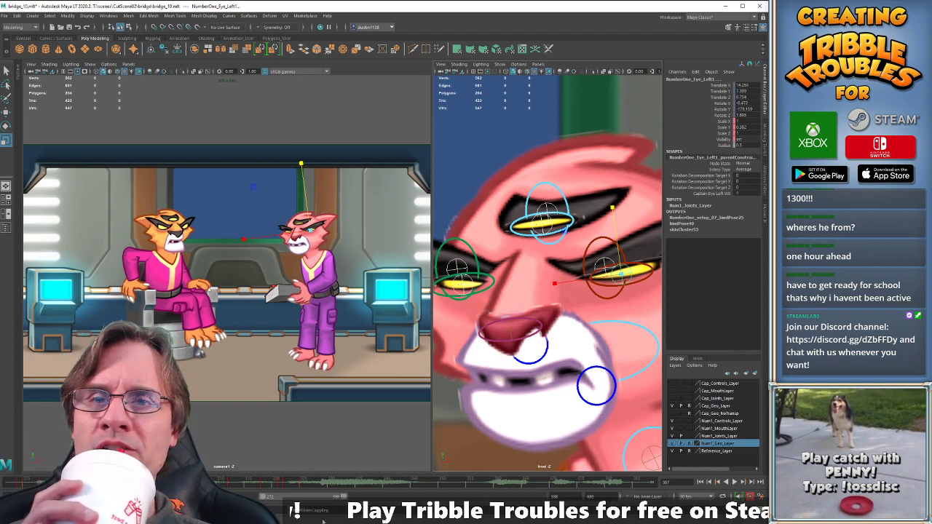
{"action": "key", "text": "alt+v"}
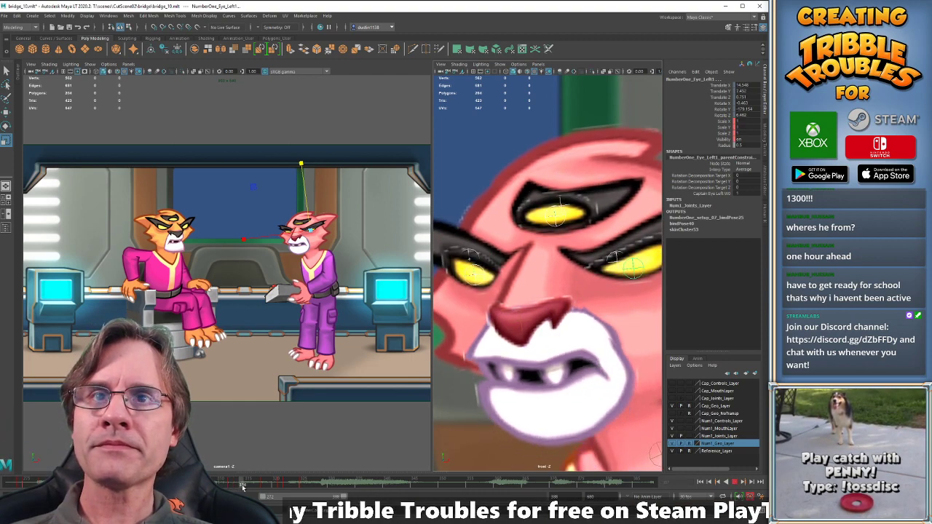
{"action": "key", "text": "alt+v"}
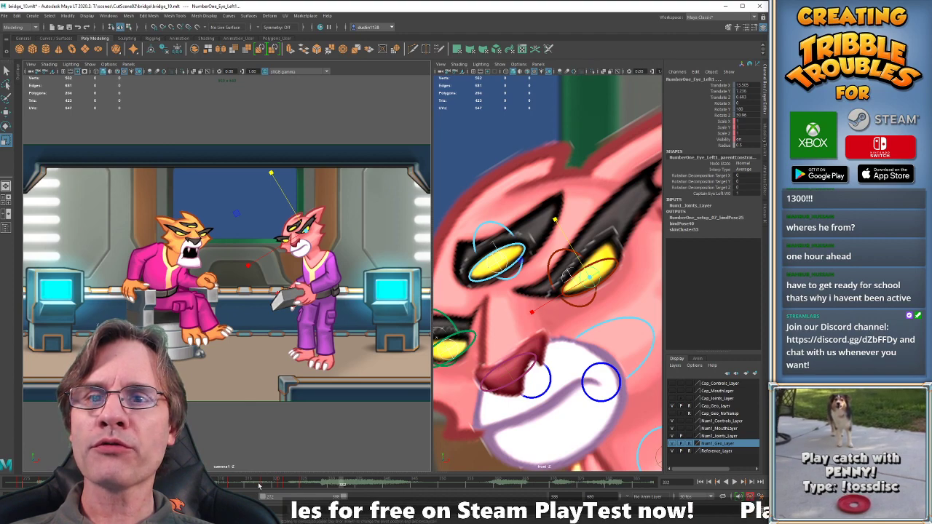
{"action": "left_click_drag", "start_coordinate": [258, 486], "coordinate": [302, 484]}
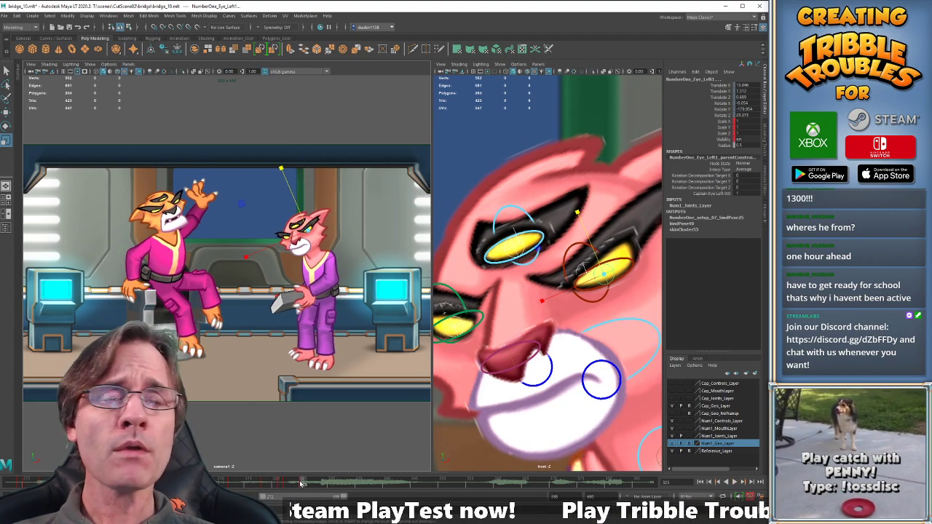
{"action": "left_click_drag", "start_coordinate": [247, 486], "coordinate": [260, 486]}
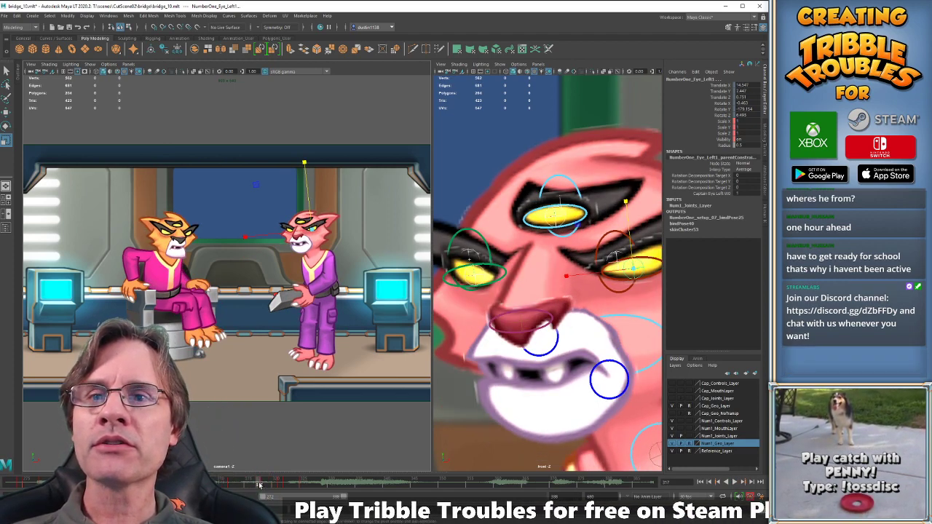
{"action": "left_click_drag", "start_coordinate": [260, 486], "coordinate": [277, 488]}
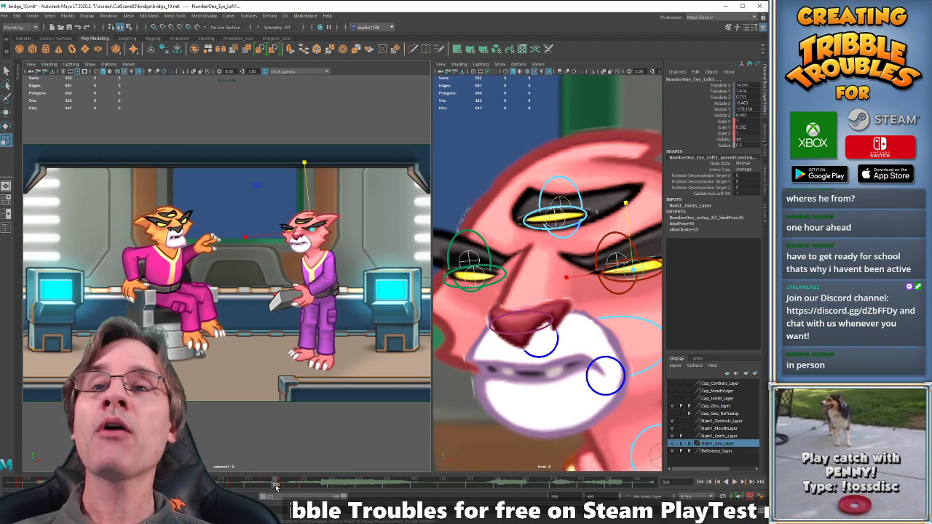
{"action": "key", "text": "alt+v"}
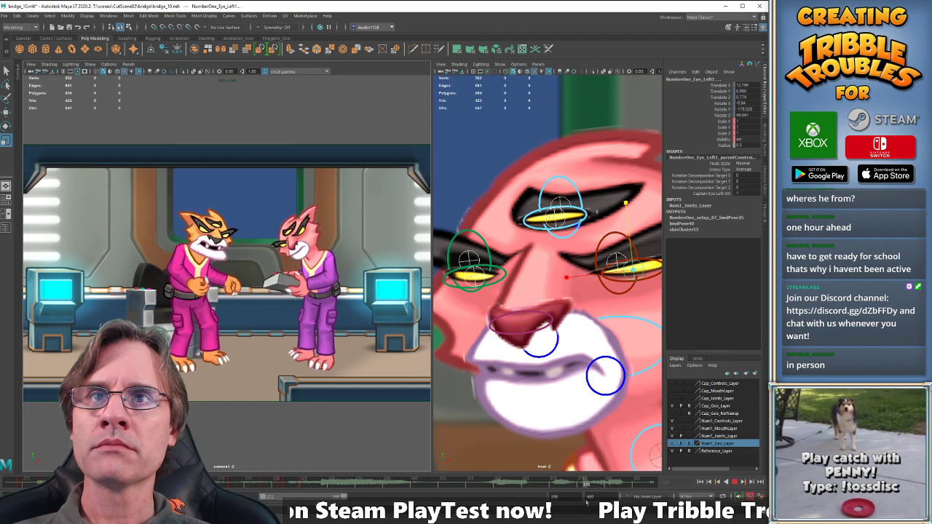
{"action": "key", "text": "alt+v"}
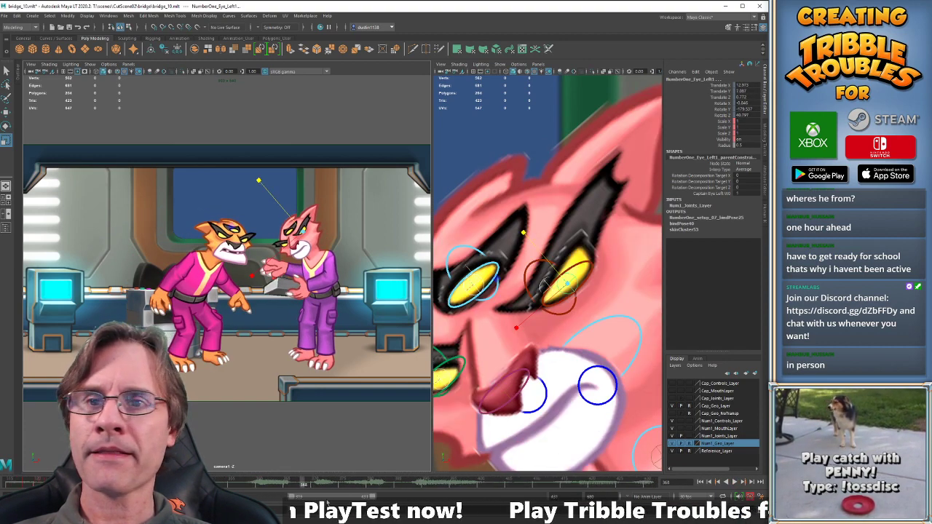
{"action": "key", "text": "alt+v"}
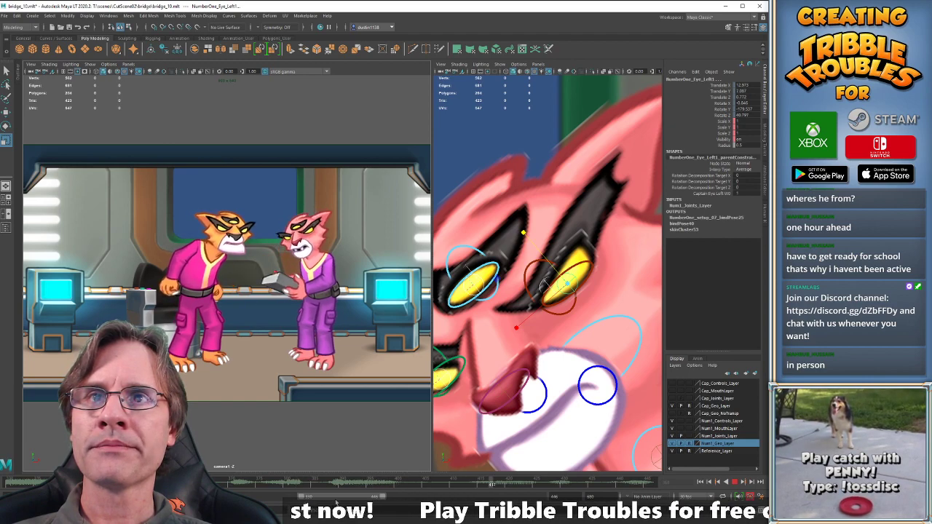
{"action": "key", "text": "alt+v"}
Replay the section where both characters stand face to face and paste the copied eye keys at frame 409.
{"action": "left_click_drag", "start_coordinate": [456, 487], "coordinate": [419, 488]}
{"action": "key", "text": "alt+v"}
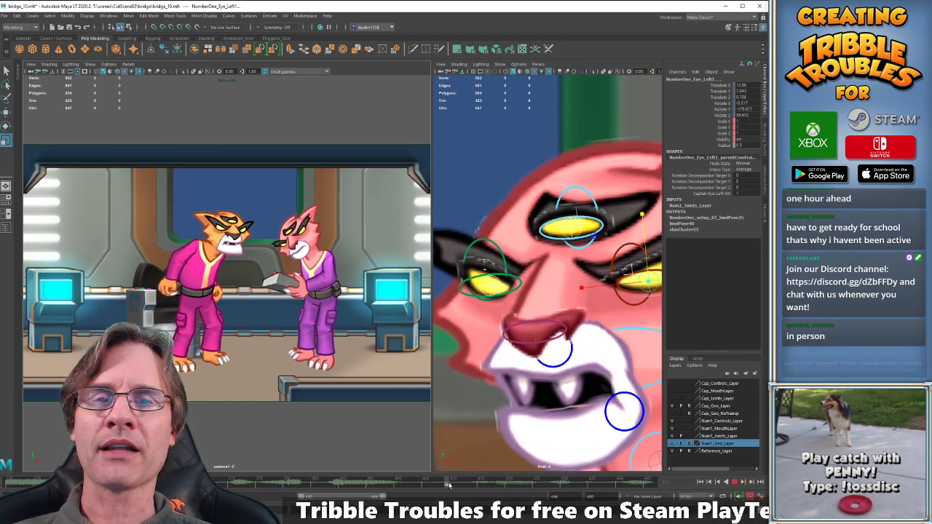
{"action": "key", "text": "alt+v"}
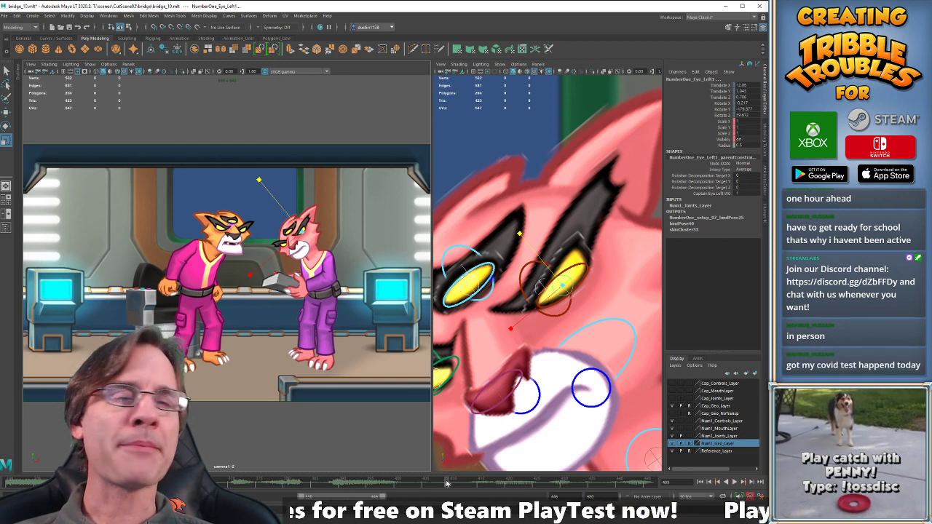
{"action": "right_click", "coordinate": [447, 484]}
{"action": "mouse_move", "coordinate": [482, 378]}
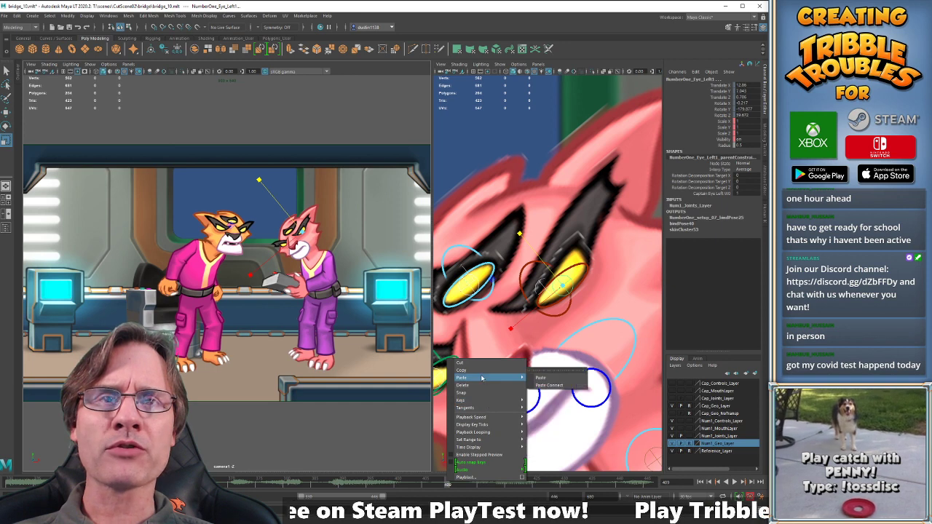
{"action": "left_click", "coordinate": [542, 379]}
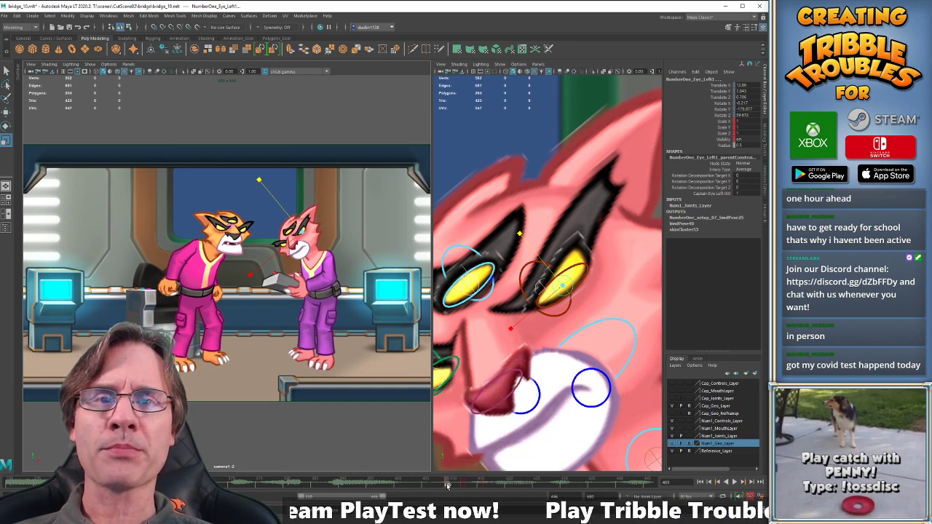
Adjust the timing of the pasted blink keys around frame 420 and play the section back.
{"action": "left_click_drag", "start_coordinate": [448, 487], "coordinate": [547, 488]}
{"action": "left_click", "coordinate": [420, 478]}
{"action": "key", "text": "alt+v"}
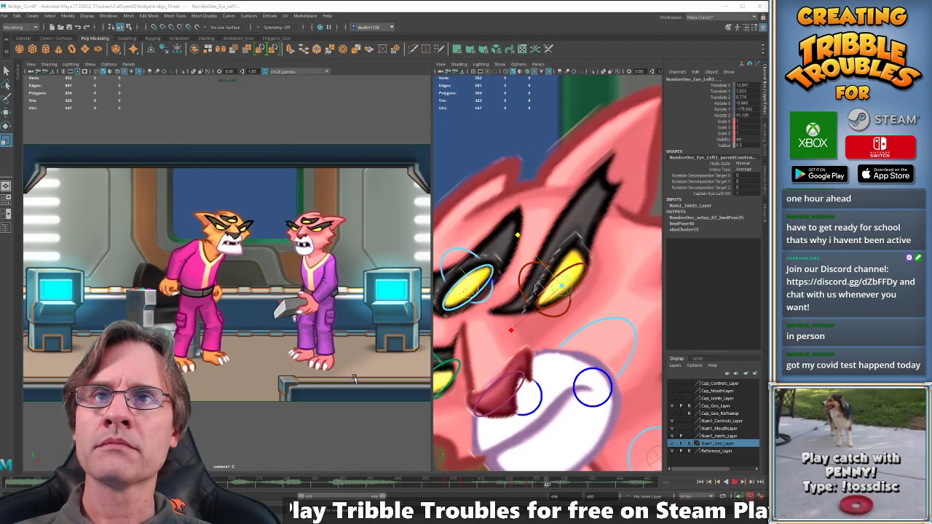
{"action": "key", "text": "alt+v"}
{"action": "mouse_move", "coordinate": [500, 485]}
{"action": "left_mouse_down", "text": "shift"}
{"action": "mouse_move", "coordinate": [541, 492]}
{"action": "mouse_move", "coordinate": [513, 485]}
{"action": "left_mouse_up", "text": "shift"}
{"action": "left_click", "coordinate": [425, 481]}
{"action": "key", "text": "alt+v"}
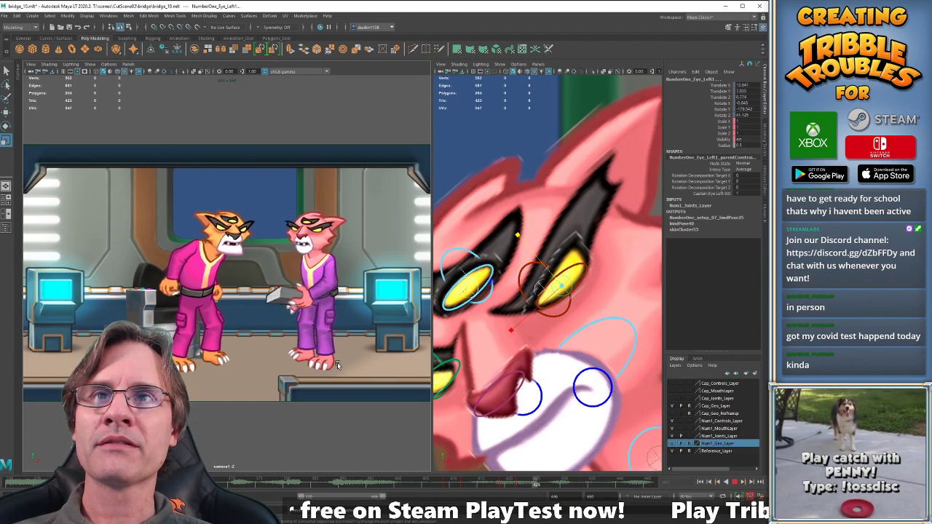
{"action": "key", "text": "alt+v"}
Move the first group of pasted blink keys about six frames earlier and replay the section to check it.
{"action": "left_click", "coordinate": [424, 484]}
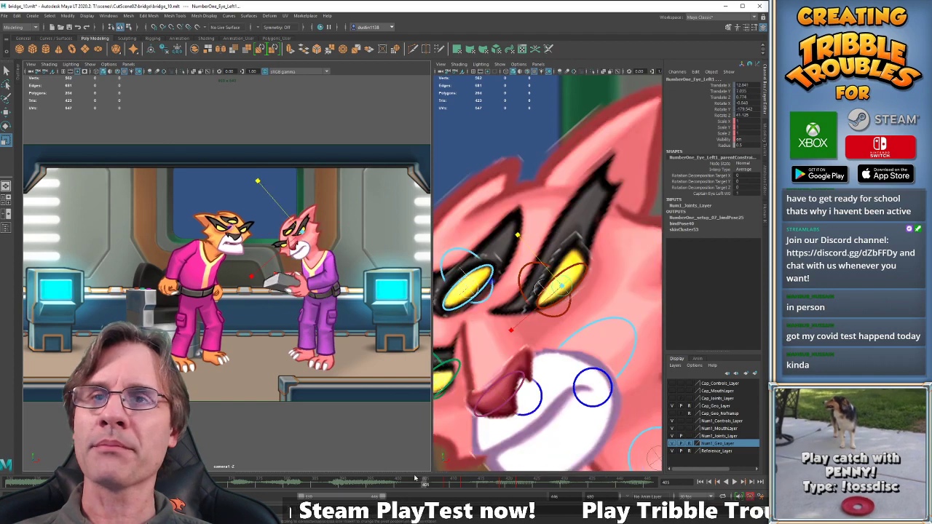
{"action": "key", "text": "alt+v"}
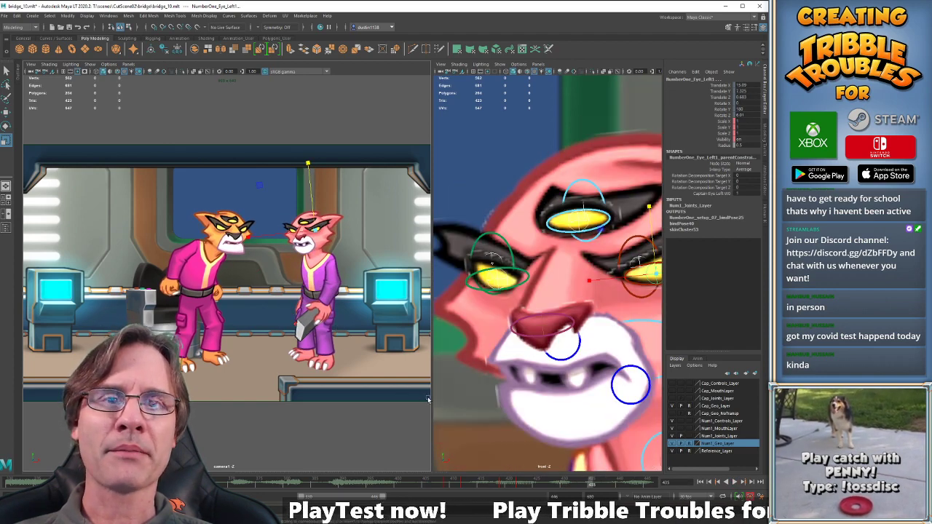
{"action": "left_click", "coordinate": [442, 482]}
{"action": "key", "text": "alt+v"}
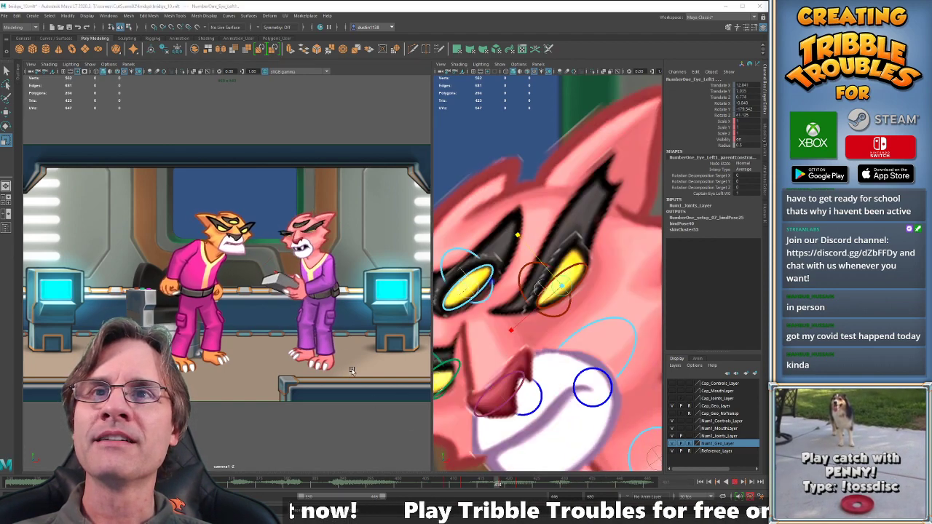
{"action": "key", "text": "alt+v"}
{"action": "left_click_drag", "start_coordinate": [442, 482], "coordinate": [492, 484], "text": "shift"}
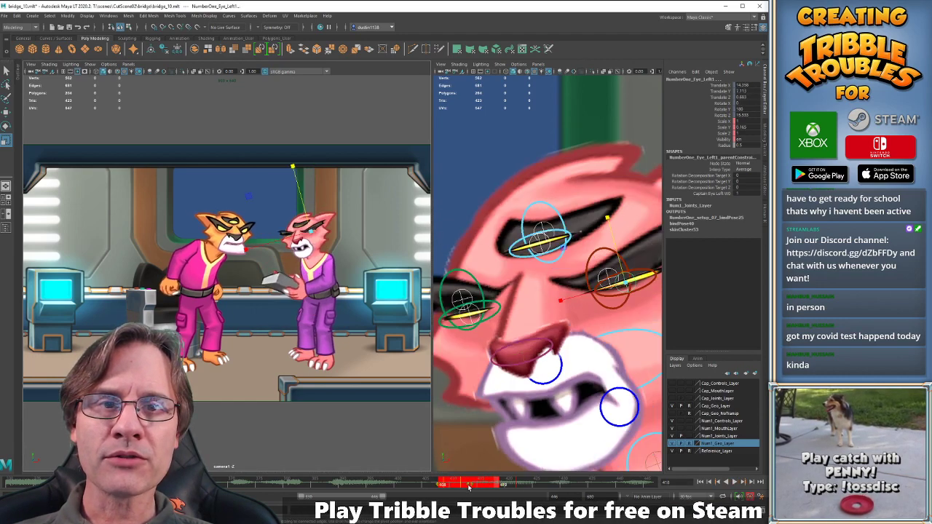
{"action": "left_click", "coordinate": [424, 484]}
{"action": "mouse_move", "coordinate": [425, 484]}
{"action": "left_mouse_down", "text": "shift"}
{"action": "mouse_move", "coordinate": [469, 486]}
{"action": "mouse_move", "coordinate": [437, 486]}
{"action": "left_mouse_up", "text": "shift"}
{"action": "left_click", "coordinate": [386, 483]}
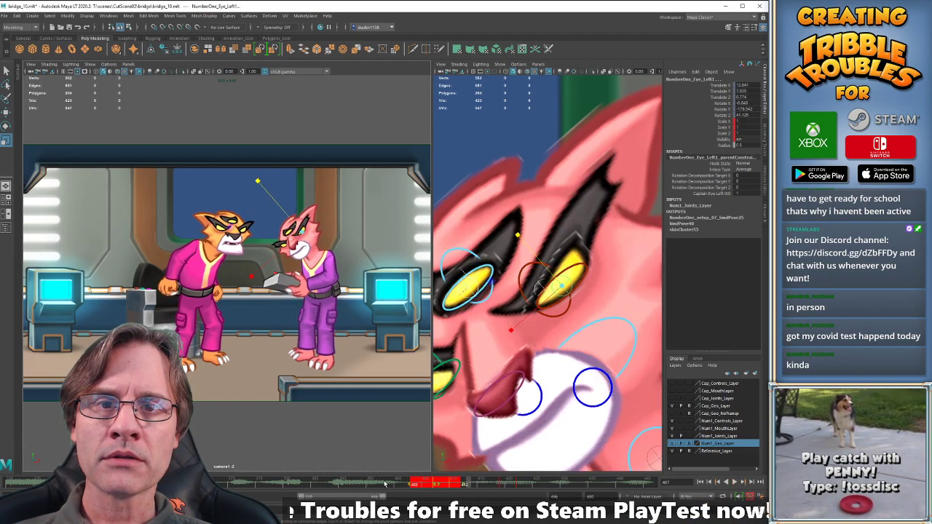
{"action": "key", "text": "alt+v"}
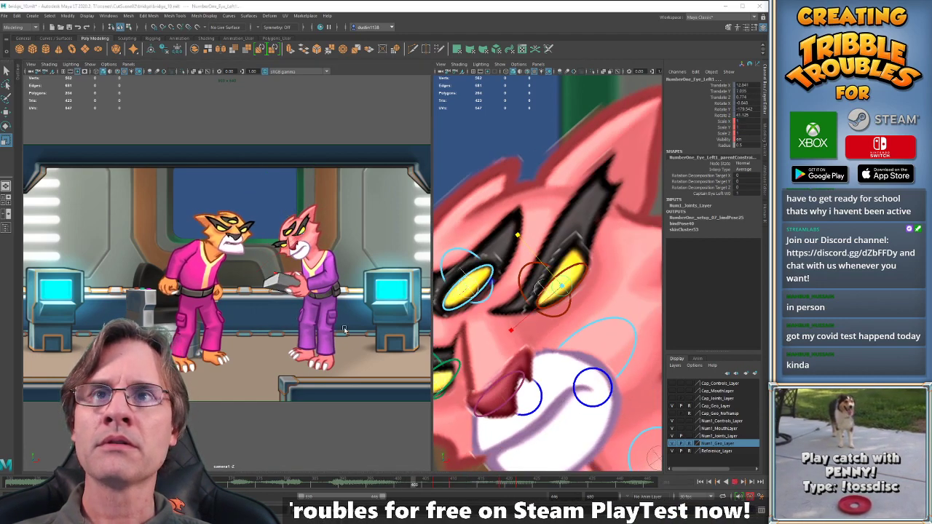
{"action": "key", "text": "alt+v"}
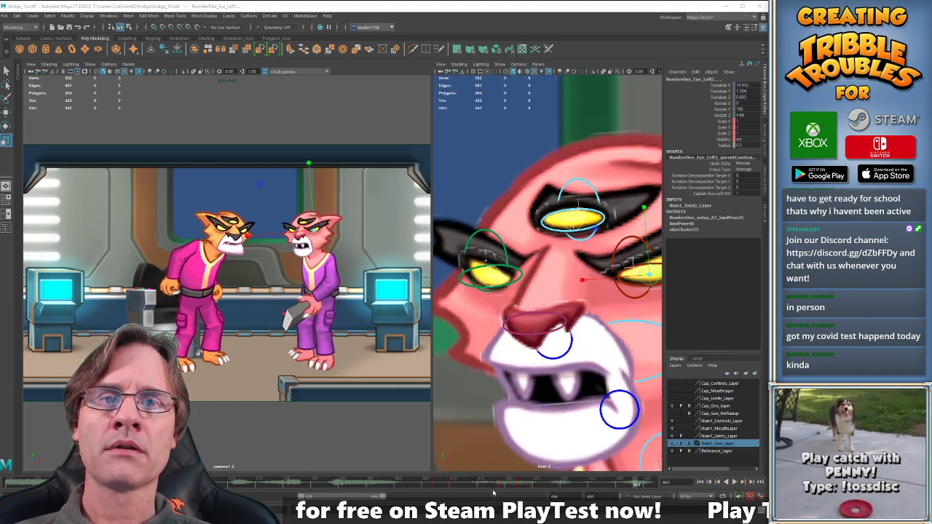
Retime the remaining blink keys around frames 415 to 425 and play the animation back through the next pose.
{"action": "left_click_drag", "start_coordinate": [489, 485], "coordinate": [509, 487], "text": "shift"}
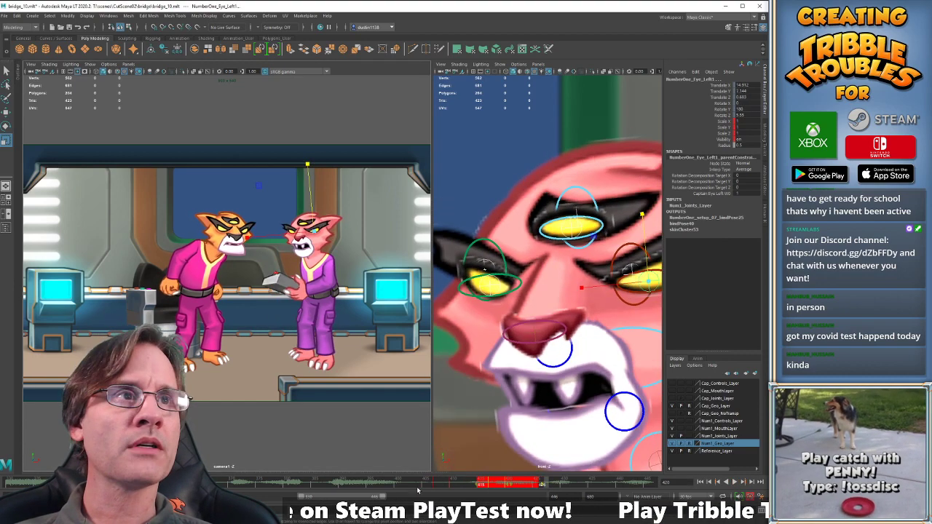
{"action": "key", "text": "alt+v"}
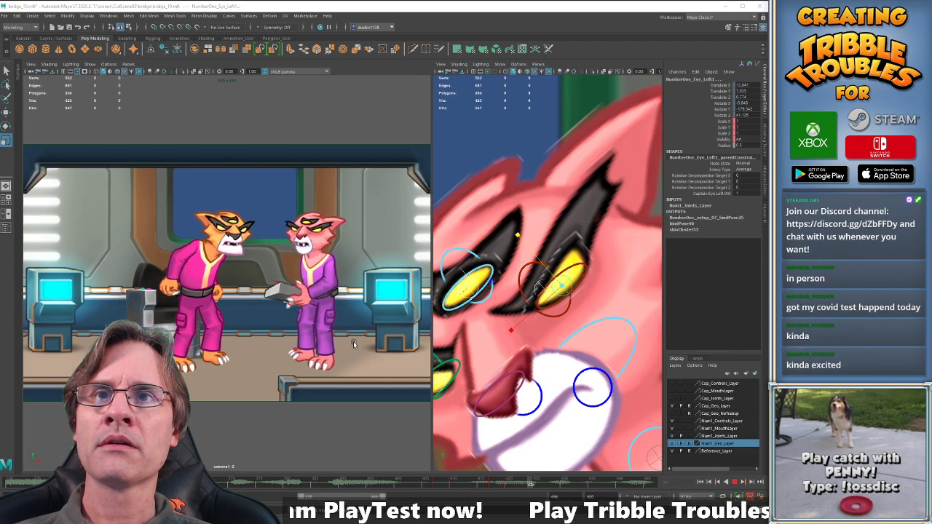
{"action": "key", "text": "Escape"}
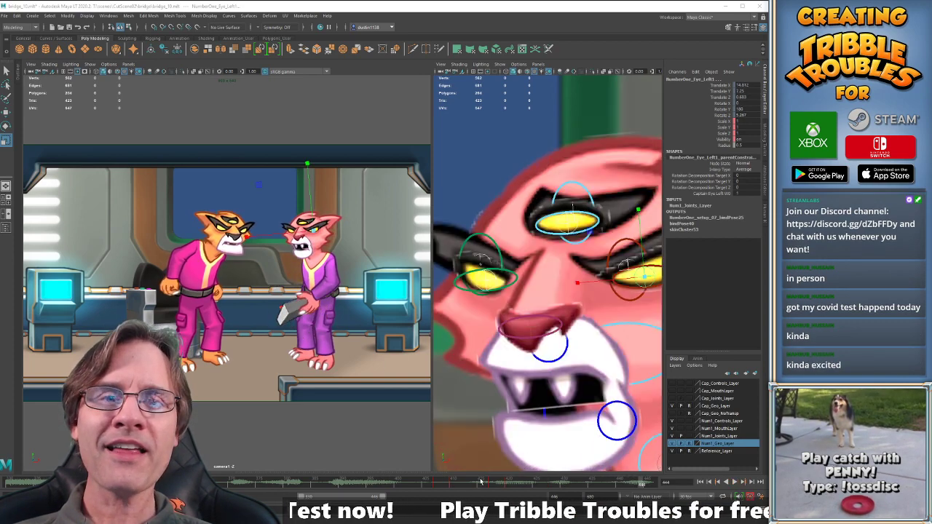
{"action": "left_click_drag", "start_coordinate": [480, 486], "coordinate": [525, 487], "text": "shift"}
{"action": "key", "text": "alt+v"}
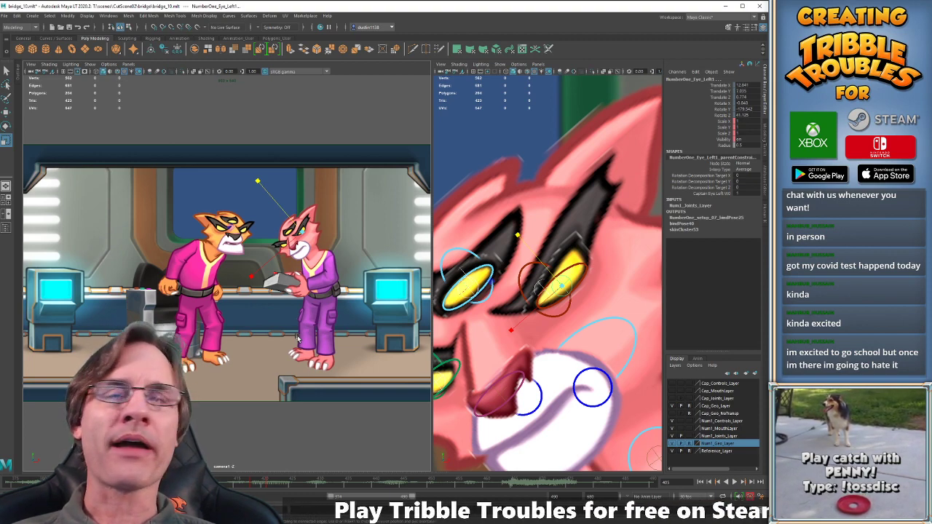
{"action": "key", "text": "alt+v"}
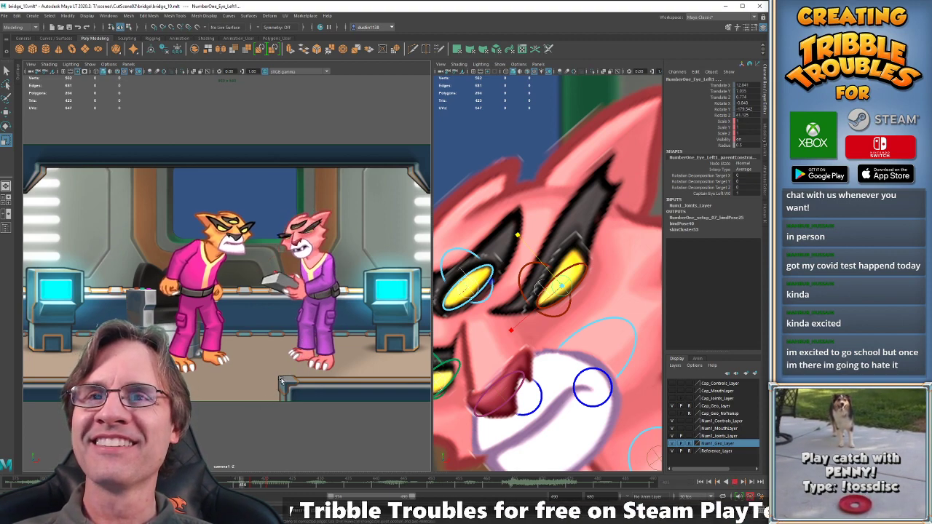
{"action": "key", "text": "alt+v"}
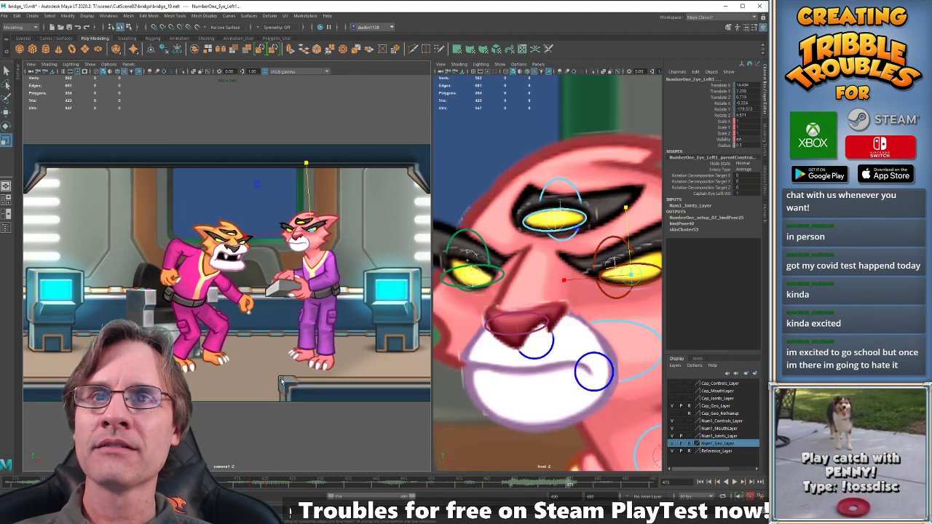
Go to frame 442 and stretch the pink character's left eye control slightly taller, then scrub the surrounding frames.
{"action": "key", "text": "alt+v"}
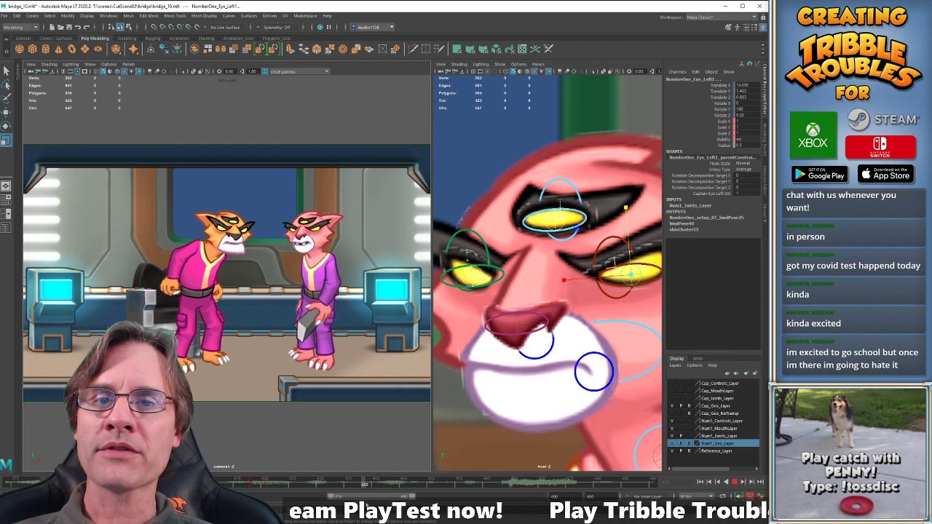
{"action": "key", "text": "alt+v"}
{"action": "left_click_drag", "start_coordinate": [363, 485], "coordinate": [386, 485]}
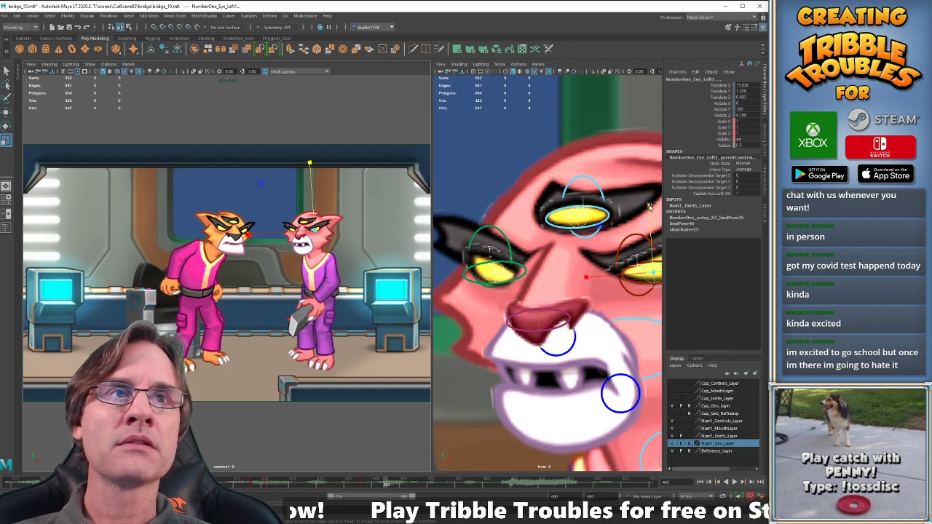
{"action": "left_click_drag", "start_coordinate": [649, 205], "coordinate": [651, 198]}
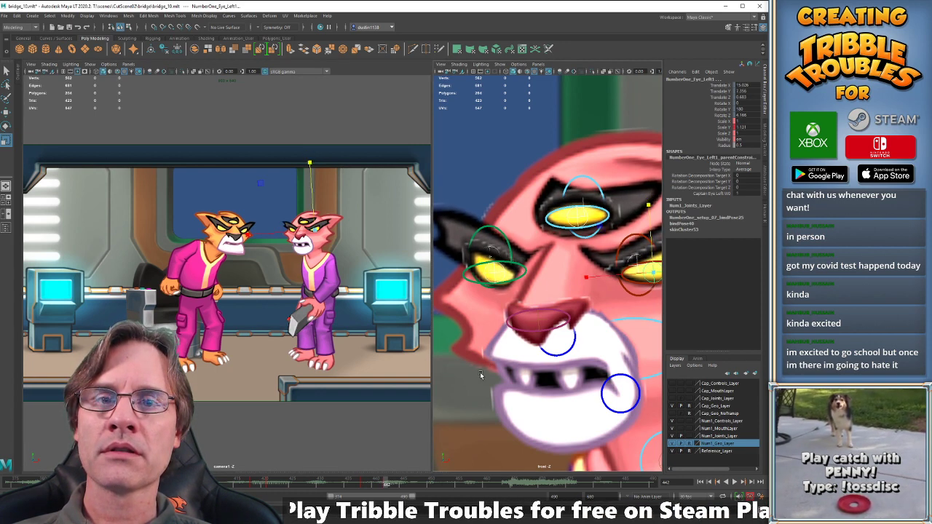
{"action": "left_click_drag", "start_coordinate": [373, 486], "coordinate": [419, 485]}
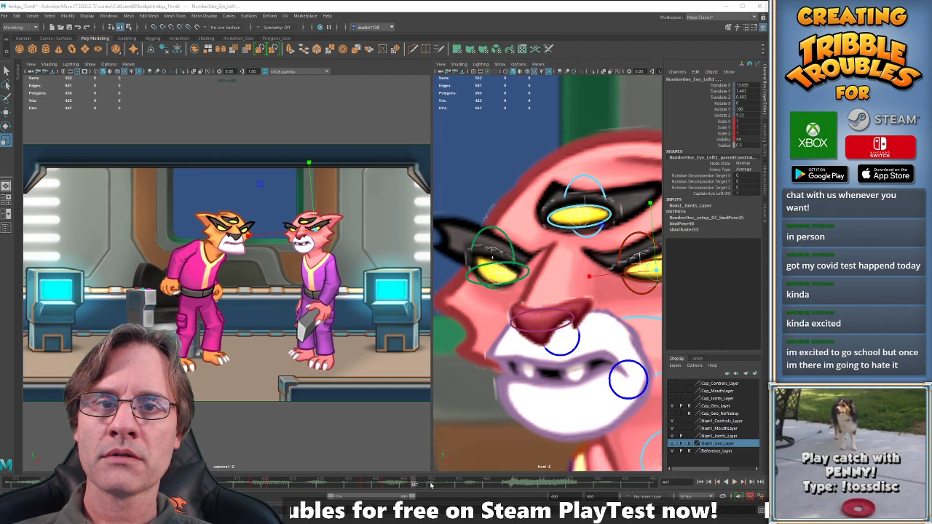
Save the scene, then flatten the pink character's eye controls slightly at frame 447 and move to the key at frame 451.
{"action": "left_click", "coordinate": [443, 485]}
{"action": "key", "text": "ctrl+s"}
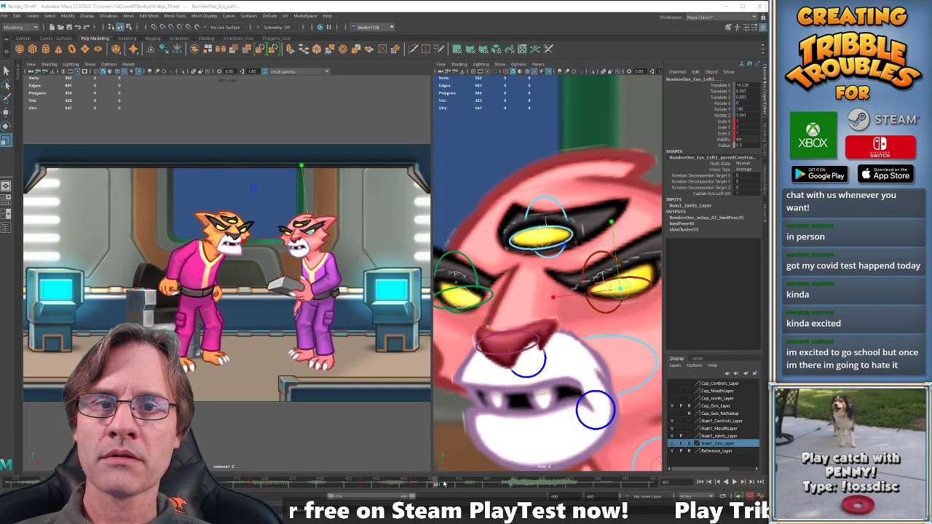
{"action": "left_click_drag", "start_coordinate": [444, 486], "coordinate": [414, 486]}
{"action": "left_click_drag", "start_coordinate": [624, 217], "coordinate": [623, 225]}
{"action": "key", "text": "period"}
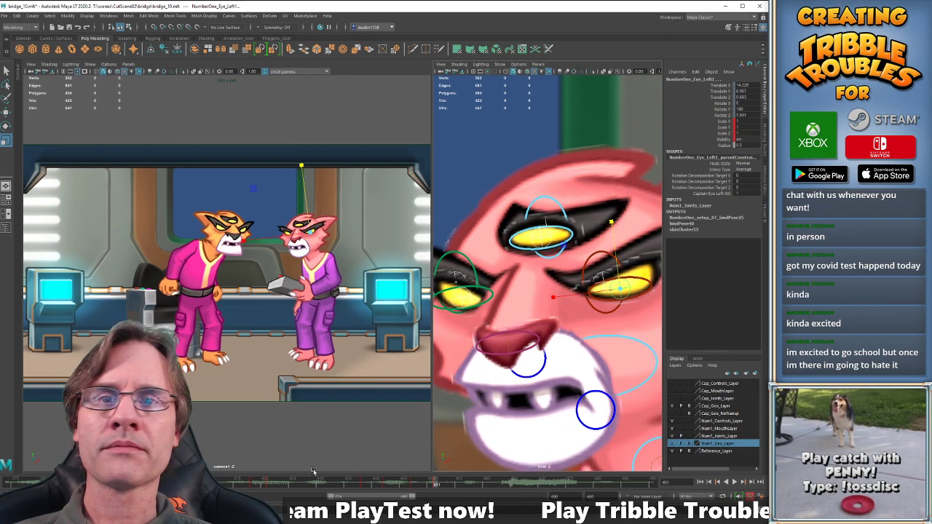
Play the cutscene back from about frame 430 and again from about frame 424 to review the eye timing.
{"action": "left_click", "coordinate": [320, 483]}
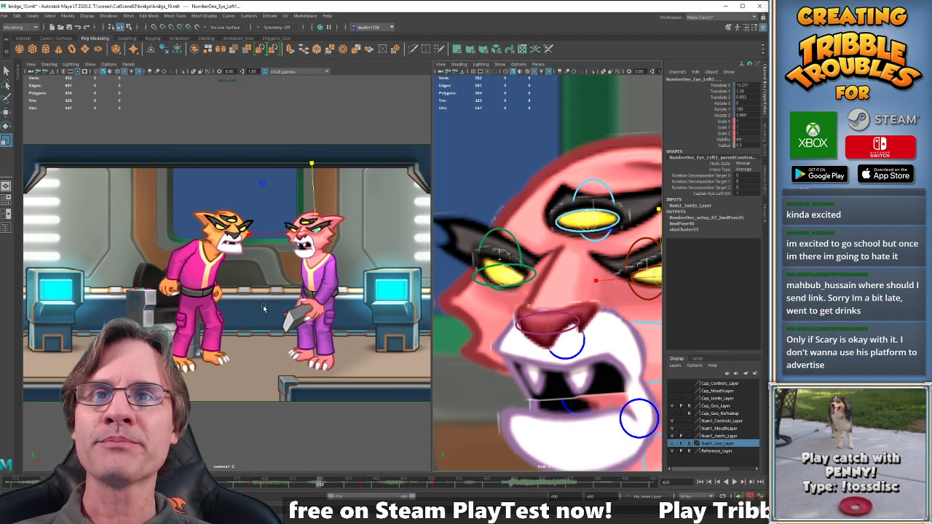
{"action": "key", "text": "alt+v"}
{"action": "key", "text": "alt+v"}
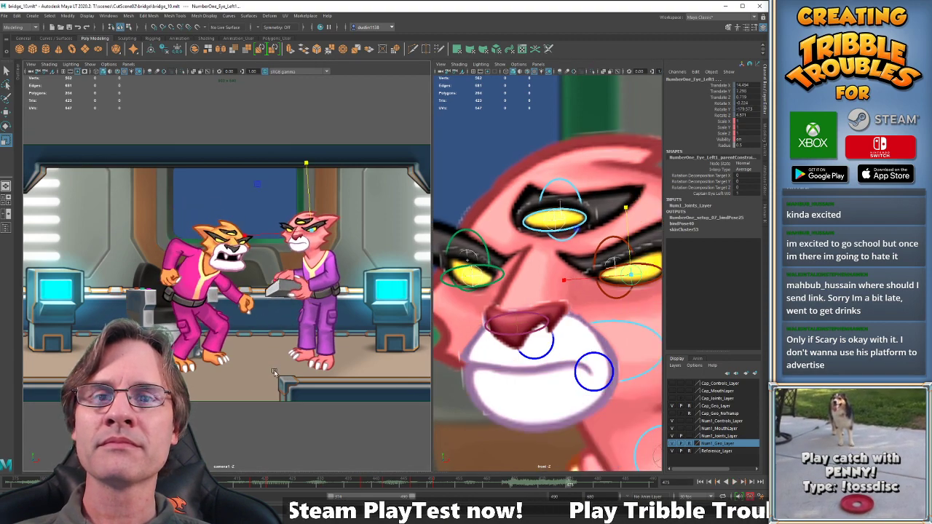
{"action": "left_click", "coordinate": [287, 483]}
{"action": "key", "text": "alt+v"}
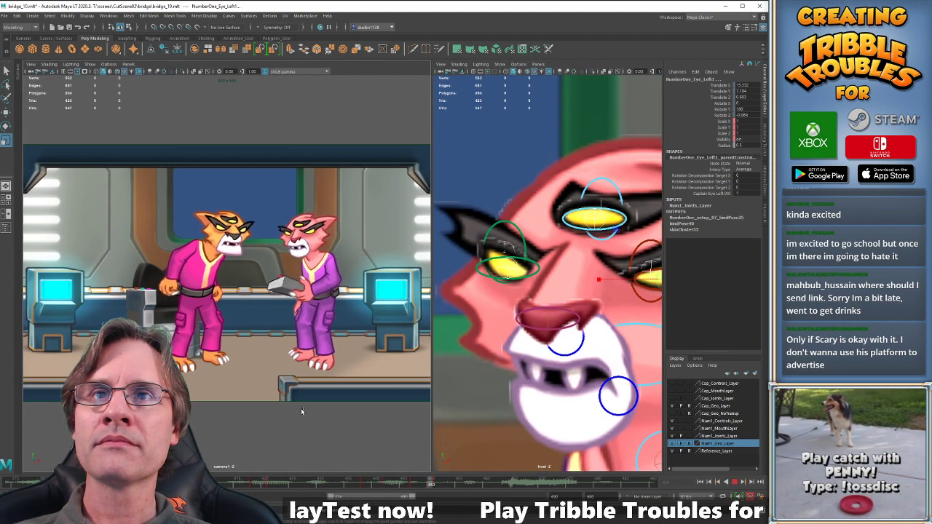
{"action": "key", "text": "alt+v"}
Stretch the eye controls slightly taller at frame 447 and step through the neighbouring keys up to frame 451.
{"action": "left_click_drag", "start_coordinate": [355, 486], "coordinate": [386, 482]}
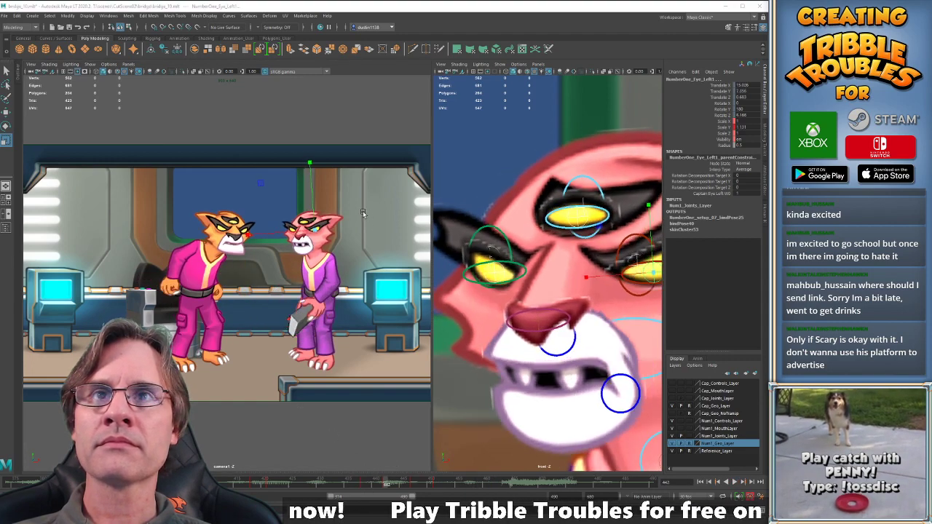
{"action": "left_click_drag", "start_coordinate": [311, 162], "coordinate": [306, 161]}
{"action": "key", "text": "period"}
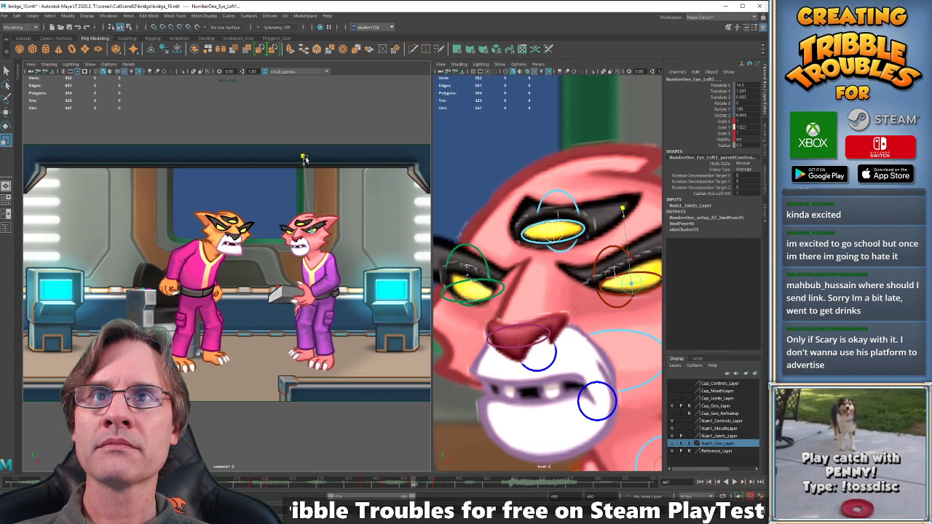
{"action": "key", "text": "comma"}
{"action": "key", "text": "period"}
{"action": "key", "text": "period"}
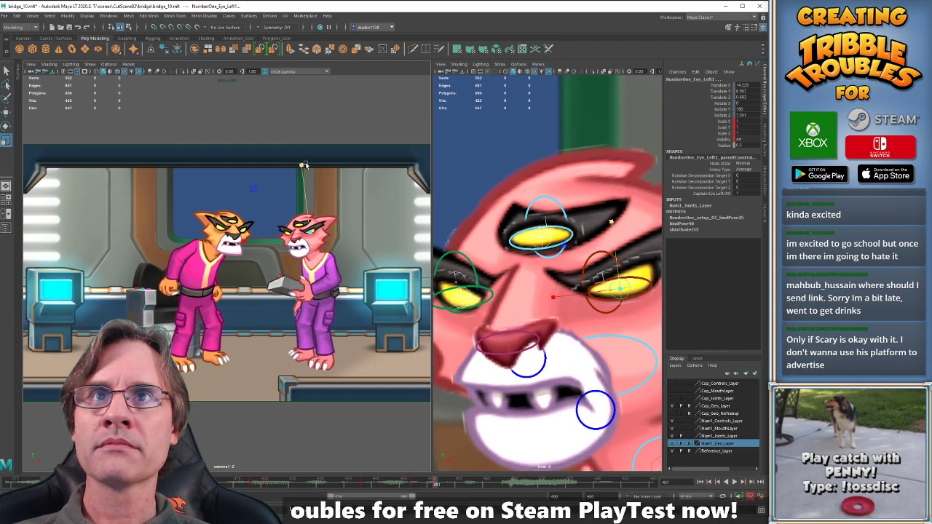
Flatten the pink character's eye controls slightly at frame 451, then play the section back.
{"action": "left_click", "coordinate": [453, 485]}
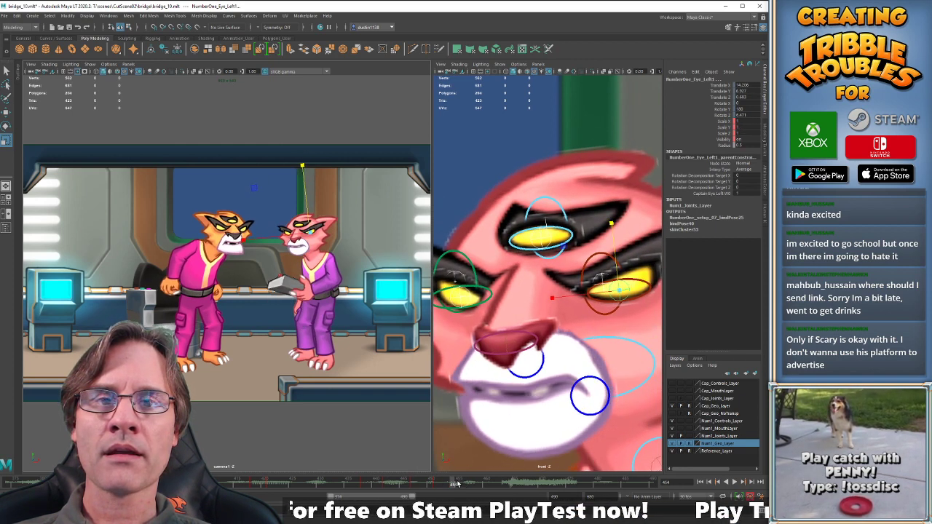
{"action": "key", "text": "comma"}
{"action": "key", "text": "comma"}
{"action": "key", "text": "period"}
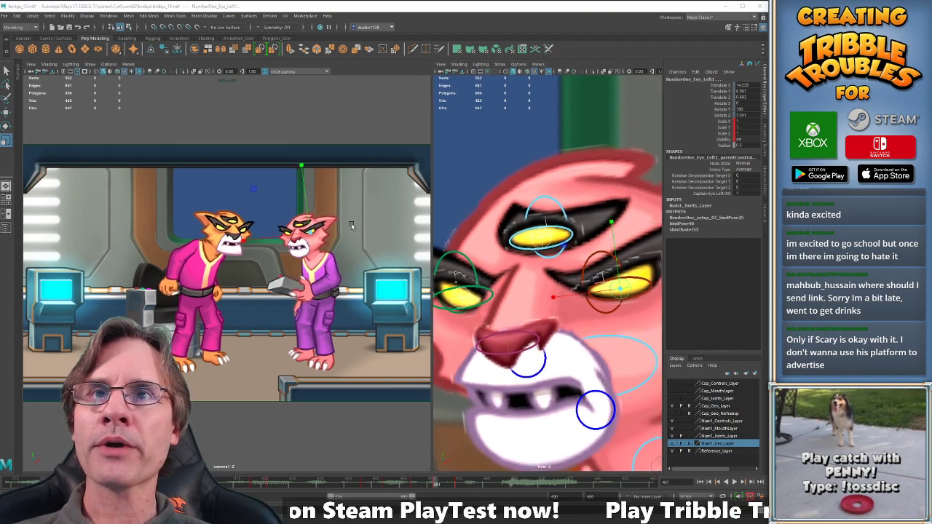
{"action": "left_click_drag", "start_coordinate": [302, 166], "coordinate": [305, 176]}
{"action": "key", "text": "period"}
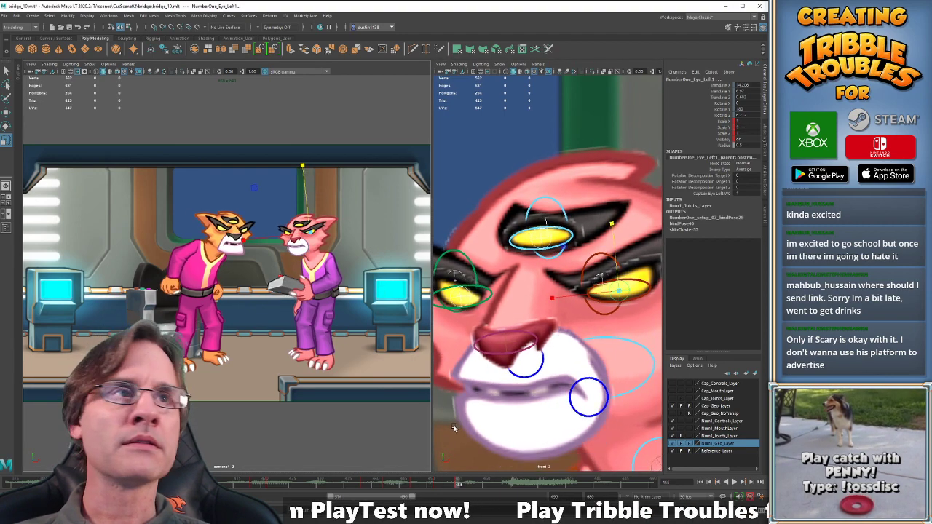
{"action": "key", "text": "alt+v"}
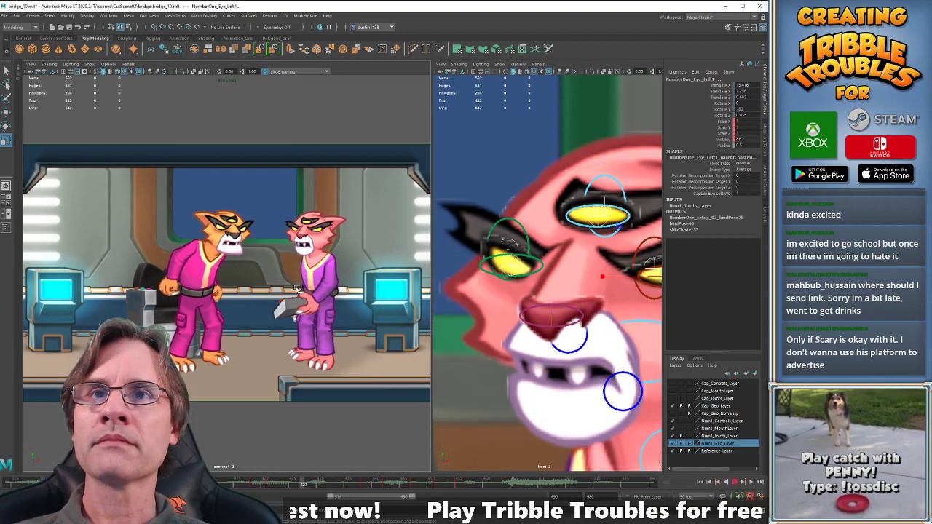
{"action": "key", "text": "alt+v"}
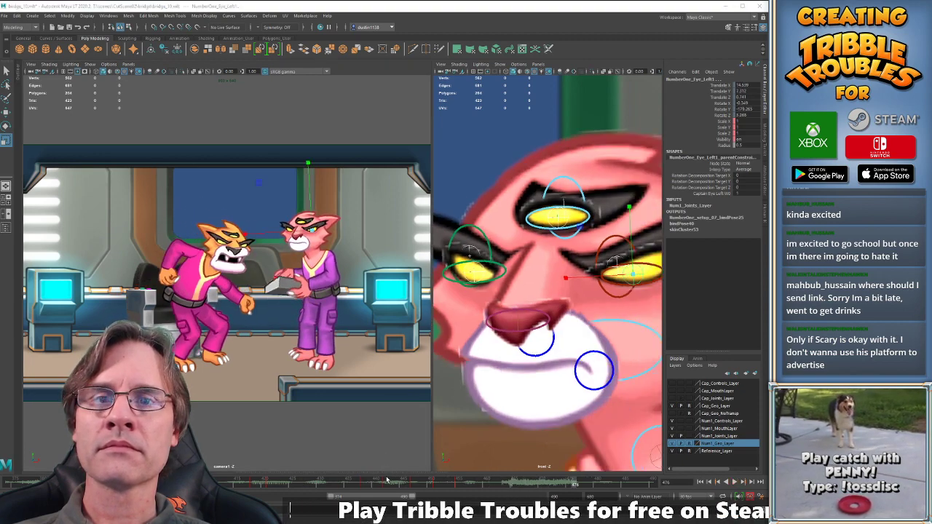
Retime the pink character's eye keys between frames 451 and 455.
{"action": "mouse_move", "coordinate": [415, 483]}
{"action": "left_mouse_down"}
{"action": "mouse_move", "coordinate": [473, 489]}
{"action": "mouse_move", "coordinate": [430, 488]}
{"action": "left_mouse_up"}
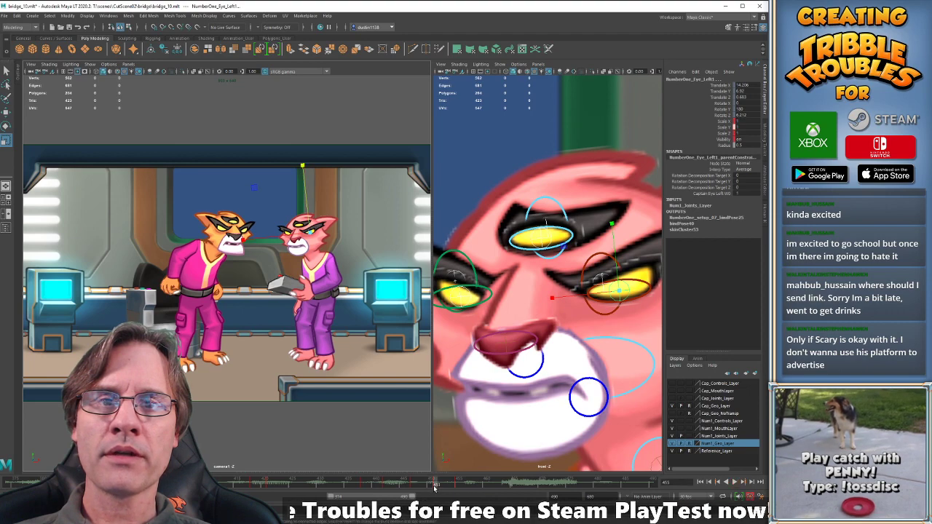
{"action": "left_click", "coordinate": [461, 487]}
{"action": "right_click", "coordinate": [463, 487]}
{"action": "left_click", "coordinate": [489, 386]}
{"action": "left_click_drag", "start_coordinate": [459, 487], "coordinate": [432, 486]}
{"action": "left_click_drag", "start_coordinate": [430, 487], "coordinate": [446, 487], "text": "shift"}
{"action": "key", "text": "alt+v"}
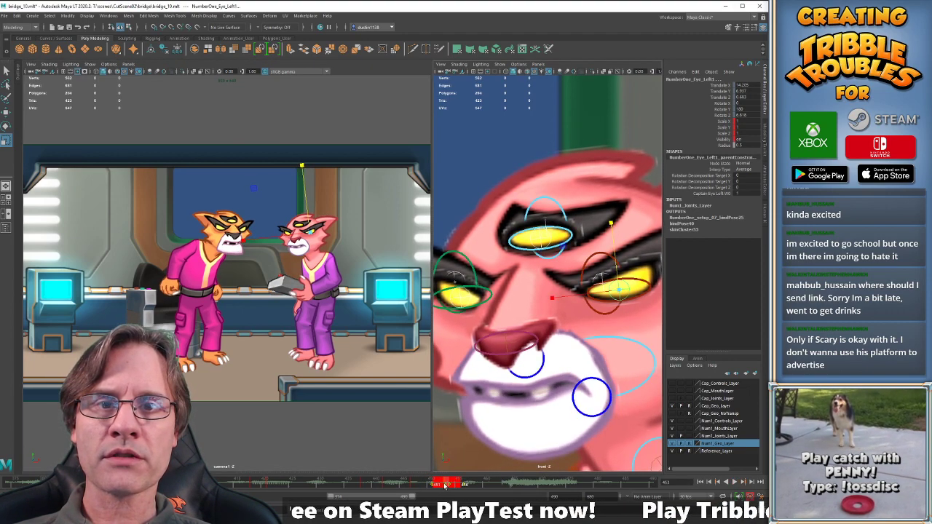
Replay the animation from about frame 435 to check the adjusted eye keys.
{"action": "left_click", "coordinate": [346, 483]}
{"action": "key", "text": "alt+v"}
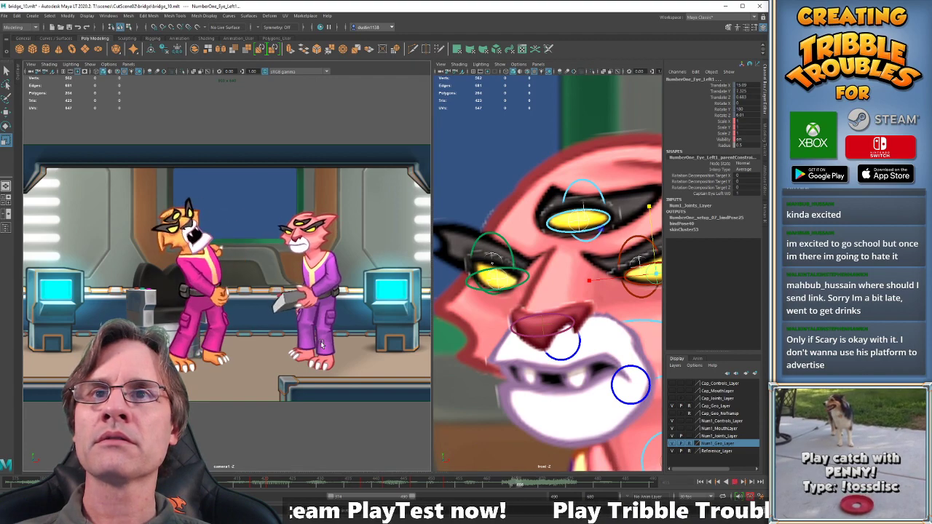
{"action": "key", "text": "alt+v"}
{"action": "key", "text": "alt+v"}
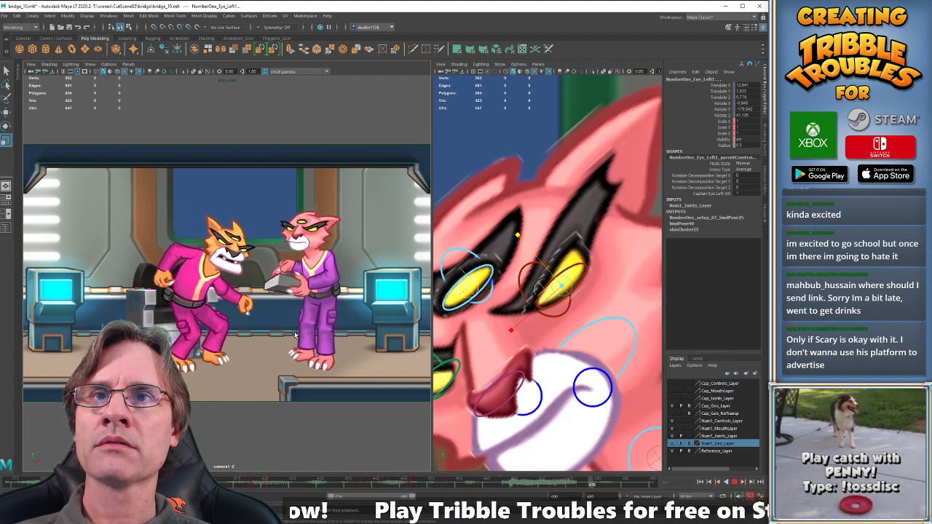
{"action": "key", "text": "alt+v"}
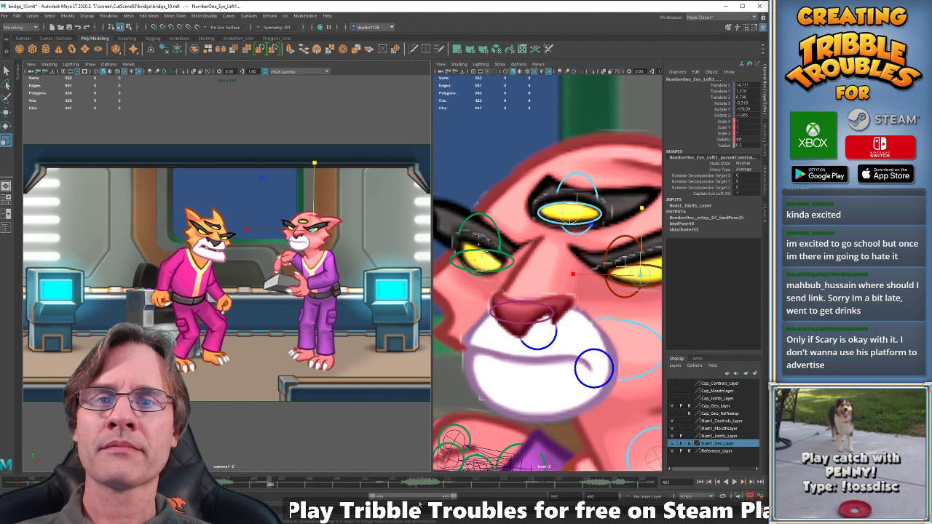
Shift the playback range later so it ends at frame 542 and scrub back to about frame 473.
{"action": "left_click_drag", "start_coordinate": [394, 501], "coordinate": [388, 499]}
{"action": "left_click", "coordinate": [188, 482]}
{"action": "left_click_drag", "start_coordinate": [327, 486], "coordinate": [271, 486]}
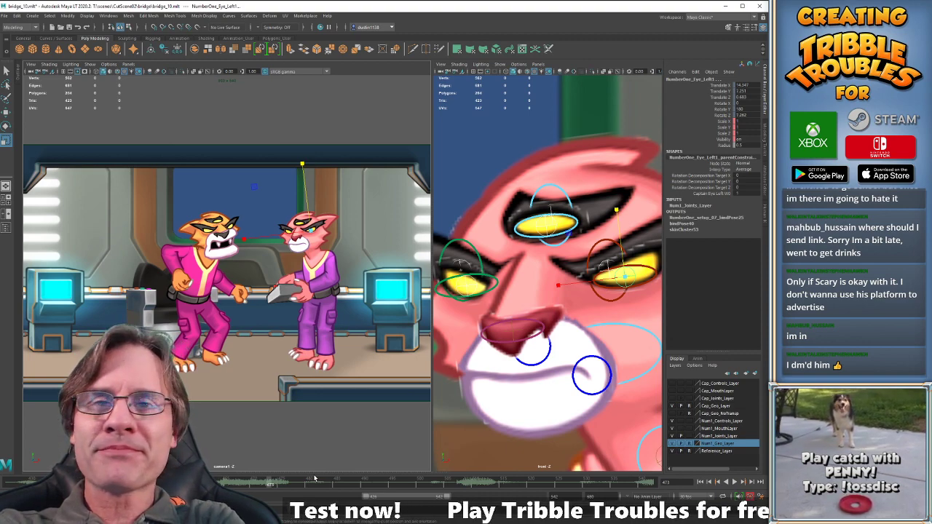
Play the shifted range from its start, then again from about frame 453, to review the pink character's eyes.
{"action": "key", "text": "alt+shift+v"}
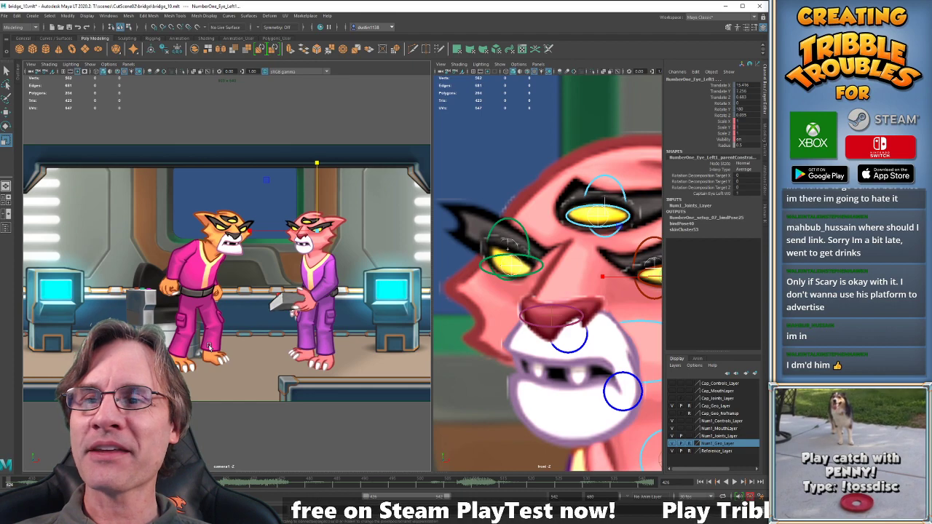
{"action": "key", "text": "alt+v"}
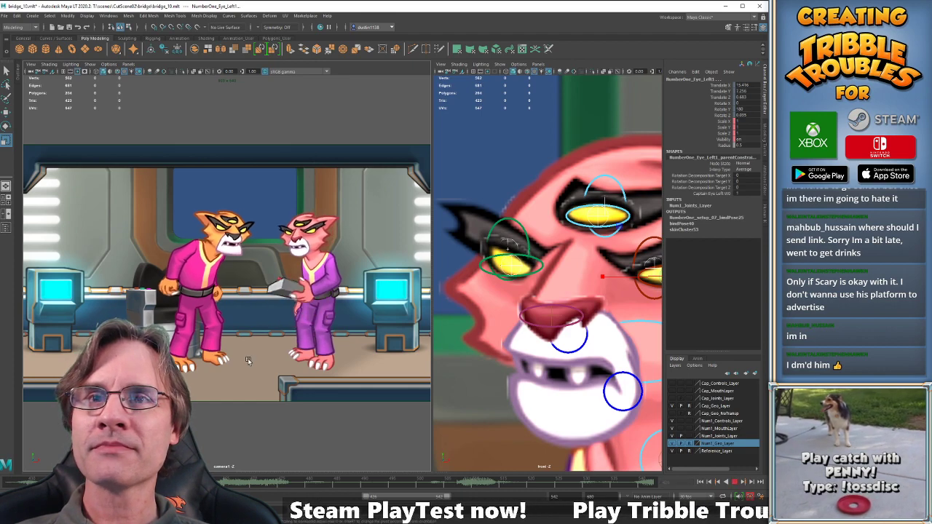
{"action": "key", "text": "alt+v"}
{"action": "key", "text": "alt+v"}
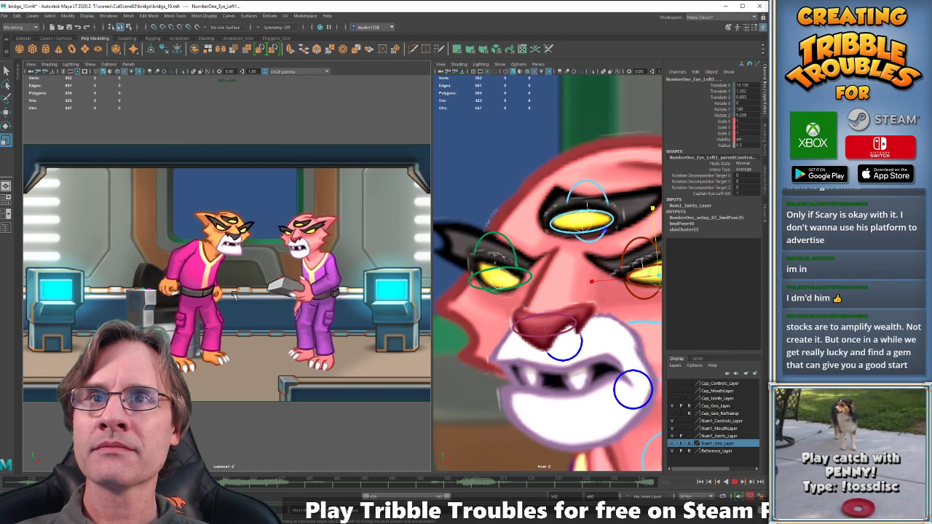
{"action": "key", "text": "alt+v"}
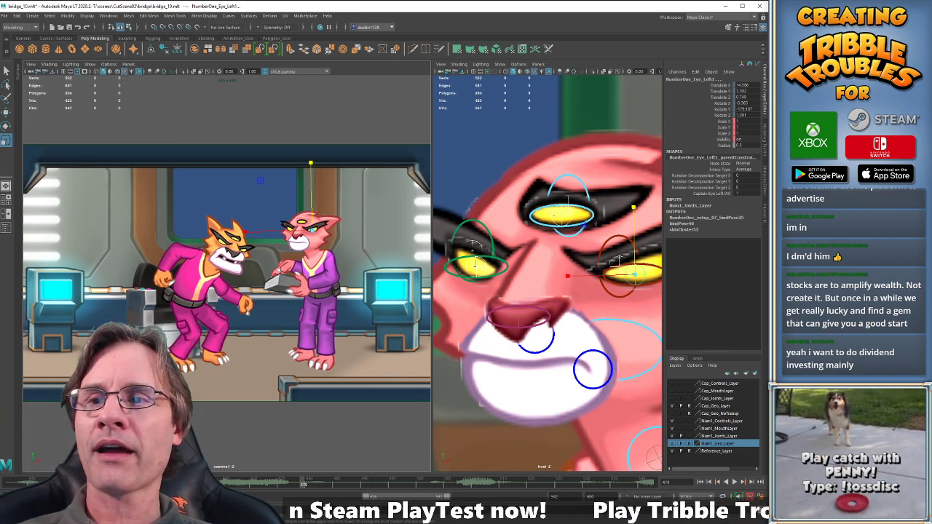
{"action": "left_click", "coordinate": [65, 483]}
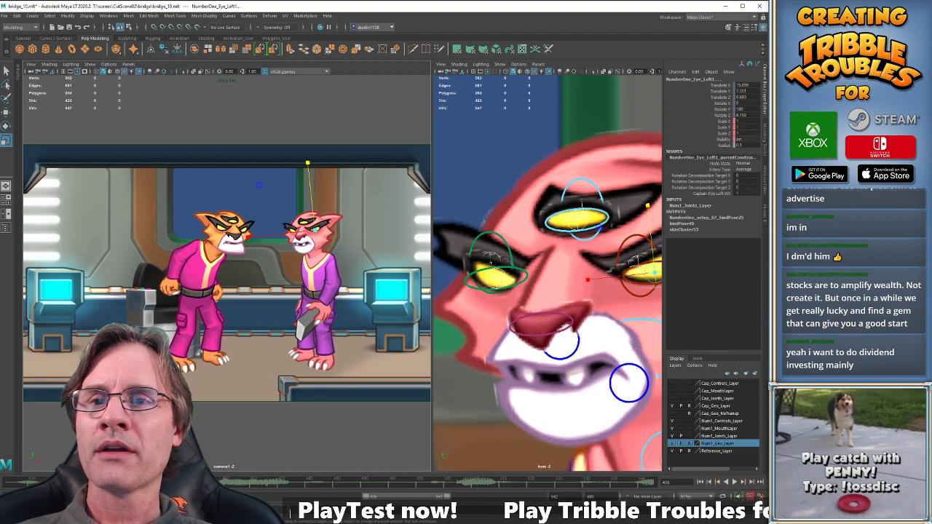
{"action": "left_click", "coordinate": [160, 483]}
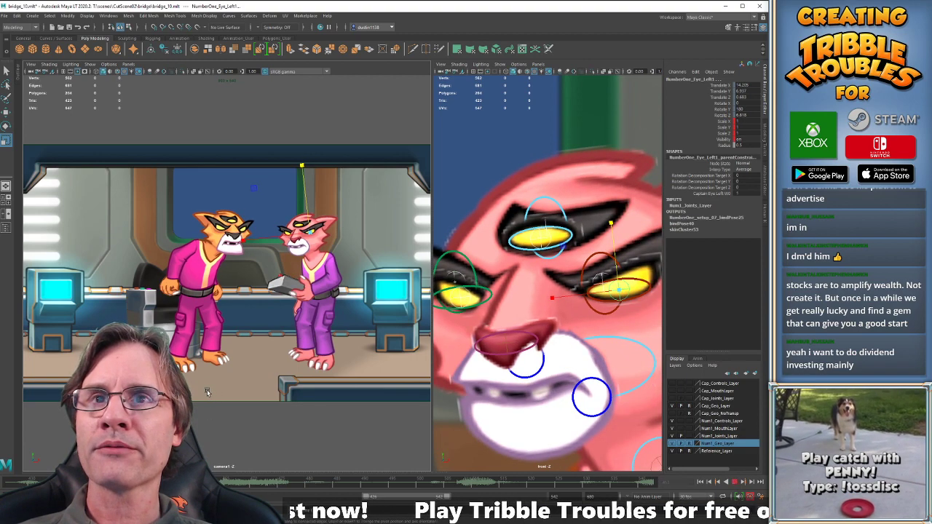
{"action": "key", "text": "alt+v"}
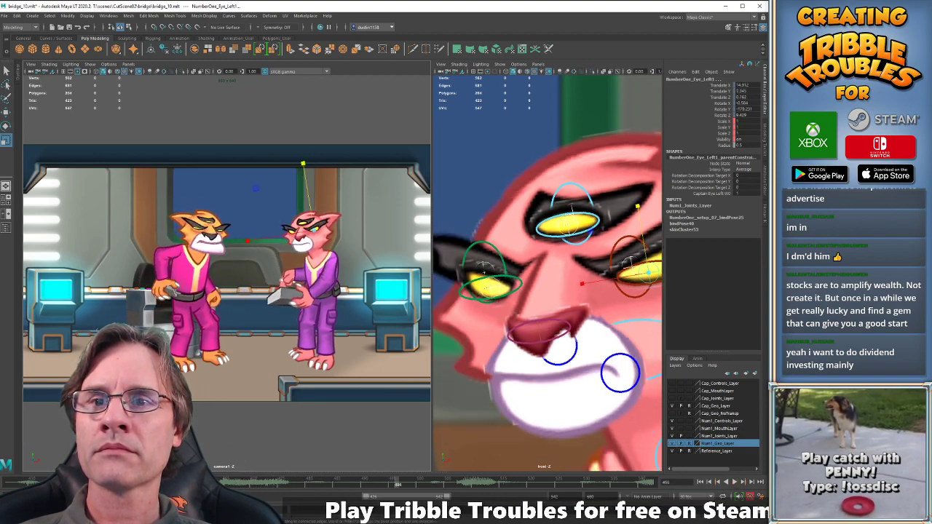
Narrow the pink character's eyes at frame 474 by scaling the eye controls to about 0.63 in Y, then replay.
{"action": "left_click_drag", "start_coordinate": [231, 486], "coordinate": [254, 489]}
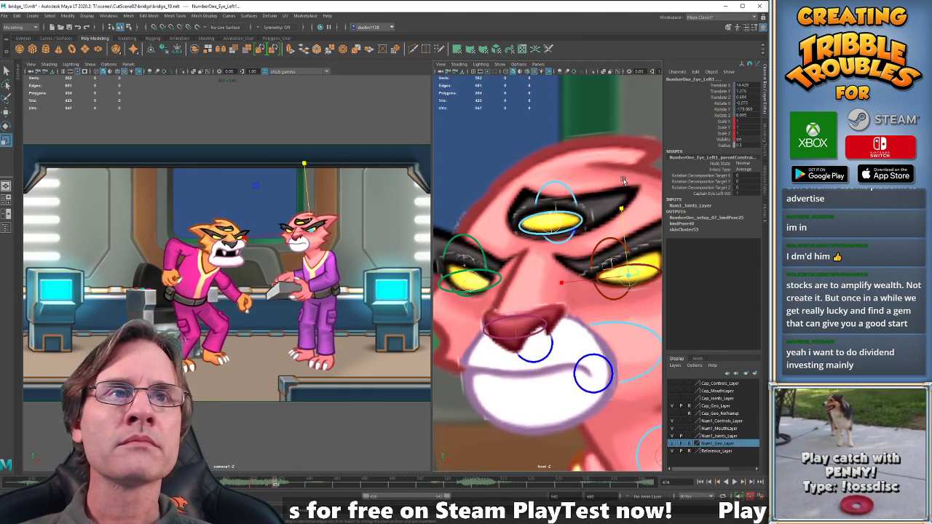
{"action": "left_click_drag", "start_coordinate": [622, 209], "coordinate": [622, 233]}
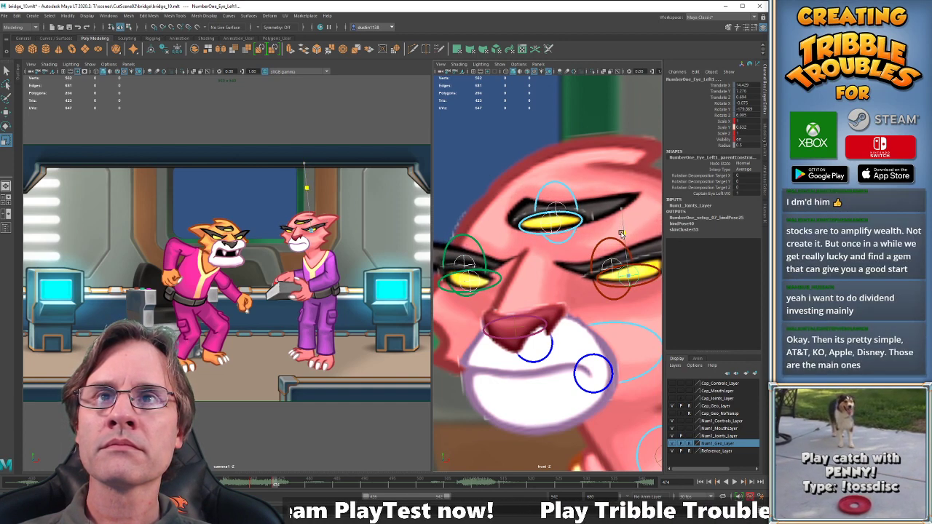
{"action": "left_click", "coordinate": [216, 474]}
{"action": "key", "text": "alt+v"}
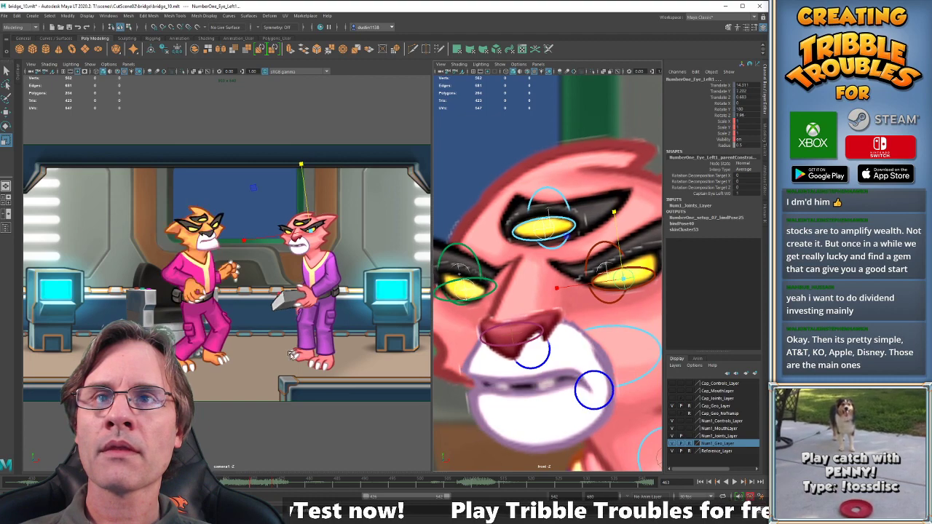
{"action": "key", "text": "alt+v"}
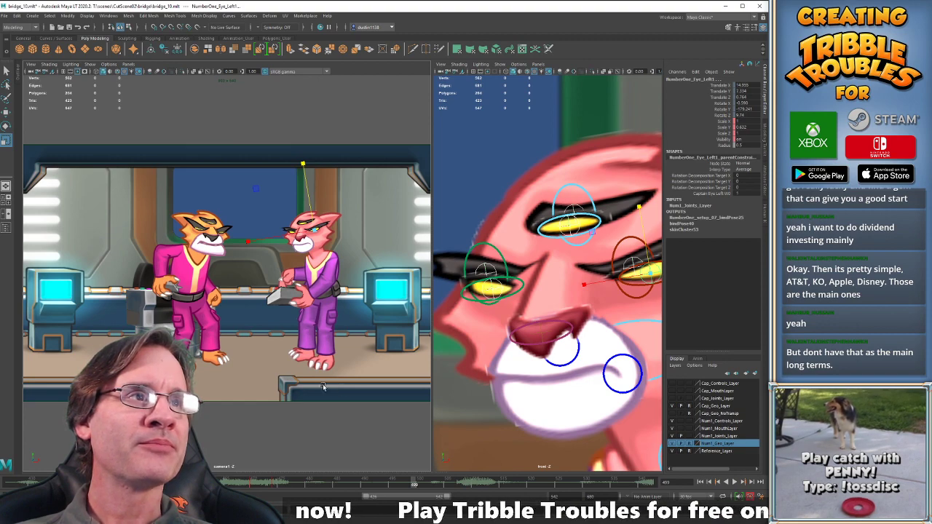
Scrub from about frame 453 and replay the section from frame 436 to check the narrowed eyes.
{"action": "left_click", "coordinate": [225, 485]}
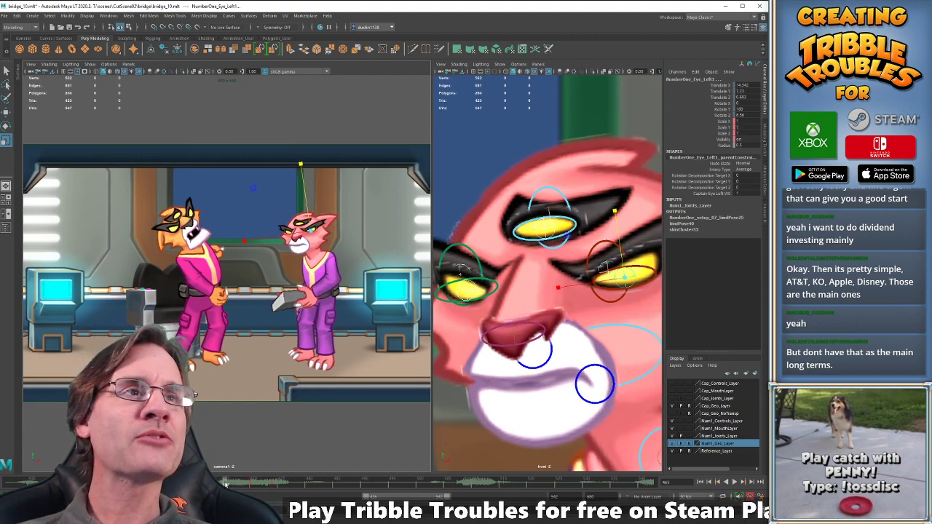
{"action": "left_click", "coordinate": [224, 485]}
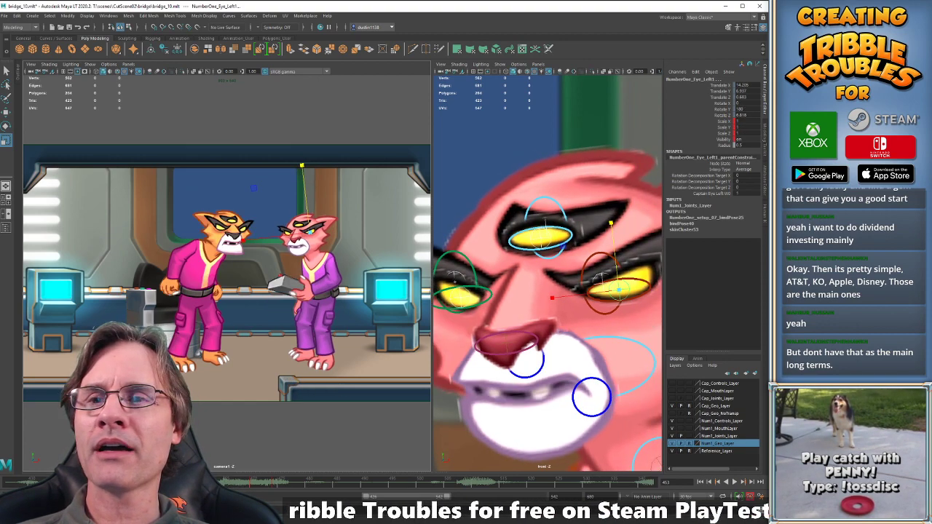
{"action": "left_click_drag", "start_coordinate": [165, 484], "coordinate": [191, 484]}
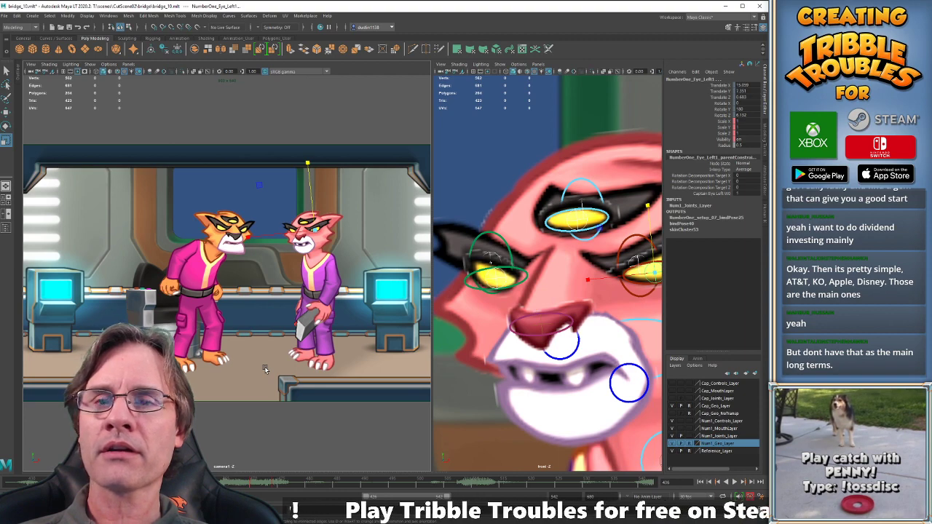
{"action": "key", "text": "alt+v"}
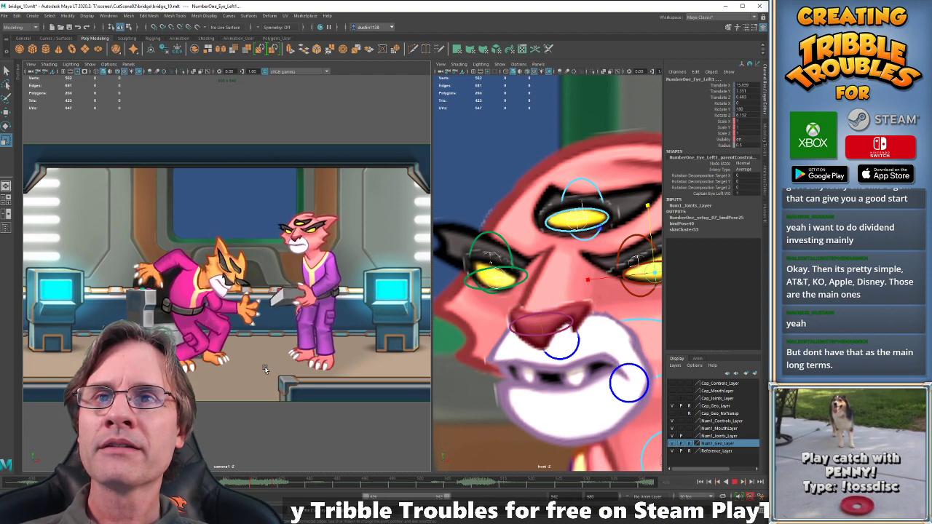
{"action": "key", "text": "alt+v"}
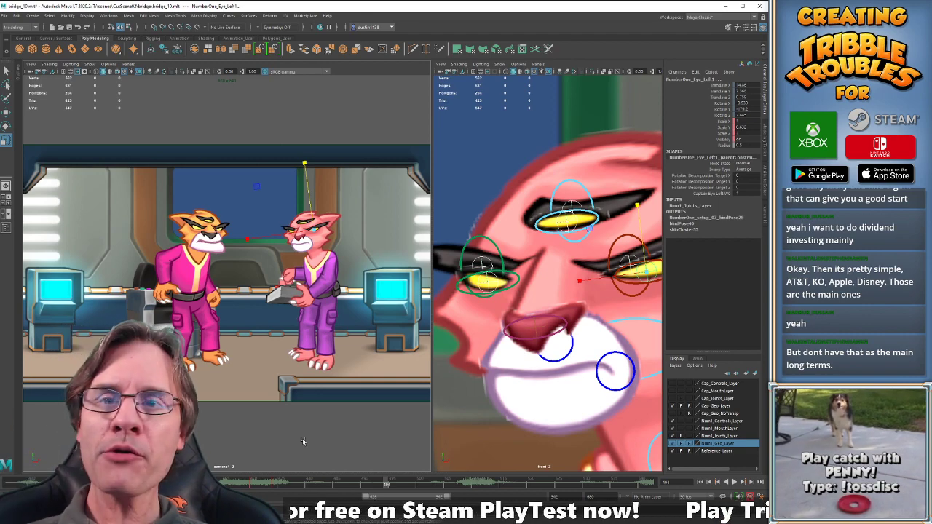
Replay the section from about frame 465 to 474 to review the pink character's narrowed eyes.
{"action": "left_click", "coordinate": [228, 482]}
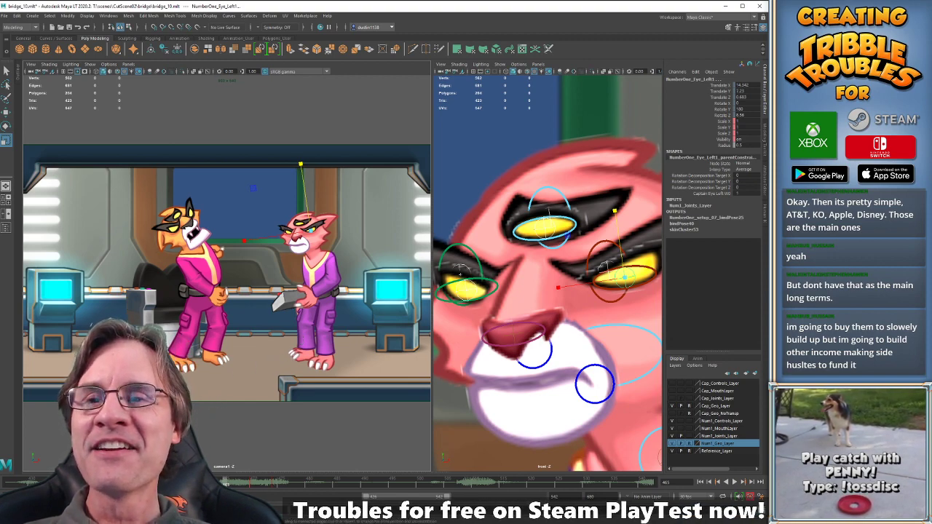
{"action": "key", "text": "comma"}
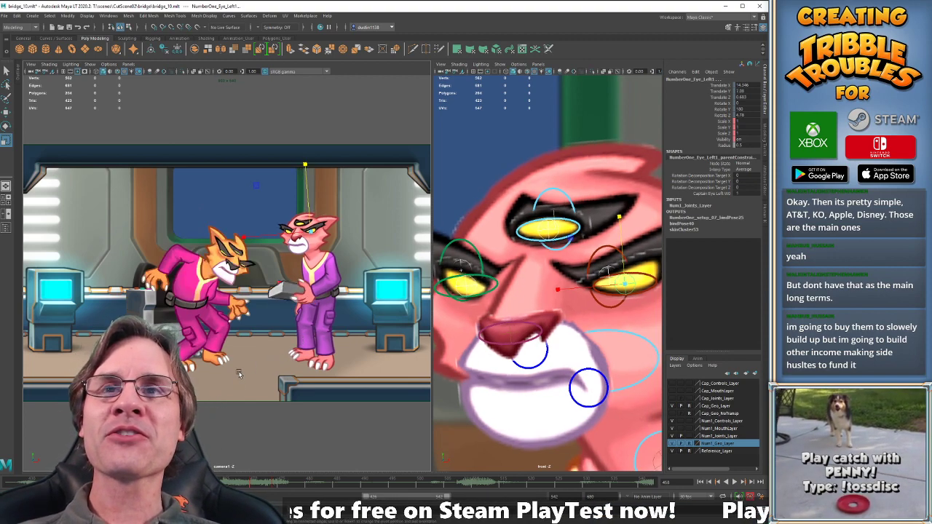
{"action": "key", "text": "alt+v"}
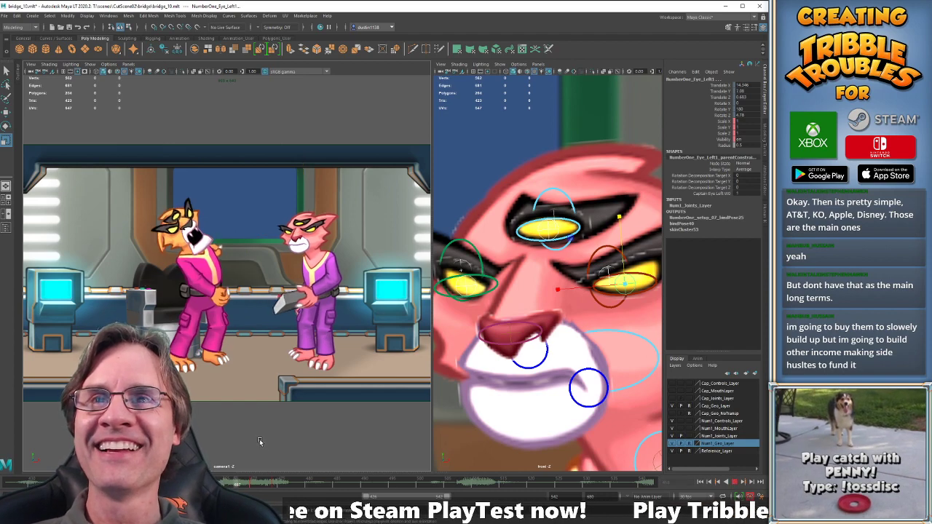
{"action": "key", "text": "alt+v"}
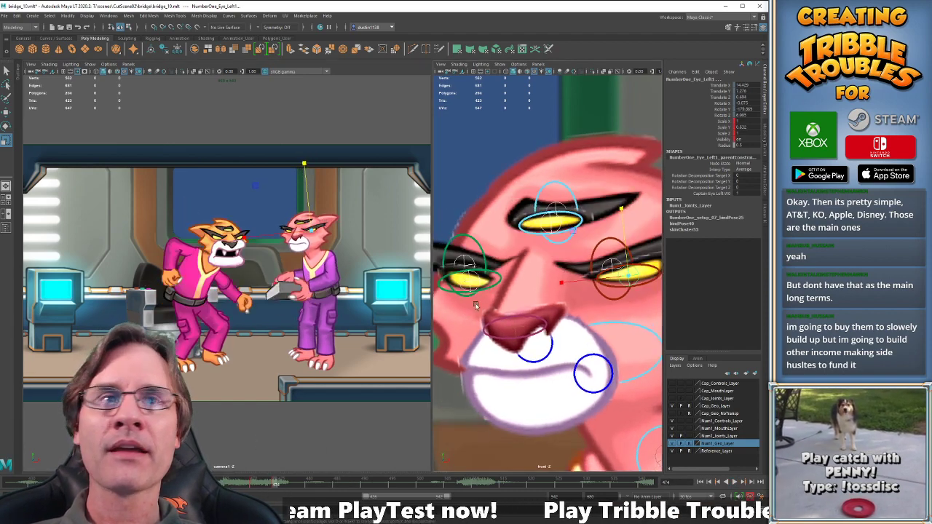
{"action": "key", "text": "comma"}
Select the pink character's eyebrow and eye controls together and key them at frame 470.
{"action": "left_click", "coordinate": [494, 277]}
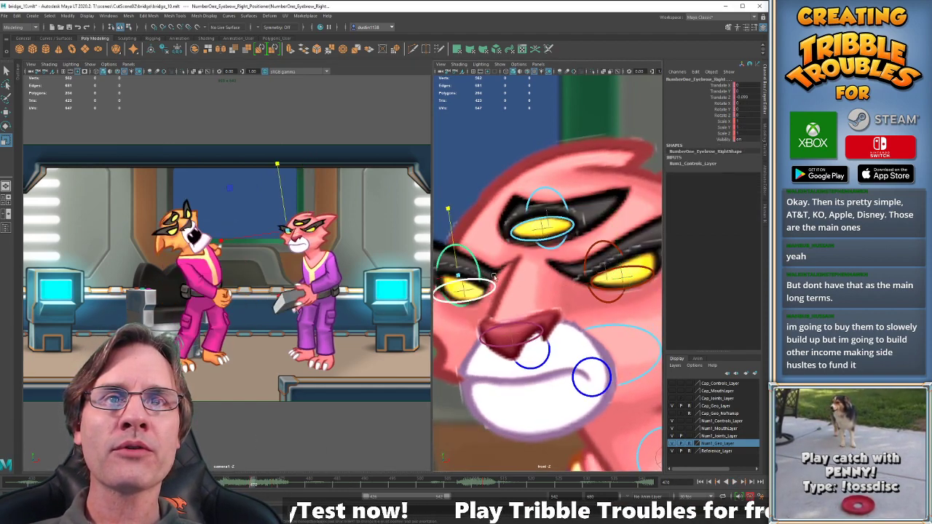
{"action": "left_click", "coordinate": [526, 226]}
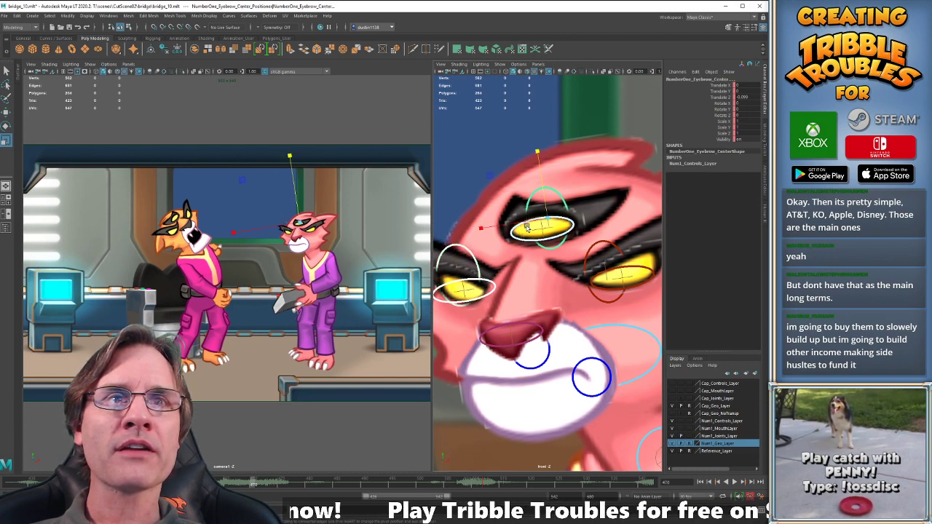
{"action": "left_click", "coordinate": [609, 243]}
{"action": "left_click", "coordinate": [645, 277]}
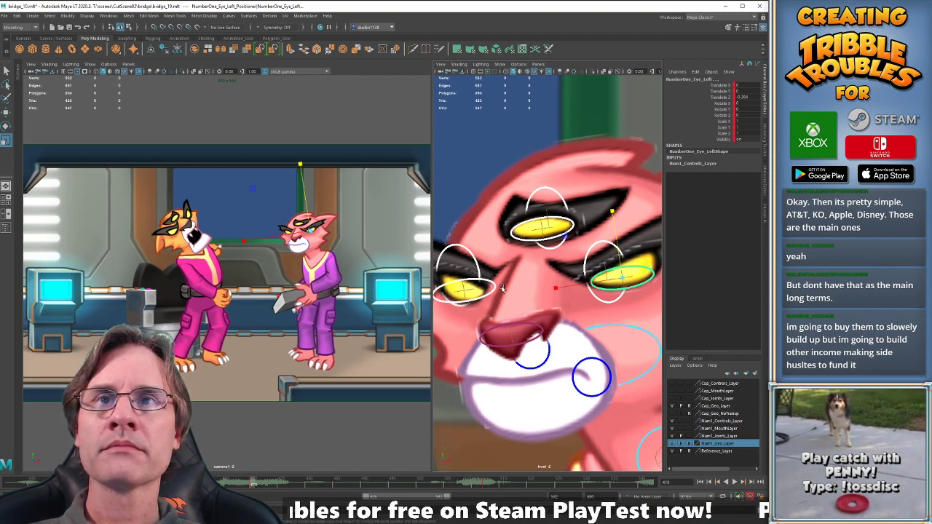
At frame 475, rotate the pink character's right eyebrow to about 12.5 in Z and lower it slightly.
{"action": "key", "text": "alt+v"}
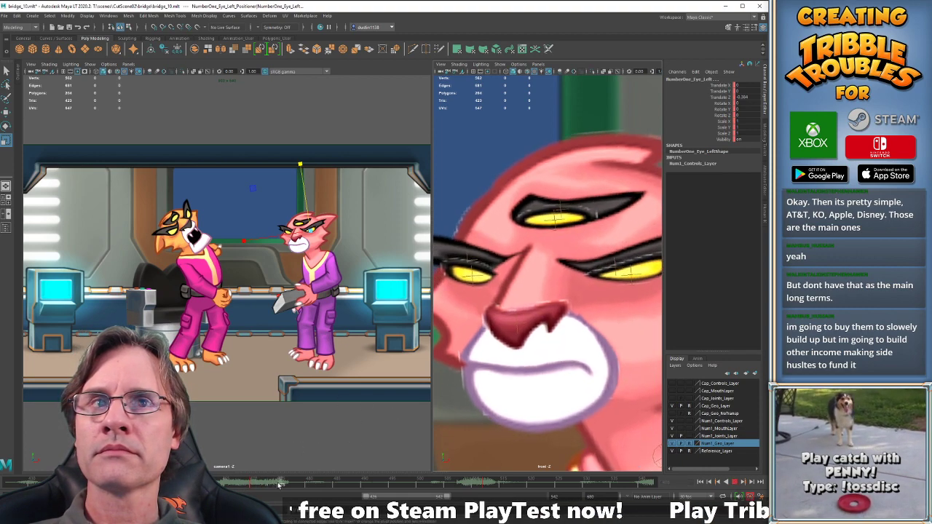
{"action": "key", "text": "alt+v"}
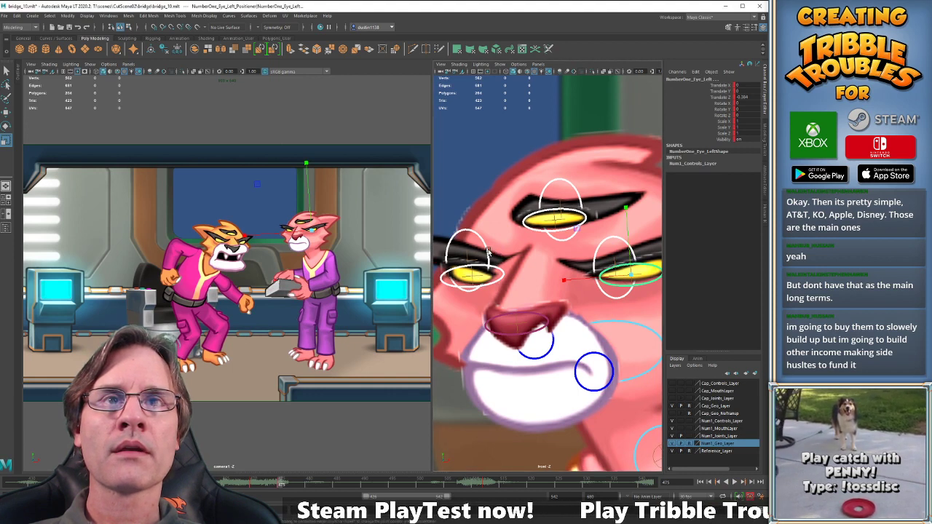
{"action": "left_click", "coordinate": [488, 251]}
{"action": "key", "text": "e"}
{"action": "left_click_drag", "start_coordinate": [489, 195], "coordinate": [496, 211]}
{"action": "key", "text": "w"}
{"action": "left_click_drag", "start_coordinate": [468, 261], "coordinate": [469, 267]}
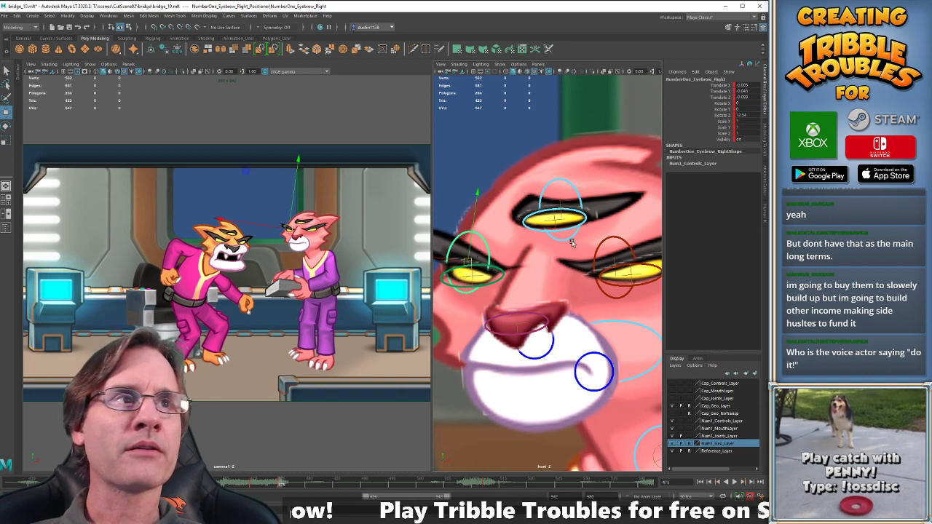
Rotate the pink character's left eyebrow to about -12.2 in Z at frame 475.
{"action": "left_click", "coordinate": [617, 238]}
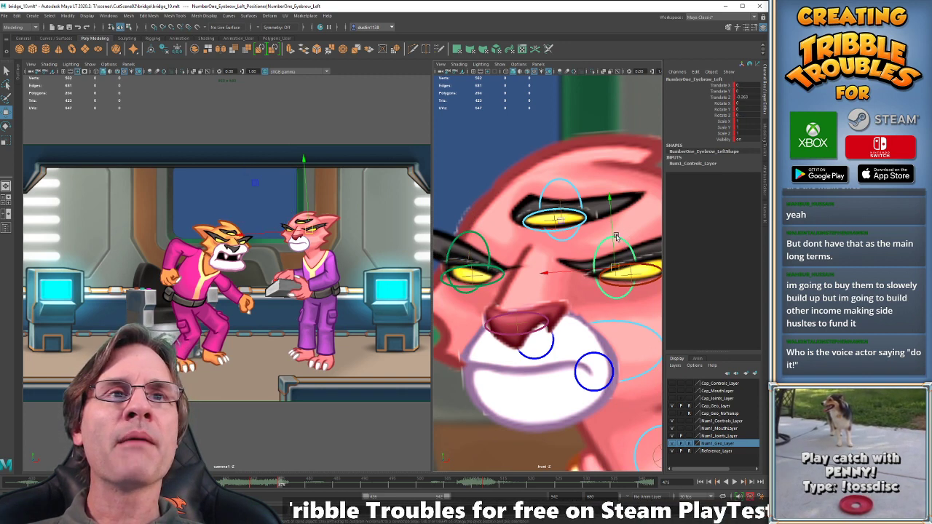
{"action": "key", "text": "e"}
{"action": "left_click_drag", "start_coordinate": [626, 198], "coordinate": [606, 198]}
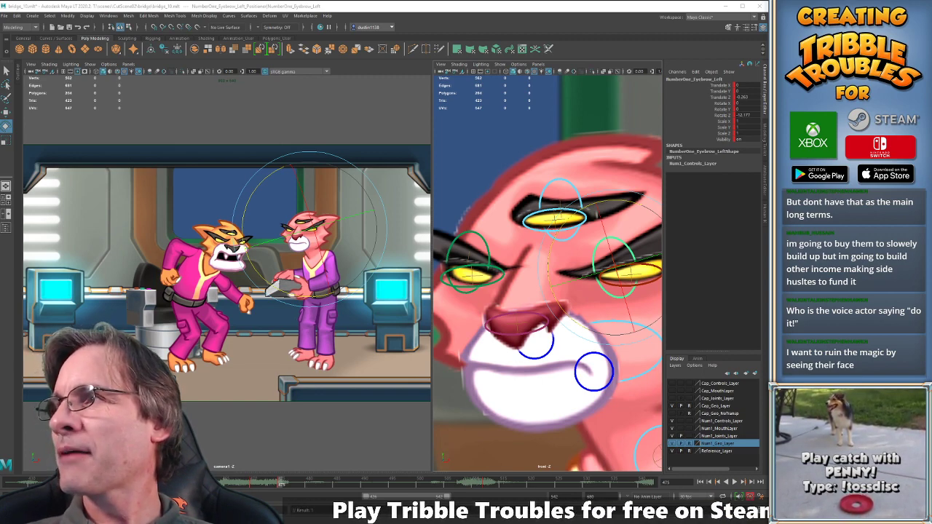
View the image search results for a bassist in a widened browser window, and close the window.
{"action": "left_click_drag", "start_coordinate": [2, 168], "coordinate": [339, 105]}
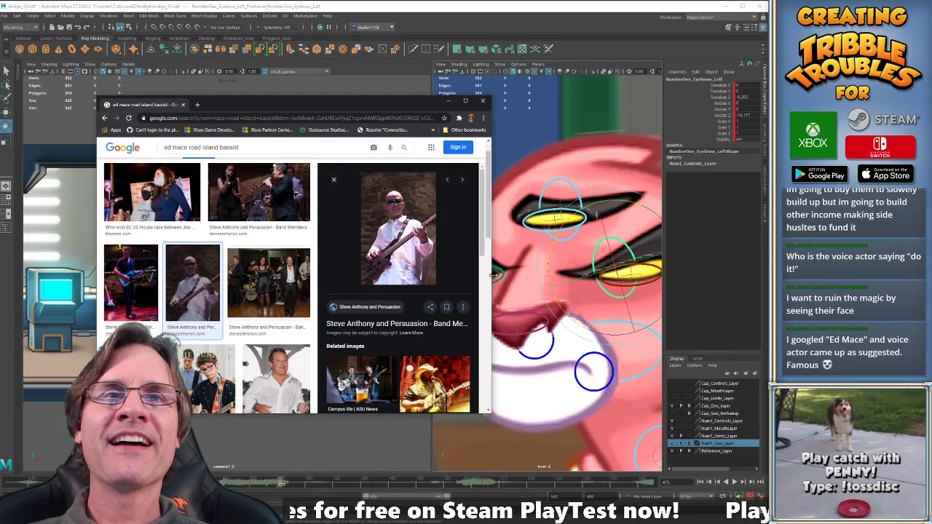
{"action": "left_click_drag", "start_coordinate": [493, 275], "coordinate": [546, 281]}
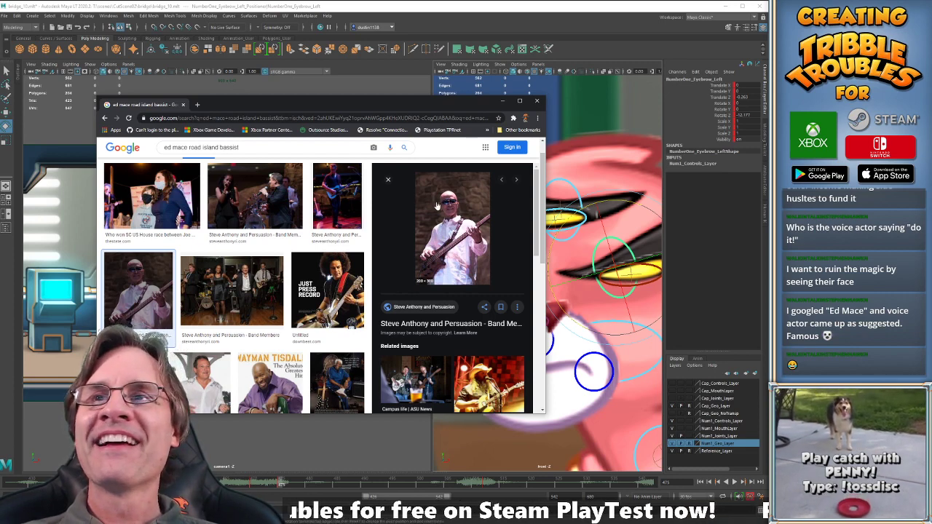
{"action": "left_click", "coordinate": [538, 101]}
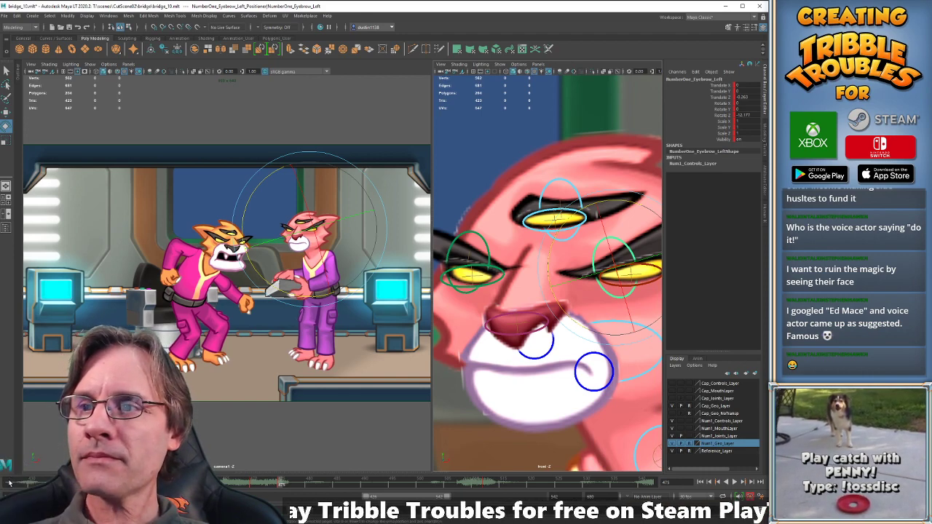
Play the animation from the start of the range to about frame 514 to check the new eyebrow pose.
{"action": "key", "text": "alt+shift+v"}
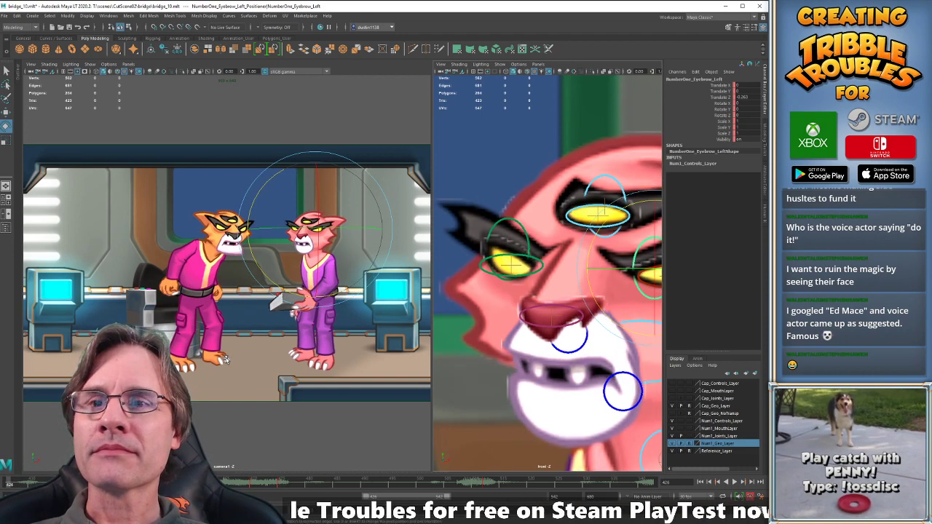
{"action": "key", "text": "alt+v"}
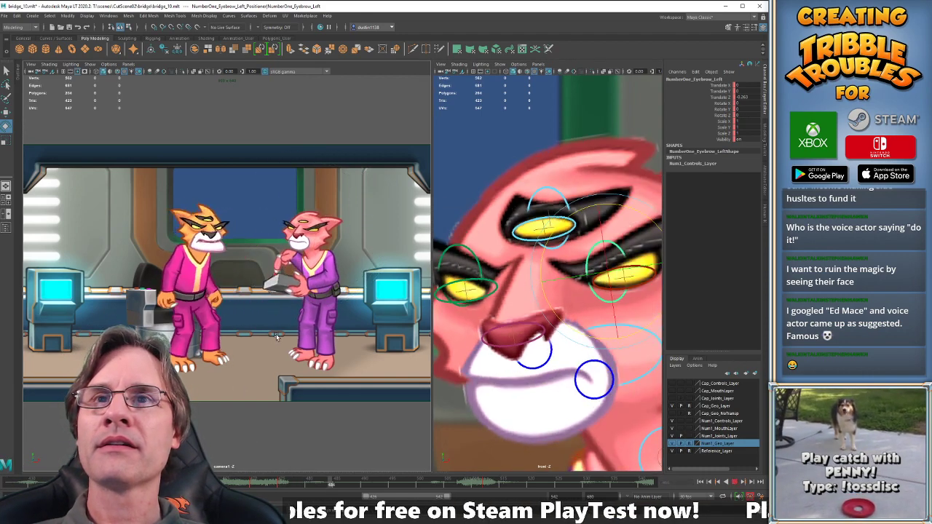
{"action": "key", "text": "alt+v"}
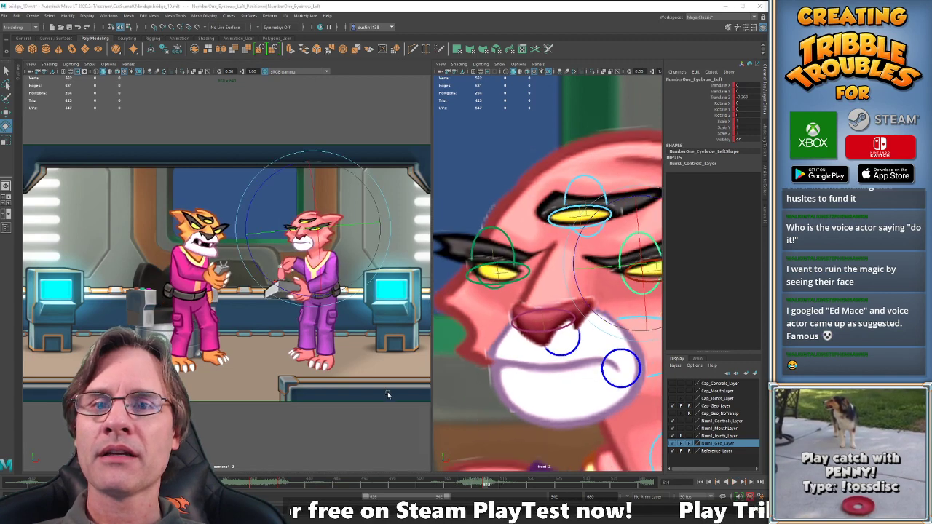
Delete the keys of the pink character's eyebrow and eye controls beyond frame 475, through about frame 645.
{"action": "key", "text": "comma"}
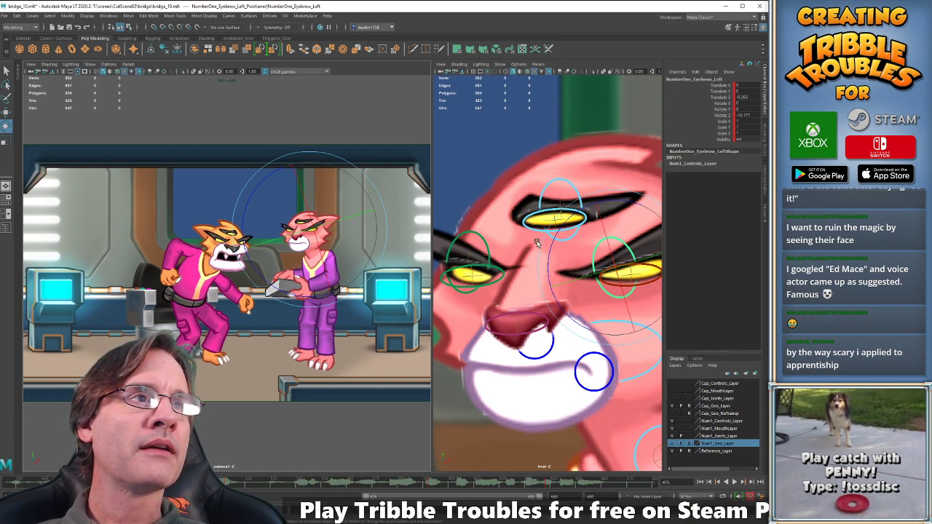
{"action": "key", "text": "w"}
{"action": "left_click", "coordinate": [573, 193]}
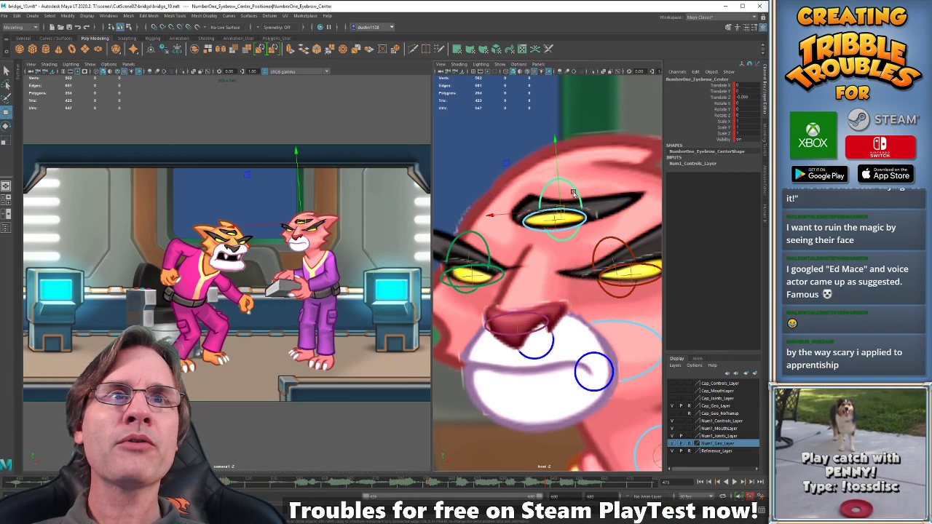
{"action": "left_click", "coordinate": [574, 229]}
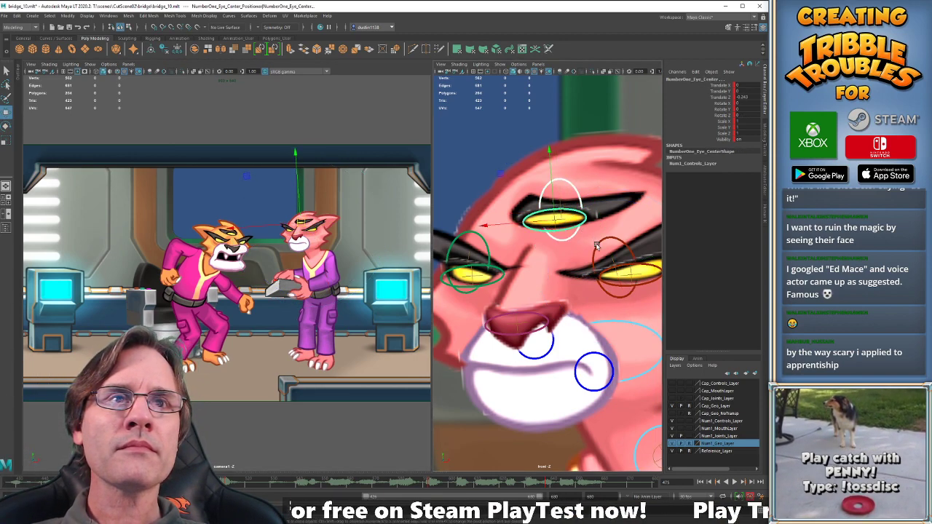
{"action": "left_click", "coordinate": [608, 289]}
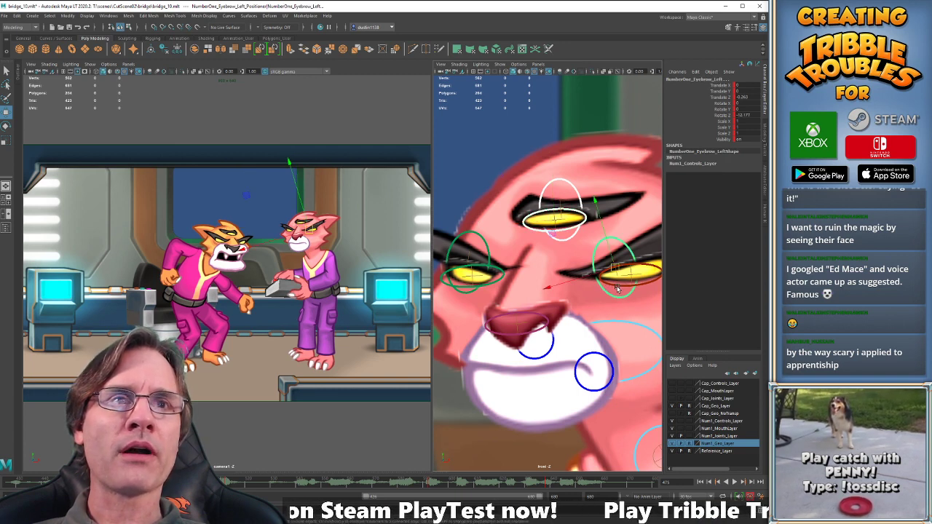
{"action": "left_click", "coordinate": [617, 289]}
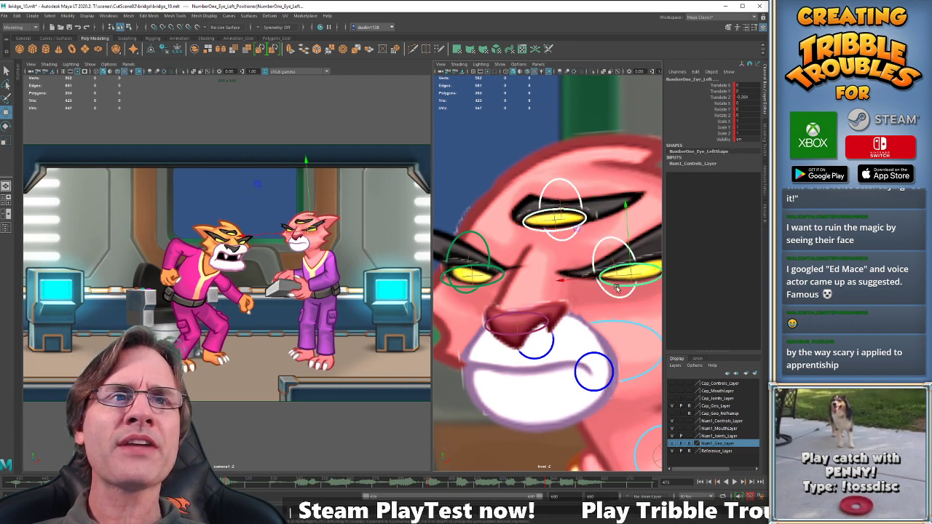
{"action": "left_click", "coordinate": [487, 274]}
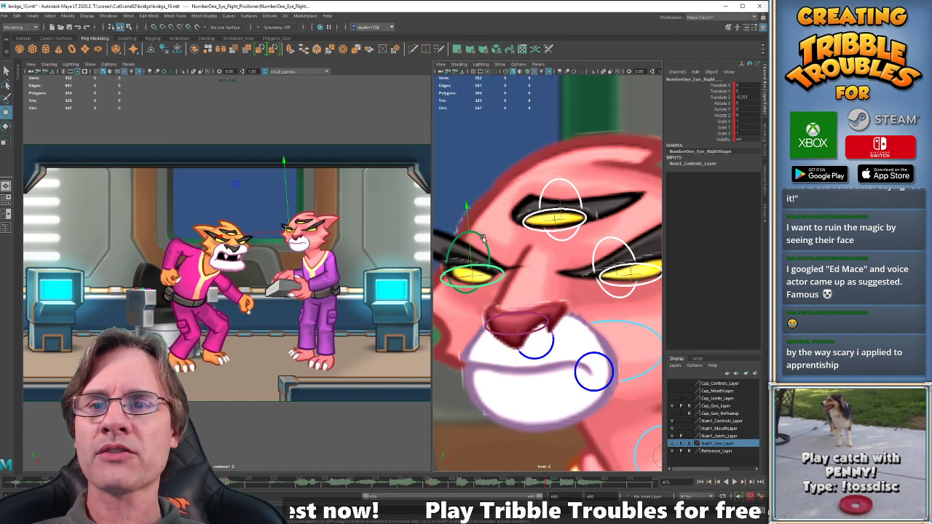
{"action": "left_click", "coordinate": [482, 238]}
{"action": "key", "text": "period"}
{"action": "left_click_drag", "start_coordinate": [225, 482], "coordinate": [565, 467], "text": "shift"}
{"action": "right_click", "coordinate": [502, 481]}
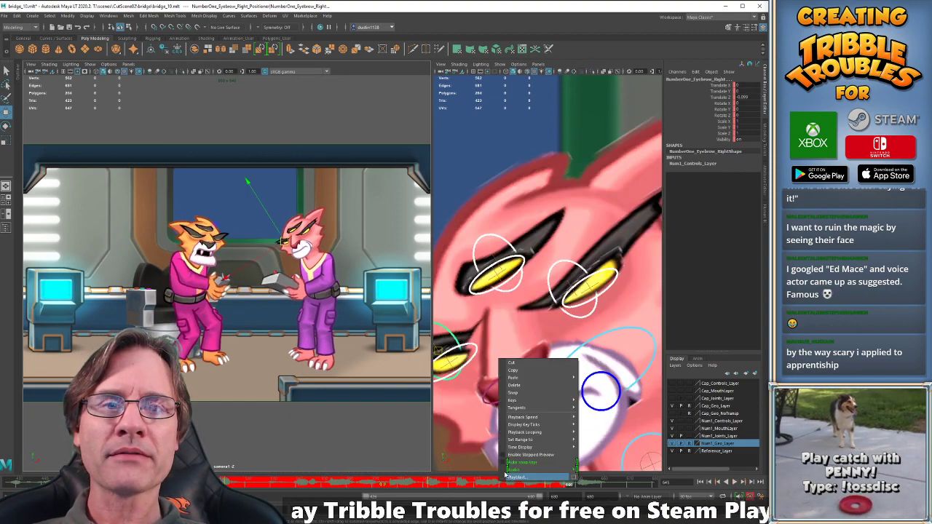
{"action": "left_click", "coordinate": [525, 386]}
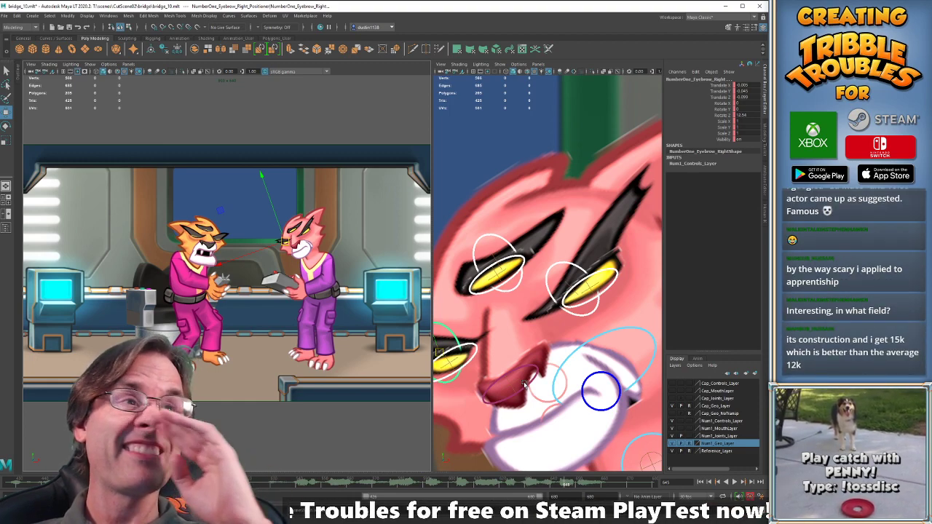
Play from the start of the range, compare frames 465 and 470, and replay to about frame 482 to check the eyebrows.
{"action": "key", "text": "alt+shift+v"}
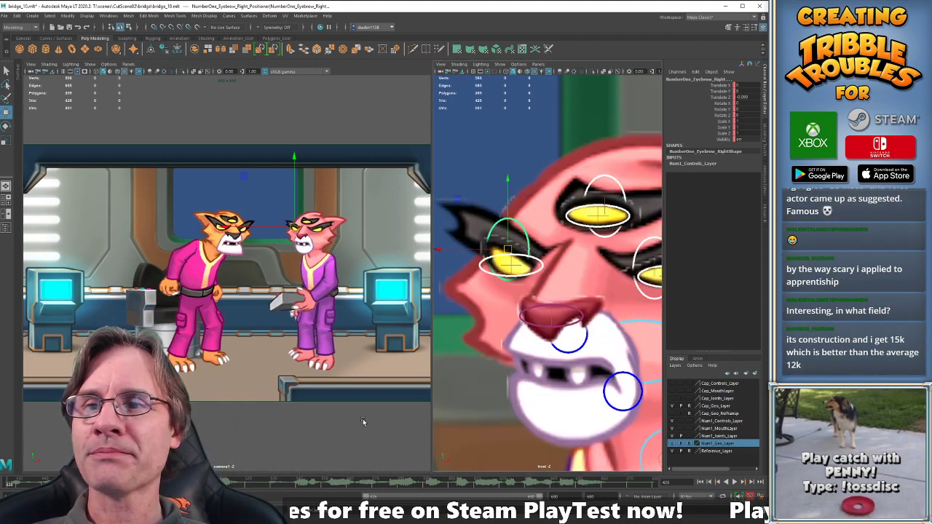
{"action": "key", "text": "alt+v"}
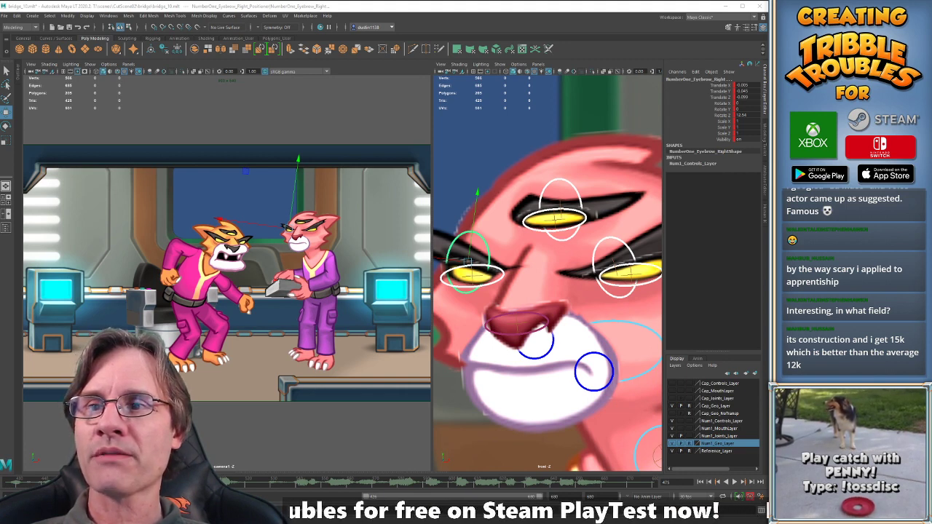
{"action": "left_click", "coordinate": [108, 482]}
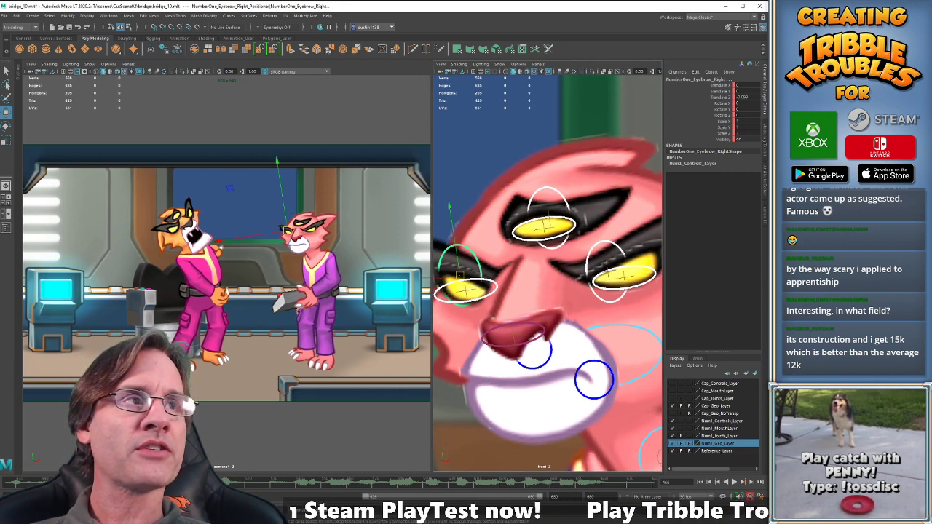
{"action": "key", "text": "period"}
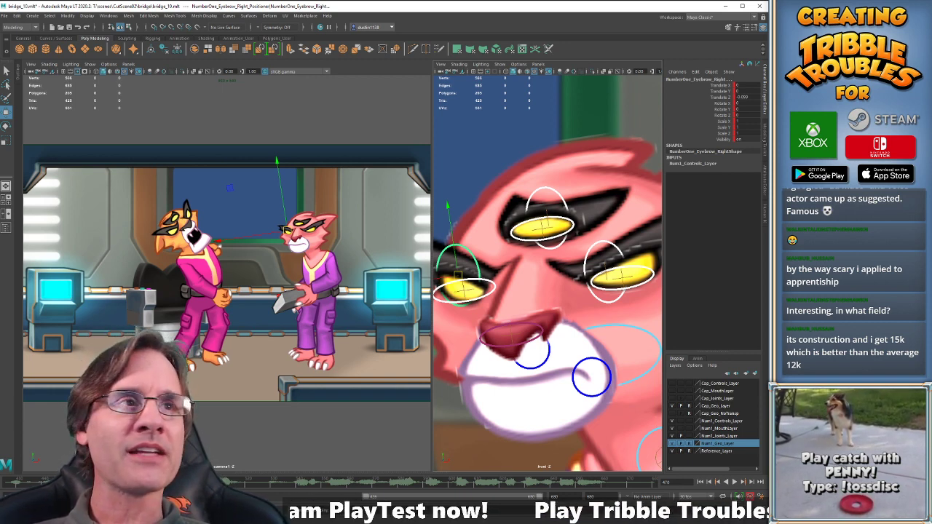
{"action": "key", "text": "comma"}
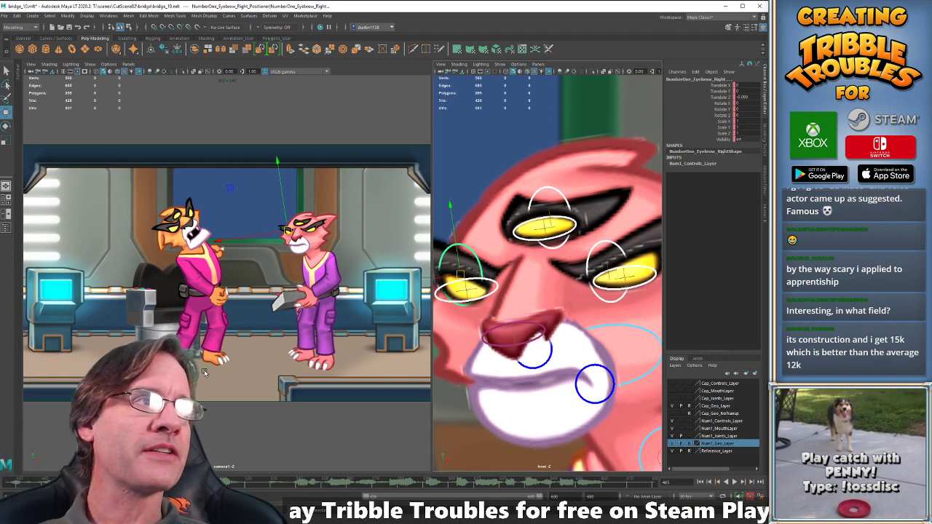
{"action": "key", "text": "alt+v"}
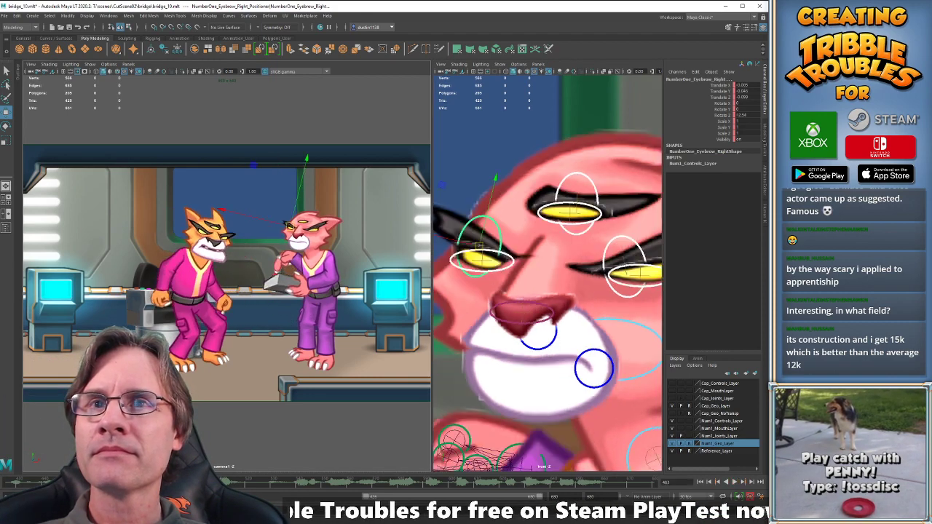
{"action": "key", "text": "alt+v"}
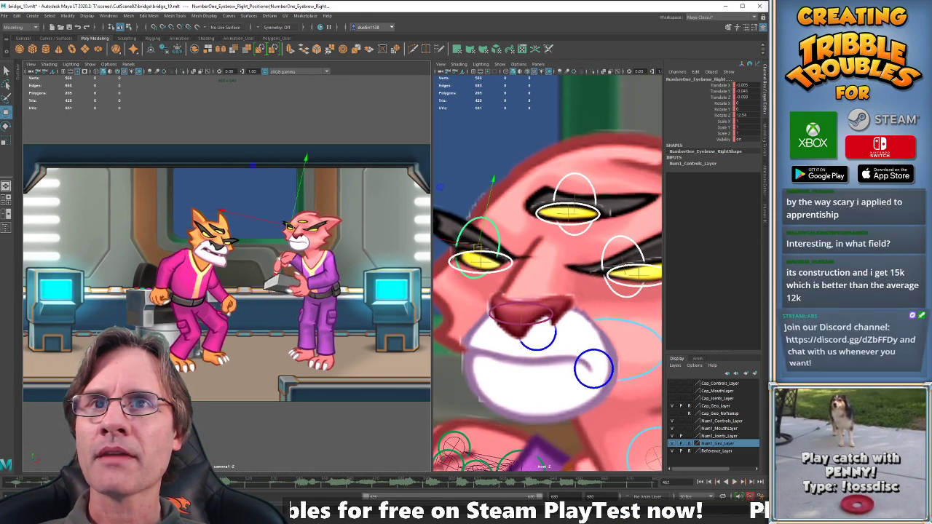
Compare the eyebrow keys at frames 470 and 475, and turn off the timeline's audio.
{"action": "key", "text": "comma"}
{"action": "key", "text": "comma"}
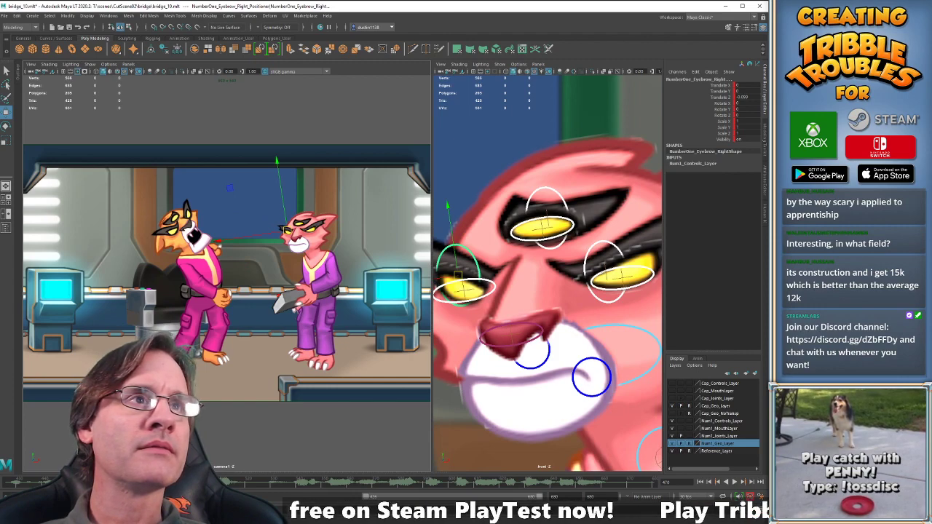
{"action": "key", "text": "period"}
{"action": "mouse_move", "coordinate": [151, 482]}
{"action": "left_mouse_down"}
{"action": "mouse_move", "coordinate": [139, 482]}
{"action": "mouse_move", "coordinate": [166, 482]}
{"action": "left_mouse_up"}
{"action": "right_click", "coordinate": [204, 480]}
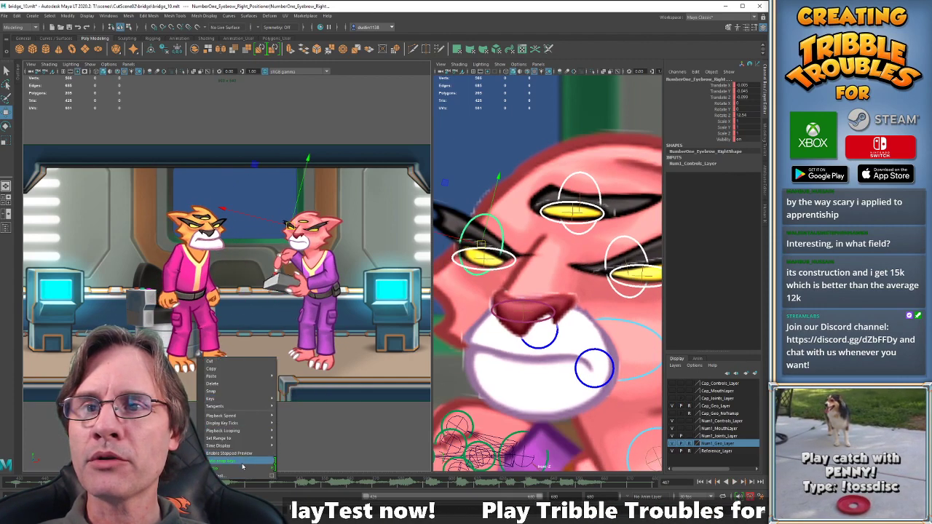
{"action": "mouse_move", "coordinate": [262, 467]}
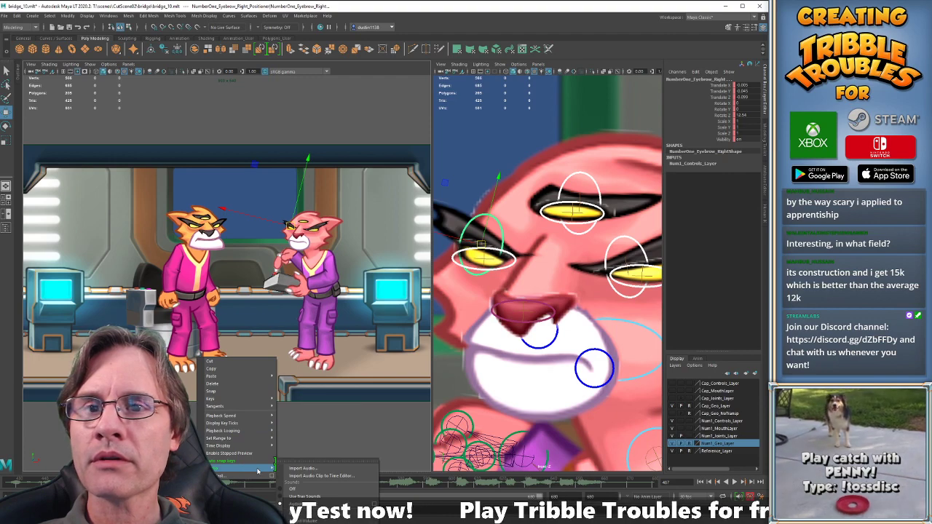
{"action": "left_click", "coordinate": [309, 490]}
Play the animation repeatedly through about frame 517 and compare the keys at frames 475 and 518 to check the eyebrow timing.
{"action": "key", "text": "alt+v"}
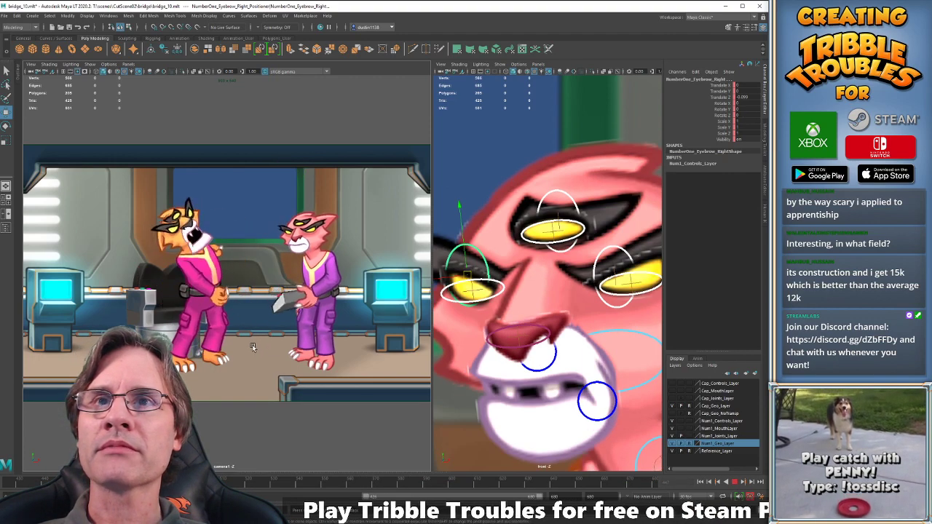
{"action": "key", "text": "alt+v"}
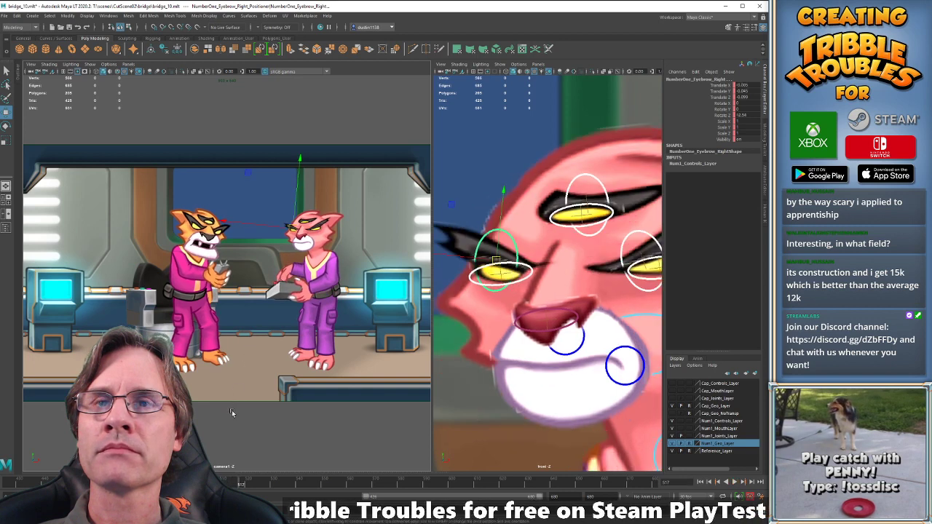
{"action": "key", "text": "alt+v"}
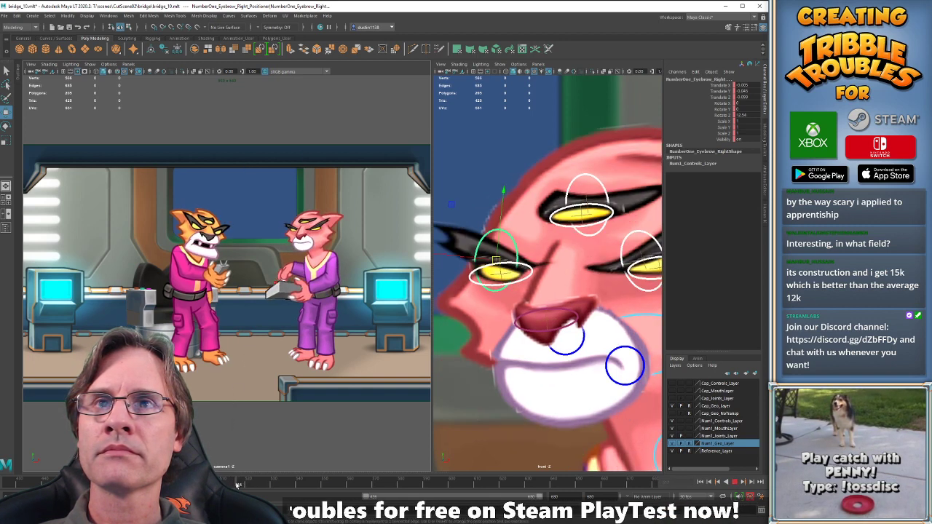
{"action": "key", "text": "alt+v"}
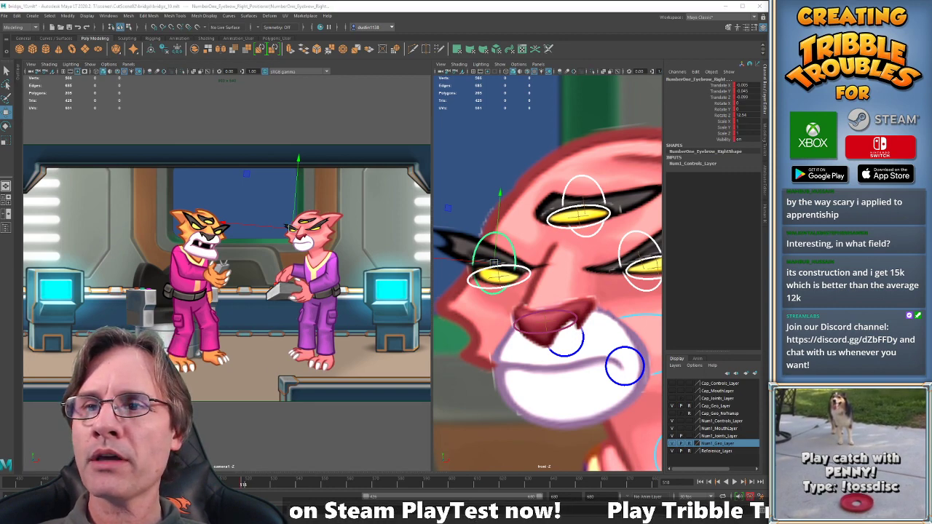
{"action": "key", "text": "alt+v"}
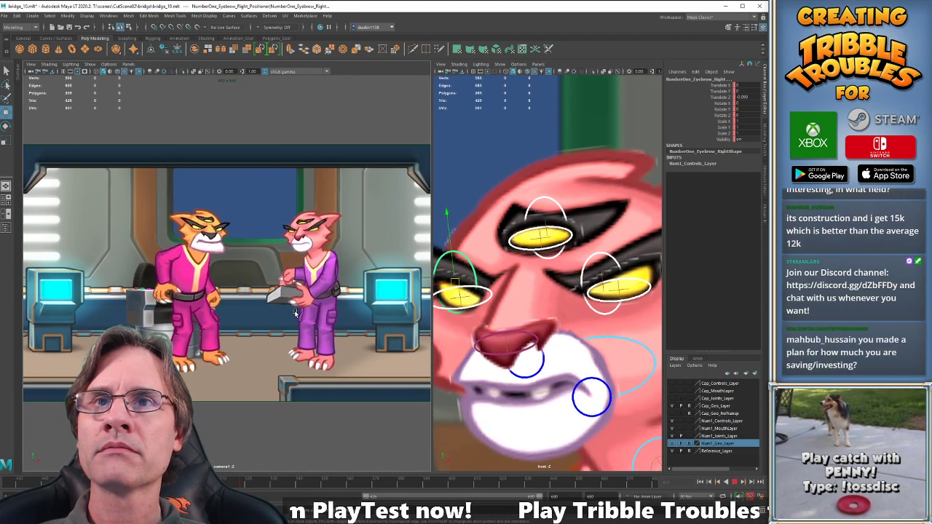
{"action": "key", "text": "alt+v"}
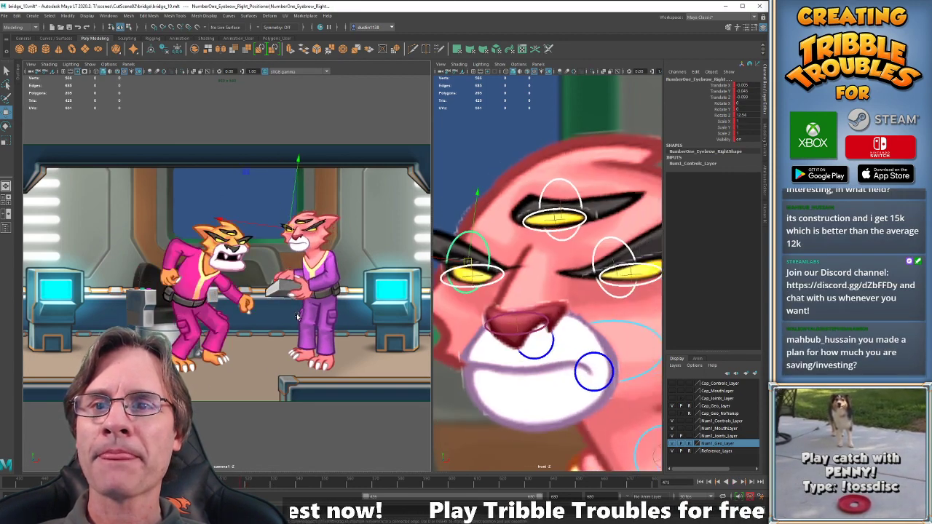
{"action": "key", "text": "period"}
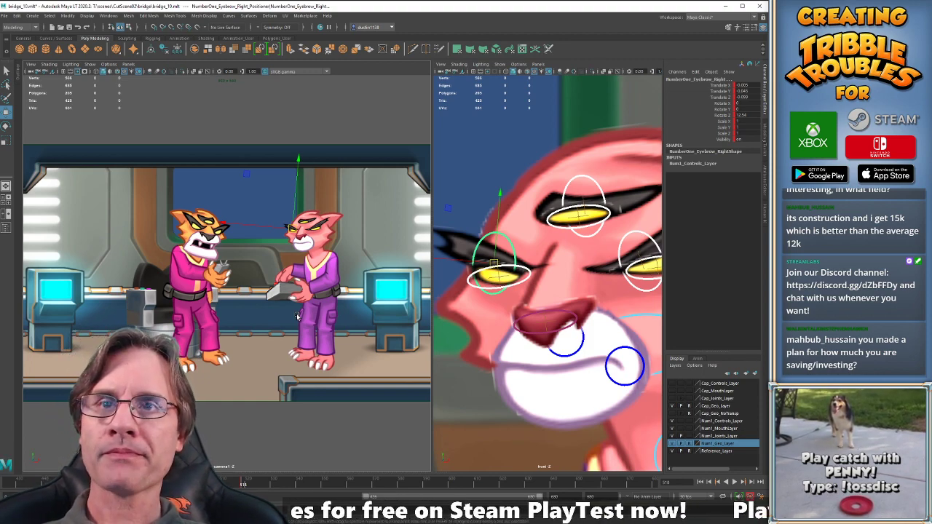
{"action": "key", "text": "comma"}
{"action": "key", "text": "period"}
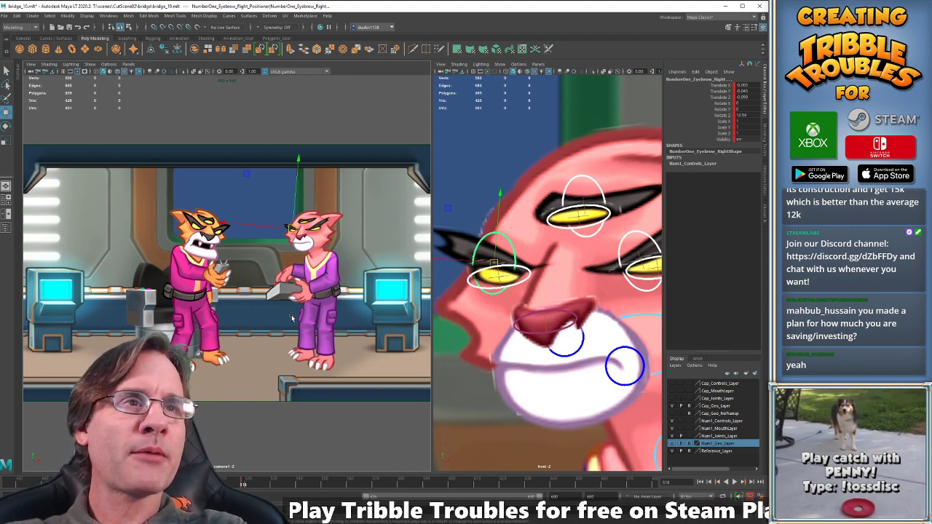
{"action": "key", "text": "alt+v"}
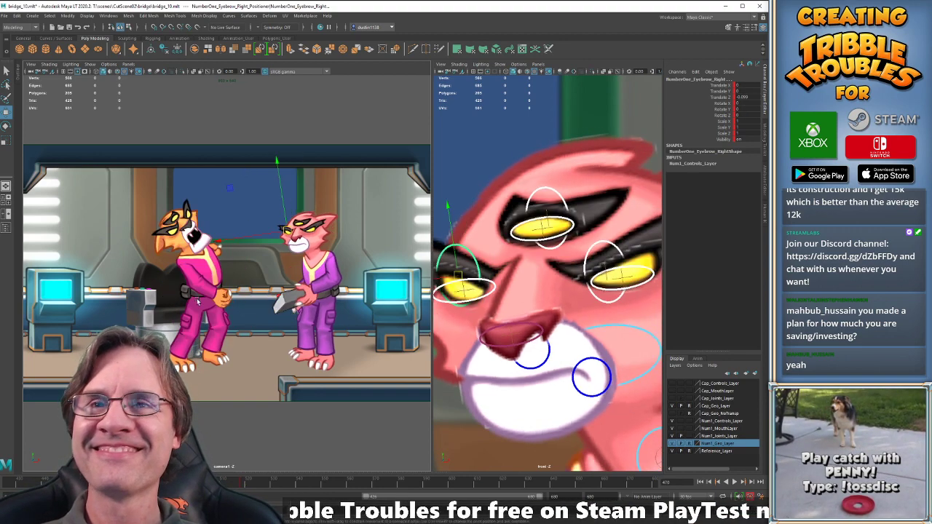
{"action": "key", "text": "alt+v"}
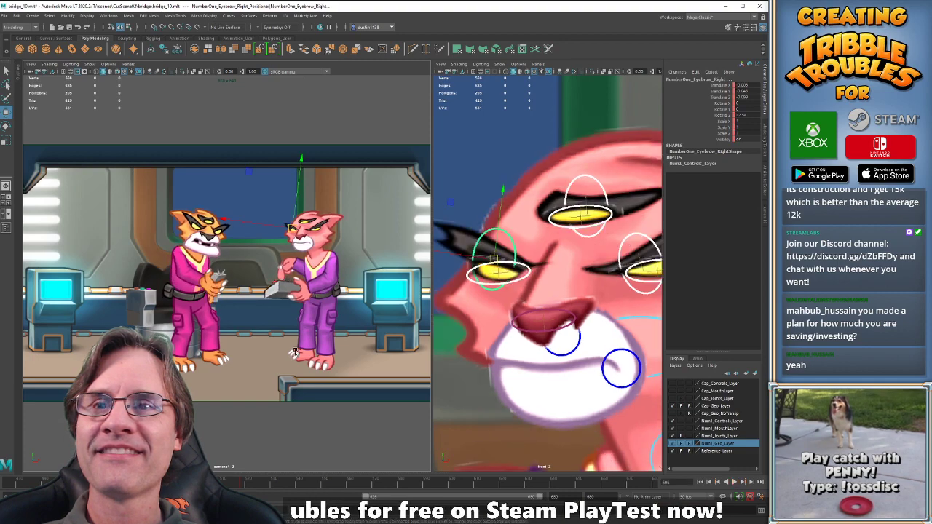
Key the pink character's eyebrow and eye controls at frame 521, undoing a trial scale.
{"action": "mouse_move", "coordinate": [251, 483]}
{"action": "left_mouse_down"}
{"action": "mouse_move", "coordinate": [316, 391]}
{"action": "mouse_move", "coordinate": [283, 483]}
{"action": "mouse_move", "coordinate": [250, 483]}
{"action": "left_mouse_up"}
{"action": "key", "text": "ctrl+z"}
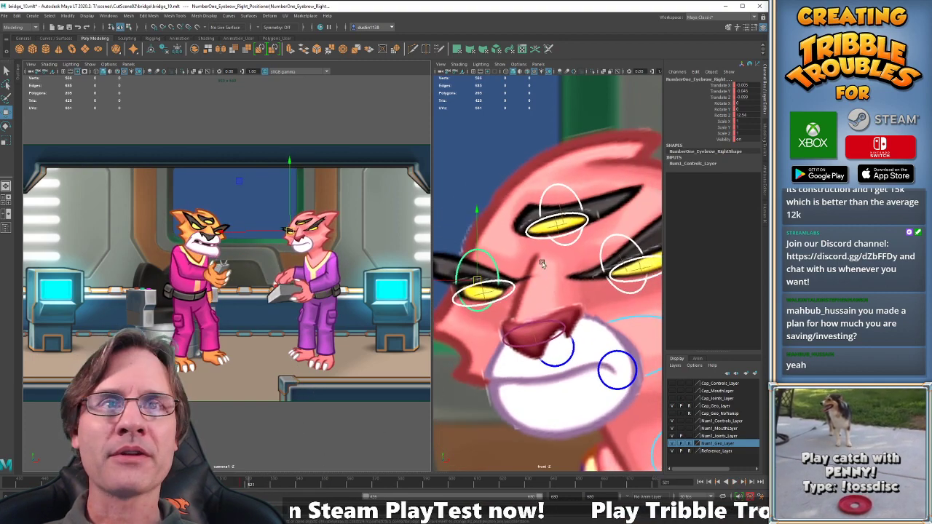
{"action": "key", "text": "r"}
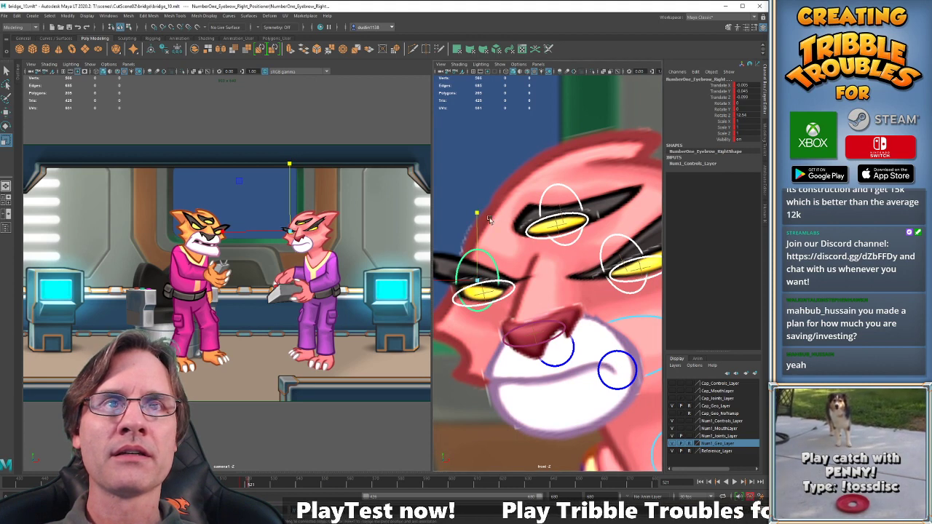
{"action": "left_click", "coordinate": [477, 215]}
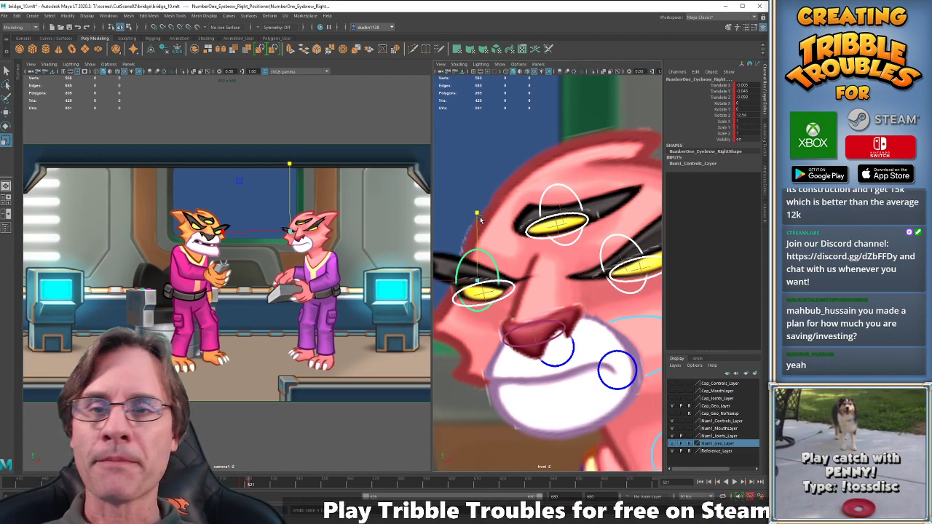
Copy the eyebrow and eye keys from frame 470 and paste them at frame 525.
{"action": "key", "text": "alt+period"}
{"action": "key", "text": "alt+period"}
{"action": "key", "text": "alt+period"}
{"action": "key", "text": "alt+period"}
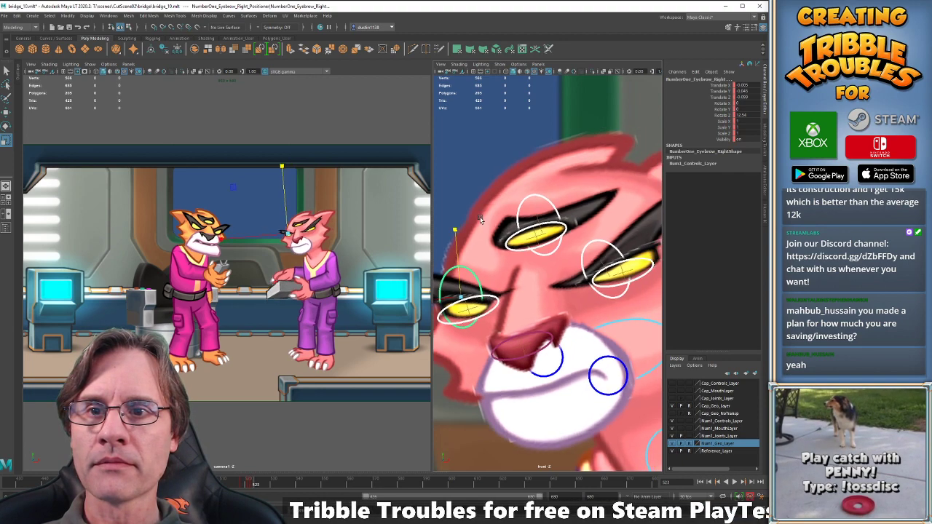
{"action": "left_click_drag", "start_coordinate": [255, 483], "coordinate": [133, 483]}
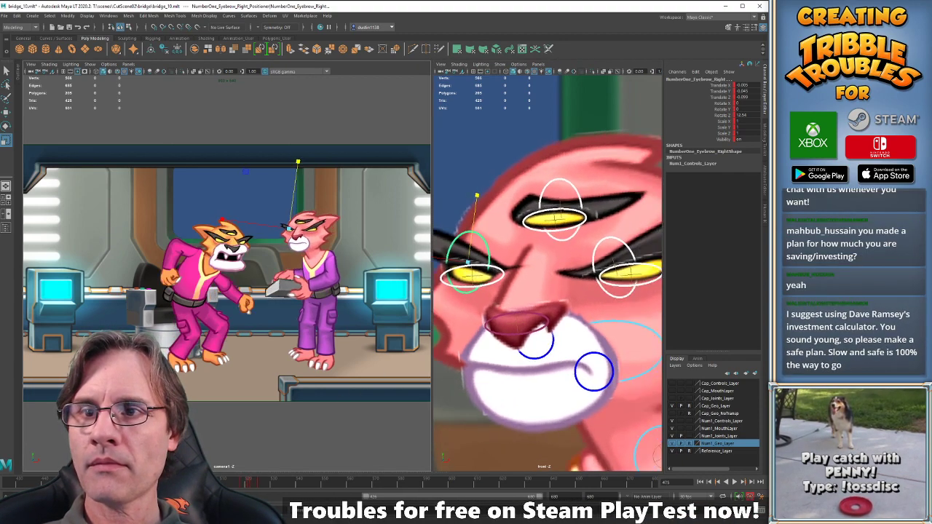
{"action": "left_click", "coordinate": [121, 483]}
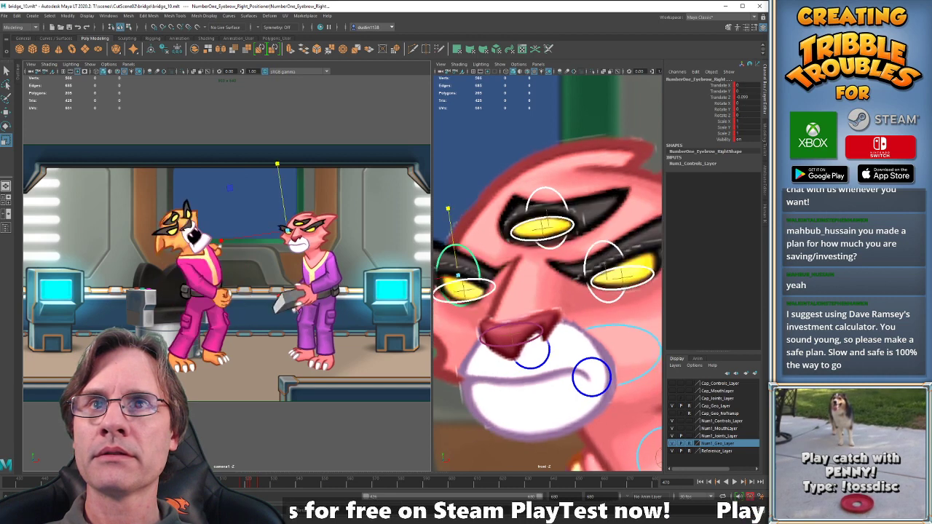
{"action": "right_click", "coordinate": [121, 482]}
{"action": "left_click", "coordinate": [155, 369]}
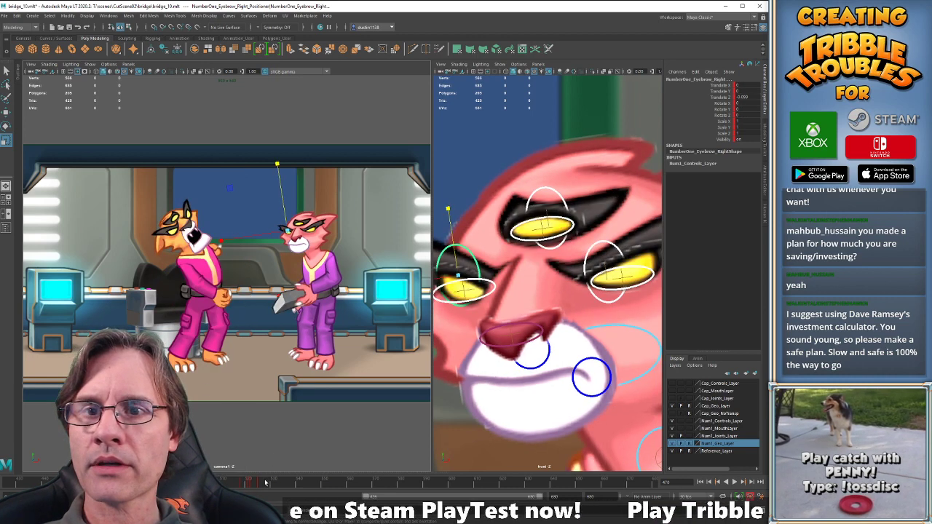
{"action": "left_click", "coordinate": [265, 483]}
{"action": "right_click", "coordinate": [268, 483]}
{"action": "mouse_move", "coordinate": [320, 376]}
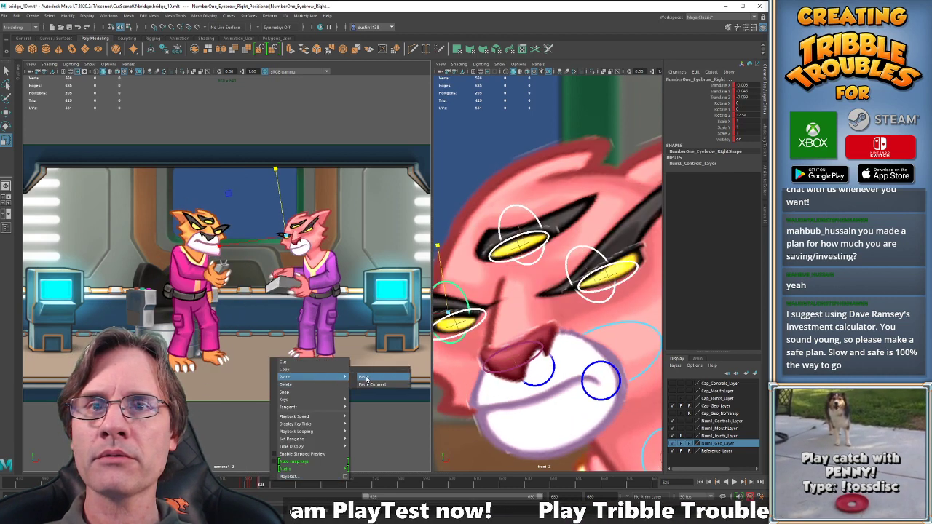
{"action": "left_click", "coordinate": [365, 377]}
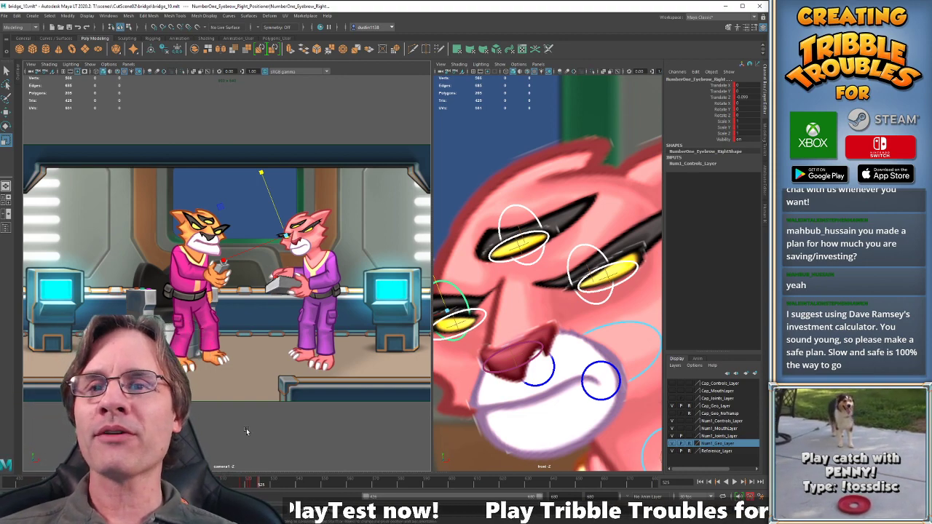
Play the section around the pasted key and step between the keys near frames 521 and 525 to compare the eyebrow poses.
{"action": "left_click", "coordinate": [115, 483]}
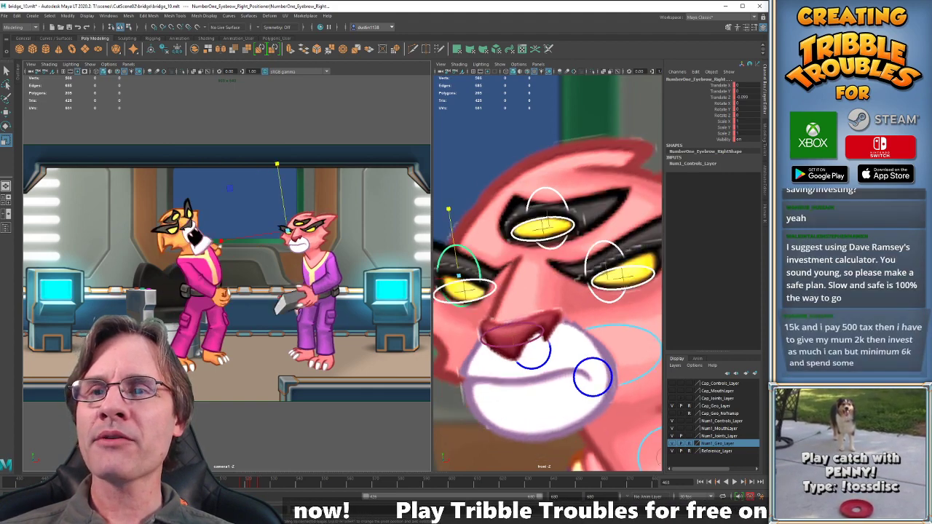
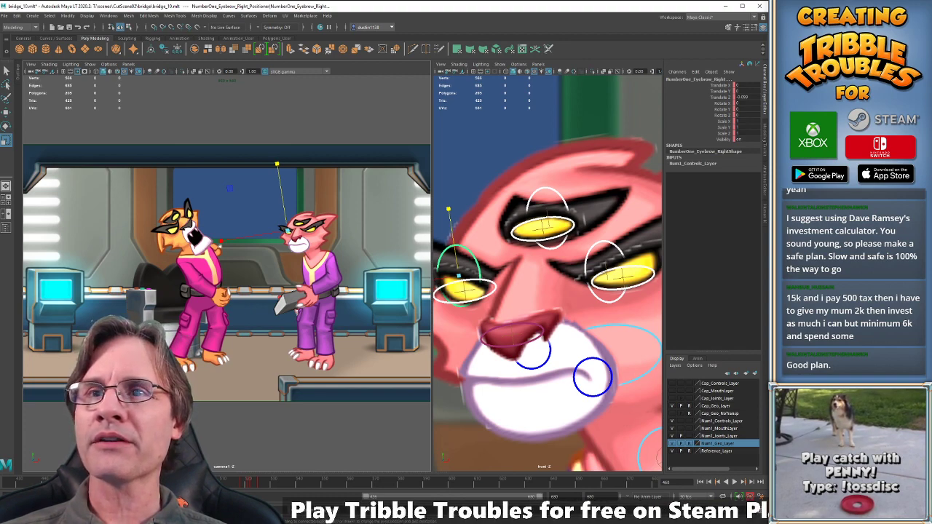
{"action": "left_click", "coordinate": [224, 484]}
{"action": "key", "text": "alt+v"}
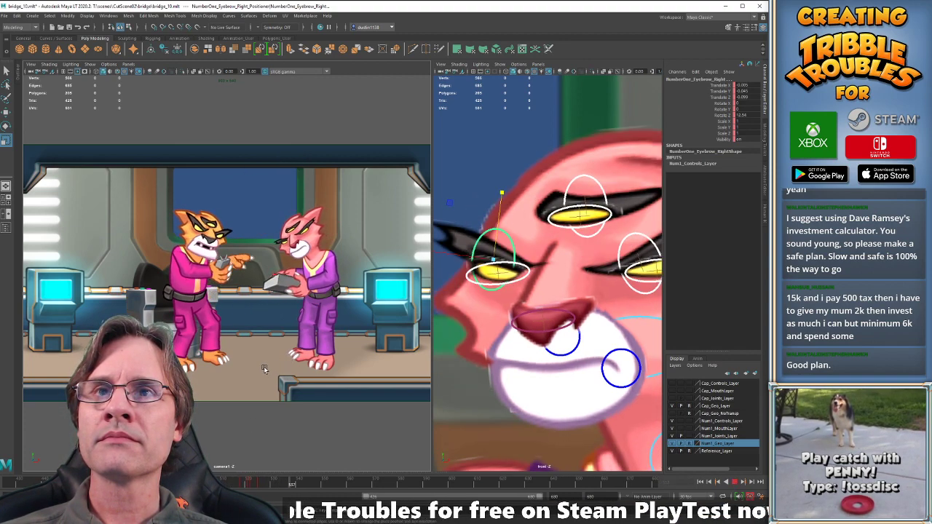
{"action": "key", "text": "alt+v"}
{"action": "key", "text": "comma"}
{"action": "key", "text": "comma"}
{"action": "key", "text": "comma"}
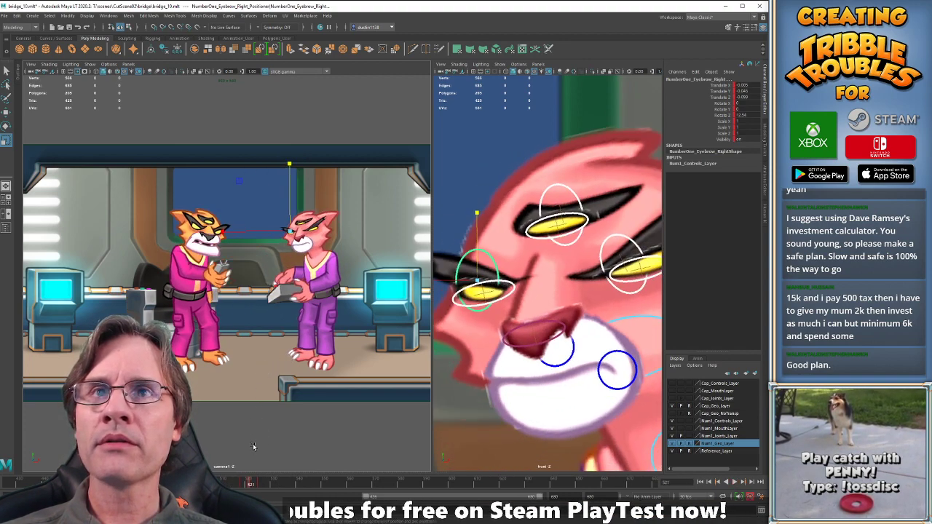
{"action": "key", "text": "period"}
{"action": "key", "text": "comma"}
{"action": "key", "text": "comma"}
{"action": "key", "text": "period"}
{"action": "key", "text": "period"}
{"action": "key", "text": "period"}
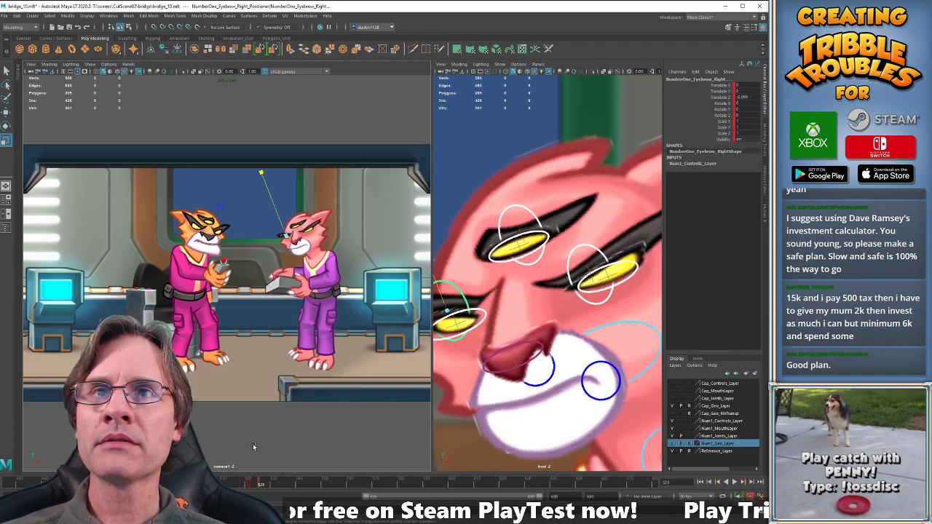
Move the pasted eyebrow and eye keys from frame 525 to about frame 528, and play the section to check the transition.
{"action": "left_click_drag", "start_coordinate": [260, 486], "coordinate": [289, 485]}
{"action": "key", "text": "comma"}
{"action": "key", "text": "comma"}
{"action": "key", "text": "comma"}
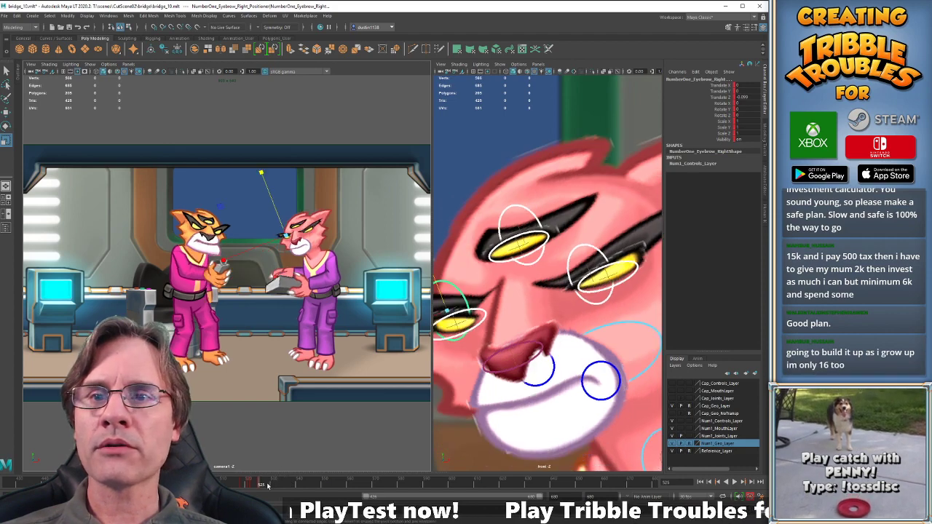
{"action": "key", "text": "period"}
{"action": "key", "text": "period"}
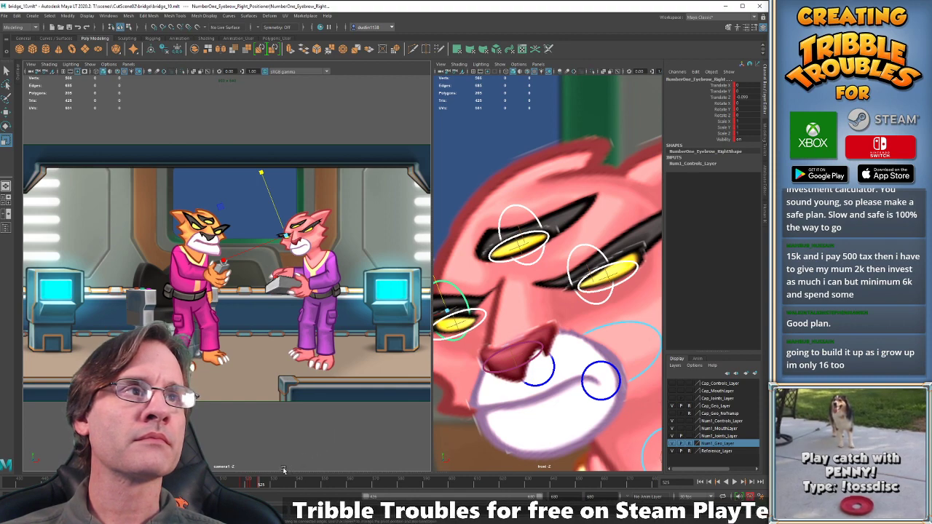
{"action": "left_click_drag", "start_coordinate": [258, 485], "coordinate": [270, 486]}
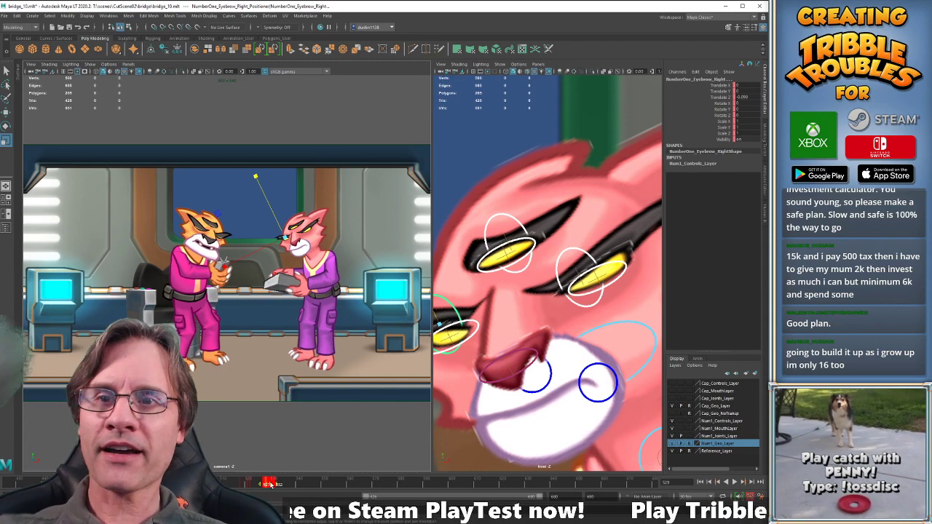
{"action": "left_click_drag", "start_coordinate": [242, 486], "coordinate": [269, 486]}
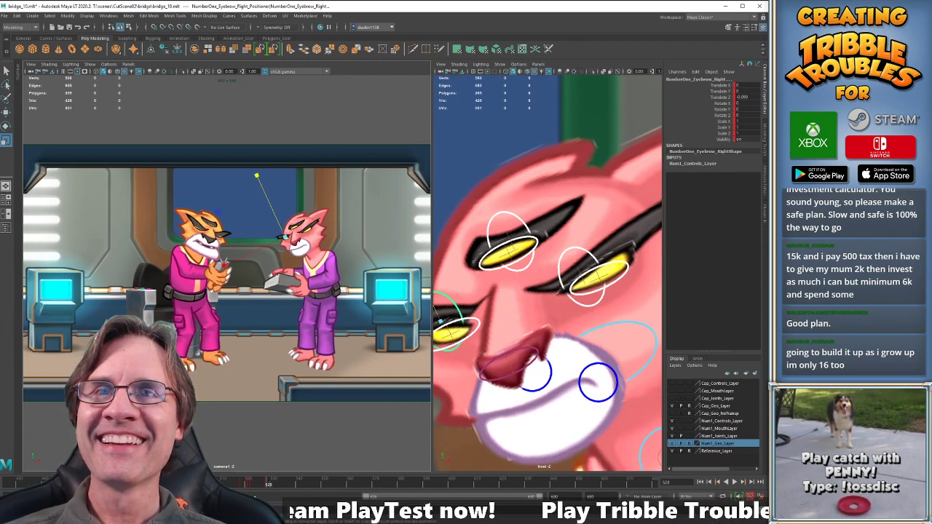
{"action": "left_click", "coordinate": [234, 485]}
{"action": "key", "text": "alt+v"}
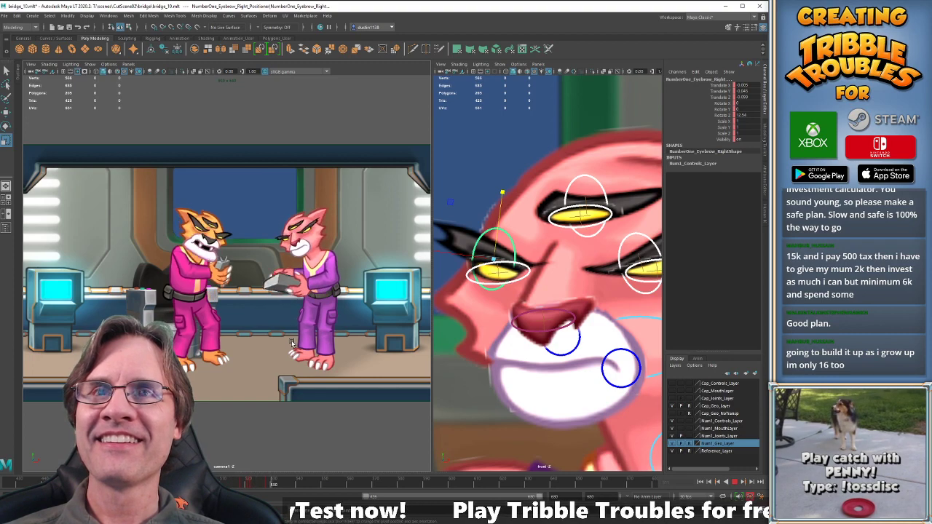
{"action": "key", "text": "alt+v"}
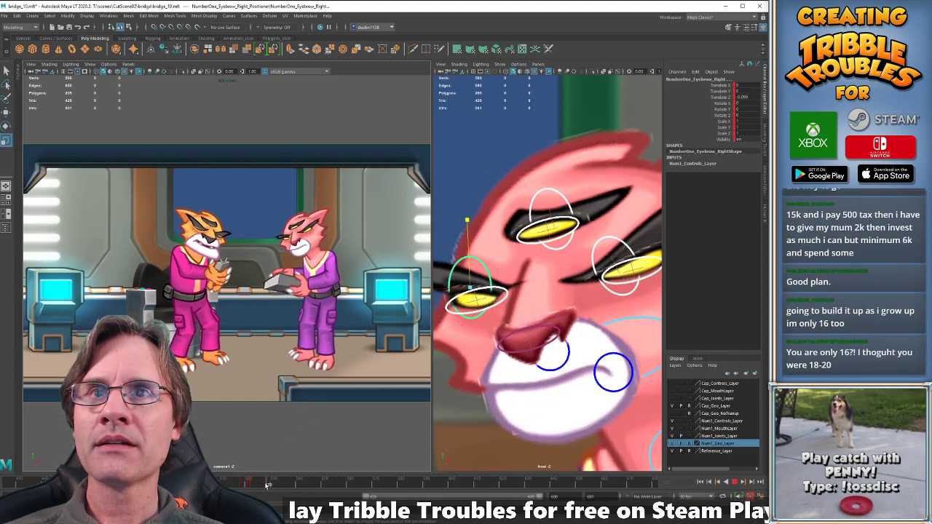
At frame 521, select the pink character's centre, right and left eyebrow and eye joints together.
{"action": "mouse_move", "coordinate": [267, 486]}
{"action": "left_mouse_down"}
{"action": "mouse_move", "coordinate": [249, 484]}
{"action": "mouse_move", "coordinate": [266, 482]}
{"action": "left_mouse_up"}
{"action": "key", "text": "comma"}
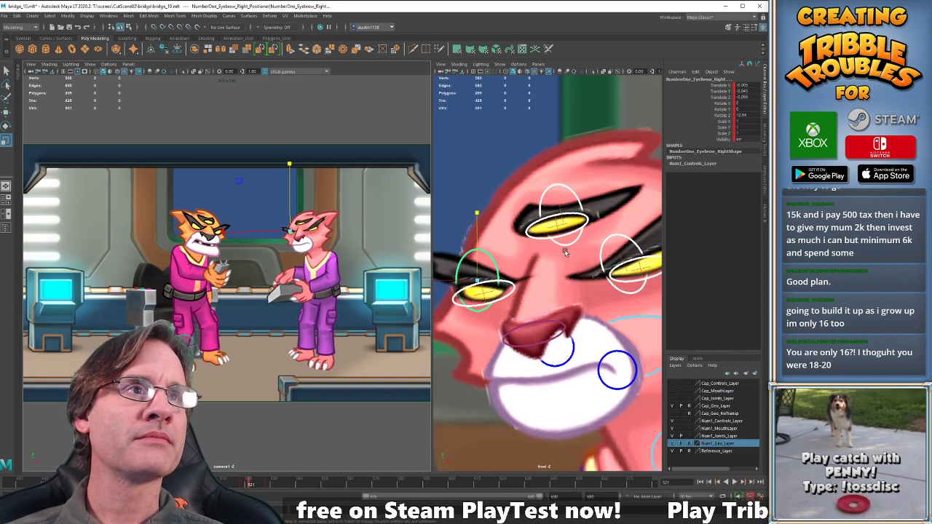
{"action": "left_click", "coordinate": [563, 209]}
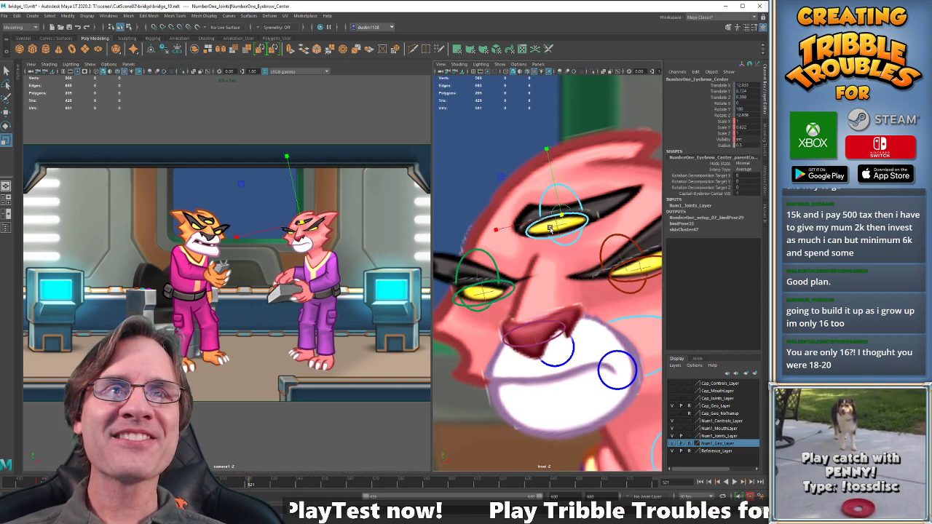
{"action": "left_click", "coordinate": [551, 229]}
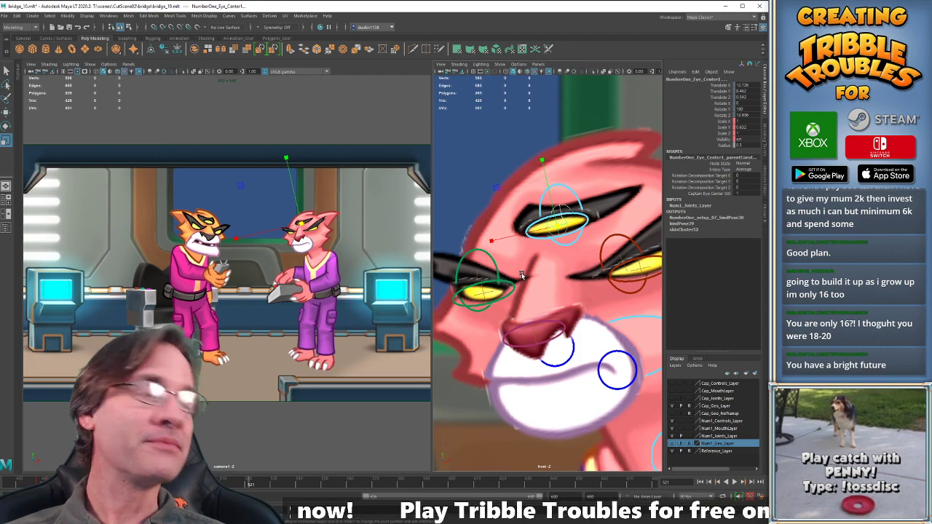
{"action": "left_click", "coordinate": [482, 292]}
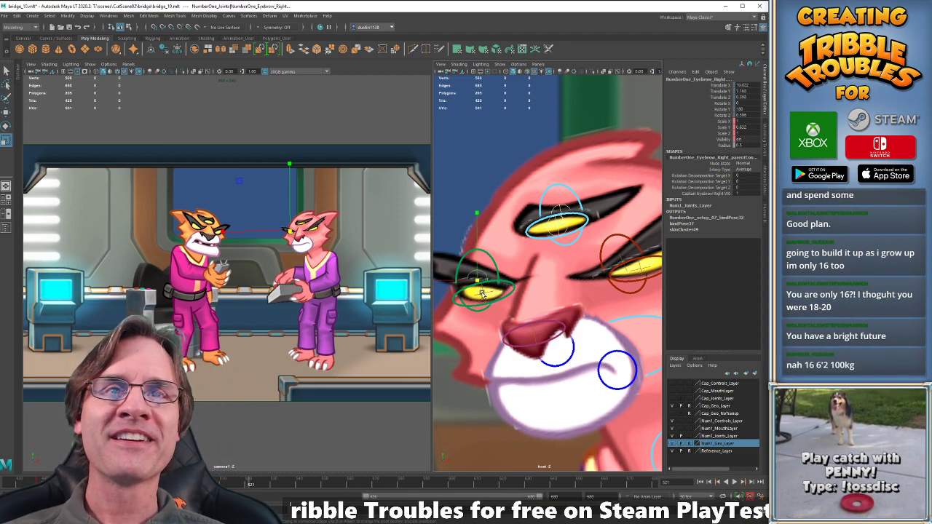
{"action": "left_click", "coordinate": [481, 291]}
{"action": "left_click", "coordinate": [621, 258]}
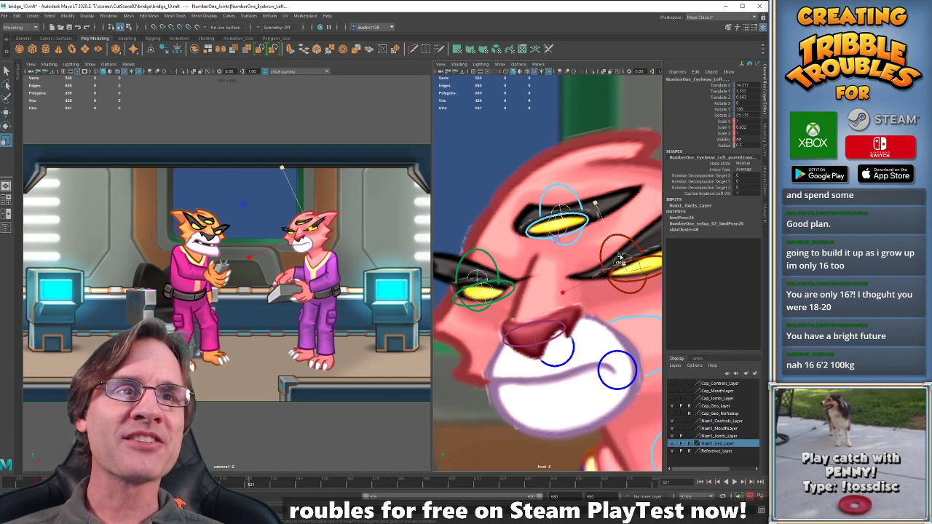
{"action": "left_click", "coordinate": [640, 268]}
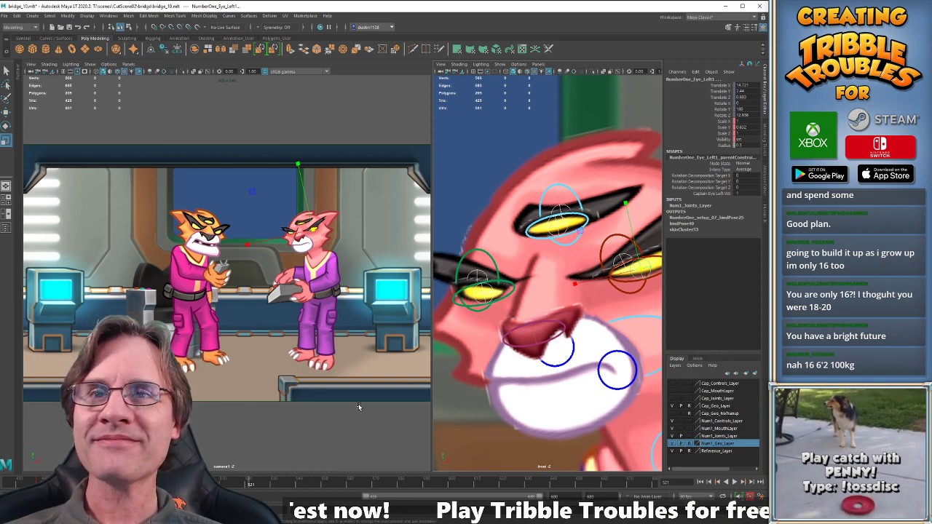
Add the right eye control to the selection and scale the eyes and eyelids down in height at frame 521 for a tighter squint.
{"action": "left_click", "coordinate": [504, 297]}
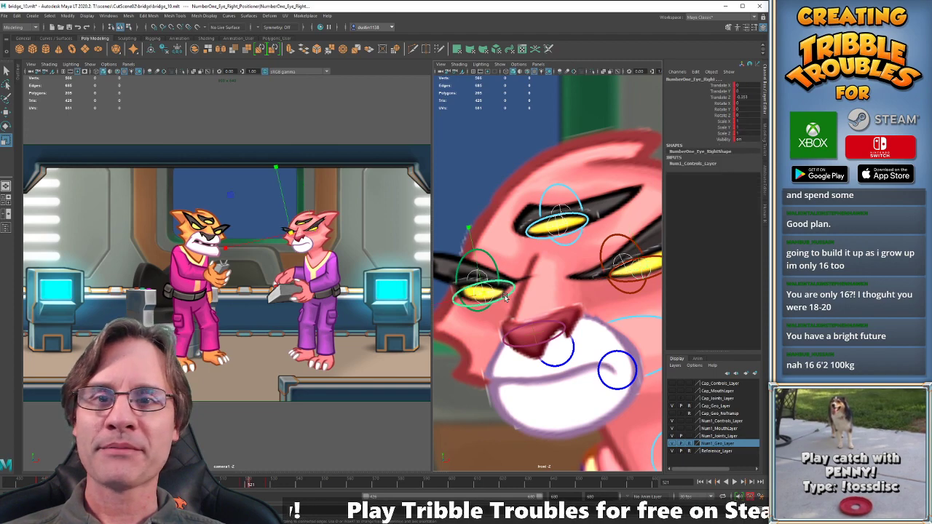
{"action": "key", "text": "."}
{"action": "key", "text": "."}
{"action": "key", "text": "."}
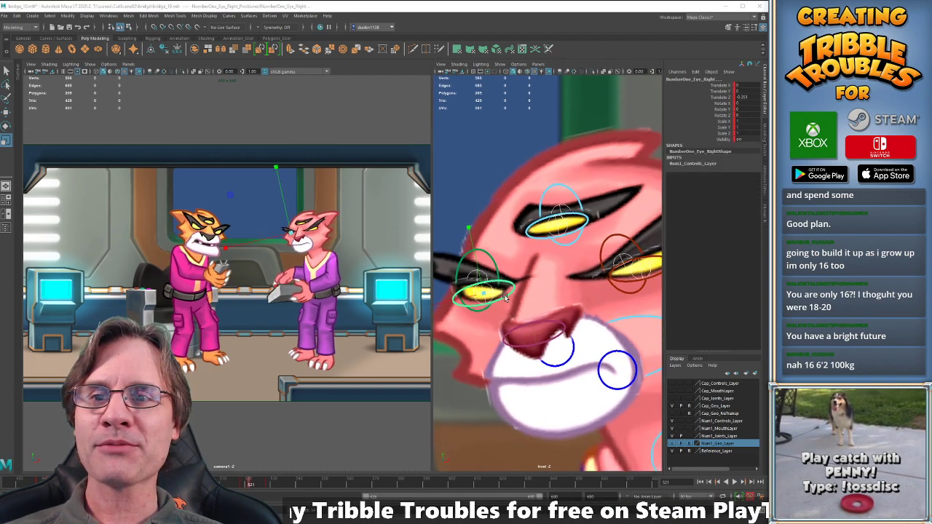
{"action": "key", "text": "."}
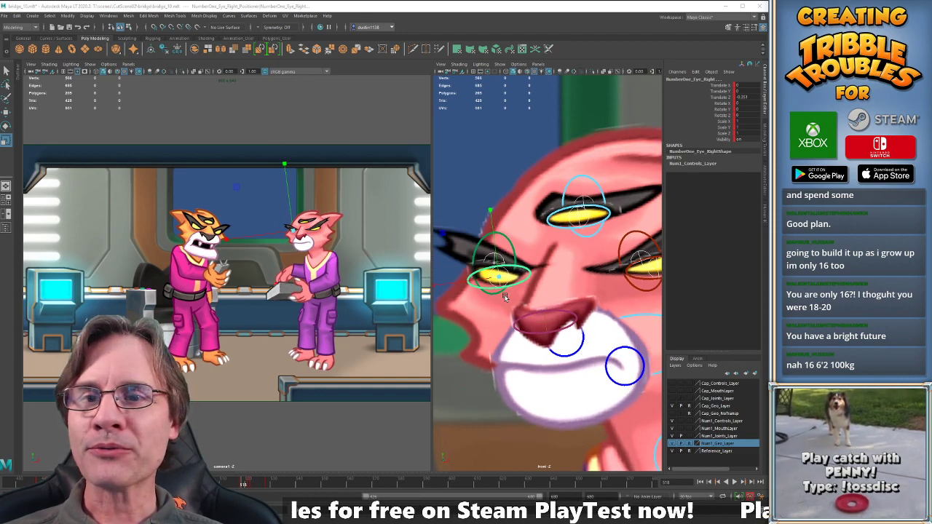
{"action": "key", "text": "."}
{"action": "key", "text": "."}
{"action": "key", "text": "e"}
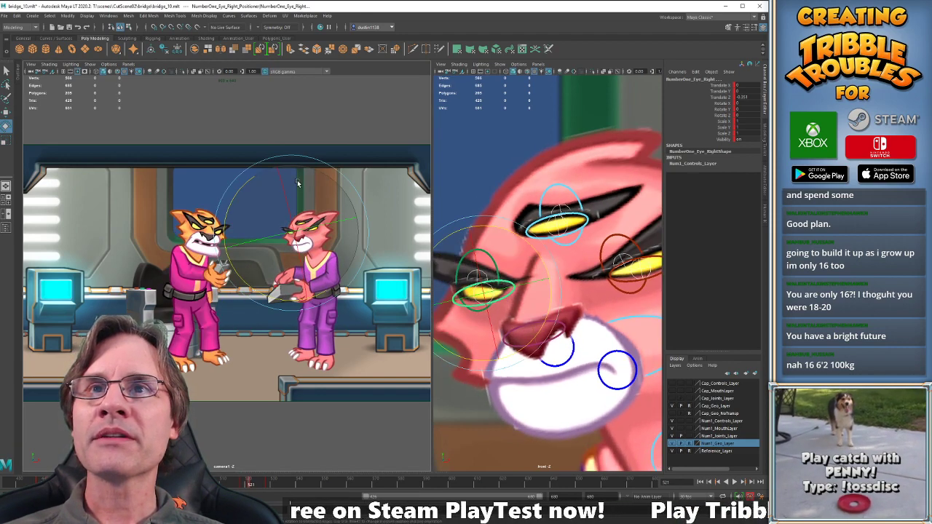
{"action": "key", "text": "r"}
{"action": "left_click_drag", "start_coordinate": [277, 169], "coordinate": [285, 207]}
{"action": "key", "text": "."}
At frame 521, rotate the right eyebrow control nearly level and lower it to a Translate Y of about -0.197.
{"action": "left_click", "coordinate": [488, 273]}
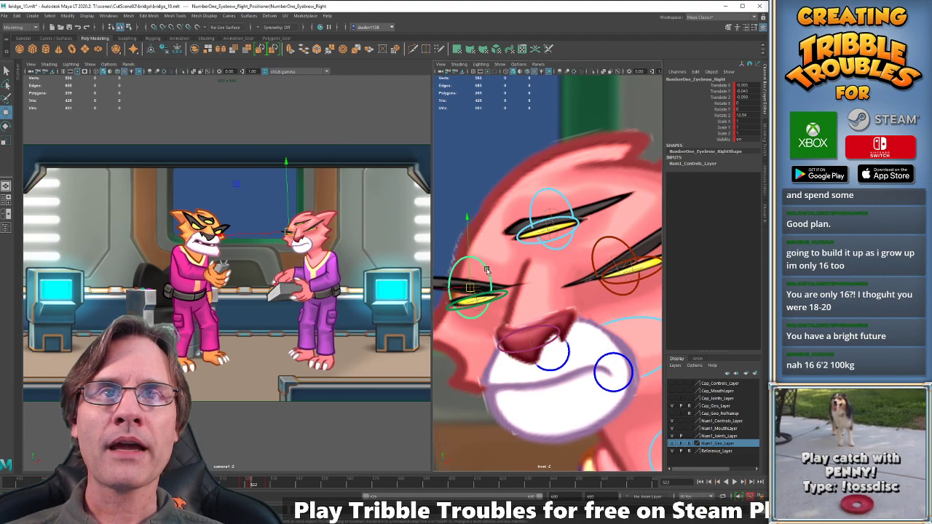
{"action": "key", "text": "e"}
{"action": "key", "text": "."}
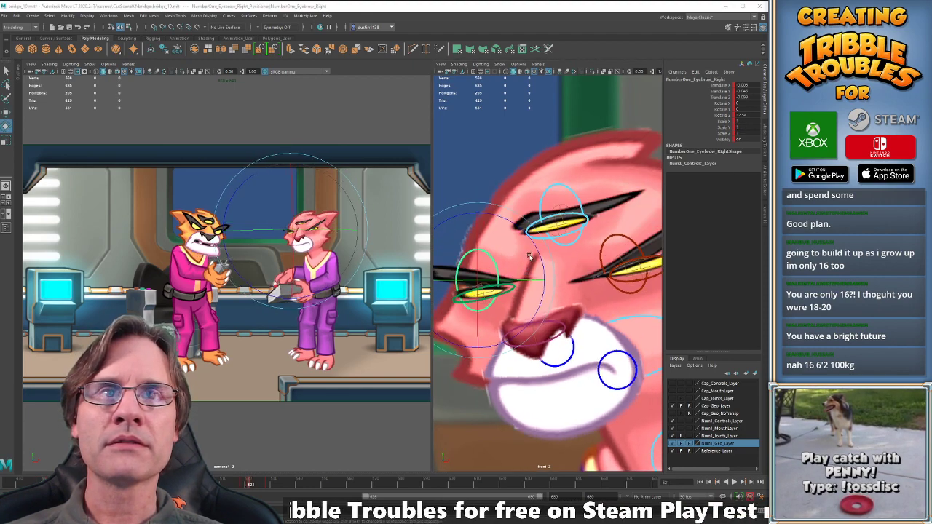
{"action": "left_click_drag", "start_coordinate": [529, 256], "coordinate": [472, 246]}
{"action": "key", "text": "w"}
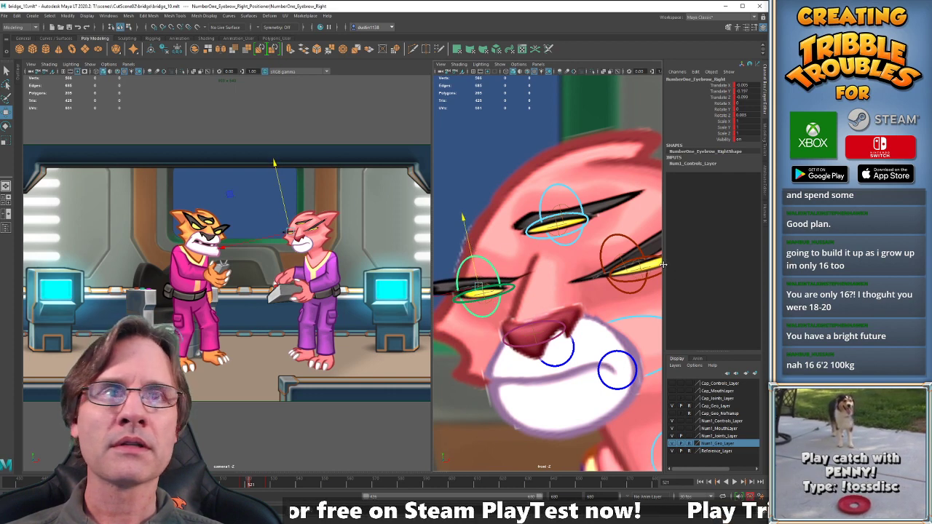
Rotate the left eyebrow control to about -4° in Z at frame 521 and shift it slightly down onto the eye.
{"action": "left_click", "coordinate": [639, 250]}
{"action": "middle_click_drag", "start_coordinate": [639, 250], "coordinate": [577, 242], "text": "alt"}
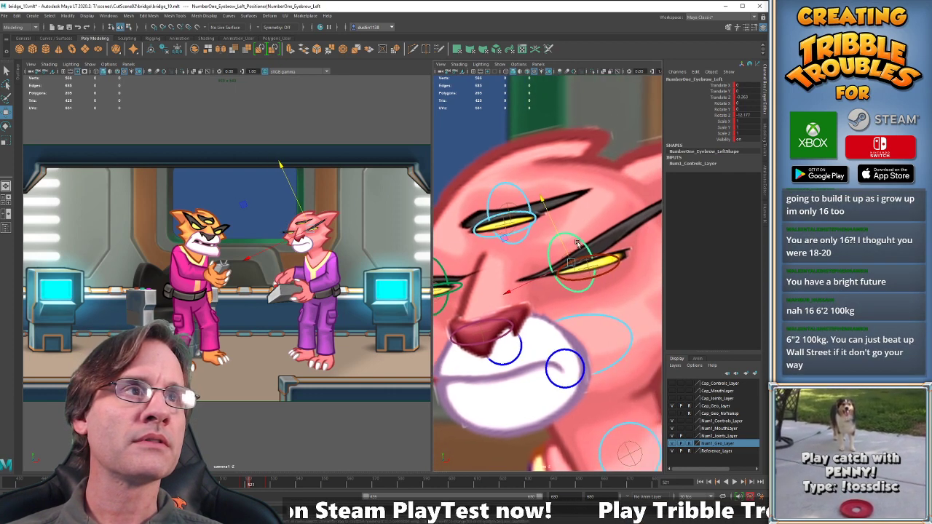
{"action": "key", "text": "e"}
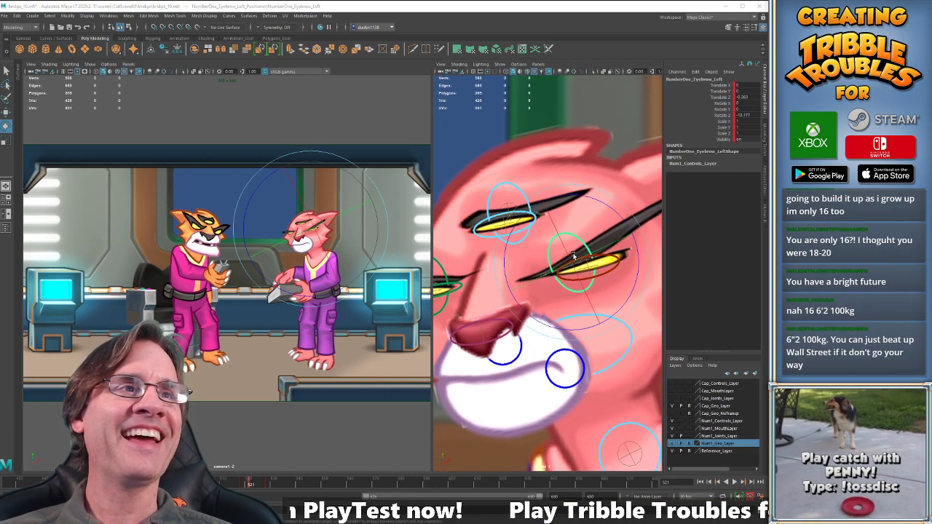
{"action": "left_click_drag", "start_coordinate": [590, 202], "coordinate": [558, 229]}
{"action": "key", "text": "w"}
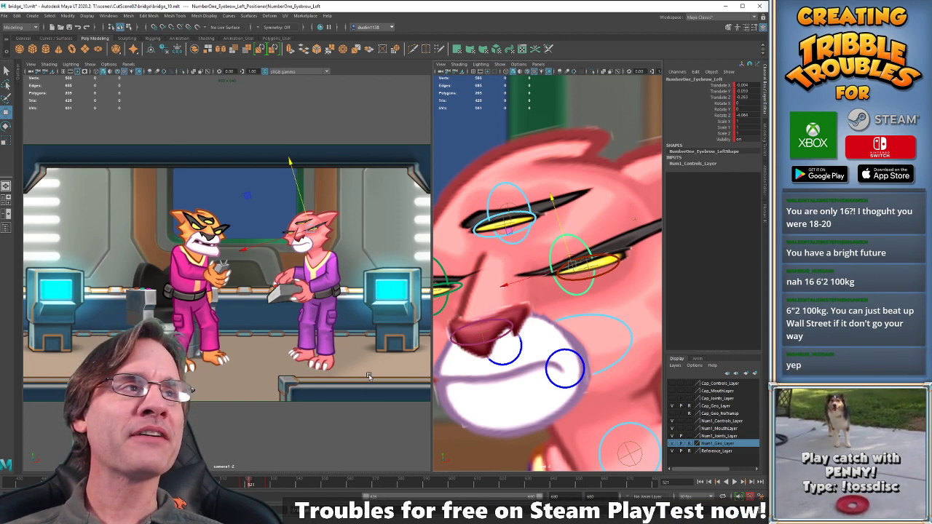
Step between frames 518, 521 and 522 to compare the adjusted eyebrow poses.
{"action": "key", "text": "comma"}
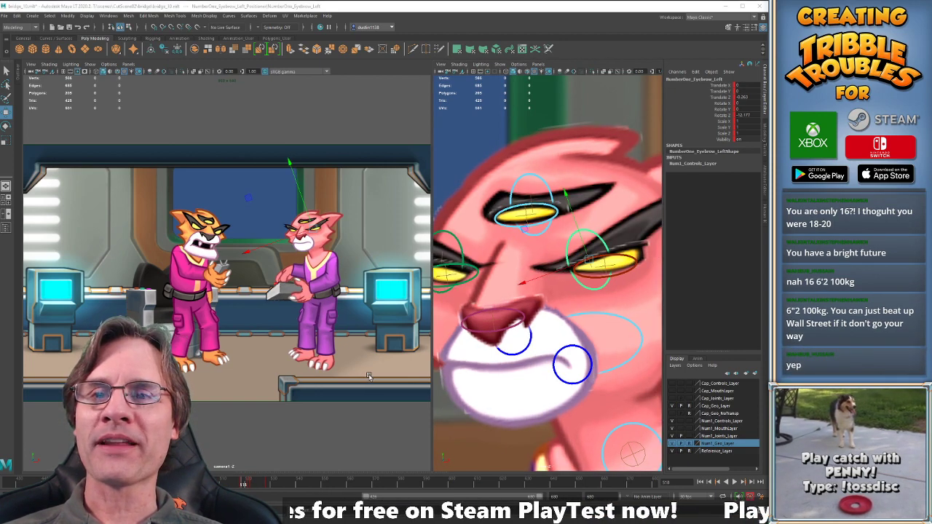
{"action": "key", "text": "period"}
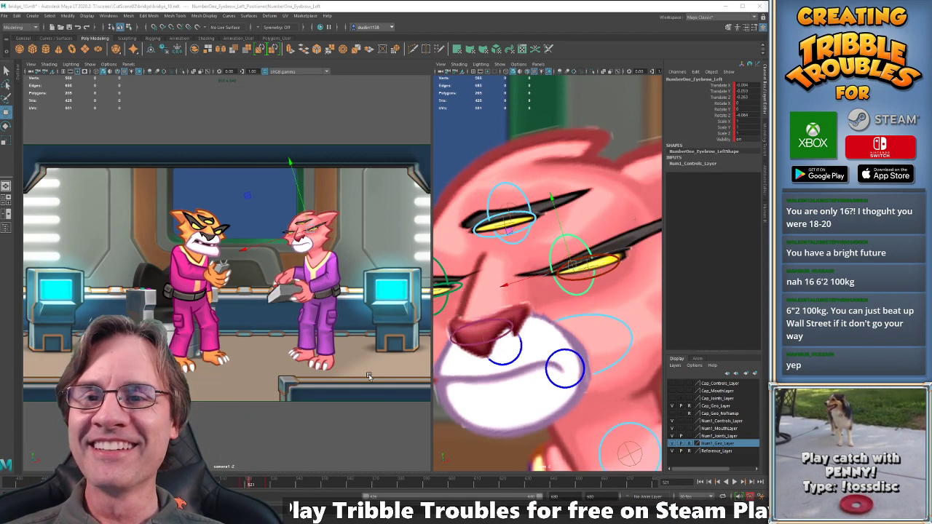
{"action": "key", "text": "alt+period"}
{"action": "key", "text": "alt+comma"}
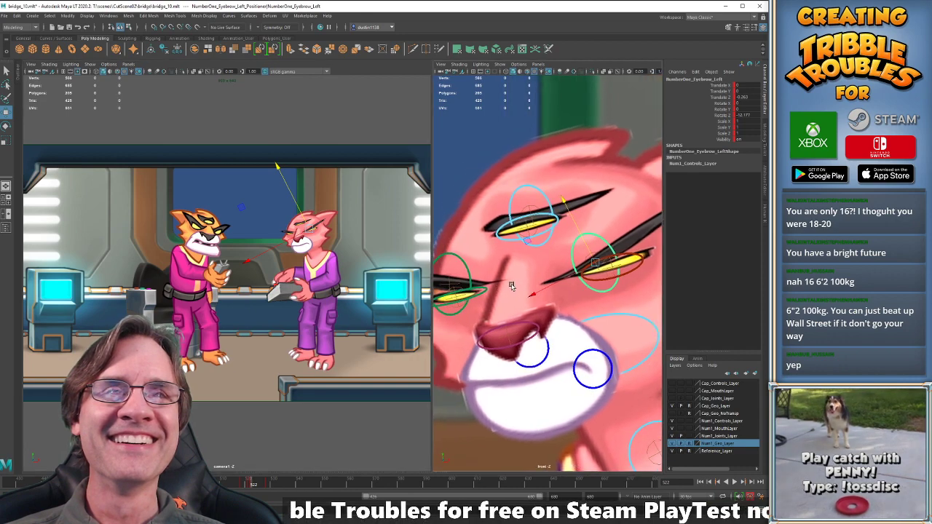
Carry the pose of both outer eyebrow controls from frame 521 over to frame 522 and play on to frame 528.
{"action": "left_click", "coordinate": [458, 266]}
{"action": "left_click", "coordinate": [252, 485]}
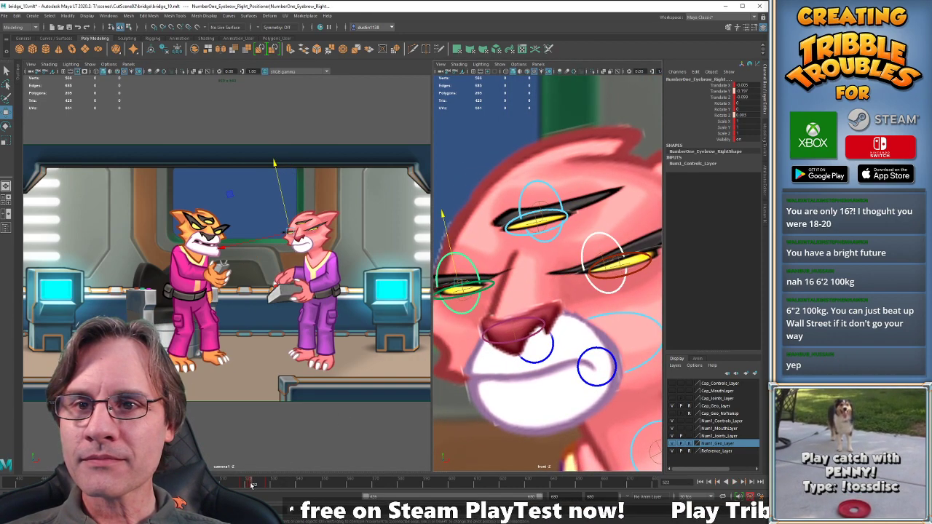
{"action": "key", "text": "alt+v"}
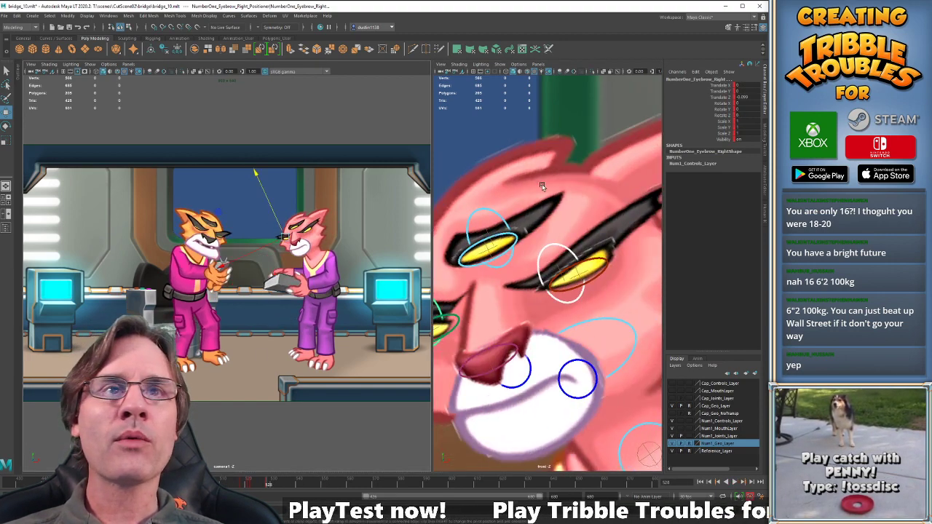
At frame 528, select the centre, left and right eyebrow and eye joints and restore their full Scale Y.
{"action": "middle_click_drag", "start_coordinate": [518, 215], "coordinate": [551, 212], "text": "alt"}
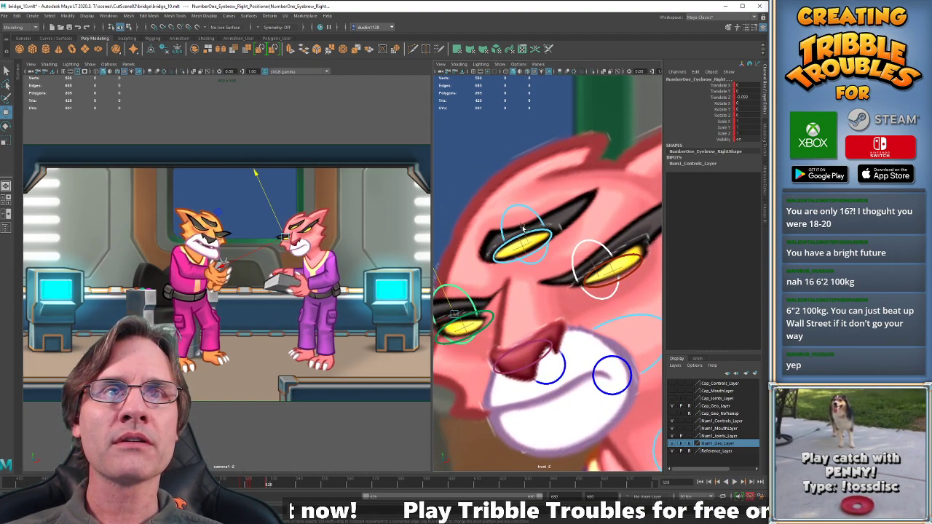
{"action": "left_click", "coordinate": [523, 230]}
{"action": "left_click", "coordinate": [523, 248]}
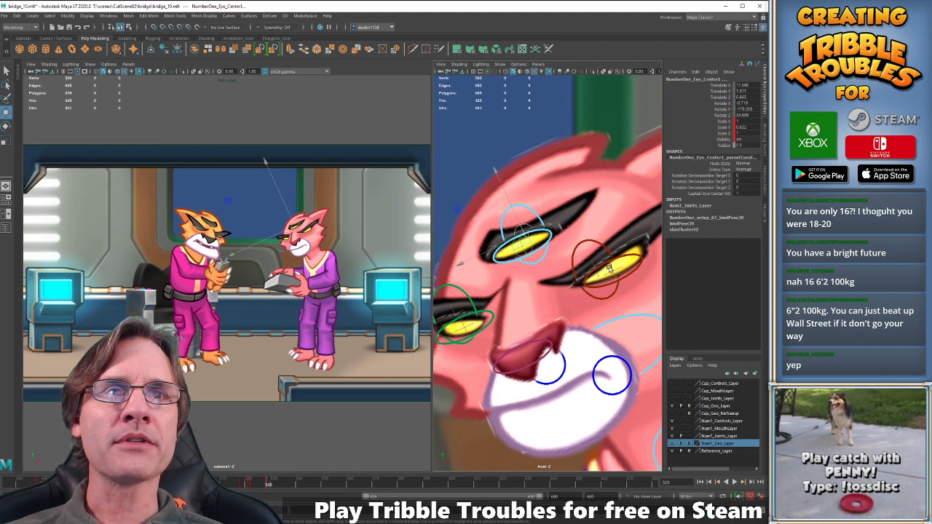
{"action": "left_click", "coordinate": [617, 269]}
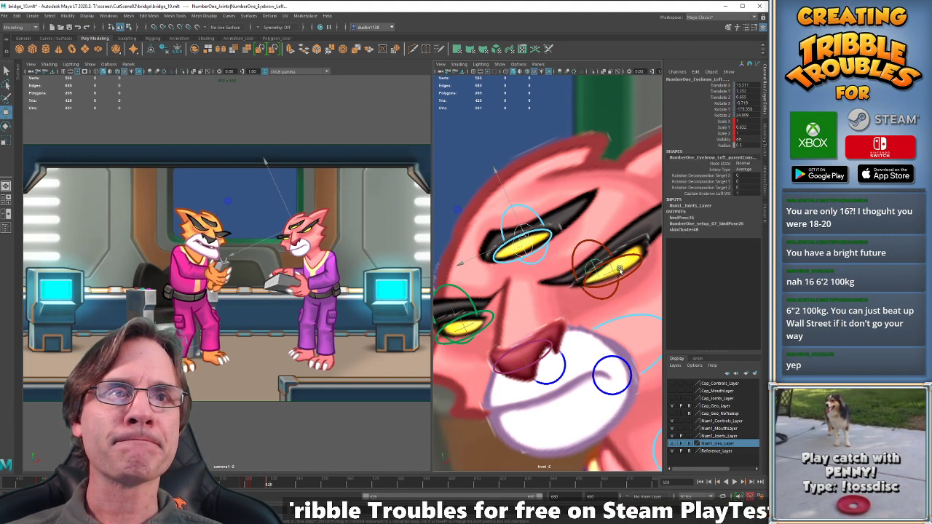
{"action": "left_click", "coordinate": [465, 318]}
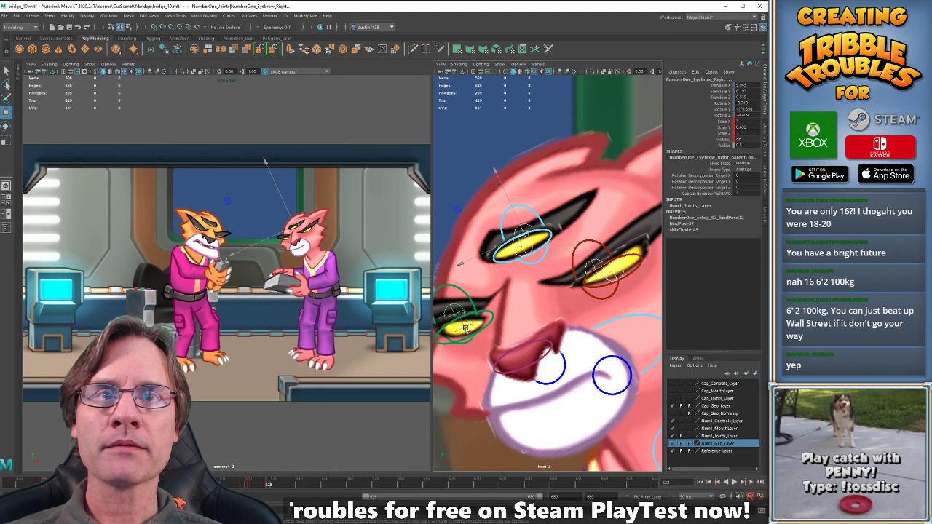
{"action": "left_click", "coordinate": [465, 328]}
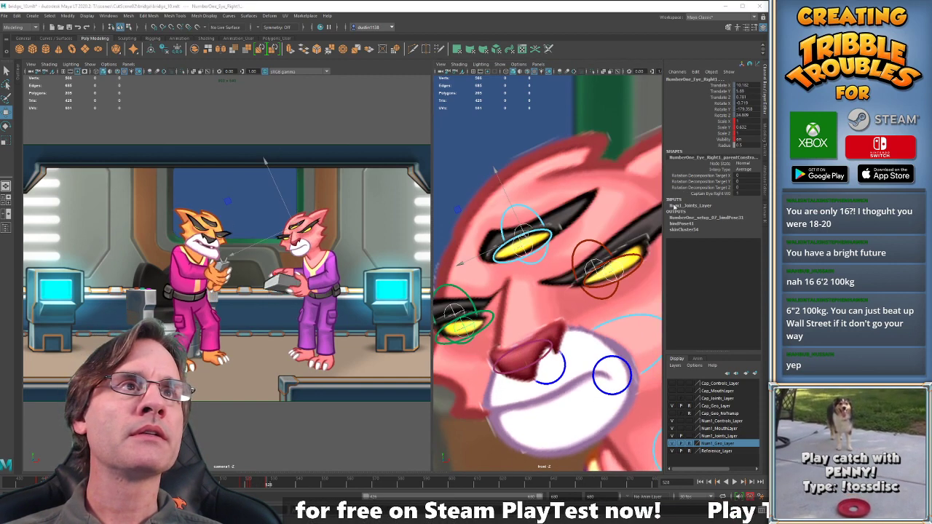
{"action": "left_click", "coordinate": [743, 126]}
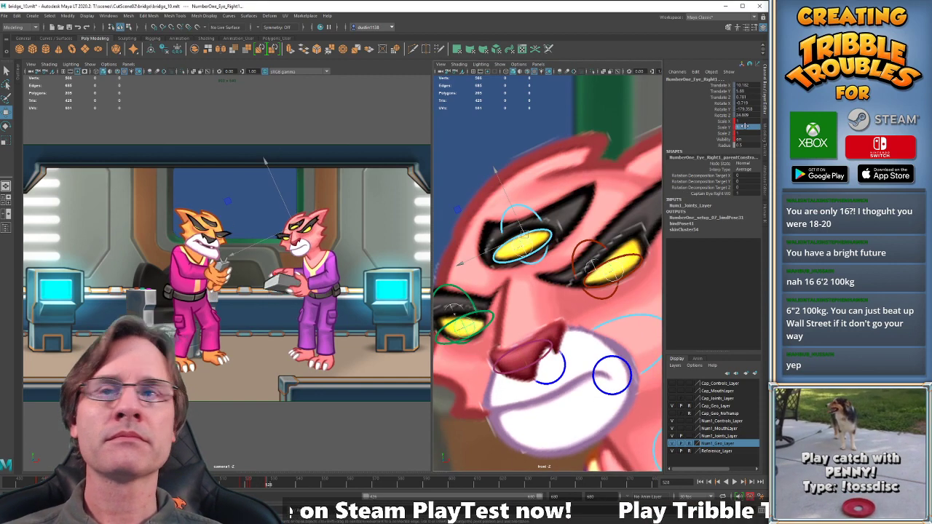
Play the section around frame 528, marking the range from about frame 520 to 537, to check the eyes reopening.
{"action": "key", "text": "alt+v"}
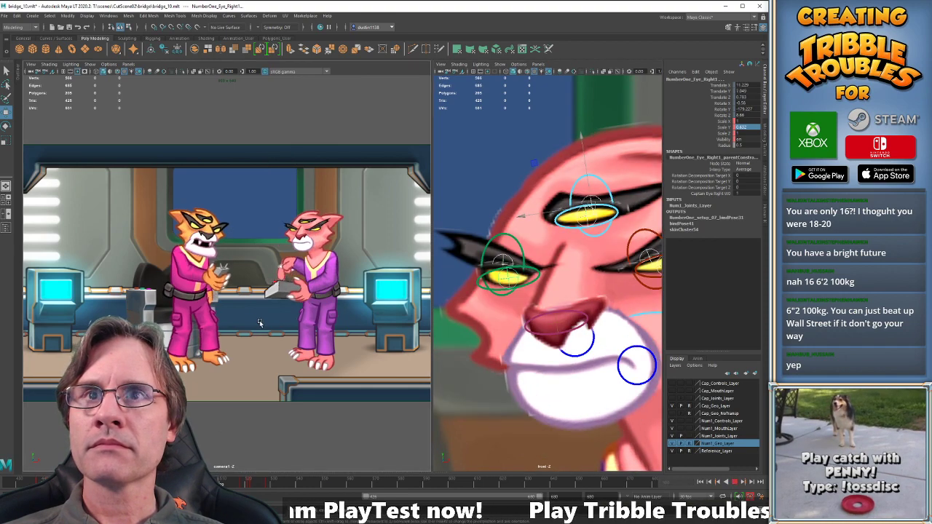
{"action": "key", "text": "alt+v"}
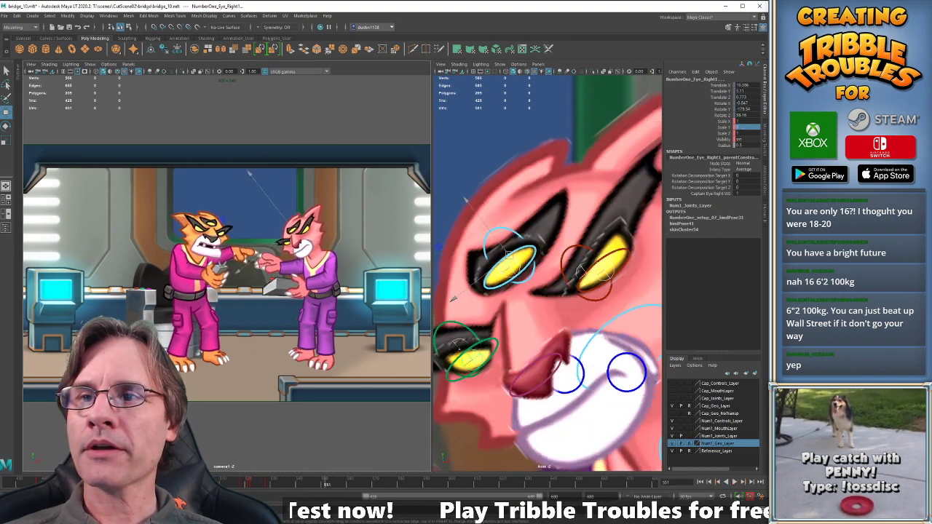
{"action": "left_click_drag", "start_coordinate": [246, 485], "coordinate": [293, 486], "text": "shift"}
{"action": "key", "text": "alt+v"}
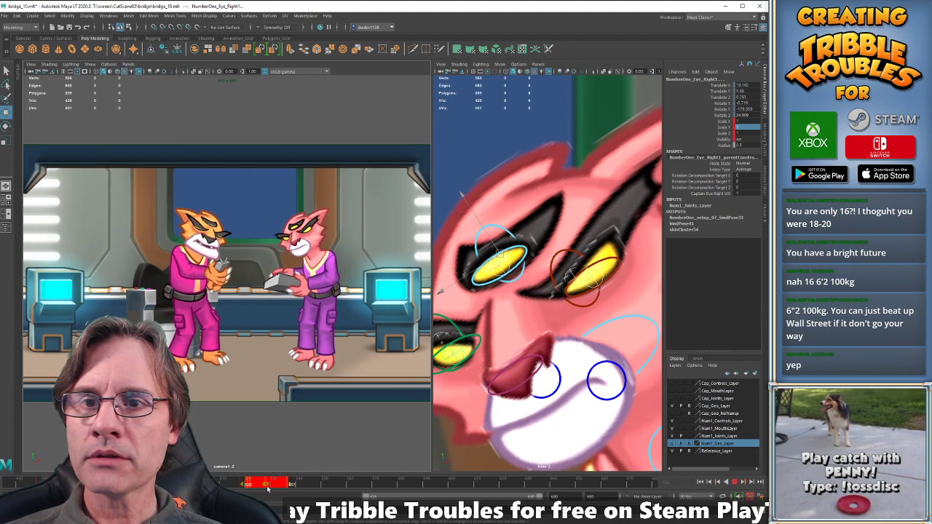
{"action": "key", "text": "alt+v"}
At frame 545, select the pink character's centre, left and right eye controls together with their eyebrow controls.
{"action": "left_click", "coordinate": [312, 486]}
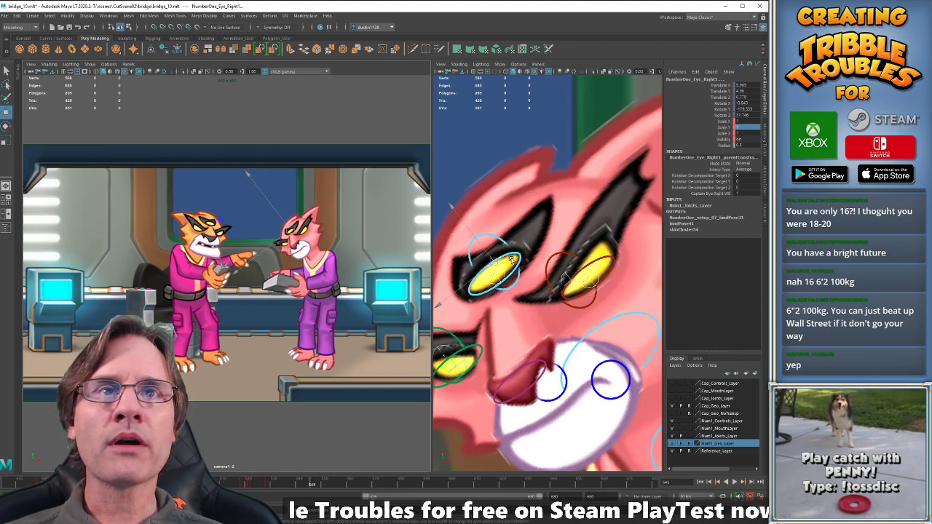
{"action": "middle_click_drag", "start_coordinate": [501, 274], "coordinate": [548, 257], "text": "alt"}
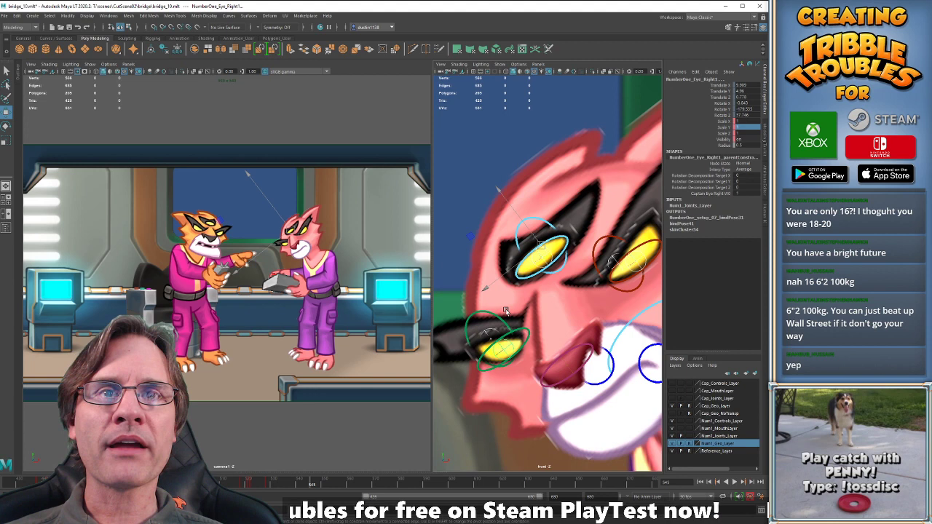
{"action": "left_click", "coordinate": [515, 241]}
{"action": "left_click", "coordinate": [528, 279], "text": "shift"}
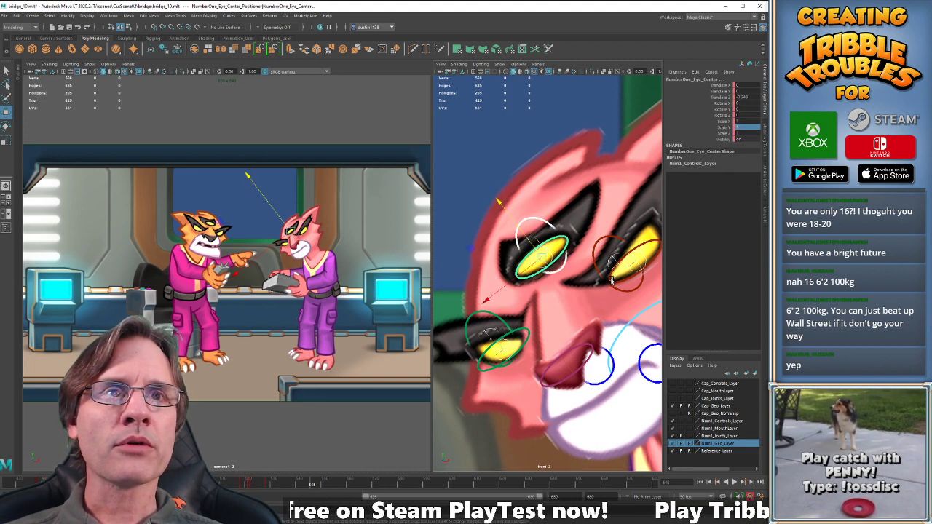
{"action": "left_click", "coordinate": [616, 287], "text": "shift"}
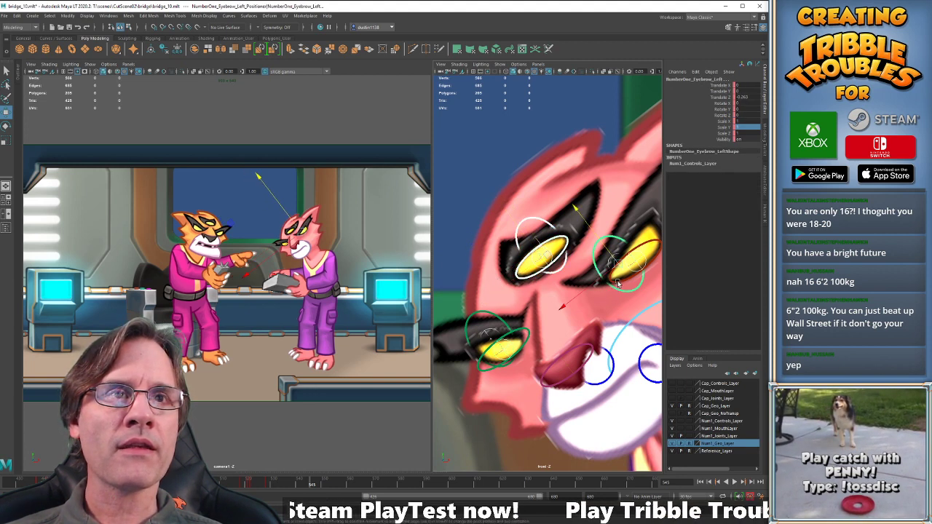
{"action": "left_click", "coordinate": [616, 285], "text": "shift"}
{"action": "left_click", "coordinate": [502, 321], "text": "shift"}
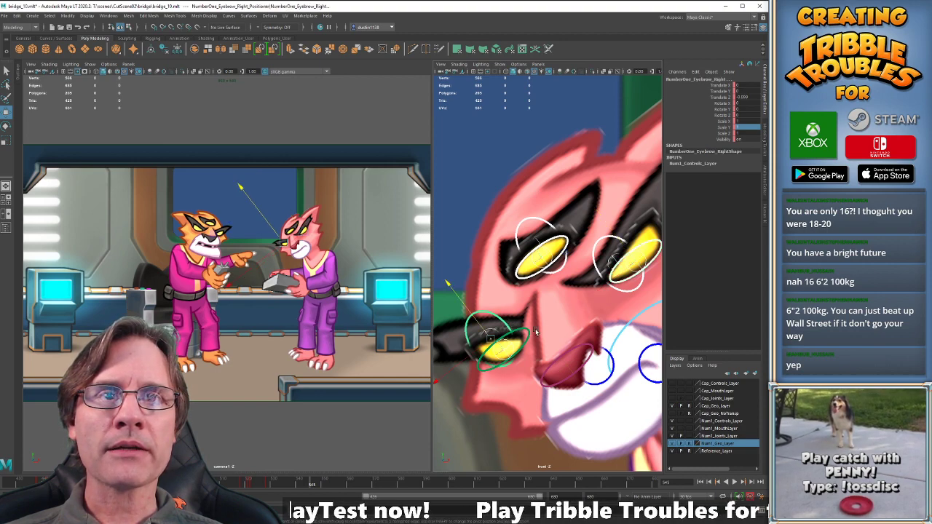
{"action": "left_click", "coordinate": [529, 334], "text": "shift"}
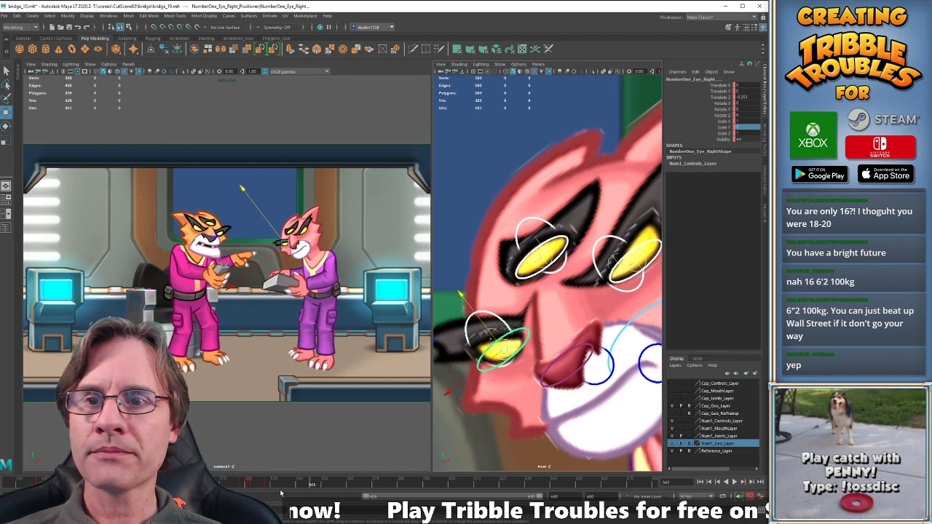
Mark short frame ranges around frame 528 and play through to about frame 551 to check the selected eye controls' motion.
{"action": "left_click_drag", "start_coordinate": [246, 485], "coordinate": [284, 485], "text": "shift"}
{"action": "key", "text": "alt+v"}
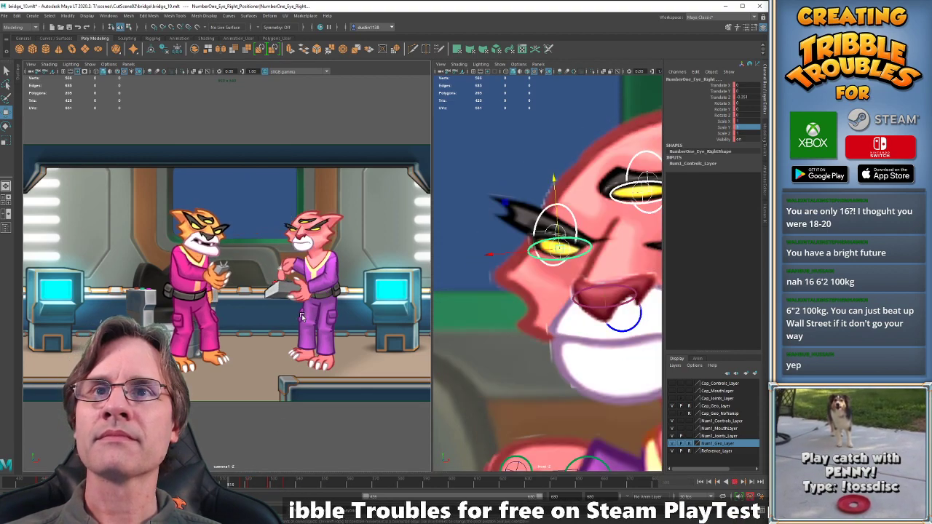
{"action": "key", "text": "alt+v"}
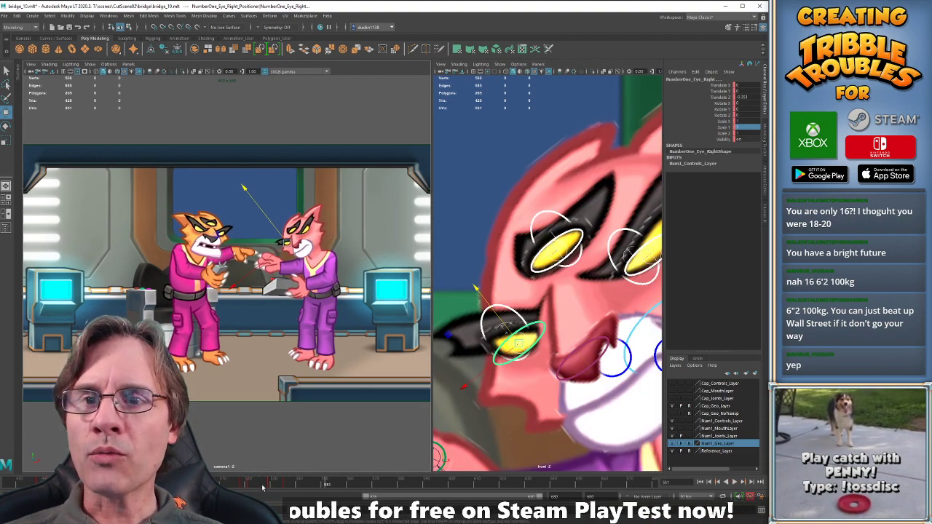
{"action": "left_click_drag", "start_coordinate": [264, 484], "coordinate": [293, 485], "text": "shift"}
{"action": "key", "text": "alt+v"}
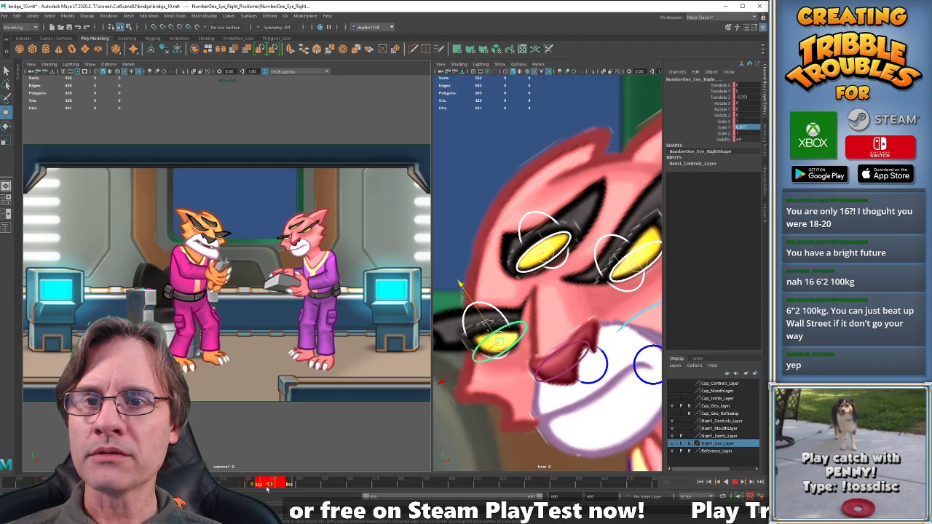
{"action": "key", "text": "alt+v"}
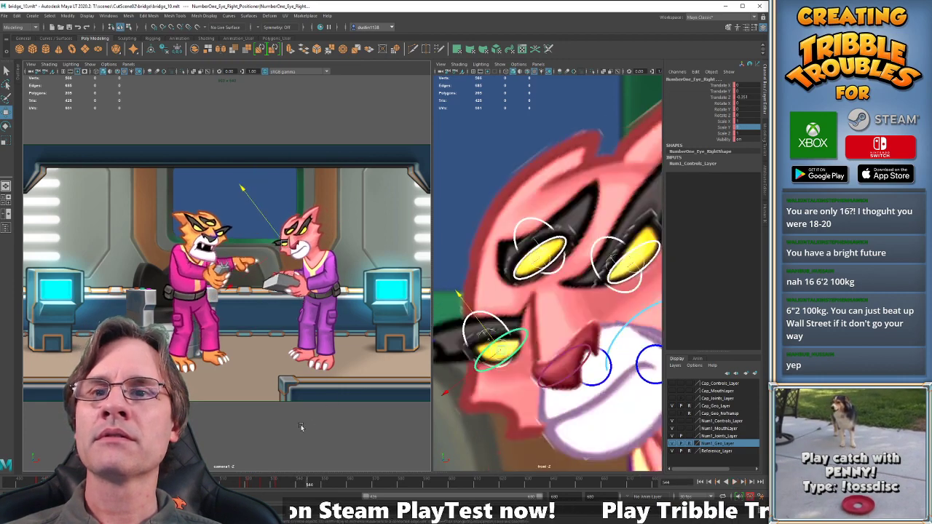
Mark the squint section again and replay from before it to about frame 552 to recheck the eye timing.
{"action": "mouse_move", "coordinate": [256, 484]}
{"action": "left_mouse_down", "text": "shift"}
{"action": "mouse_move", "coordinate": [293, 484]}
{"action": "mouse_move", "coordinate": [274, 484]}
{"action": "left_mouse_up", "text": "shift"}
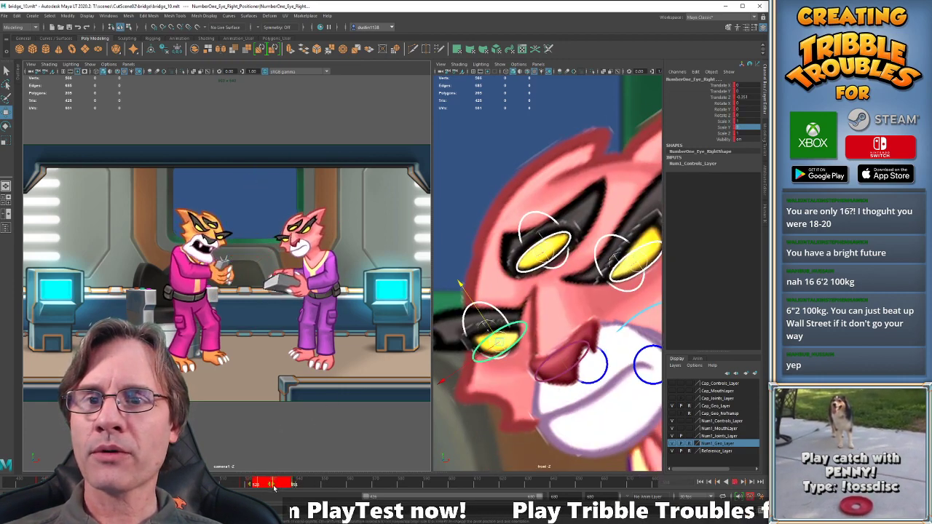
{"action": "left_click", "coordinate": [225, 484]}
{"action": "key", "text": "alt+v"}
{"action": "key", "text": "alt+v"}
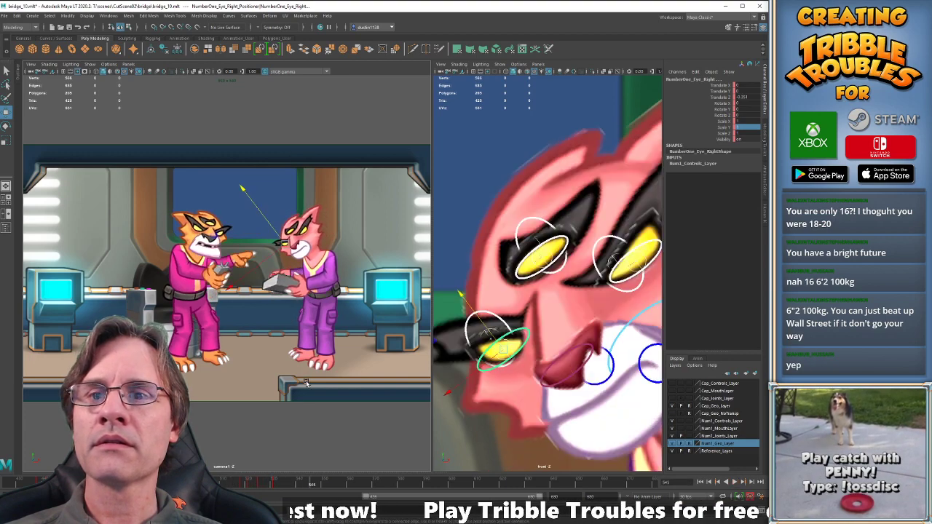
{"action": "mouse_move", "coordinate": [249, 483]}
{"action": "left_mouse_down", "text": "shift"}
{"action": "mouse_move", "coordinate": [301, 483]}
{"action": "mouse_move", "coordinate": [270, 484]}
{"action": "left_mouse_up", "text": "shift"}
{"action": "left_click", "coordinate": [223, 484]}
{"action": "key", "text": "alt+v"}
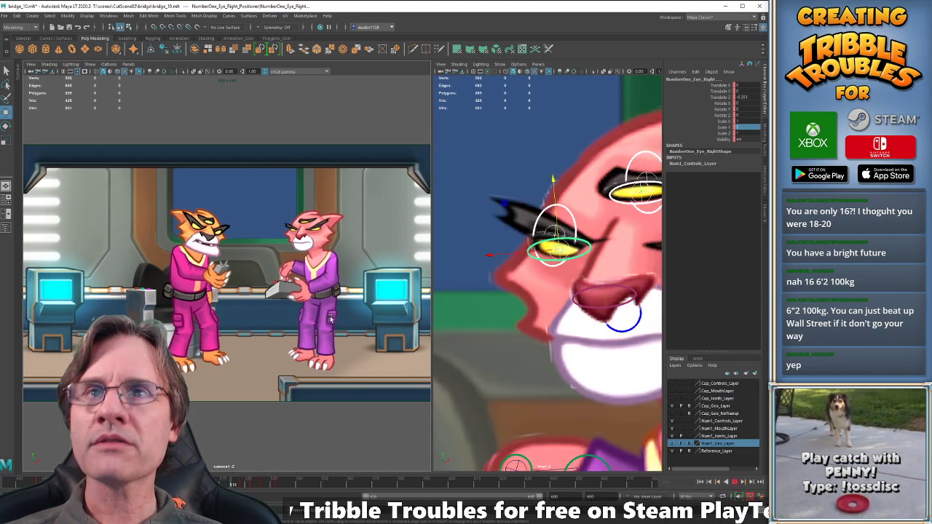
{"action": "key", "text": "alt+v"}
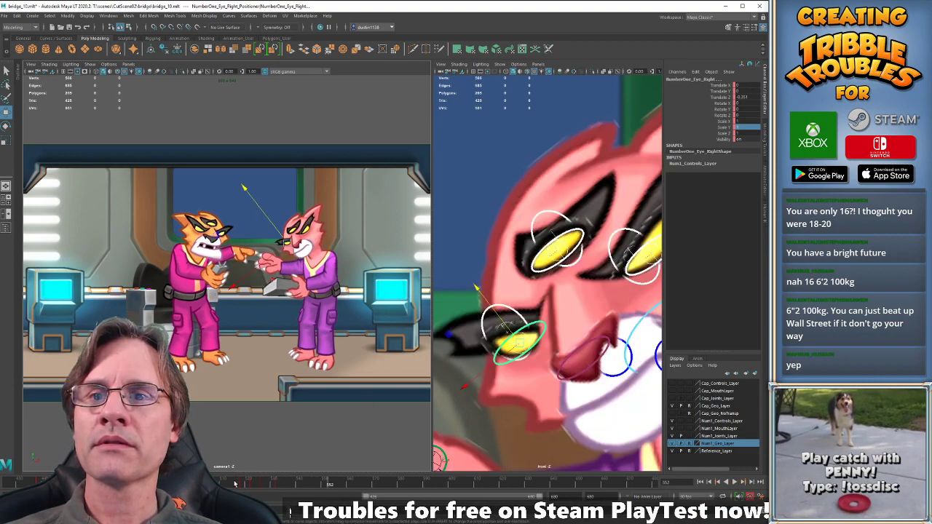
Play the scene from about frame 502 to about frame 567 to review the facial animation with the dialogue.
{"action": "key", "text": "alt+v"}
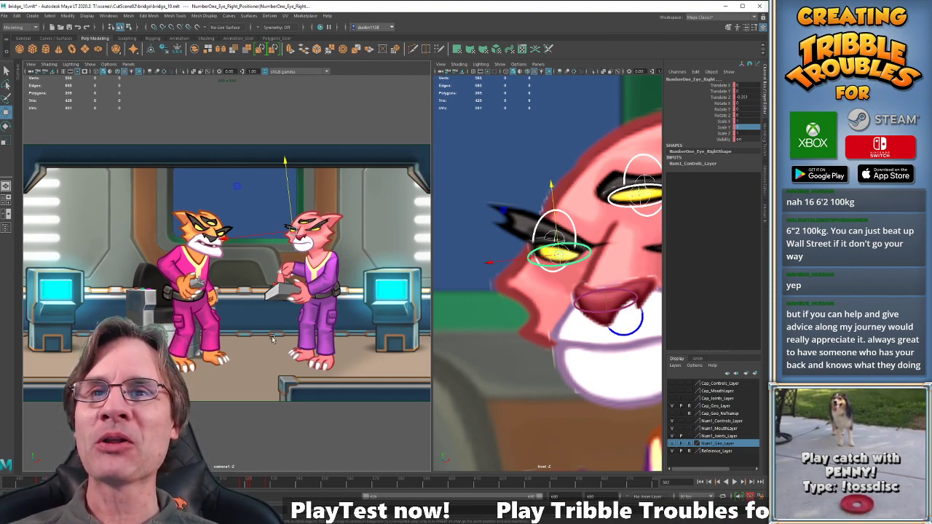
{"action": "key", "text": "alt+v"}
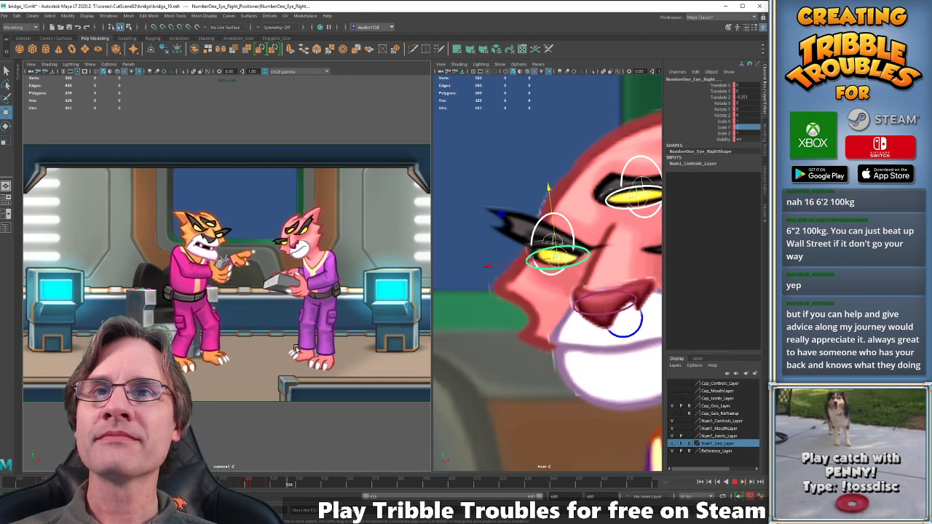
{"action": "key", "text": "alt+v"}
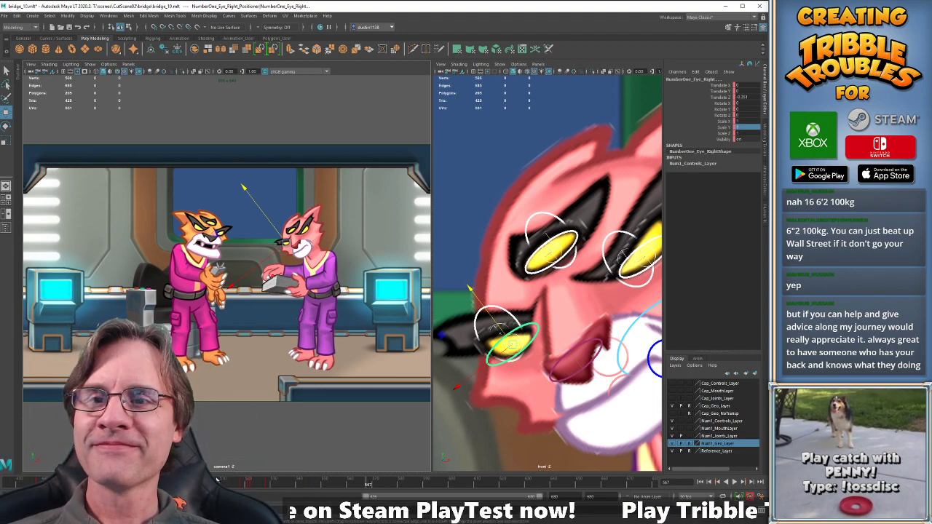
{"action": "key", "text": "alt+v"}
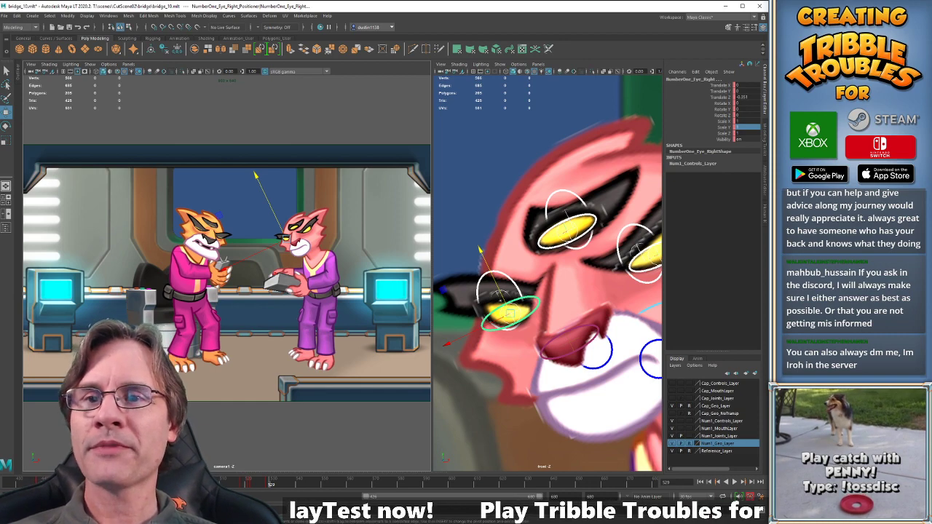
Play the cutscene from frame 426 through to about frame 603, then return to the start of the playback range.
{"action": "left_click", "coordinate": [207, 482]}
{"action": "key", "text": "alt+v"}
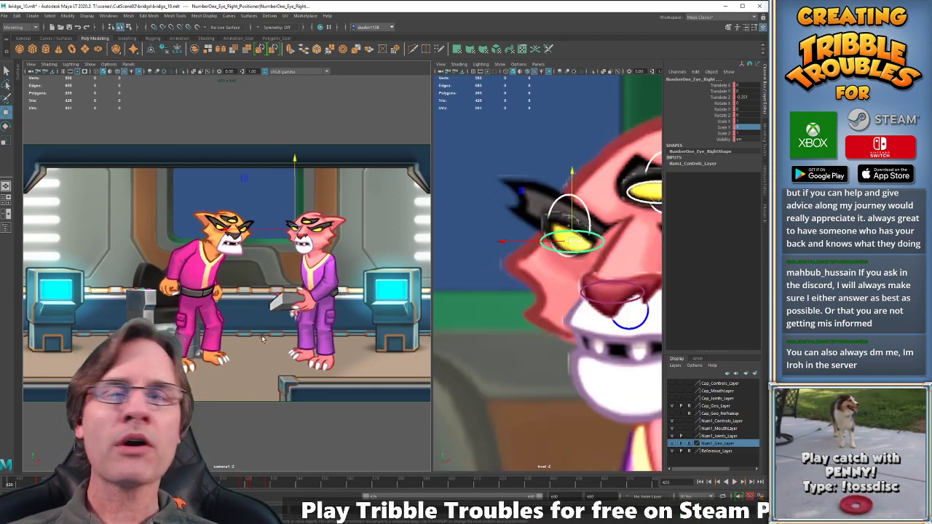
{"action": "key", "text": "alt+v"}
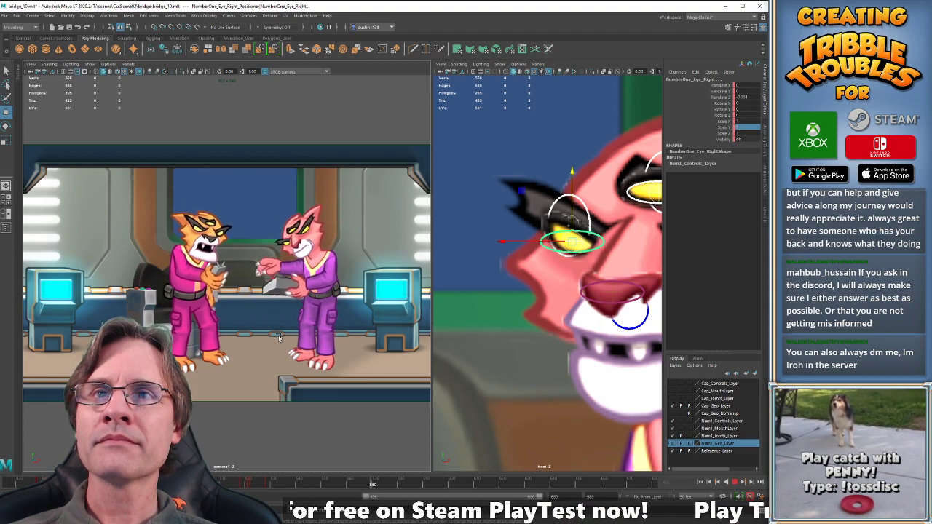
{"action": "key", "text": "alt+v"}
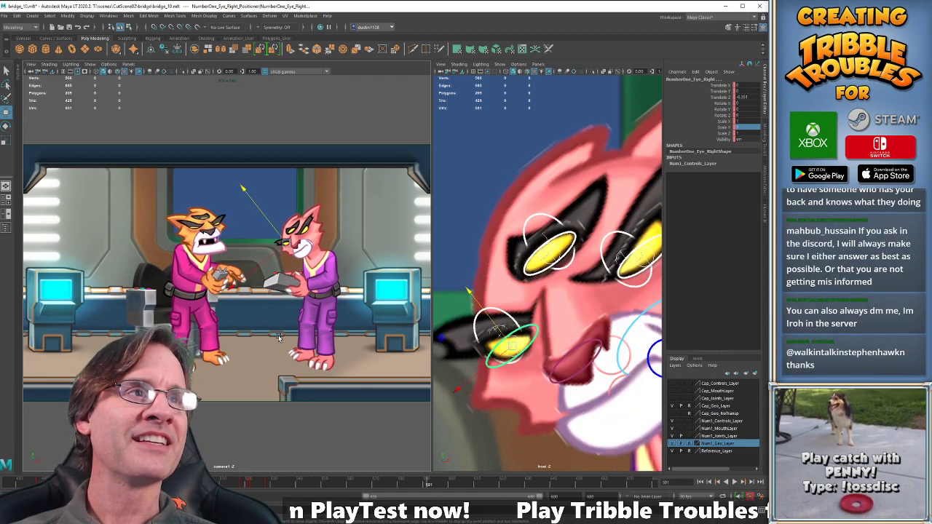
{"action": "key", "text": "alt+v"}
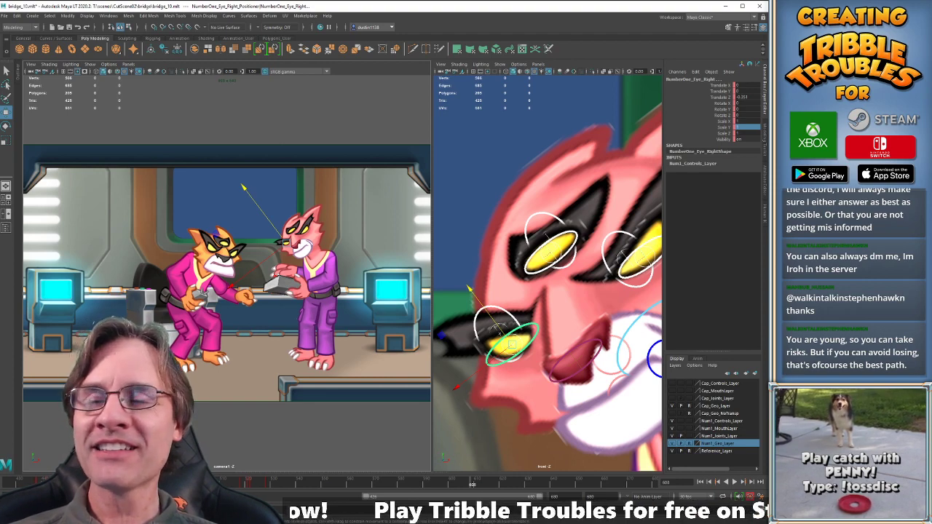
{"action": "key", "text": "alt+shift+v"}
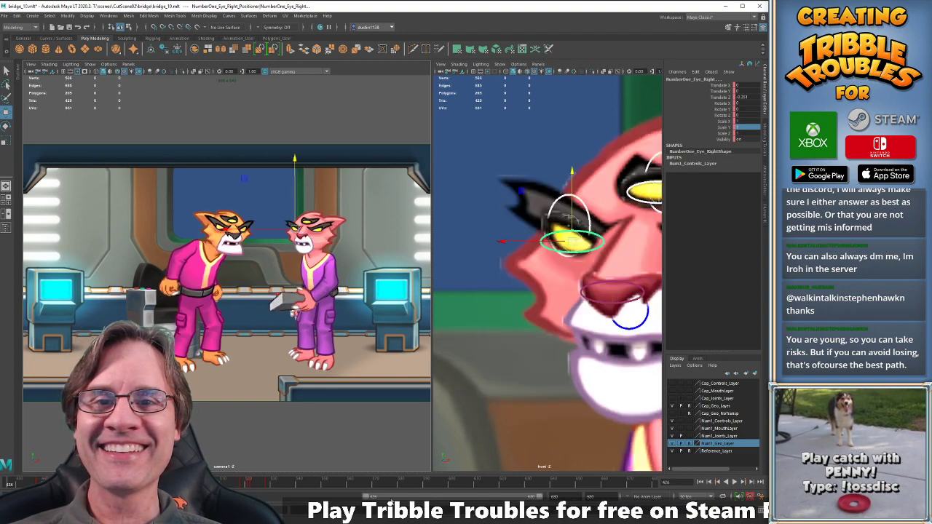
Shift the playback range earlier and play from frame 421 to about frame 601 to review the longer section.
{"action": "left_click_drag", "start_coordinate": [391, 501], "coordinate": [340, 500]}
{"action": "left_click_drag", "start_coordinate": [201, 483], "coordinate": [187, 483]}
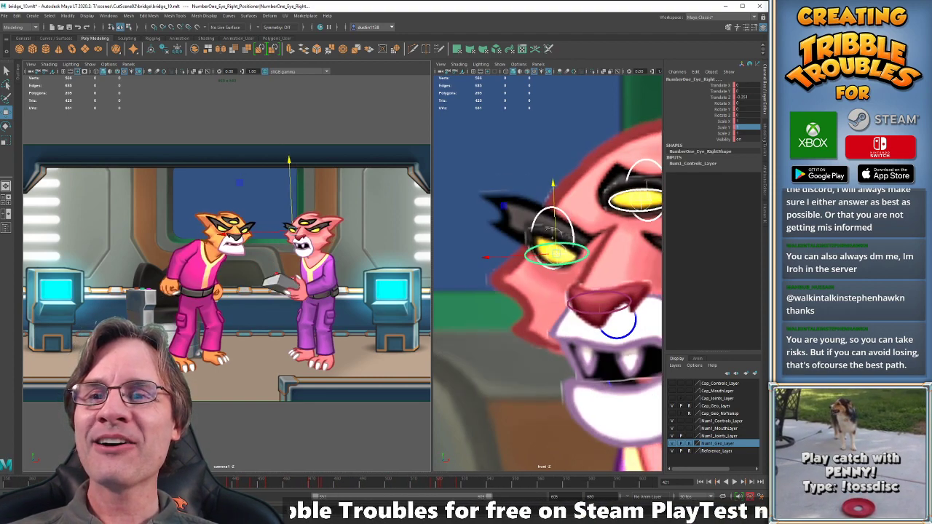
{"action": "key", "text": "alt+v"}
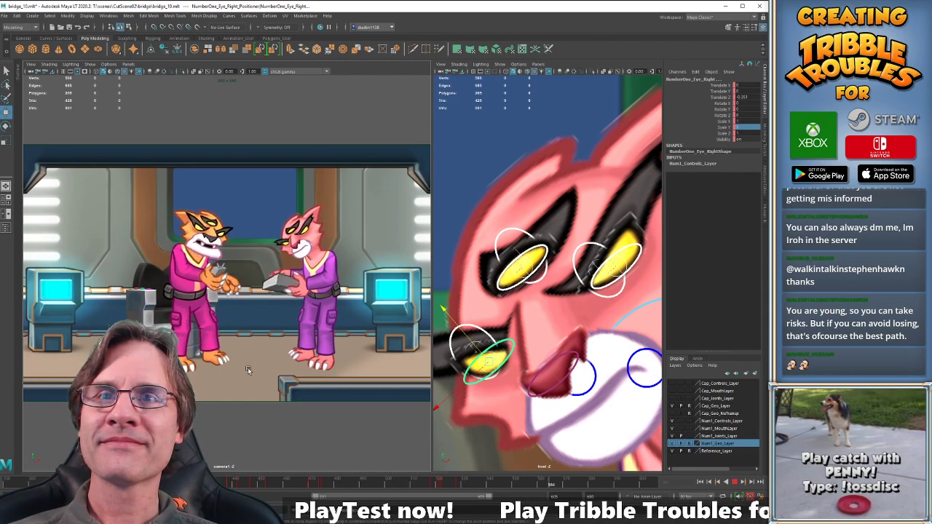
{"action": "key", "text": "alt+v"}
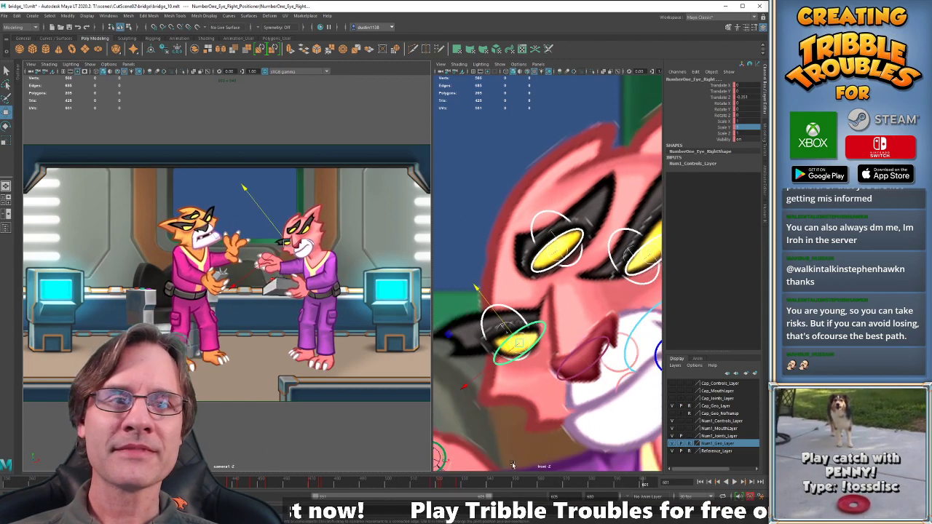
Move the playback range back to the start of the cutscene and select the centre and left eye and eyebrow joints at frame 16.
{"action": "left_click_drag", "start_coordinate": [364, 497], "coordinate": [133, 497]}
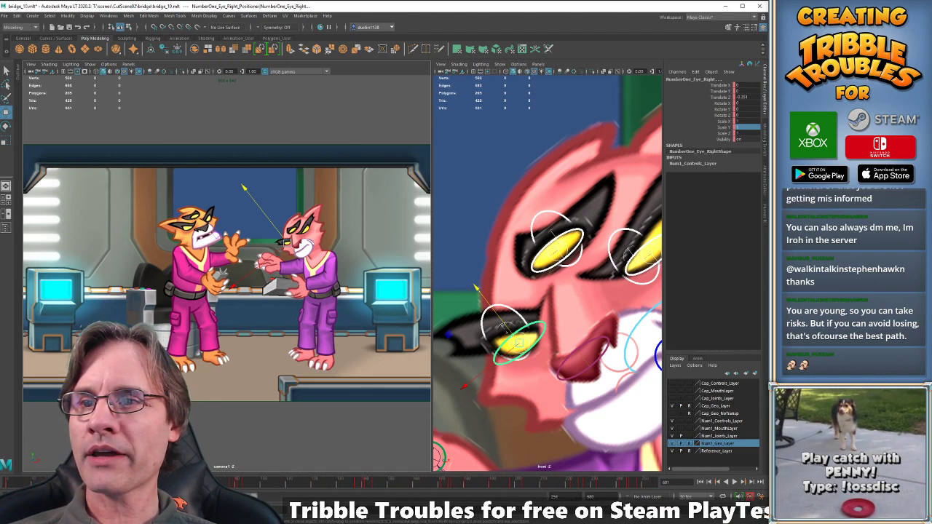
{"action": "left_click", "coordinate": [38, 482]}
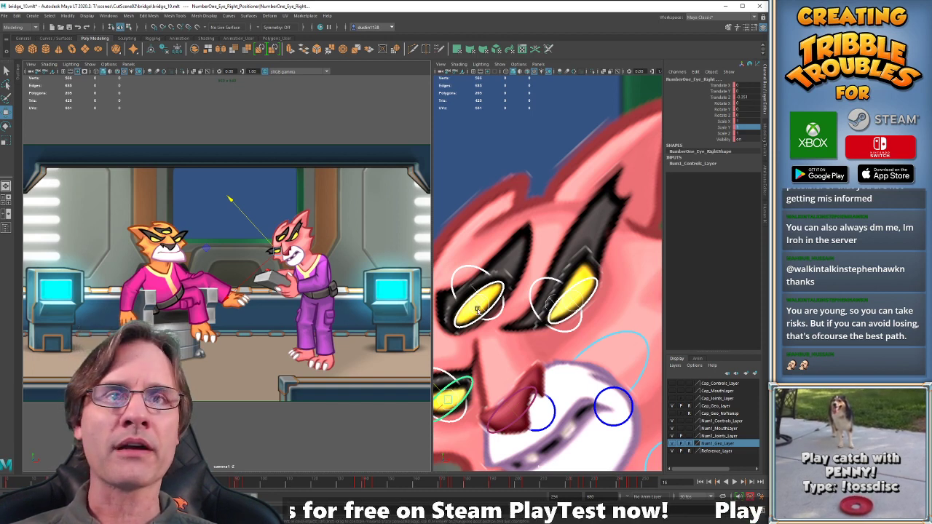
{"action": "middle_click_drag", "start_coordinate": [480, 309], "coordinate": [508, 291], "text": "alt"}
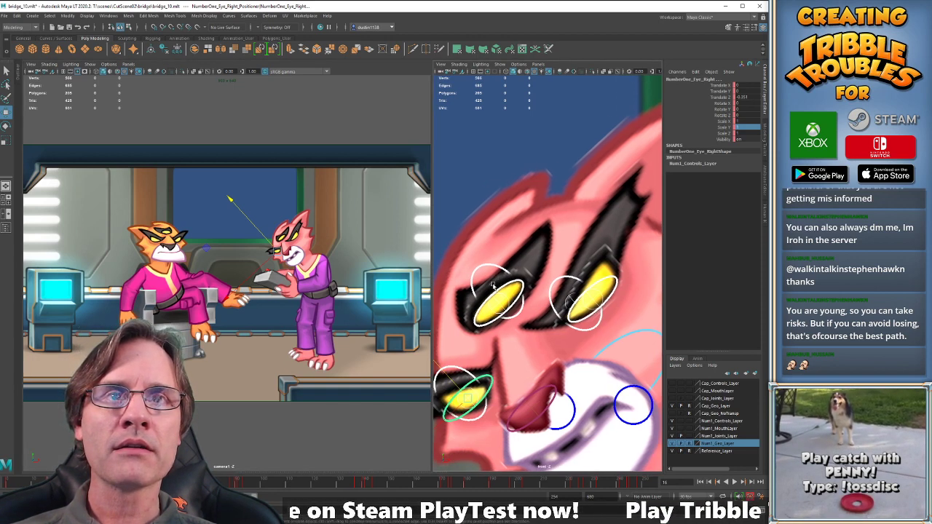
{"action": "left_click", "coordinate": [503, 297]}
{"action": "left_click", "coordinate": [500, 301]}
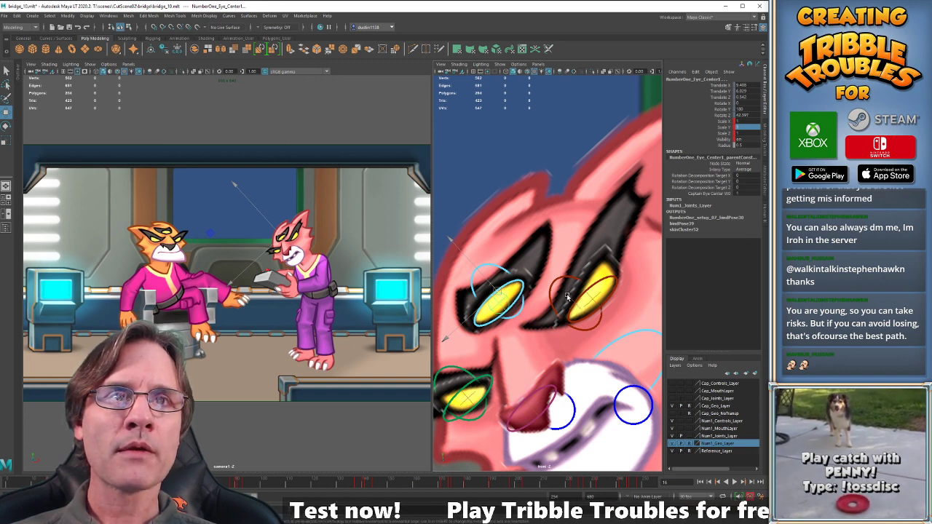
{"action": "left_click", "coordinate": [593, 306], "text": "shift"}
{"action": "left_click", "coordinate": [589, 305], "text": "shift"}
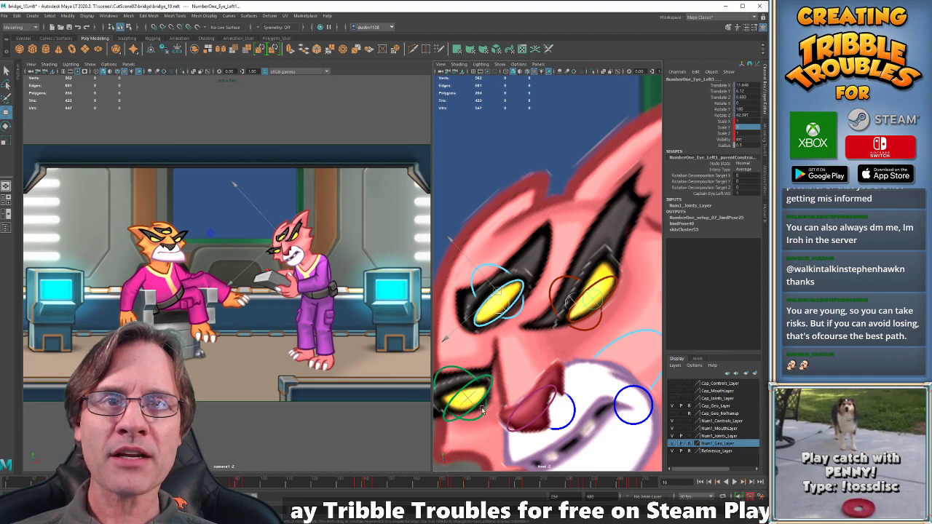
Hide Num1_Geo_Layer, add the right eye joint to the selection, and show the layer again.
{"action": "left_click", "coordinate": [673, 444]}
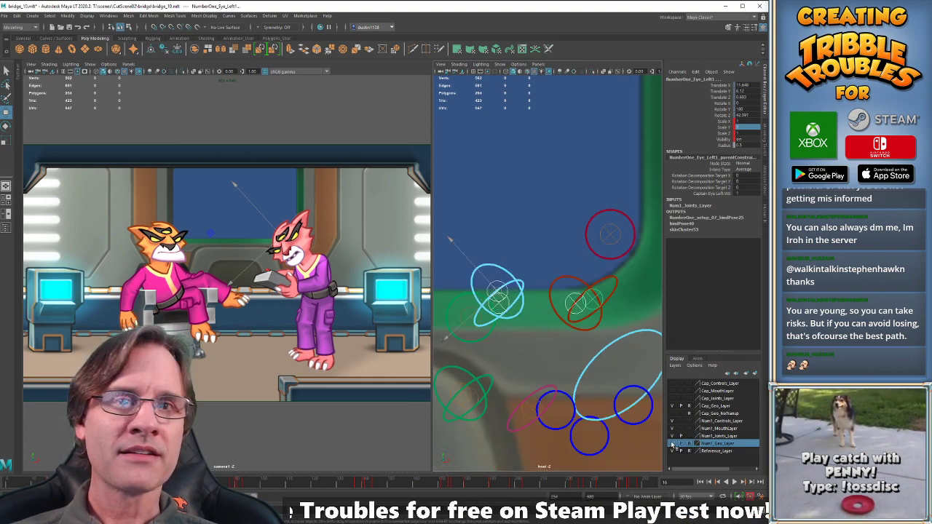
{"action": "left_click", "coordinate": [455, 384]}
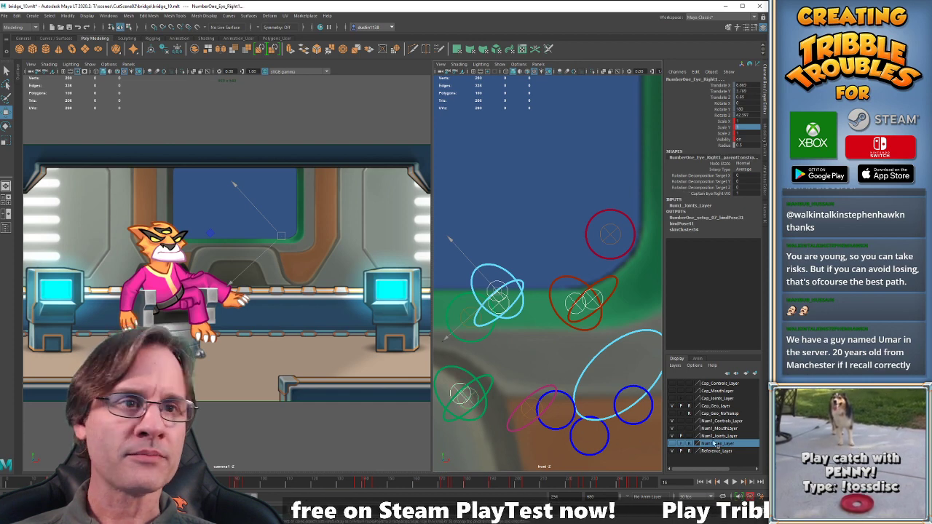
{"action": "left_click", "coordinate": [672, 444]}
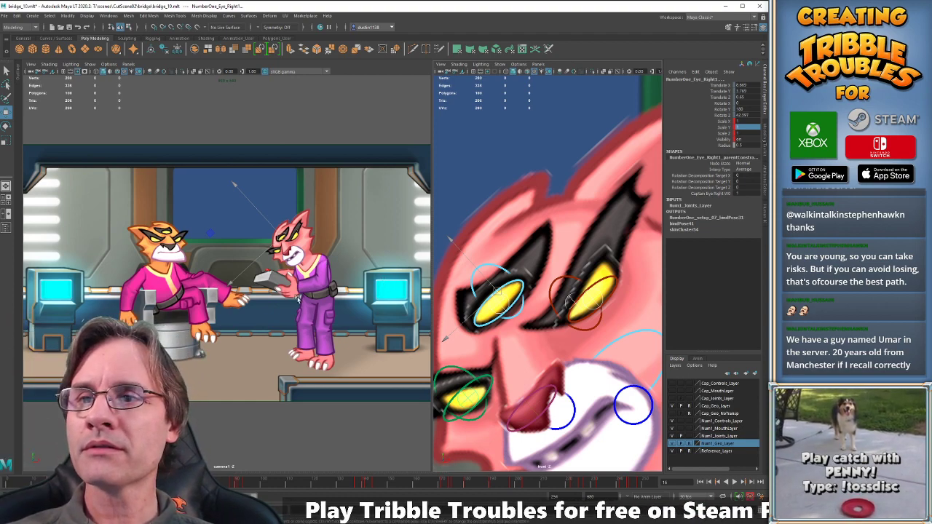
Play the cutscene from frame 16 to about frame 397 to review the pink character's eyes.
{"action": "key", "text": "alt+v"}
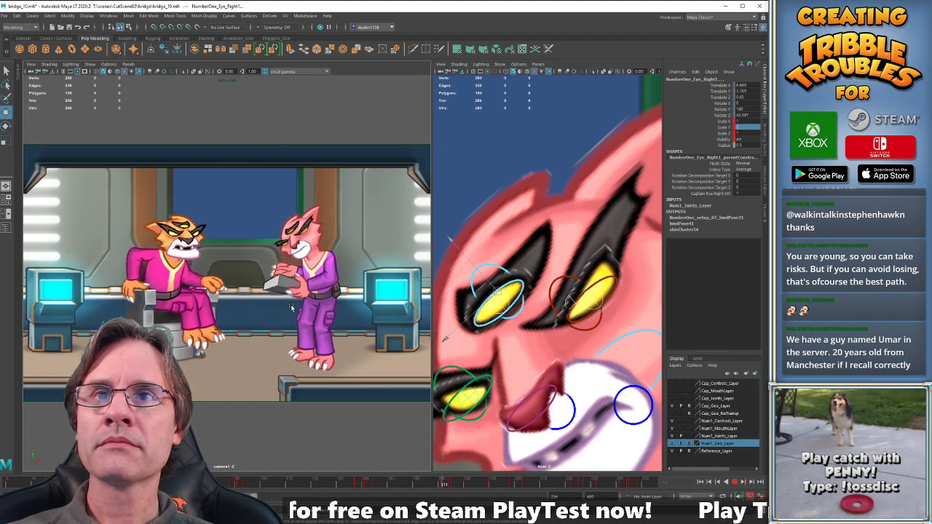
{"action": "key", "text": "alt+v"}
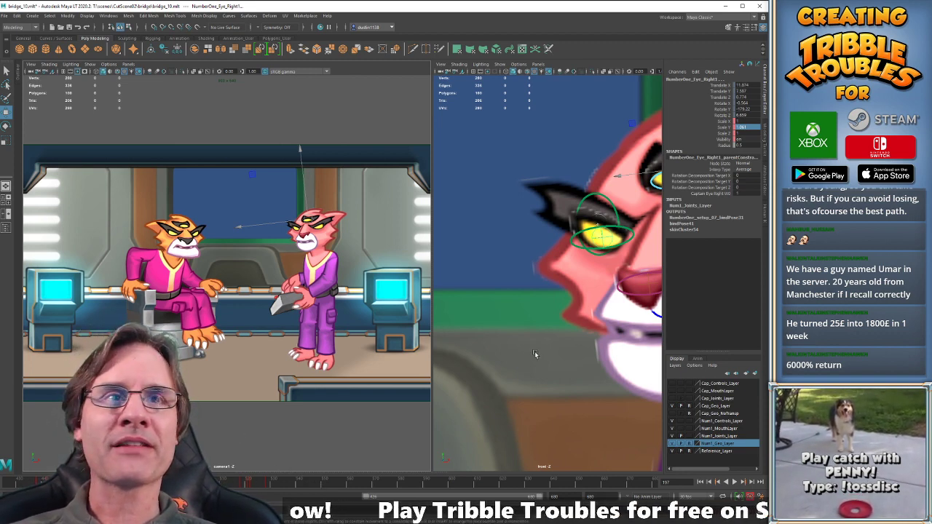
{"action": "middle_click_drag", "start_coordinate": [586, 387], "coordinate": [486, 346], "text": "alt"}
{"action": "scroll", "coordinate": [604, 361], "scroll_direction": "down", "scroll_amount": 5}
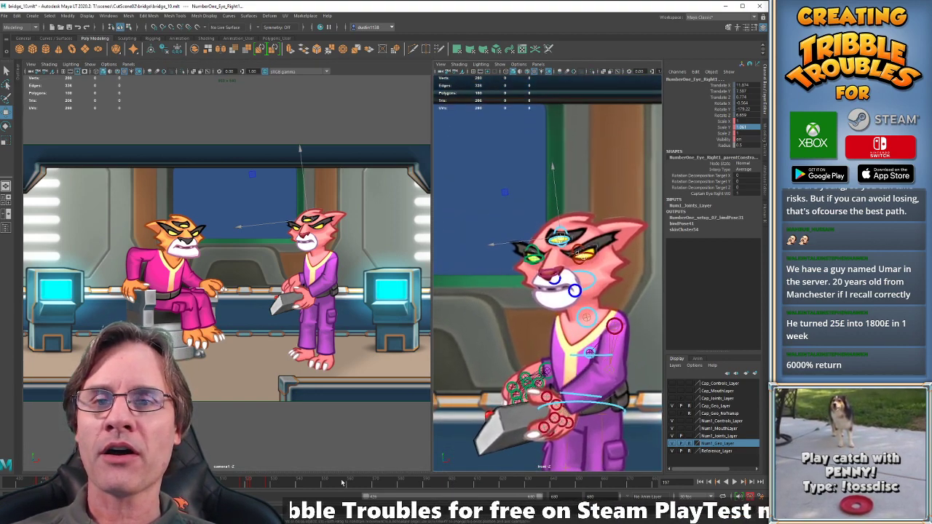
Play and scrub the section between about frames 537 and 591, then return to frame 537.
{"action": "key", "text": "alt+v"}
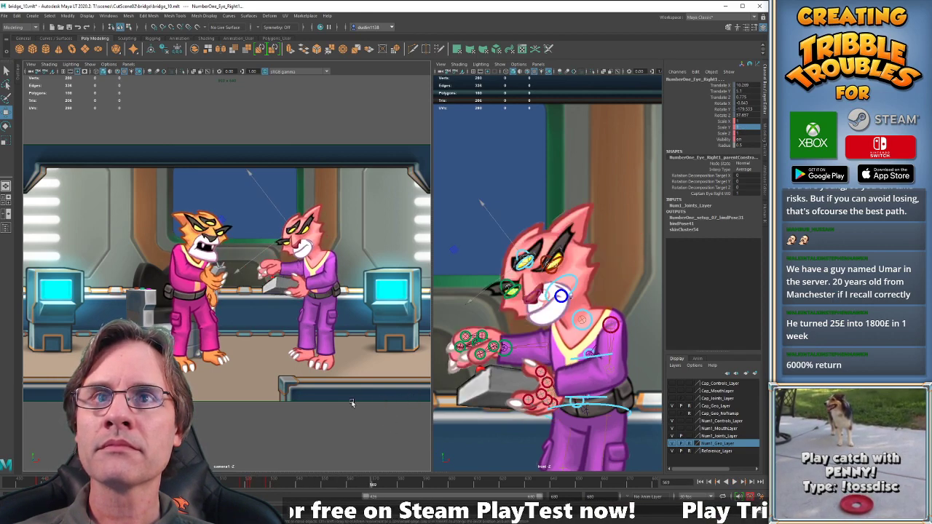
{"action": "mouse_move", "coordinate": [376, 489]}
{"action": "left_mouse_down"}
{"action": "mouse_move", "coordinate": [439, 488]}
{"action": "mouse_move", "coordinate": [342, 484]}
{"action": "left_mouse_up"}
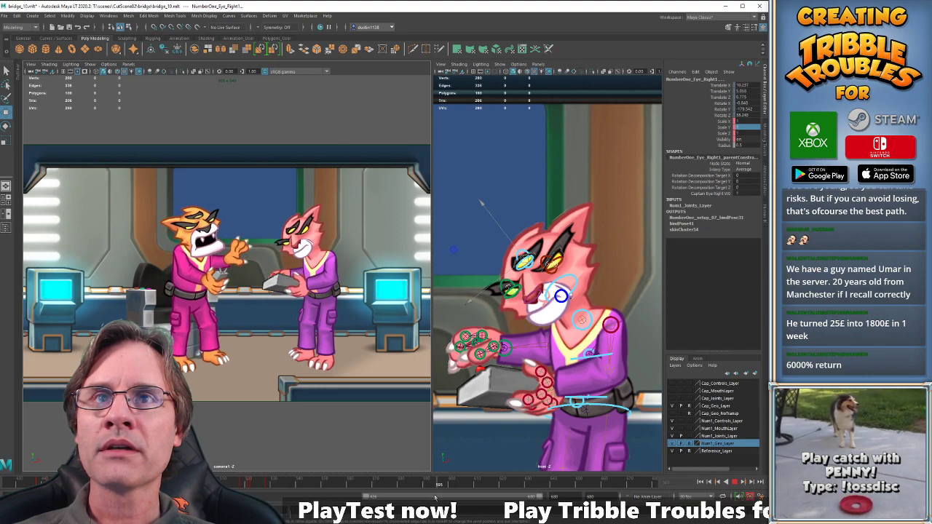
{"action": "left_click_drag", "start_coordinate": [280, 484], "coordinate": [430, 494]}
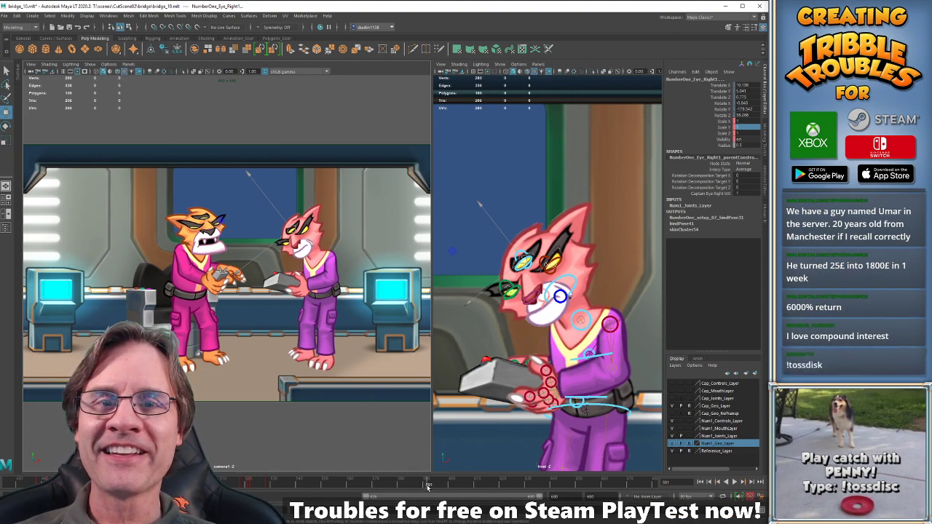
{"action": "left_click", "coordinate": [294, 478]}
{"action": "left_click_drag", "start_coordinate": [293, 477], "coordinate": [291, 477]}
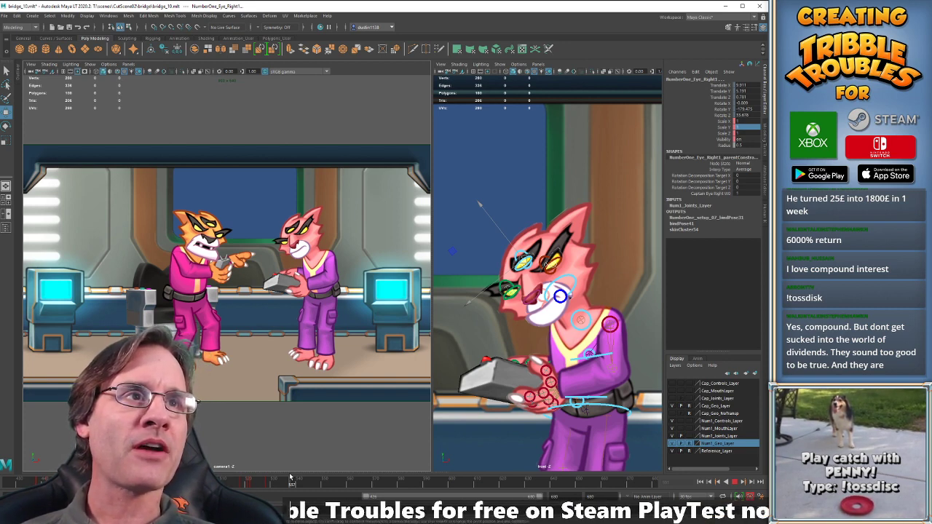
{"action": "left_click_drag", "start_coordinate": [290, 477], "coordinate": [293, 478]}
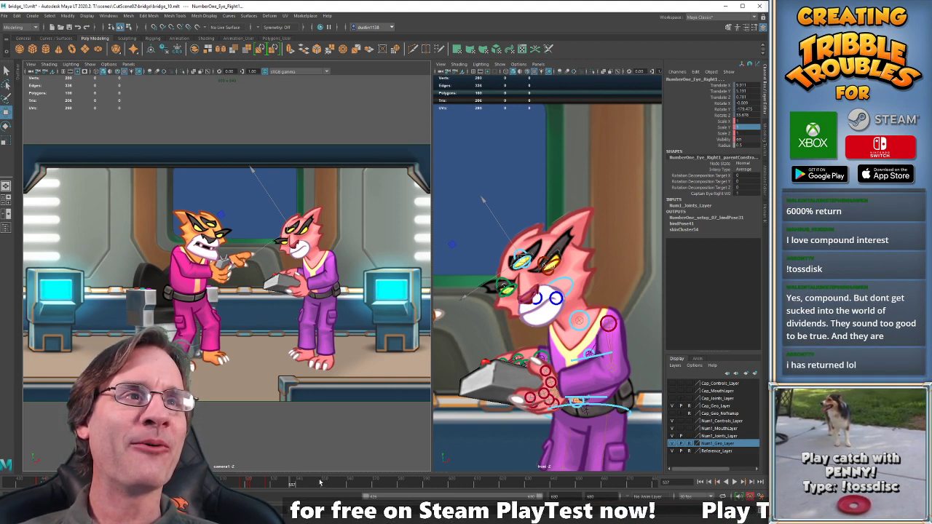
{"action": "key", "text": "alt+v"}
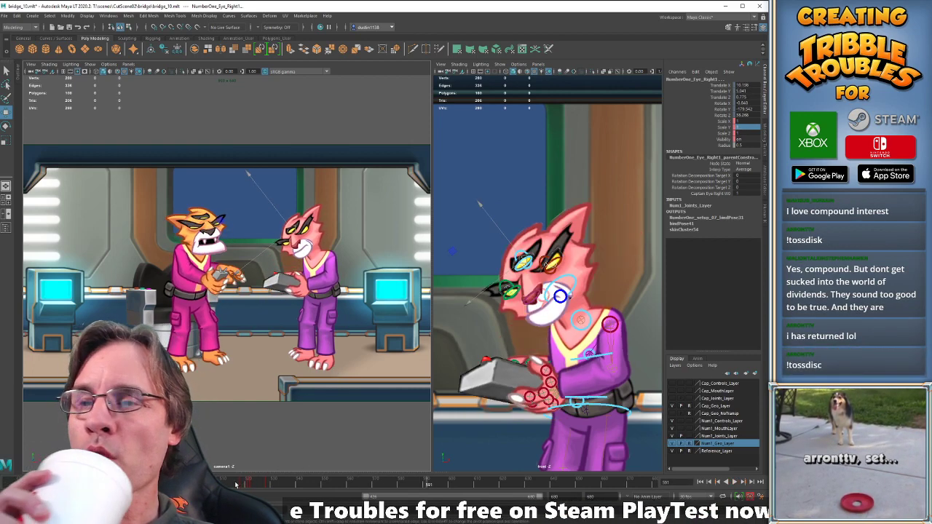
{"action": "left_click_drag", "start_coordinate": [236, 486], "coordinate": [290, 497]}
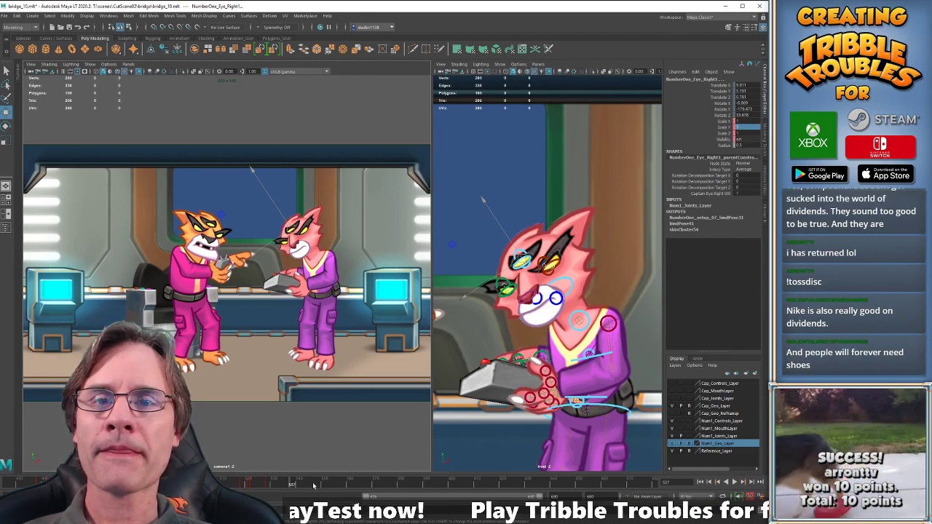
Play from frame 537 in short stretches, stopping at about frames 563 and 569.
{"action": "key", "text": "alt+v"}
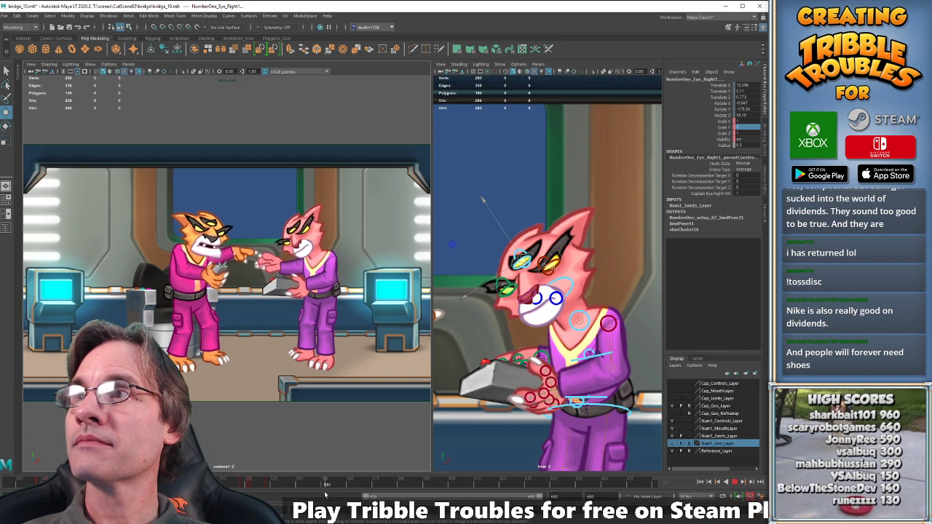
{"action": "key", "text": "alt+v"}
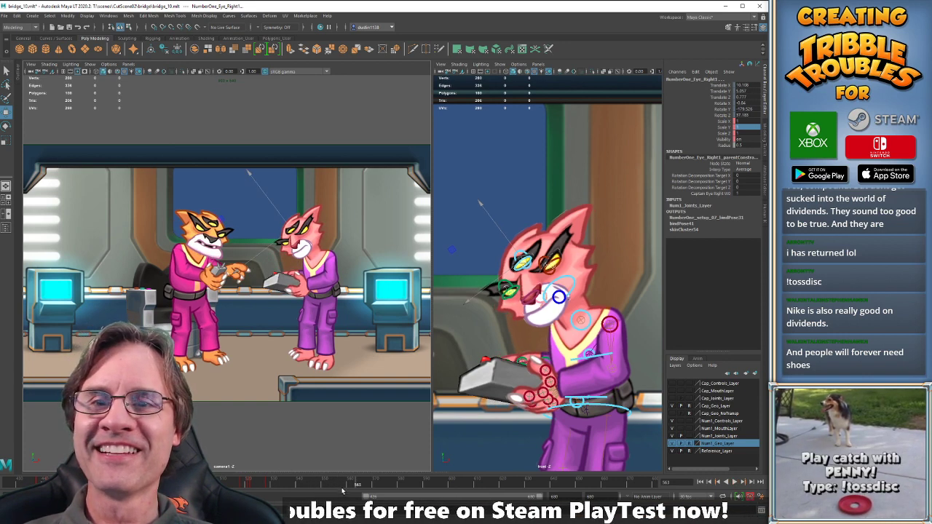
{"action": "key", "text": "alt+v"}
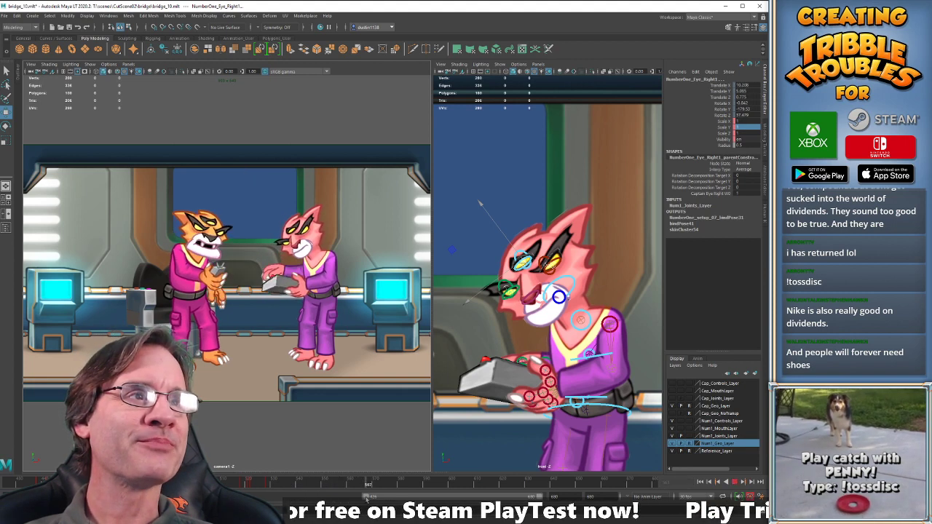
{"action": "key", "text": "alt+v"}
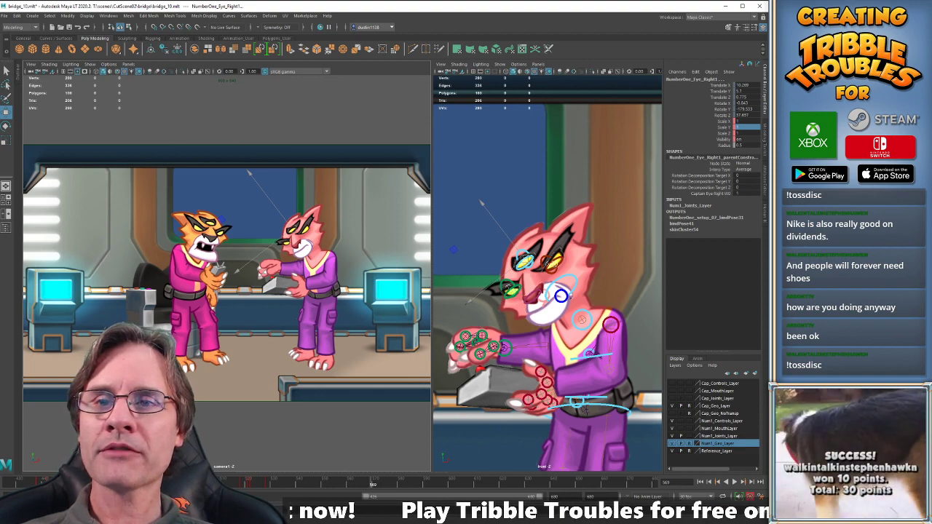
Review the eye timing by playing from frame 513 to 572, then on to about frame 591.
{"action": "left_click_drag", "start_coordinate": [251, 484], "coordinate": [230, 484]}
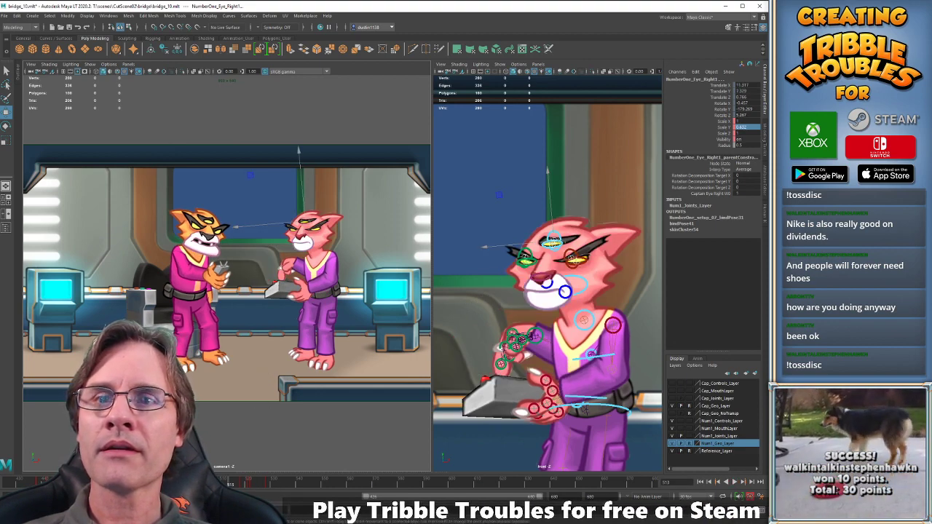
{"action": "key", "text": "alt+v"}
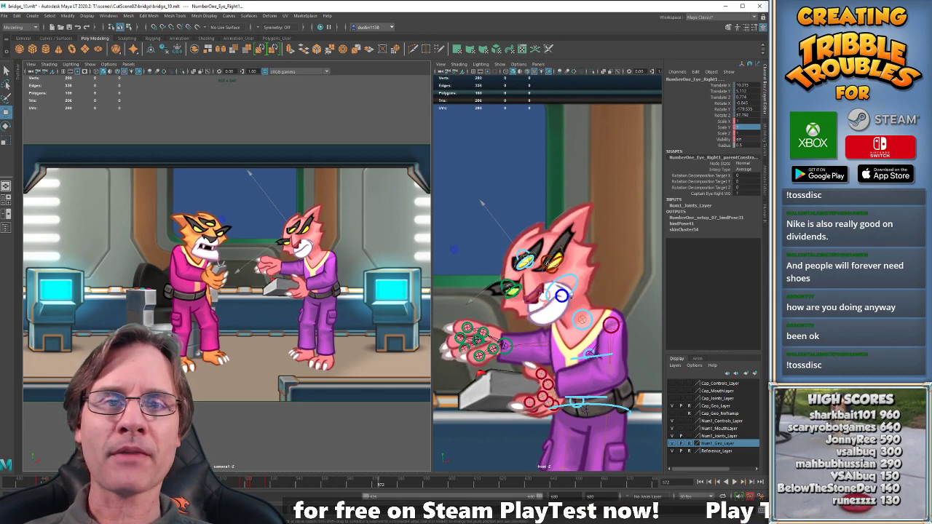
{"action": "left_click_drag", "start_coordinate": [380, 483], "coordinate": [390, 486]}
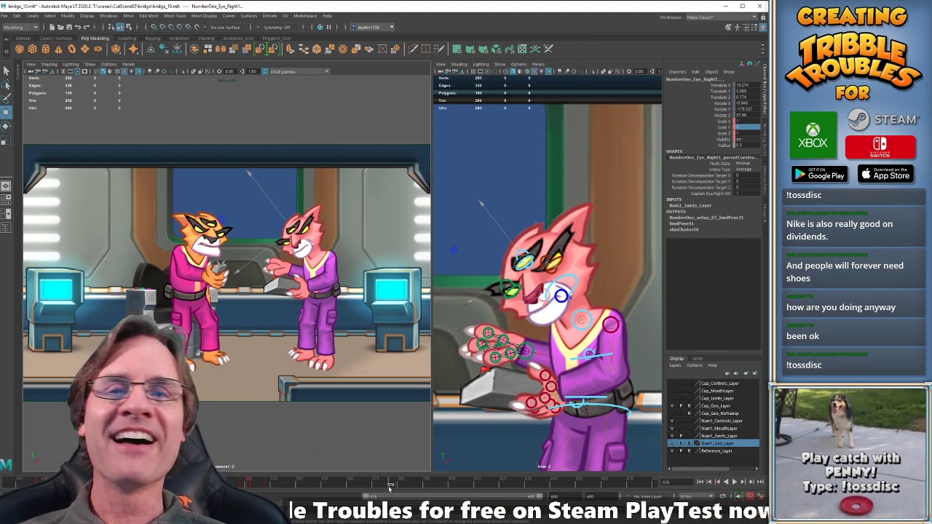
{"action": "key", "text": "alt+v"}
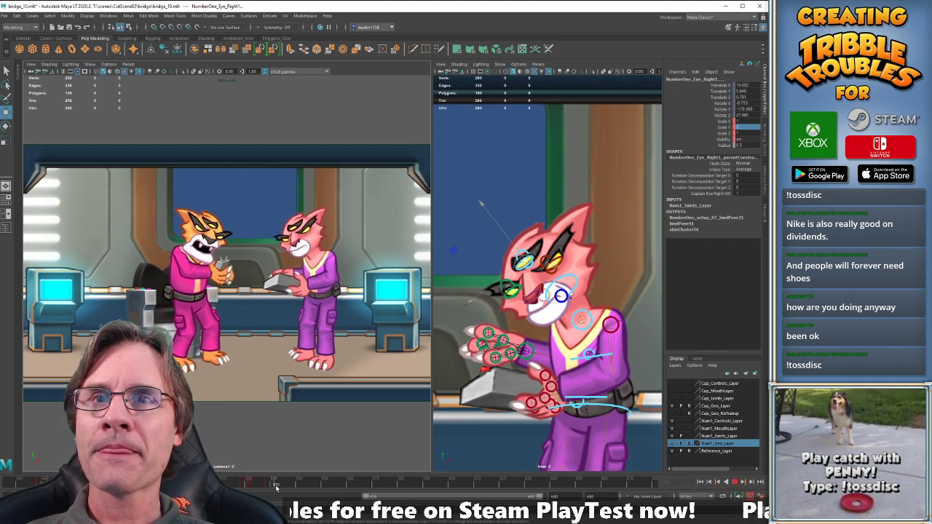
{"action": "key", "text": "alt+v"}
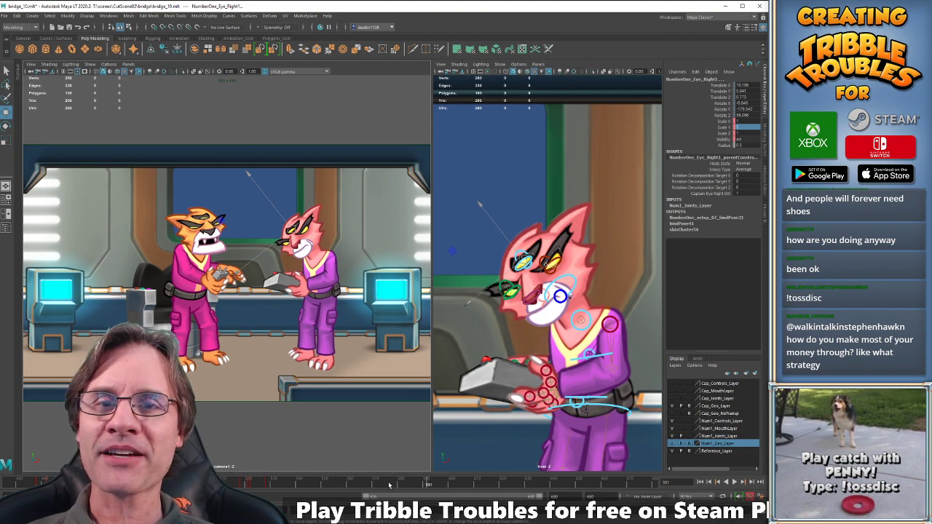
Try to paste the copied keys onto the selected eye joints at frame 577.
{"action": "left_click_drag", "start_coordinate": [266, 488], "coordinate": [391, 501]}
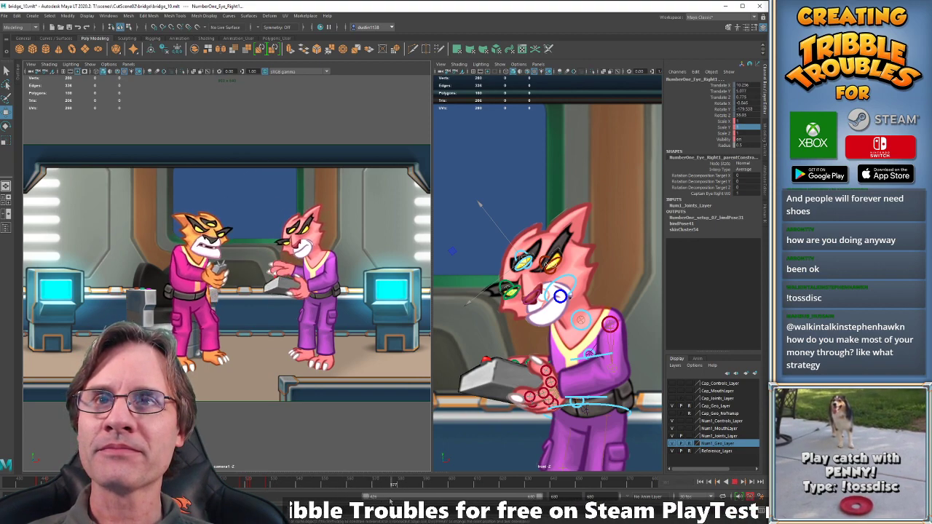
{"action": "right_click", "coordinate": [401, 484]}
{"action": "mouse_move", "coordinate": [437, 380]}
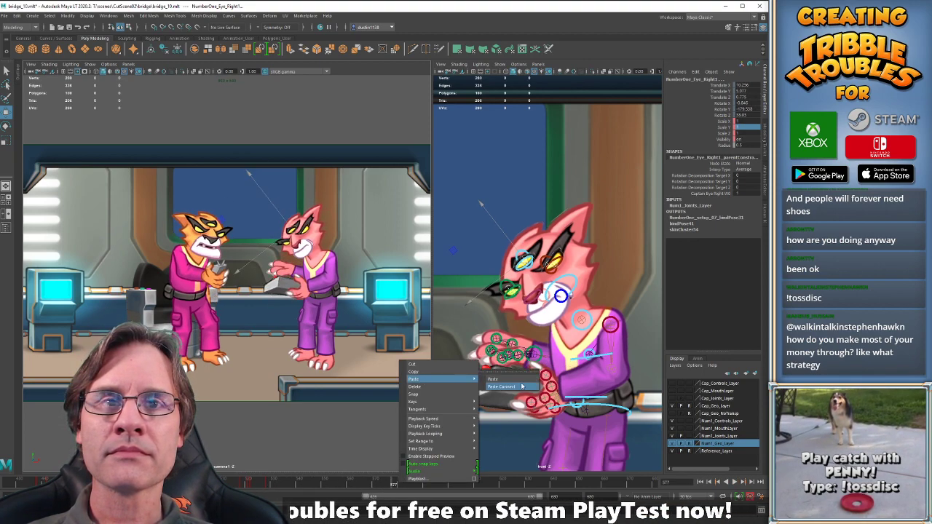
{"action": "left_click", "coordinate": [514, 380]}
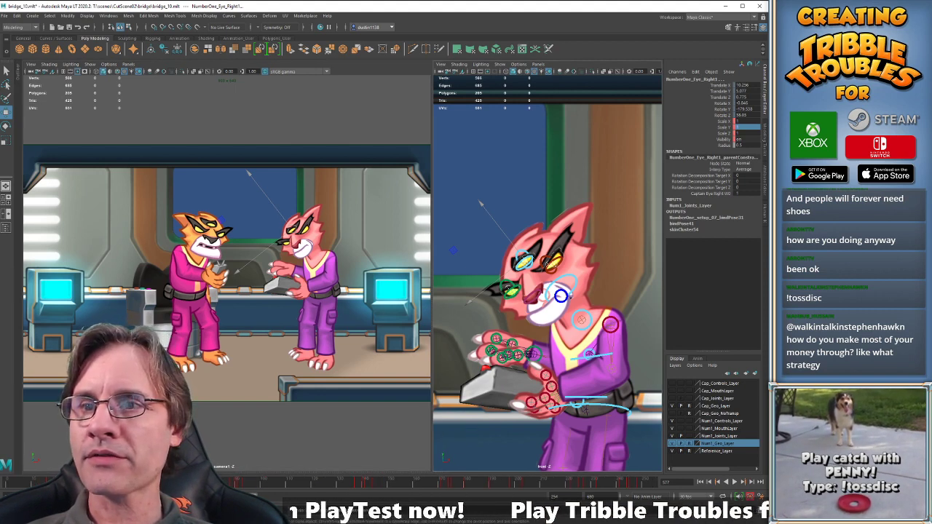
Copy the eye joints' keys around frame 31 in the opening section and paste them at frame 577.
{"action": "left_click", "coordinate": [51, 482]}
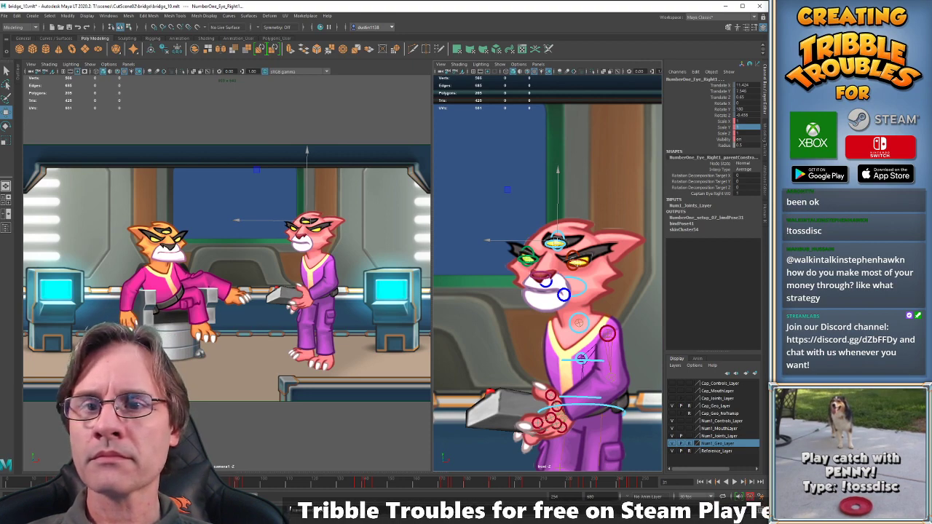
{"action": "left_click", "coordinate": [387, 486]}
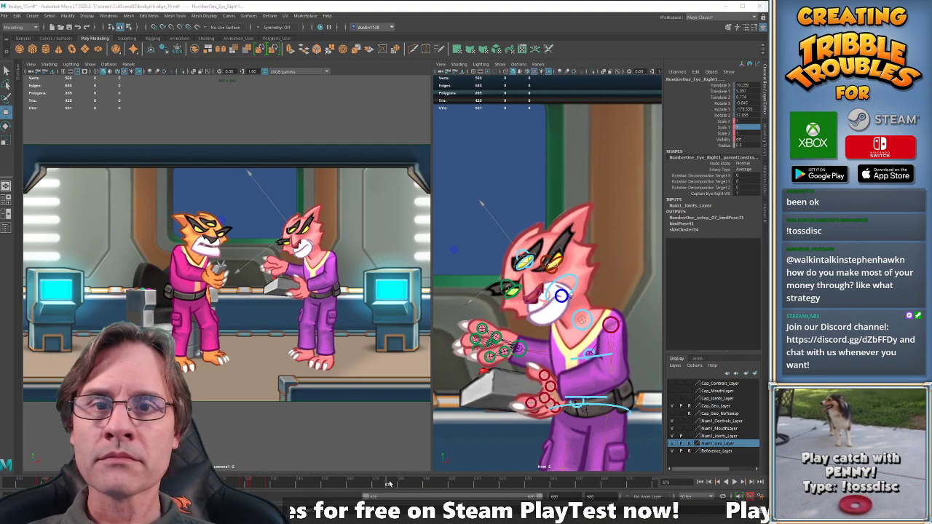
{"action": "key", "text": "comma"}
{"action": "left_click", "coordinate": [393, 484]}
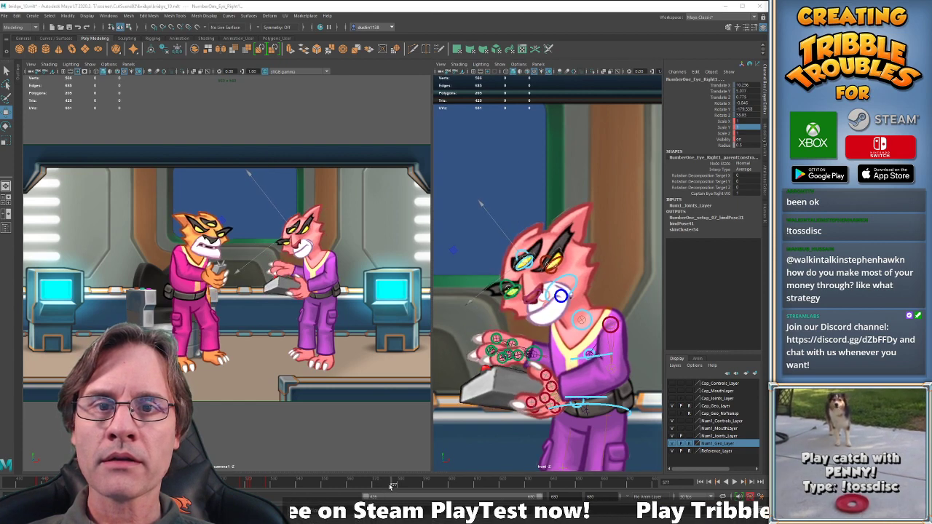
{"action": "right_click", "coordinate": [397, 483]}
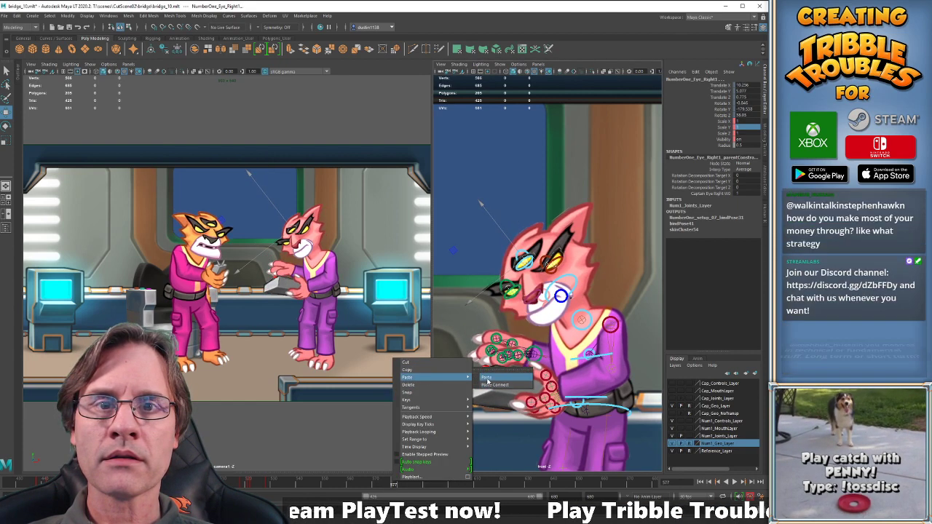
{"action": "left_click", "coordinate": [428, 371]}
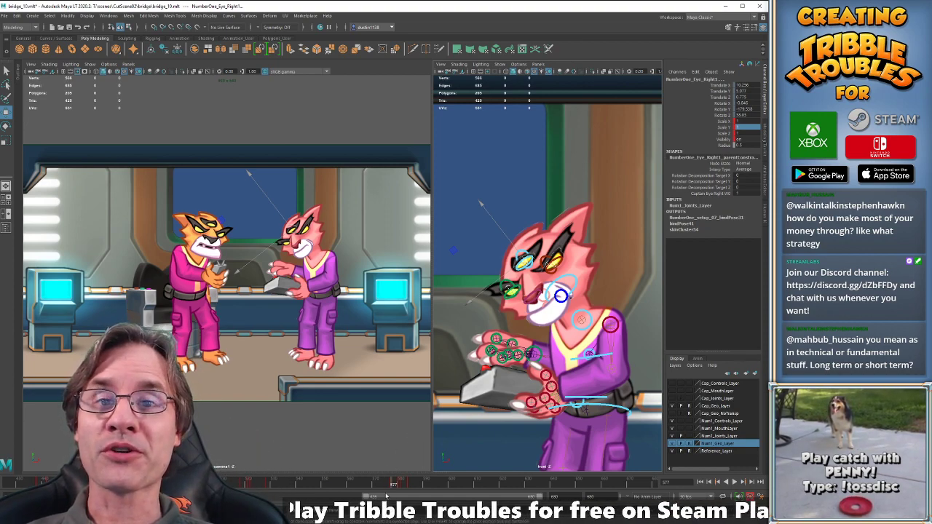
Play on to frame 625 and paste the copied eye keys there.
{"action": "key", "text": "alt+v"}
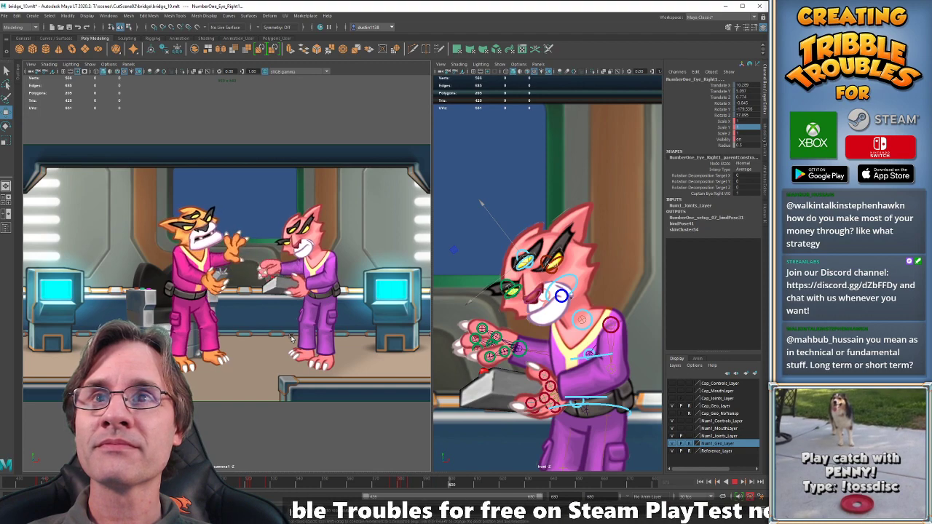
{"action": "right_click", "coordinate": [523, 482]}
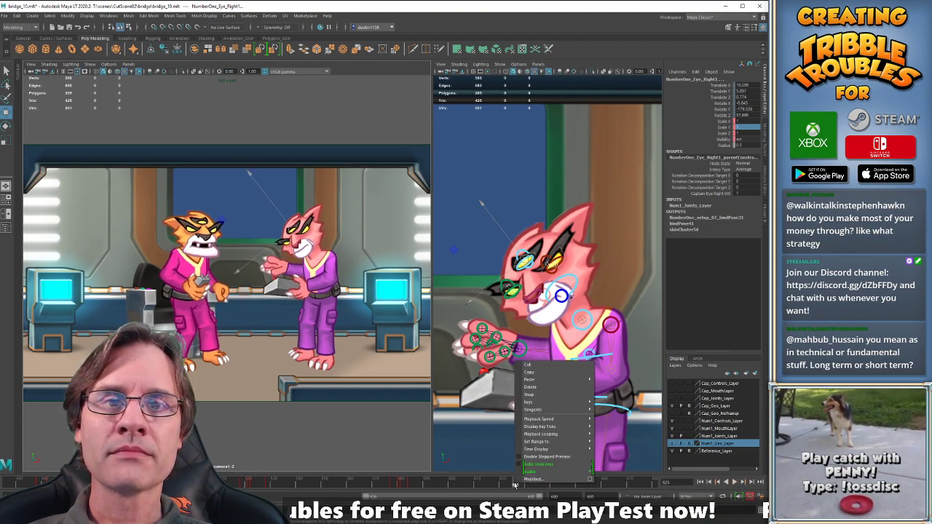
{"action": "mouse_move", "coordinate": [576, 379]}
{"action": "left_click", "coordinate": [607, 380]}
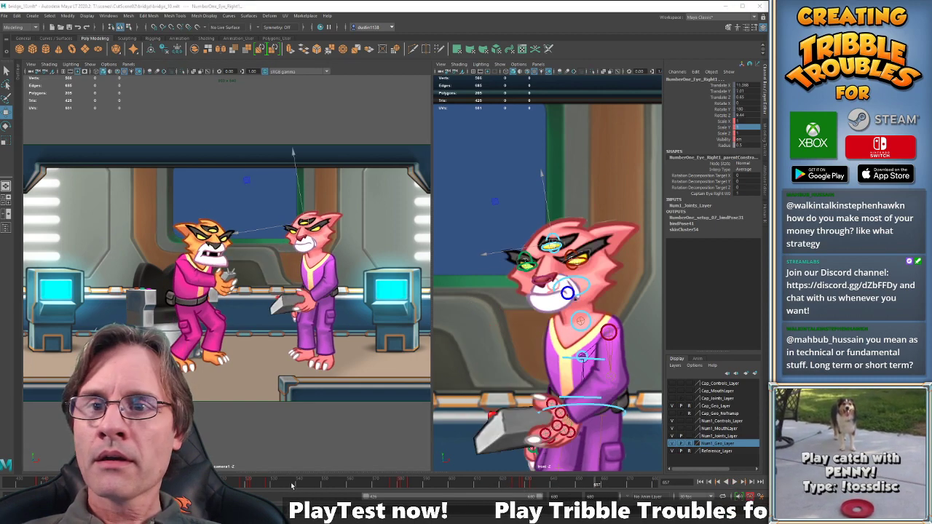
Select the eye keys between about frames 565 and 639 and shift them several frames earlier.
{"action": "left_click", "coordinate": [355, 486]}
{"action": "key", "text": "alt+v"}
{"action": "left_click_drag", "start_coordinate": [362, 486], "coordinate": [550, 486], "text": "shift"}
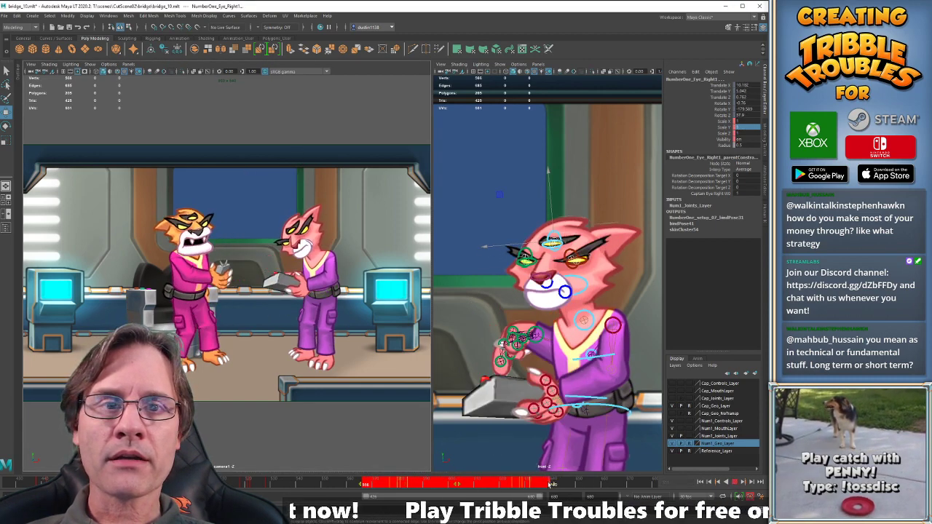
{"action": "left_click_drag", "start_coordinate": [457, 485], "coordinate": [434, 485]}
{"action": "left_click", "coordinate": [438, 485]}
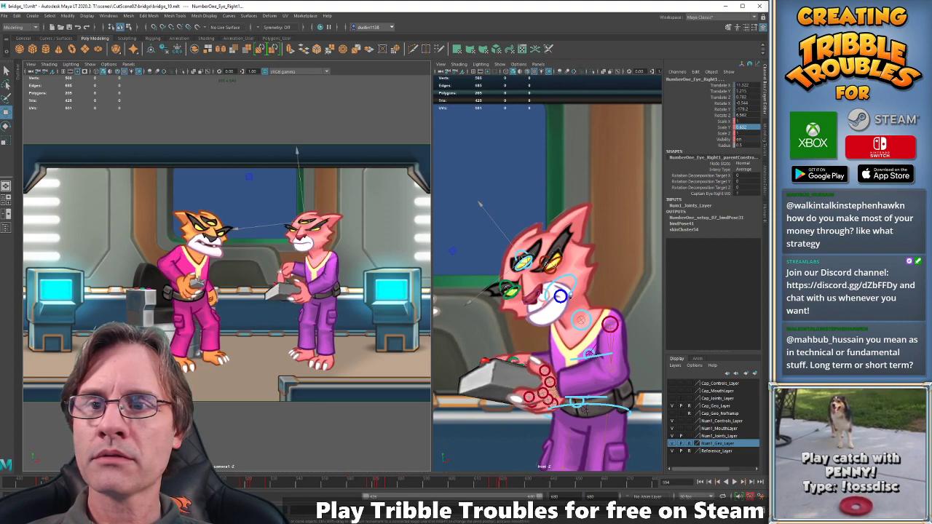
Copy the pink character's eye keys starting around frame 615 and paste them at frame 640.
{"action": "key", "text": "alt+v"}
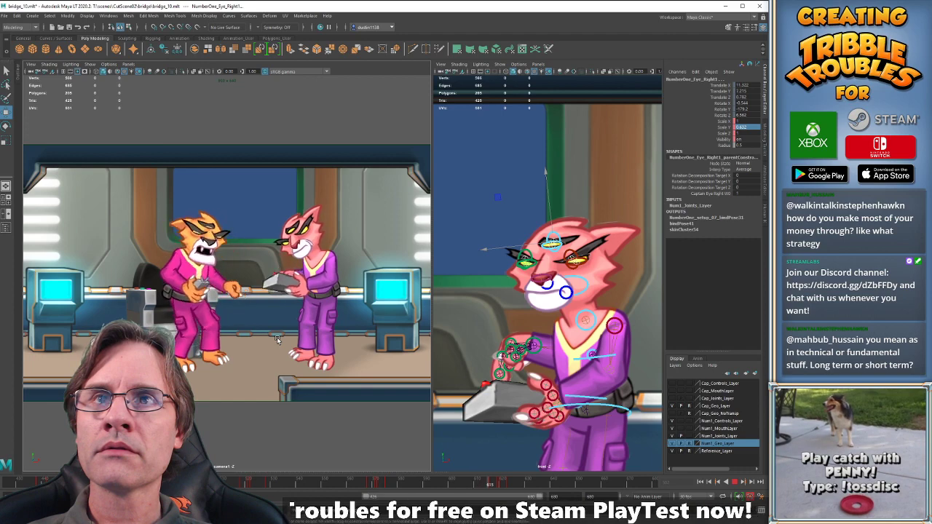
{"action": "key", "text": "alt+v"}
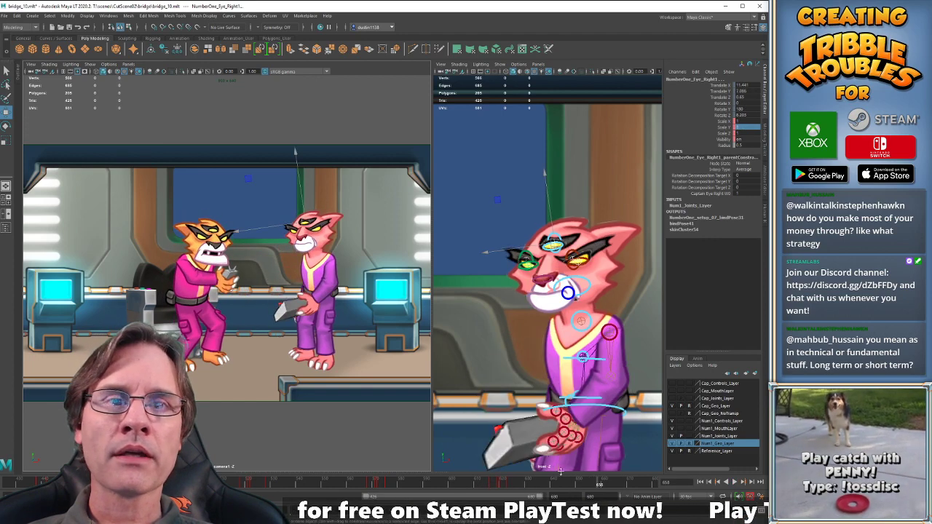
{"action": "key", "text": "alt+v"}
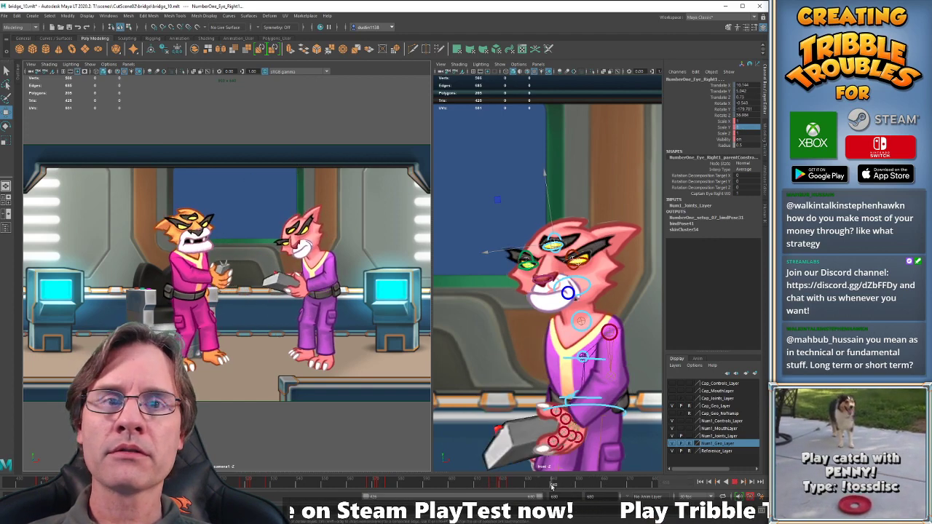
{"action": "left_click_drag", "start_coordinate": [552, 487], "coordinate": [551, 487]}
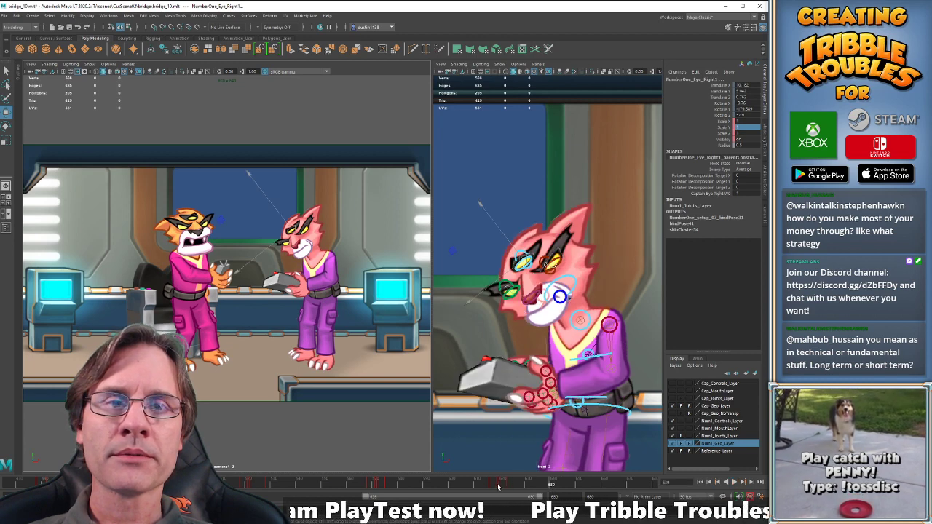
{"action": "left_click_drag", "start_coordinate": [491, 485], "coordinate": [554, 487], "text": "shift"}
{"action": "right_click", "coordinate": [559, 486]}
{"action": "mouse_move", "coordinate": [597, 382]}
{"action": "left_click", "coordinate": [663, 380]}
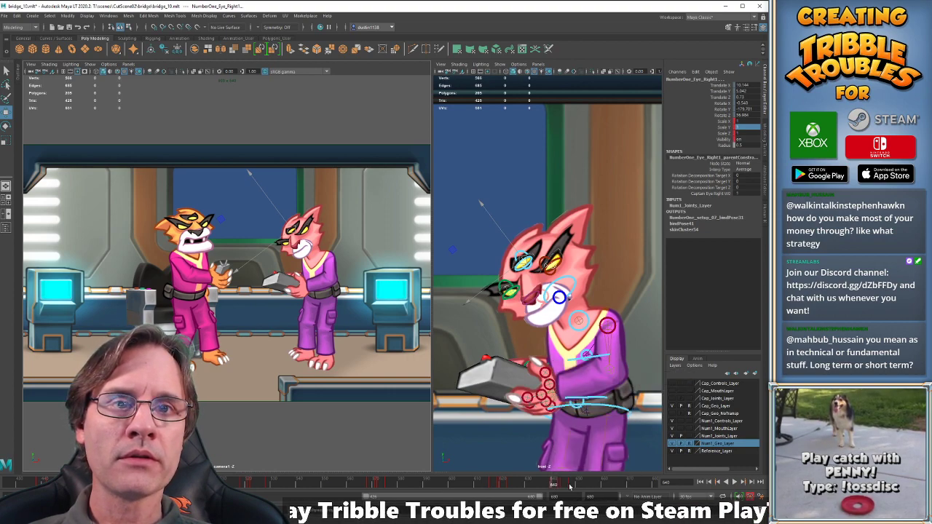
Select the pasted eye keys after frame 640 and retime them, replaying the section to check the squint.
{"action": "left_click", "coordinate": [560, 486]}
{"action": "left_click_drag", "start_coordinate": [560, 486], "coordinate": [598, 486], "text": "shift"}
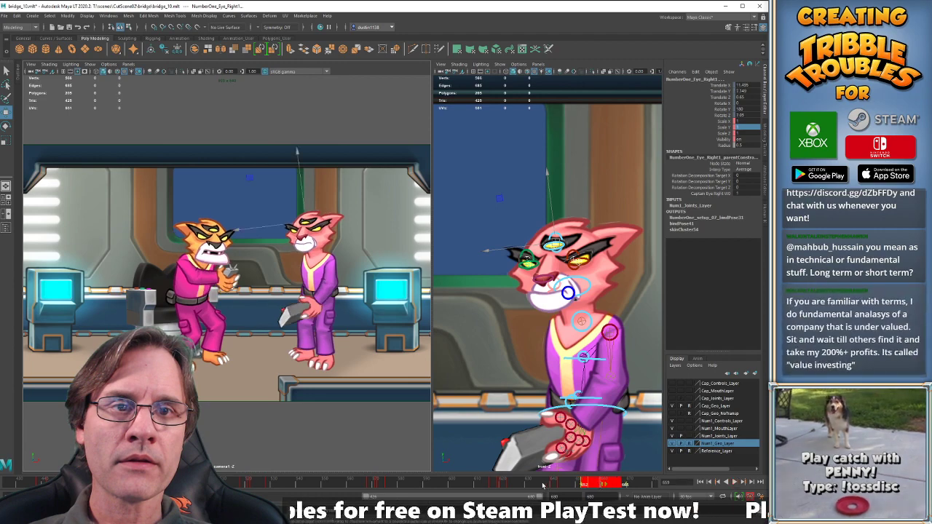
{"action": "left_click", "coordinate": [604, 485]}
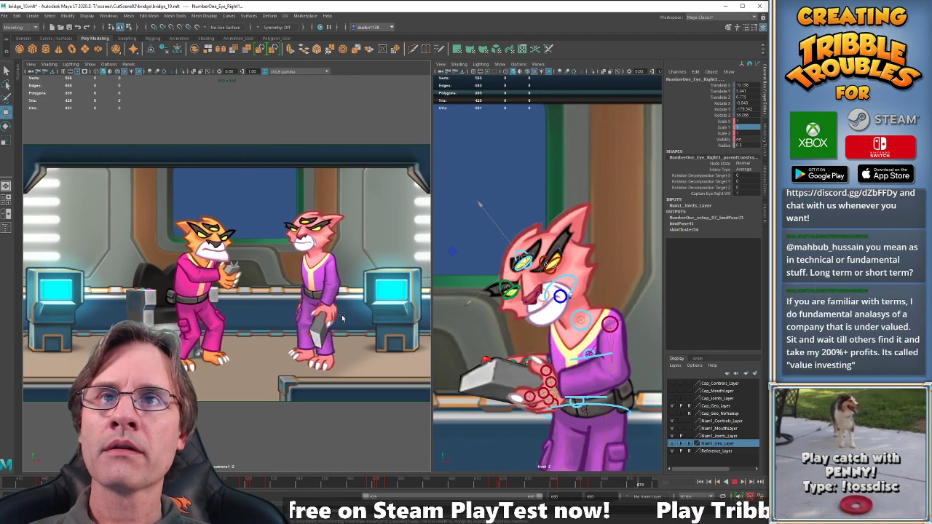
{"action": "key", "text": "alt+v"}
{"action": "left_click", "coordinate": [556, 484]}
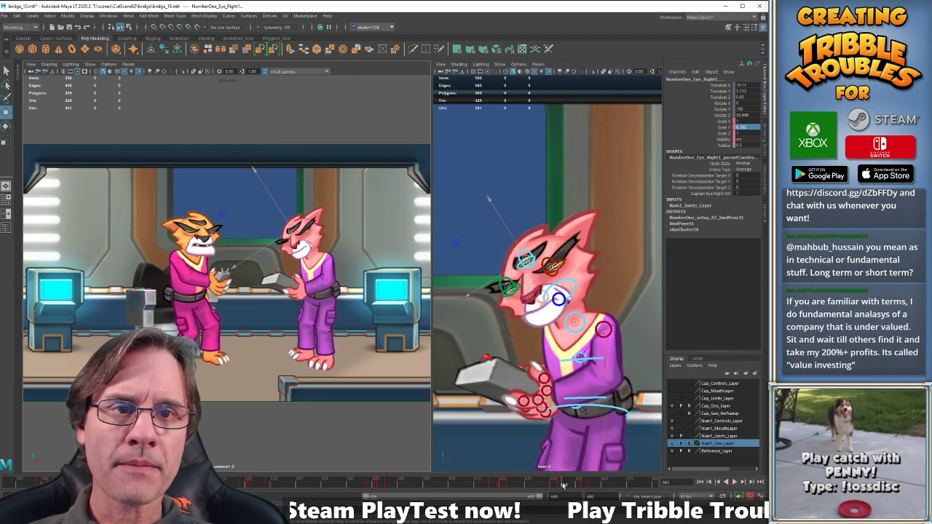
{"action": "left_click_drag", "start_coordinate": [559, 486], "coordinate": [580, 487]}
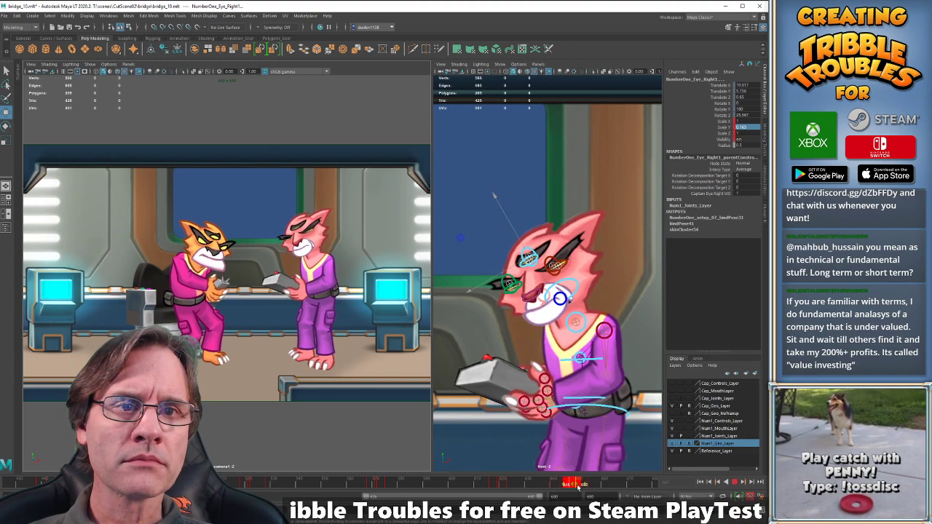
{"action": "left_click", "coordinate": [536, 485]}
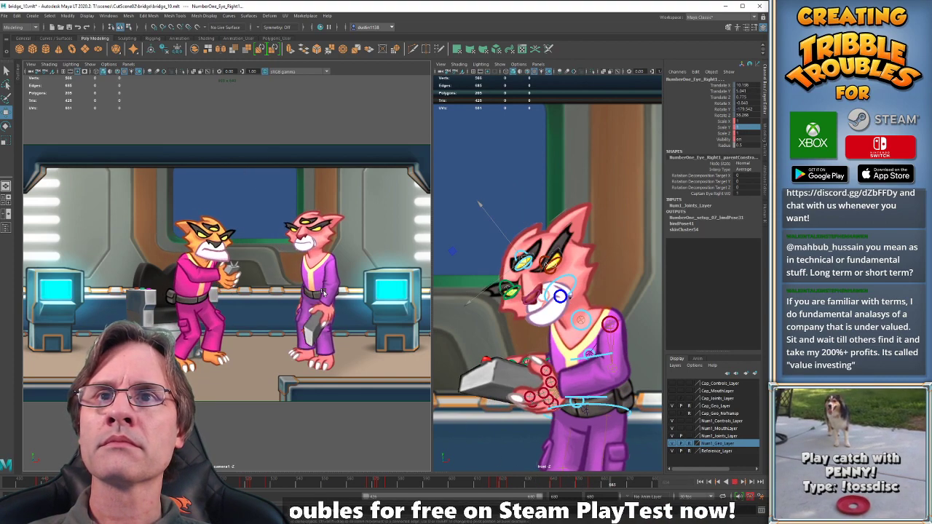
{"action": "key", "text": "alt+v"}
{"action": "left_click", "coordinate": [524, 482]}
{"action": "key", "text": "alt+v"}
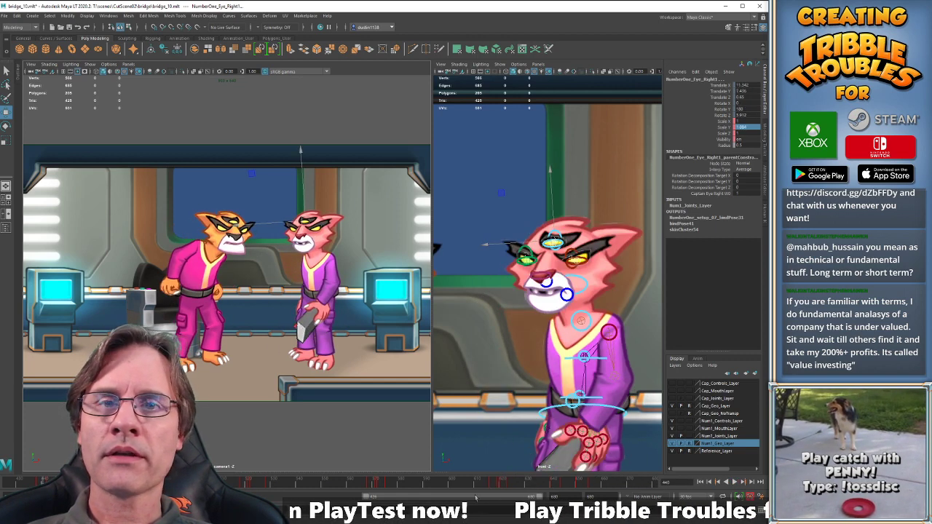
Select all the mouth pose controls from Closed N to Open Wide and examine their animation curves in the Graph Editor.
{"action": "scroll", "coordinate": [591, 311], "scroll_direction": "down", "scroll_amount": 4}
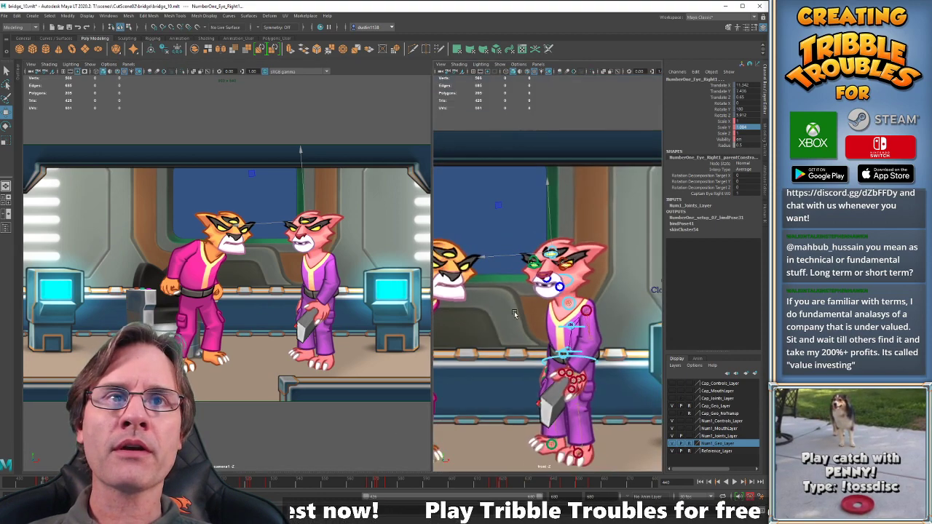
{"action": "middle_click_drag", "start_coordinate": [655, 313], "coordinate": [498, 305], "text": "alt"}
{"action": "left_click_drag", "start_coordinate": [474, 260], "coordinate": [536, 282]}
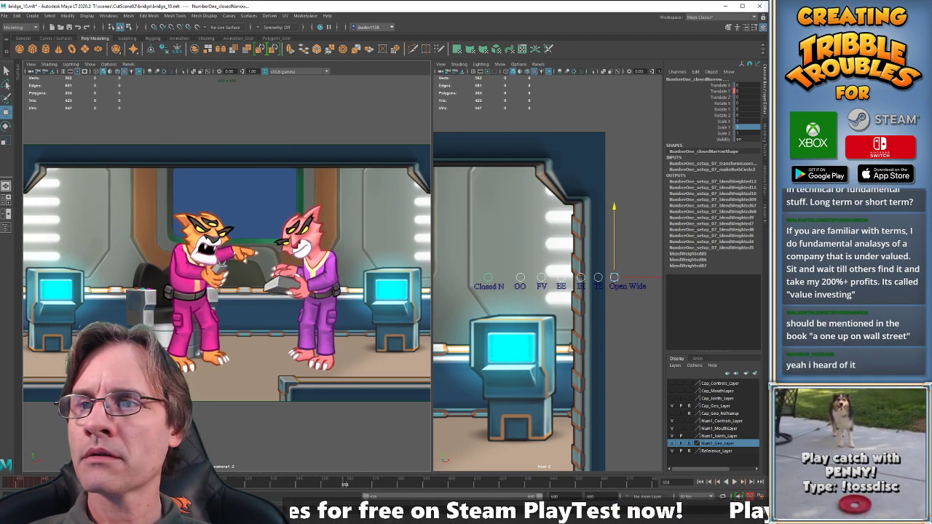
{"action": "left_click", "coordinate": [248, 496]}
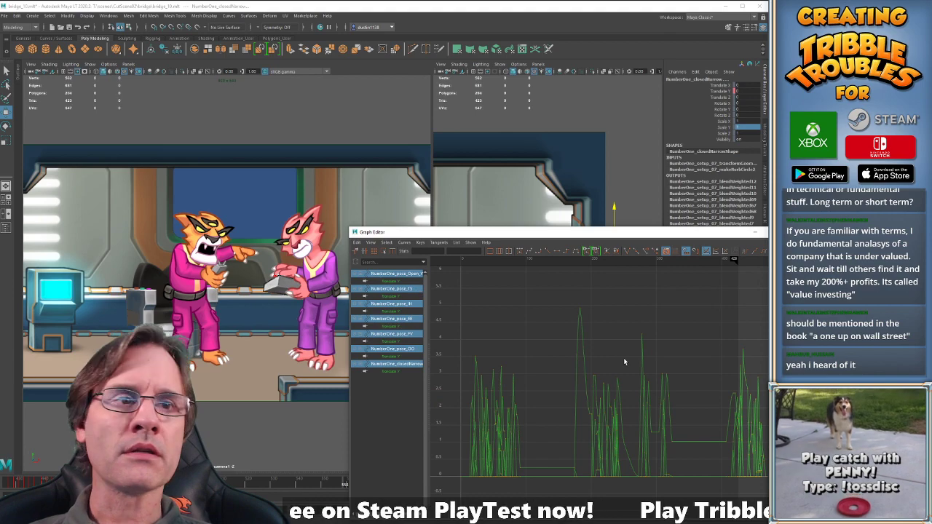
{"action": "key", "text": "f"}
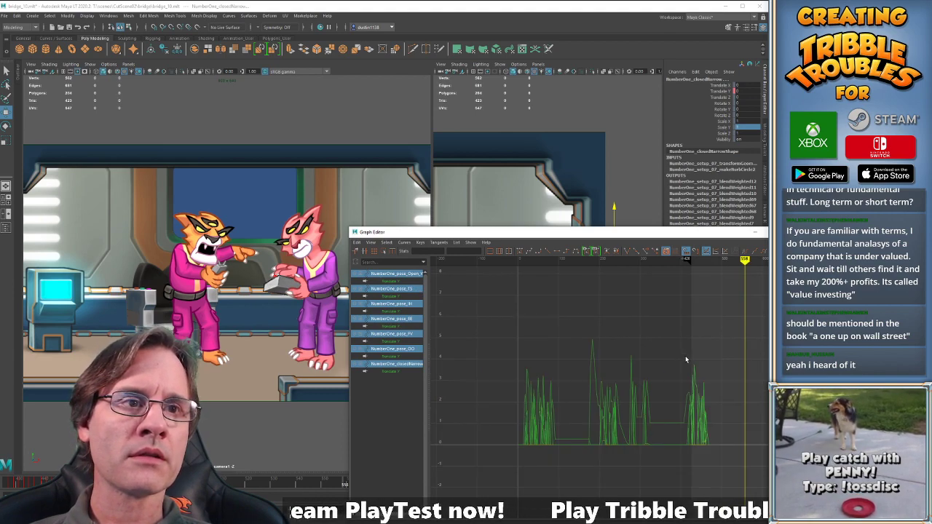
{"action": "left_click", "coordinate": [758, 232]}
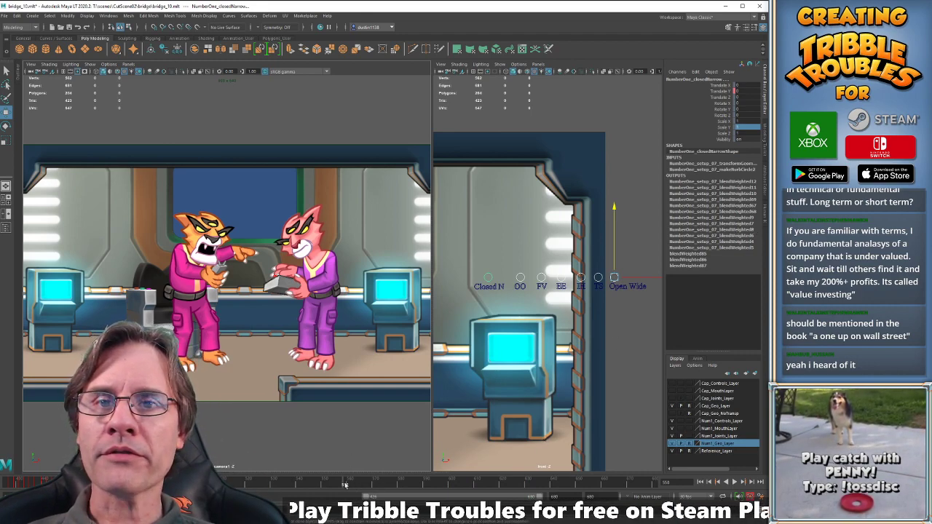
Play the section from about frame 532 to 569 and select the pink character's lower jaw control.
{"action": "left_click", "coordinate": [278, 486]}
{"action": "key", "text": "alt+v"}
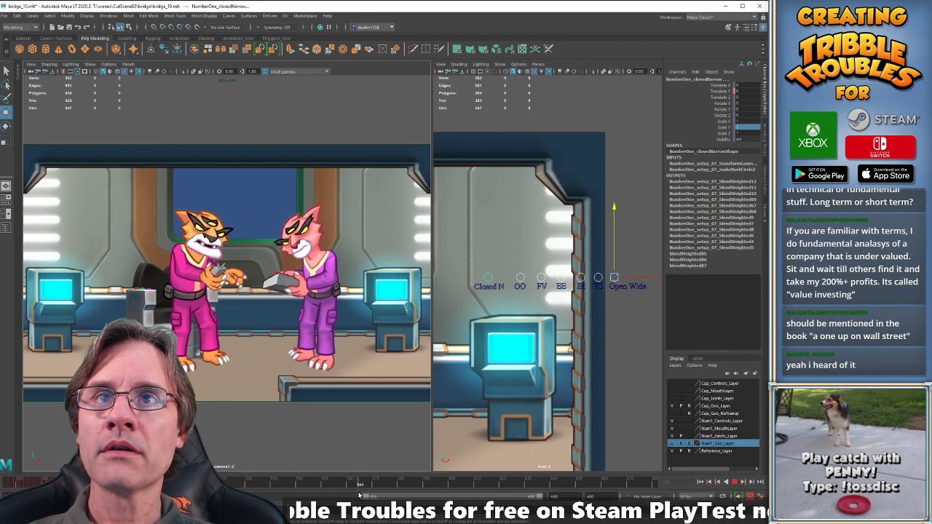
{"action": "key", "text": "alt+v"}
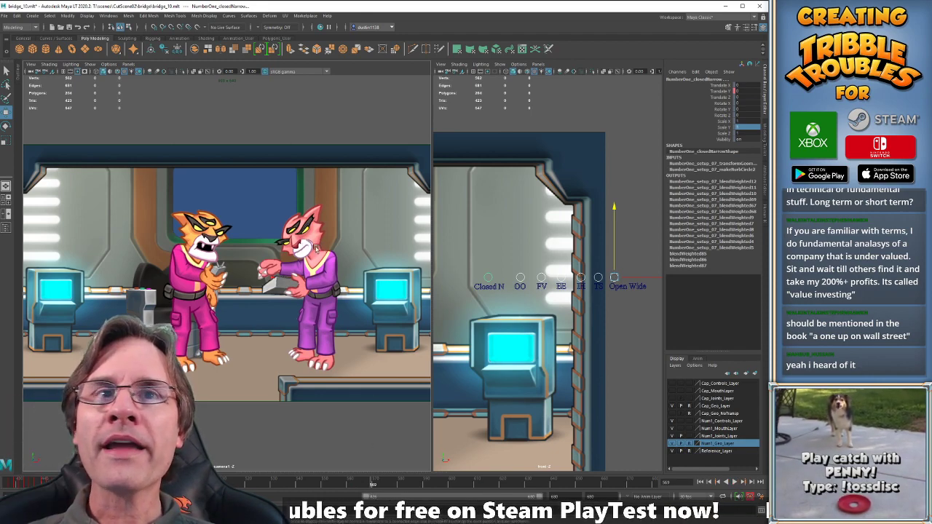
{"action": "key", "text": "f"}
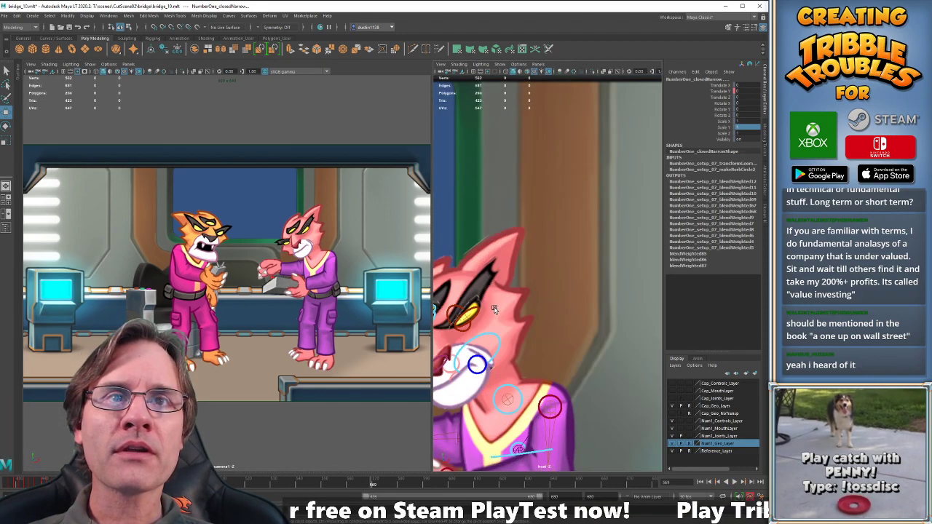
{"action": "left_click", "coordinate": [588, 319]}
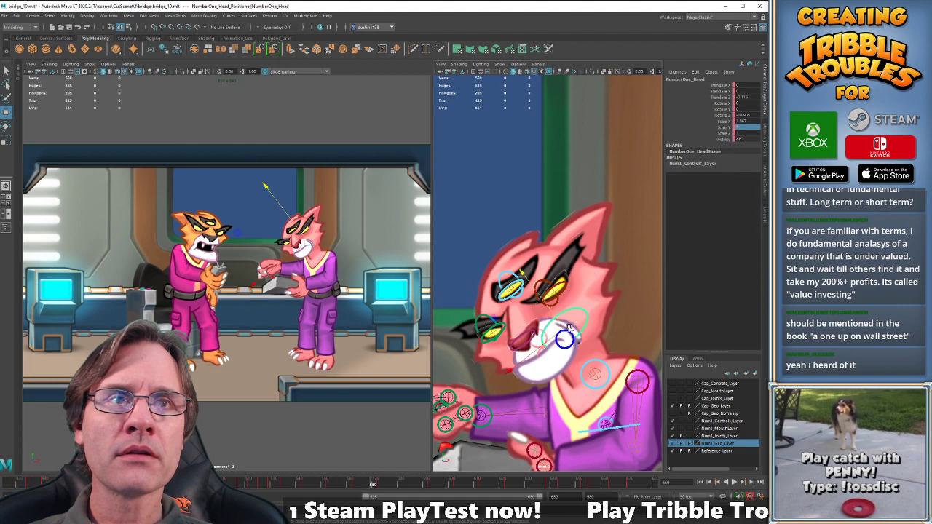
{"action": "left_click_drag", "start_coordinate": [569, 328], "coordinate": [574, 350]}
{"action": "key", "text": "ctrl+z"}
{"action": "left_click", "coordinate": [563, 349]}
{"action": "key", "text": "ctrl+z"}
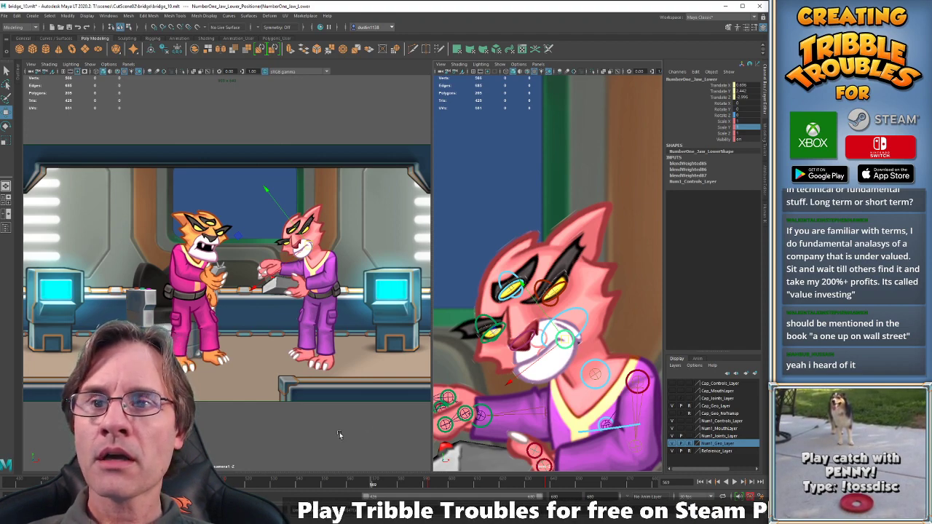
Go to the lower jaw's key at frame 592 and examine the control's curves in the Graph Editor.
{"action": "key", "text": "period"}
{"action": "key", "text": "period"}
{"action": "key", "text": "comma"}
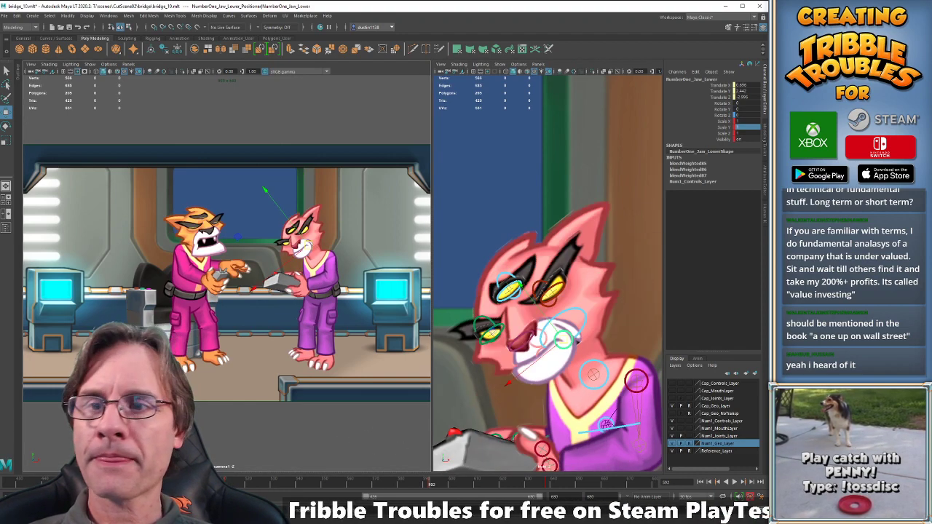
{"action": "left_click", "coordinate": [443, 516]}
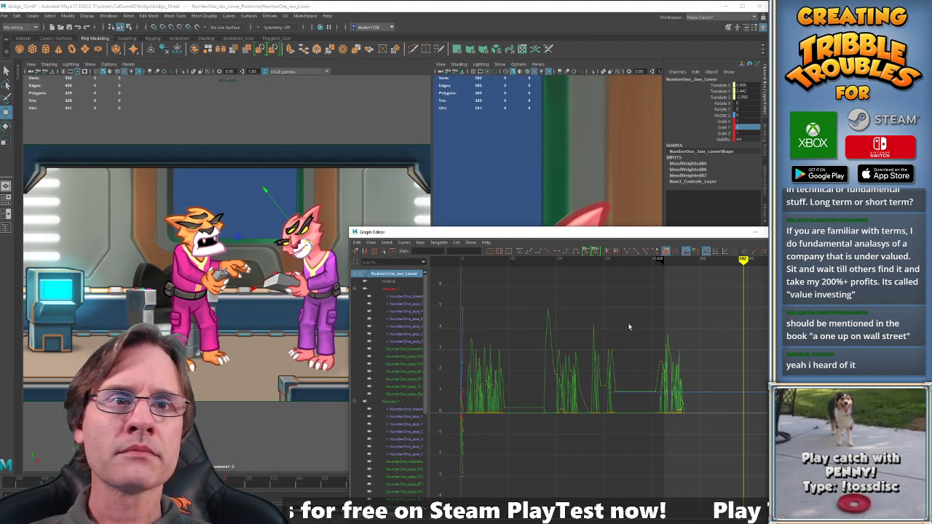
{"action": "left_click", "coordinate": [758, 232]}
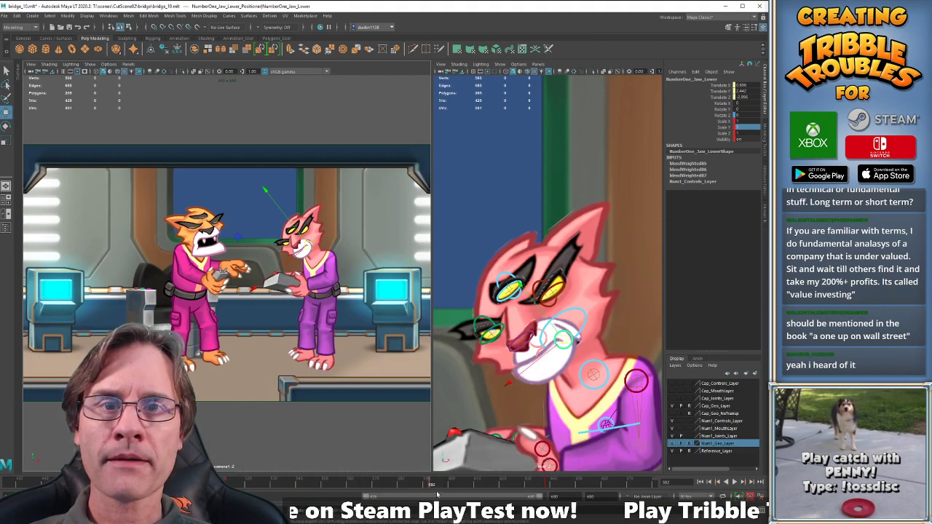
Delete the lower jaw's keys between about frames 586 and 610, and its key at frame 638.
{"action": "left_click_drag", "start_coordinate": [419, 485], "coordinate": [478, 485], "text": "shift"}
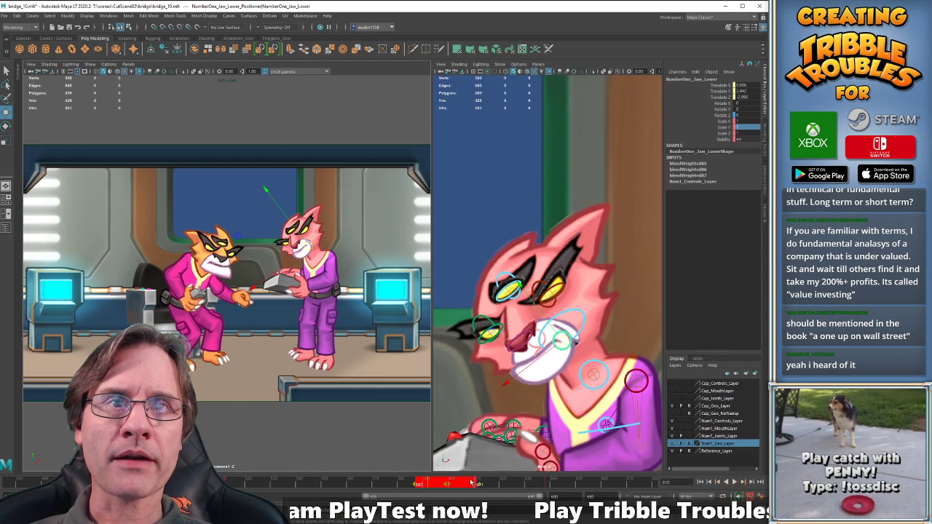
{"action": "right_click", "coordinate": [478, 483]}
{"action": "left_click", "coordinate": [518, 392]}
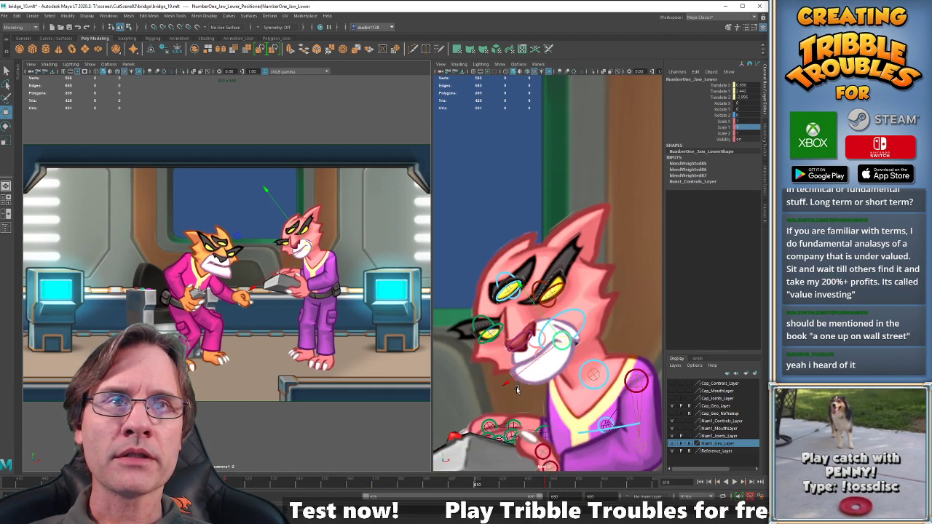
{"action": "left_click", "coordinate": [557, 485]}
{"action": "right_click", "coordinate": [557, 485]}
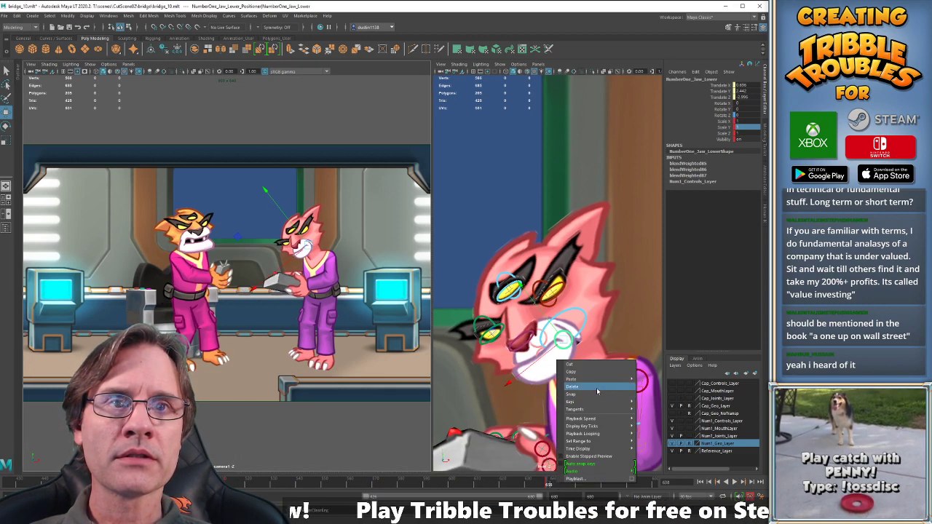
{"action": "left_click", "coordinate": [598, 388]}
Play the scene from frame 512 to 587 to review the pink character's mouth.
{"action": "left_click", "coordinate": [227, 485]}
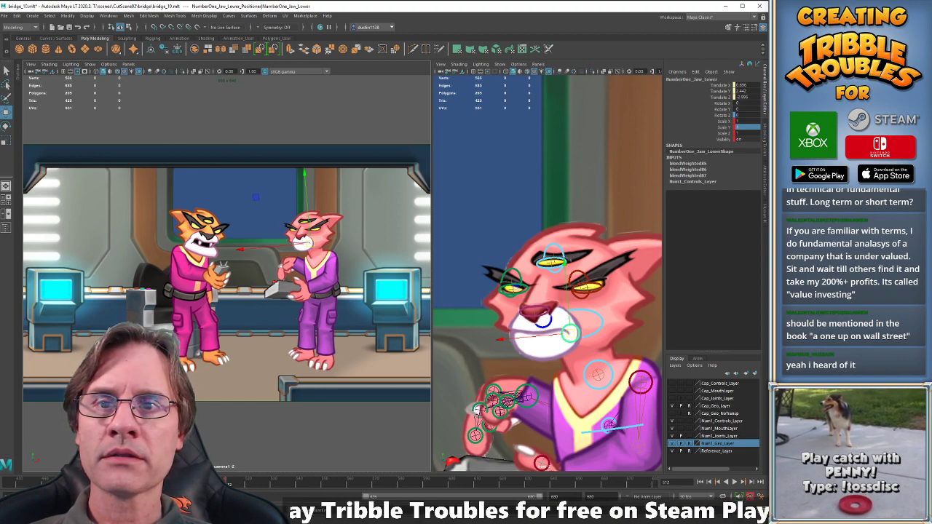
{"action": "middle_click", "coordinate": [490, 389]}
{"action": "key", "text": "alt+v"}
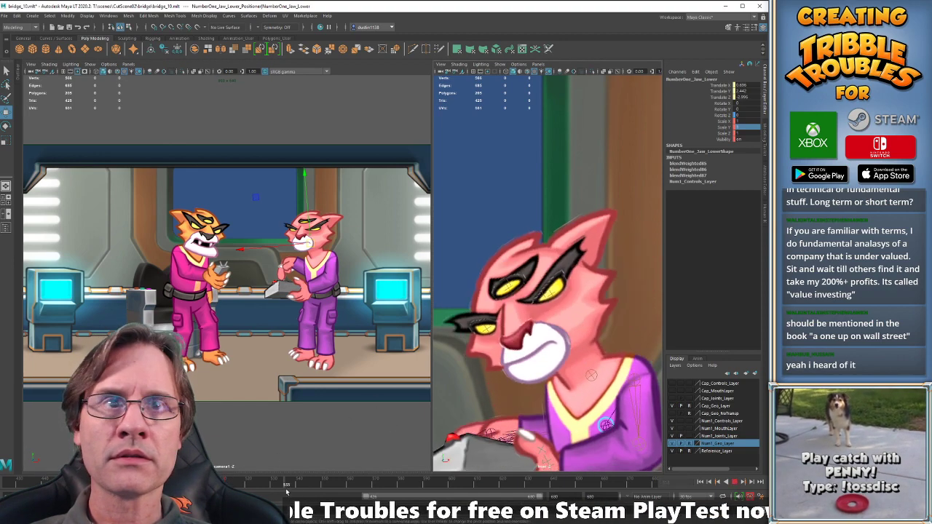
{"action": "key", "text": "alt+v"}
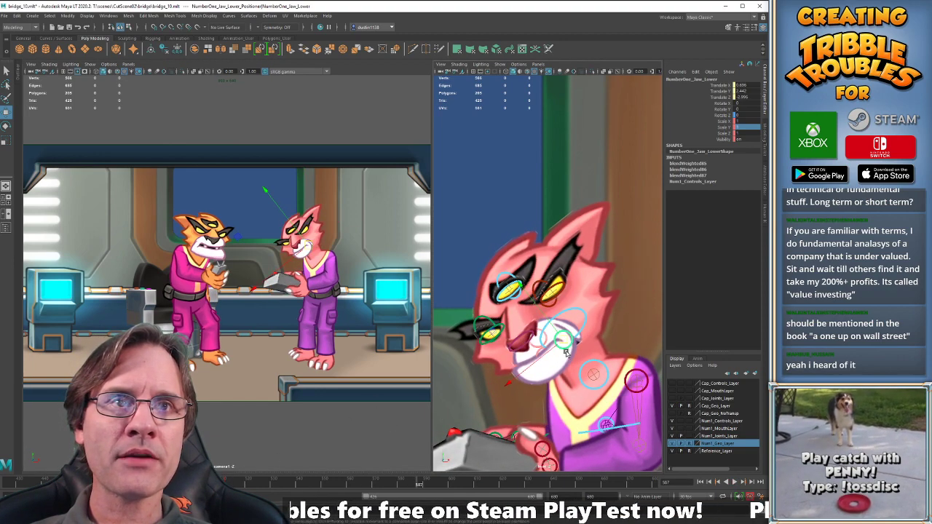
Try repositioning the pink character's inner jaw and upper jaw controls at frame 587, and undo the upper jaw move.
{"action": "left_click_drag", "start_coordinate": [566, 347], "coordinate": [584, 327]}
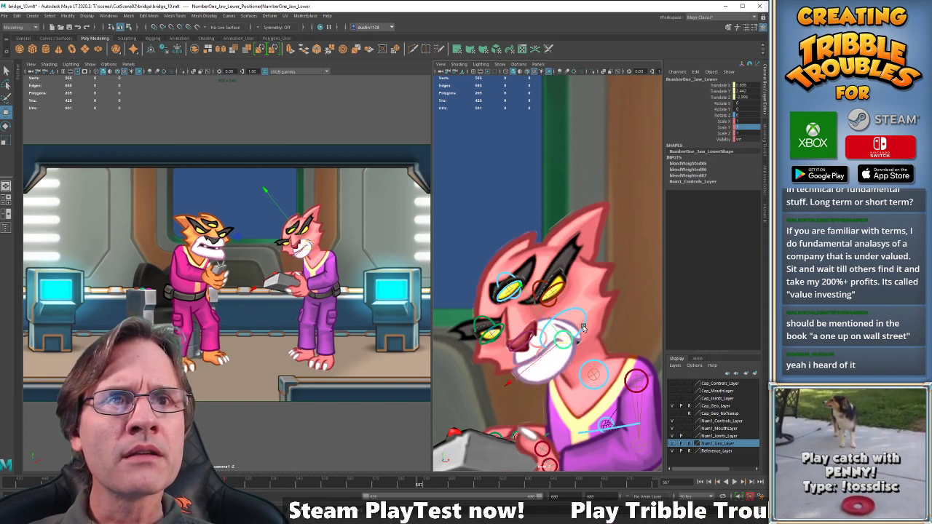
{"action": "left_click", "coordinate": [564, 335]}
{"action": "left_click_drag", "start_coordinate": [566, 326], "coordinate": [558, 336]}
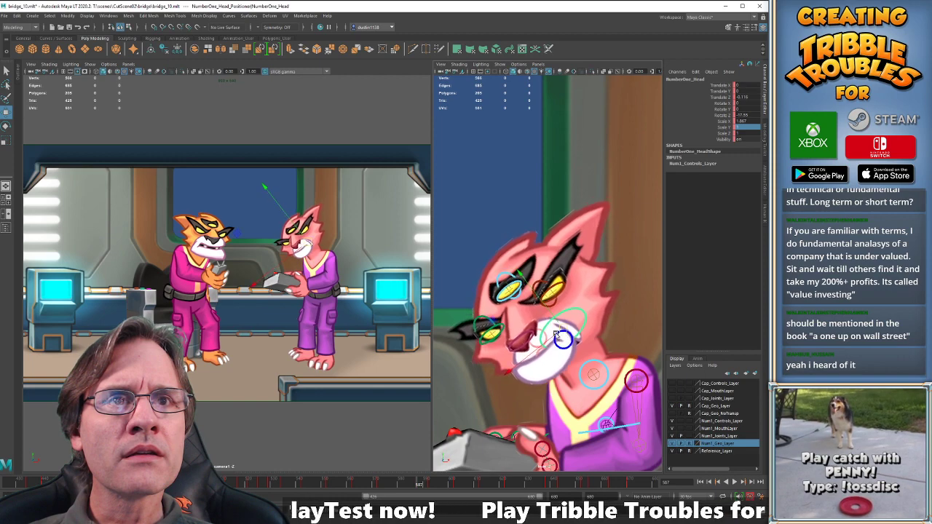
{"action": "left_click", "coordinate": [532, 347]}
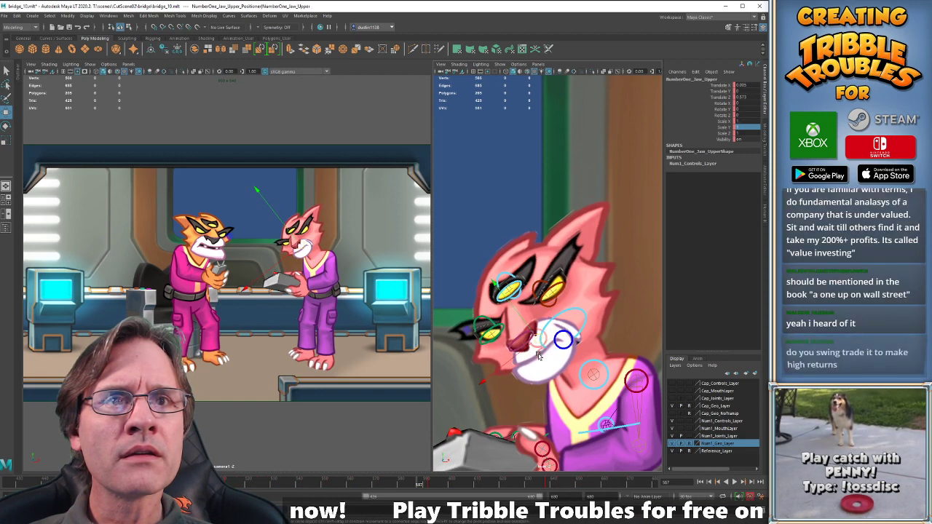
{"action": "scroll", "coordinate": [557, 341], "scroll_direction": "up", "scroll_amount": 6}
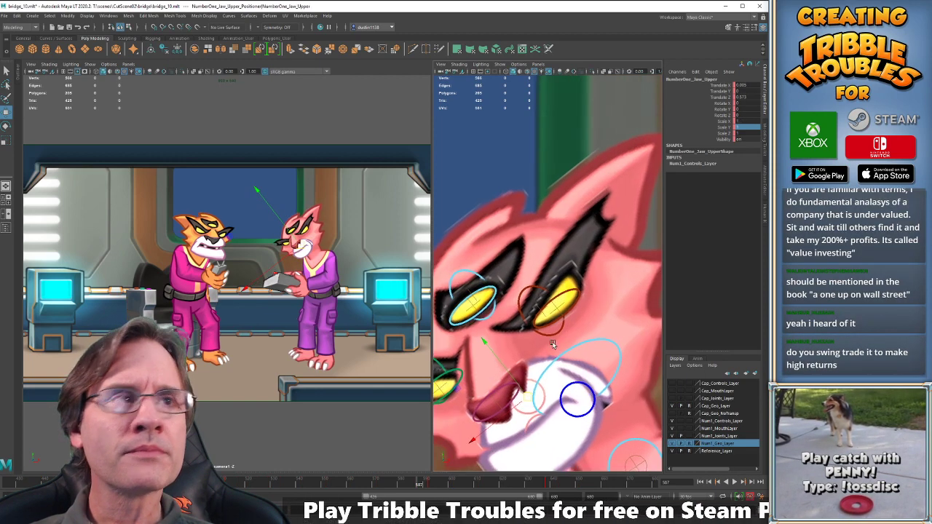
{"action": "middle_click_drag", "start_coordinate": [543, 321], "coordinate": [578, 340], "text": "alt"}
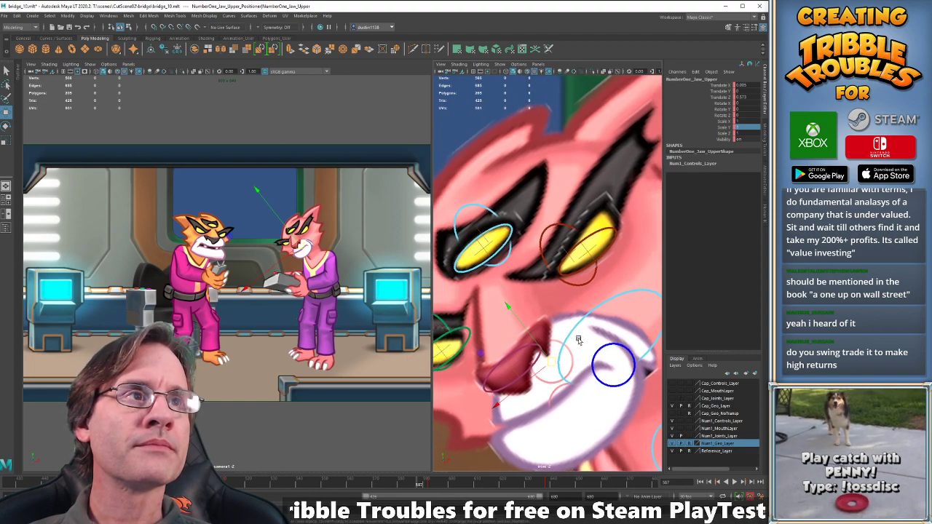
{"action": "left_click", "coordinate": [550, 397]}
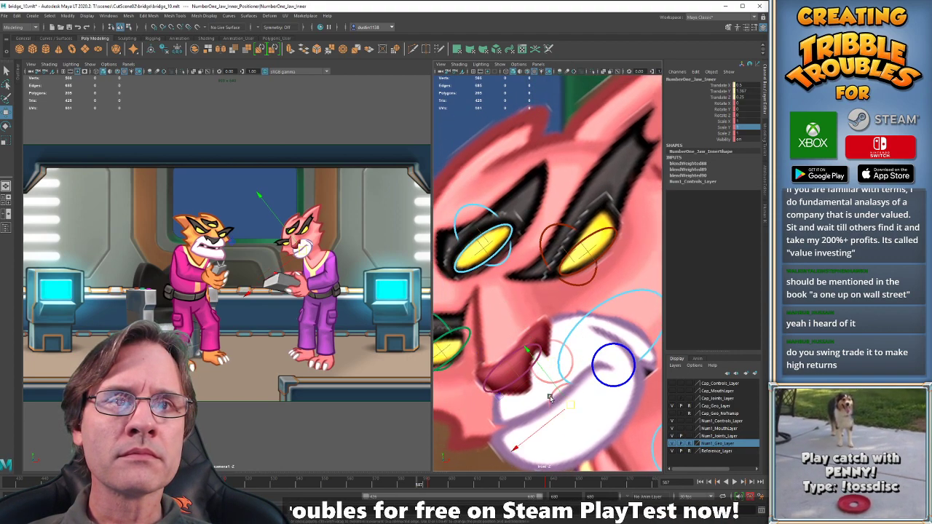
{"action": "mouse_move", "coordinate": [568, 407]}
{"action": "left_mouse_down"}
{"action": "mouse_move", "coordinate": [559, 399]}
{"action": "mouse_move", "coordinate": [551, 406]}
{"action": "left_mouse_up"}
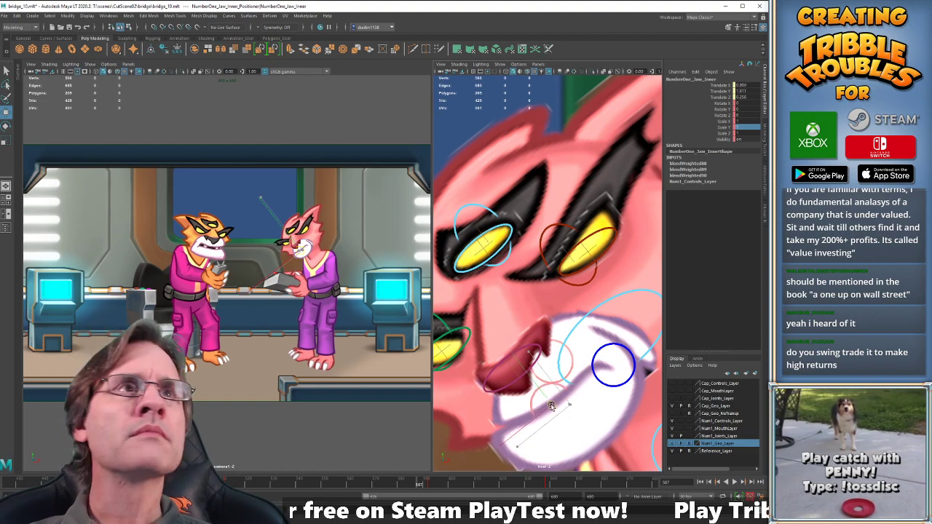
{"action": "left_click", "coordinate": [568, 352]}
{"action": "left_click_drag", "start_coordinate": [553, 363], "coordinate": [554, 370]}
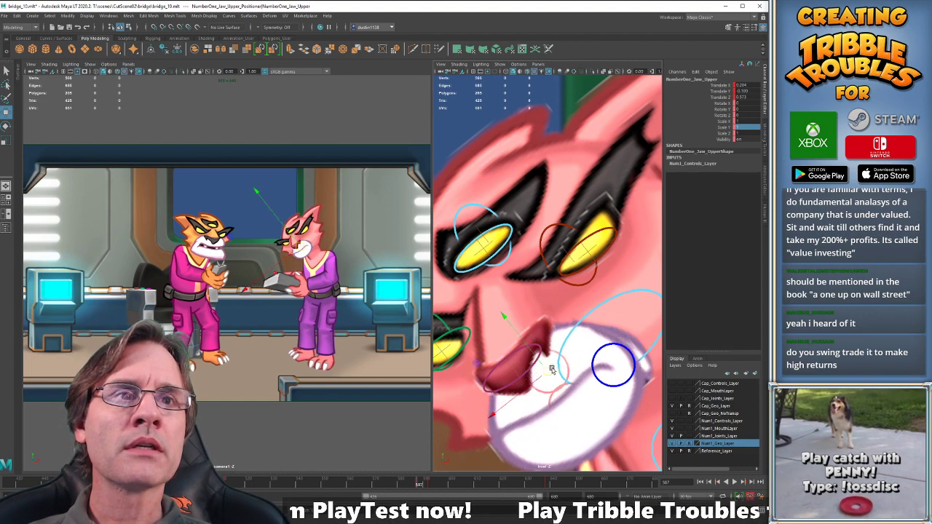
{"action": "key", "text": "ctrl+z"}
Delete the pink character's upper jaw keys at frames 592 and 638.
{"action": "right_click_drag", "start_coordinate": [581, 390], "coordinate": [458, 383], "text": "alt"}
{"action": "key", "text": "comma"}
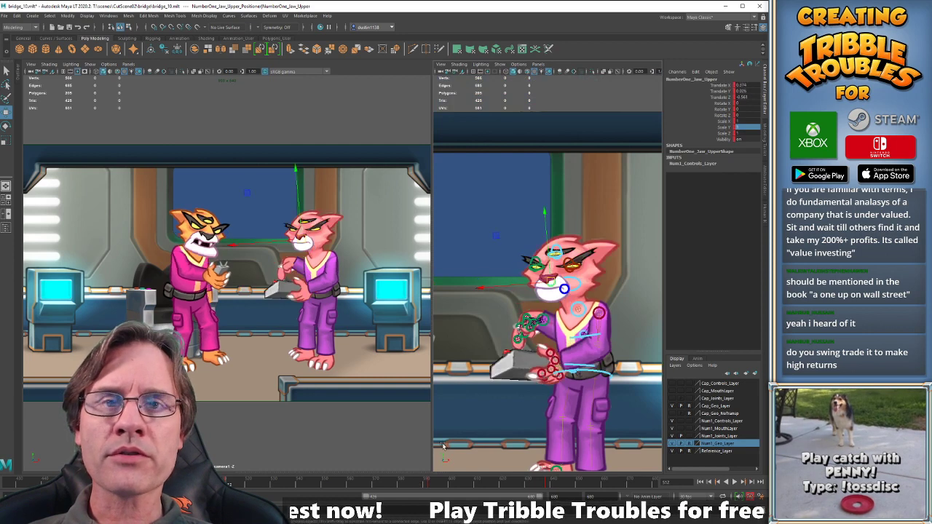
{"action": "key", "text": "period"}
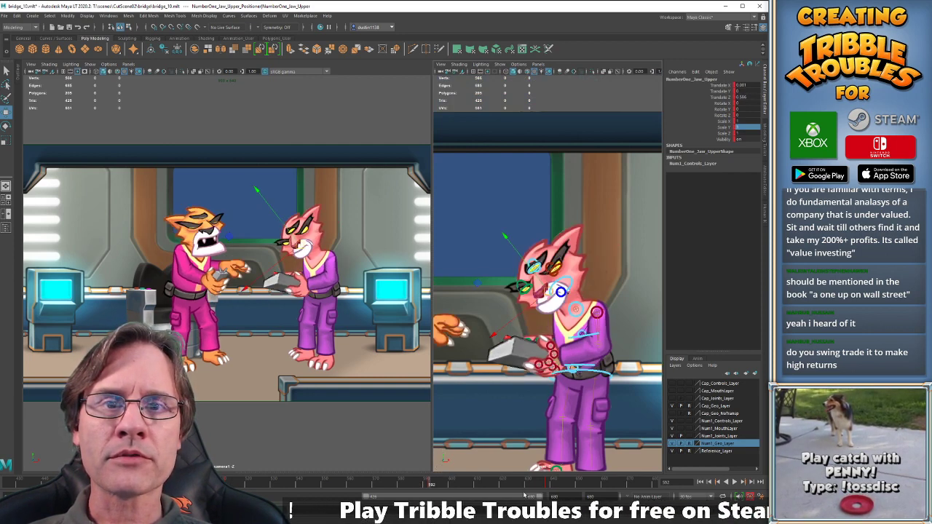
{"action": "right_click", "coordinate": [467, 480]}
{"action": "left_click", "coordinate": [492, 386]}
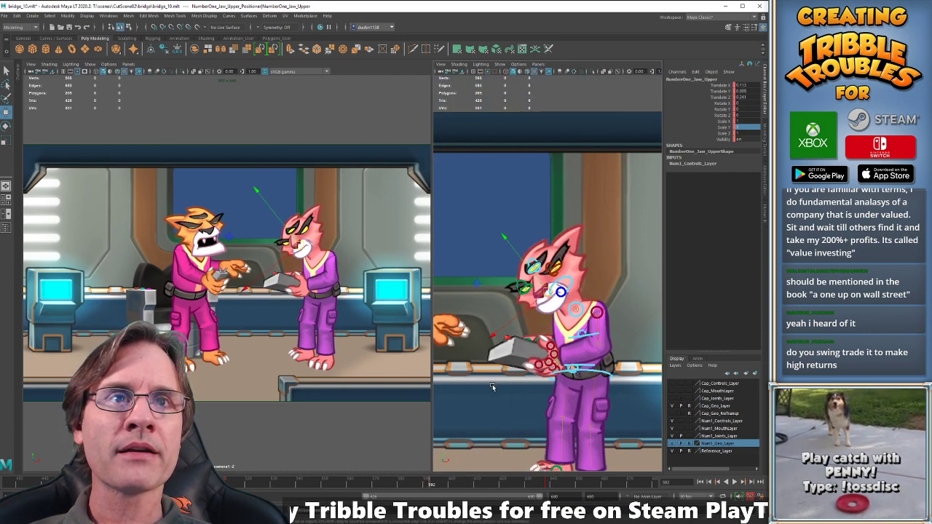
{"action": "key", "text": "period"}
{"action": "right_click", "coordinate": [569, 480]}
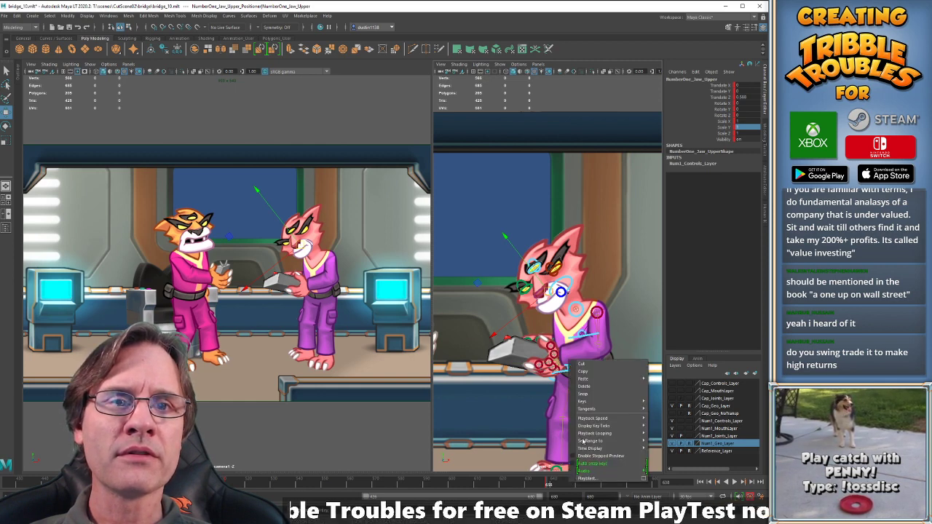
{"action": "left_click", "coordinate": [596, 387]}
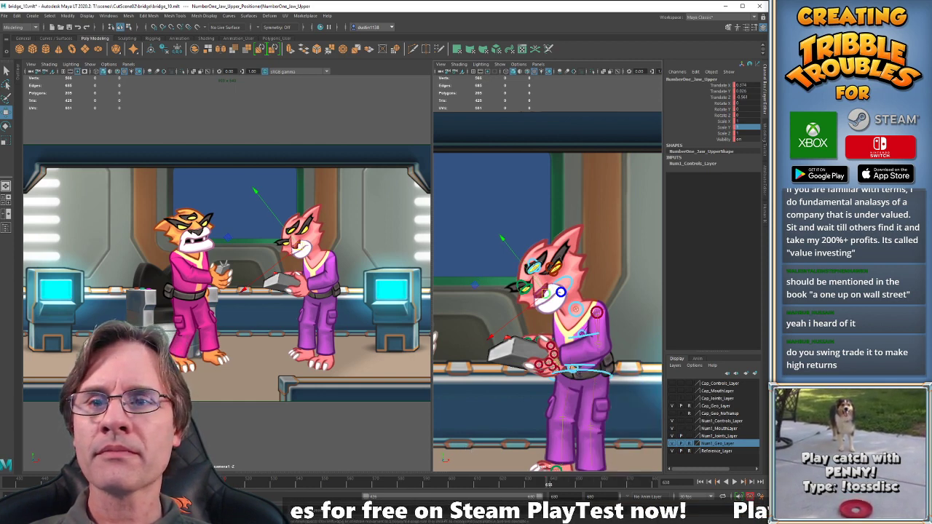
Play the scene in two passes to review the pink character's mouth without the upper jaw keys.
{"action": "key", "text": "alt+v"}
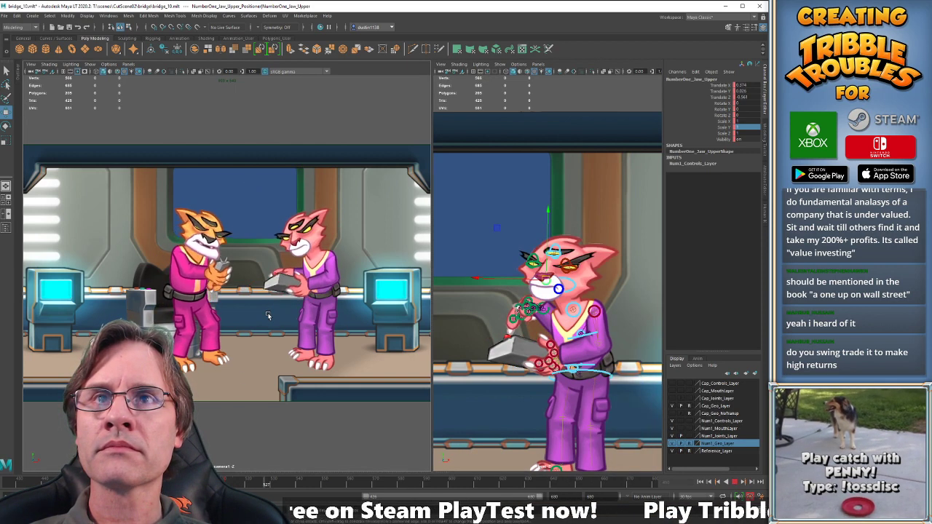
{"action": "key", "text": "alt+v"}
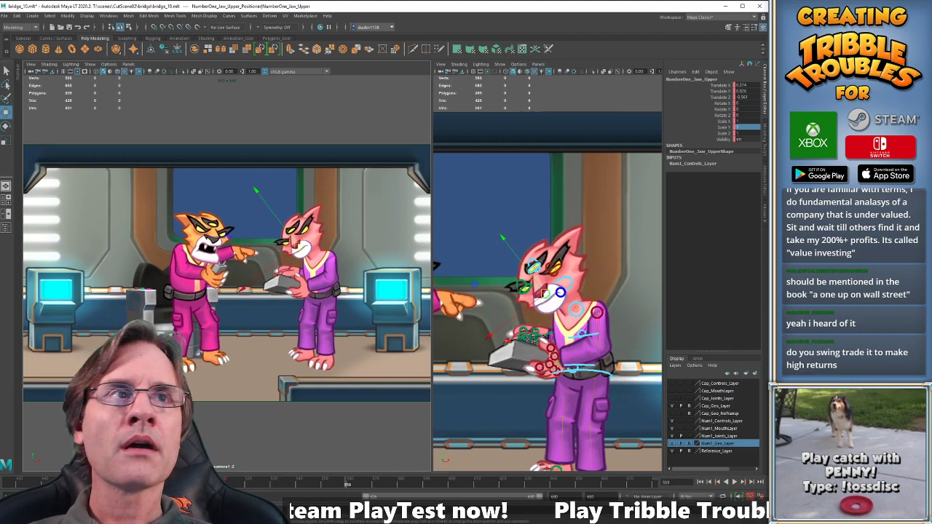
{"action": "key", "text": "alt+v"}
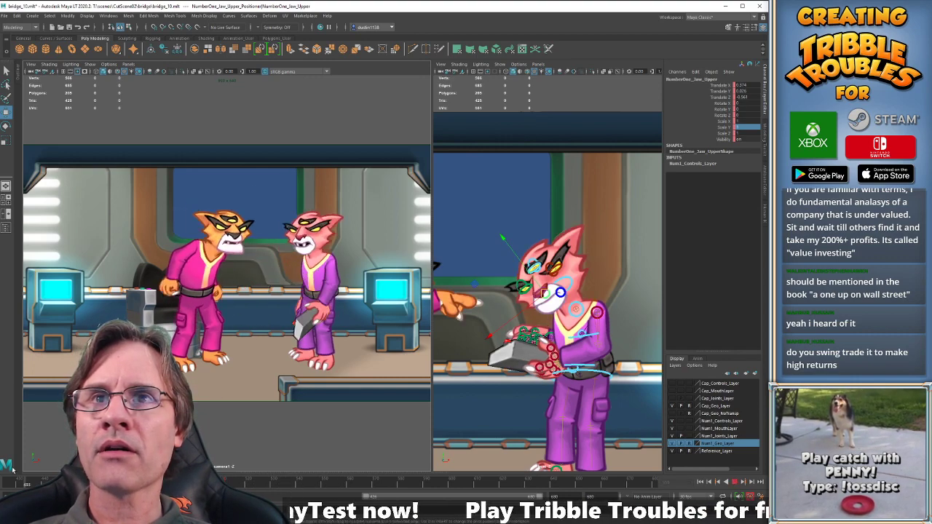
{"action": "key", "text": "alt+v"}
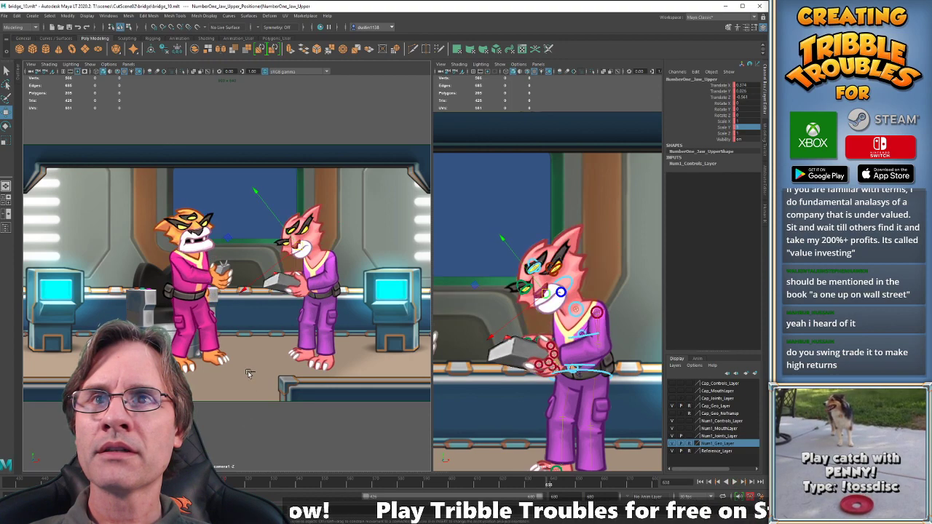
Undo the recent upper and inner jaw edits, and play the scene to about frame 512.
{"action": "key", "text": "ctrl+z"}
{"action": "key", "text": "ctrl+z"}
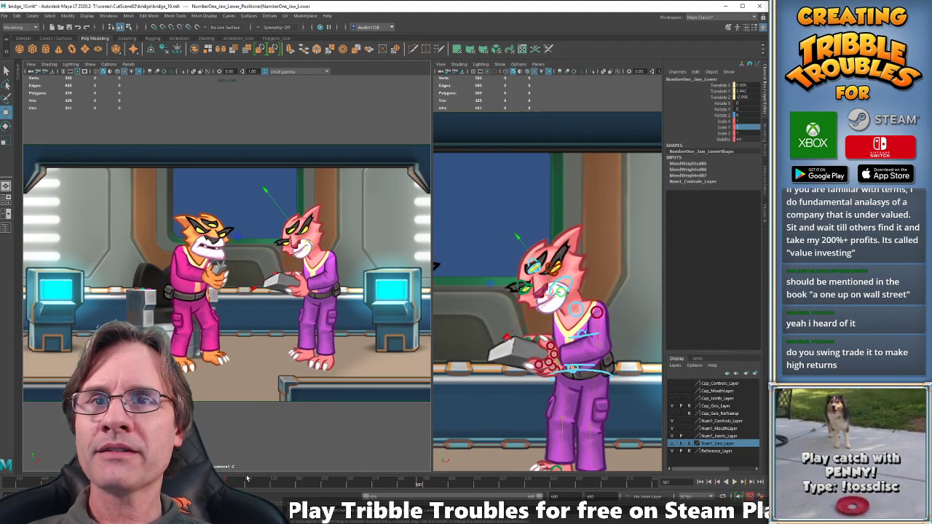
{"action": "key", "text": "alt+v"}
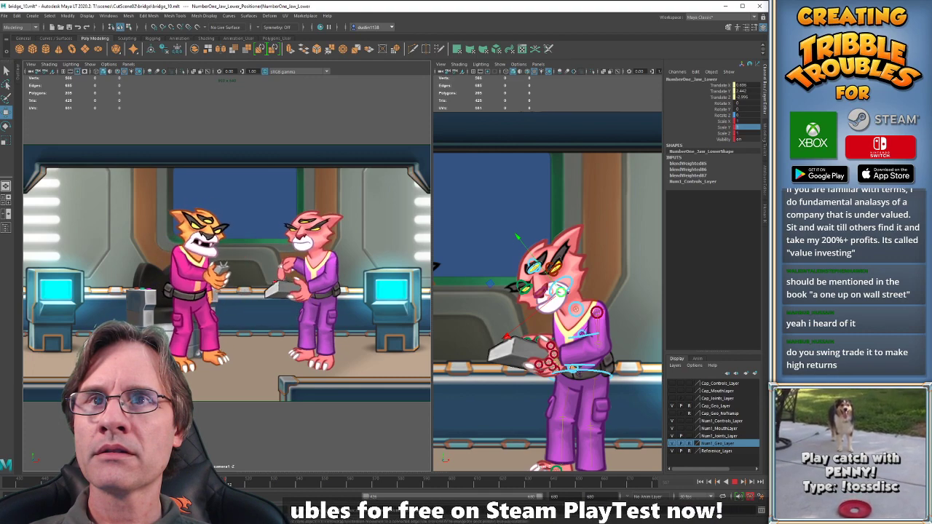
{"action": "key", "text": "alt+v"}
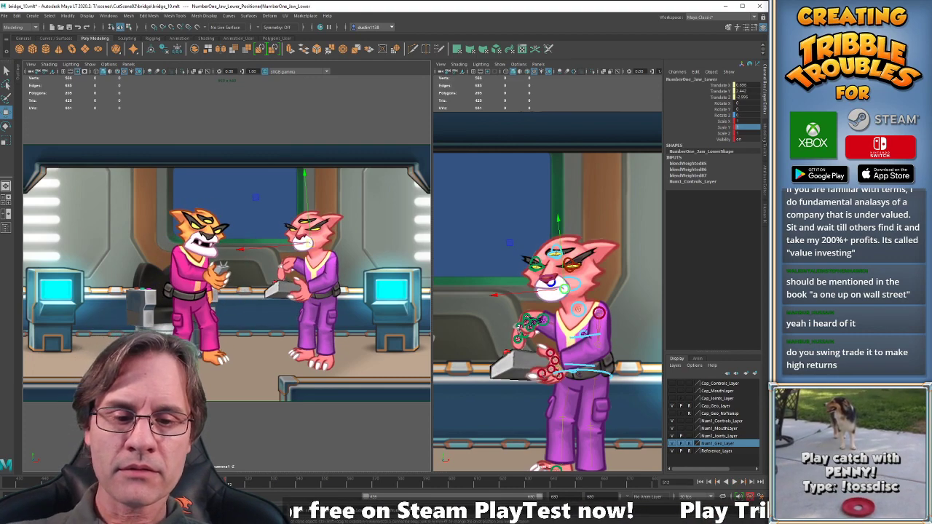
Delete the pink character's upper jaw keys at frames 592 and 638 again, and review the animation around frame 558.
{"action": "left_click", "coordinate": [552, 282]}
{"action": "key", "text": "period"}
{"action": "key", "text": "period"}
{"action": "key", "text": "period"}
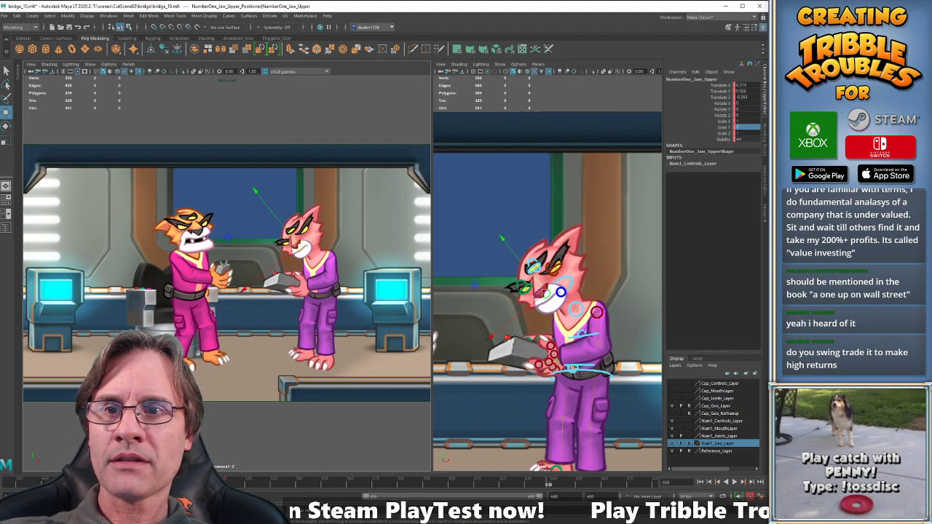
{"action": "key", "text": "alt+v"}
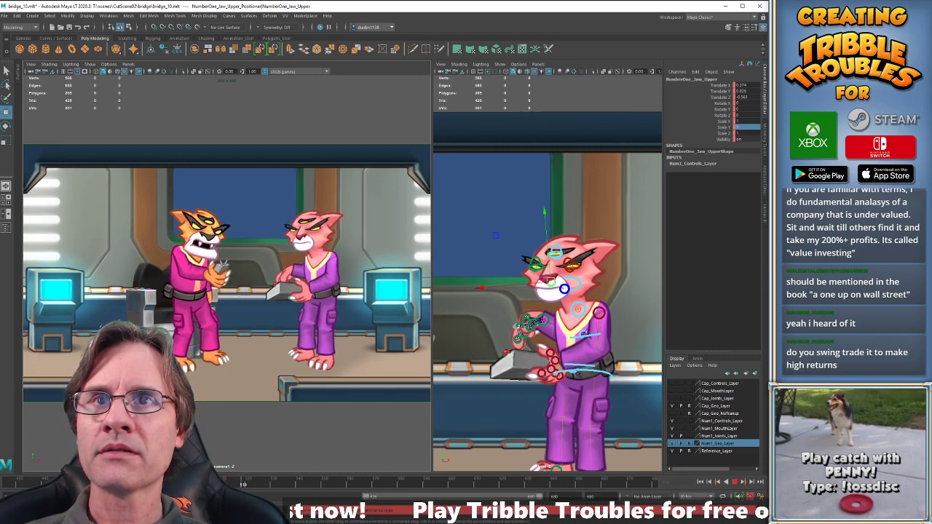
{"action": "left_click", "coordinate": [343, 487]}
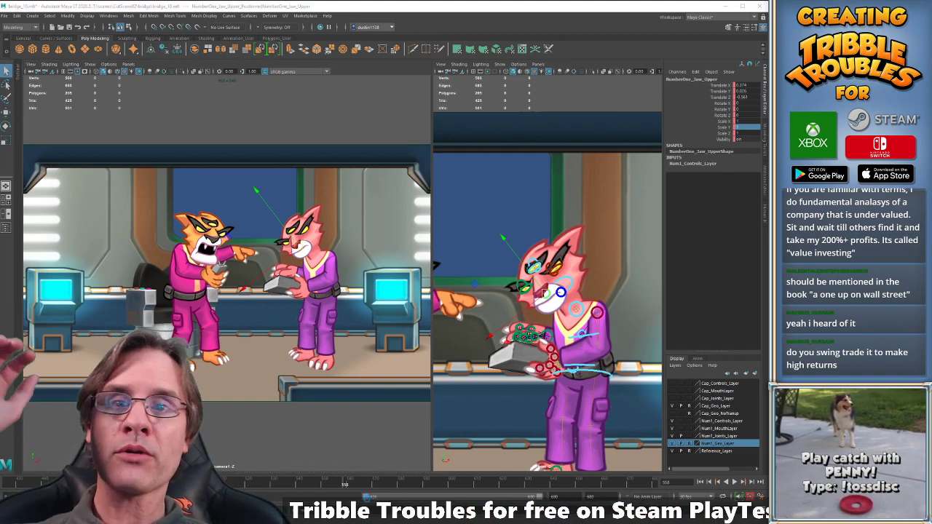
Extend the playback range back to frame 0, go to that frame, and enable the scene's audio track on the timeline.
{"action": "left_click_drag", "start_coordinate": [367, 498], "coordinate": [80, 499]}
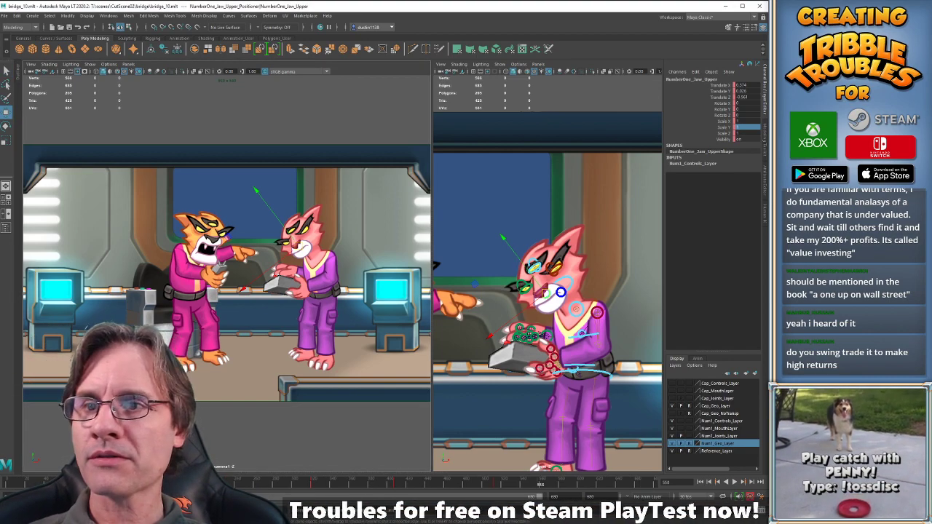
{"action": "left_click", "coordinate": [7, 483]}
{"action": "right_click", "coordinate": [211, 482]}
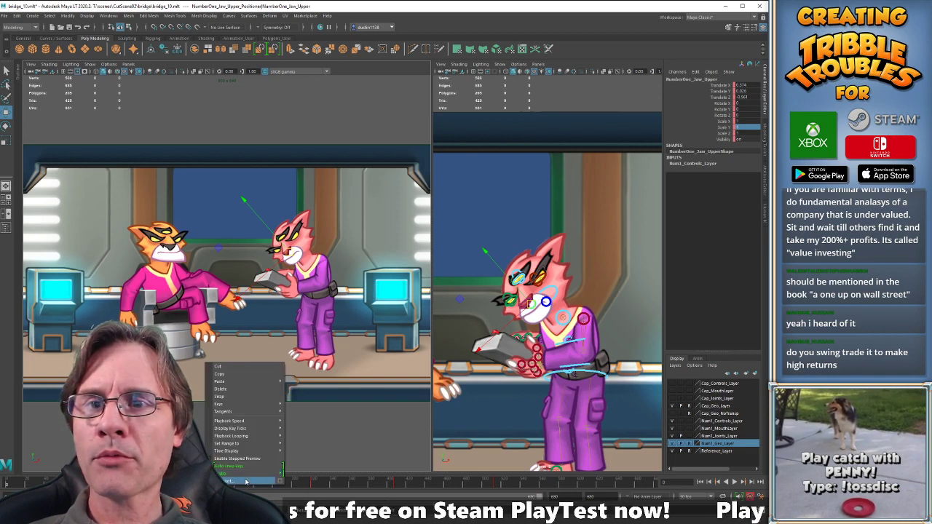
{"action": "mouse_move", "coordinate": [249, 475]}
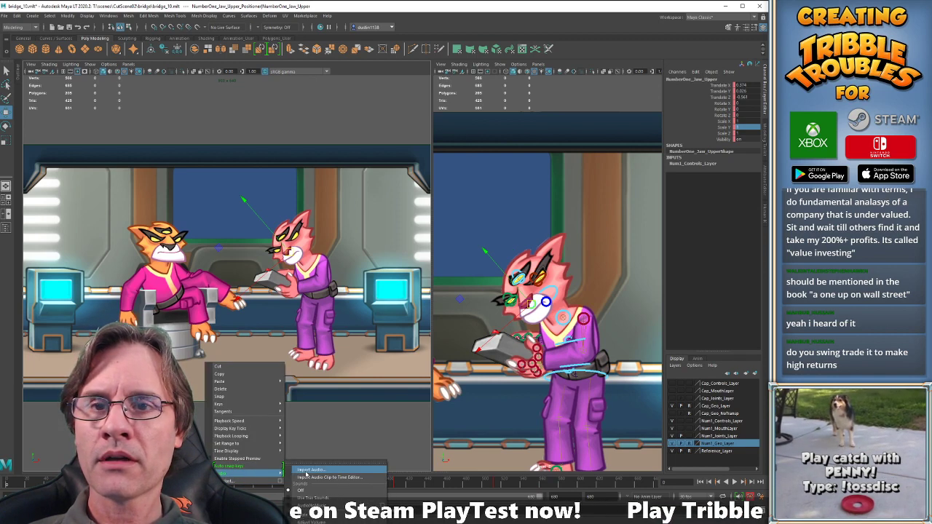
{"action": "left_click", "coordinate": [312, 506]}
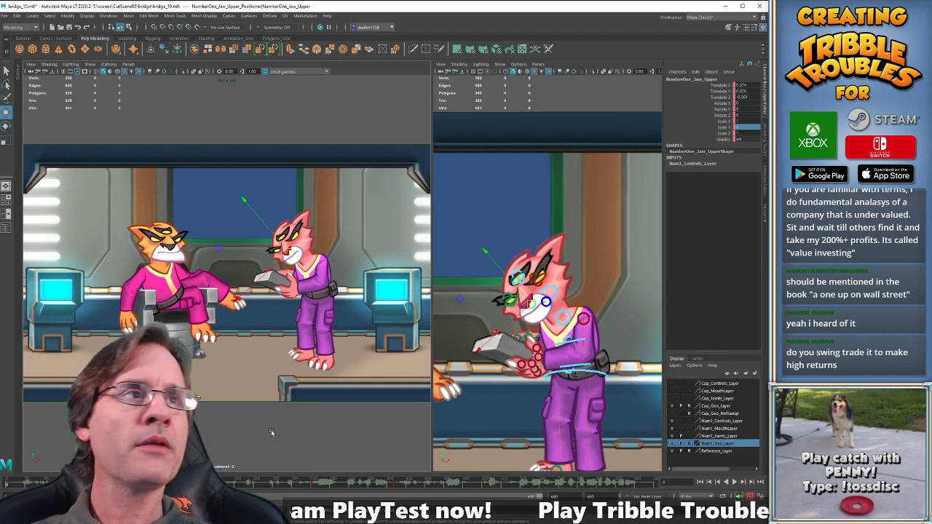
Maximize the camera1 view, clear the selection, and play the whole cutscene with sound to review the animation.
{"action": "key", "text": "space"}
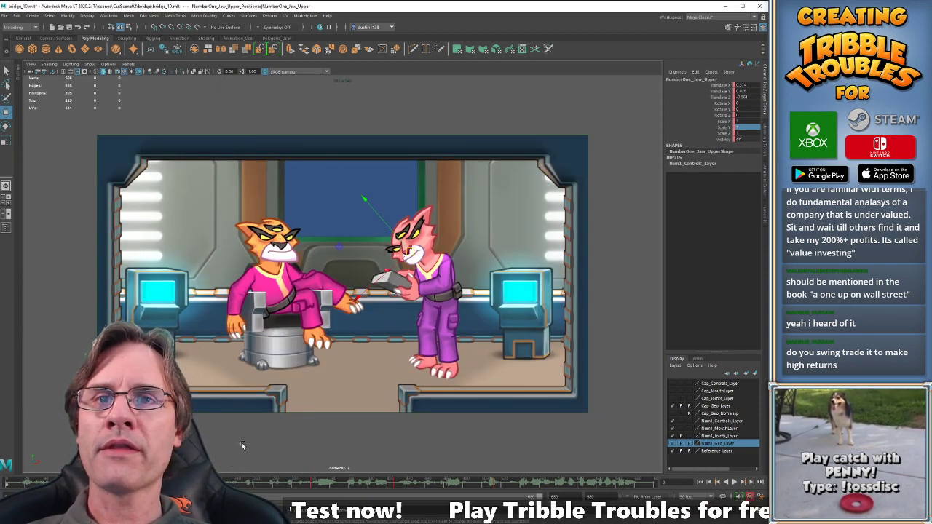
{"action": "left_click", "coordinate": [242, 442]}
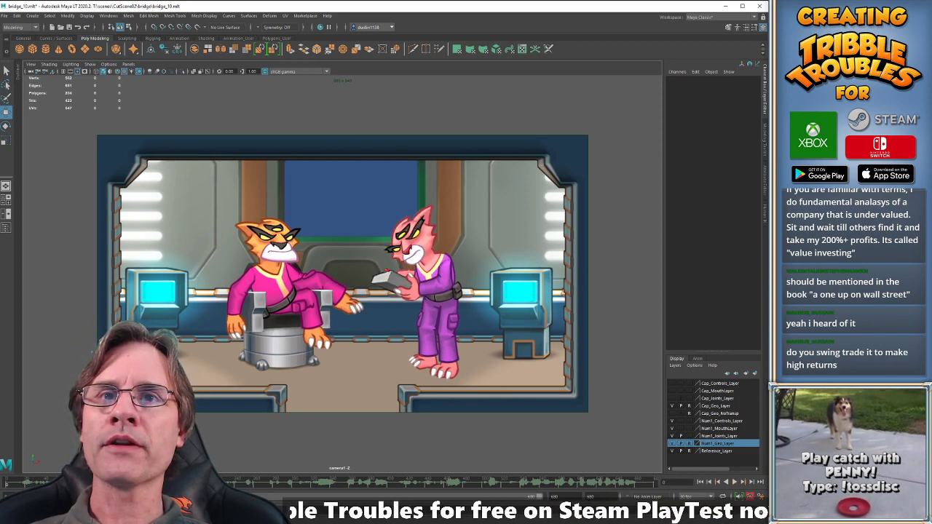
{"action": "key", "text": "alt+v"}
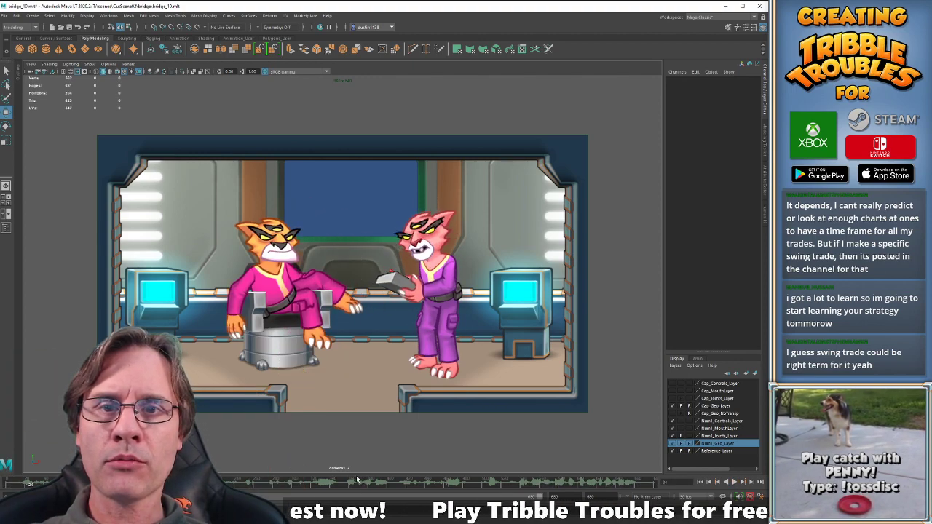
{"action": "key", "text": "alt+v"}
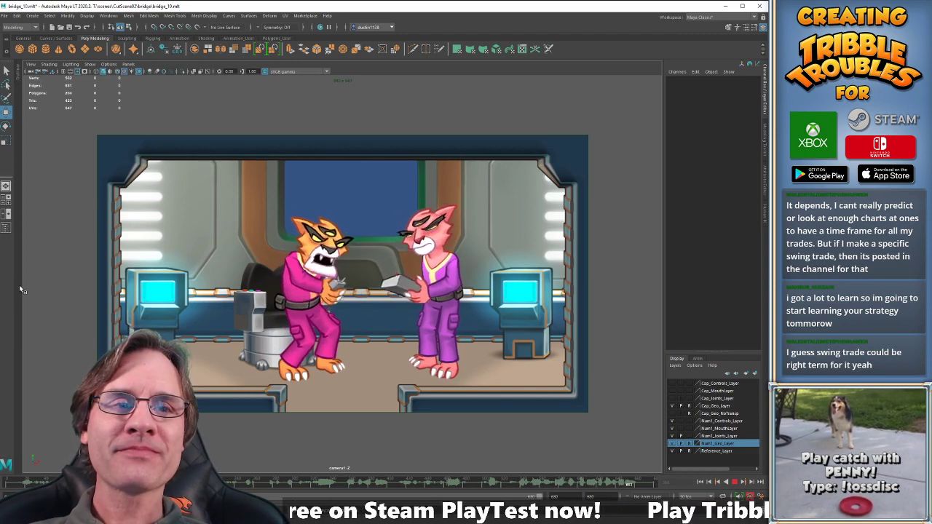
{"action": "key", "text": "alt+v"}
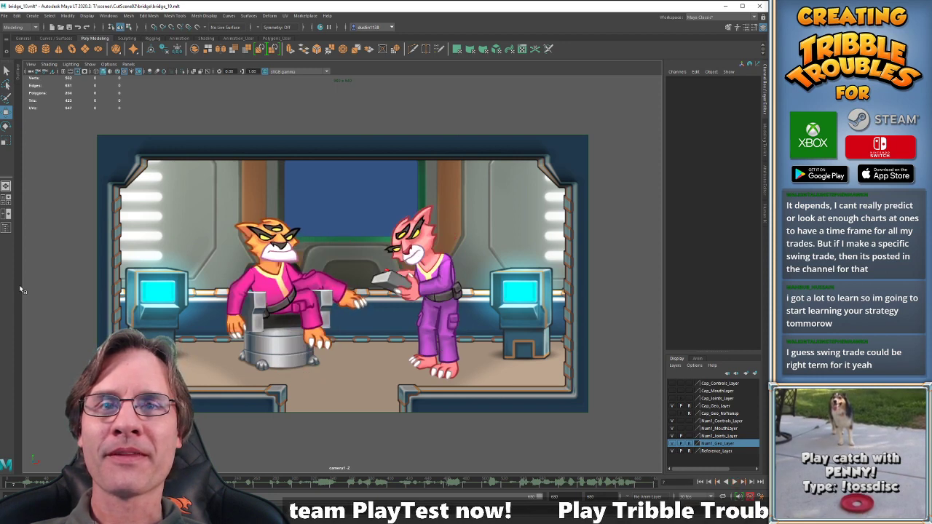